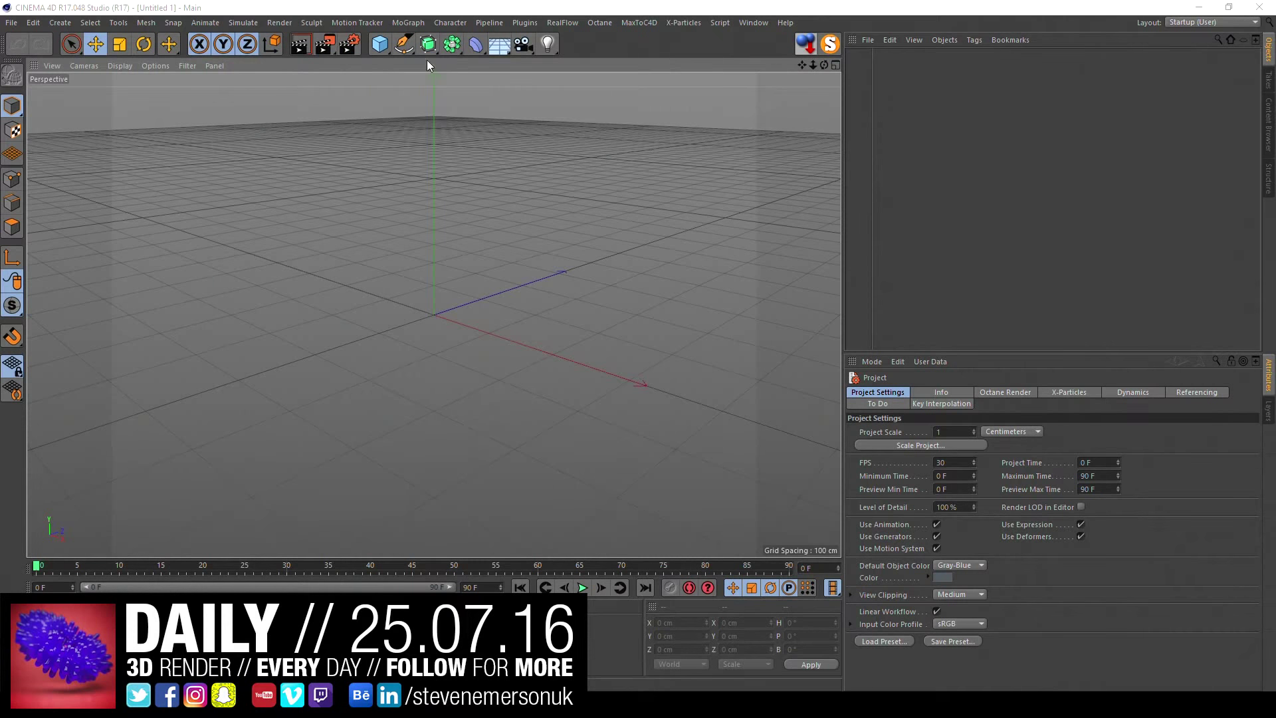
# - Create a MoText object reading the single letter S, then bring up the Content Browser
pyautogui.moveTo(429, 44)
pyautogui.mouseDown()
pyautogui.moveTo(435, 35)
pyautogui.moveTo(436, 48)
pyautogui.mouseUp()
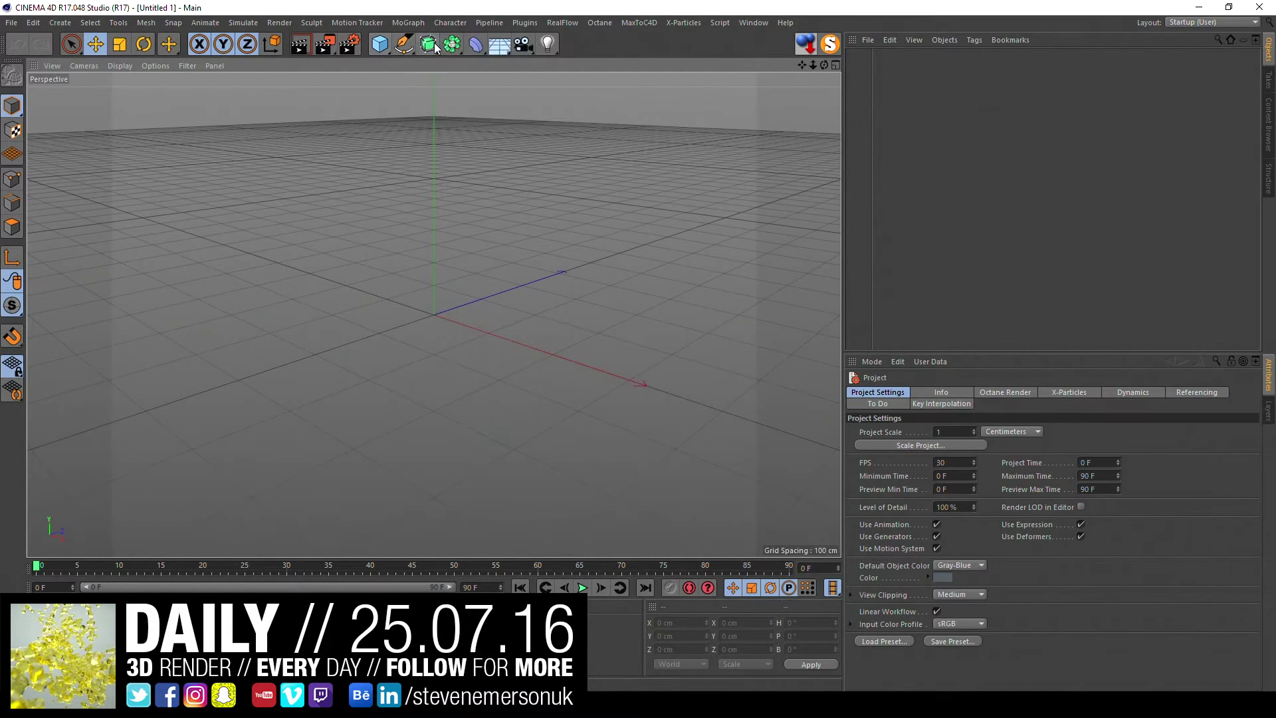
pyautogui.click(408, 23)
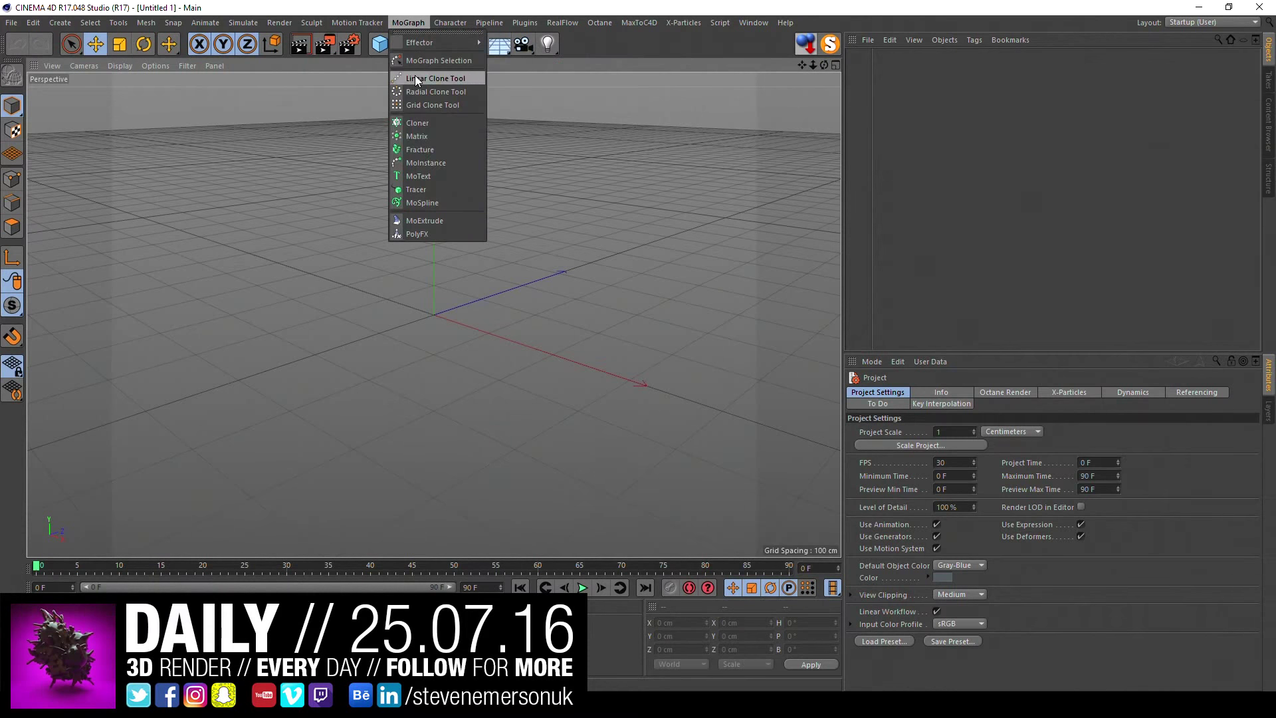
pyautogui.click(418, 176)
pyautogui.tripleClick(931, 458)
pyautogui.write('S')
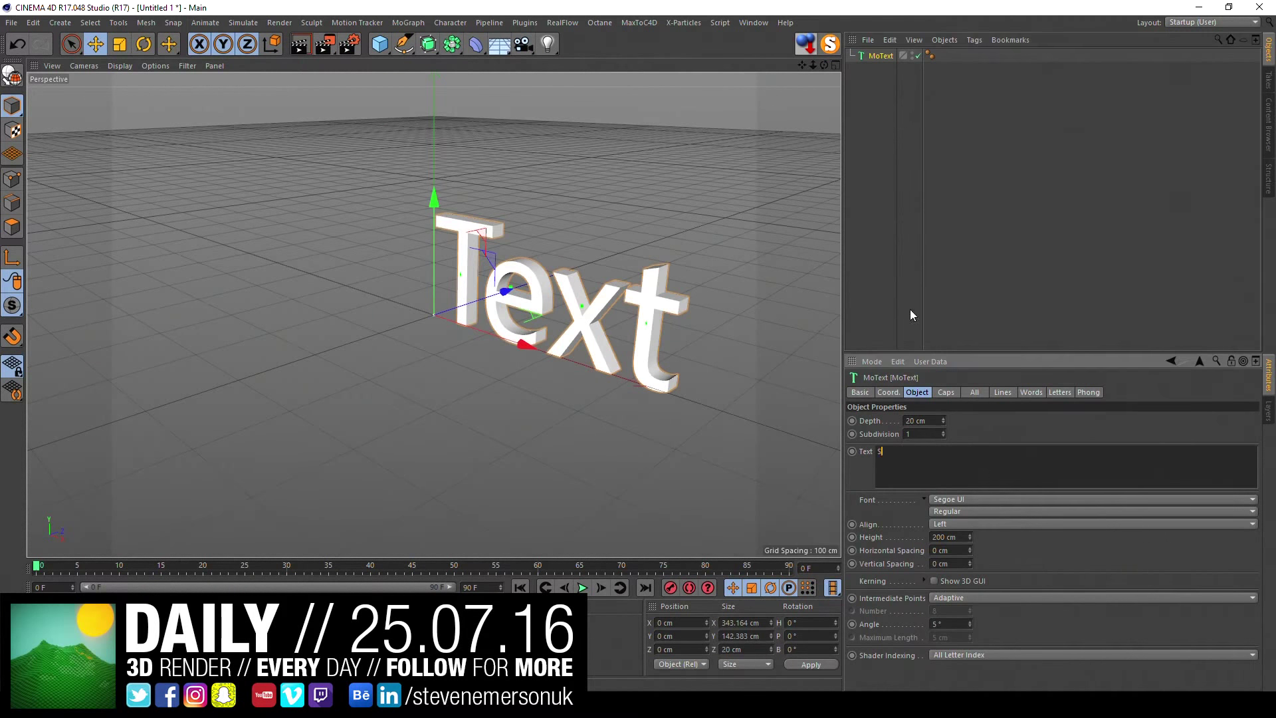
pyautogui.click(911, 315)
pyautogui.click(806, 44)
pyautogui.click(760, 89)
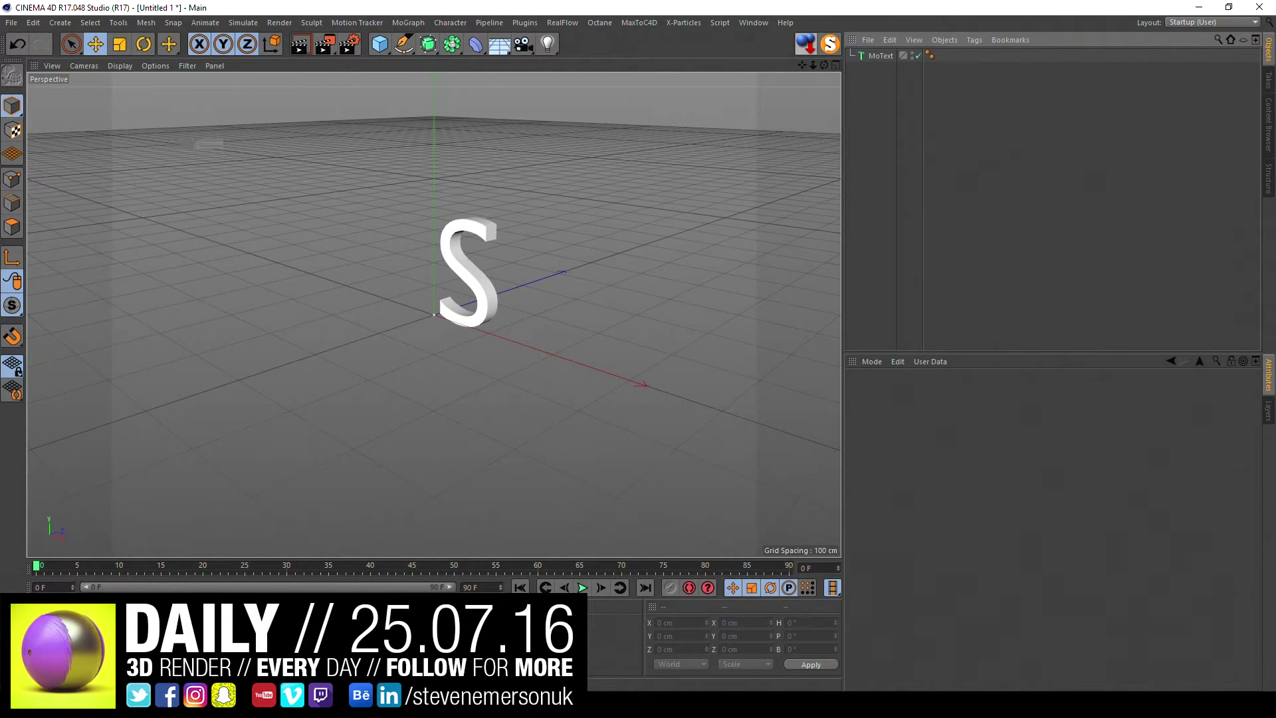
pyautogui.hotkey('shift', 'F8')
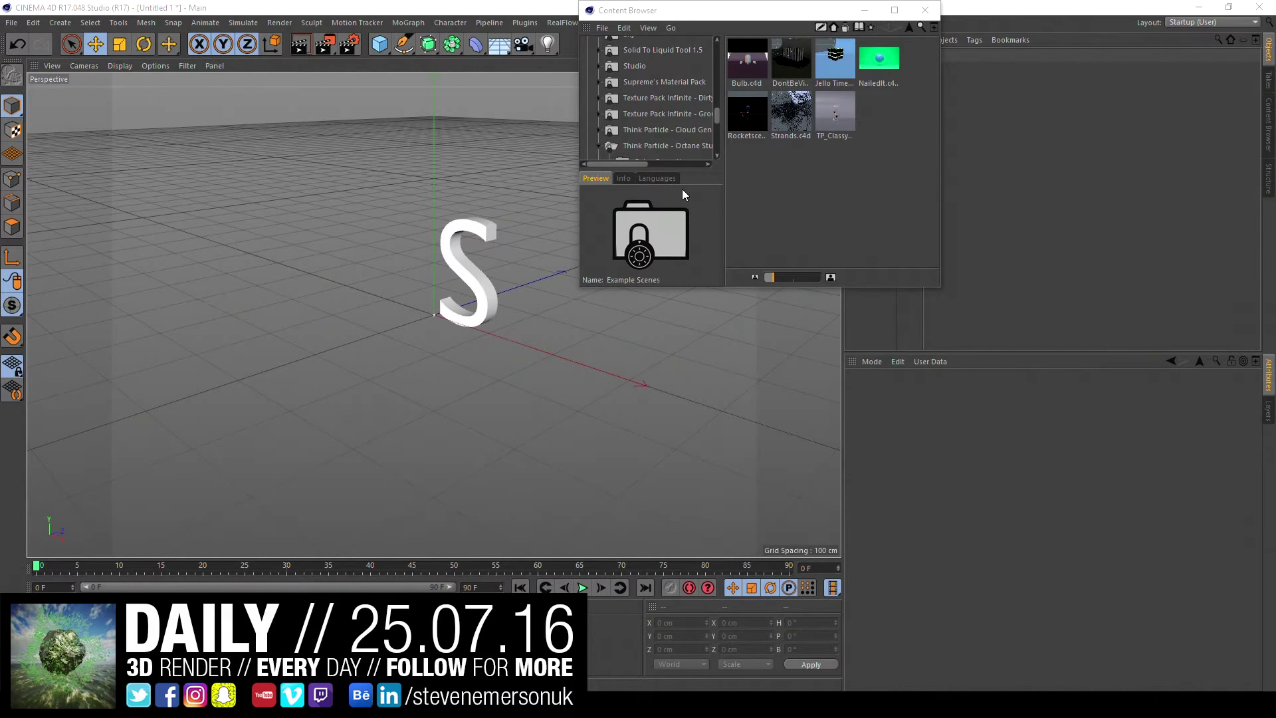
# - Copy the studio backdrop setup from NailedIt.c4d into the Untitled 1 S scene
pyautogui.doubleClick(871, 59)
pyautogui.click(924, 10)
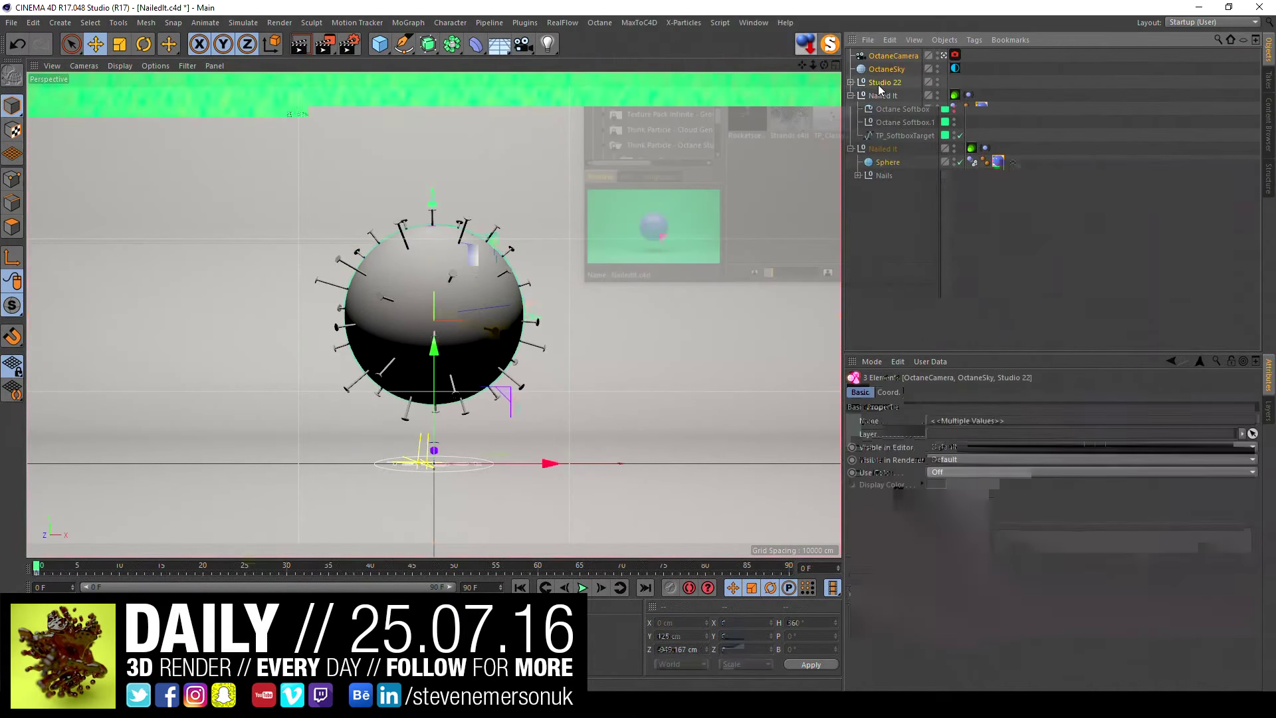
pyautogui.click(753, 23)
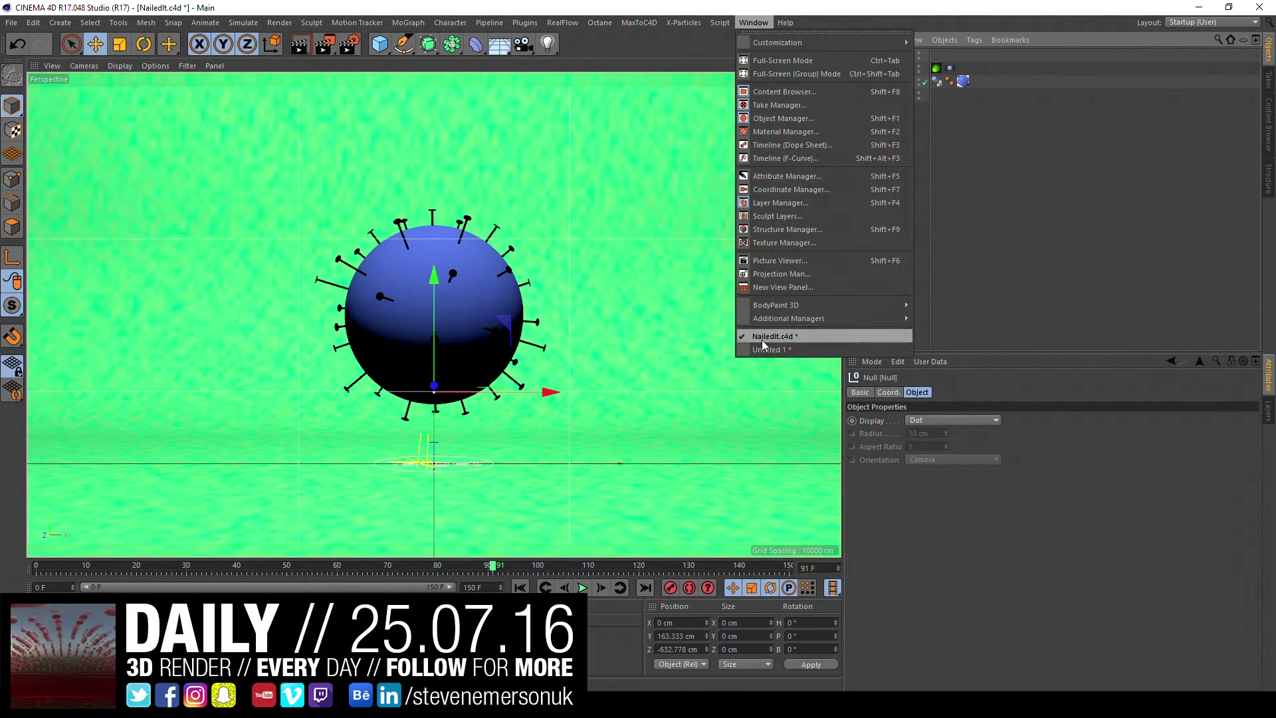
pyautogui.click(766, 349)
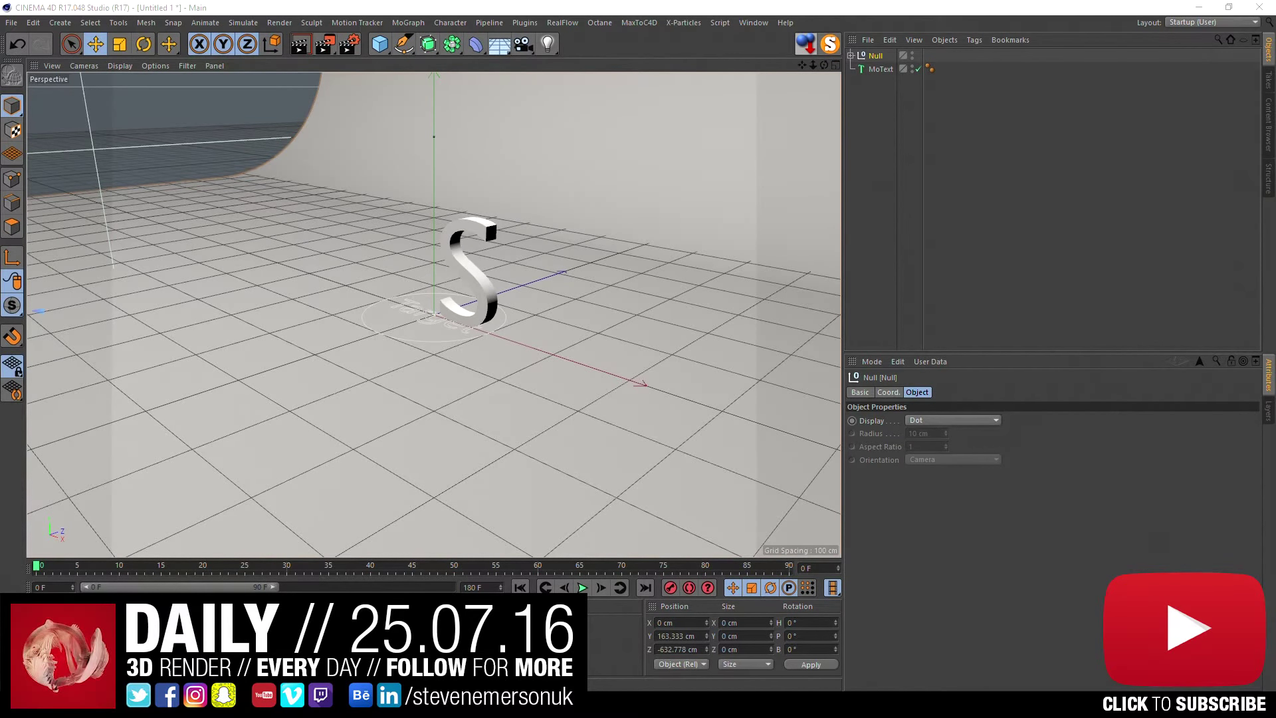
# - Set the S text to 80 cm depth and 1000 cm height
pyautogui.click(873, 70)
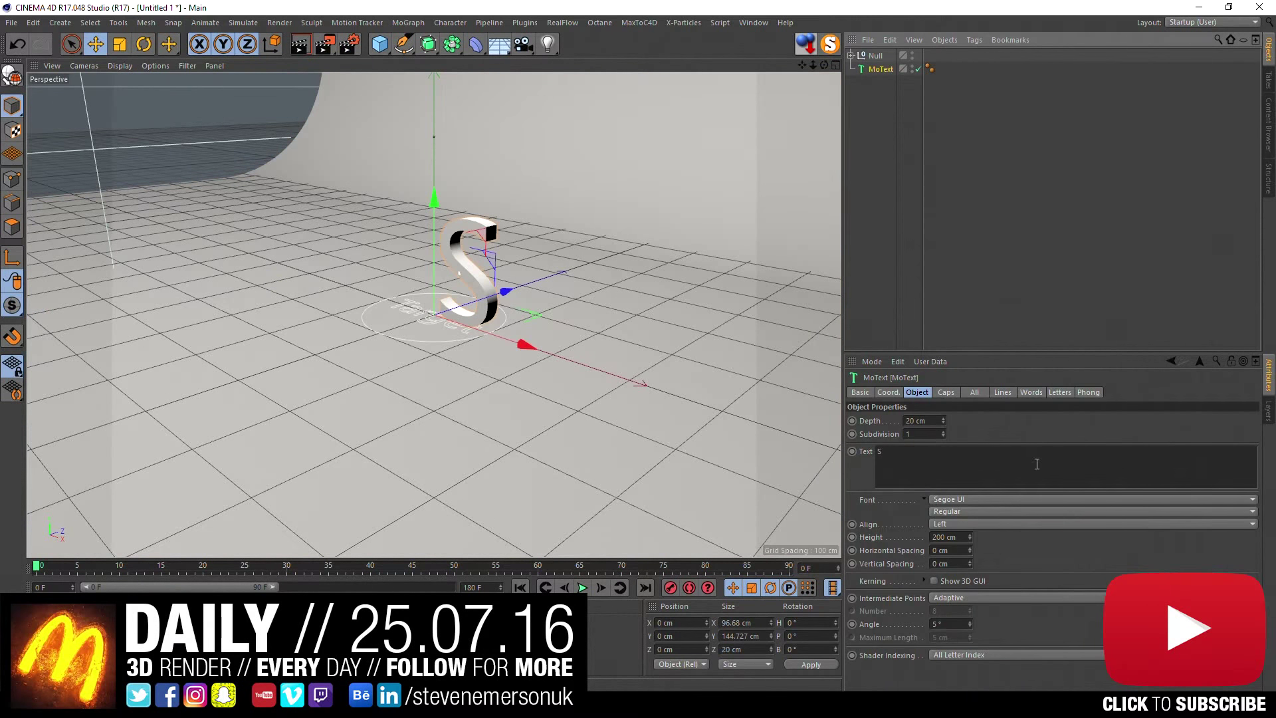
pyautogui.moveTo(1037, 464); pyautogui.dragTo(942, 434)
pyautogui.doubleClick(932, 421)
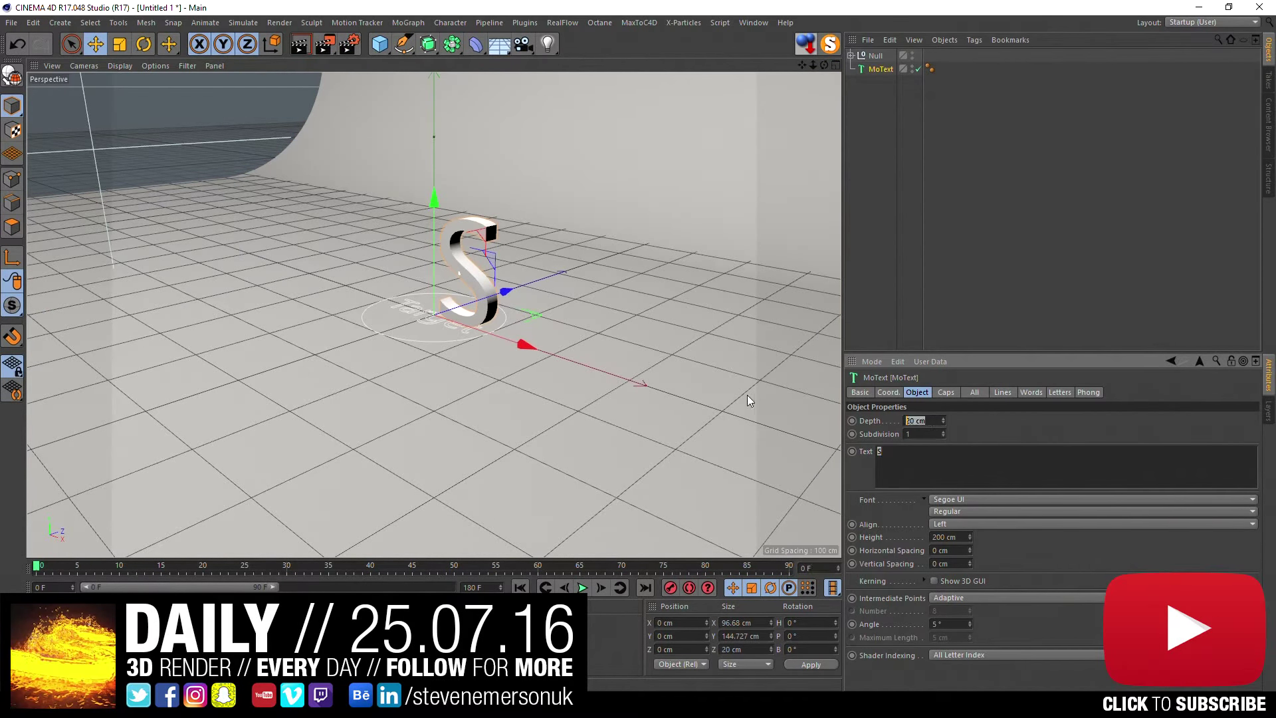
pyautogui.write('80')
pyautogui.press('Return')
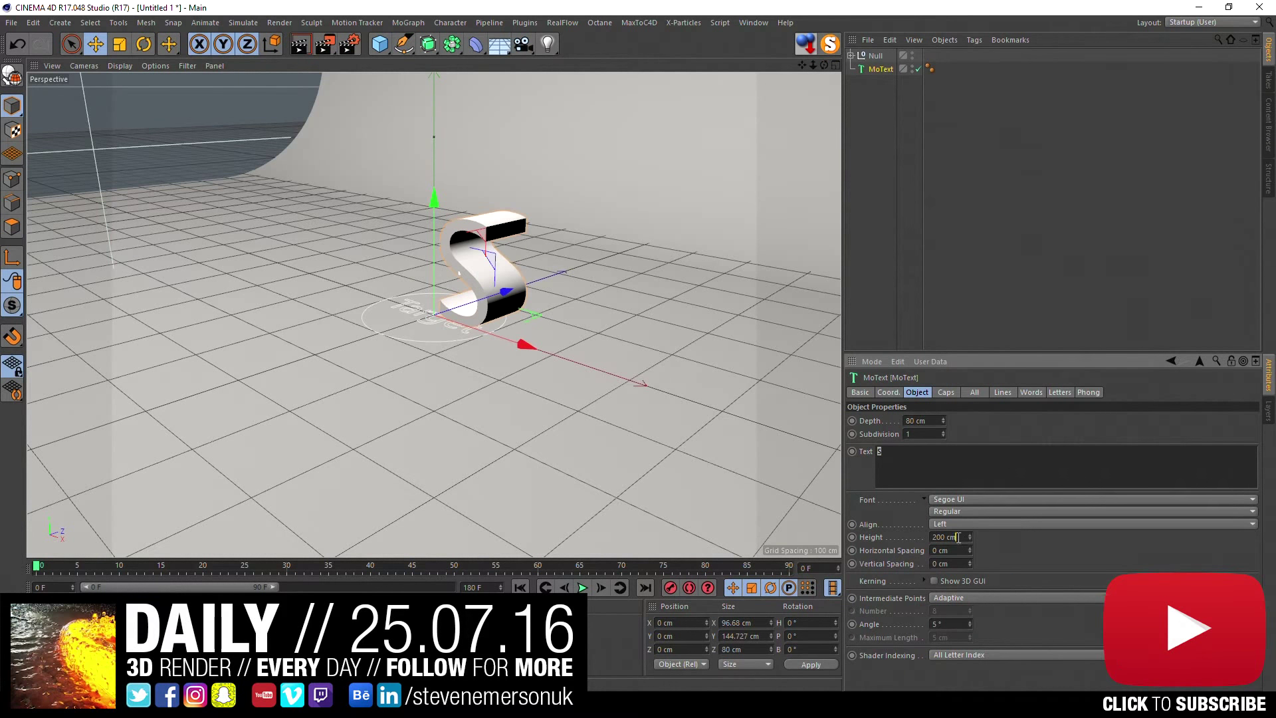
pyautogui.doubleClick(958, 537)
pyautogui.write('1000')
pyautogui.press('Return')
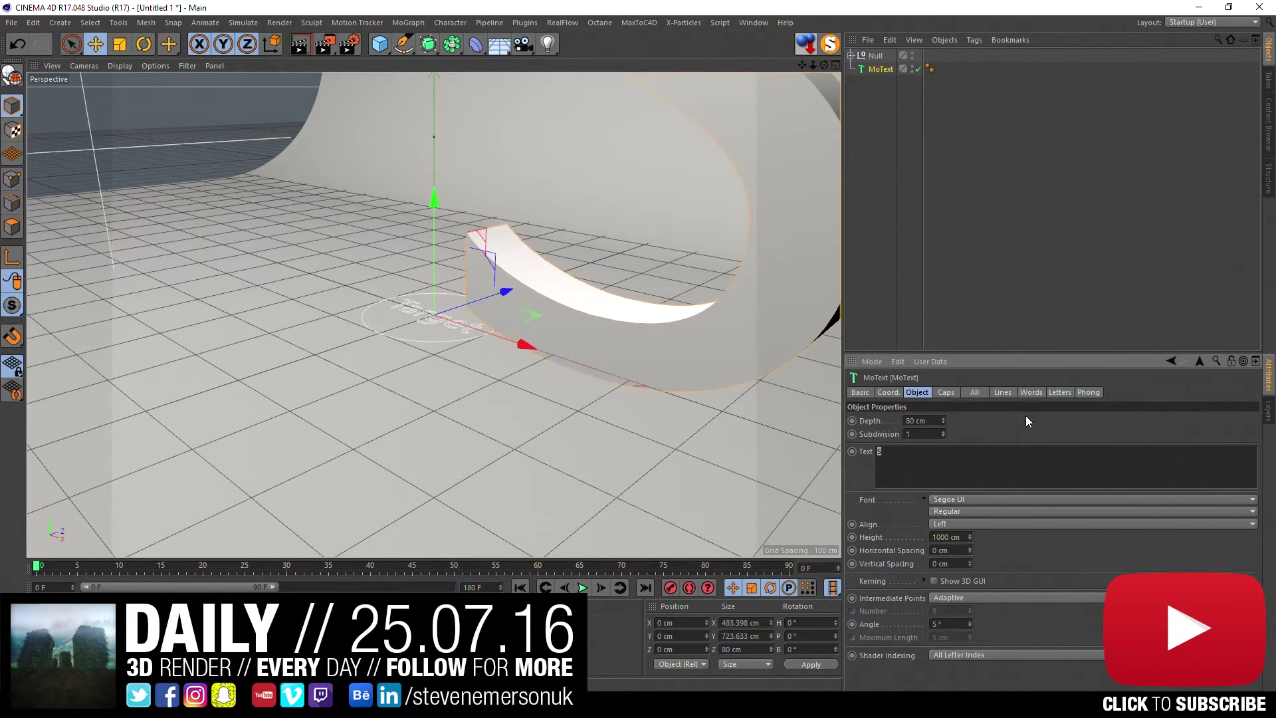
# - Change the S font to Perpetua Titling MT Bold
pyautogui.click(1248, 500)
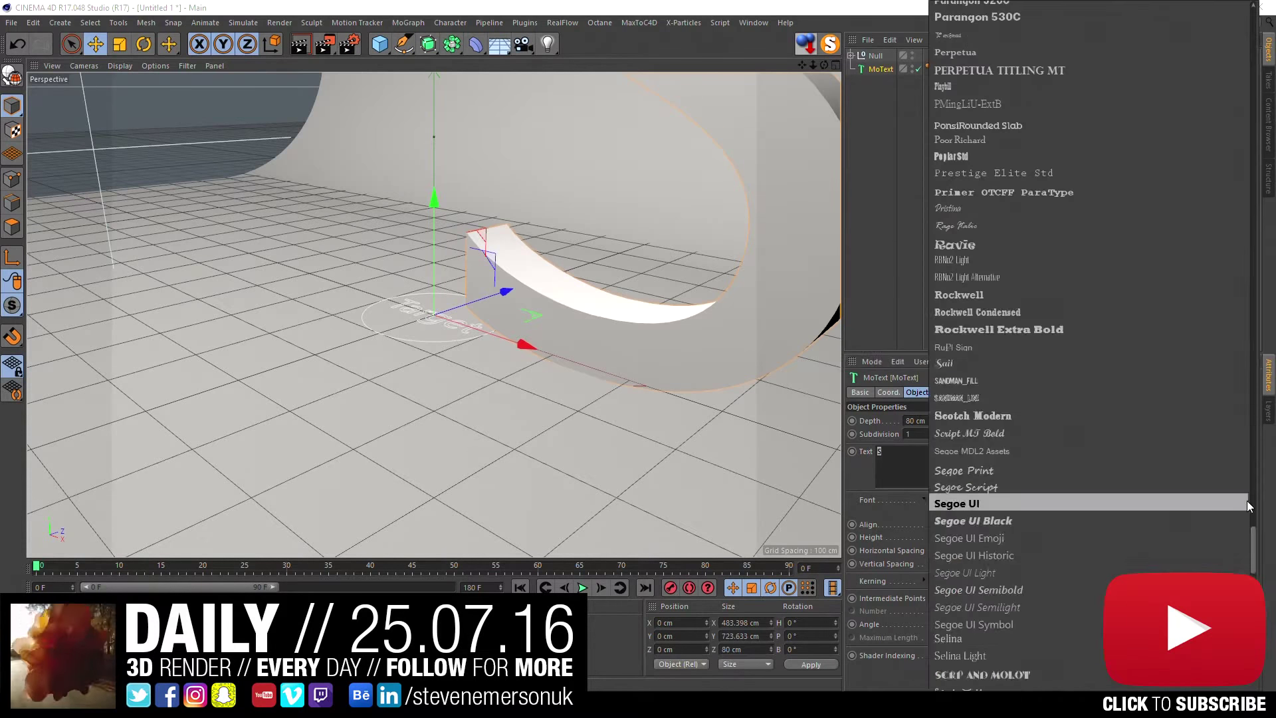
pyautogui.scroll(2, 1247, 505)
pyautogui.scroll(6, 1249, 506)
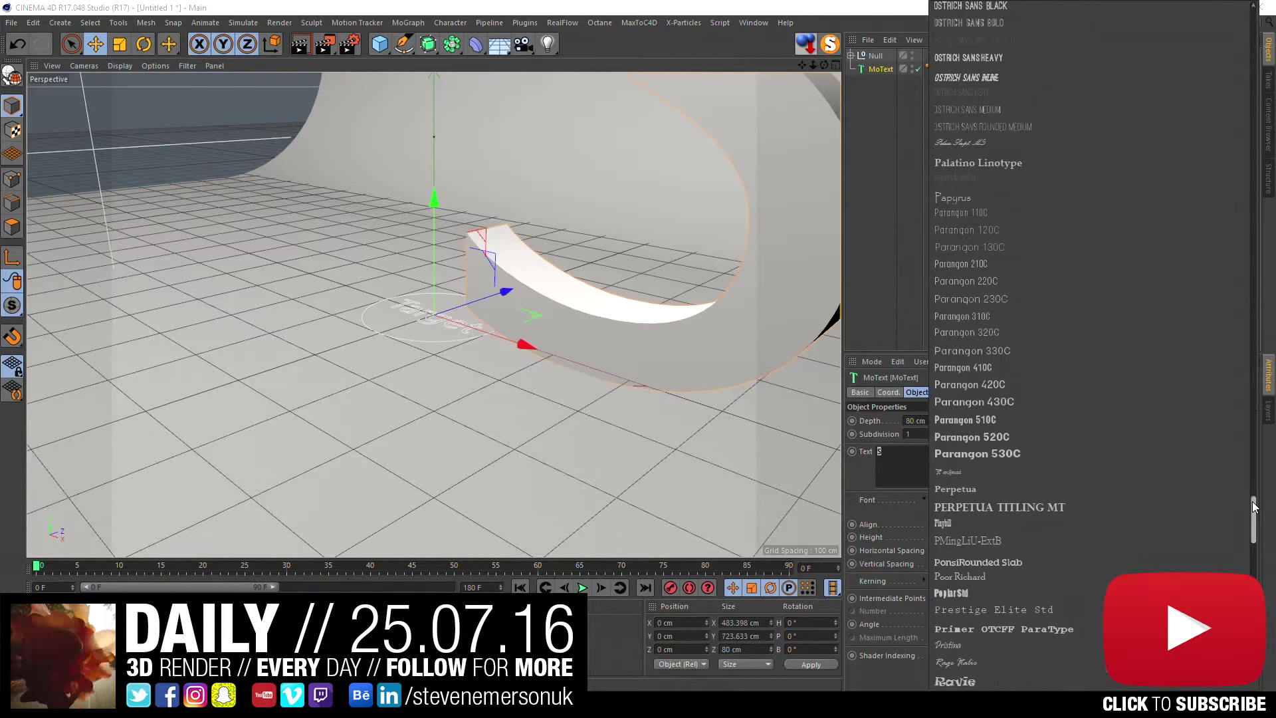
pyautogui.scroll(-3, 1254, 506)
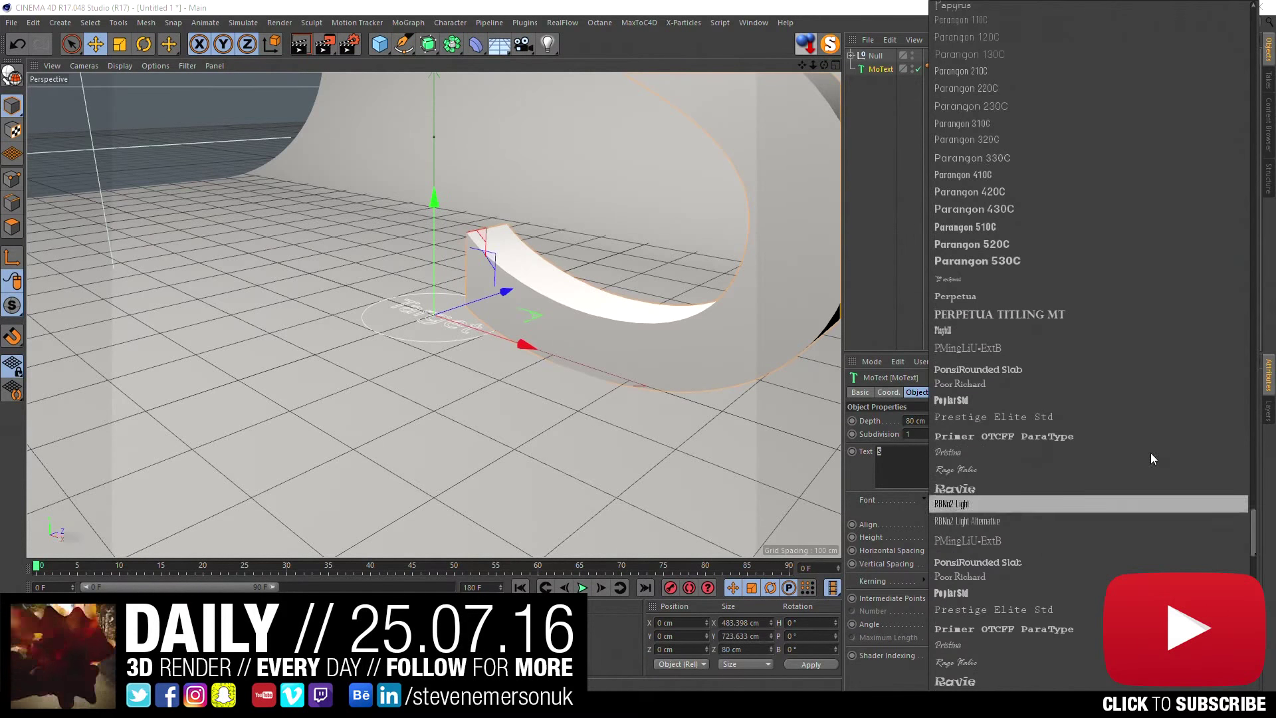
pyautogui.click(1064, 317)
pyautogui.scroll(-3, 708, 302)
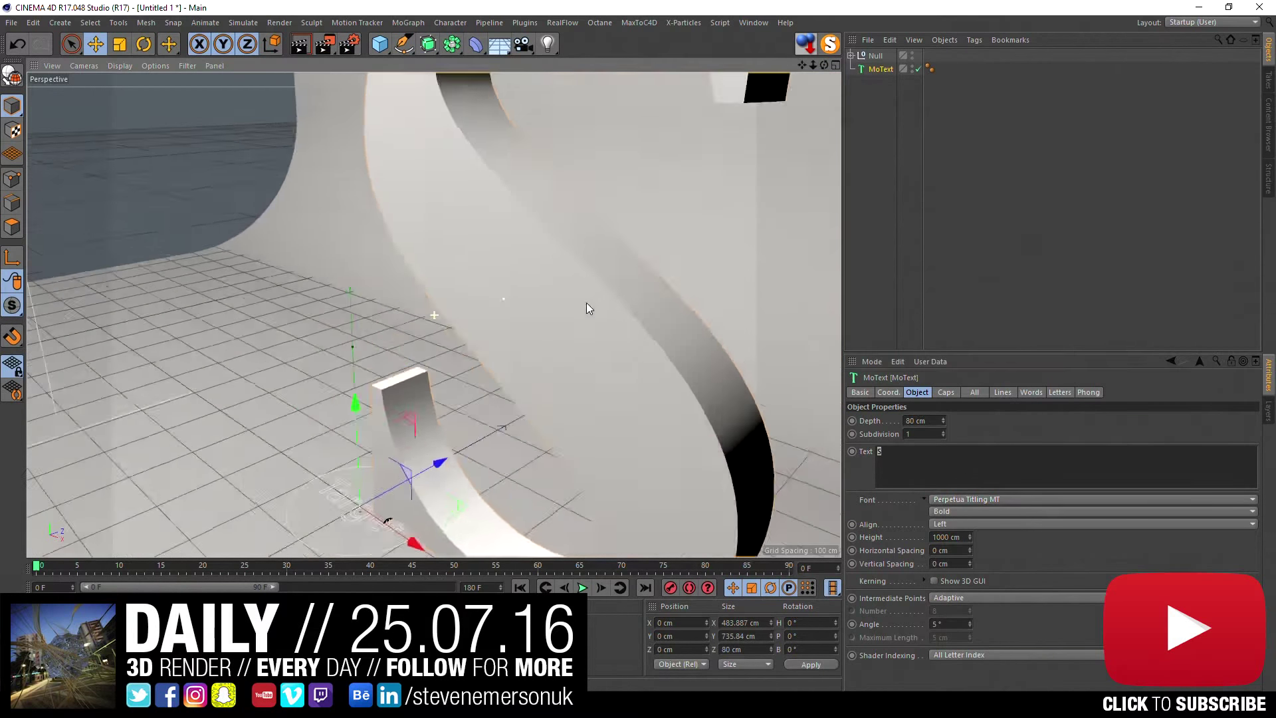
pyautogui.scroll(-3, 580, 320)
# - Switch the viewport to Gouraud Shading (Lines) to show the mesh
pyautogui.click(120, 65)
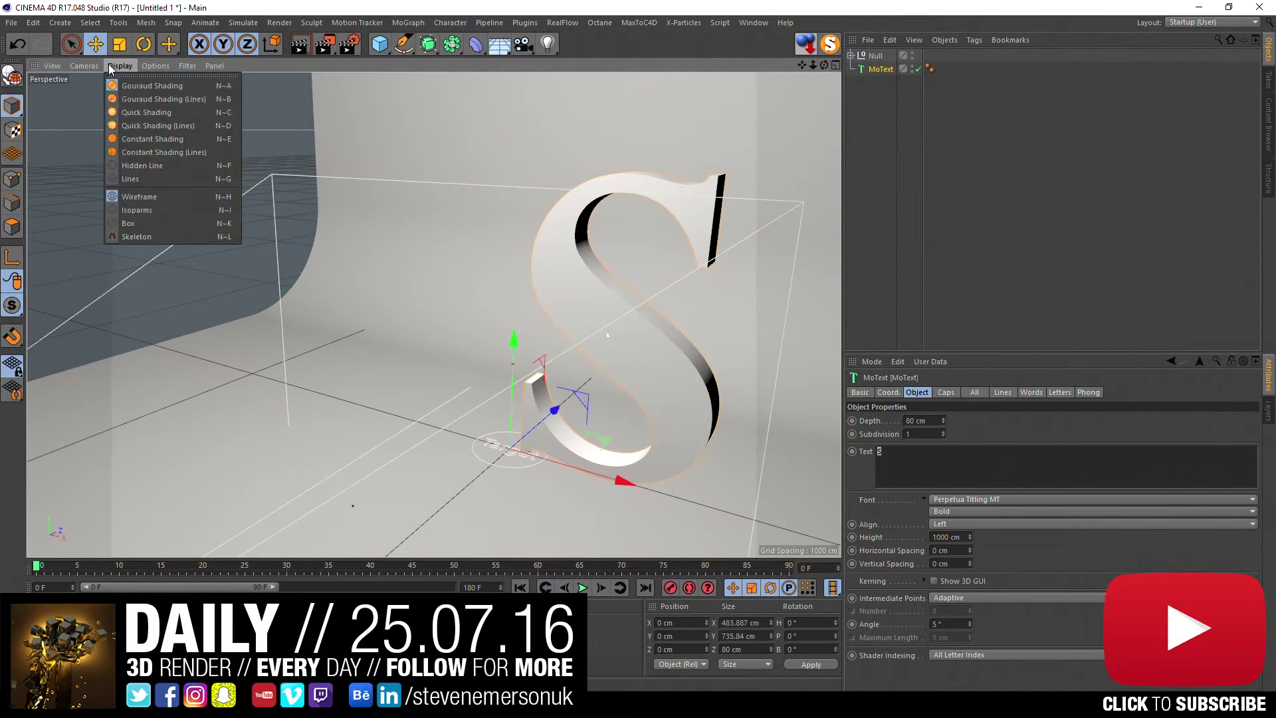
pyautogui.click(149, 107)
pyautogui.keyDown('alt'); pyautogui.moveTo(465, 299); pyautogui.dragTo(835, 376); pyautogui.keyUp('alt')
# - Set the MoText extrusion Subdivision to 4
pyautogui.click(986, 316)
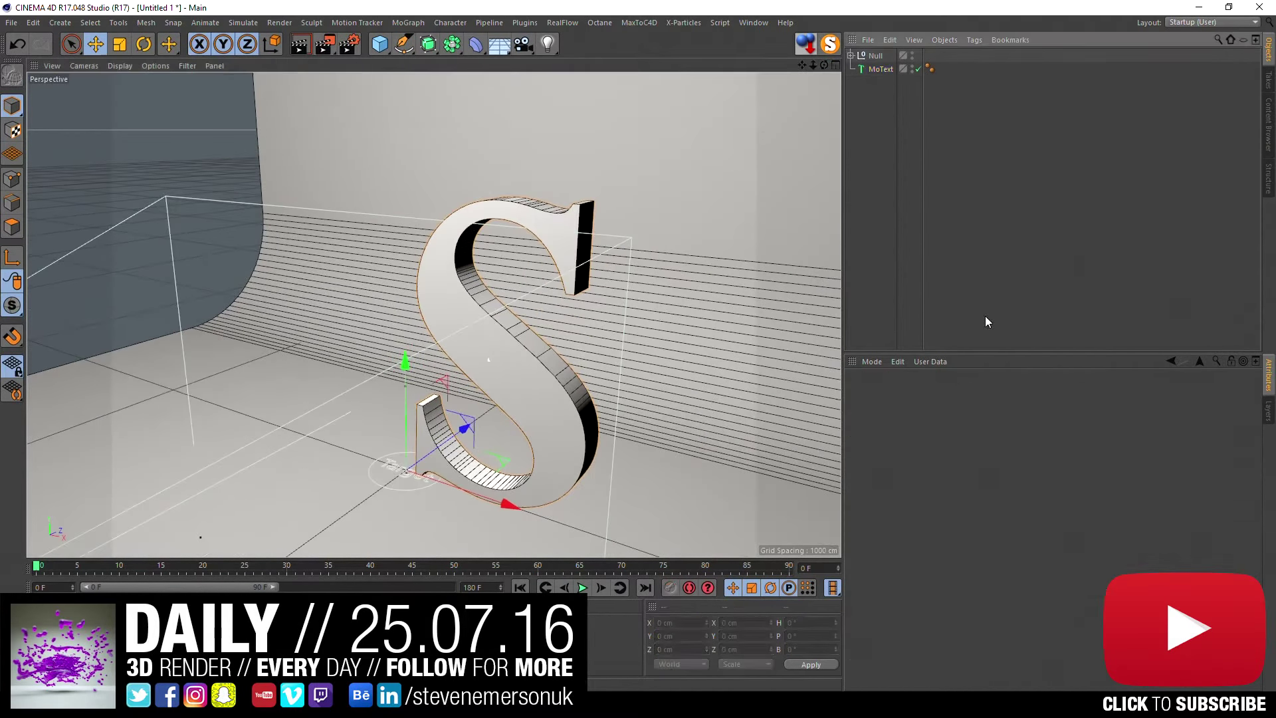
pyautogui.click(879, 69)
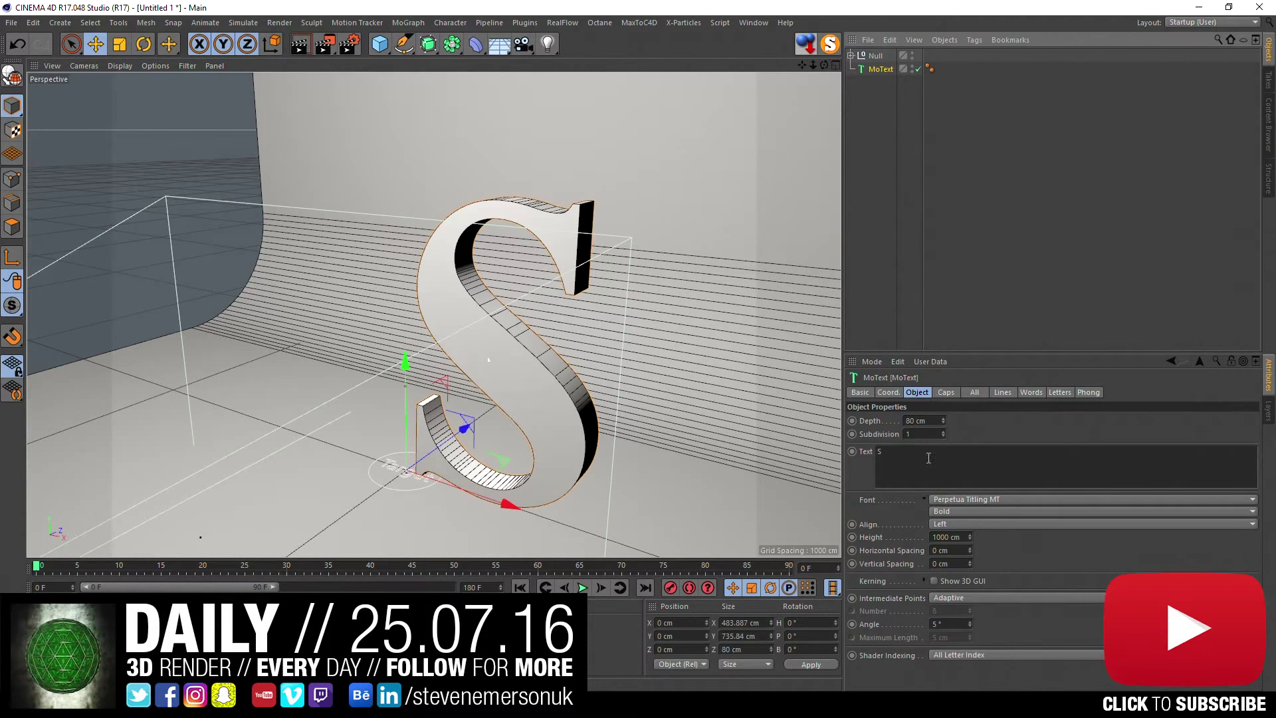
pyautogui.moveTo(943, 434); pyautogui.dragTo(944, 433)
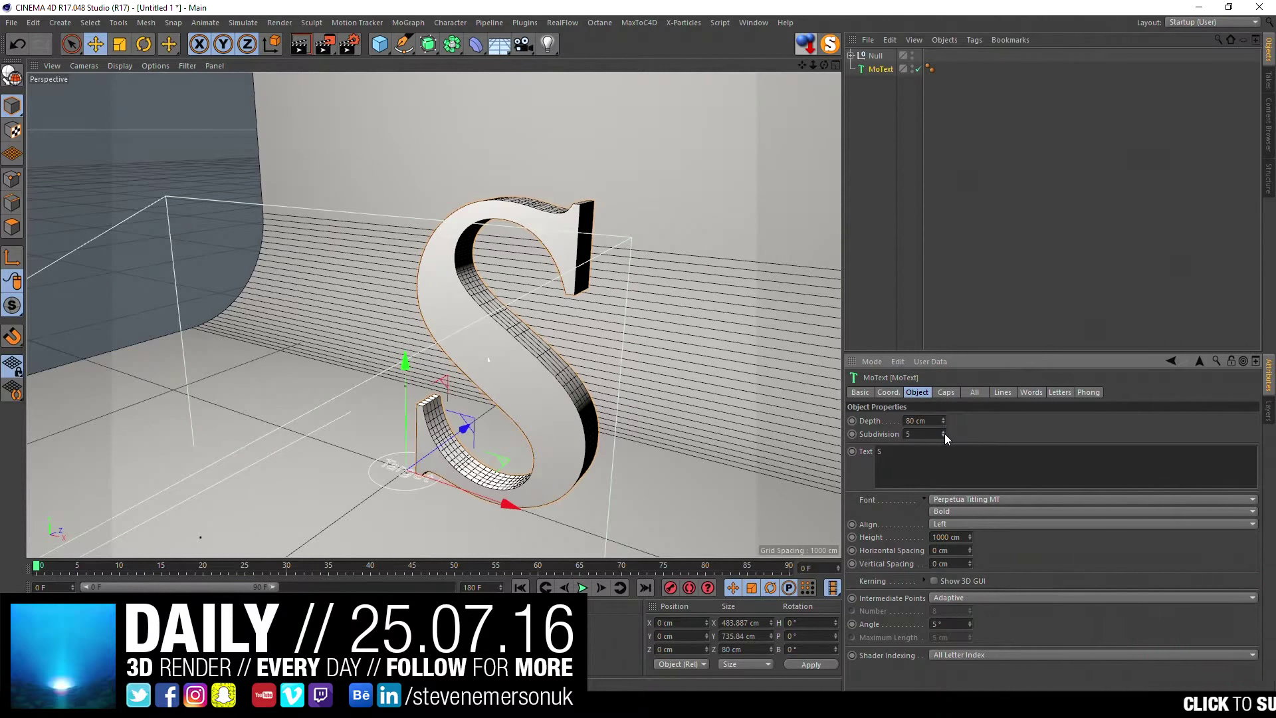
pyautogui.click(944, 436)
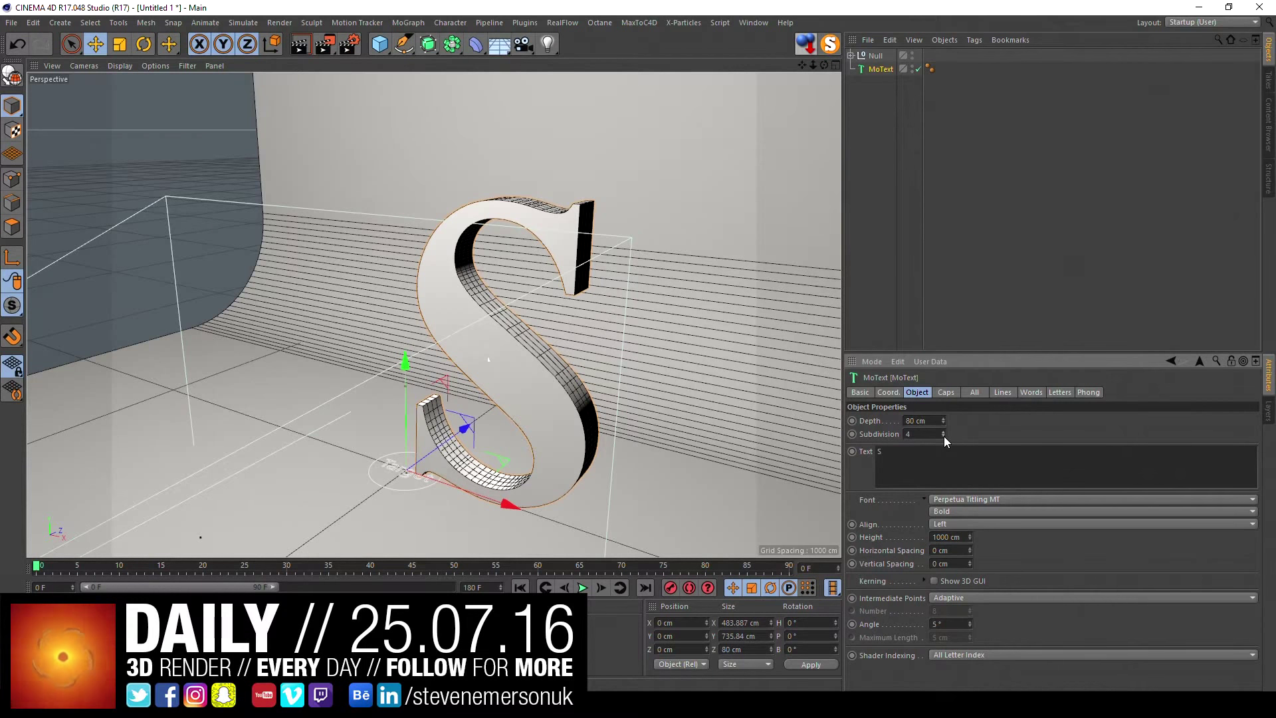
# - Set both the Start and End caps of the S to Fillet Cap
pyautogui.click(946, 392)
pyautogui.click(971, 420)
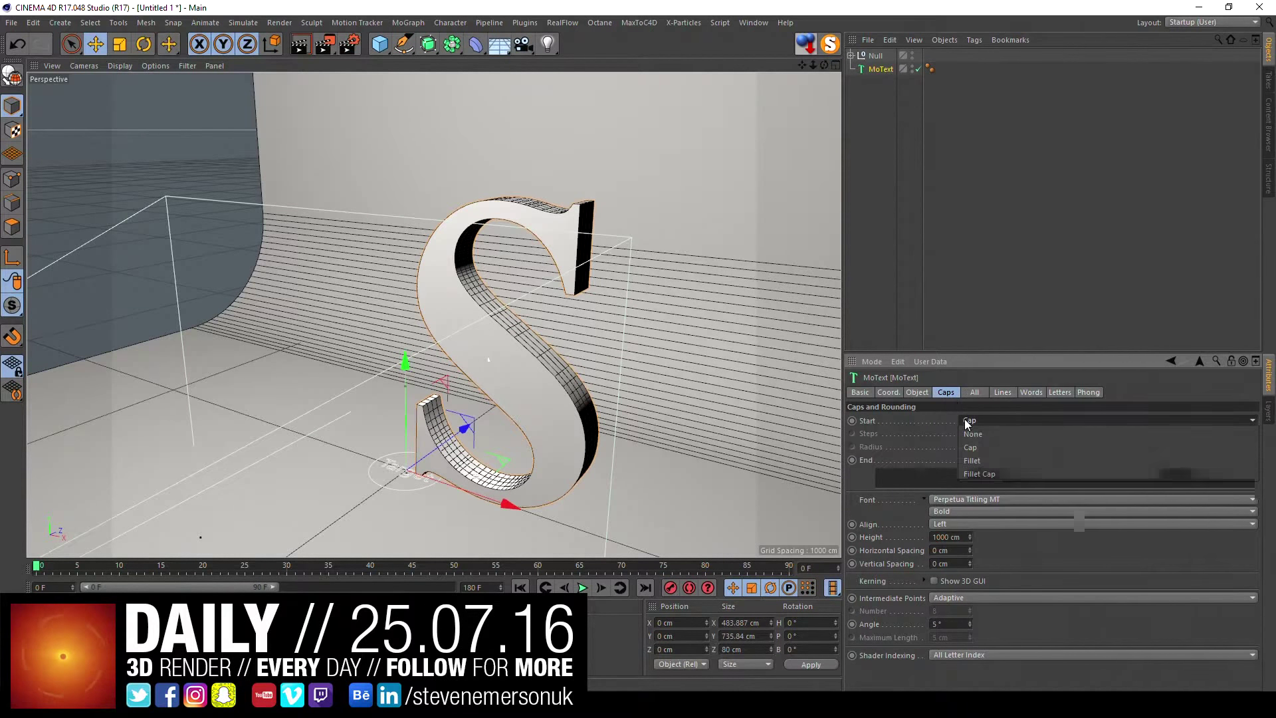
pyautogui.click(981, 468)
pyautogui.click(988, 459)
pyautogui.click(979, 501)
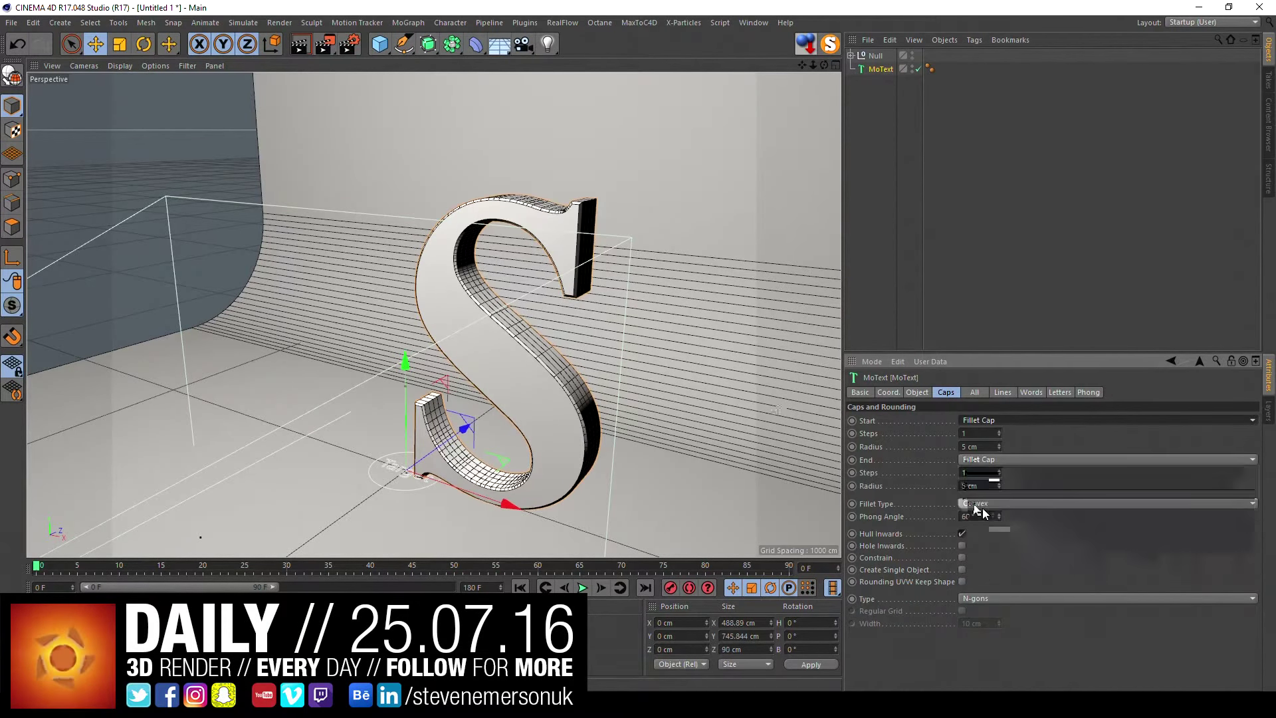
# - Set the fillet steps to 8 on the front cap and 7 on the back
pyautogui.click(999, 431)
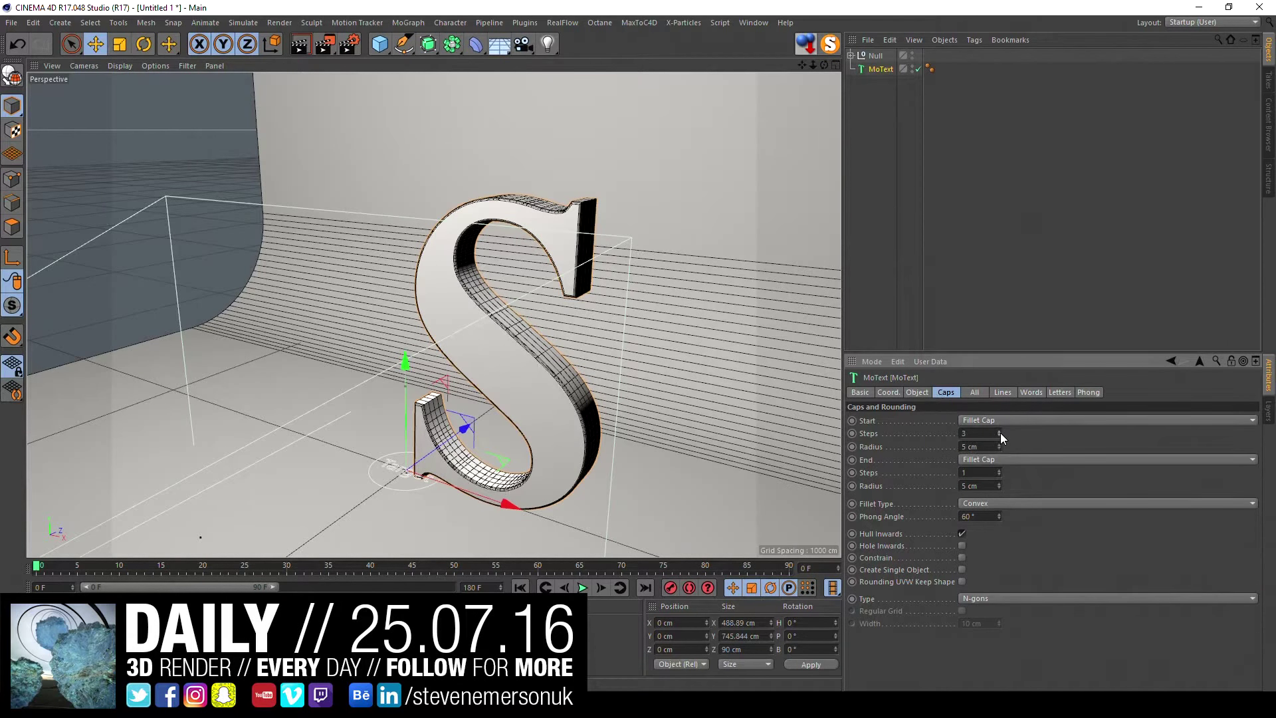
pyautogui.moveTo(653, 241)
pyautogui.keyDown('alt'); pyautogui.mouseDown()
pyautogui.moveTo(532, 283)
pyautogui.moveTo(550, 349)
pyautogui.moveTo(632, 135)
pyautogui.moveTo(491, 427)
pyautogui.mouseUp(); pyautogui.keyUp('alt')
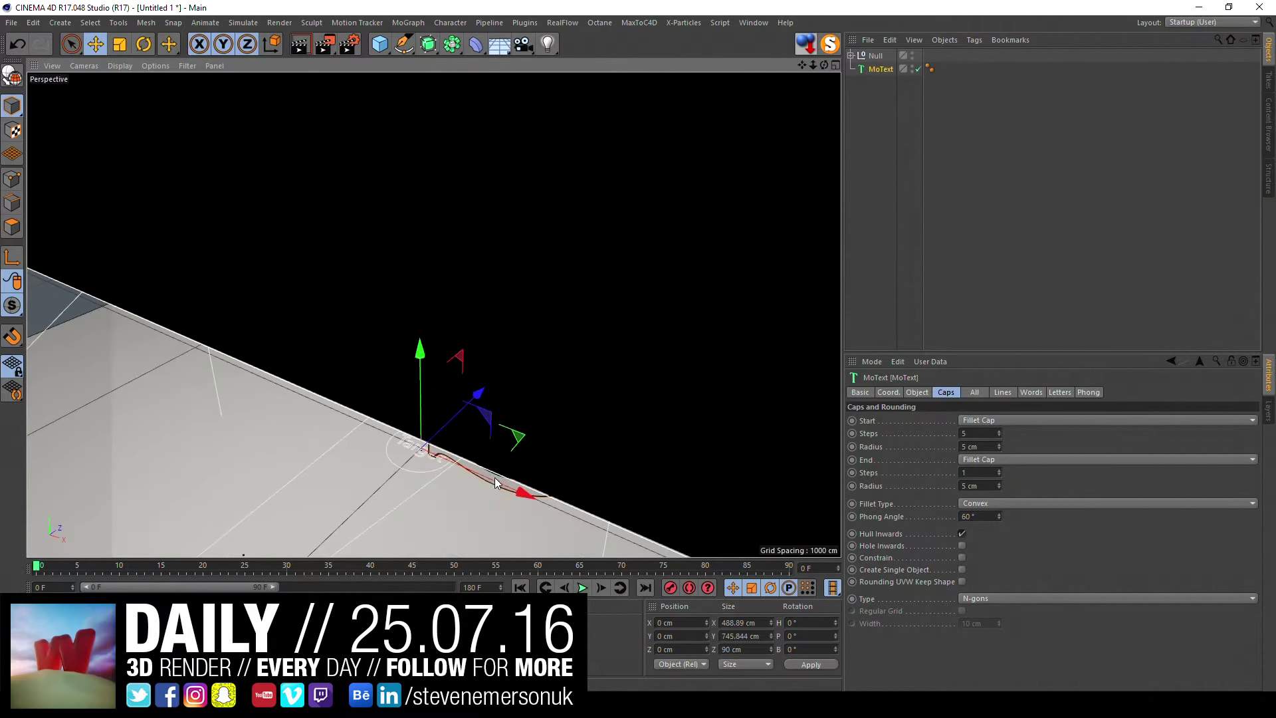
pyautogui.moveTo(494, 477)
pyautogui.keyDown('alt'); pyautogui.mouseDown()
pyautogui.moveTo(556, 284)
pyautogui.moveTo(642, 154)
pyautogui.moveTo(577, 345)
pyautogui.moveTo(540, 407)
pyautogui.moveTo(616, 274)
pyautogui.moveTo(641, 319)
pyautogui.mouseUp(); pyautogui.keyUp('alt')
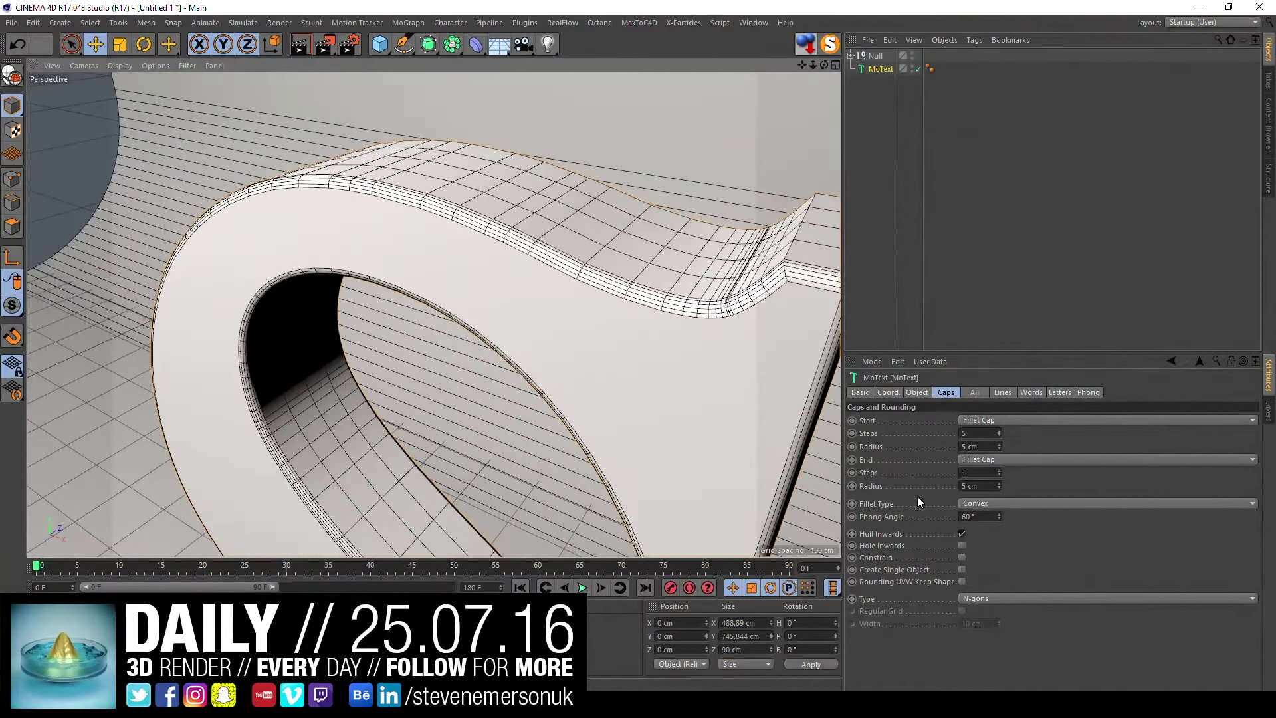
pyautogui.click(1001, 436)
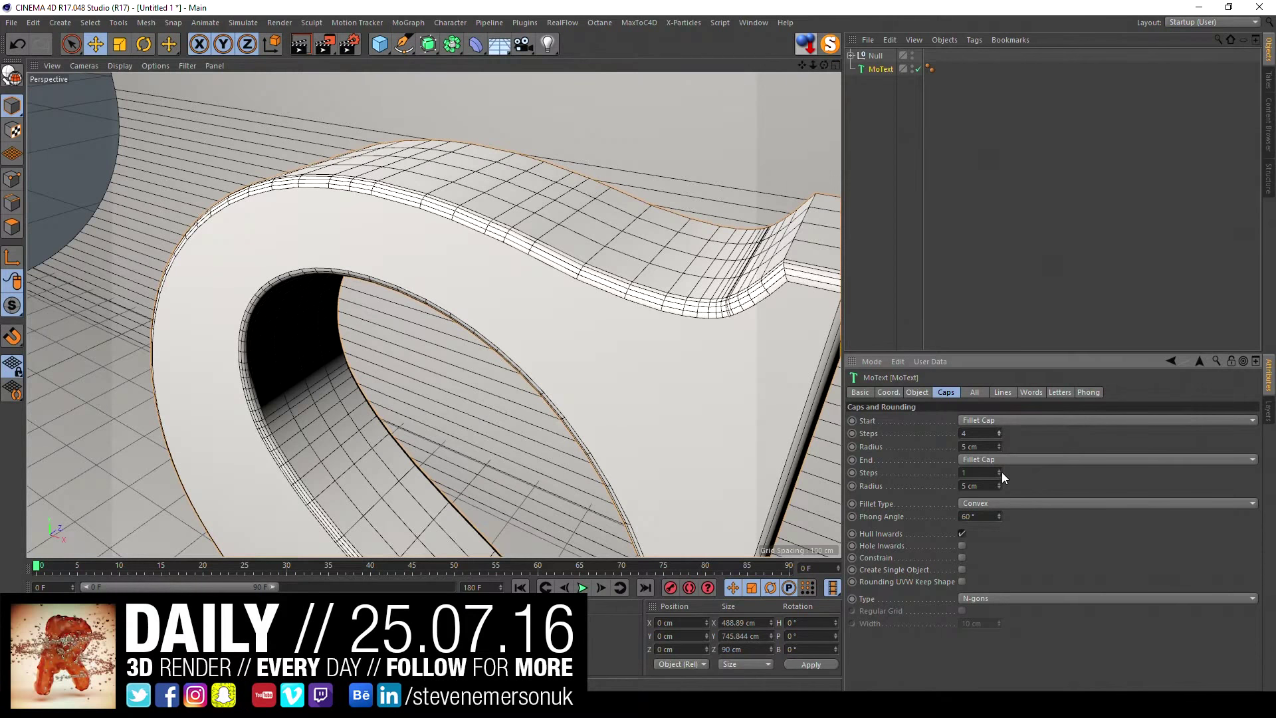
pyautogui.click(1000, 430)
pyautogui.click(1000, 430)
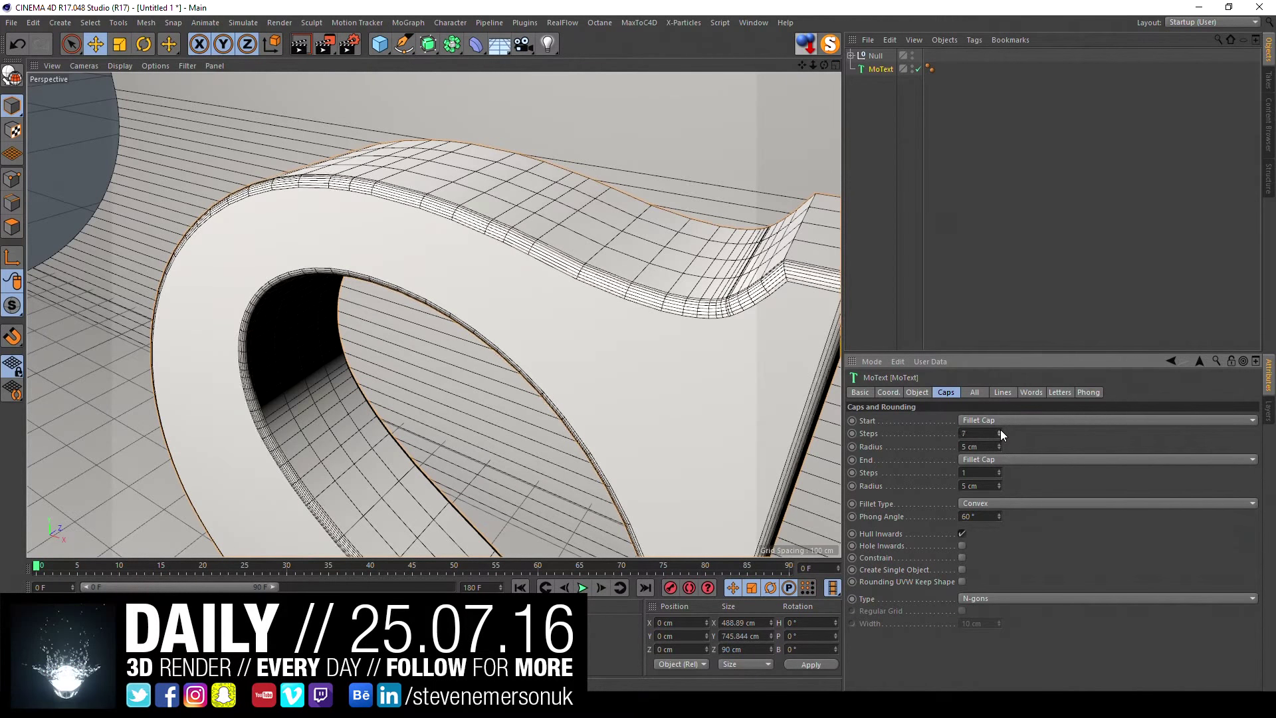
pyautogui.click(1000, 470)
pyautogui.click(1000, 470)
pyautogui.click(1000, 469)
pyautogui.click(1000, 470)
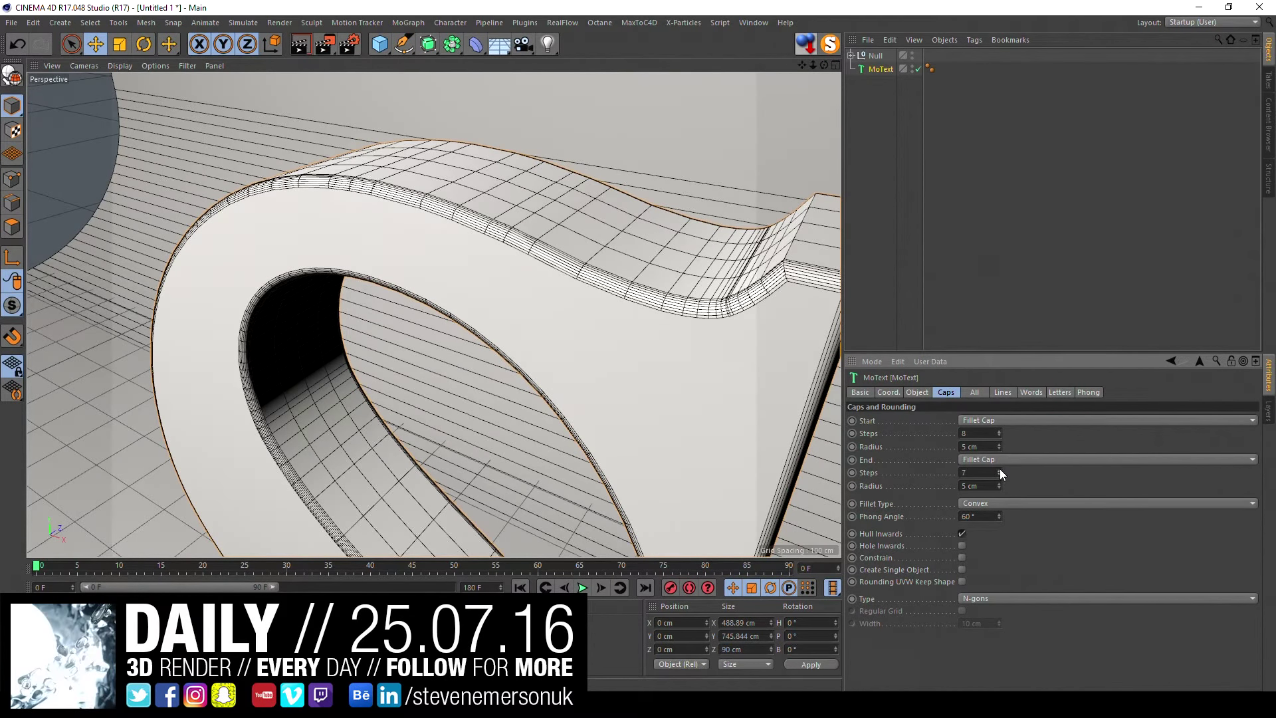
pyautogui.moveTo(789, 400)
pyautogui.keyDown('alt'); pyautogui.mouseDown()
pyautogui.moveTo(587, 219)
pyautogui.moveTo(690, 274)
pyautogui.moveTo(668, 372)
pyautogui.moveTo(677, 270)
pyautogui.moveTo(705, 292)
pyautogui.mouseUp(); pyautogui.keyUp('alt')
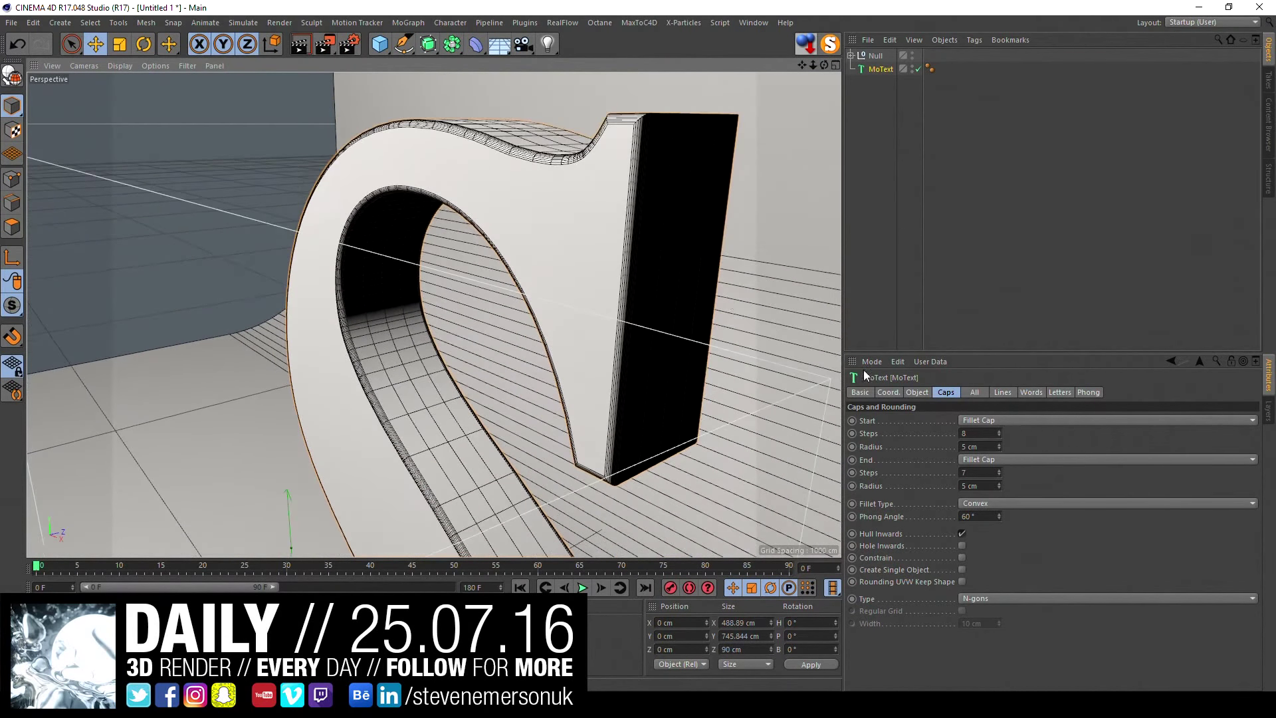
# - Set the MoText alignment to Middle to centre the S
pyautogui.click(888, 392)
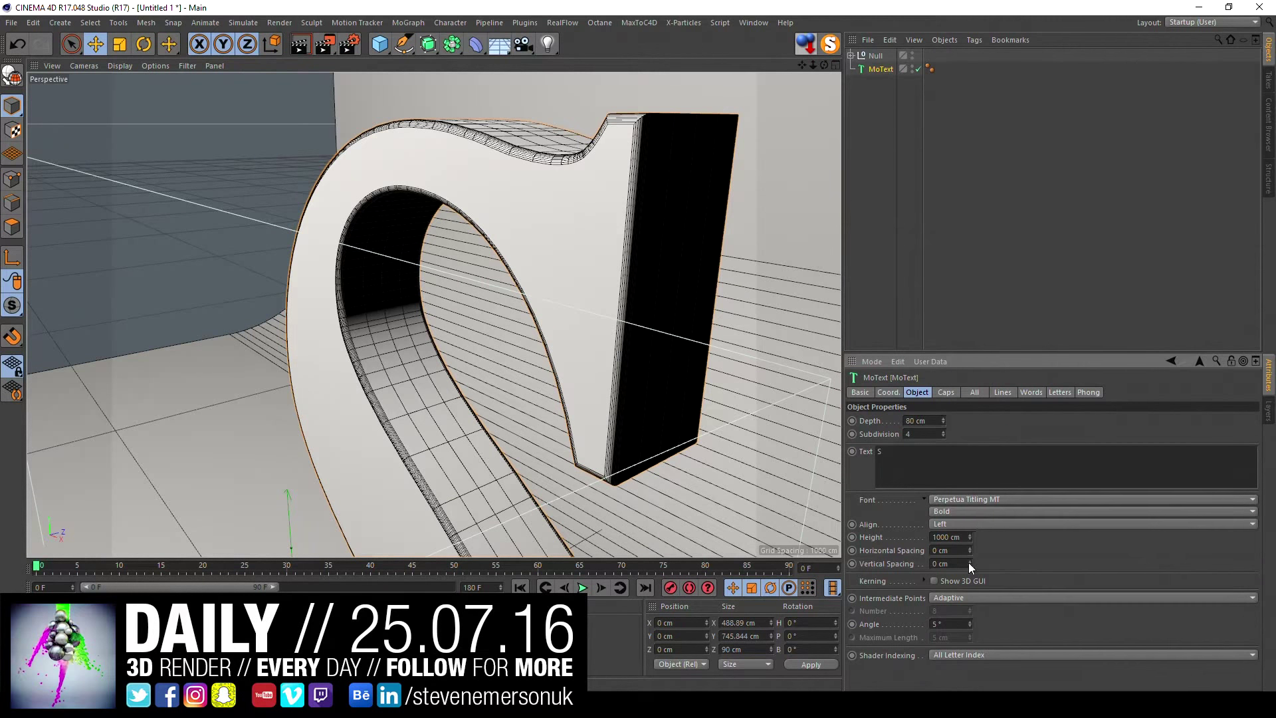
pyautogui.click(972, 524)
pyautogui.click(960, 550)
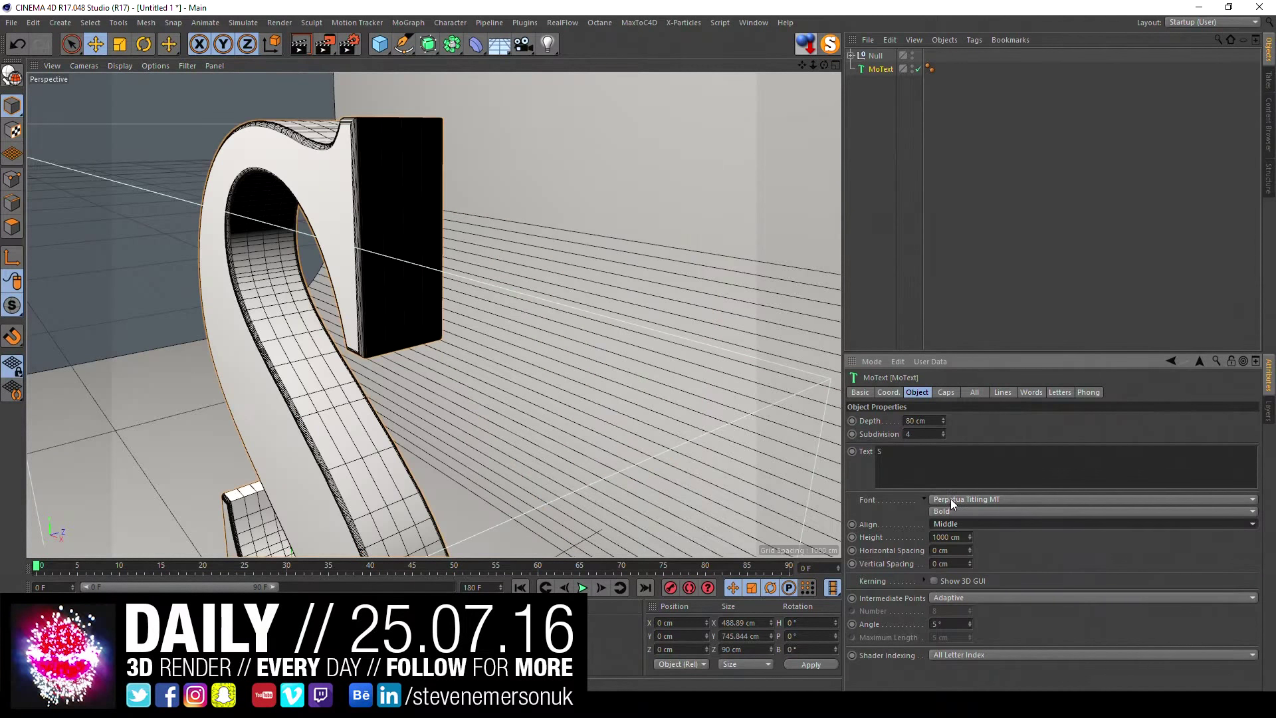
pyautogui.click(908, 157)
# - Move OctaneCamera out of the Null to top level and look through it
pyautogui.click(130, 66)
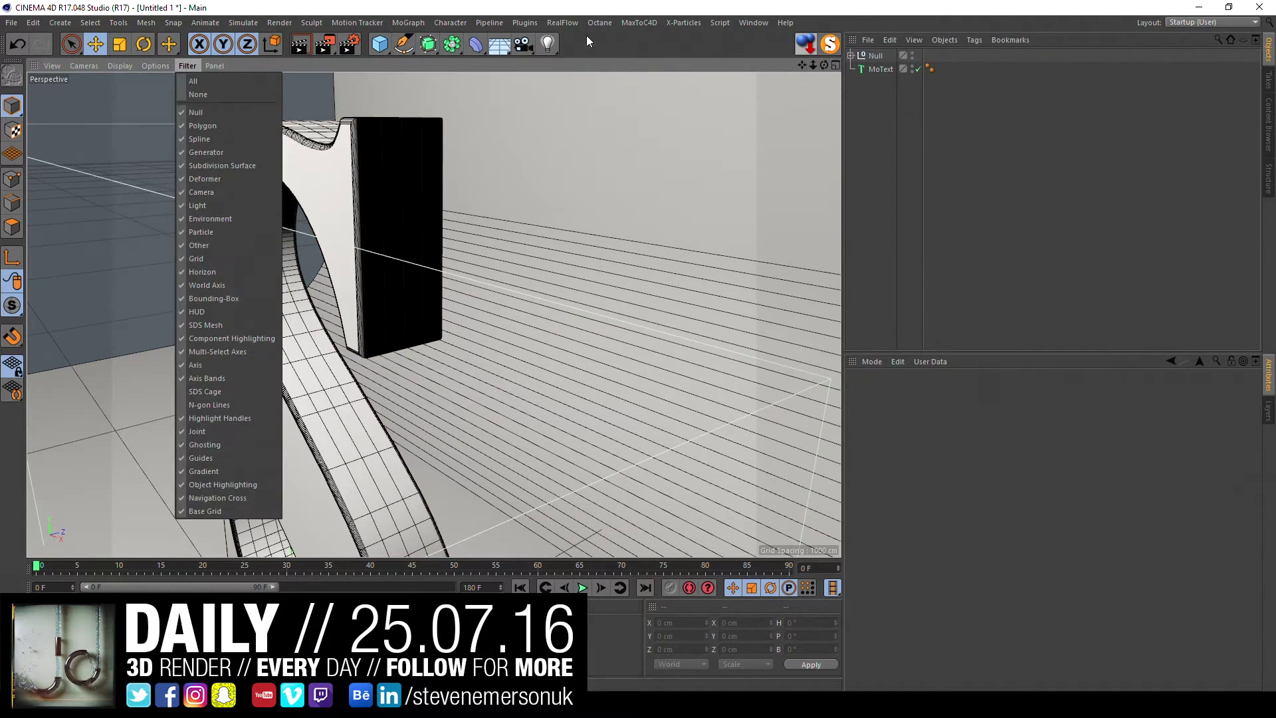
pyautogui.click(530, 22)
pyautogui.moveTo(600, 22)
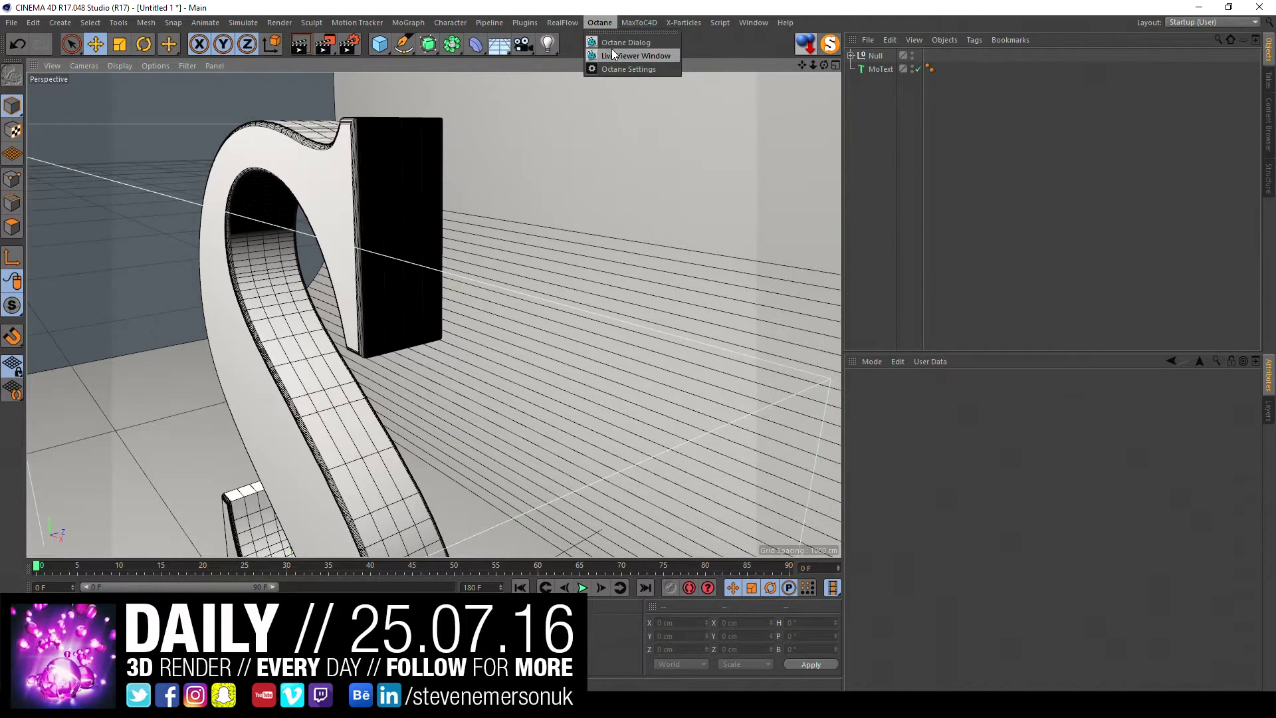
pyautogui.click(613, 53)
pyautogui.click(865, 56)
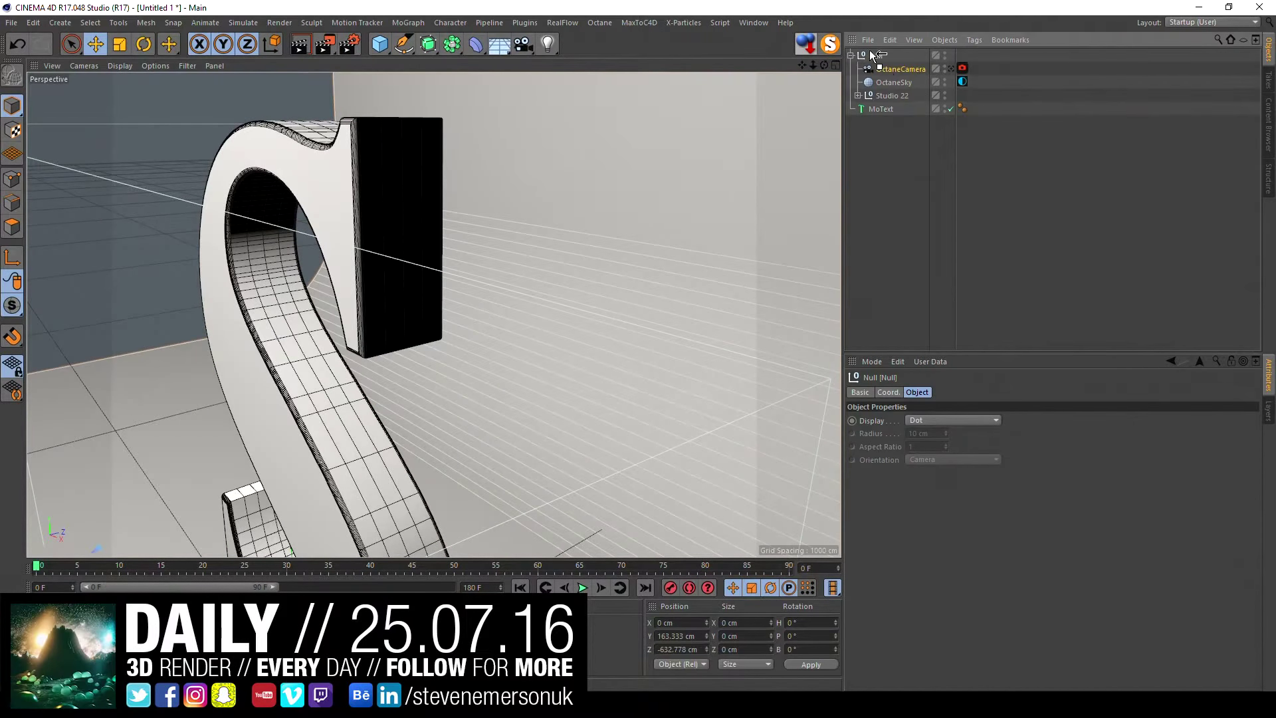
pyautogui.moveTo(873, 55); pyautogui.dragTo(871, 53)
pyautogui.click(850, 69)
pyautogui.click(944, 55)
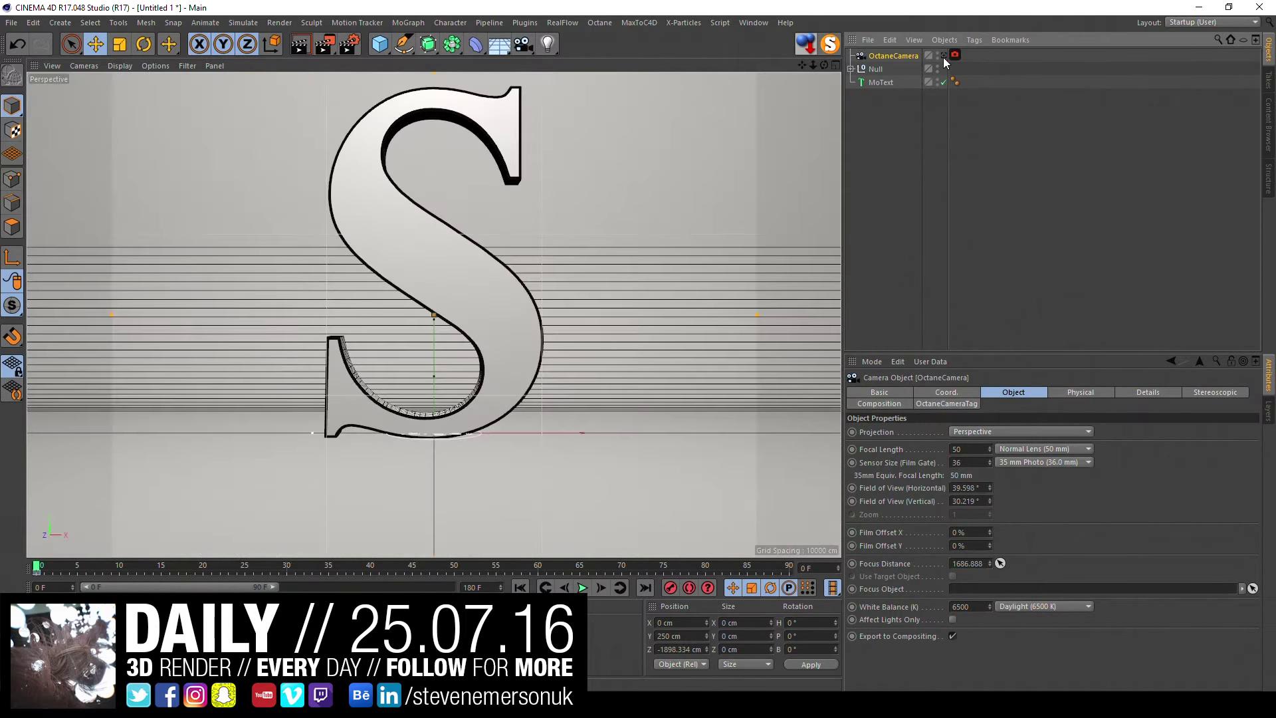
# - Set the render output resolution to 1920 × 1920
pyautogui.click(349, 44)
pyautogui.click(146, 62)
pyautogui.write('1920')
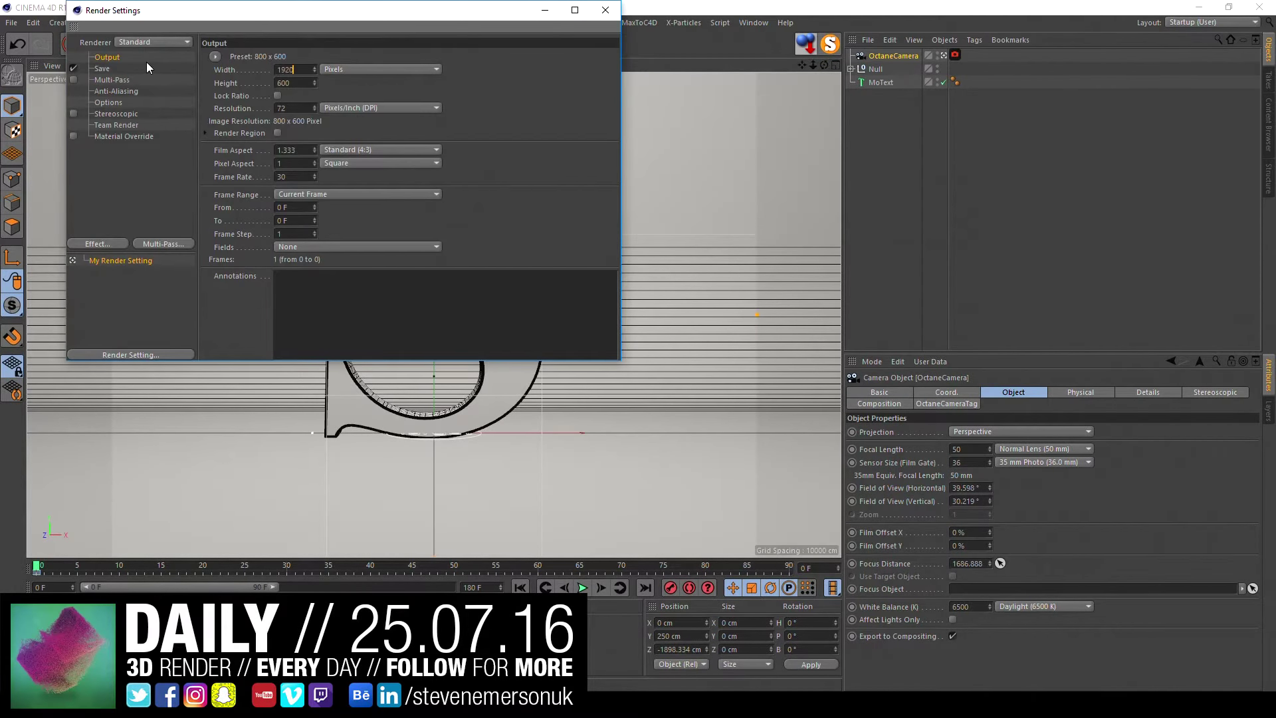
pyautogui.press('Tab')
pyautogui.write('1920')
pyautogui.press('Return')
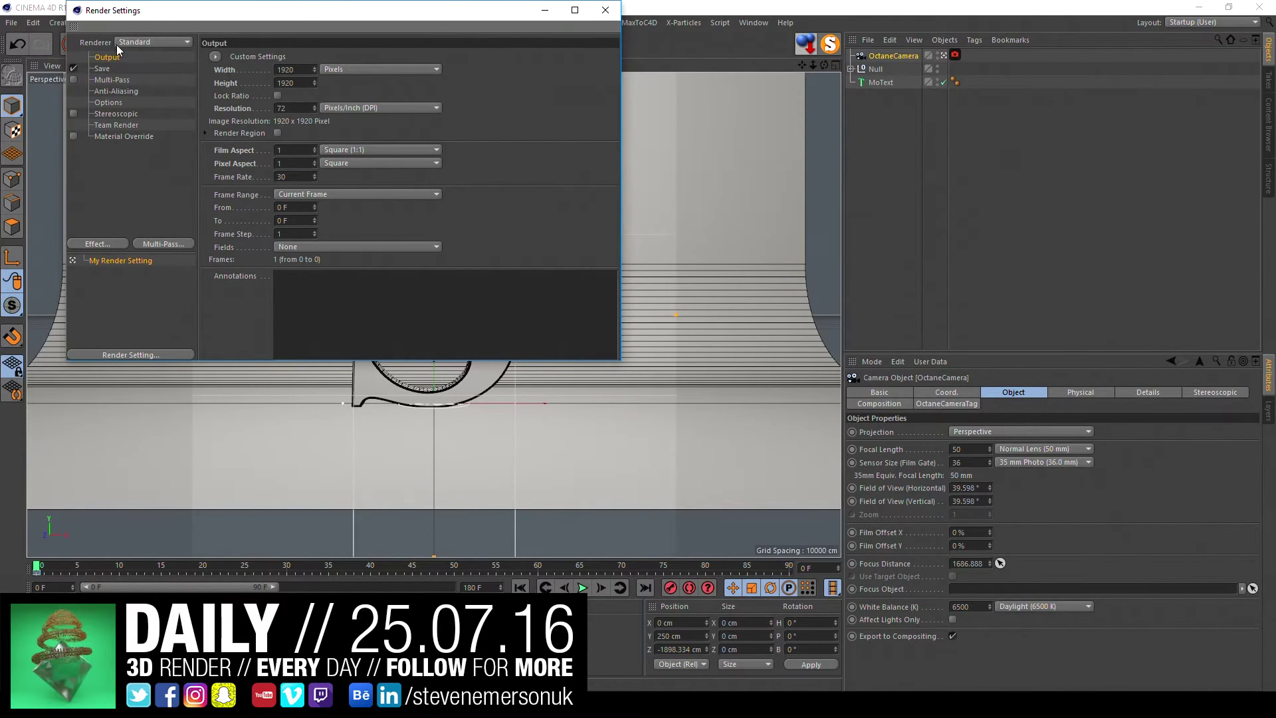
pyautogui.click(606, 10)
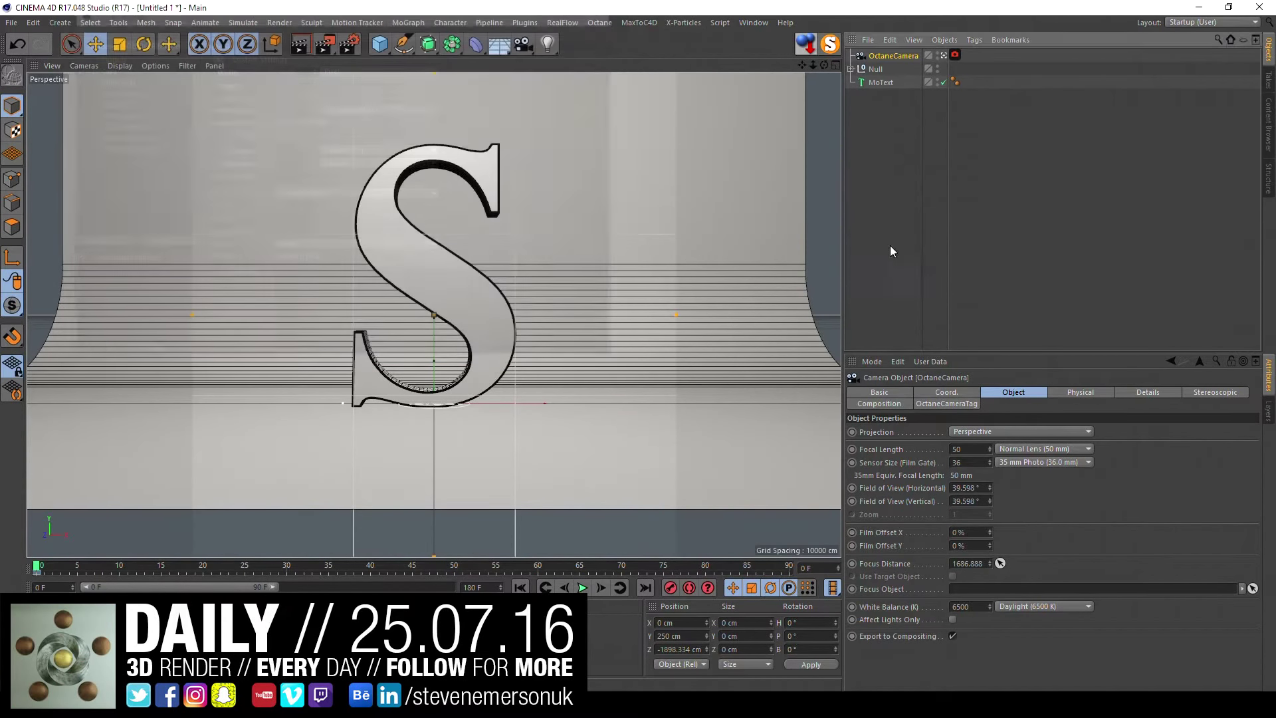
# - Save the scene as 160725.c4d, replacing the existing file
pyautogui.hotkey('ctrl', 's')
pyautogui.click(135, 114)
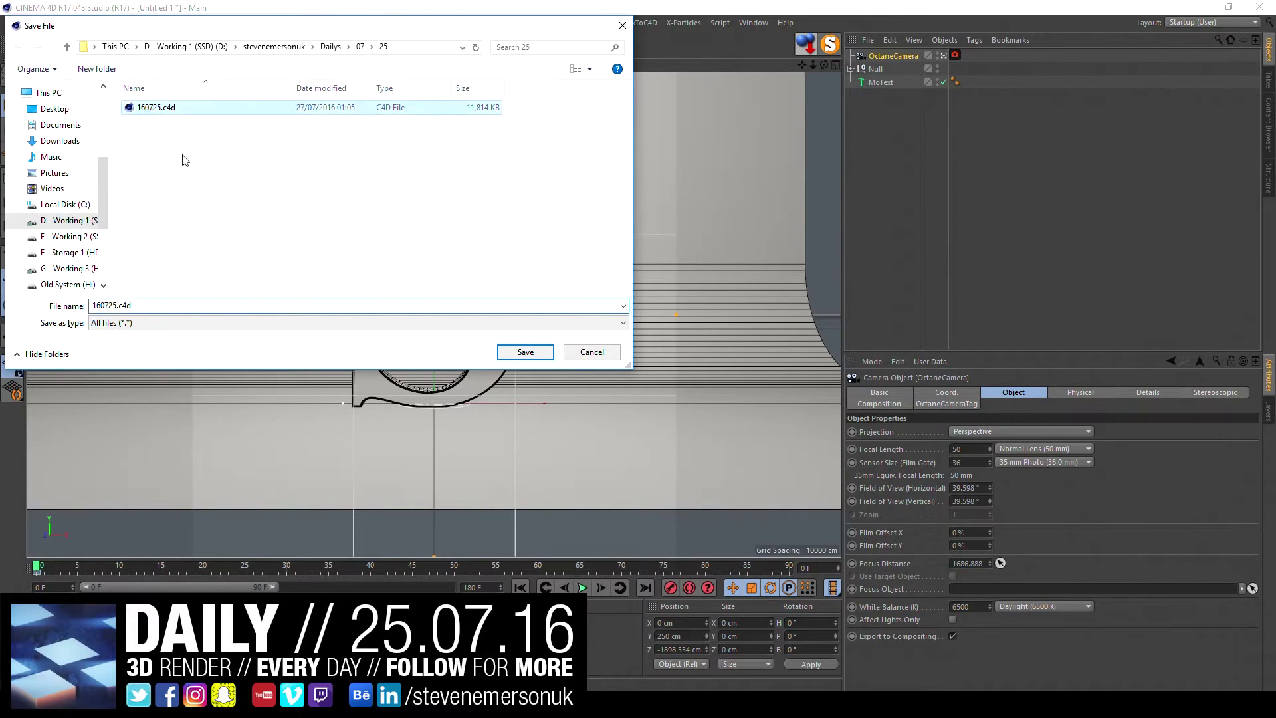
pyautogui.click(525, 352)
pyautogui.click(666, 355)
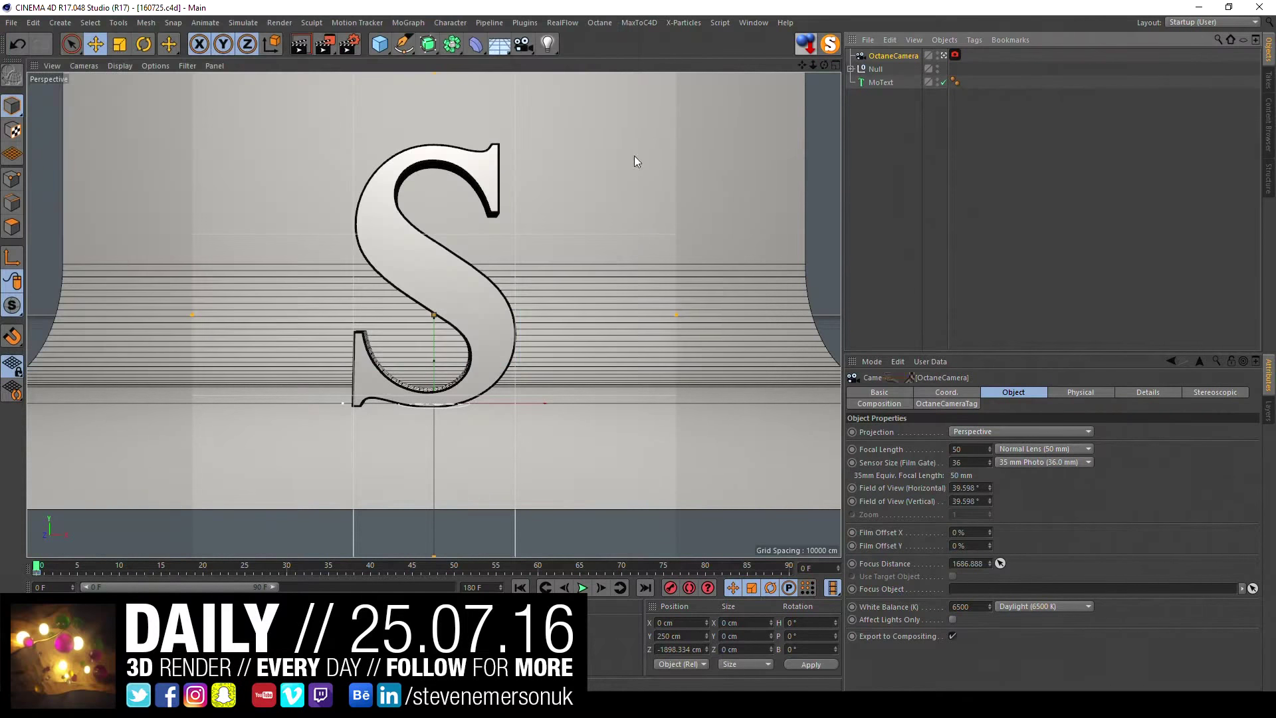
# - Open the viewport's Configure All settings at the View tab
pyautogui.click(156, 66)
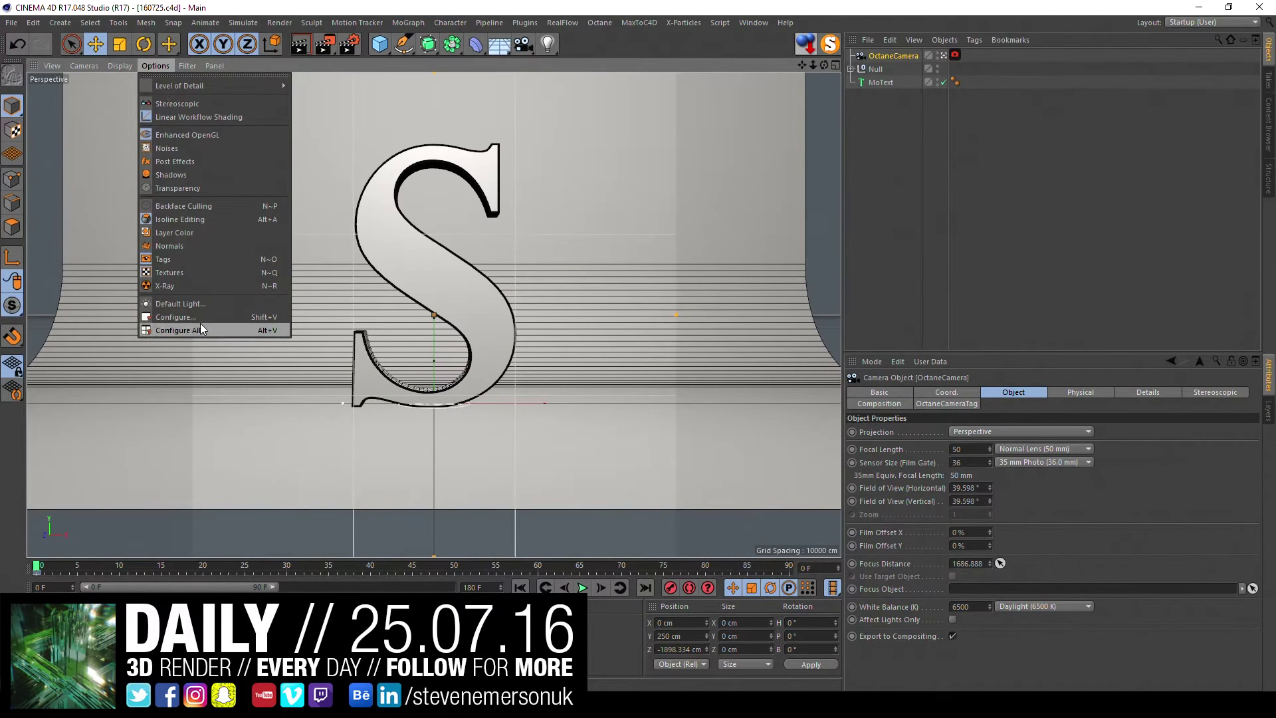
pyautogui.click(200, 323)
pyautogui.click(967, 392)
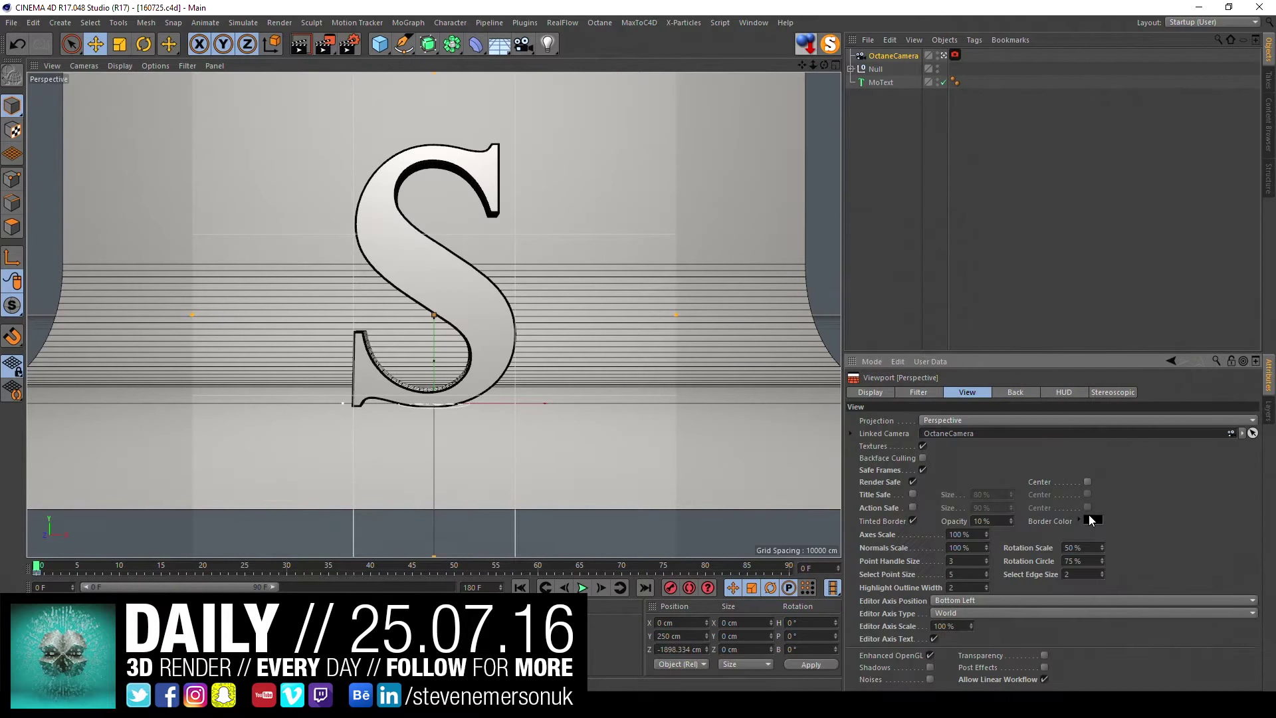
# - Give the viewport a red tinted border at 52% opacity outside the render frame
pyautogui.click(1064, 521)
pyautogui.moveTo(1080, 529)
pyautogui.mouseDown()
pyautogui.moveTo(1177, 529)
pyautogui.moveTo(1176, 543)
pyautogui.mouseUp()
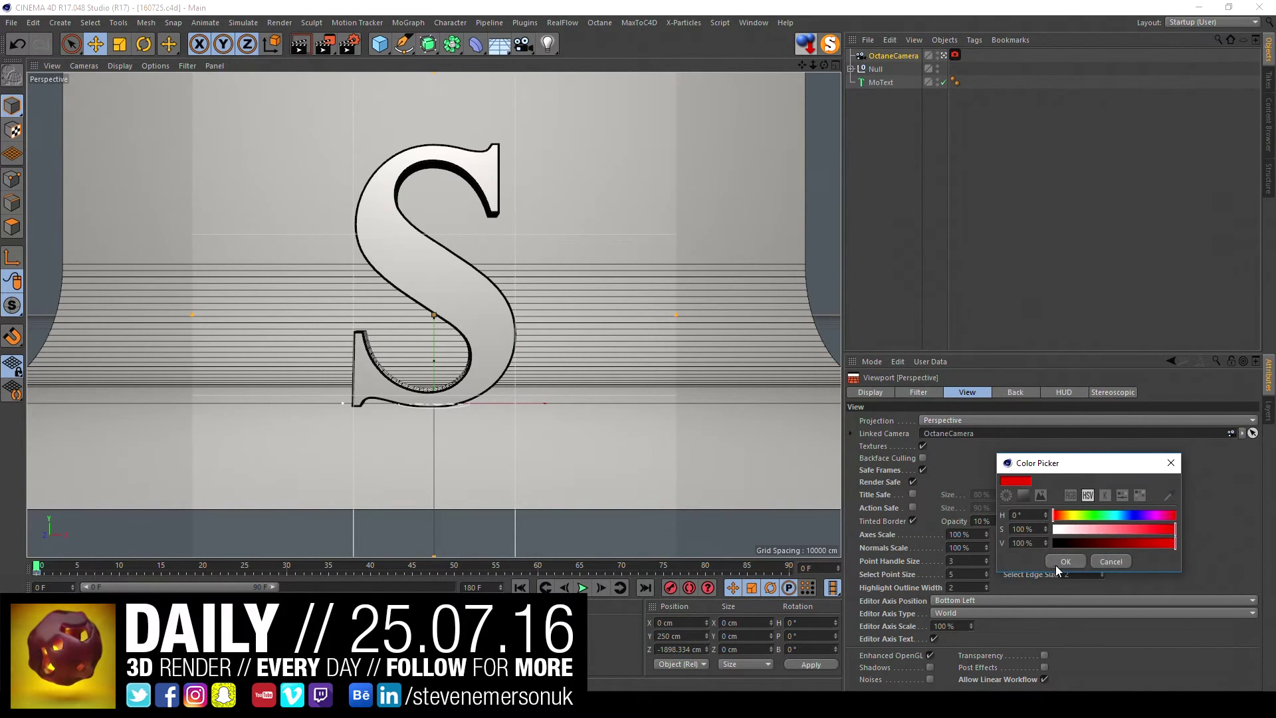
pyautogui.click(1066, 561)
pyautogui.moveTo(1012, 521); pyautogui.dragTo(1072, 511)
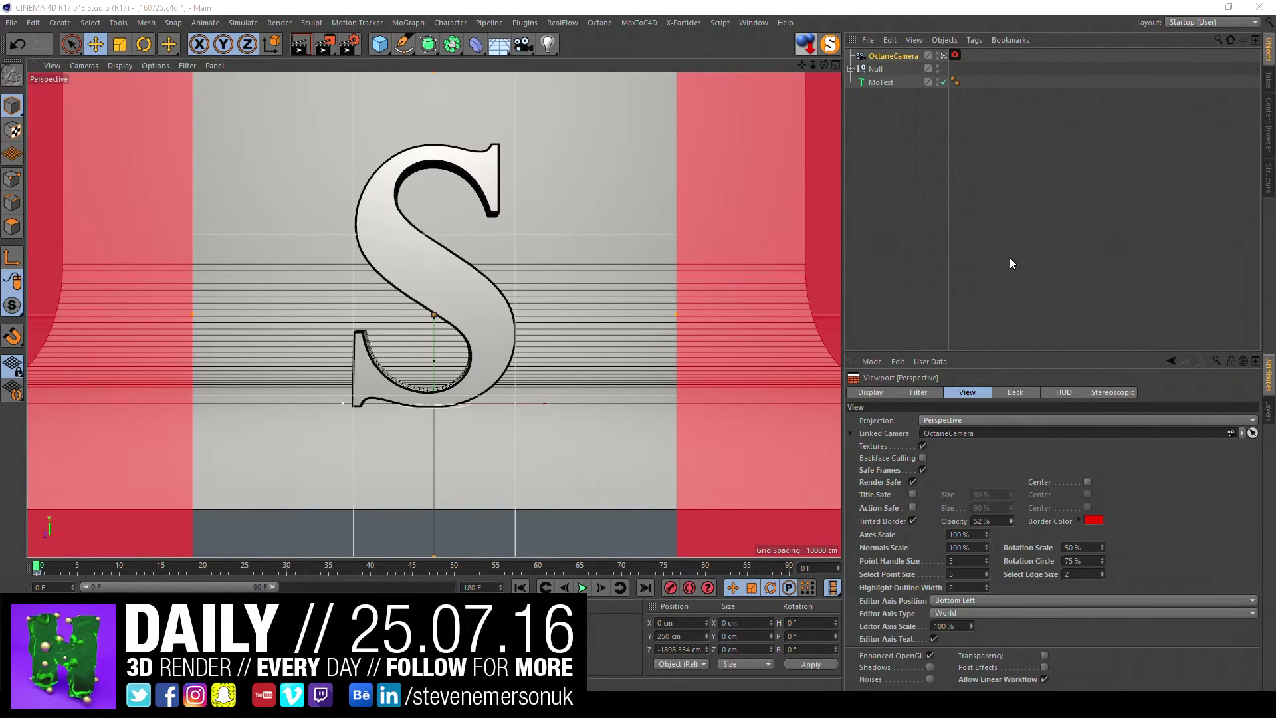
pyautogui.click(876, 82)
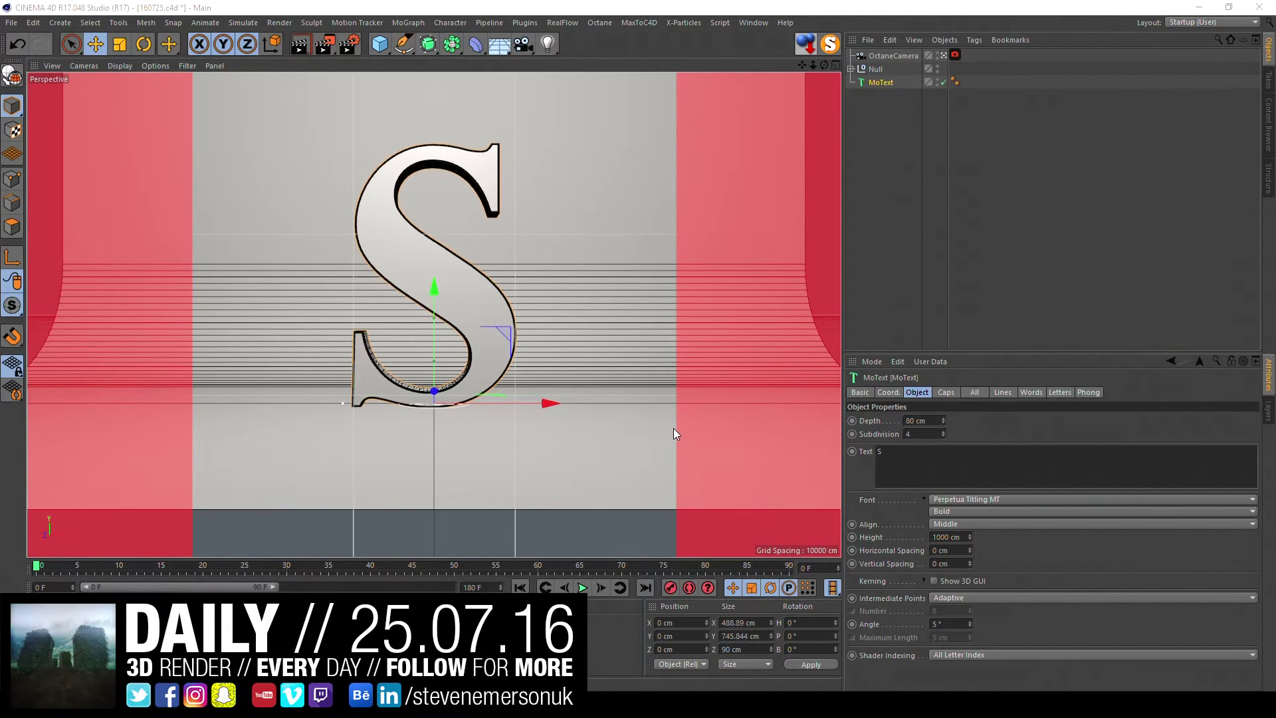
# - Move the S up in the scene and raise the OctaneCamera's height
pyautogui.click(876, 109)
pyautogui.click(881, 82)
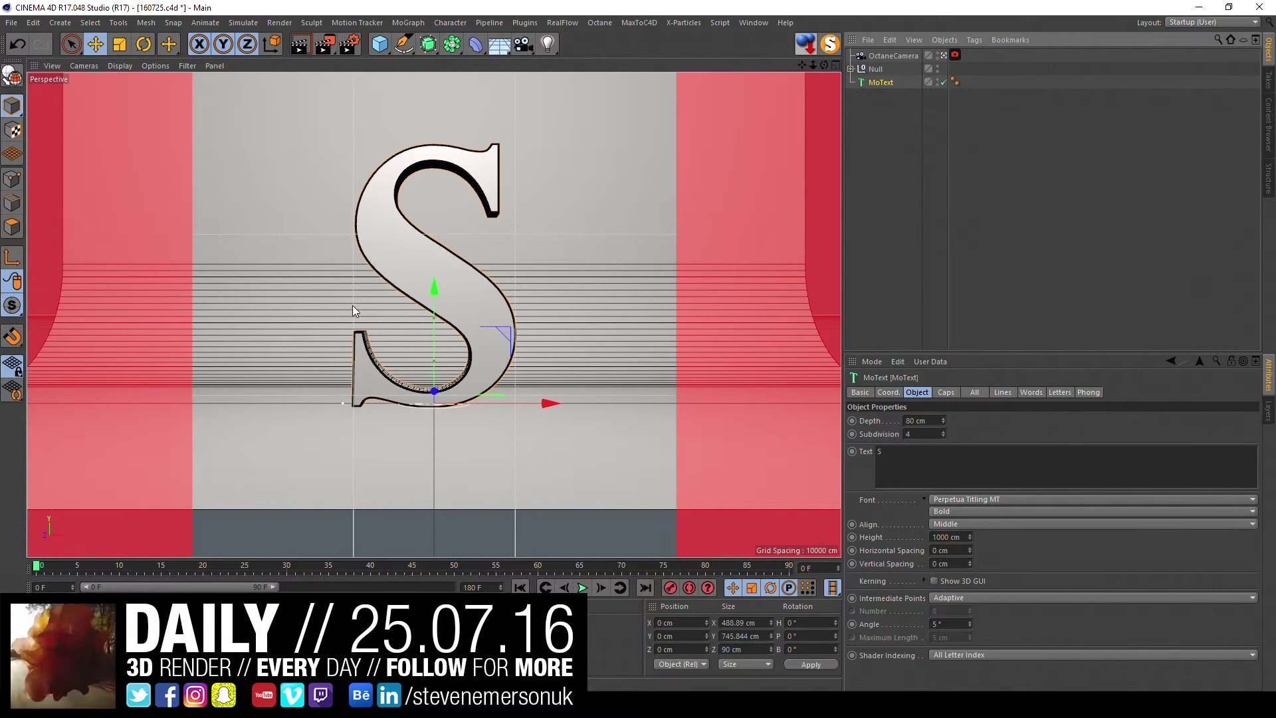
pyautogui.moveTo(436, 290)
pyautogui.mouseDown()
pyautogui.moveTo(437, 243)
pyautogui.moveTo(434, 313)
pyautogui.moveTo(436, 225)
pyautogui.mouseUp()
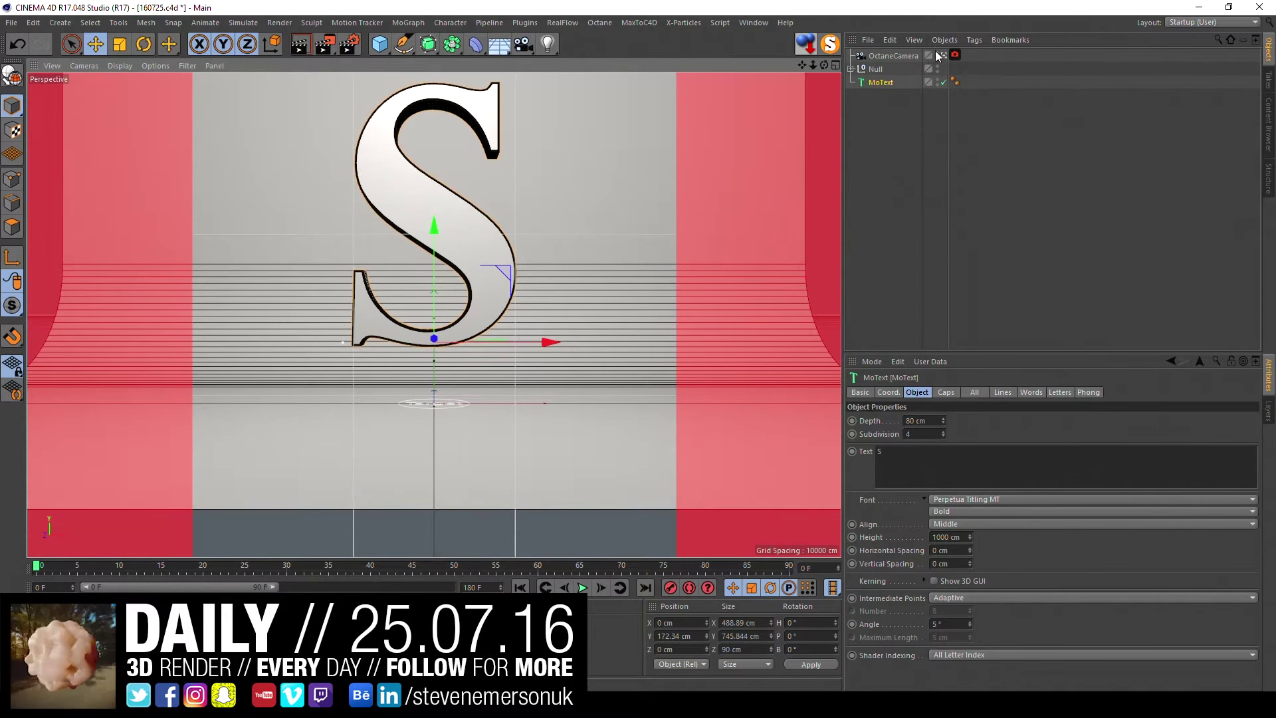
pyautogui.click(904, 56)
pyautogui.click(943, 392)
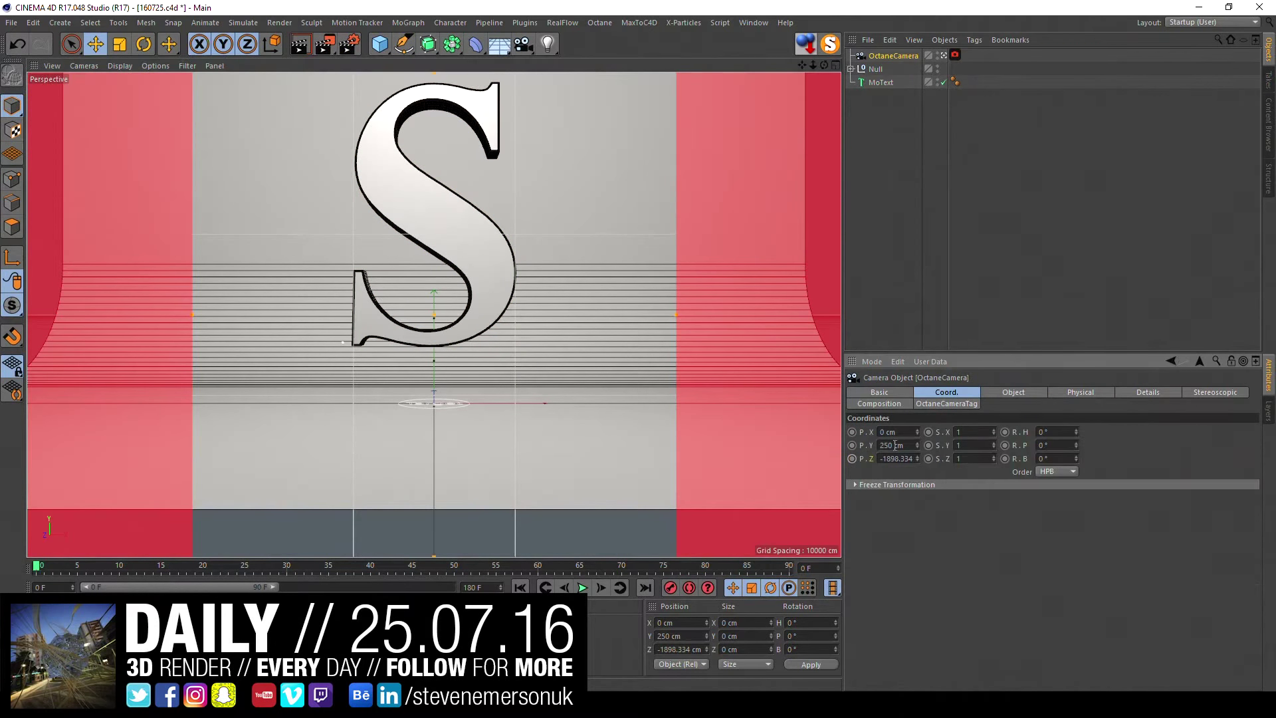
pyautogui.moveTo(917, 445)
pyautogui.mouseDown()
pyautogui.moveTo(918, 426)
pyautogui.moveTo(895, 458)
pyautogui.mouseUp()
# - Duplicate MoText and convert the copy into editable polygon geometry
pyautogui.click(879, 82)
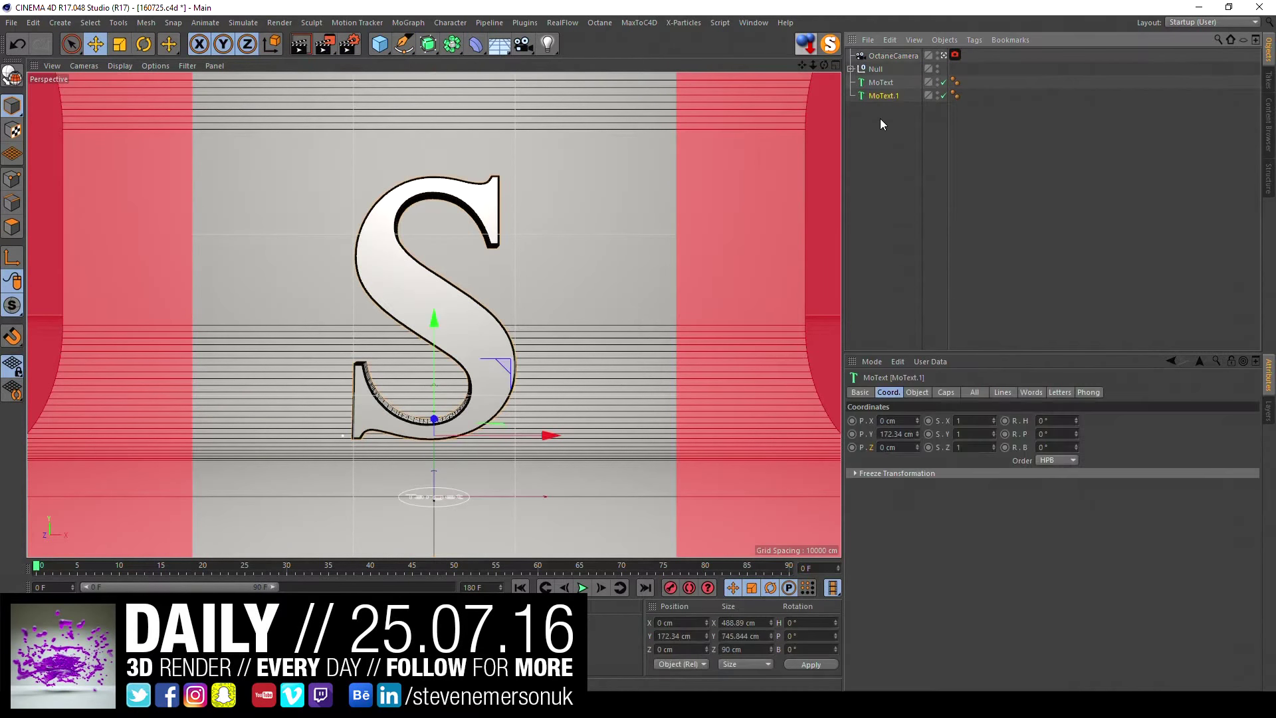
pyautogui.keyDown('ctrl'); pyautogui.moveTo(882, 82); pyautogui.dragTo(882, 56); pyautogui.keyUp('ctrl')
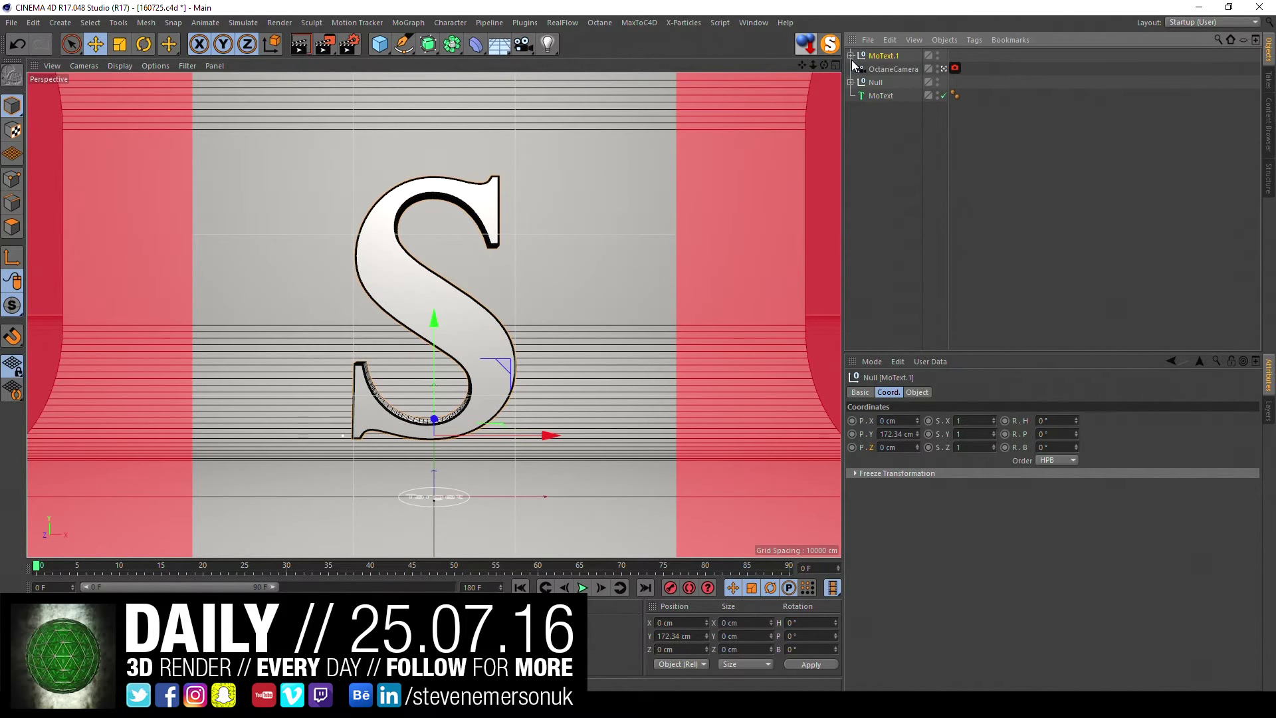
pyautogui.press('c')
pyautogui.click(851, 56)
pyautogui.click(865, 82)
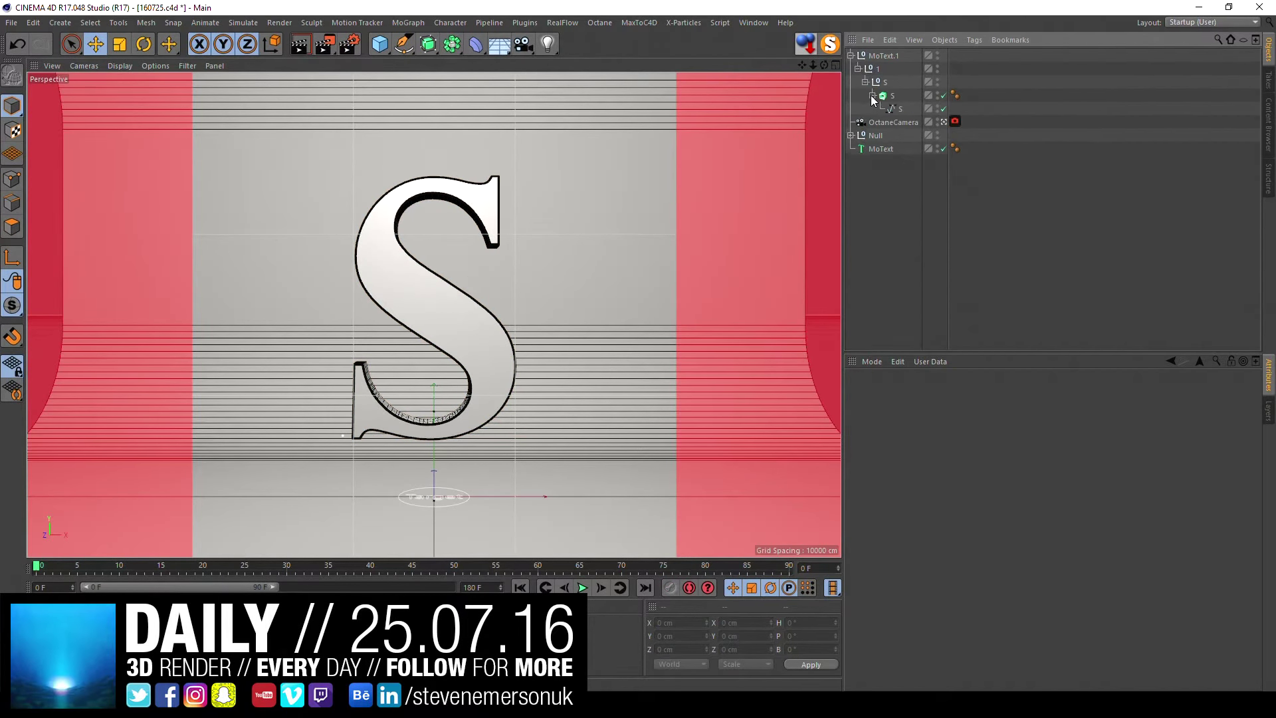
pyautogui.click(876, 96)
pyautogui.click(873, 95)
pyautogui.rightClick(892, 110)
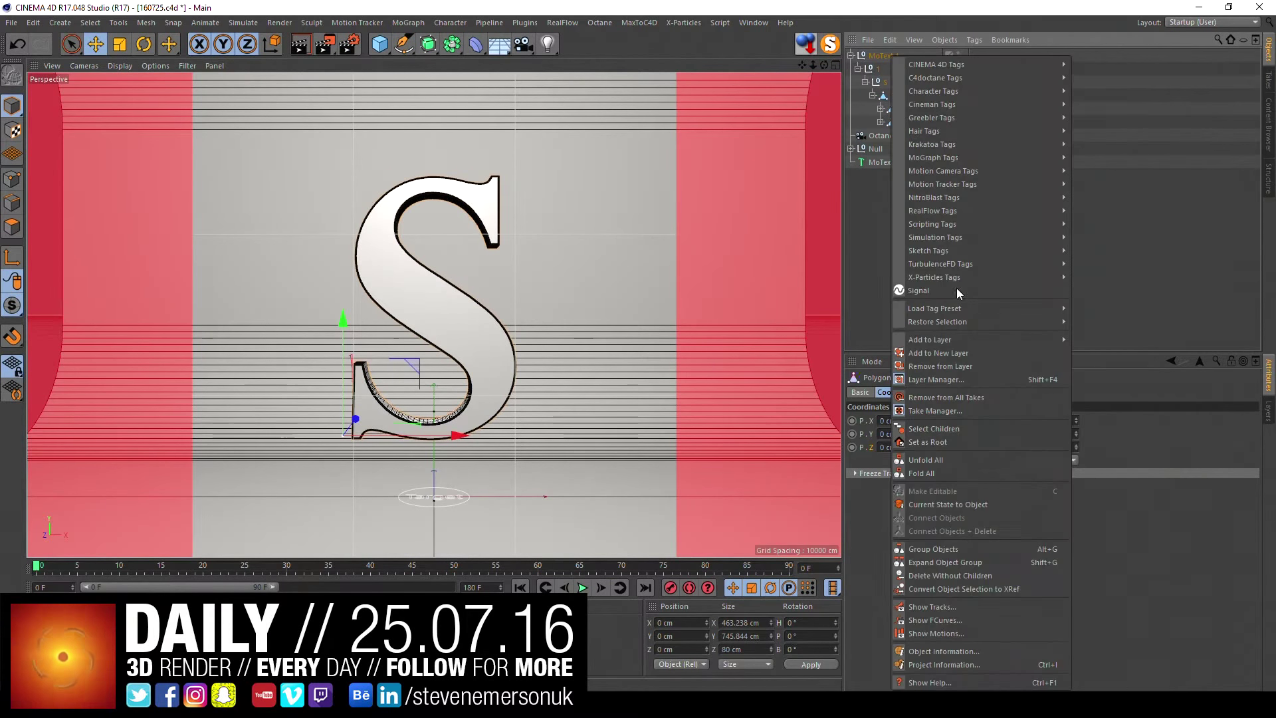
pyautogui.click(952, 505)
pyautogui.hotkey('ctrl', 'z')
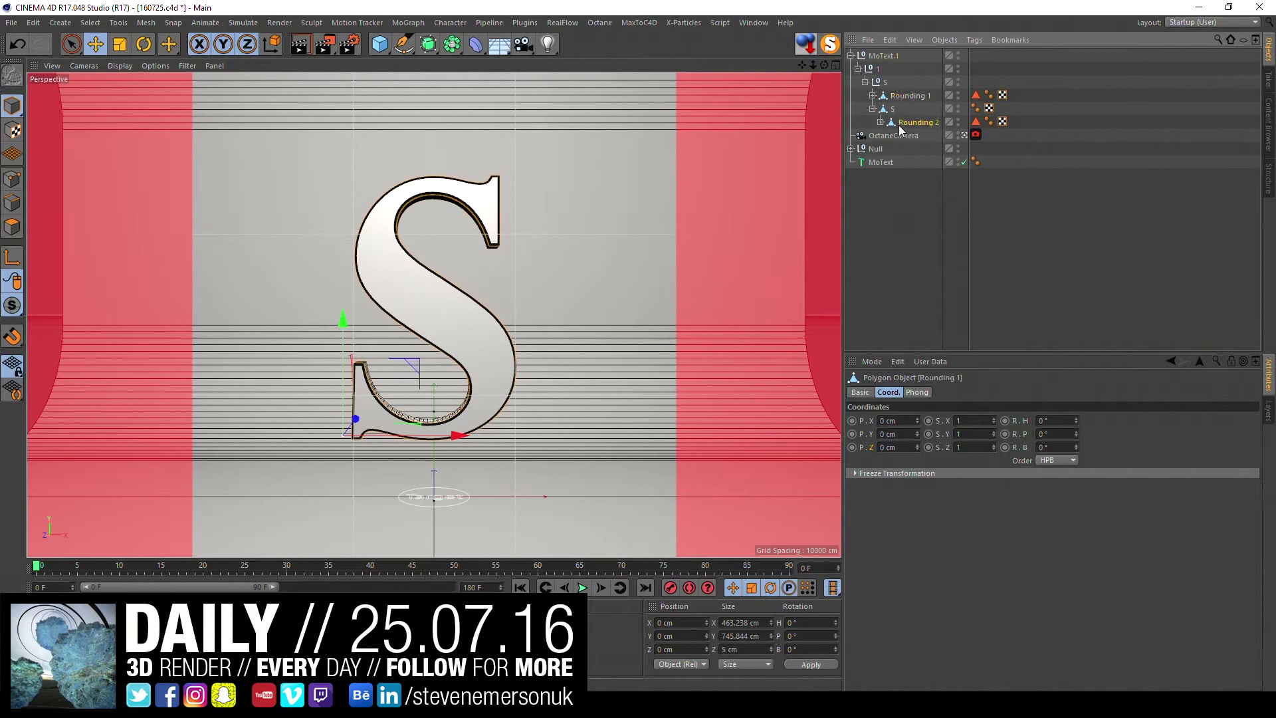
pyautogui.hotkey('ctrl', 'z')
pyautogui.hotkey('ctrl', 'z')
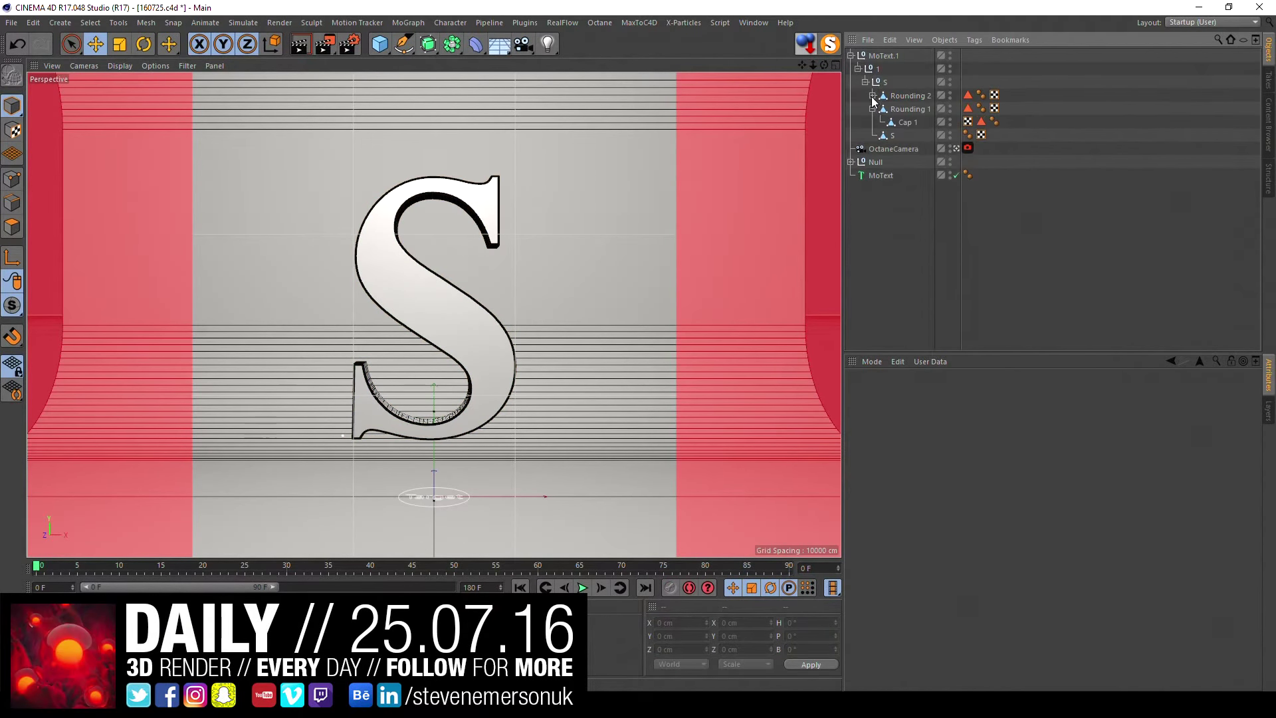
# - Merge the S's cap pieces into a single Cap 2.1 object at top level
pyautogui.moveTo(888, 87); pyautogui.dragTo(891, 90)
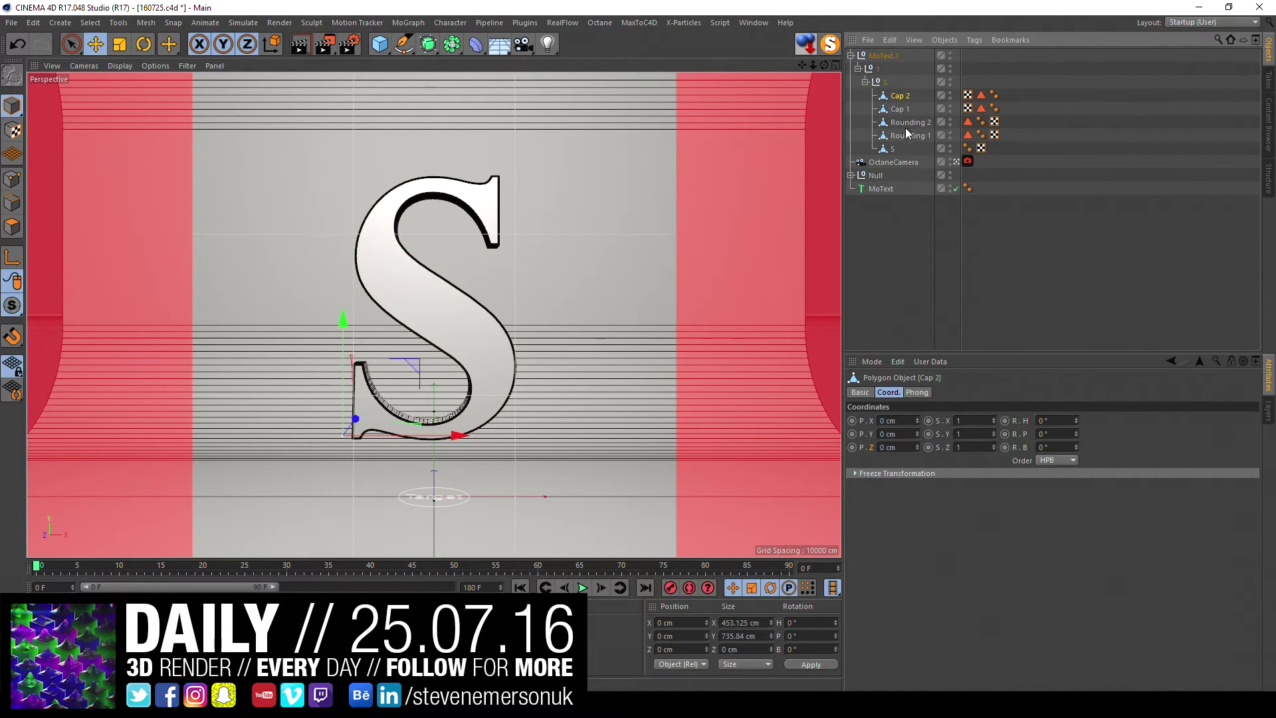
pyautogui.click(895, 149)
pyautogui.keyDown('shift'); pyautogui.click(893, 149); pyautogui.keyUp('shift')
pyautogui.rightClick(893, 149)
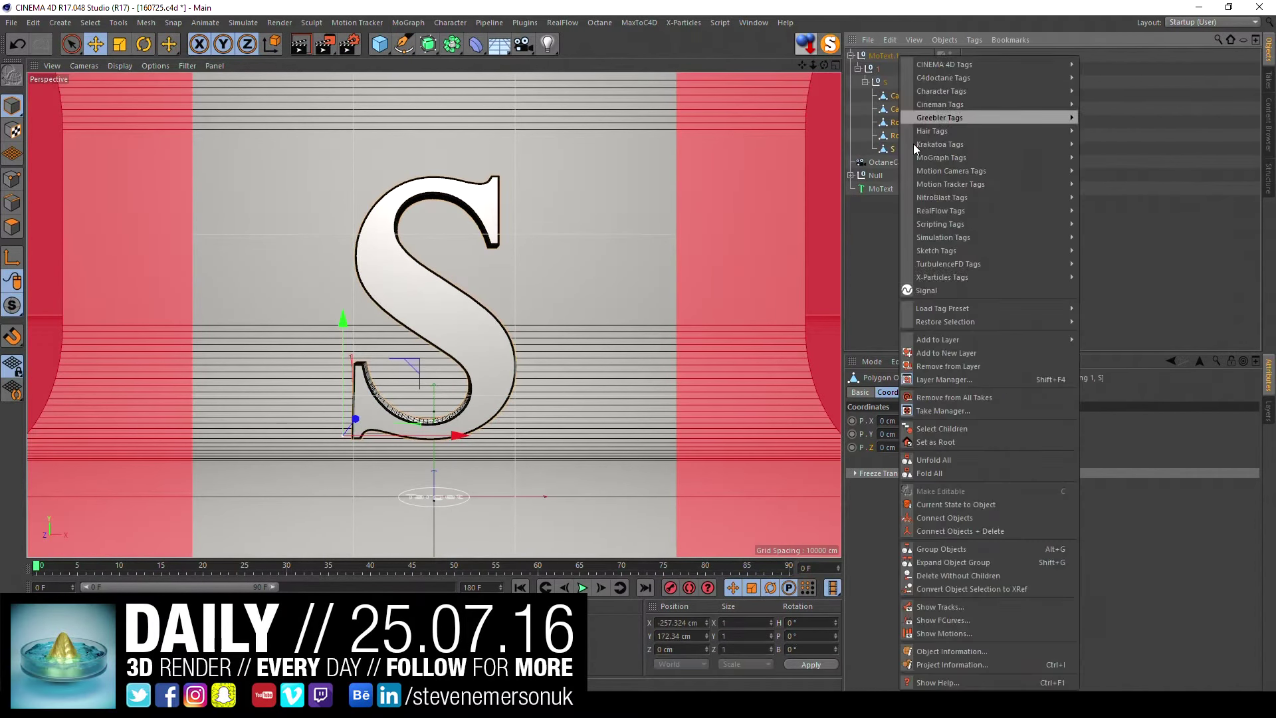
pyautogui.click(983, 531)
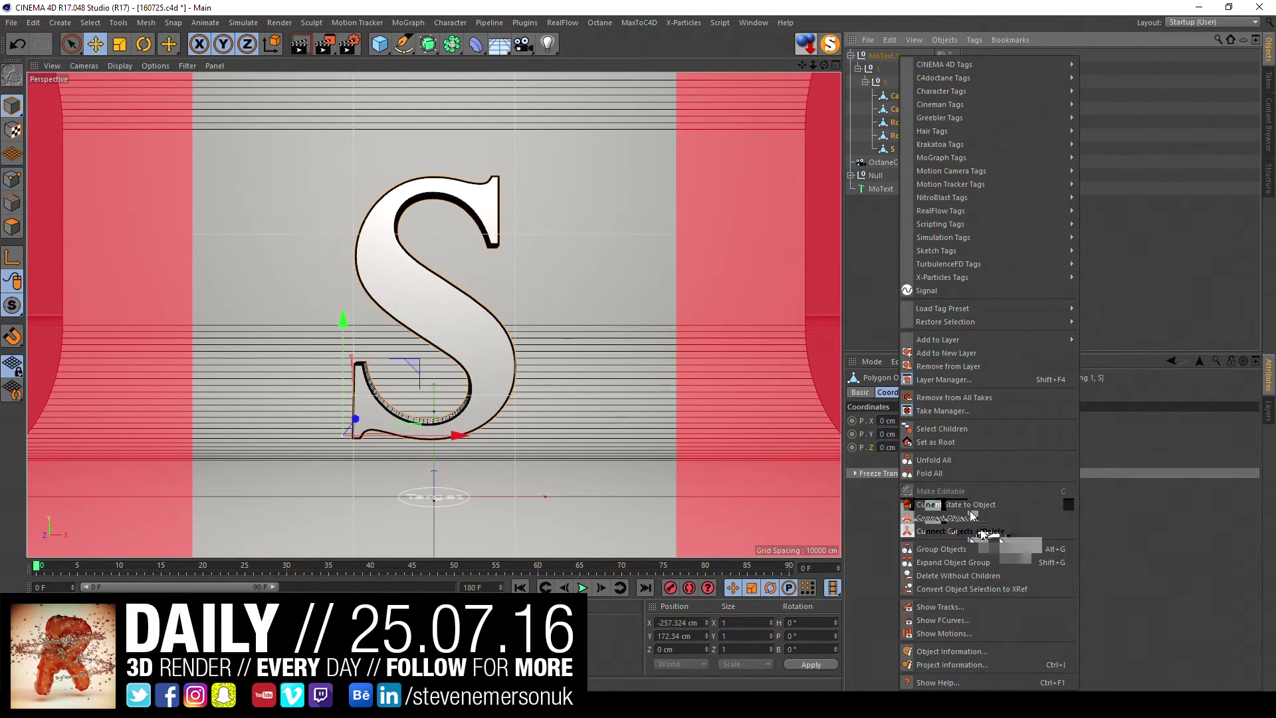
pyautogui.moveTo(911, 96); pyautogui.dragTo(69, 367)
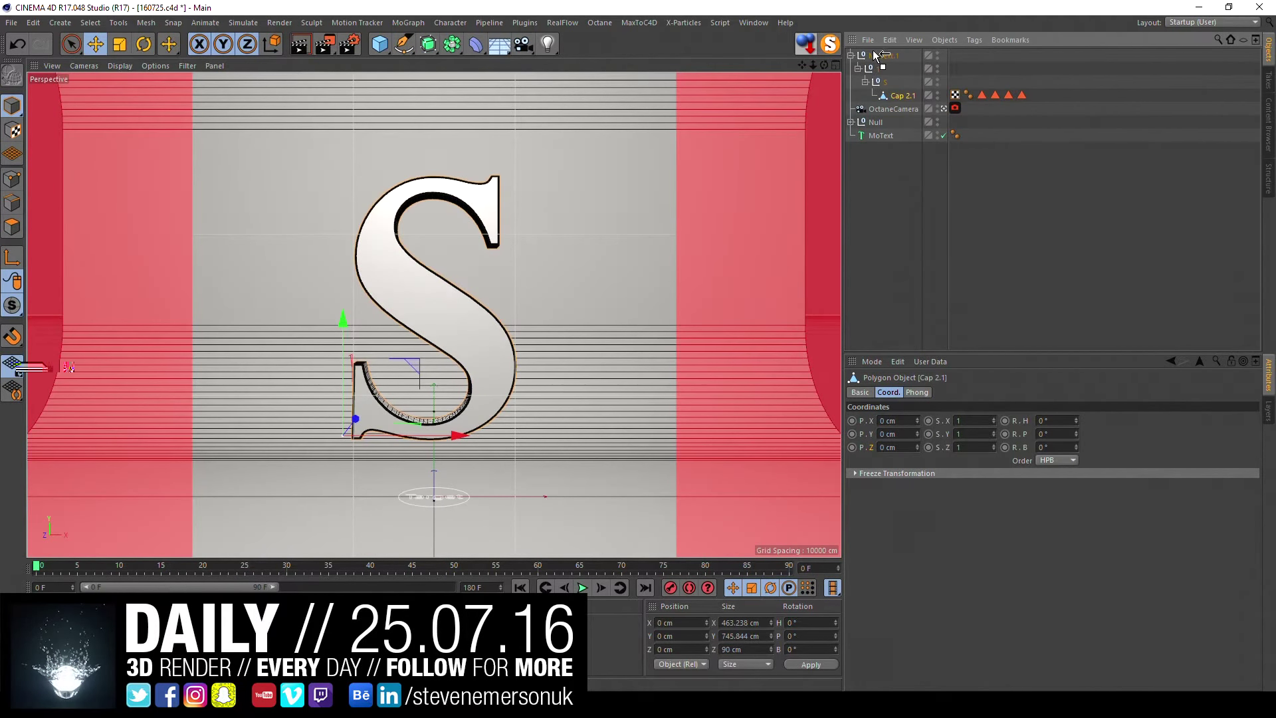
pyautogui.moveTo(876, 55); pyautogui.dragTo(879, 56)
# - Delete MoText.1 and hide the original MoText inside a null named BKUP
pyautogui.click(885, 69)
pyautogui.press('Delete')
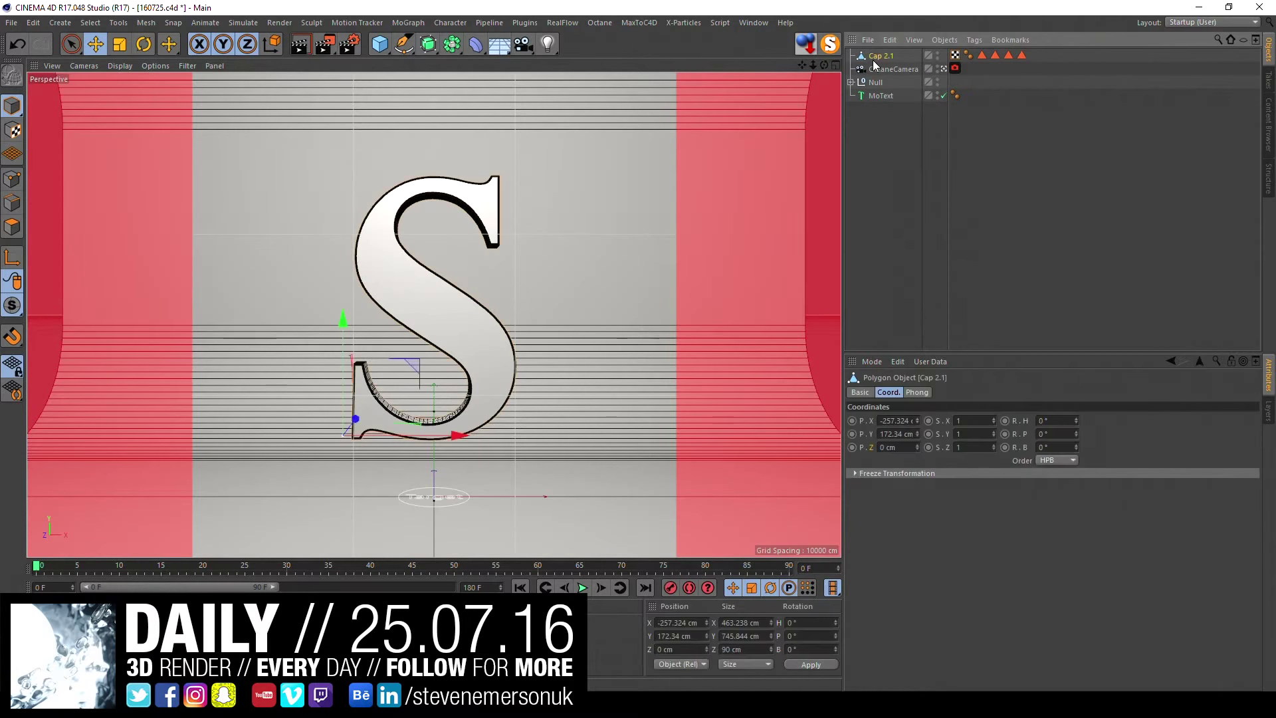
pyautogui.click(884, 96)
pyautogui.hotkey('alt', 'g')
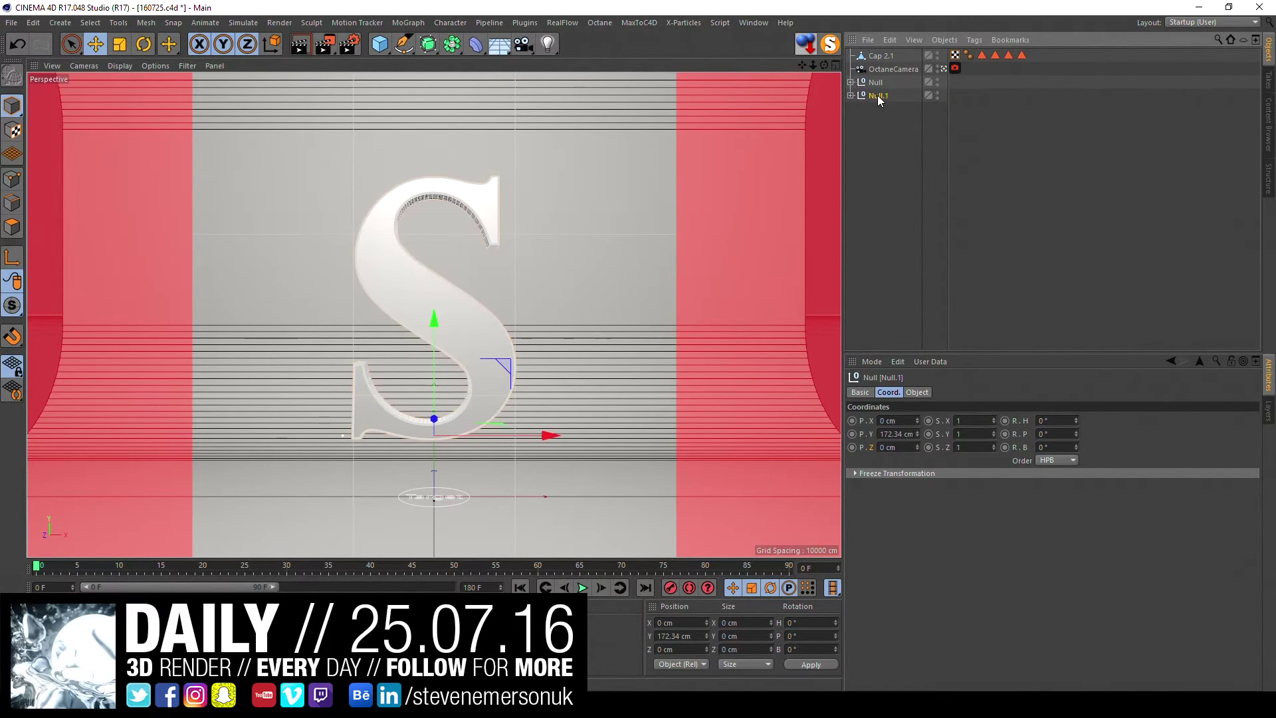
pyautogui.doubleClick(894, 97)
pyautogui.write('BKUP')
pyautogui.press('Return')
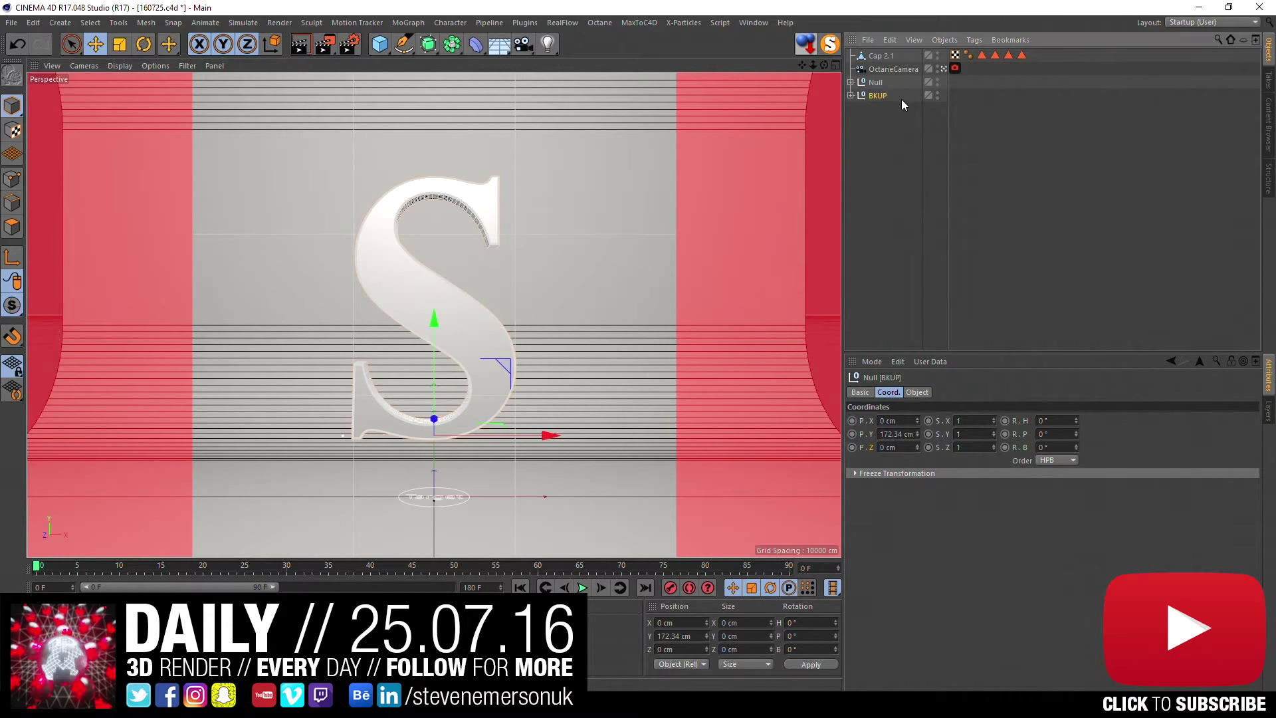
pyautogui.keyDown('ctrl'); pyautogui.click(938, 96); pyautogui.keyUp('ctrl')
pyautogui.click(892, 54)
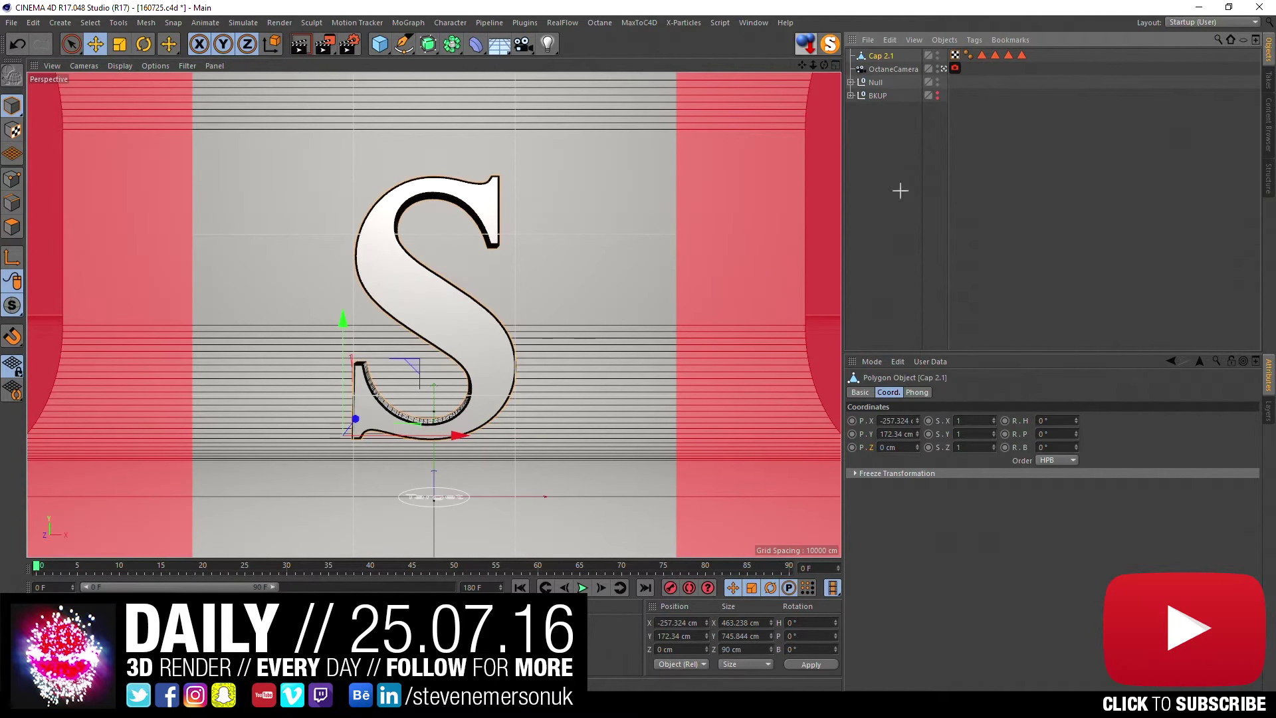
# - Inspect the S's points in Points mode, then return to Model mode with Cap 2.1 selected
pyautogui.click(12, 179)
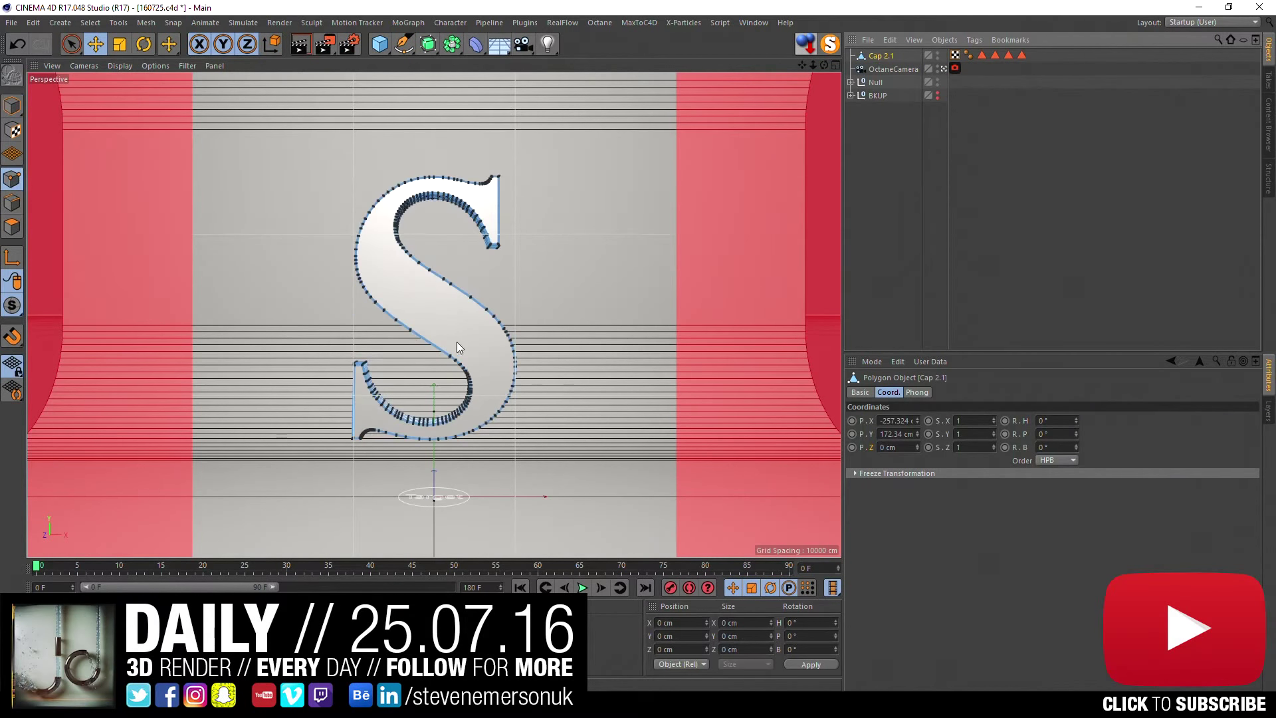
pyautogui.hotkey('ctrl', 'a')
pyautogui.rightClick(406, 316)
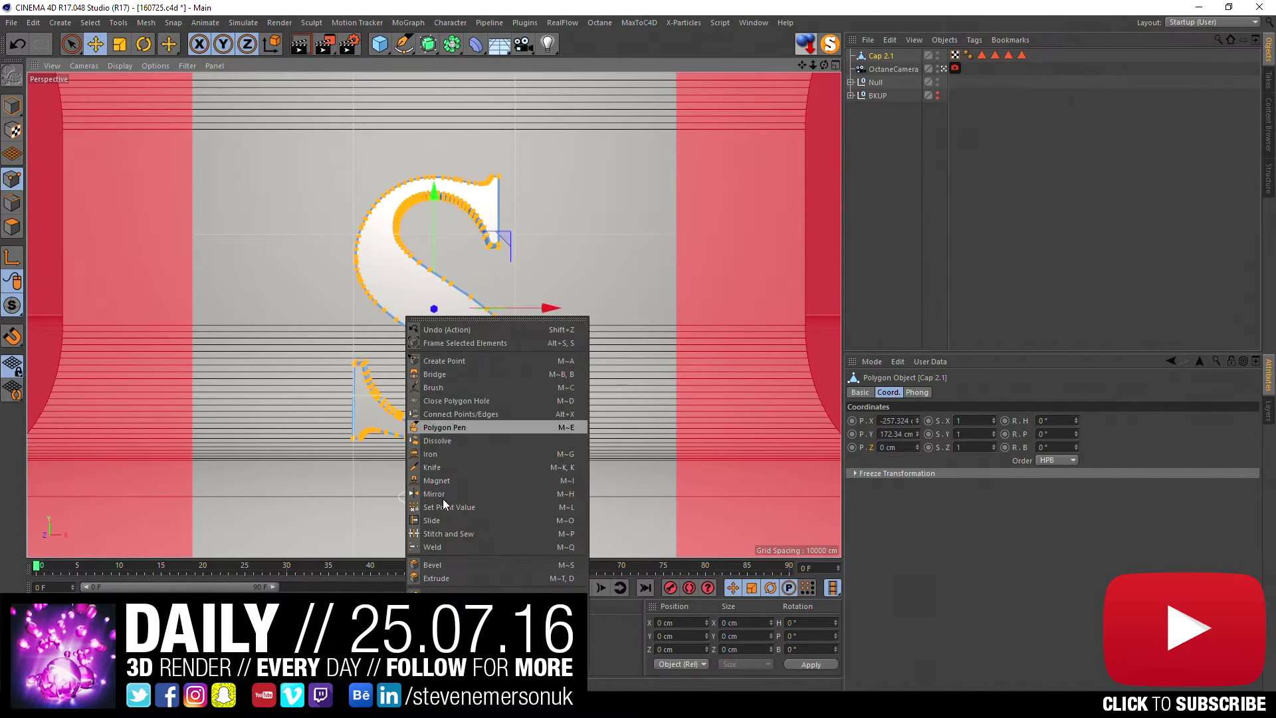
pyautogui.click(487, 586)
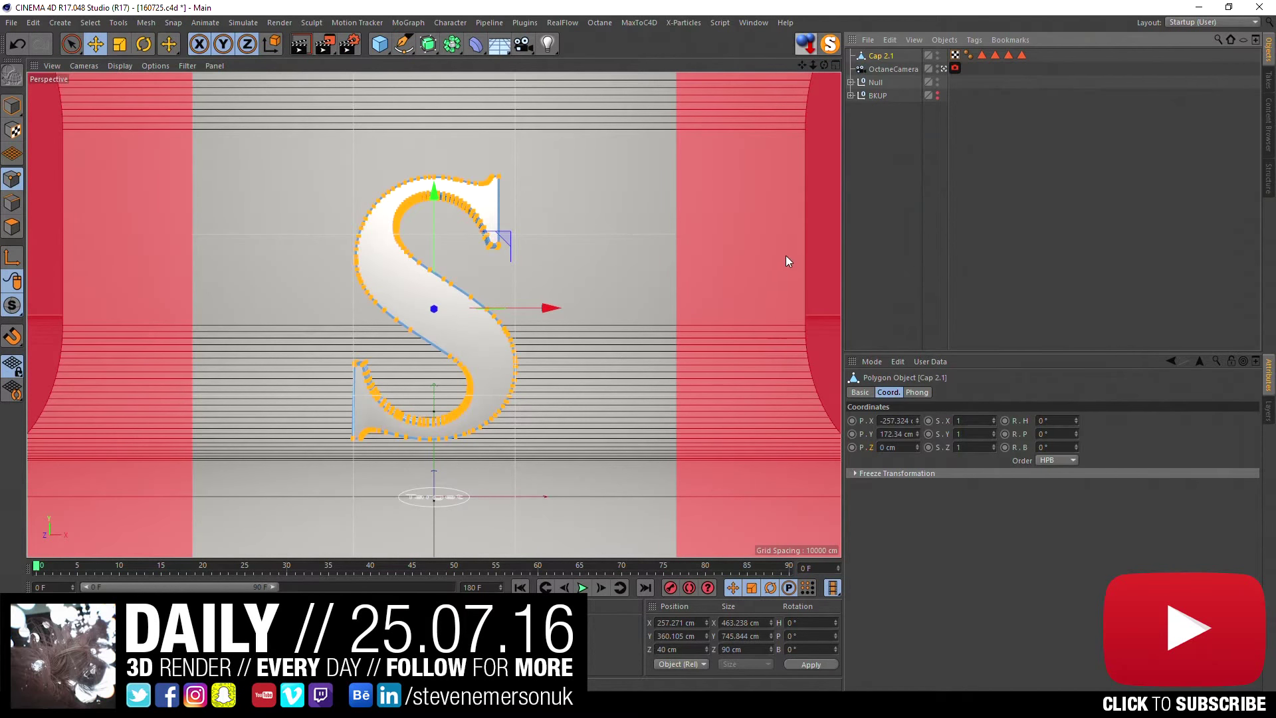
pyautogui.click(712, 267)
pyautogui.click(72, 44)
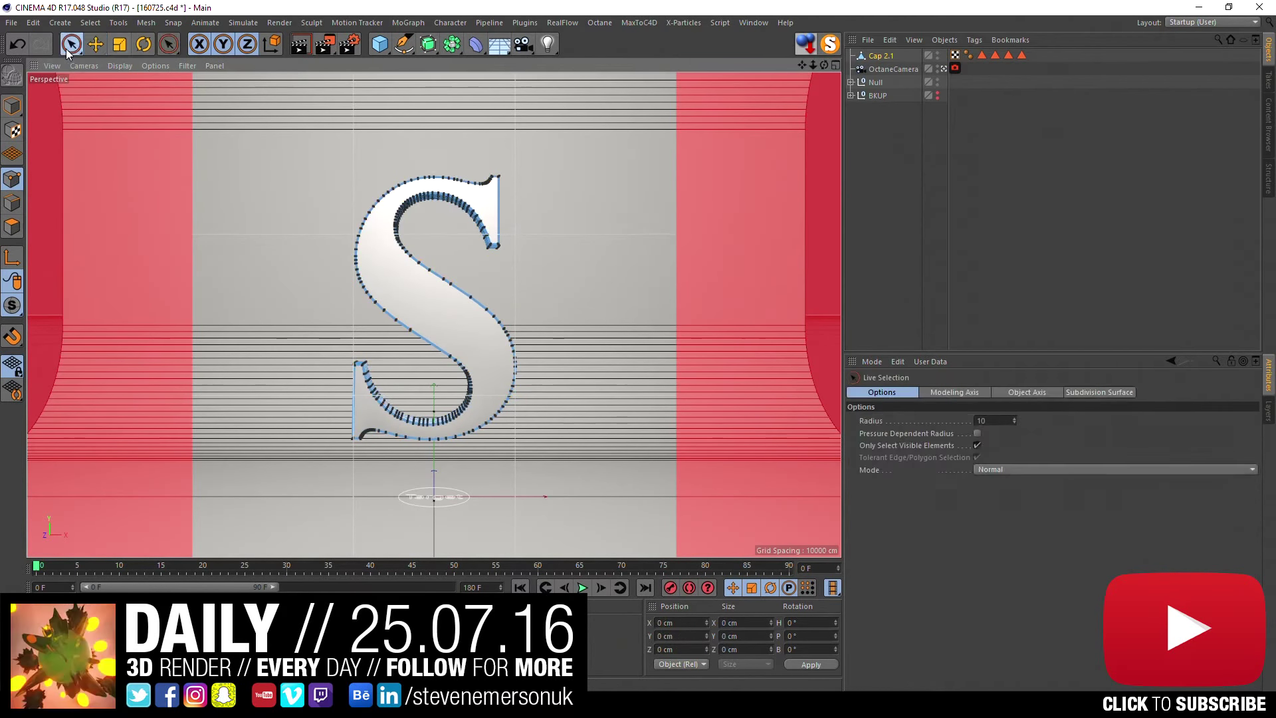
pyautogui.click(12, 105)
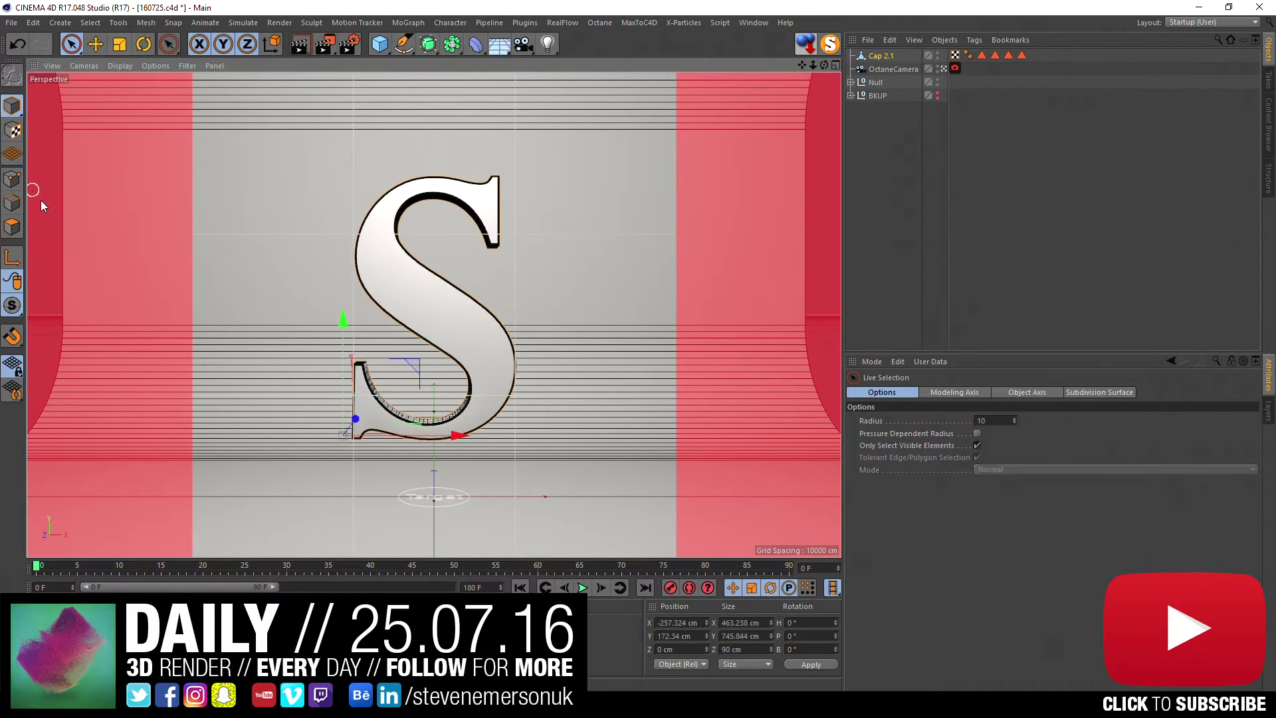
pyautogui.click(881, 56)
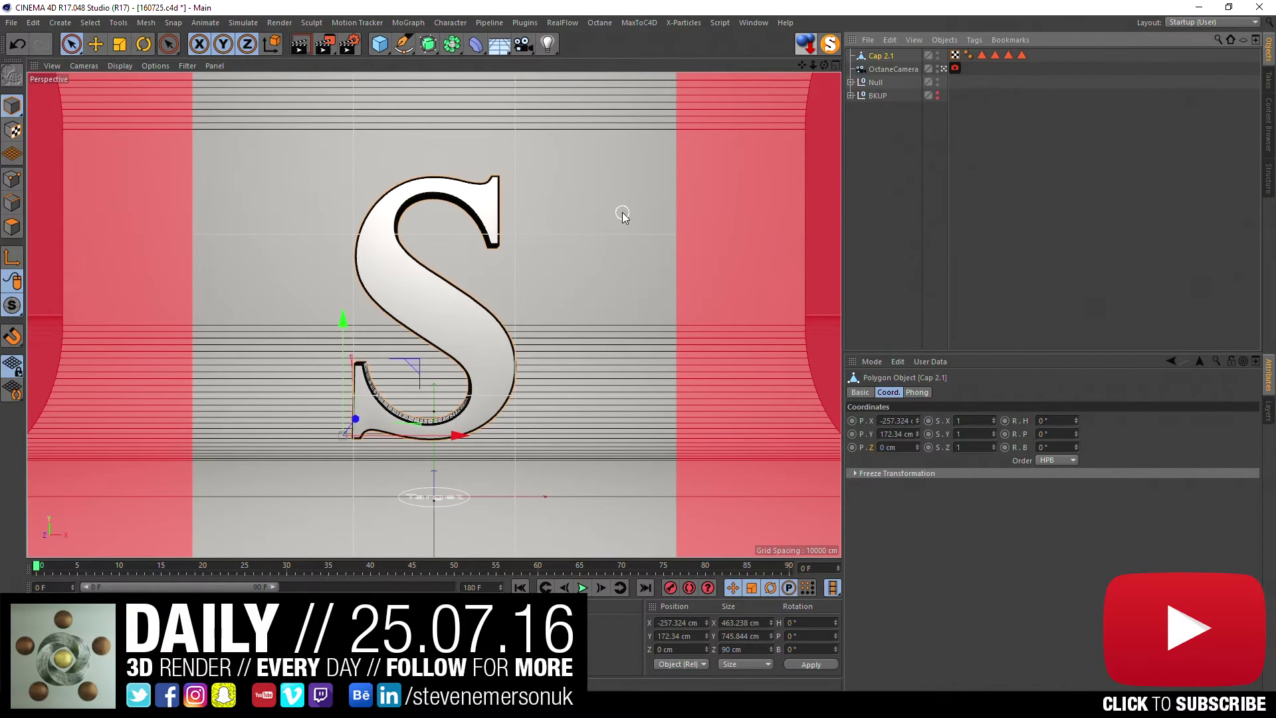
# - Set the timeline's maximum frame to 90
pyautogui.doubleClick(478, 587)
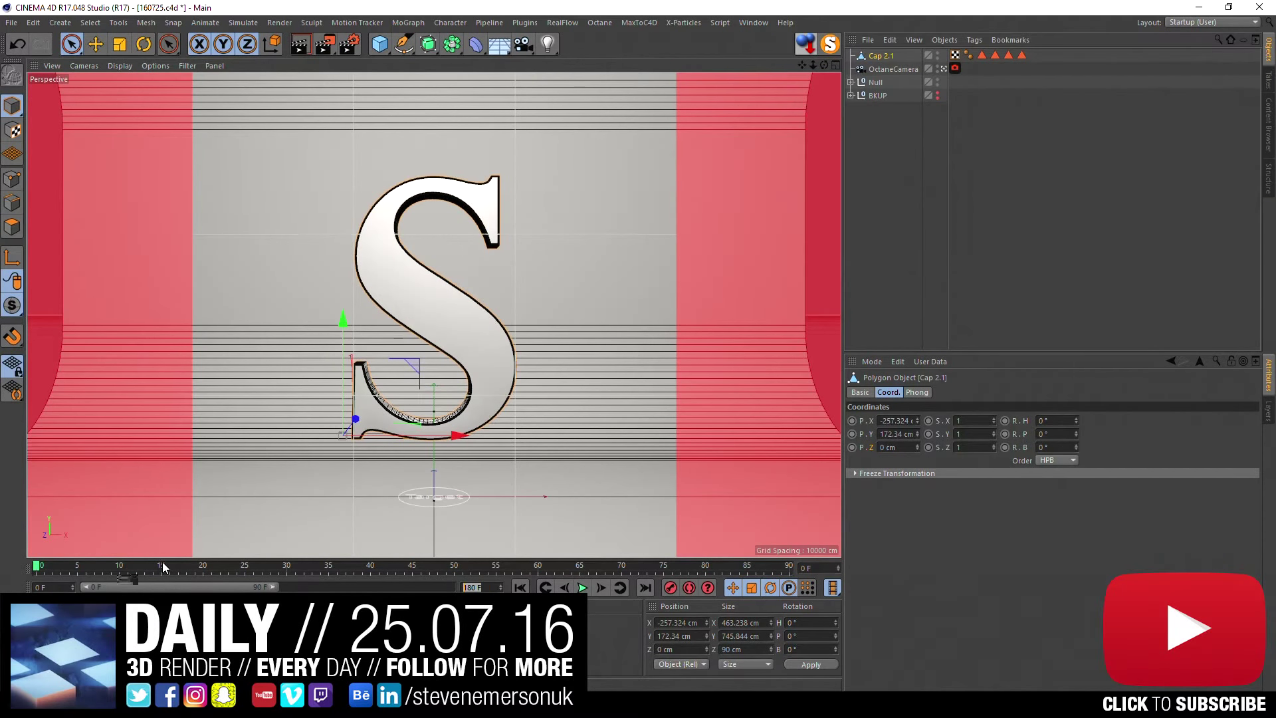
pyautogui.write('90')
pyautogui.press('Return')
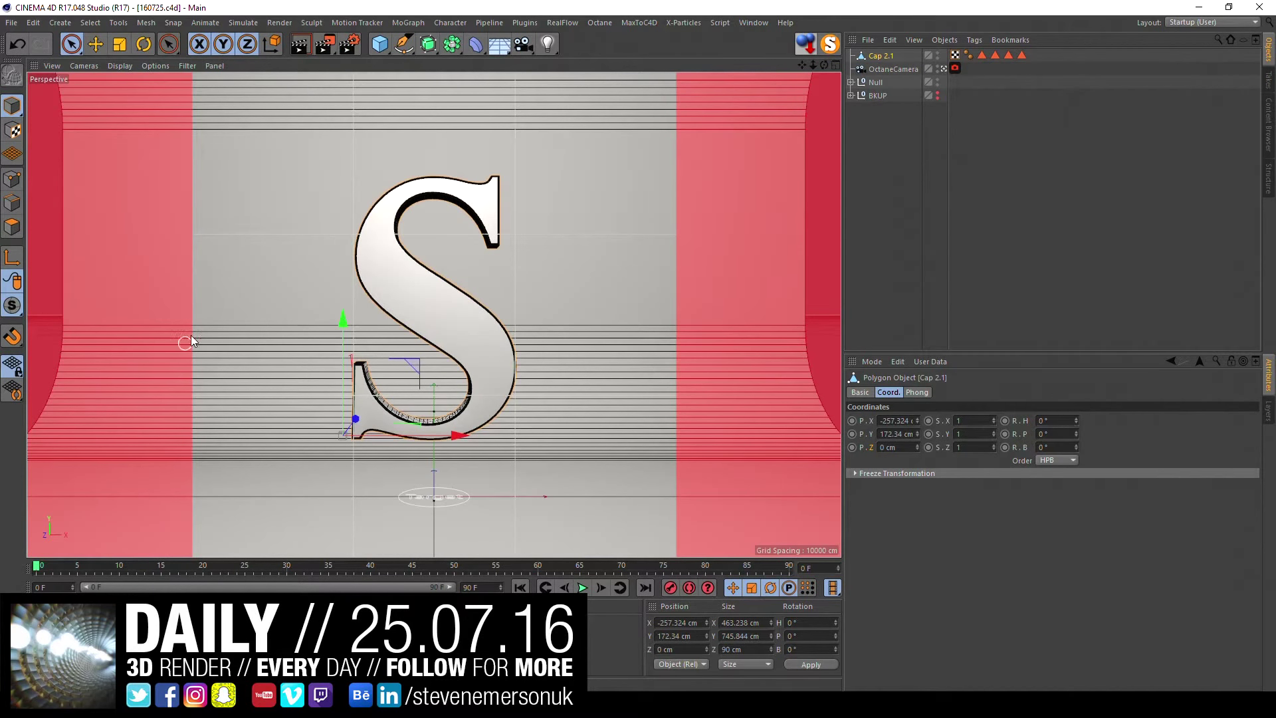
# - Select the Cap 2.1 letter and add the Ivy Grower plugin to it
pyautogui.click(990, 226)
pyautogui.click(881, 56)
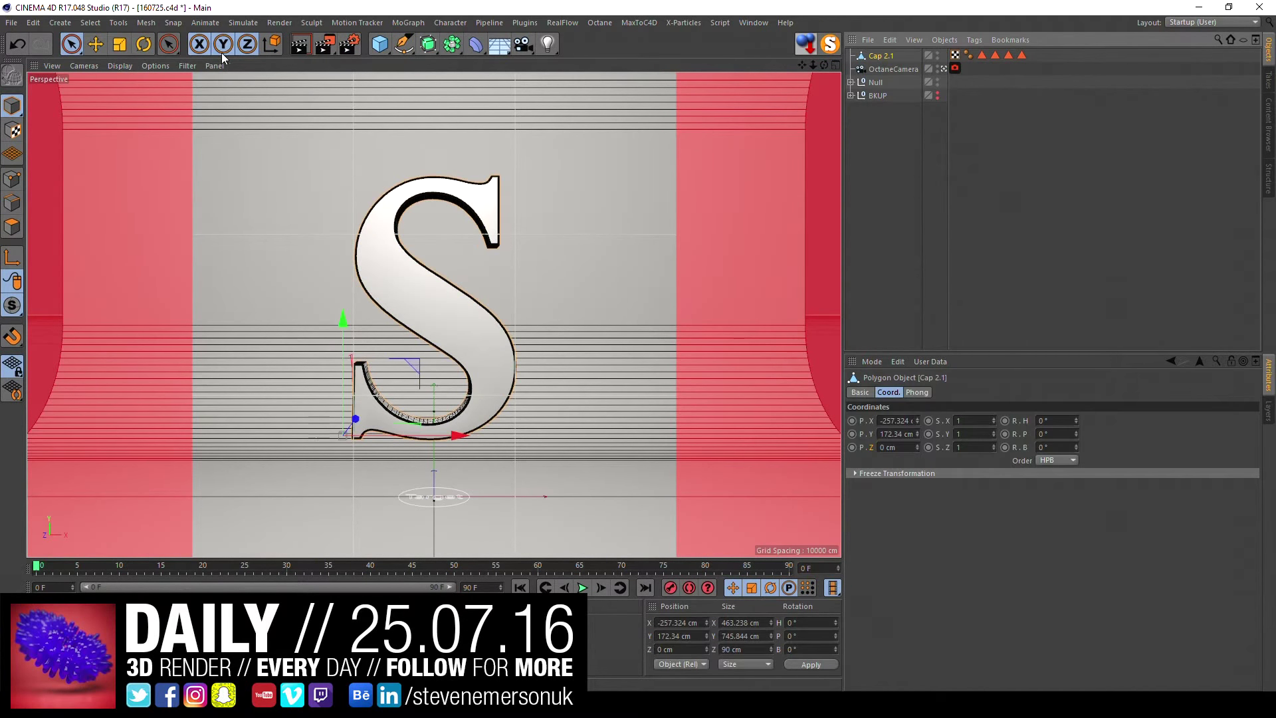
pyautogui.click(516, 24)
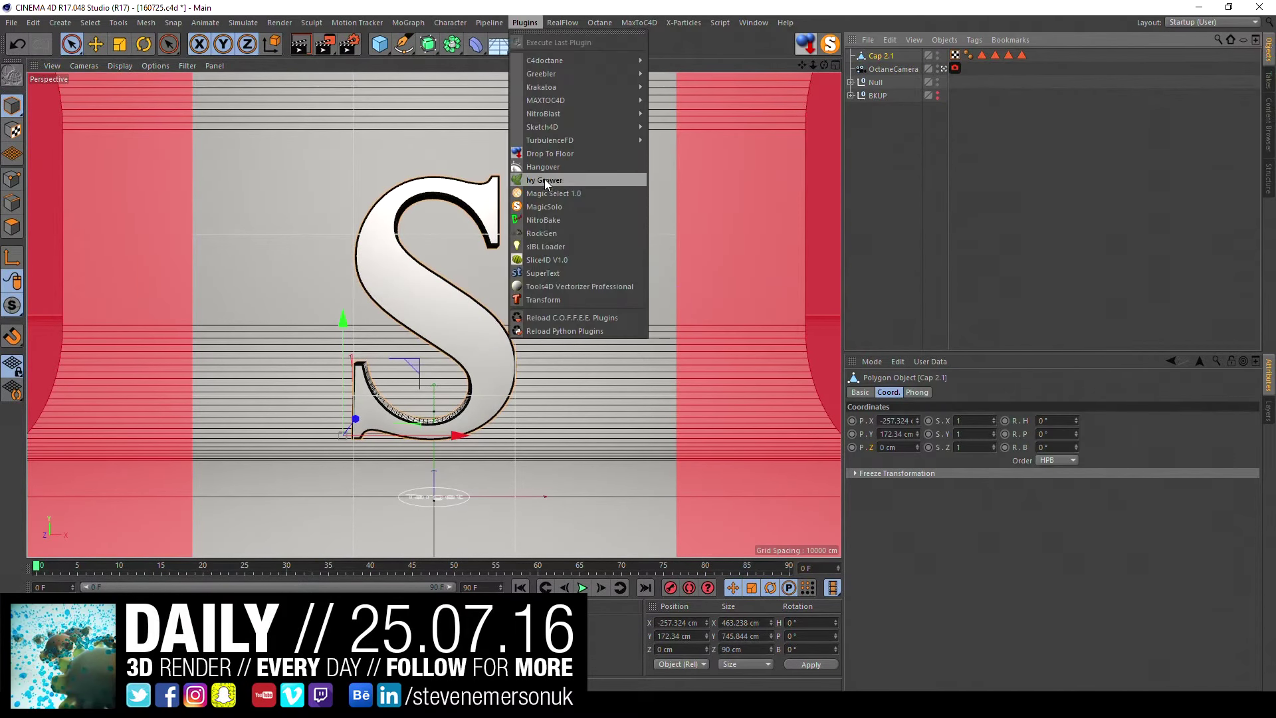
pyautogui.click(544, 179)
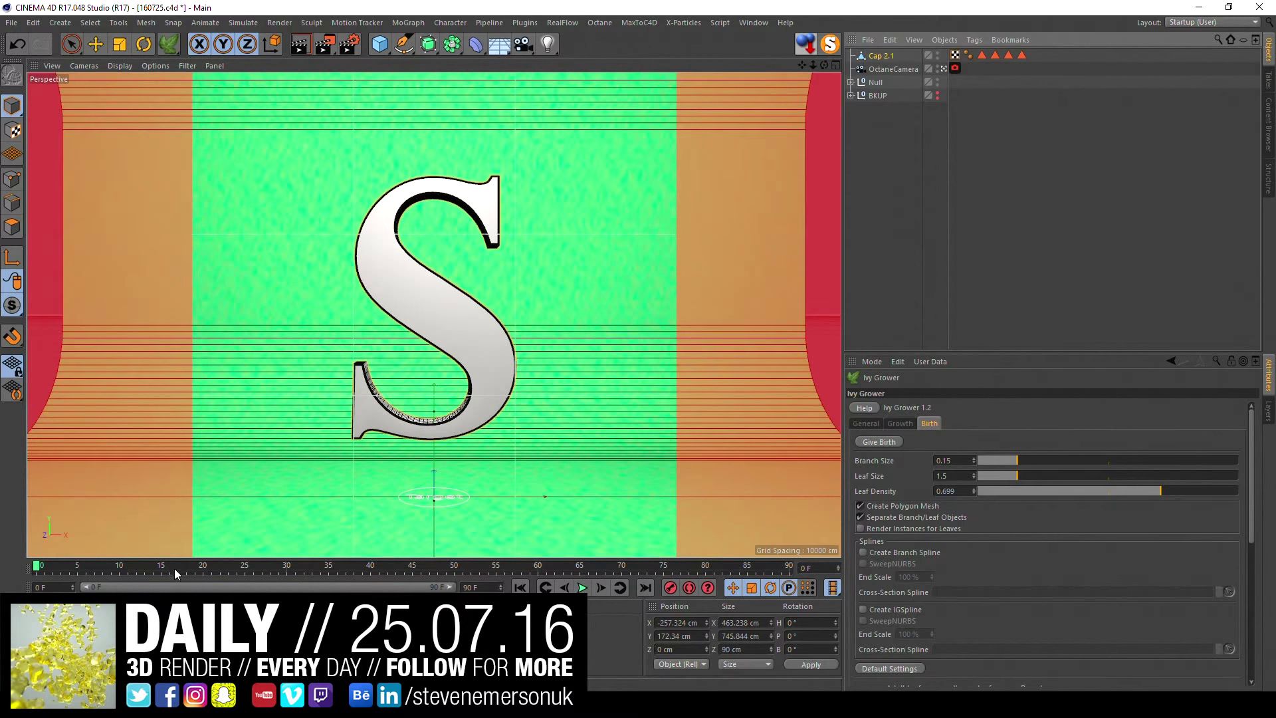
# - Change the green backdrop material's diffuse colour to light grey
pyautogui.doubleClick(67, 635)
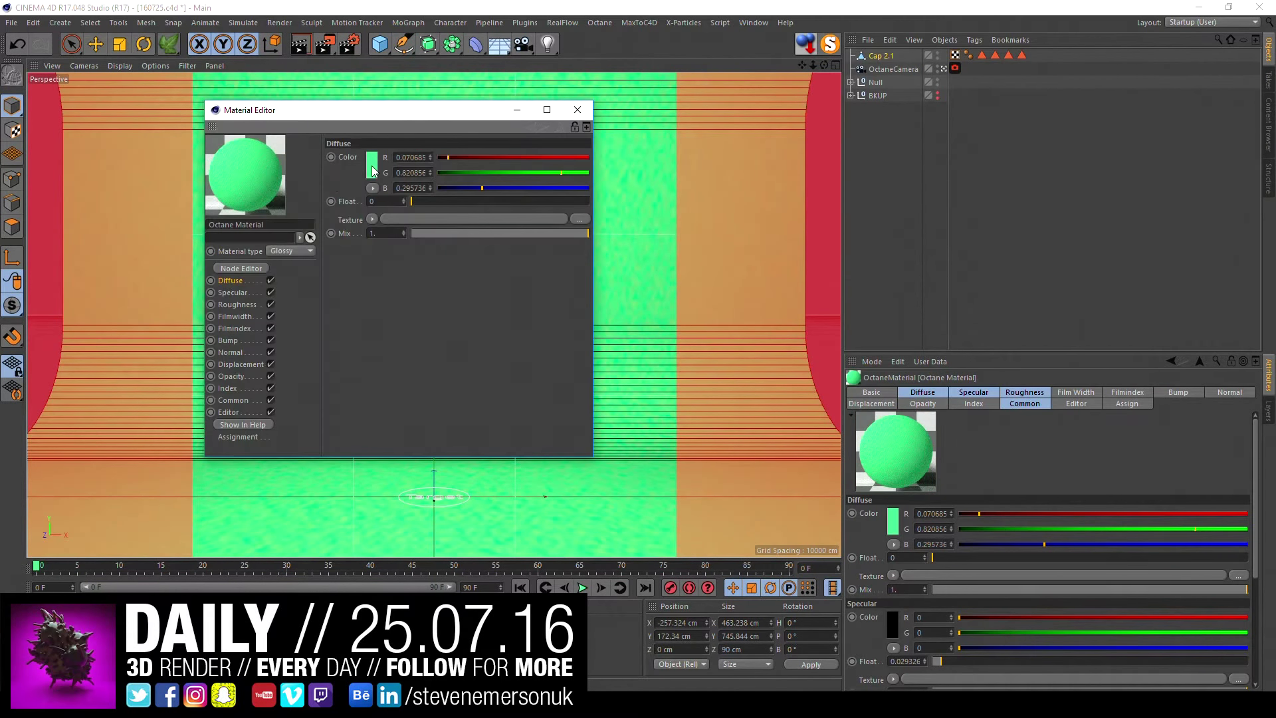
pyautogui.click(372, 171)
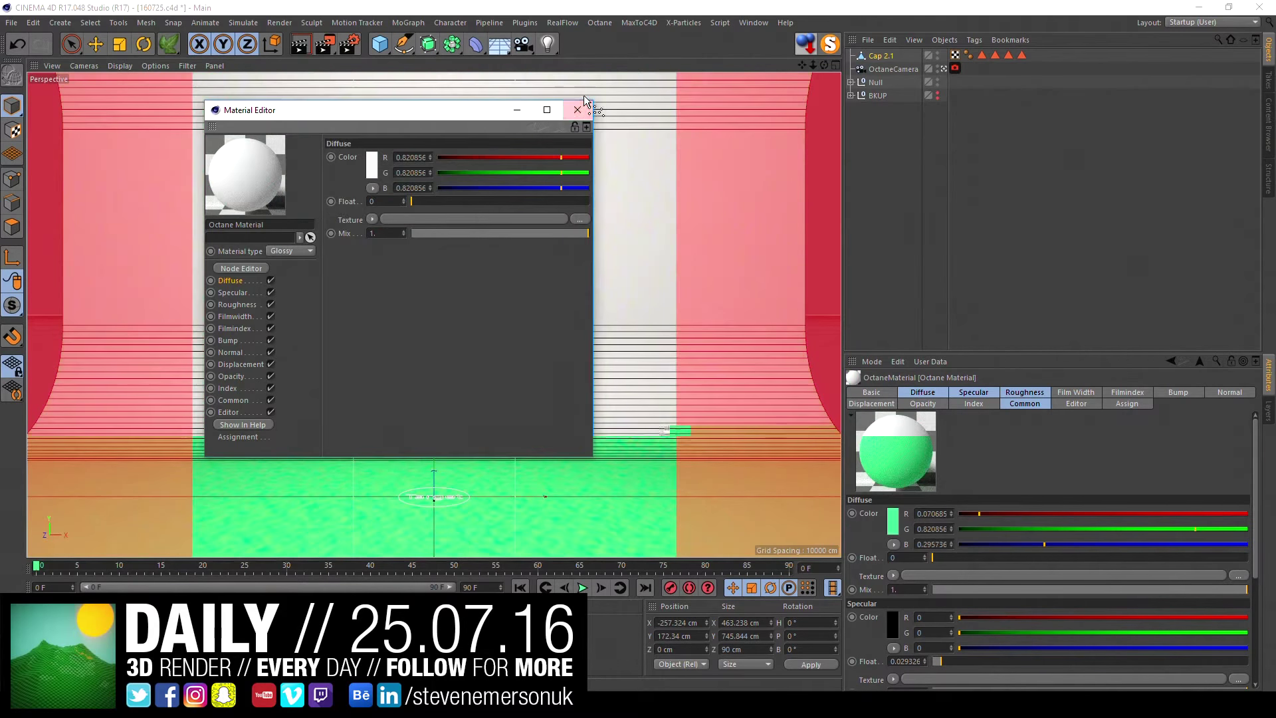
pyautogui.click(584, 105)
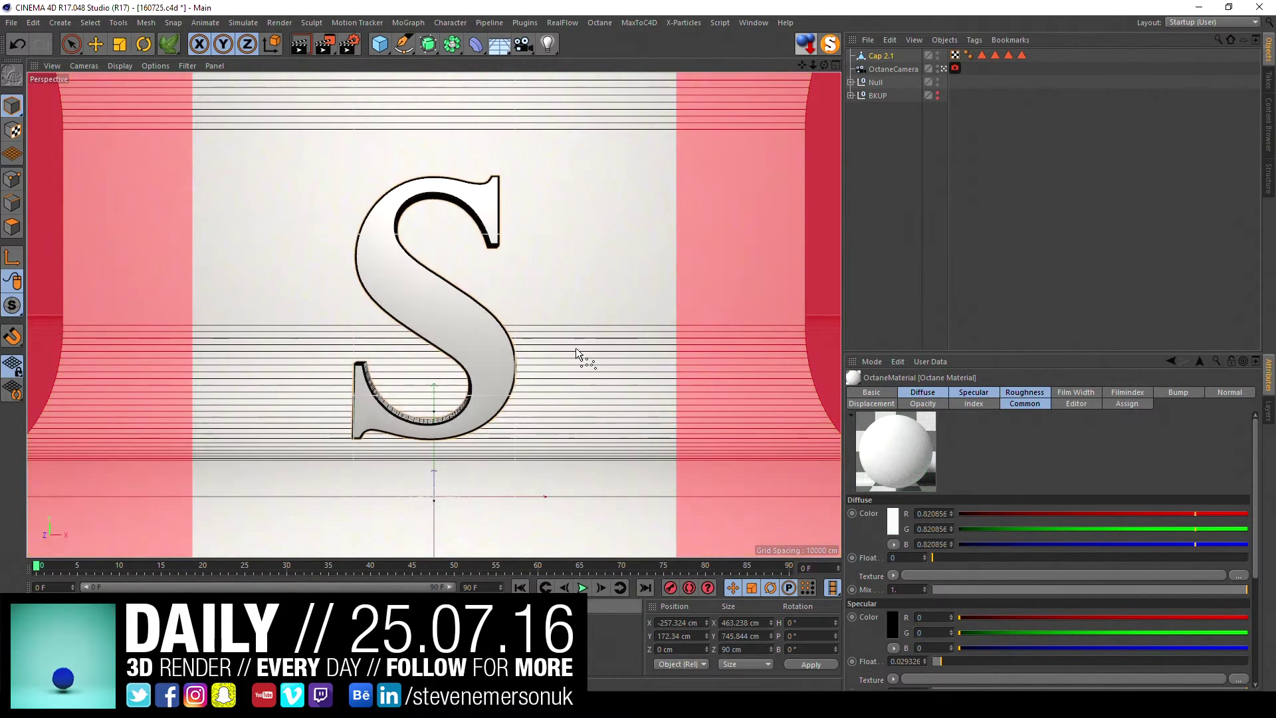
# - Leave the Octane camera view and solo Cap 2.1, orbiting in close on the S
pyautogui.click(944, 69)
pyautogui.moveTo(592, 353)
pyautogui.keyDown('alt'); pyautogui.mouseDown()
pyautogui.moveTo(360, 367)
pyautogui.moveTo(421, 302)
pyautogui.moveTo(513, 447)
pyautogui.moveTo(380, 126)
pyautogui.mouseUp(); pyautogui.keyUp('alt')
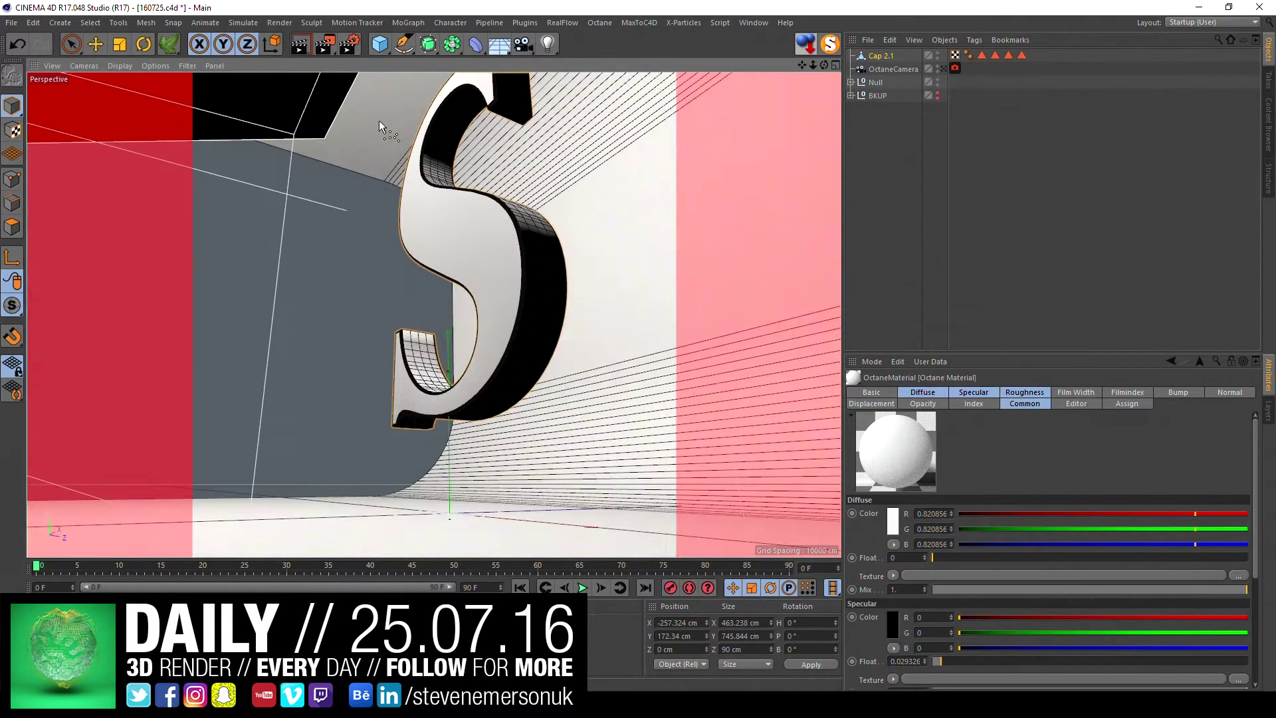
pyautogui.click(880, 56)
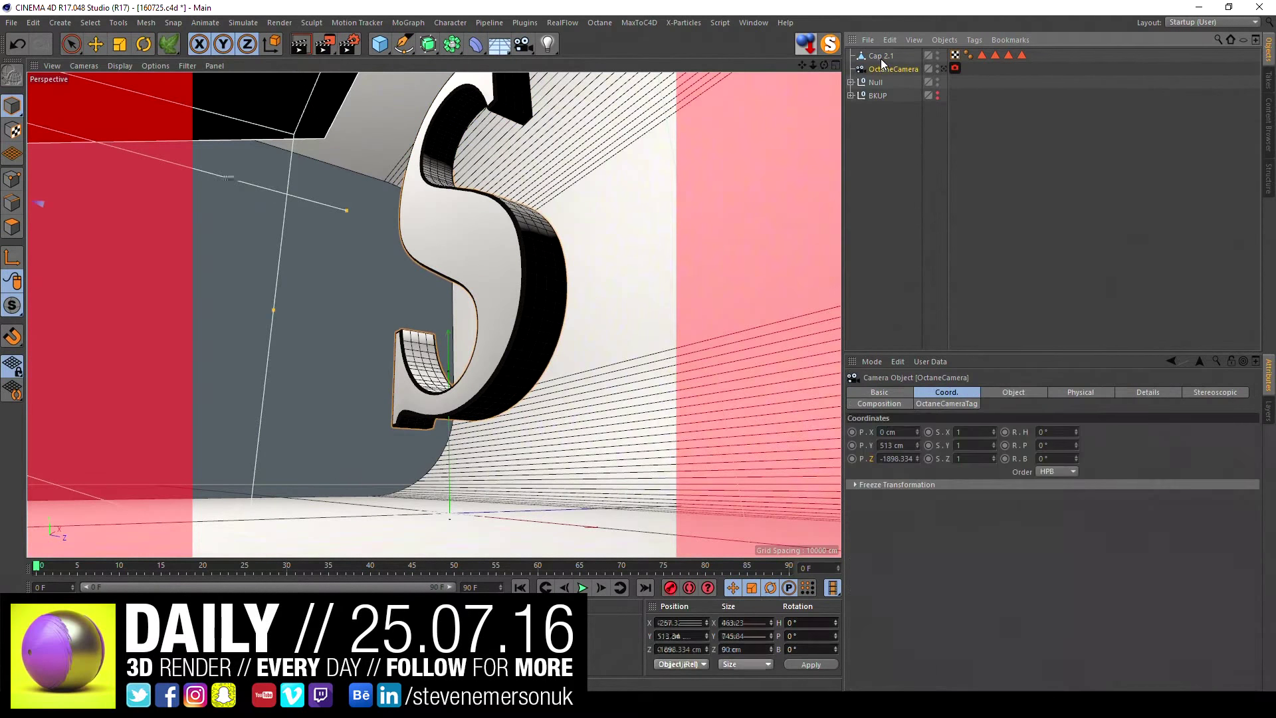
pyautogui.click(829, 44)
pyautogui.moveTo(760, 108)
pyautogui.keyDown('alt'); pyautogui.mouseDown()
pyautogui.moveTo(490, 296)
pyautogui.moveTo(564, 132)
pyautogui.moveTo(489, 230)
pyautogui.mouseUp(); pyautogui.keyUp('alt')
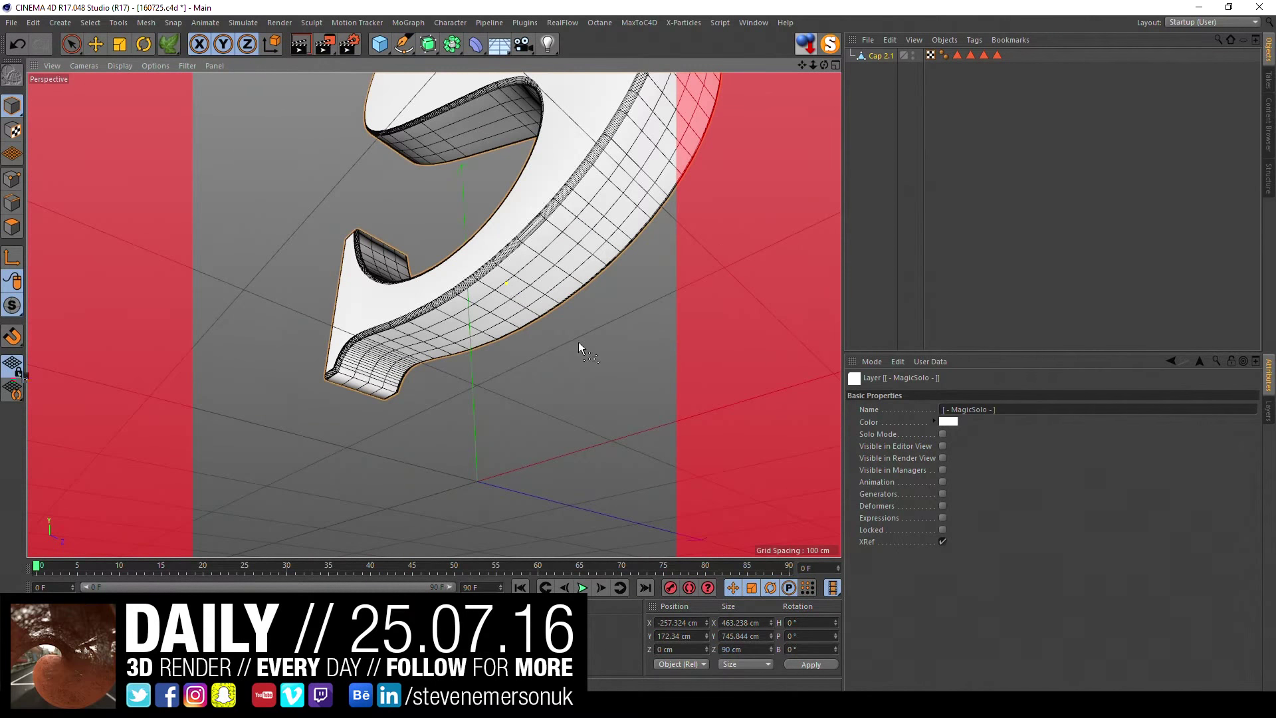
# - Lower Branching Density to 0.793 and trial-grow ivy several times, ungrowing each attempt
pyautogui.click(164, 44)
pyautogui.moveTo(412, 219)
pyautogui.keyDown('alt'); pyautogui.mouseDown()
pyautogui.moveTo(468, 286)
pyautogui.moveTo(523, 186)
pyautogui.moveTo(492, 316)
pyautogui.moveTo(604, 344)
pyautogui.mouseUp(); pyautogui.keyUp('alt')
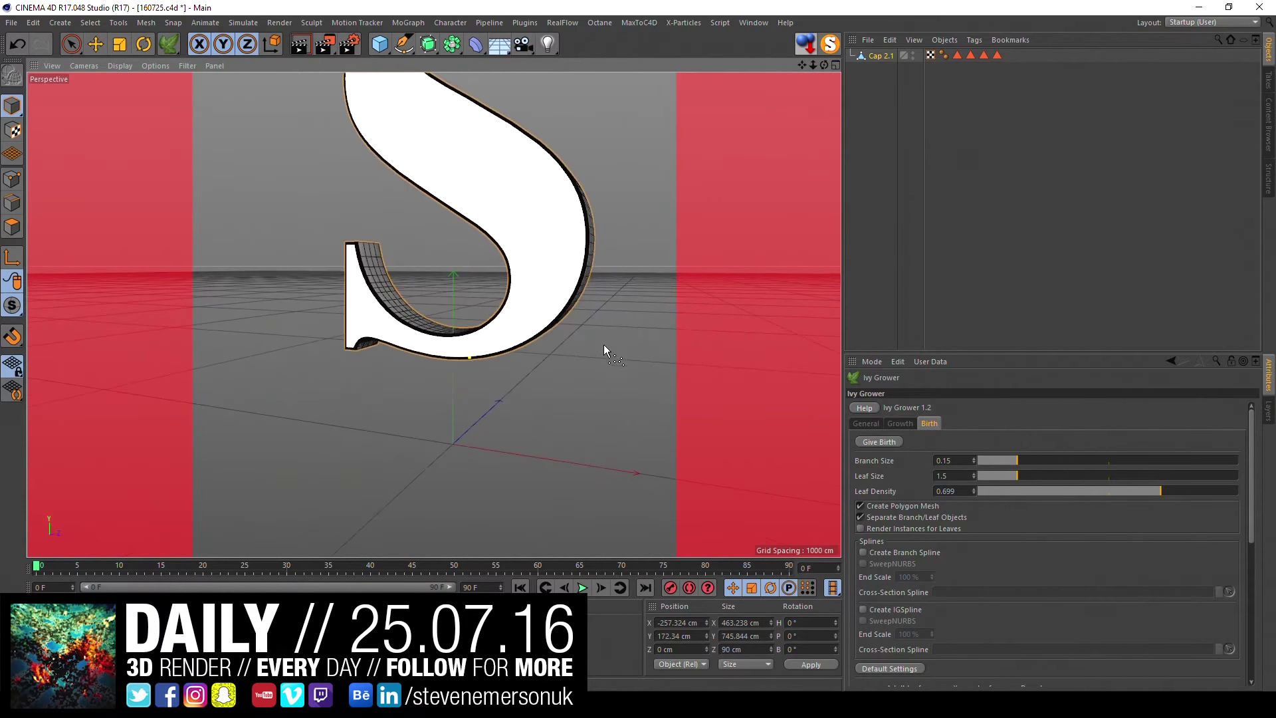
pyautogui.click(902, 423)
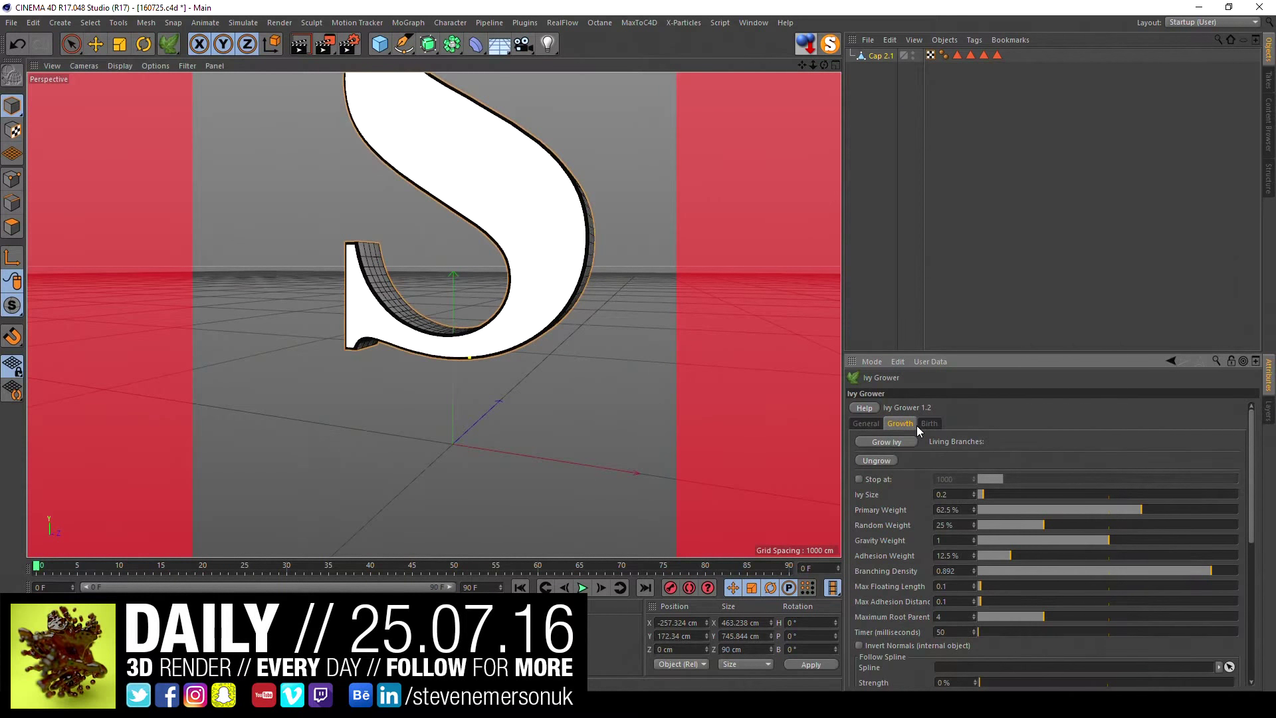
pyautogui.moveTo(1210, 571); pyautogui.dragTo(1184, 571)
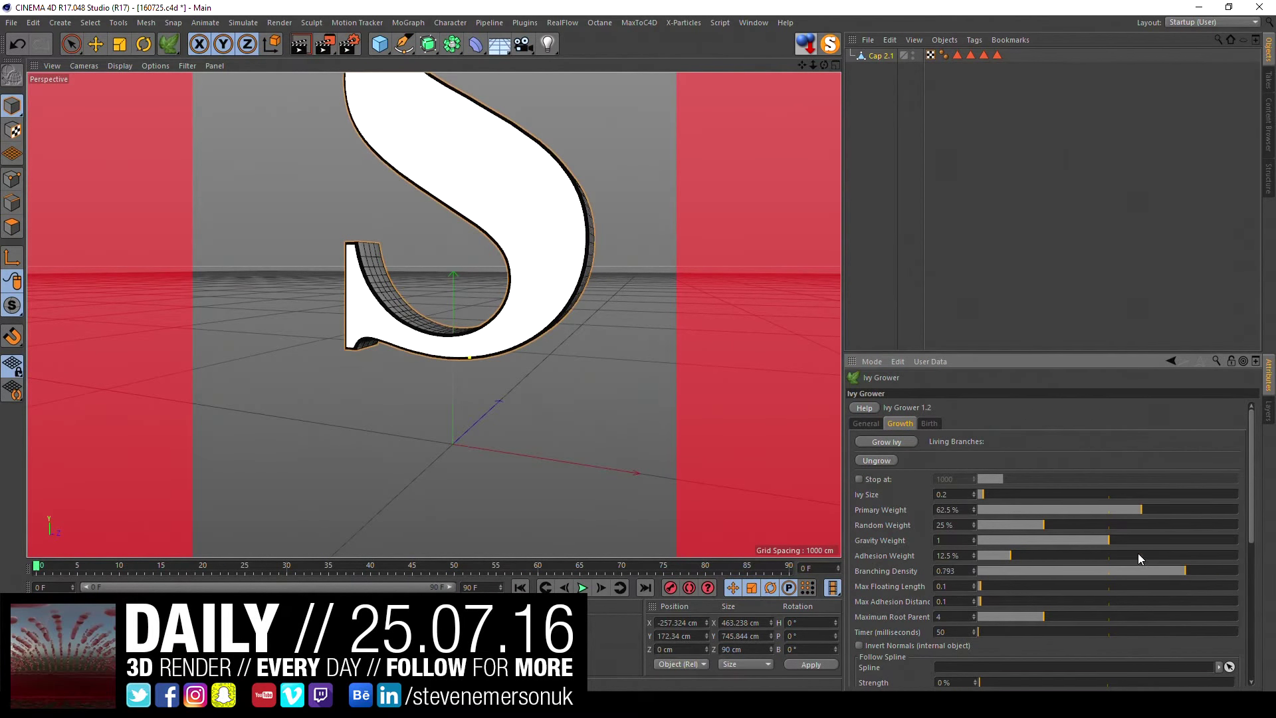
pyautogui.click(881, 440)
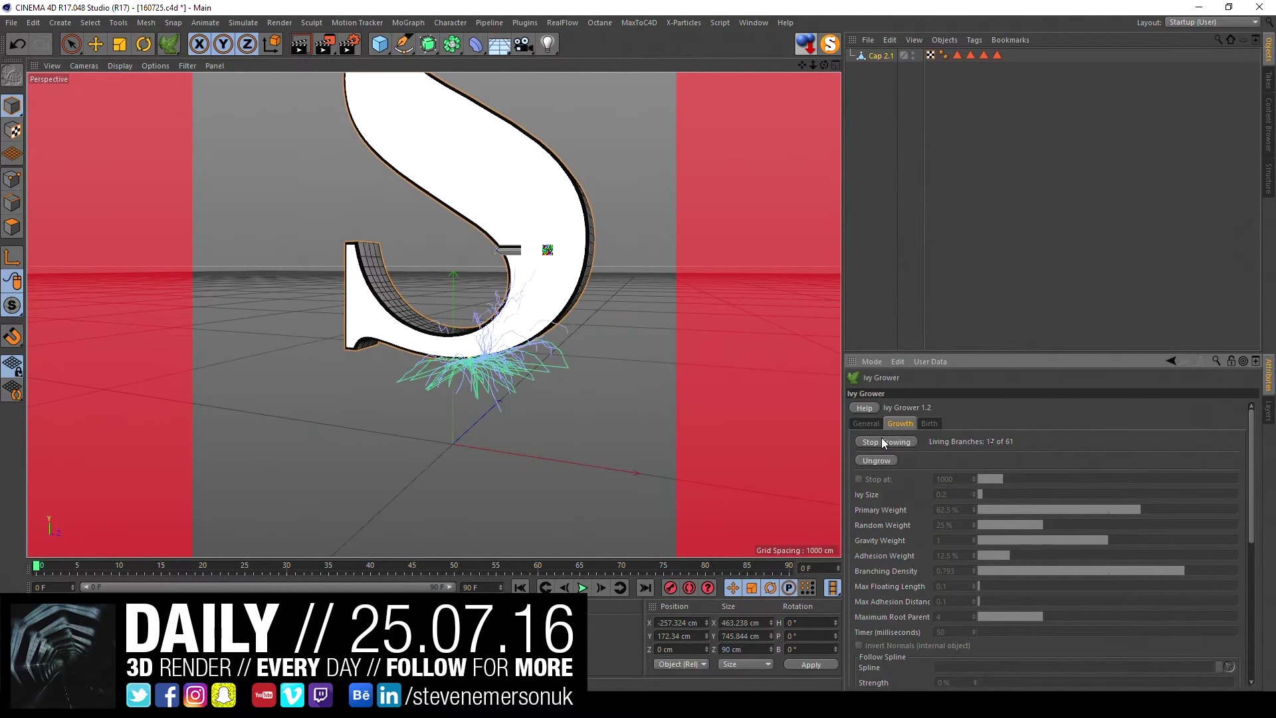
pyautogui.click(885, 442)
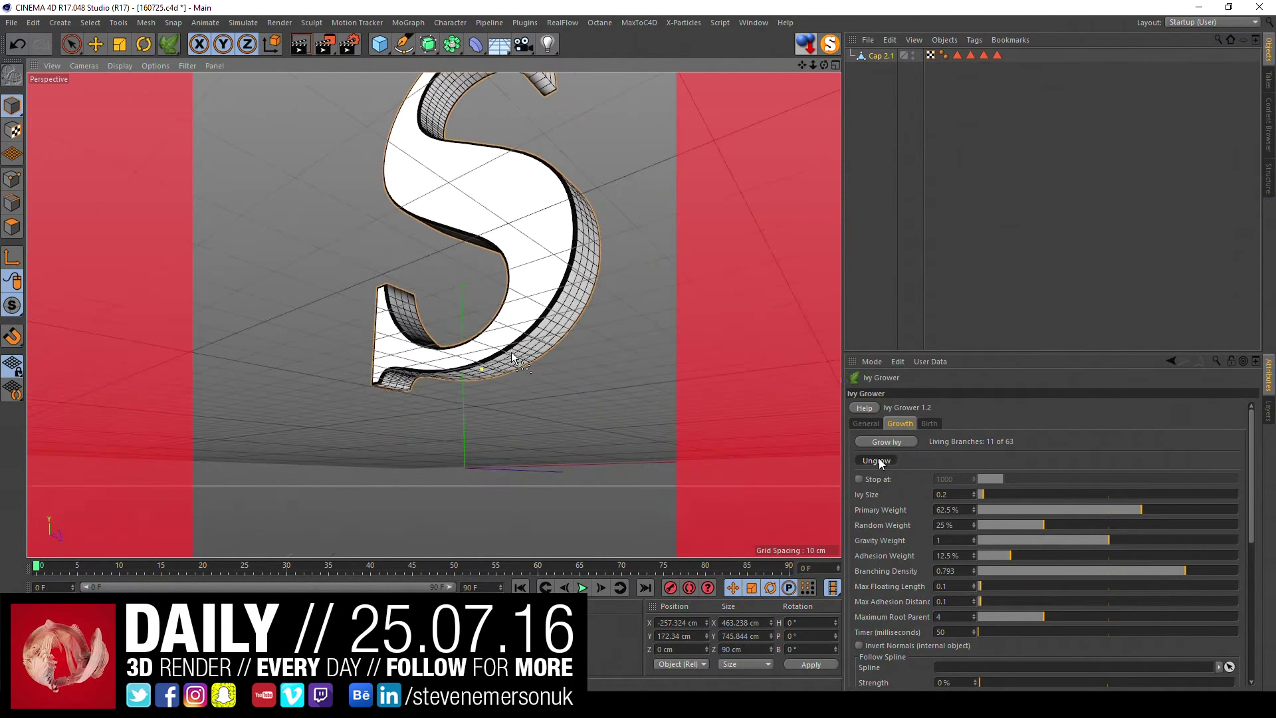
pyautogui.click(879, 461)
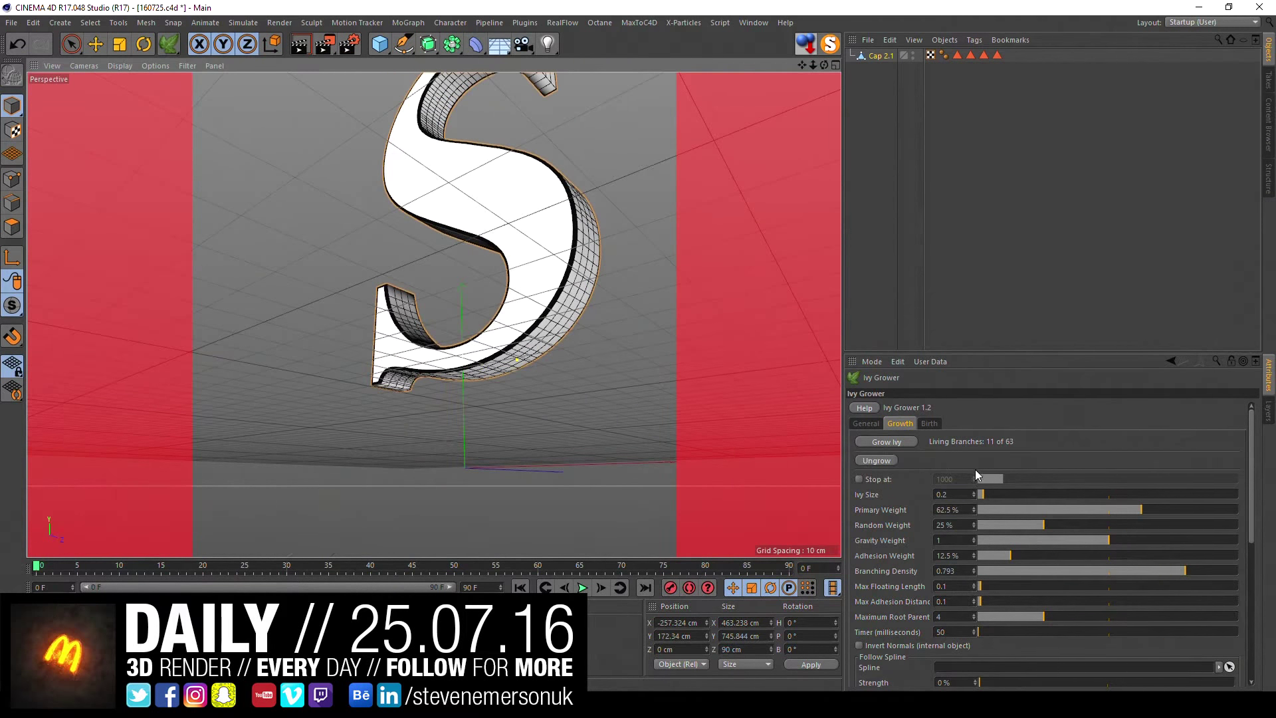
pyautogui.click(891, 441)
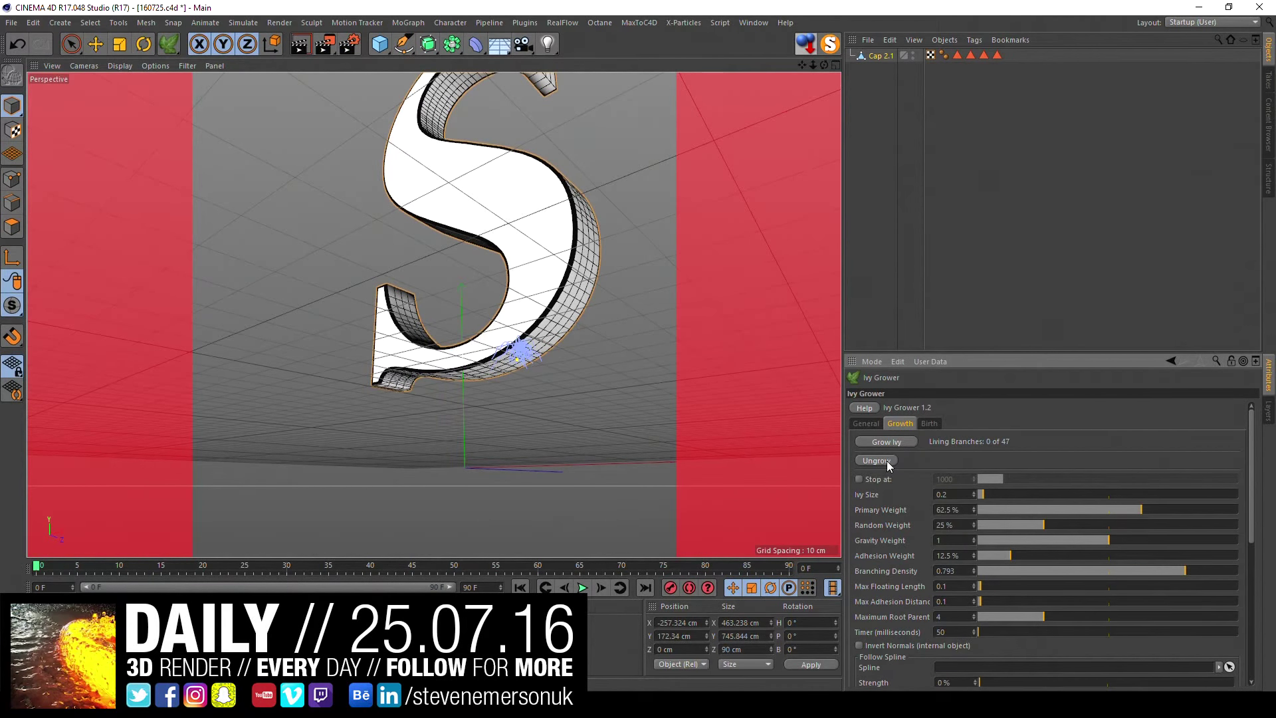
pyautogui.click(887, 461)
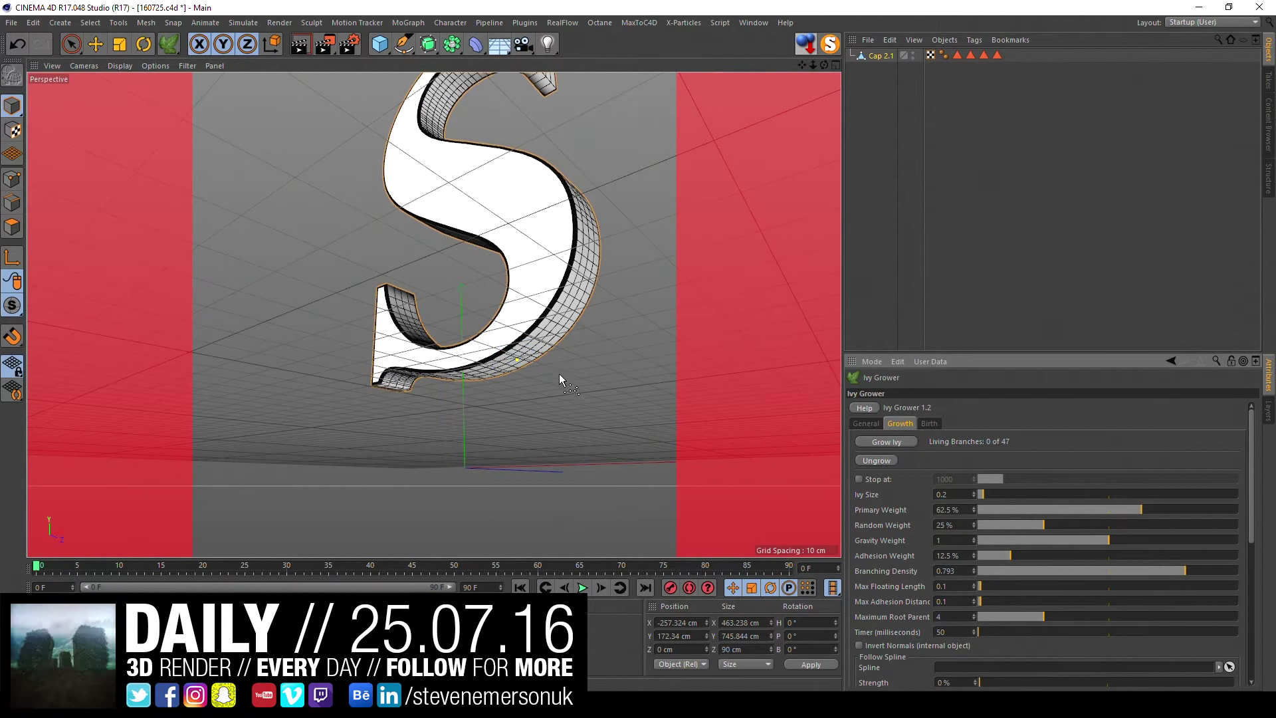
pyautogui.click(878, 442)
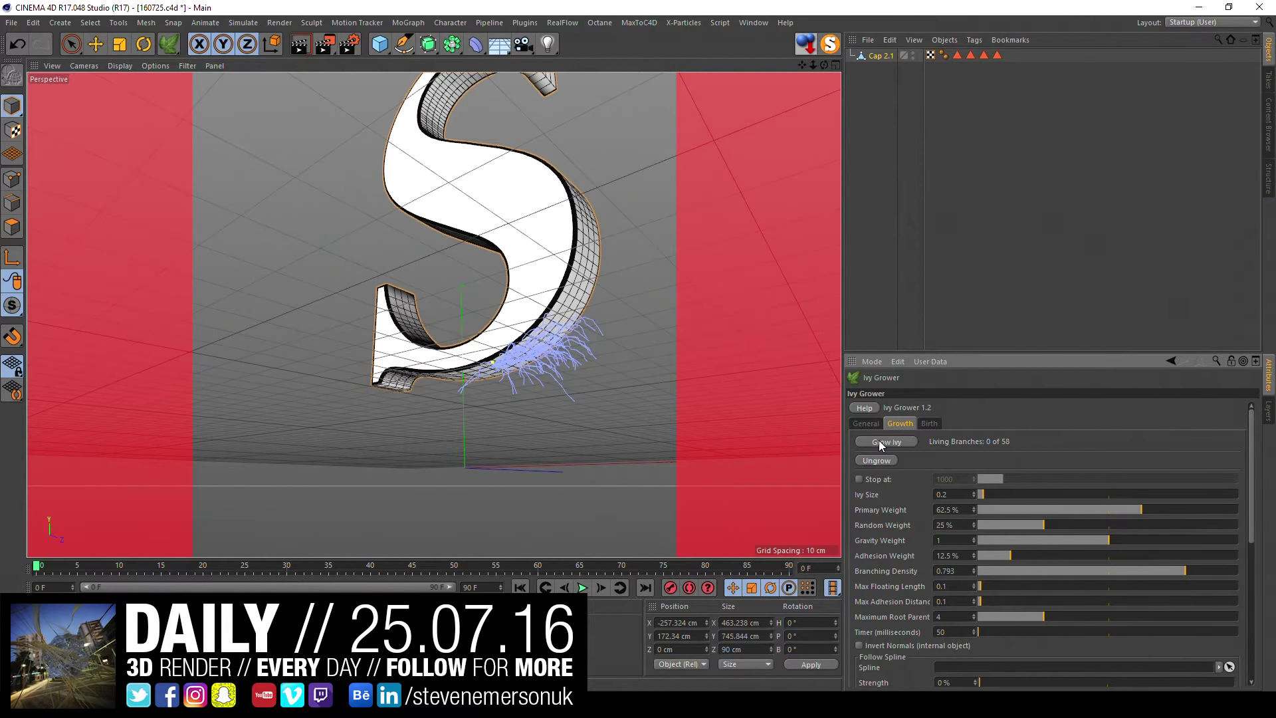
pyautogui.click(883, 457)
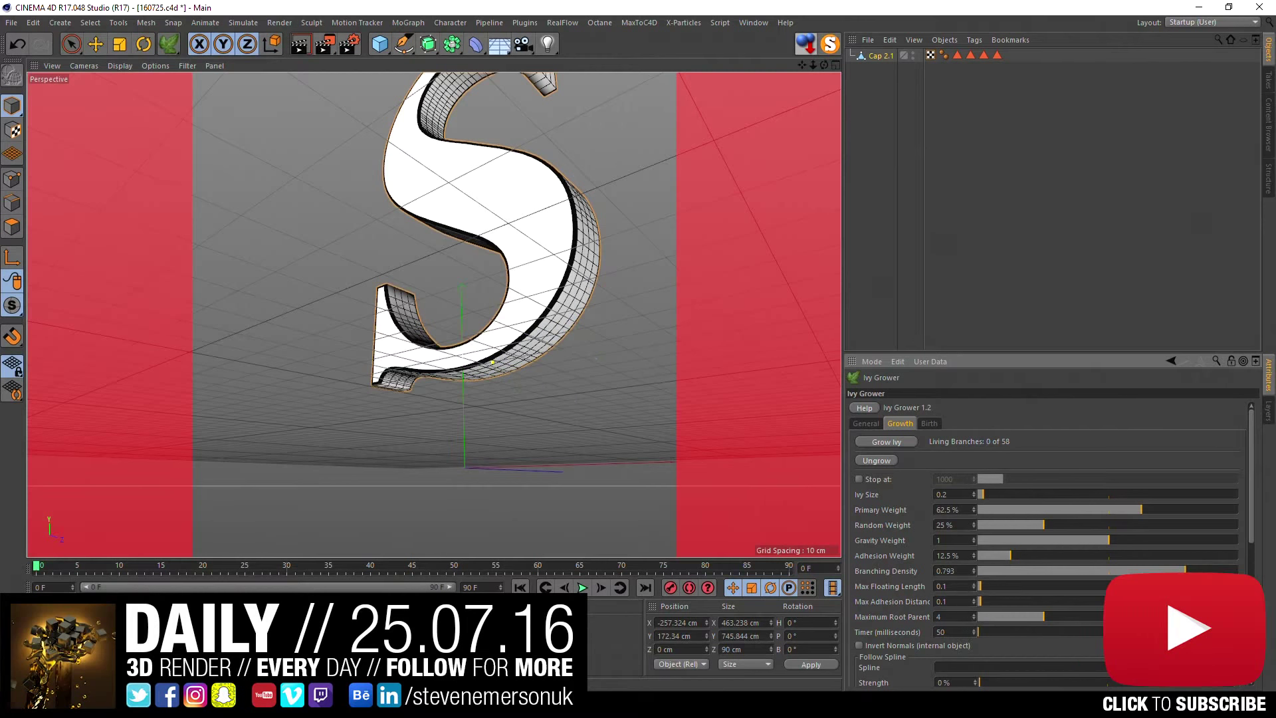
# - Raise Branching Density to about 0.943, regrow the ivy and give birth to leafy geometry
pyautogui.moveTo(1185, 570); pyautogui.dragTo(1222, 571)
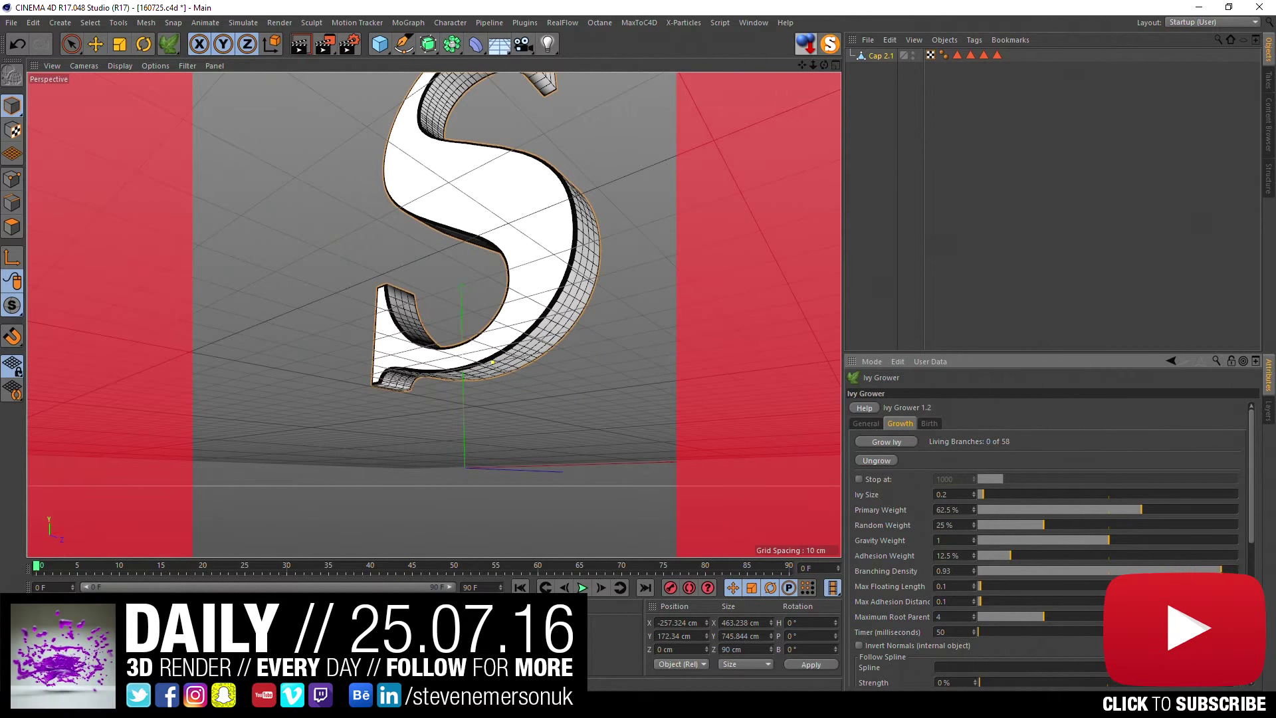
pyautogui.click(891, 442)
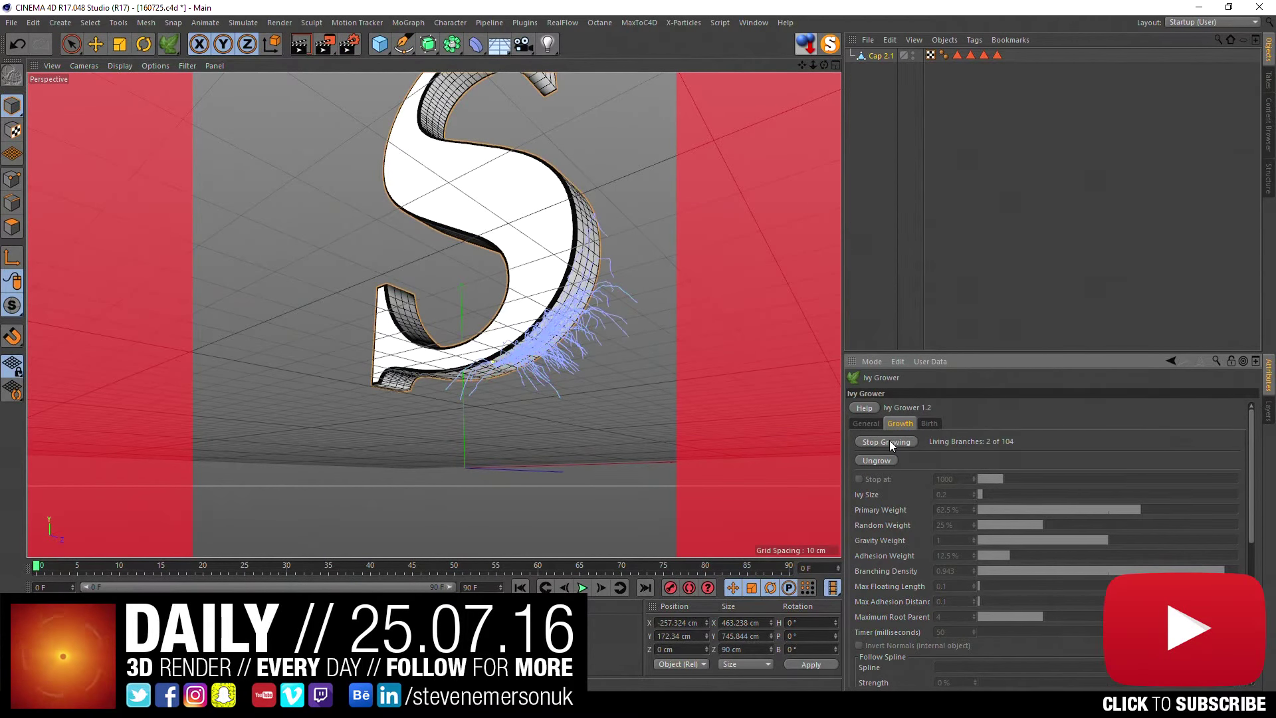
pyautogui.click(929, 423)
pyautogui.click(879, 442)
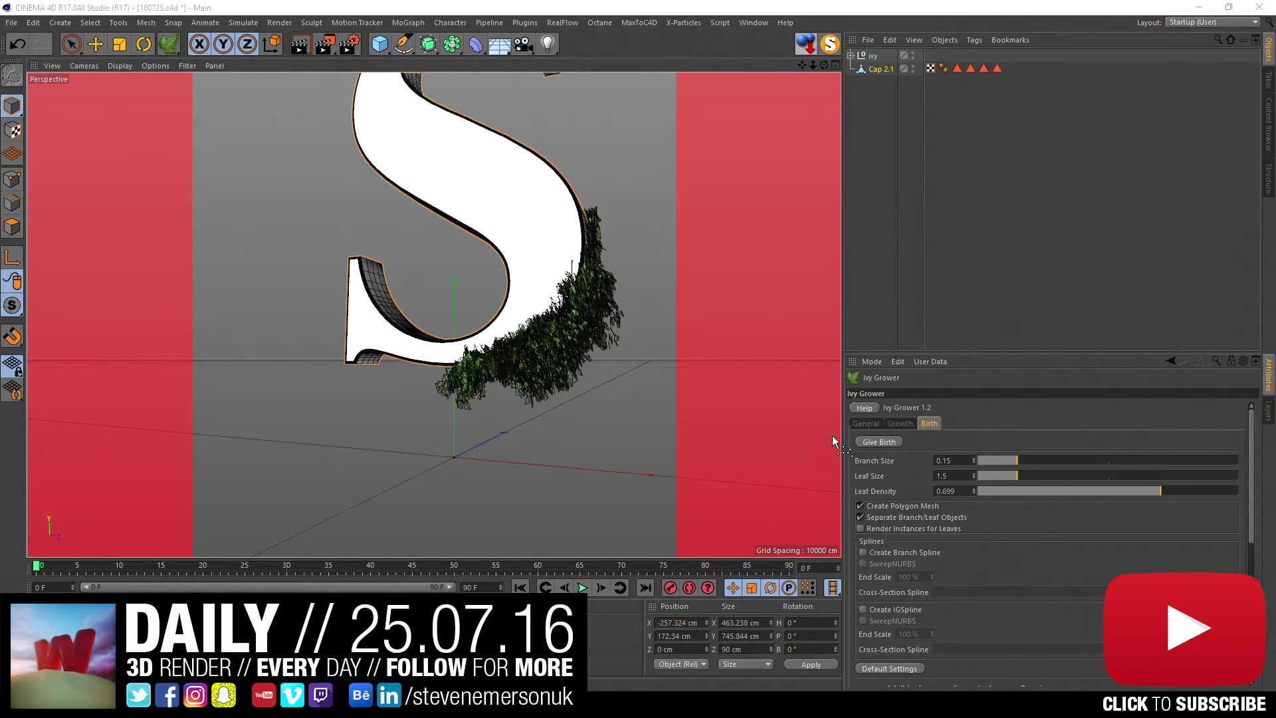
pyautogui.click(899, 424)
# - Undo the generated ivy and orbit around to inspect the S's curved underside
pyautogui.hotkey('ctrl', 'z')
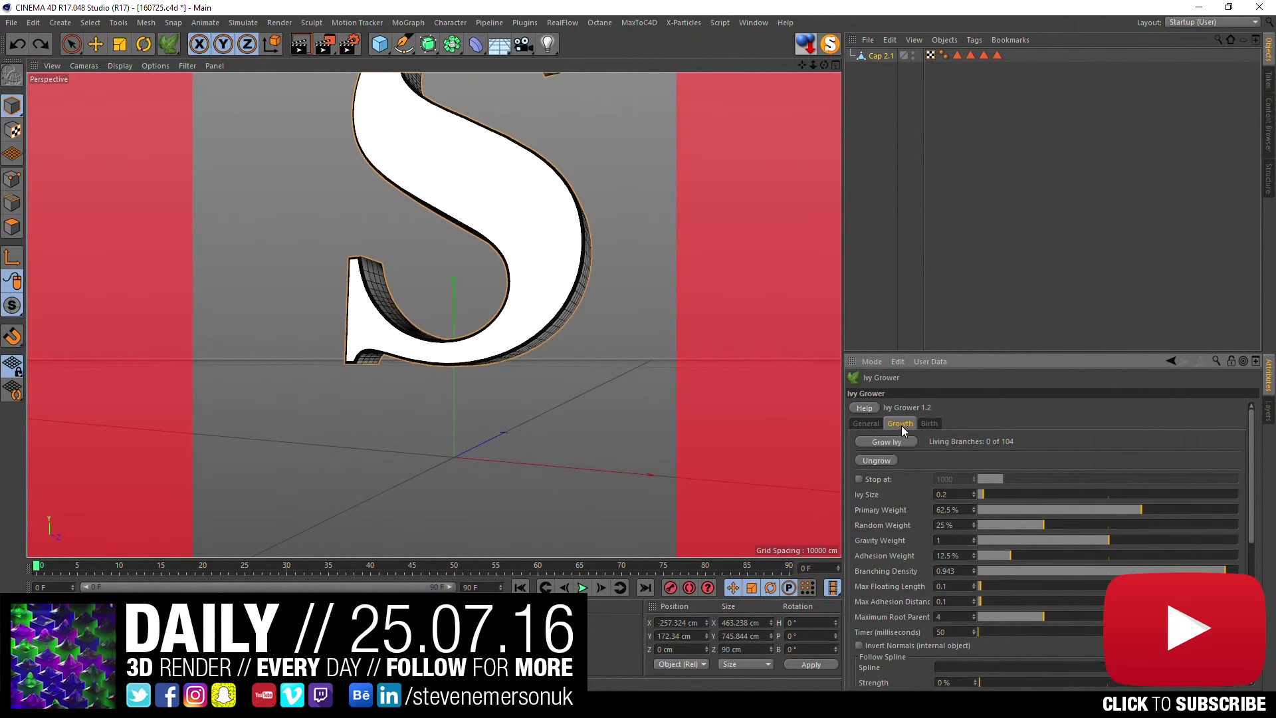
pyautogui.moveTo(509, 361)
pyautogui.keyDown('alt'); pyautogui.mouseDown(button='right')
pyautogui.moveTo(473, 393)
pyautogui.moveTo(496, 322)
pyautogui.mouseUp(button='right'); pyautogui.keyUp('alt')
pyautogui.keyDown('alt'); pyautogui.moveTo(499, 317); pyautogui.dragTo(388, 333); pyautogui.keyUp('alt')
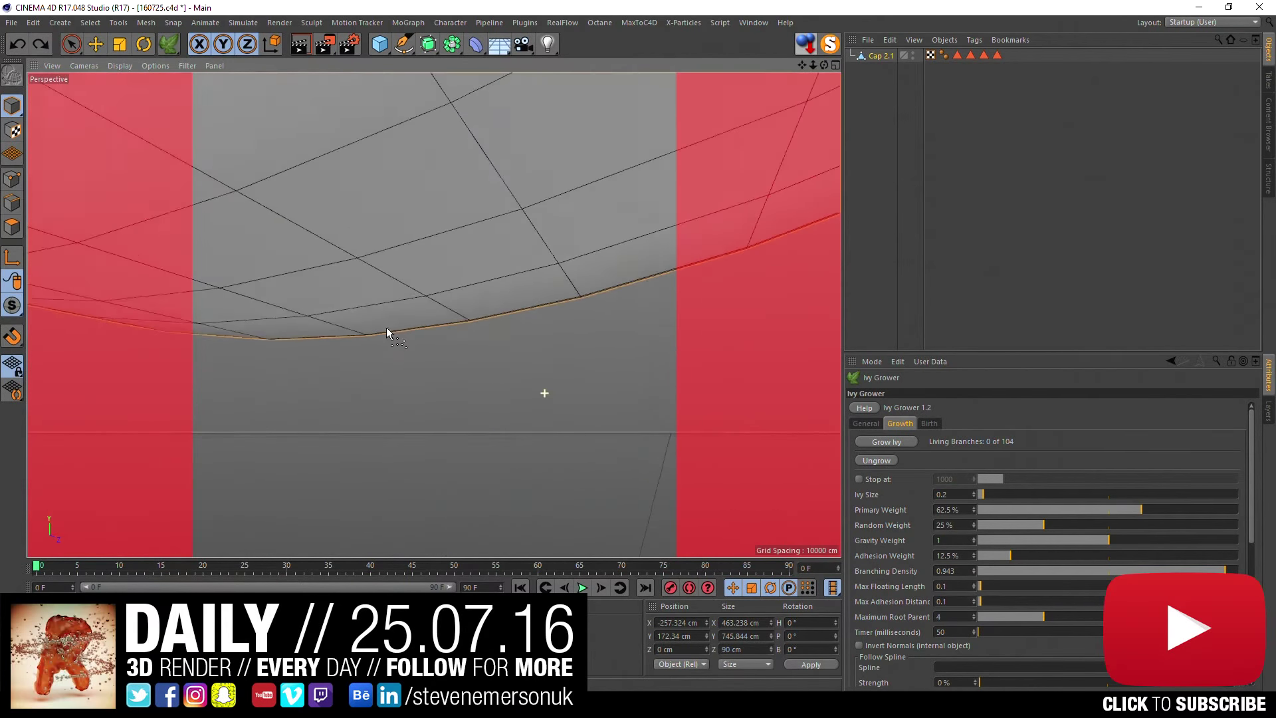
pyautogui.keyDown('alt'); pyautogui.moveTo(388, 332); pyautogui.dragTo(356, 285, button='right'); pyautogui.keyUp('alt')
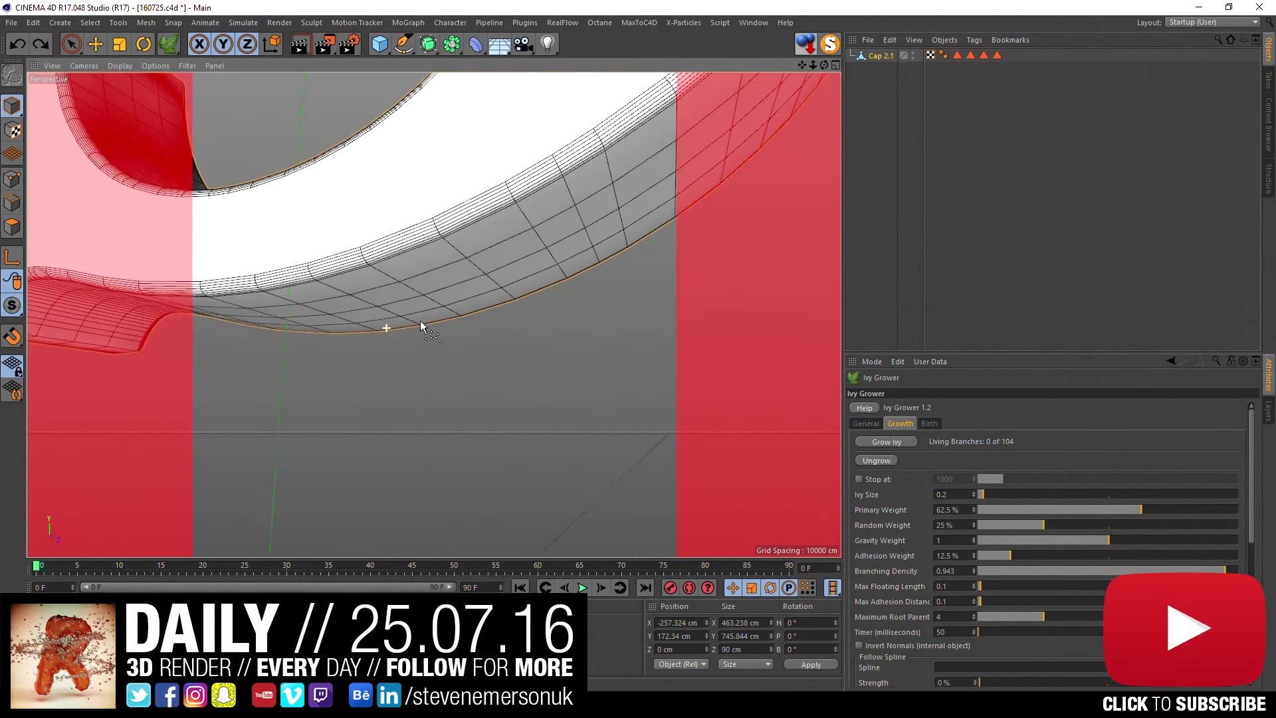
pyautogui.keyDown('alt'); pyautogui.moveTo(408, 251); pyautogui.dragTo(463, 341, button='right'); pyautogui.keyUp('alt')
pyautogui.moveTo(463, 340)
pyautogui.keyDown('alt'); pyautogui.mouseDown()
pyautogui.moveTo(484, 319)
pyautogui.moveTo(427, 305)
pyautogui.moveTo(532, 287)
pyautogui.mouseUp(); pyautogui.keyUp('alt')
pyautogui.keyDown('alt'); pyautogui.moveTo(532, 288); pyautogui.dragTo(469, 340, button='right'); pyautogui.keyUp('alt')
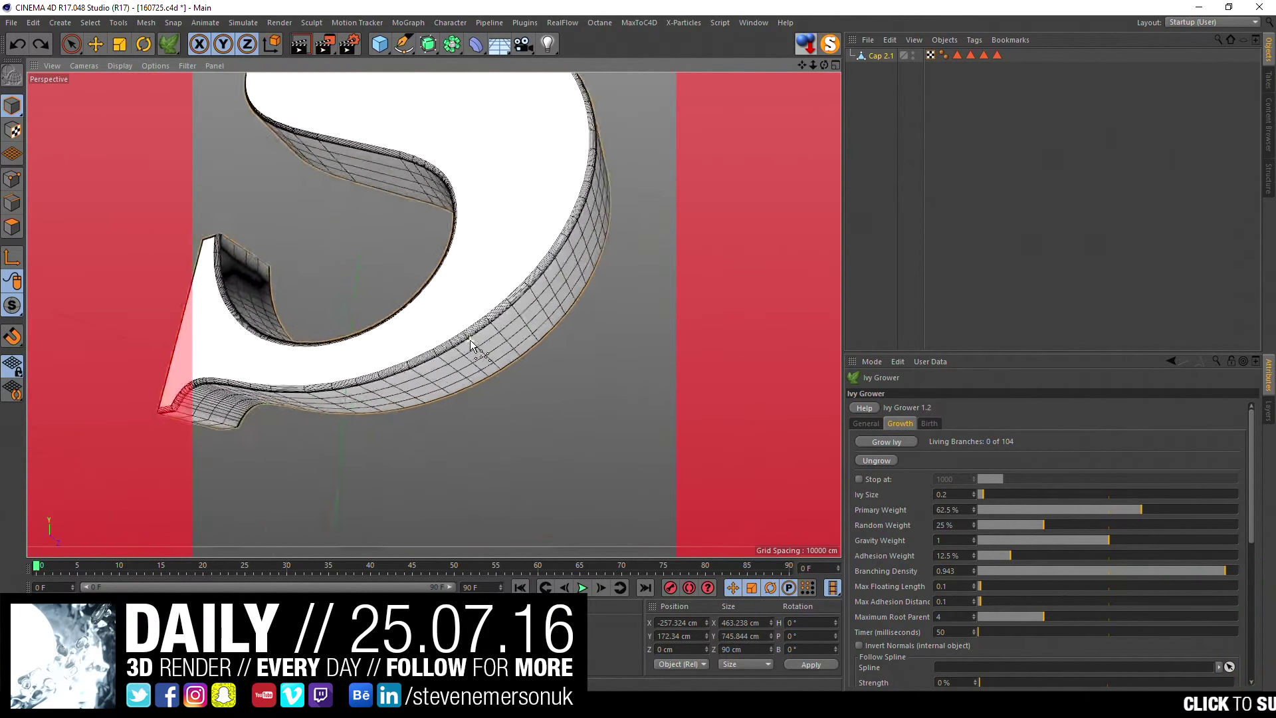
pyautogui.moveTo(469, 340)
pyautogui.keyDown('alt'); pyautogui.mouseDown()
pyautogui.moveTo(353, 369)
pyautogui.moveTo(375, 381)
pyautogui.mouseUp(); pyautogui.keyUp('alt')
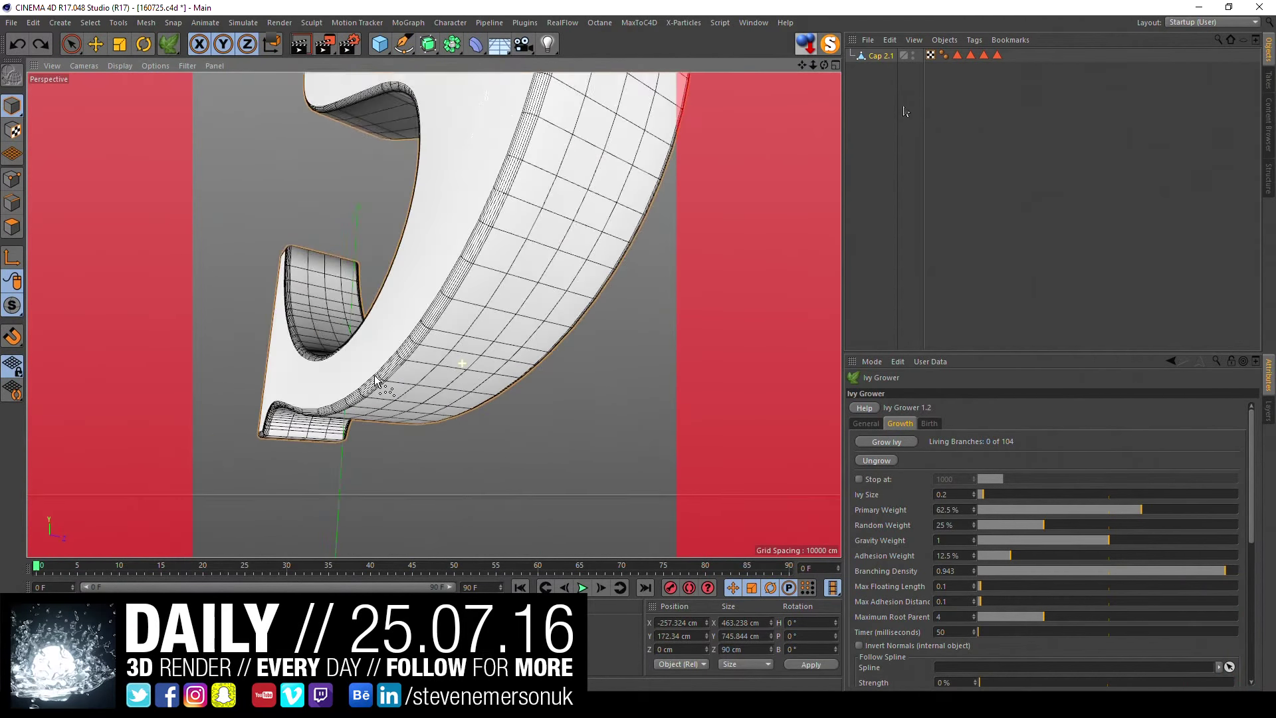
# - Copy the MoText out of BKUP to the top level and move Cap 2.1 into the Null
pyautogui.click(864, 56)
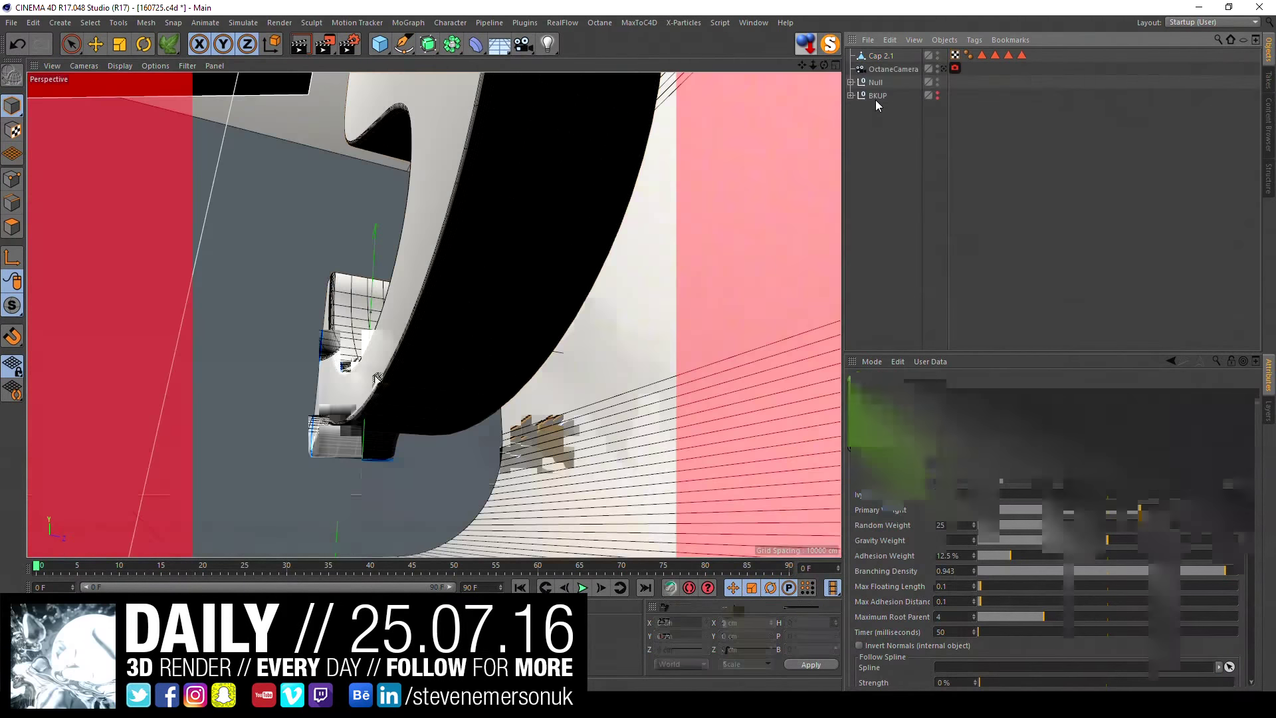
pyautogui.click(852, 95)
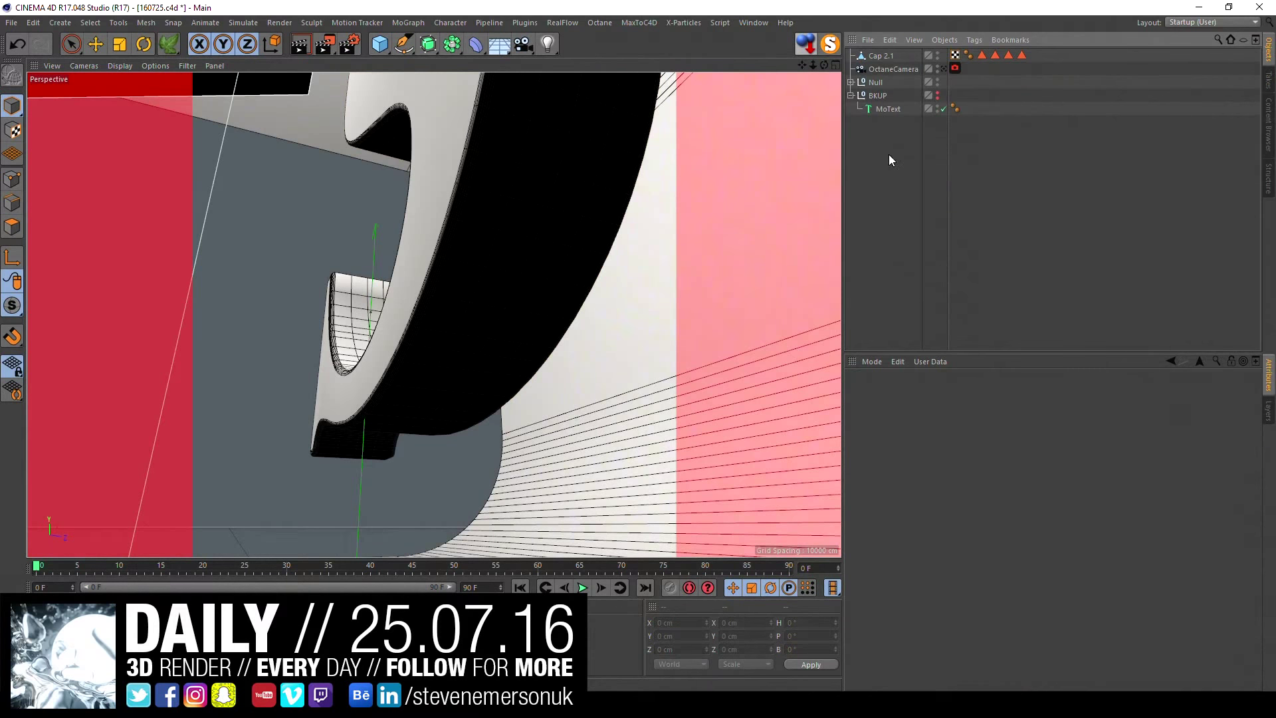
pyautogui.keyDown('ctrl'); pyautogui.moveTo(888, 109); pyautogui.dragTo(883, 127); pyautogui.keyUp('ctrl')
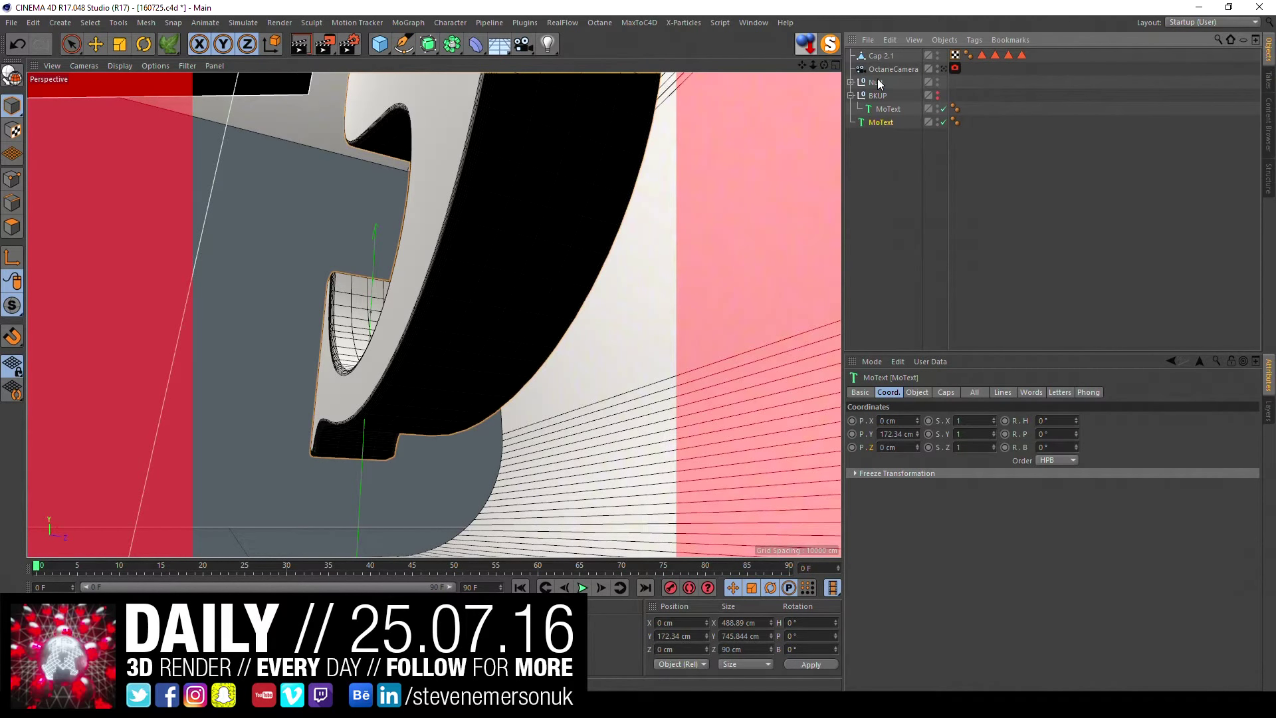
pyautogui.moveTo(878, 56)
pyautogui.mouseDown()
pyautogui.moveTo(878, 82)
pyautogui.moveTo(877, 53)
pyautogui.mouseUp()
pyautogui.click(851, 95)
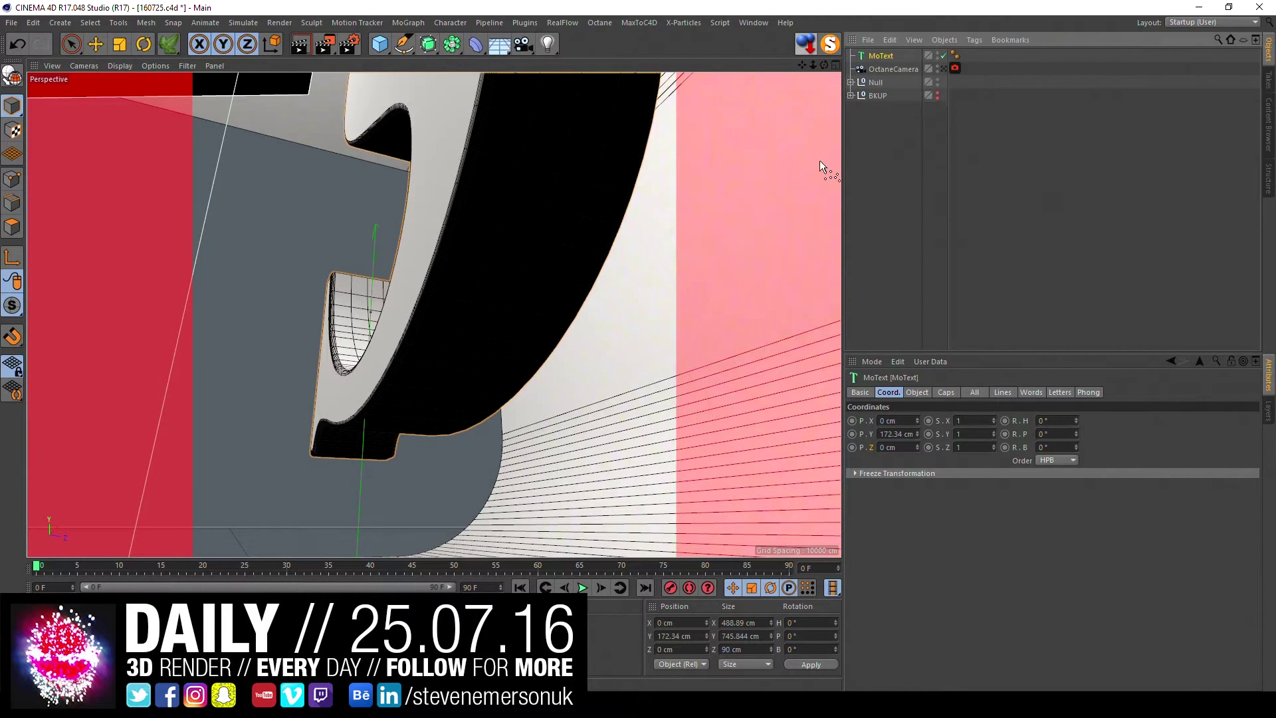
pyautogui.click(906, 224)
# - Raise the MoText's Caps End Steps from 7 to 8 and Subdivision from 4 to 8
pyautogui.click(886, 58)
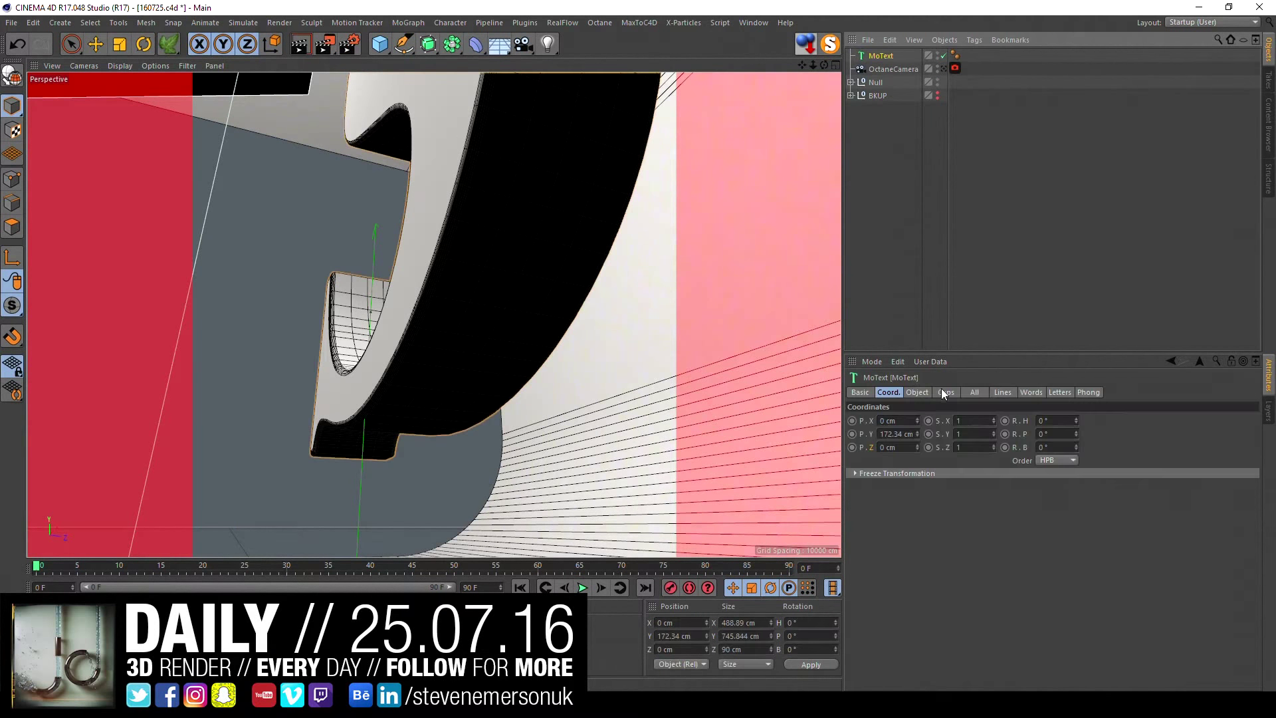
pyautogui.click(945, 392)
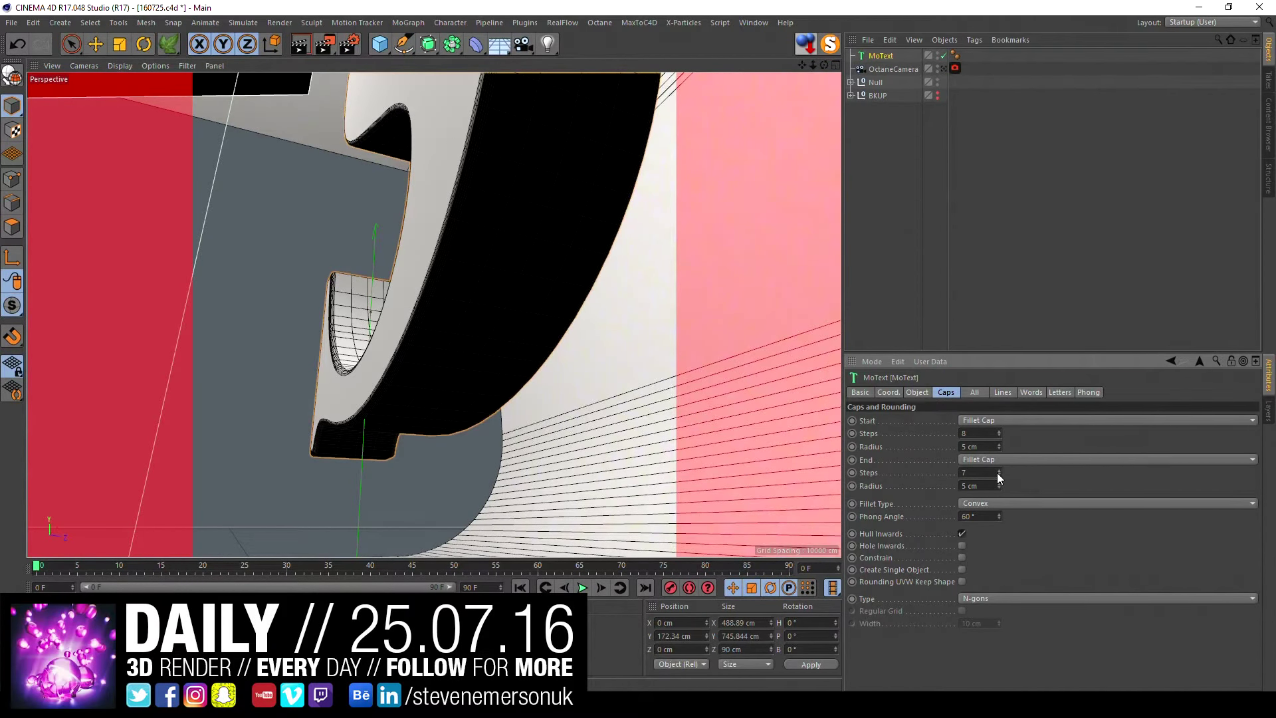
pyautogui.click(1000, 469)
pyautogui.click(917, 392)
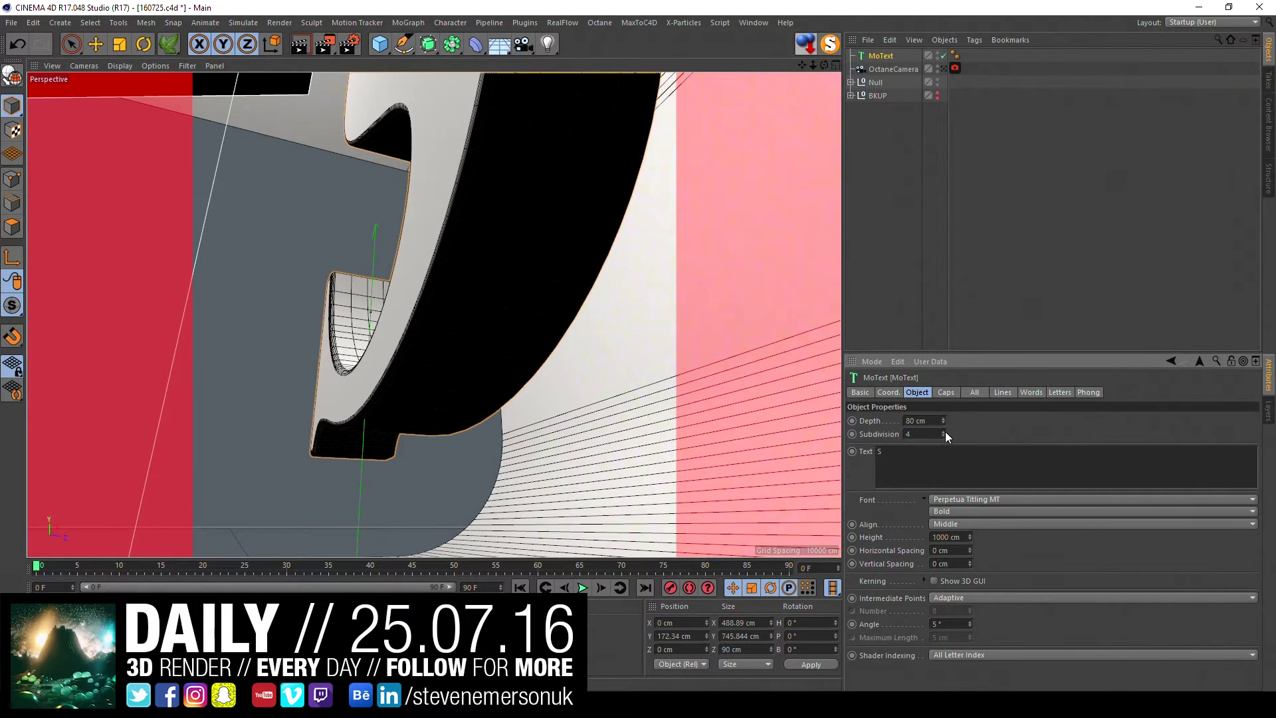
pyautogui.click(944, 432)
pyautogui.click(944, 432)
pyautogui.click(944, 432)
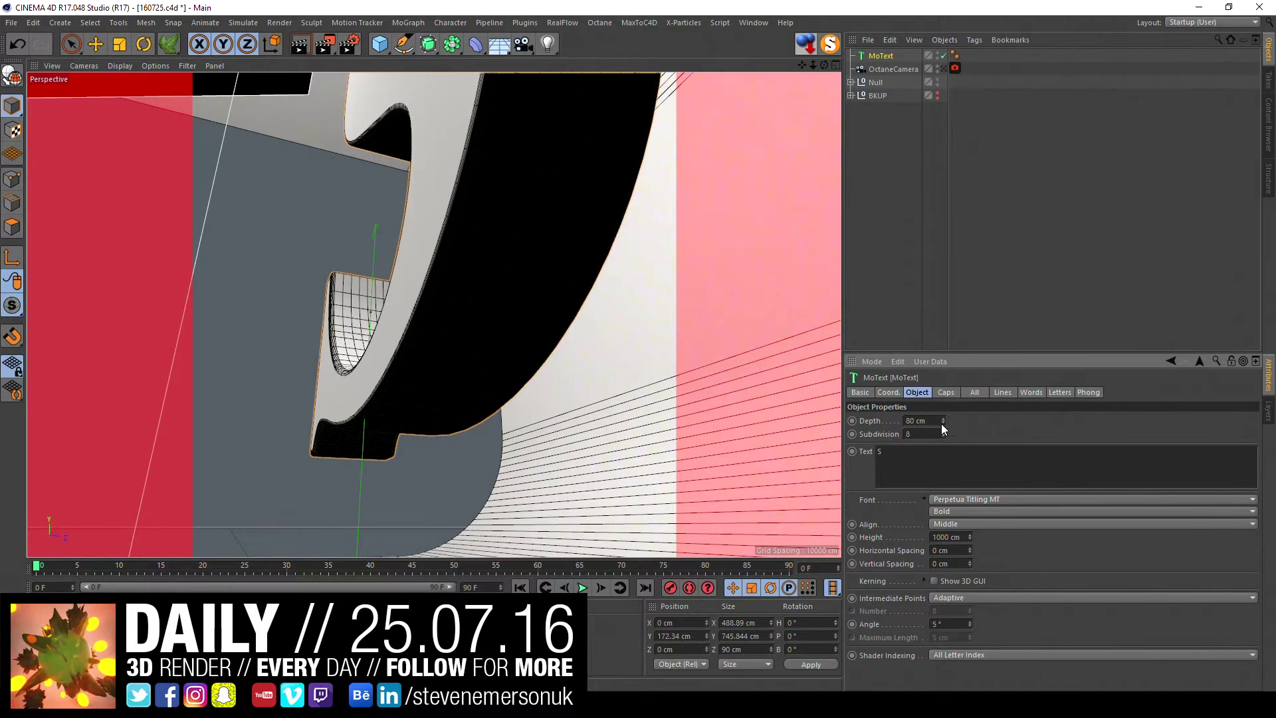
# - Make the MoText editable, move Cap 2 under S, and try connecting the parts (undone)
pyautogui.press('c')
pyautogui.click(851, 56)
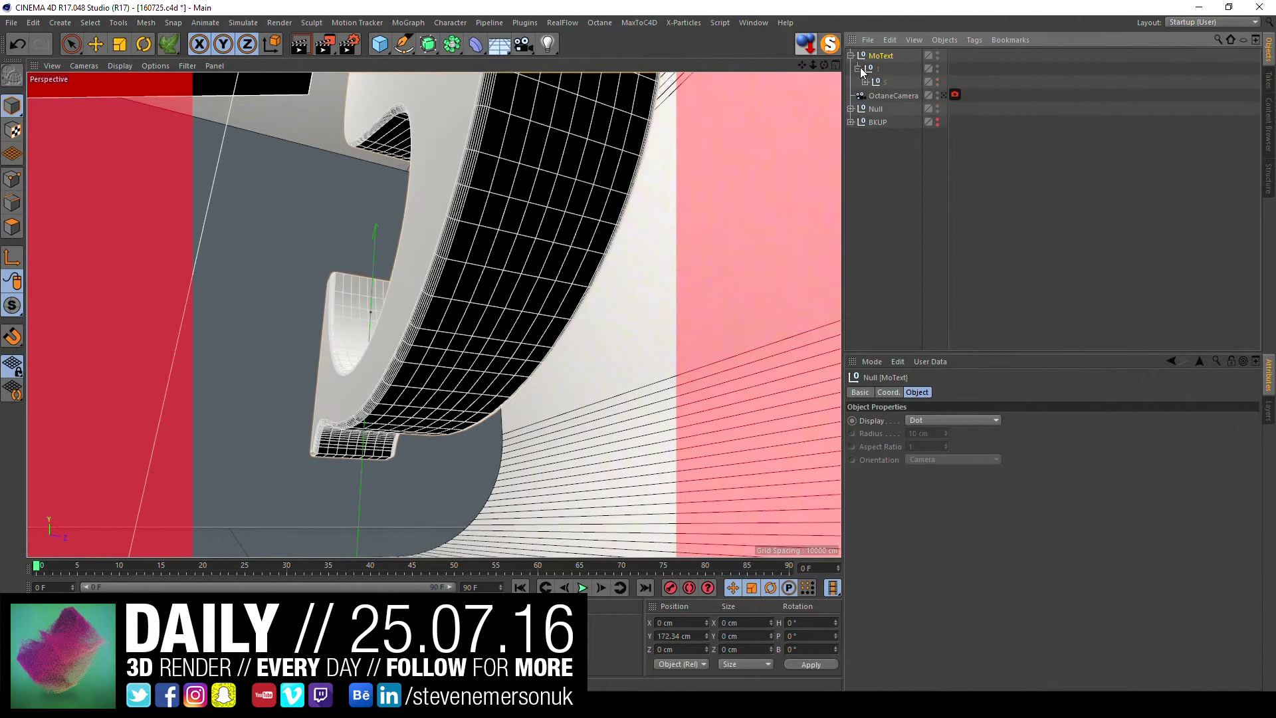
pyautogui.click(865, 81)
pyautogui.click(881, 98)
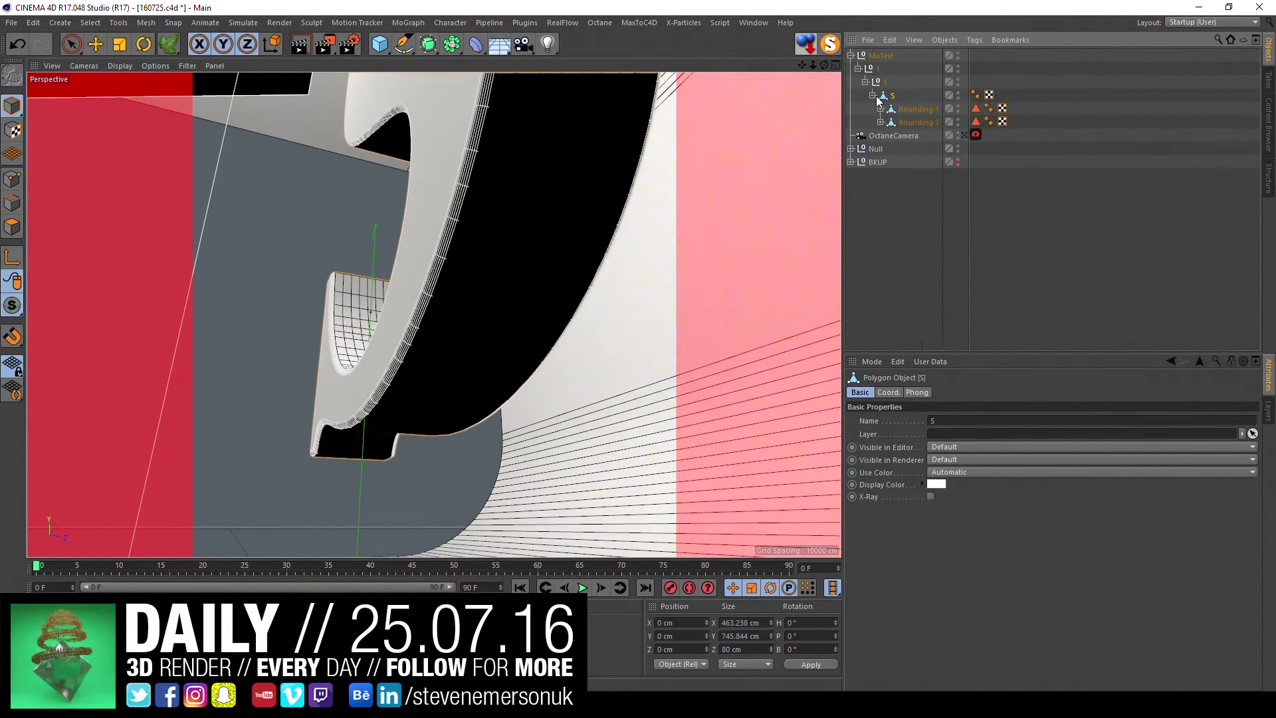
pyautogui.click(881, 121)
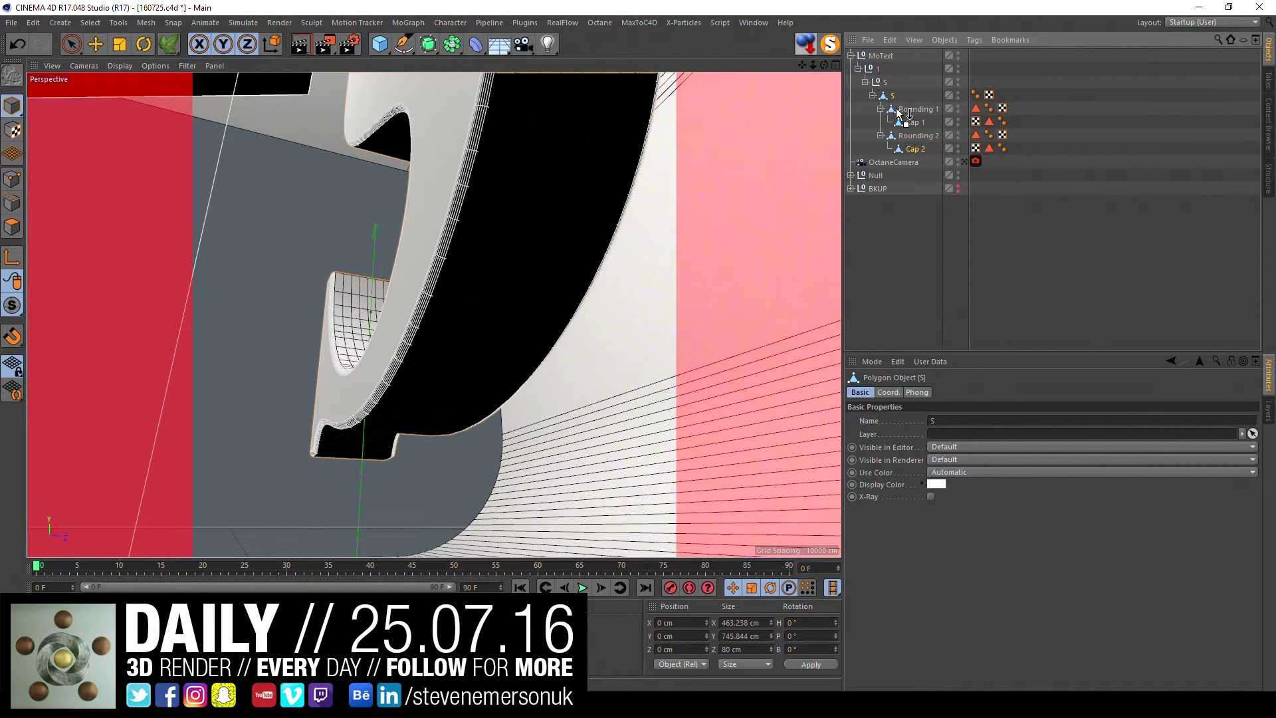
pyautogui.moveTo(898, 113); pyautogui.dragTo(904, 120)
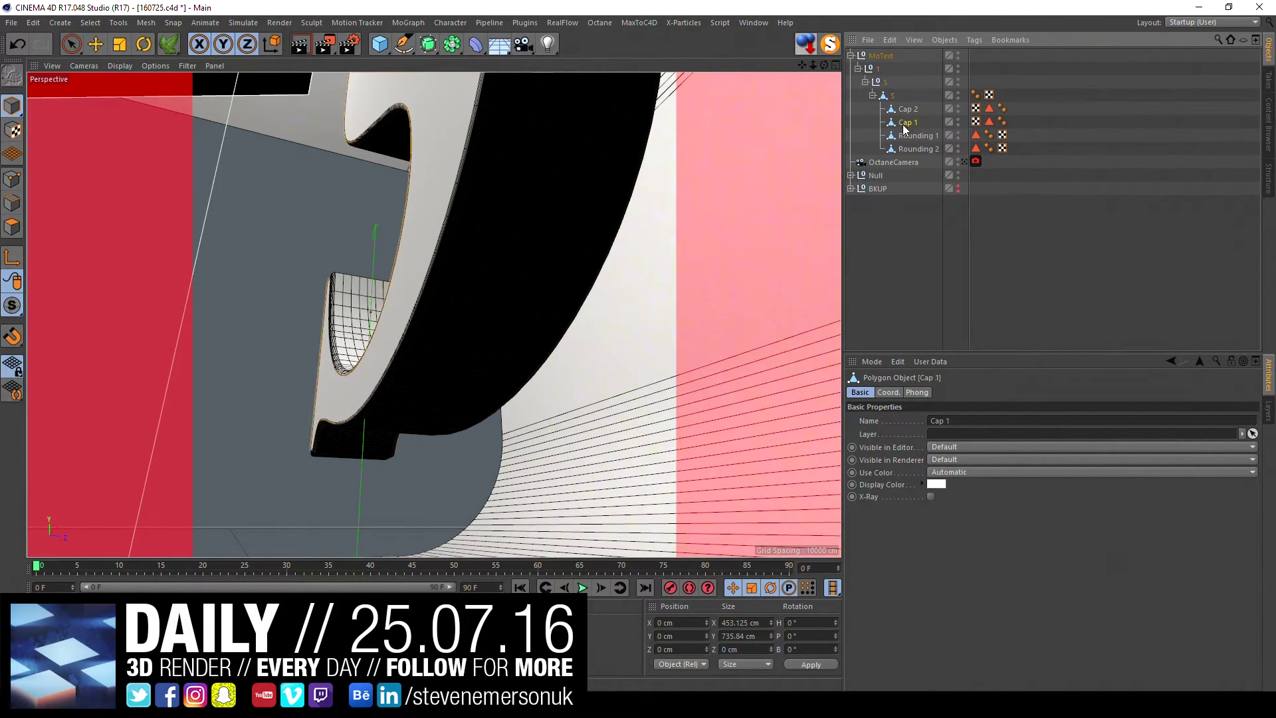
pyautogui.keyDown('shift'); pyautogui.click(904, 145); pyautogui.keyUp('shift')
pyautogui.rightClick(904, 146)
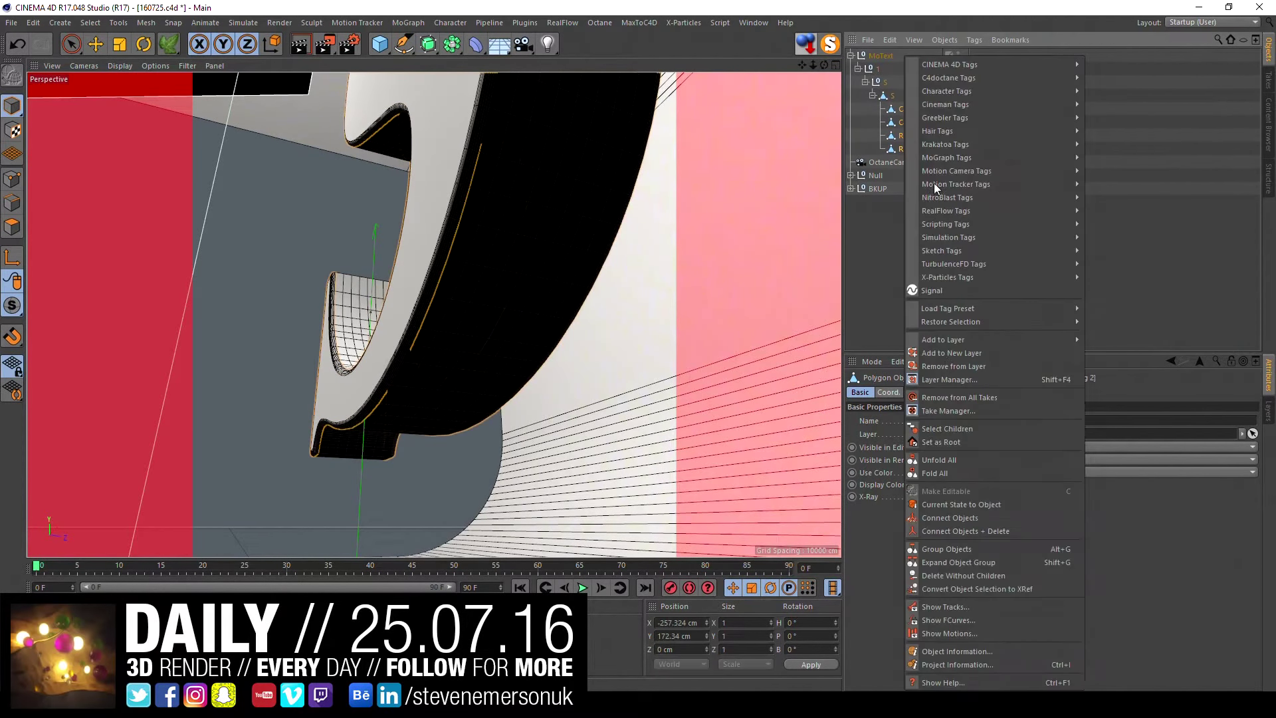
pyautogui.click(956, 529)
pyautogui.hotkey('ctrl', 'z')
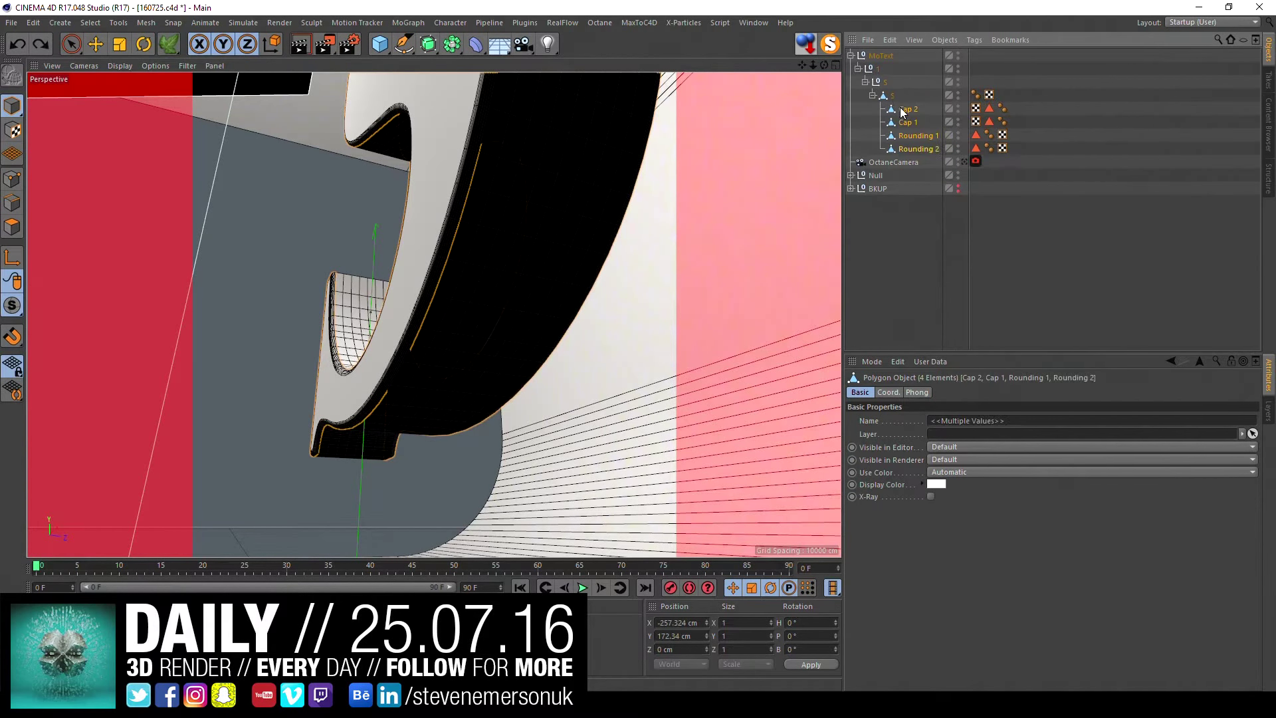
# - Connect the caps, roundings and S with Connect Objects + Delete, moving Cap 2.1 to root
pyautogui.click(905, 110)
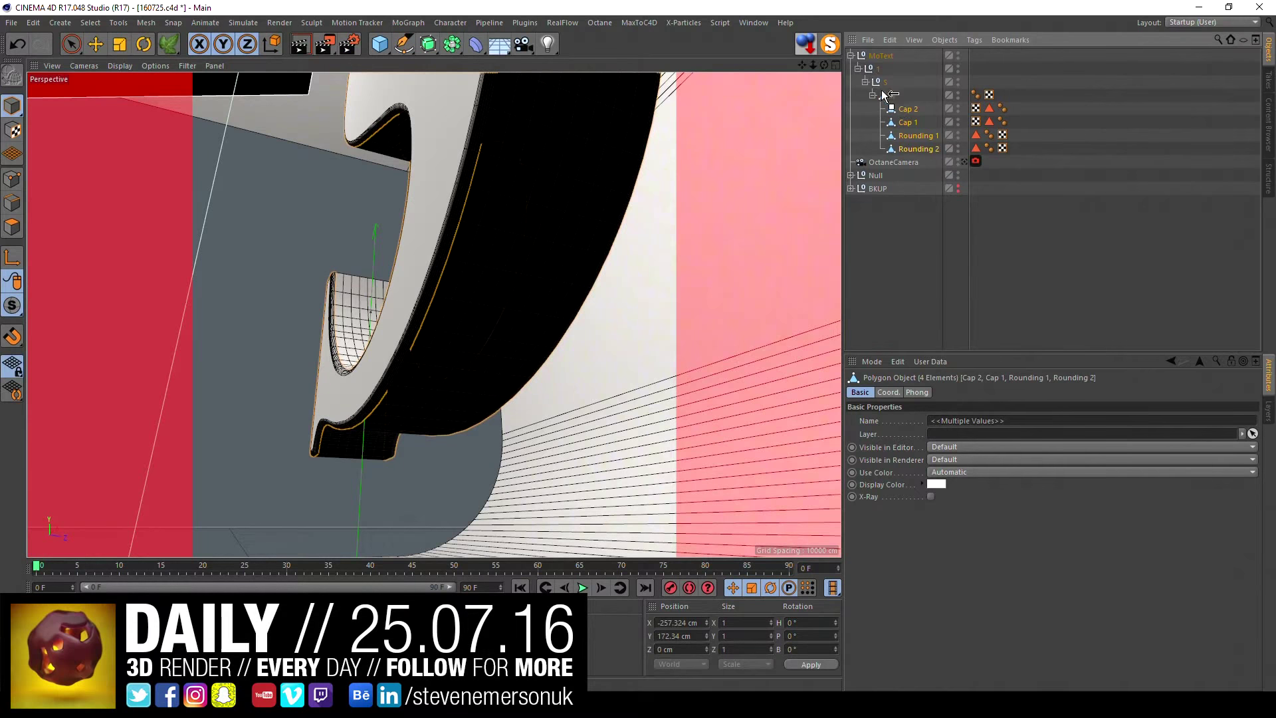
pyautogui.moveTo(885, 95); pyautogui.dragTo(892, 97)
pyautogui.keyDown('ctrl'); pyautogui.click(893, 149); pyautogui.keyUp('ctrl')
pyautogui.rightClick(891, 114)
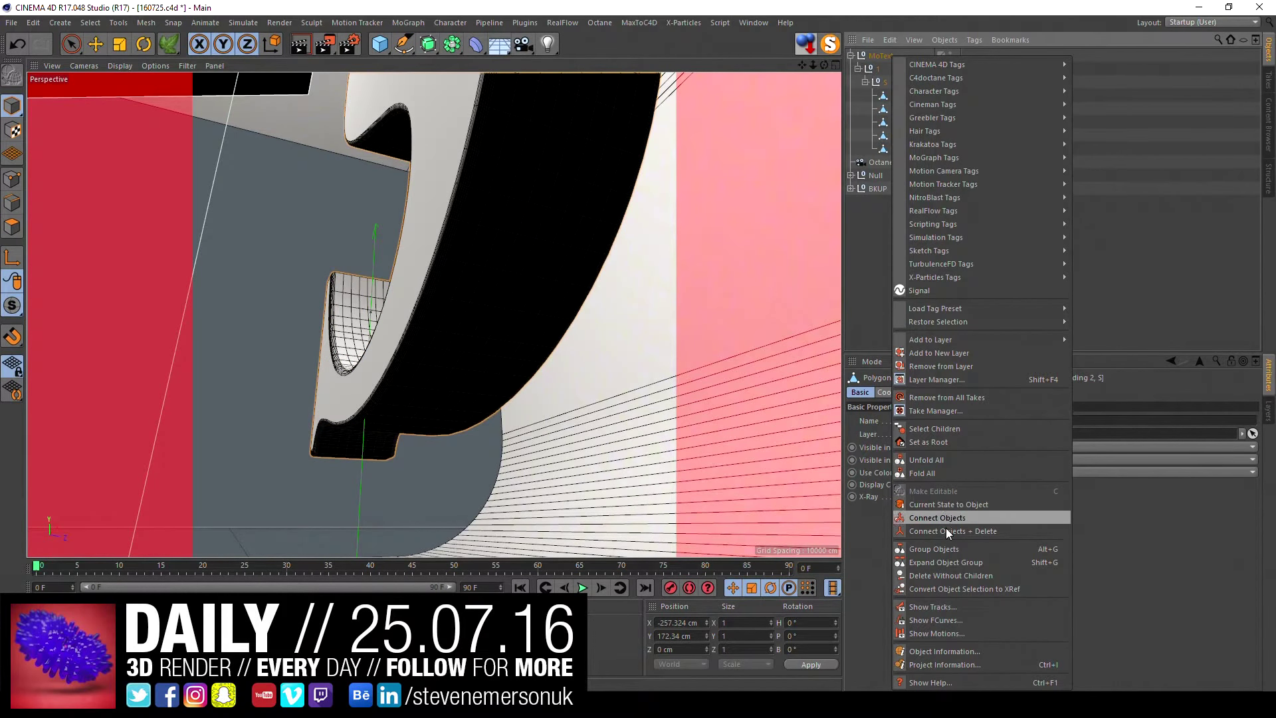
pyautogui.click(947, 531)
pyautogui.click(900, 94)
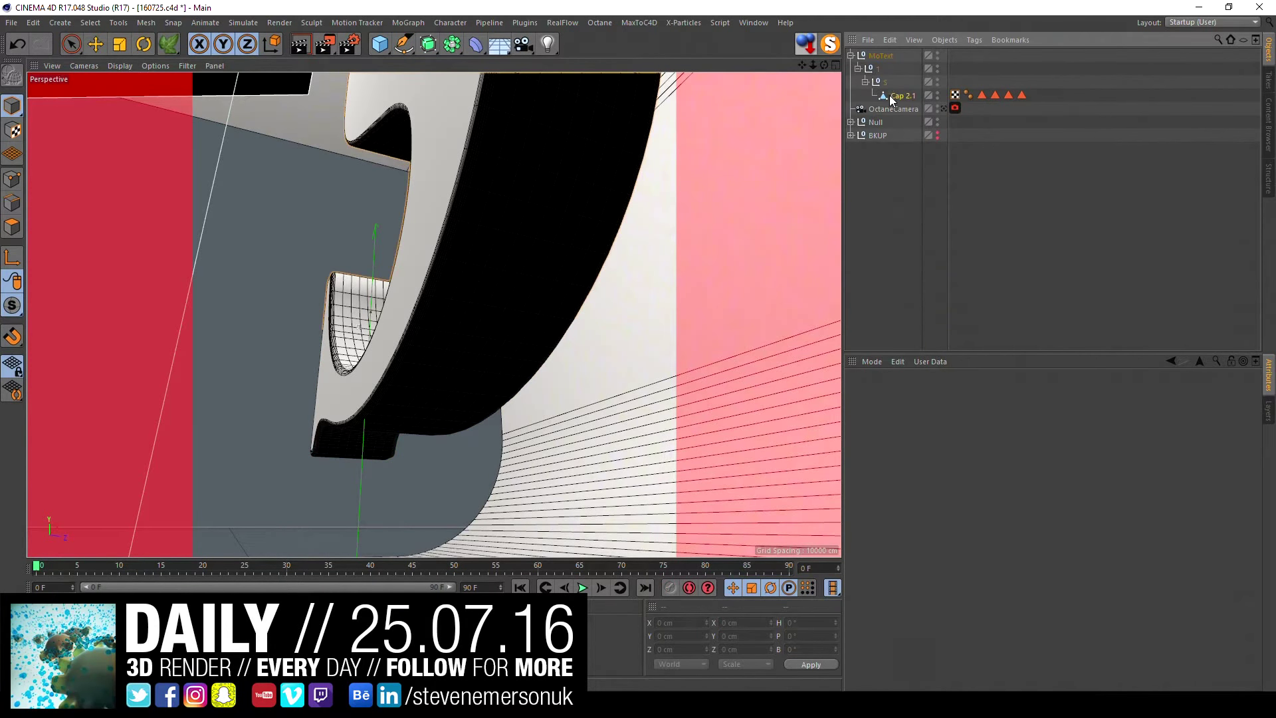
pyautogui.moveTo(891, 100); pyautogui.dragTo(877, 53)
# - Put Cap 2.1 at the top level, delete the empty text groups, and enter Polygons mode
pyautogui.click(881, 68)
pyautogui.press('Delete')
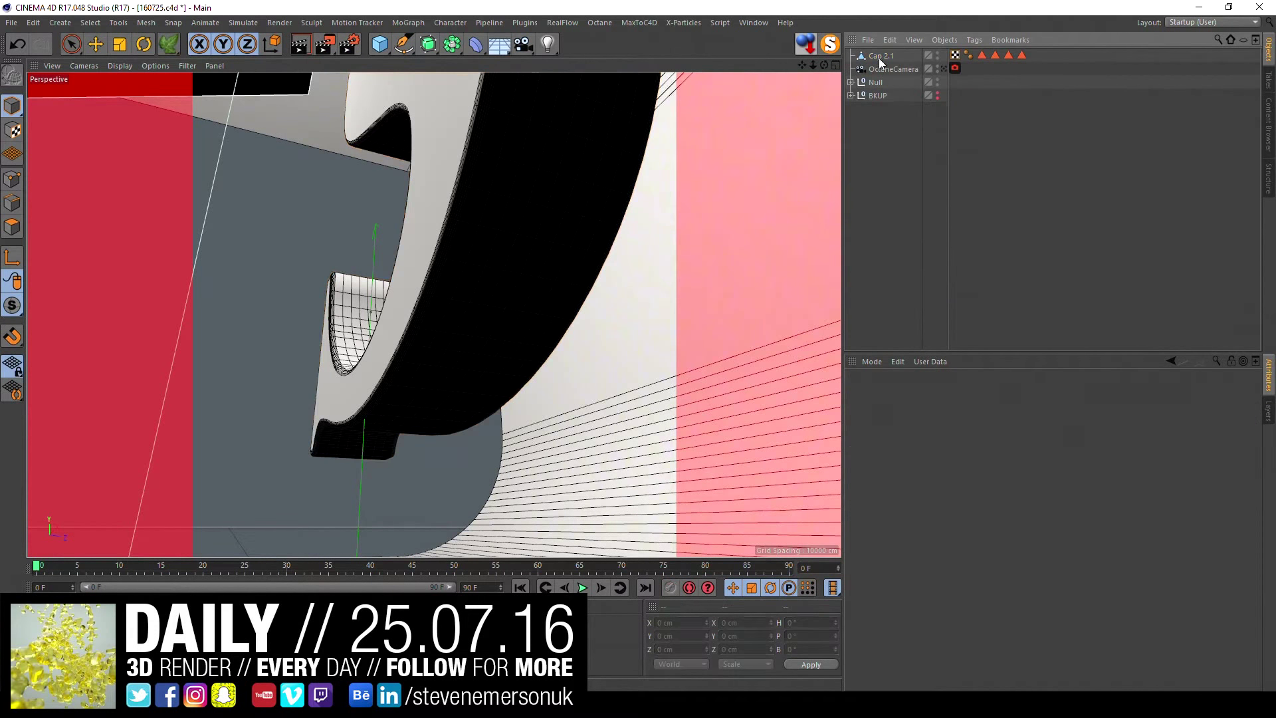
pyautogui.click(892, 231)
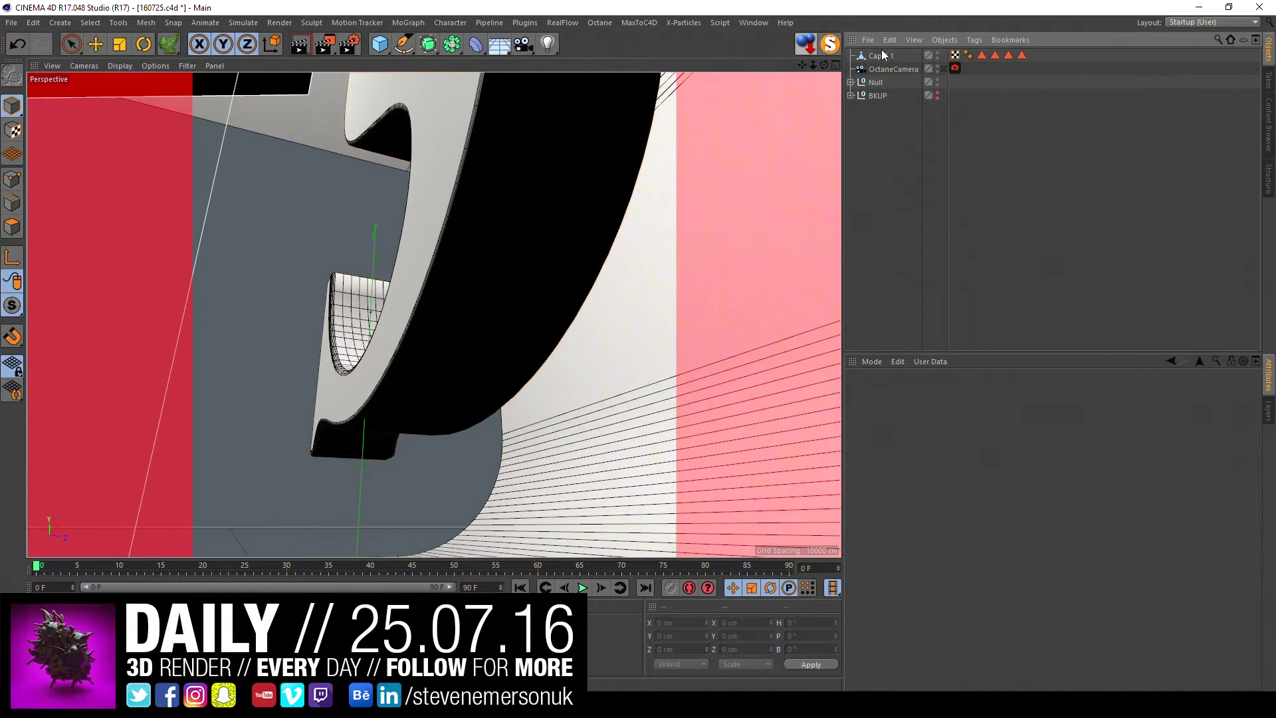
pyautogui.click(882, 55)
pyautogui.click(882, 216)
pyautogui.click(882, 55)
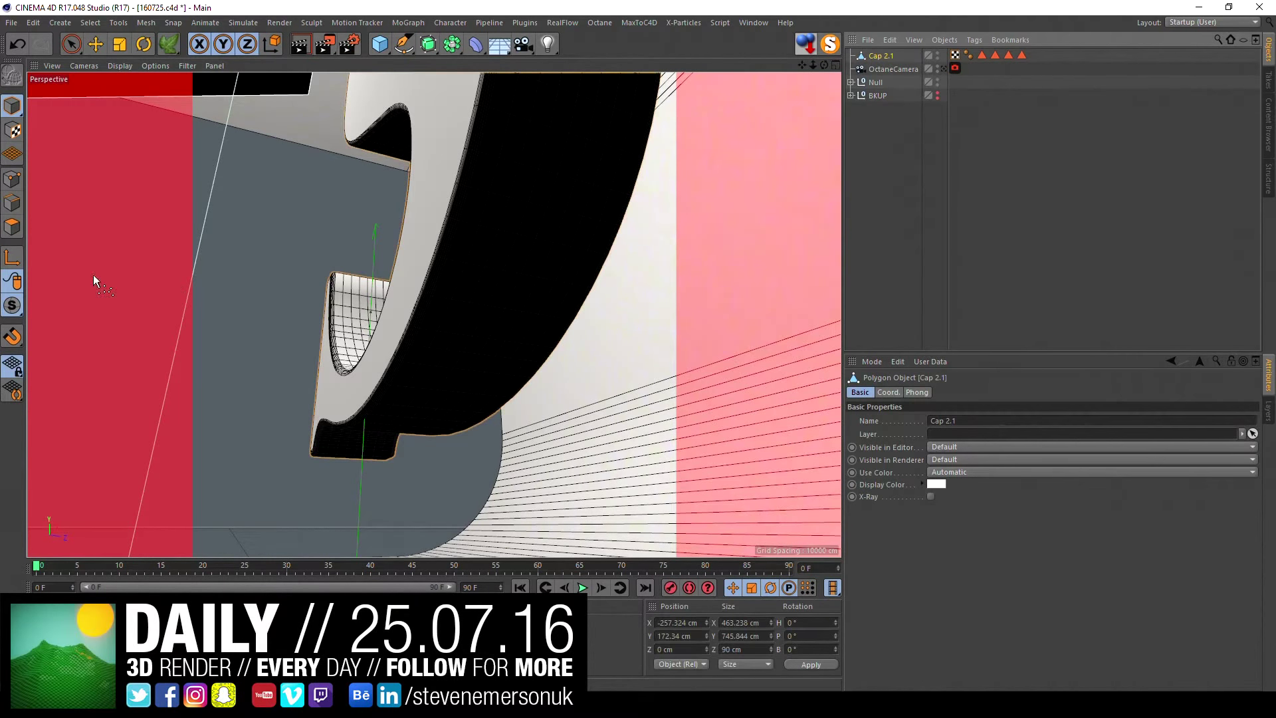
pyautogui.click(12, 178)
# - Select all of Cap 2.1's polygons, check mesh options, then save the scene
pyautogui.hotkey('ctrl', 'a')
pyautogui.rightClick(515, 576)
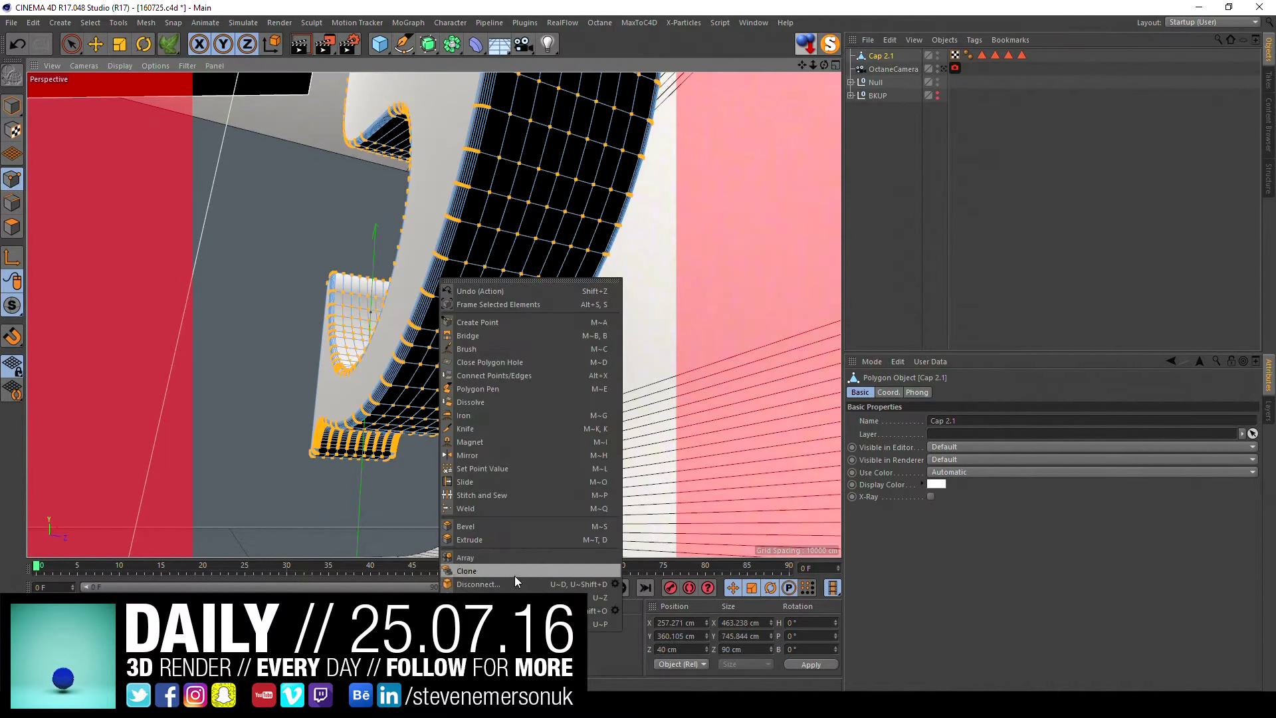
pyautogui.press('Escape')
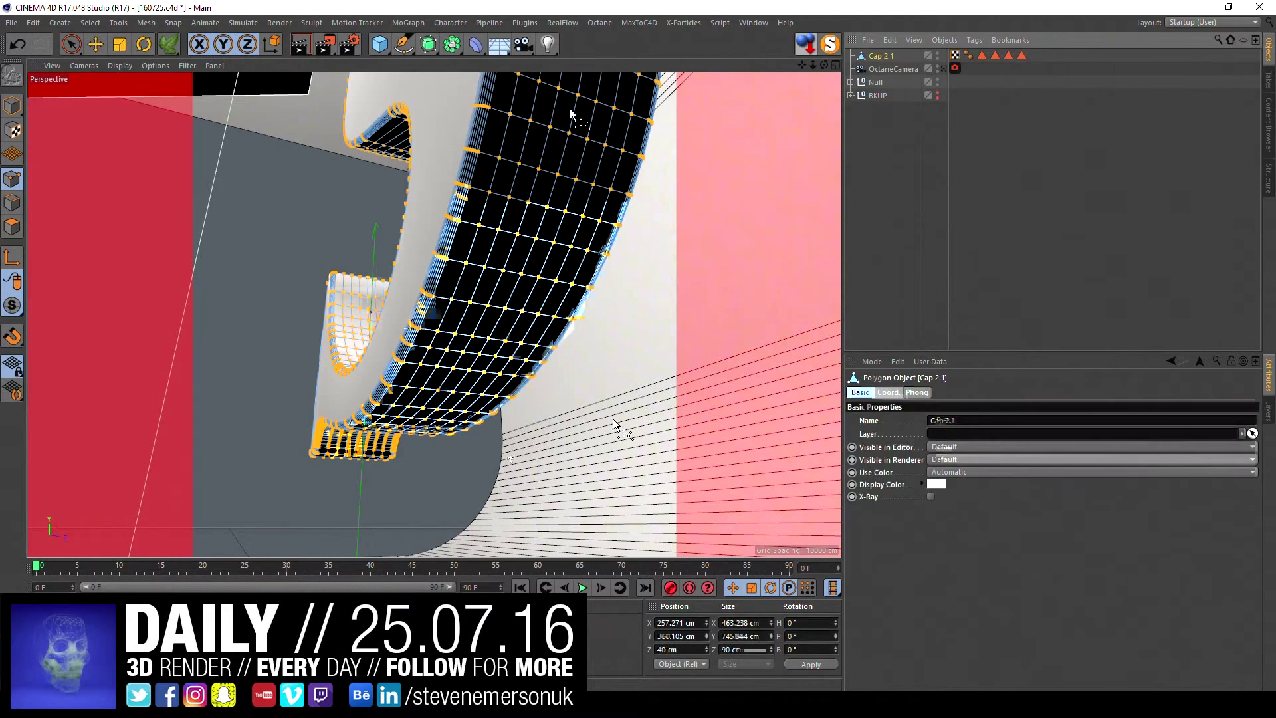
pyautogui.click(932, 149)
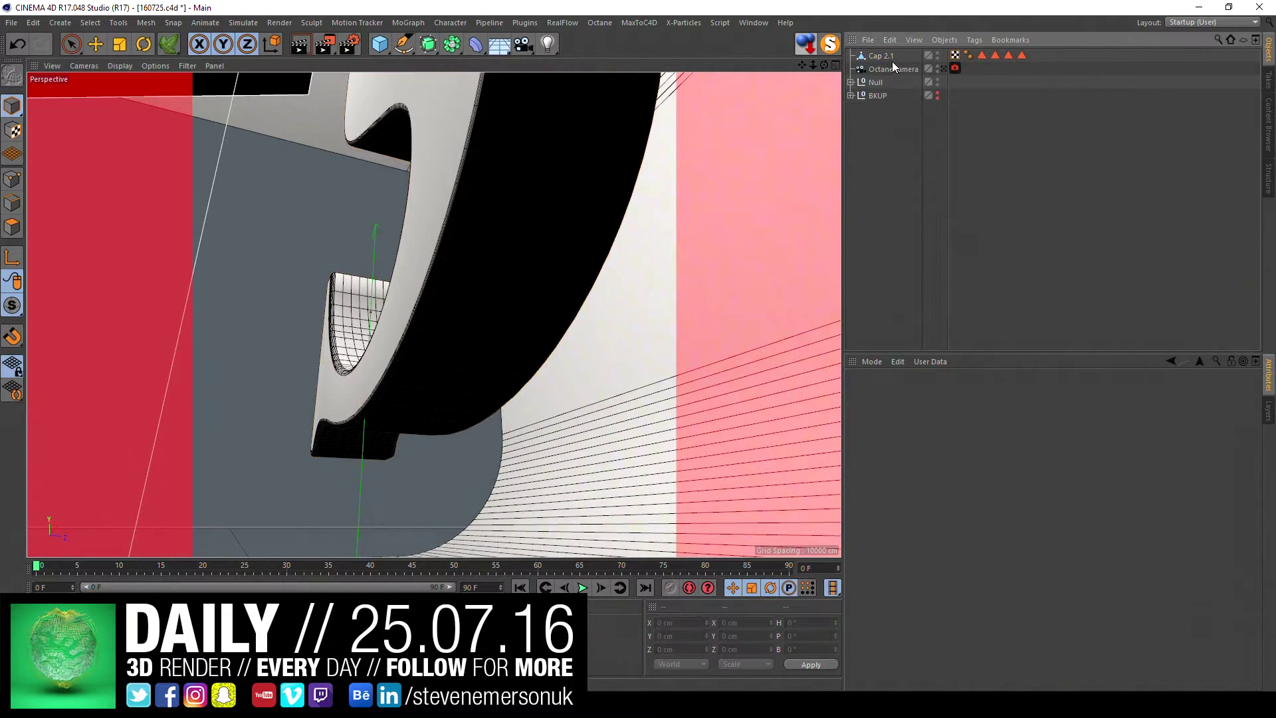
pyautogui.click(885, 56)
pyautogui.hotkey('ctrl', 's')
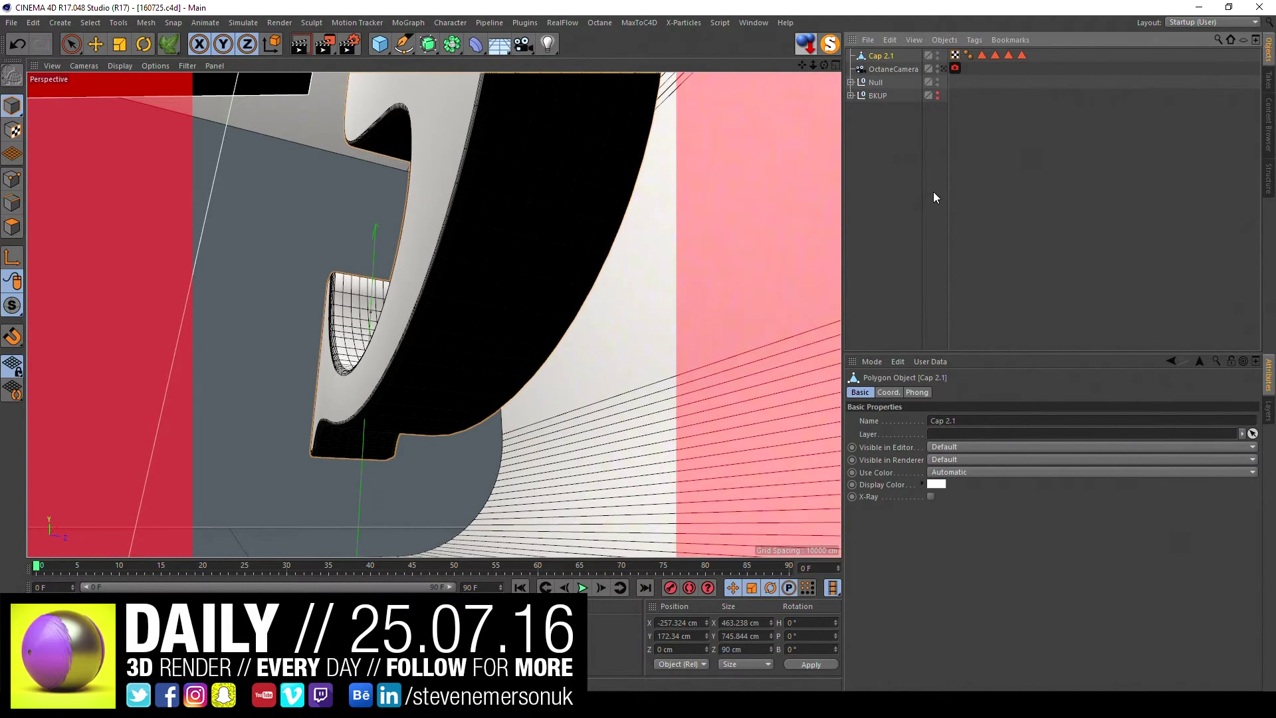
# - Reselect Cap 2.1 and orbit out to view the whole S and its cap
pyautogui.click(933, 191)
pyautogui.click(861, 56)
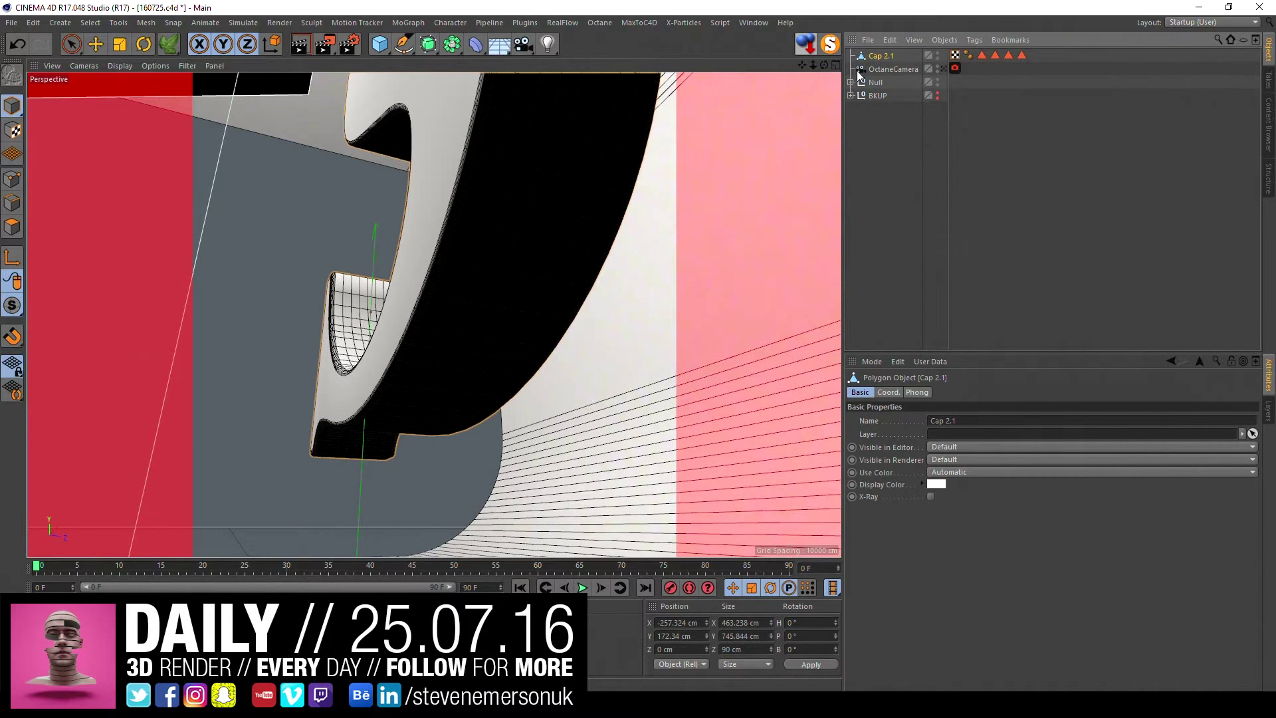
pyautogui.moveTo(395, 215)
pyautogui.keyDown('alt'); pyautogui.mouseDown()
pyautogui.moveTo(588, 301)
pyautogui.moveTo(404, 270)
pyautogui.moveTo(512, 304)
pyautogui.moveTo(595, 354)
pyautogui.moveTo(480, 318)
pyautogui.moveTo(524, 253)
pyautogui.mouseUp(); pyautogui.keyUp('alt')
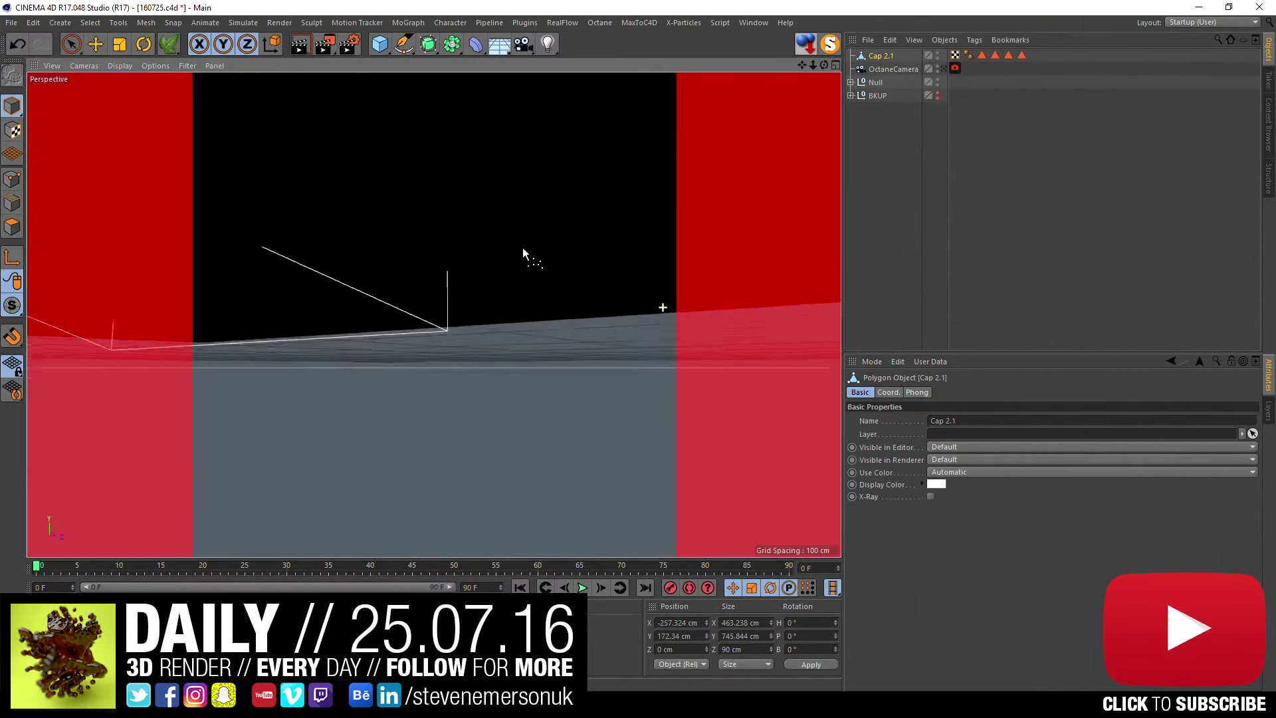
pyautogui.moveTo(408, 228)
pyautogui.keyDown('alt'); pyautogui.mouseDown()
pyautogui.moveTo(454, 345)
pyautogui.moveTo(380, 331)
pyautogui.moveTo(404, 393)
pyautogui.moveTo(467, 417)
pyautogui.moveTo(441, 437)
pyautogui.moveTo(470, 392)
pyautogui.moveTo(473, 469)
pyautogui.moveTo(434, 437)
pyautogui.mouseUp(); pyautogui.keyUp('alt')
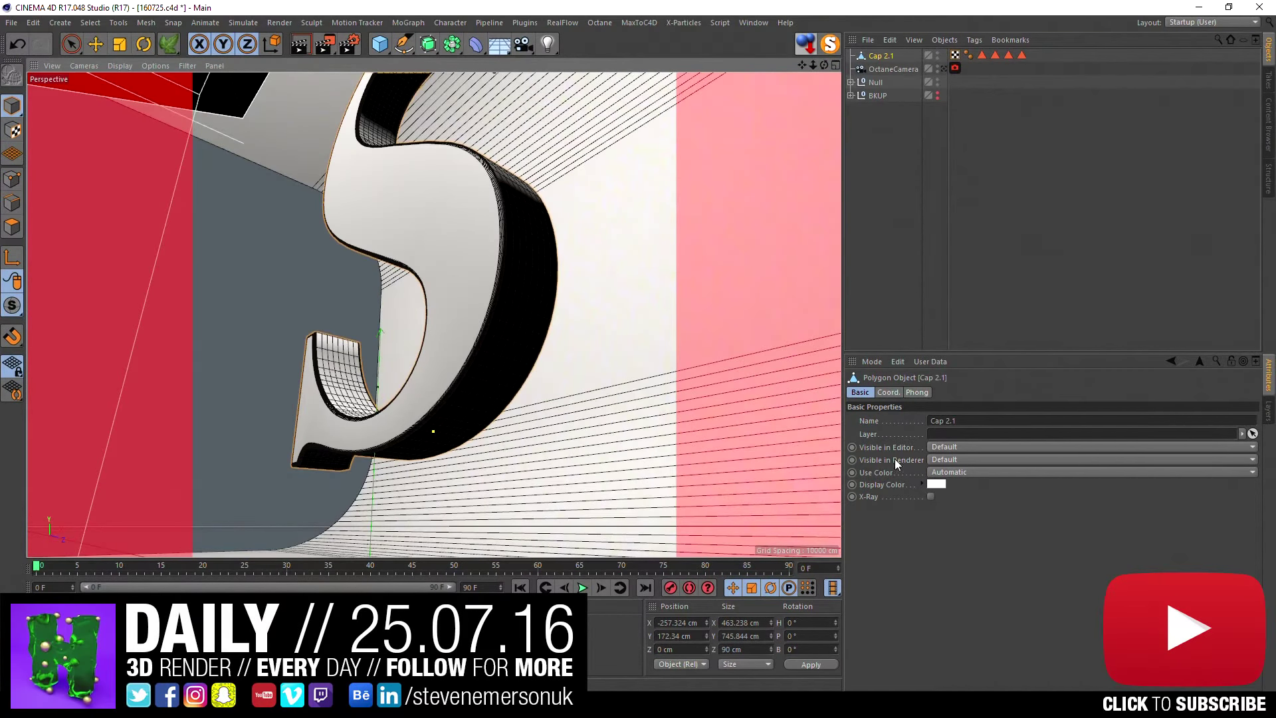
# - Grow ivy on the S briefly, stop it, and ungrow the strands
pyautogui.click(169, 45)
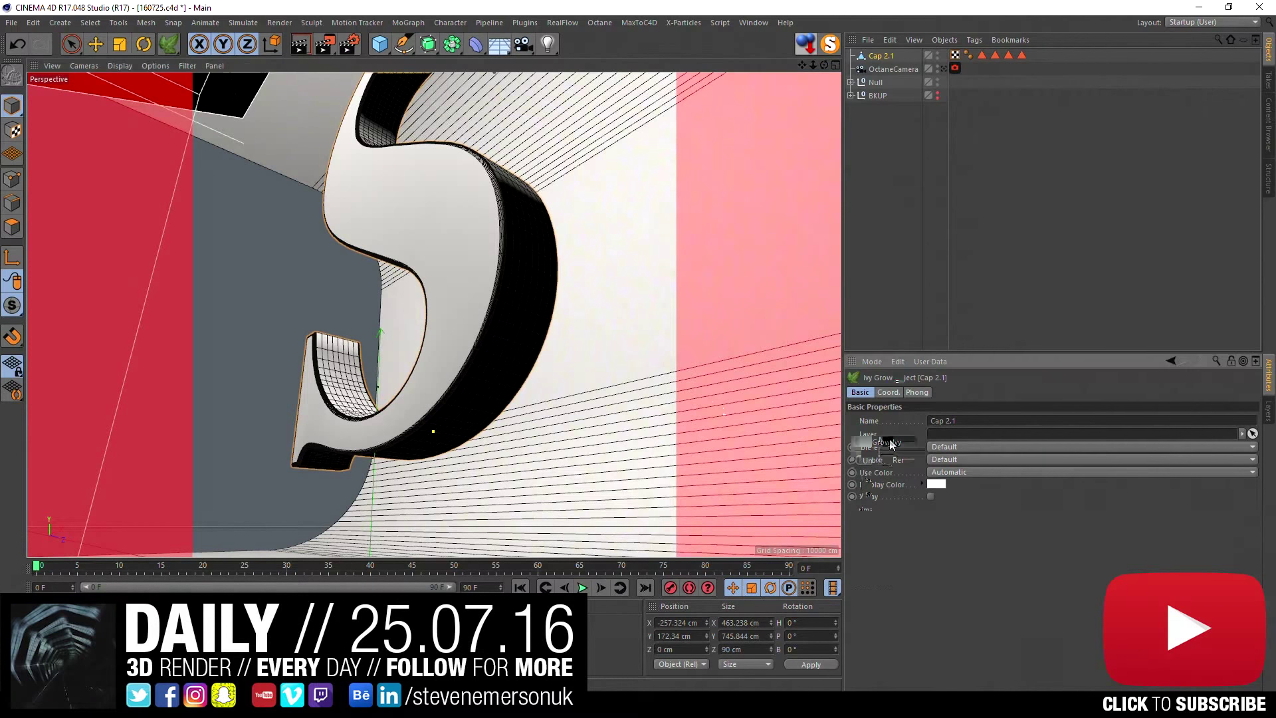
pyautogui.click(889, 441)
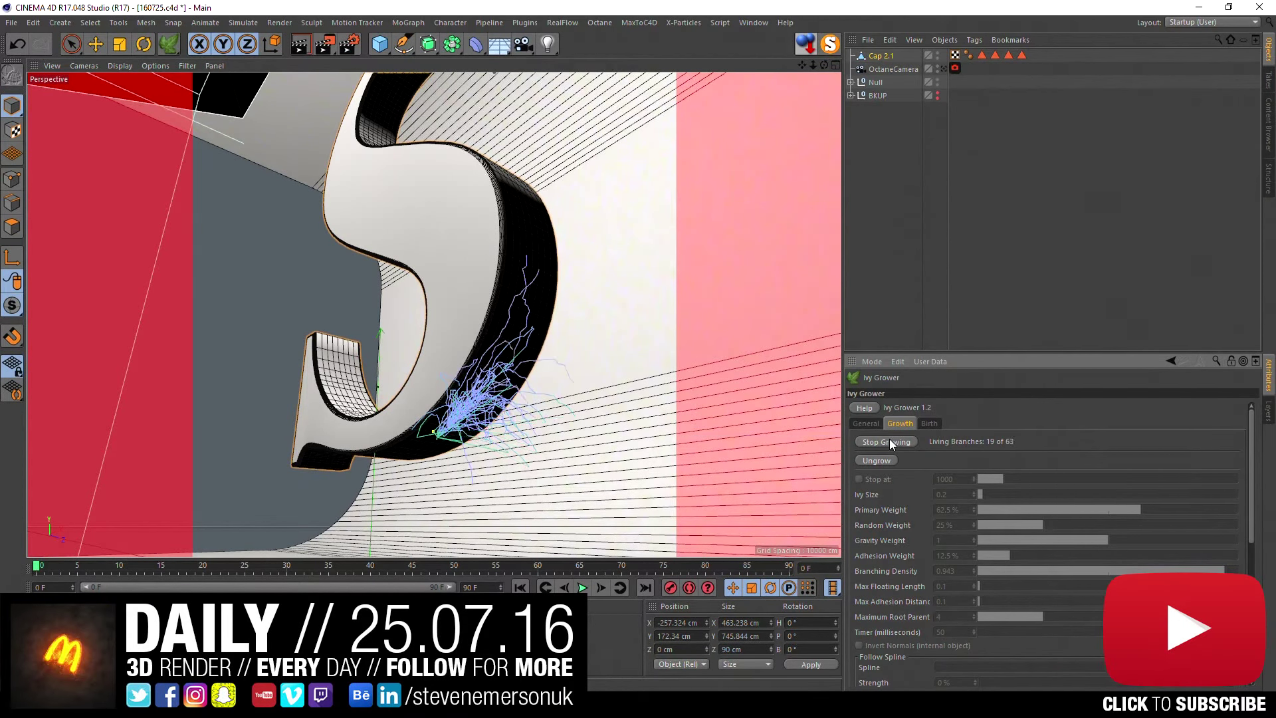
pyautogui.click(890, 440)
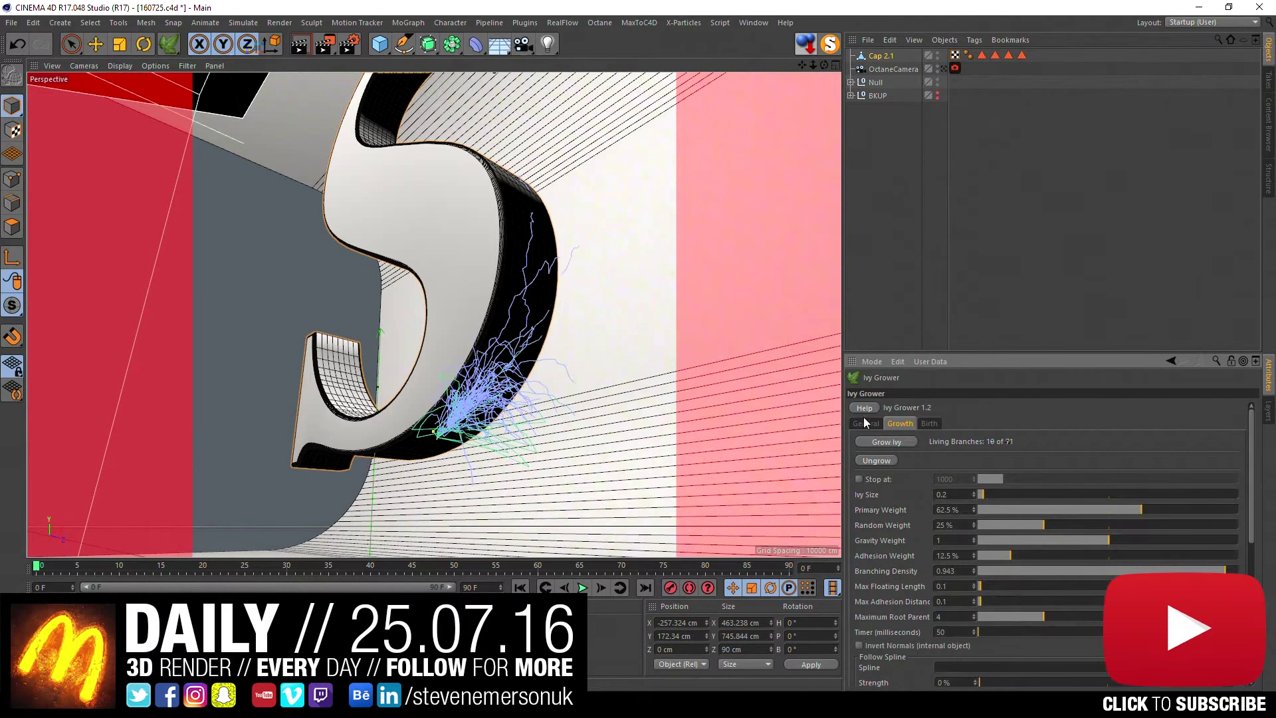
pyautogui.click(888, 460)
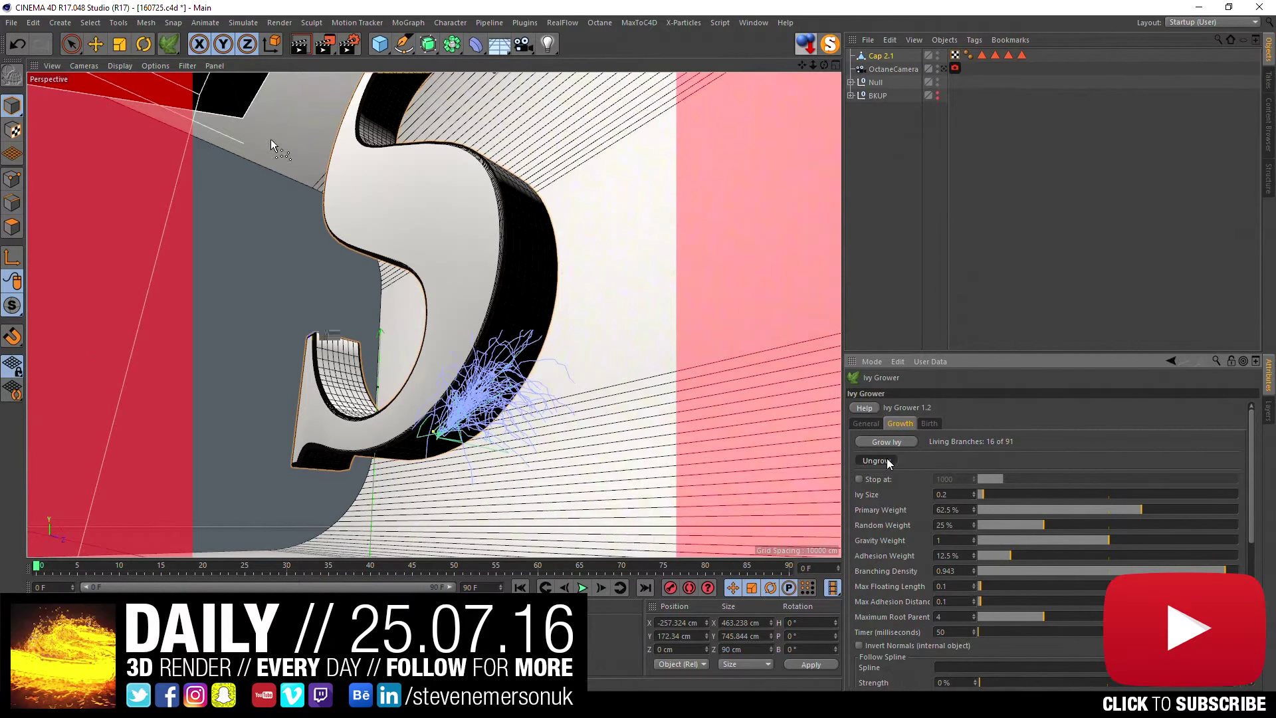
# - Switch to Live Selection in Polygons mode and paint across the S cap, undoing the change
pyautogui.click(71, 44)
pyautogui.click(12, 226)
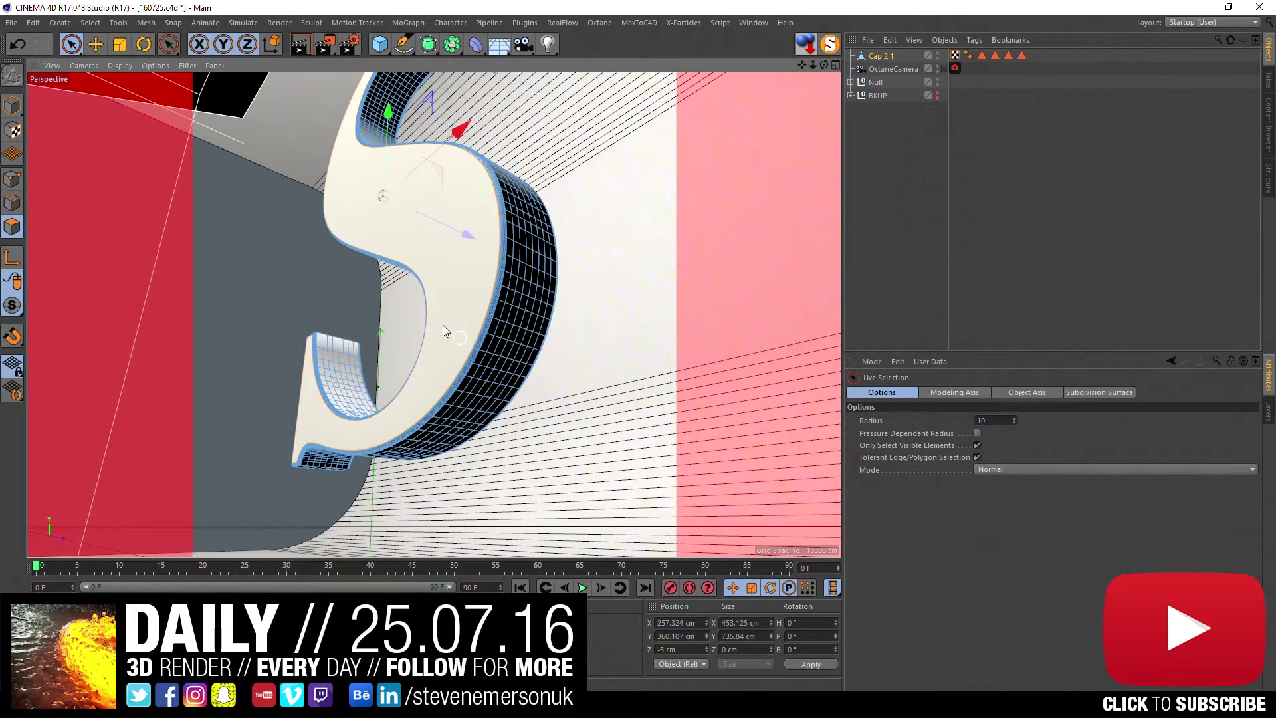
pyautogui.moveTo(445, 224); pyautogui.dragTo(250, 203)
pyautogui.hotkey('ctrl', 'z')
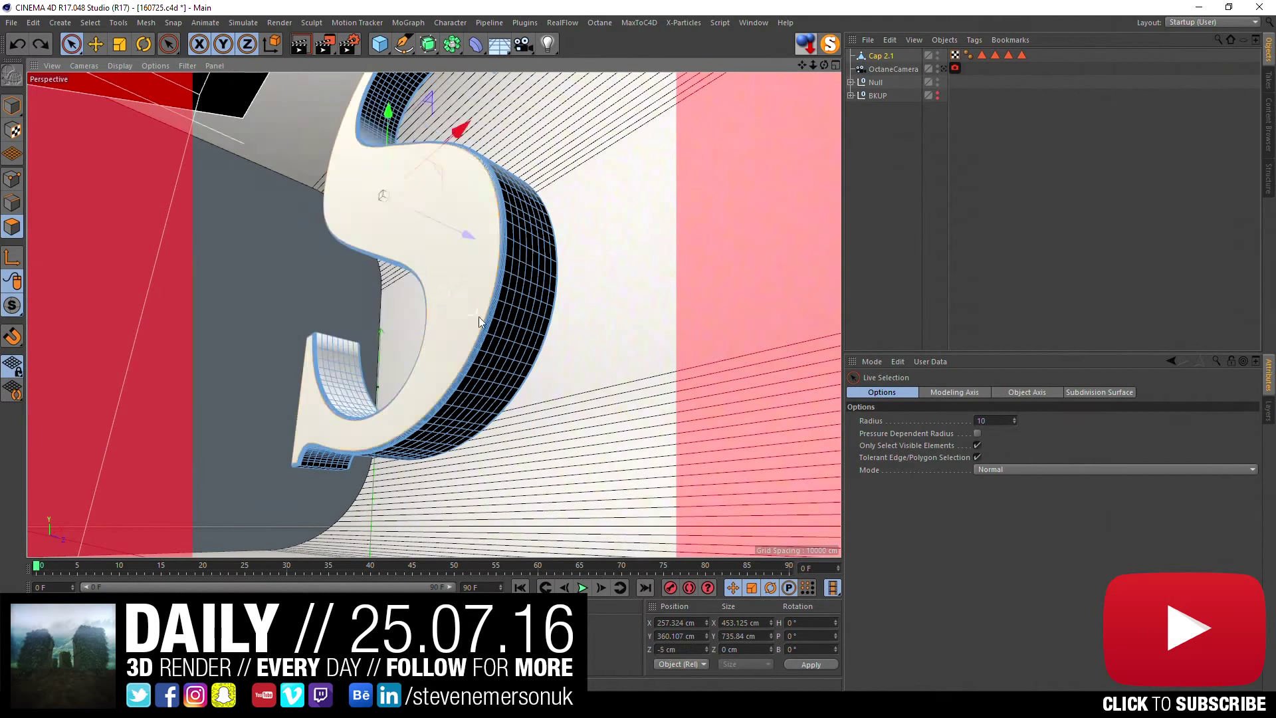
# - Select the S's front cap face and shrink it with the Scale tool
pyautogui.click(472, 241)
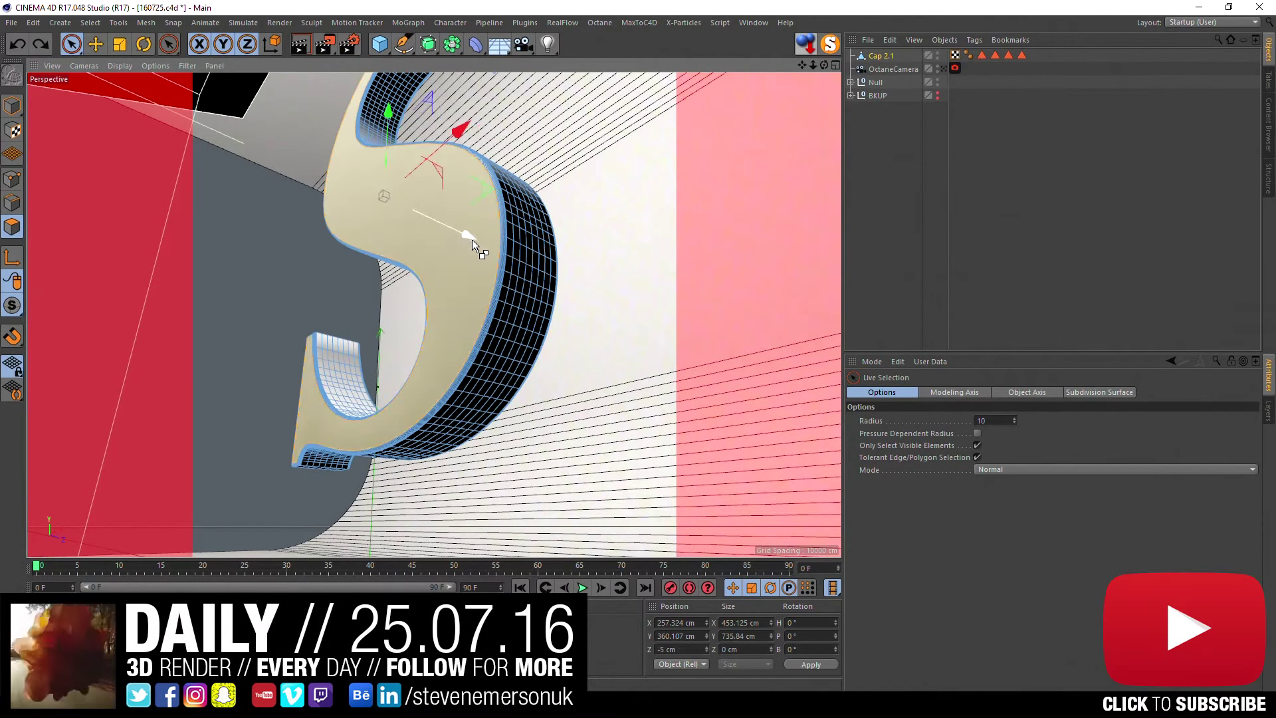
pyautogui.hotkey('ctrl', 'z')
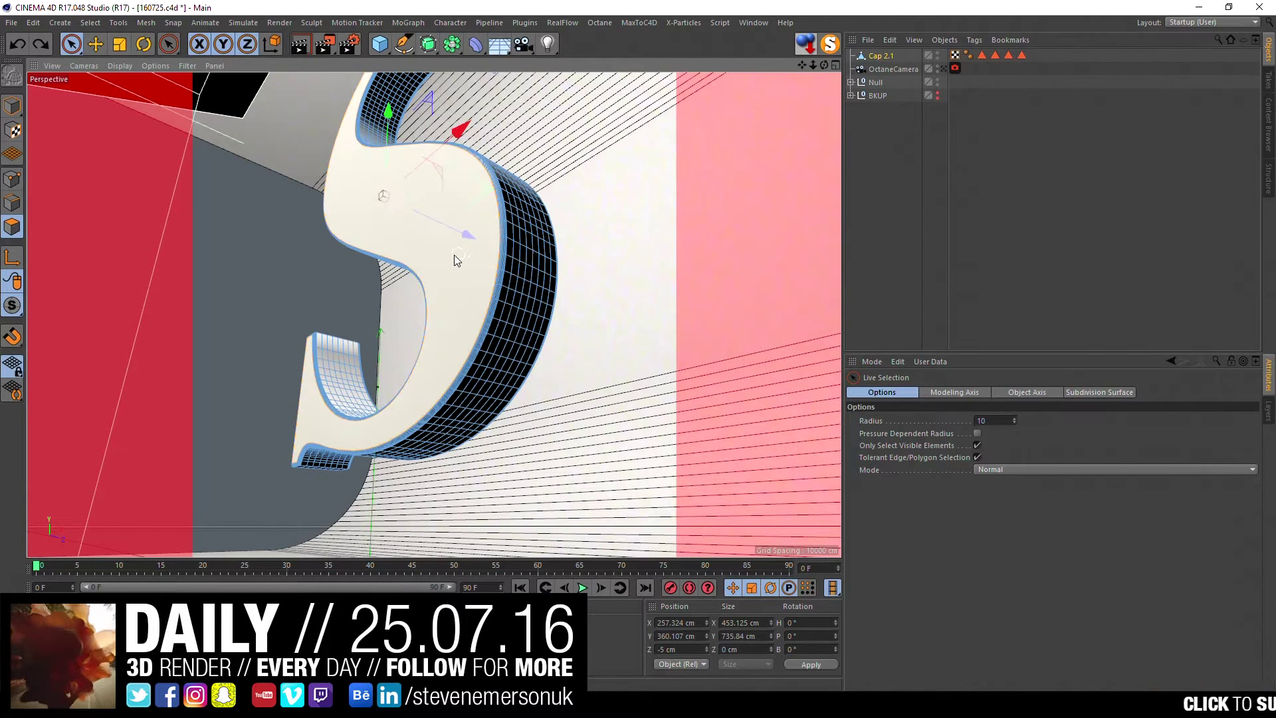
pyautogui.click(454, 254)
pyautogui.moveTo(437, 288)
pyautogui.keyDown('alt'); pyautogui.mouseDown()
pyautogui.moveTo(493, 335)
pyautogui.moveTo(465, 313)
pyautogui.mouseUp(); pyautogui.keyUp('alt')
pyautogui.click(119, 43)
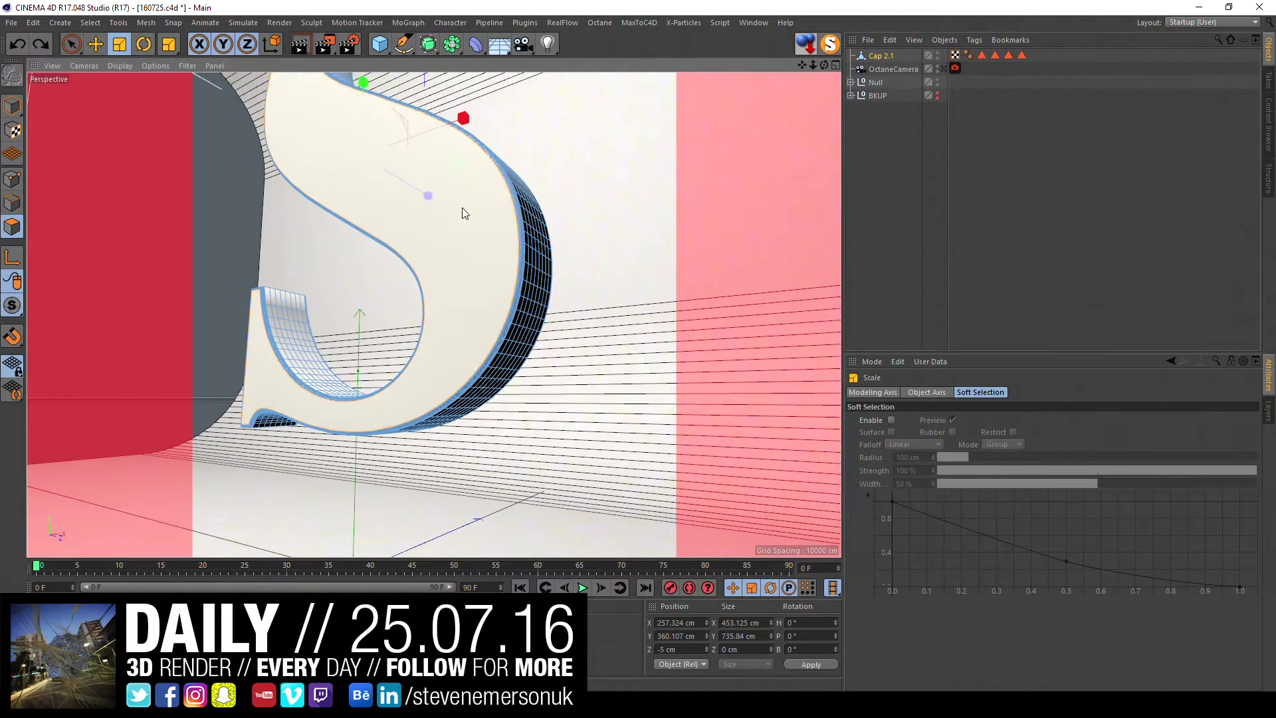
pyautogui.keyDown('alt'); pyautogui.moveTo(464, 213); pyautogui.dragTo(438, 167); pyautogui.keyUp('alt')
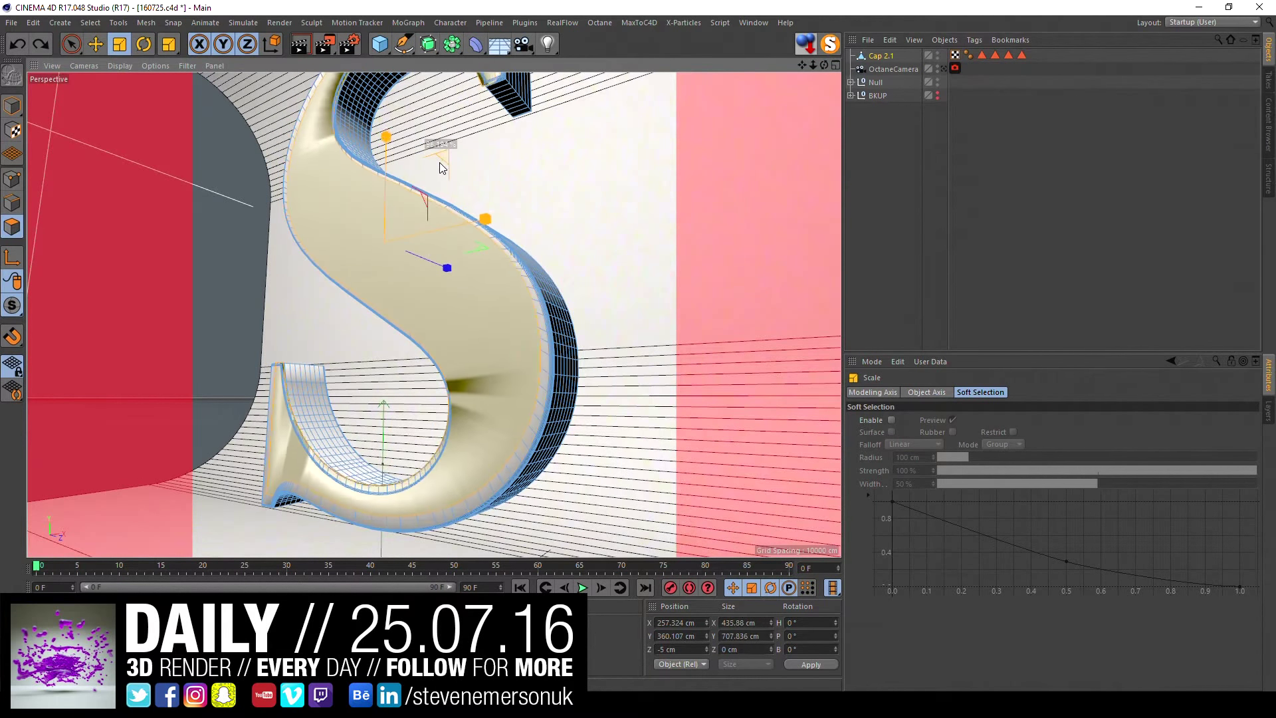
pyautogui.moveTo(440, 167)
pyautogui.mouseDown()
pyautogui.moveTo(443, 185)
pyautogui.moveTo(381, 211)
pyautogui.mouseUp()
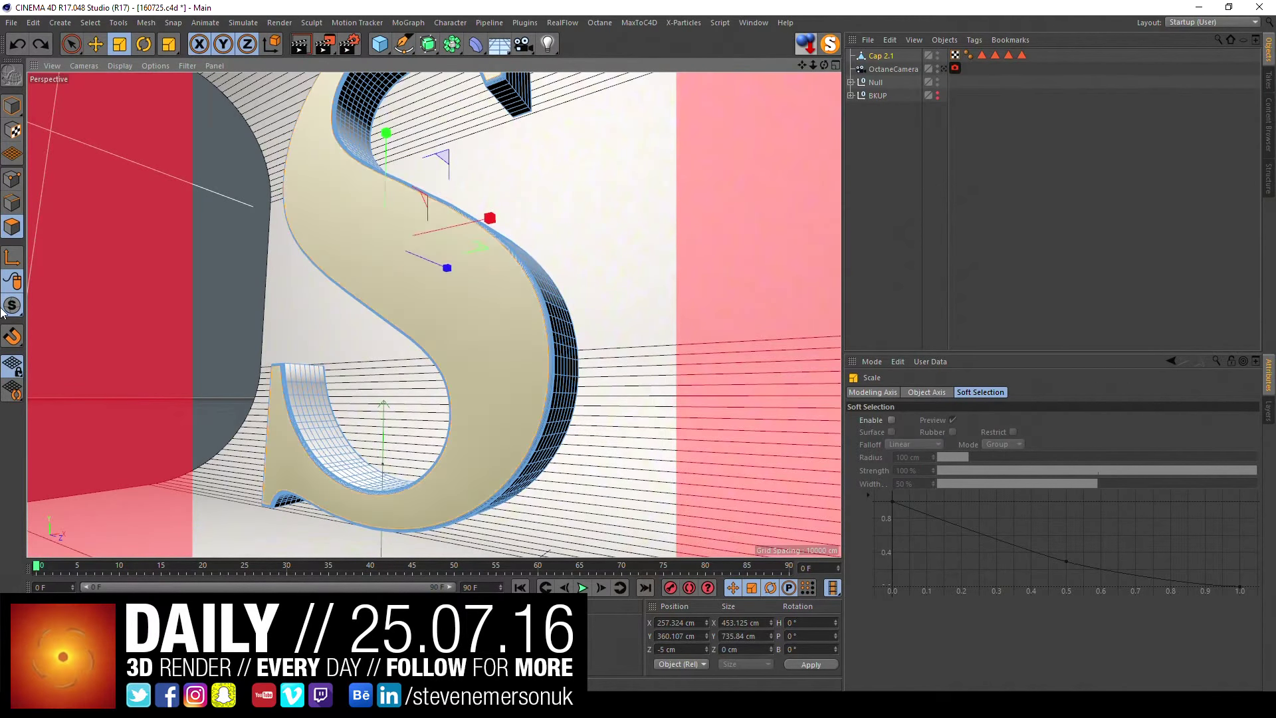
# - Inspect rim edges in Edges mode, then return to Model mode with Cap 2.1 selected
pyautogui.press('Return')
pyautogui.click(371, 305)
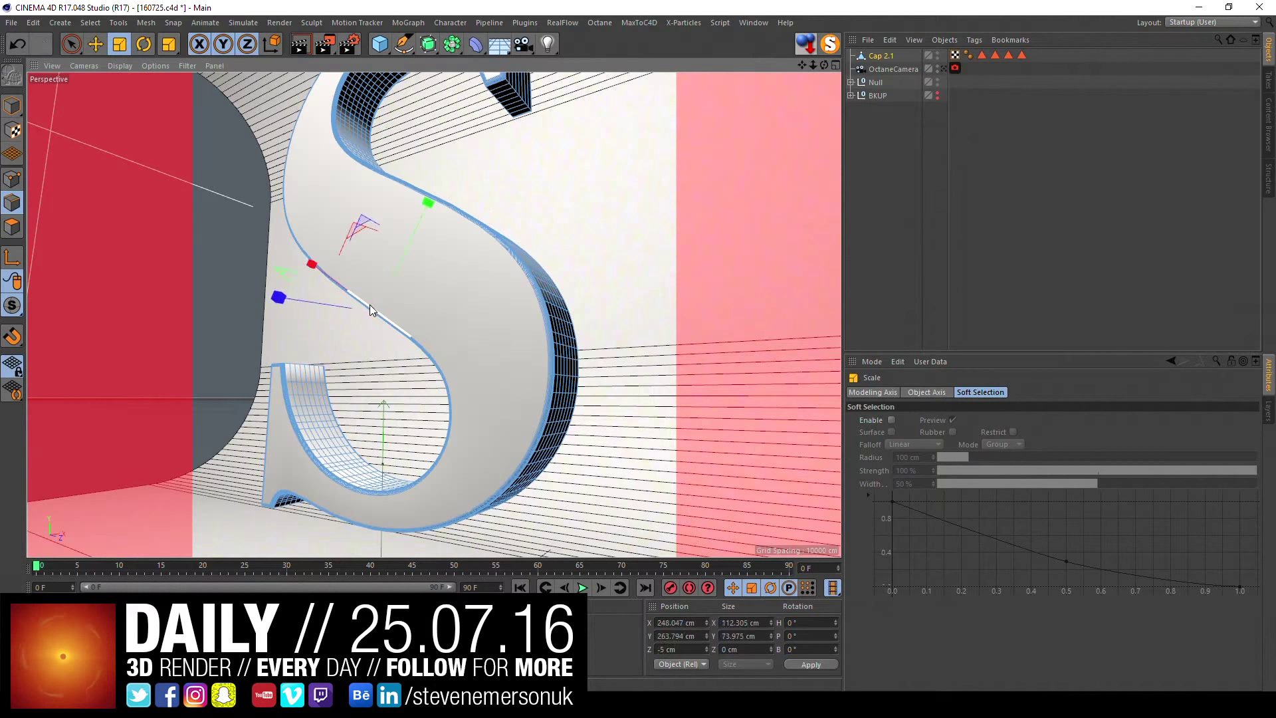
pyautogui.click(529, 336)
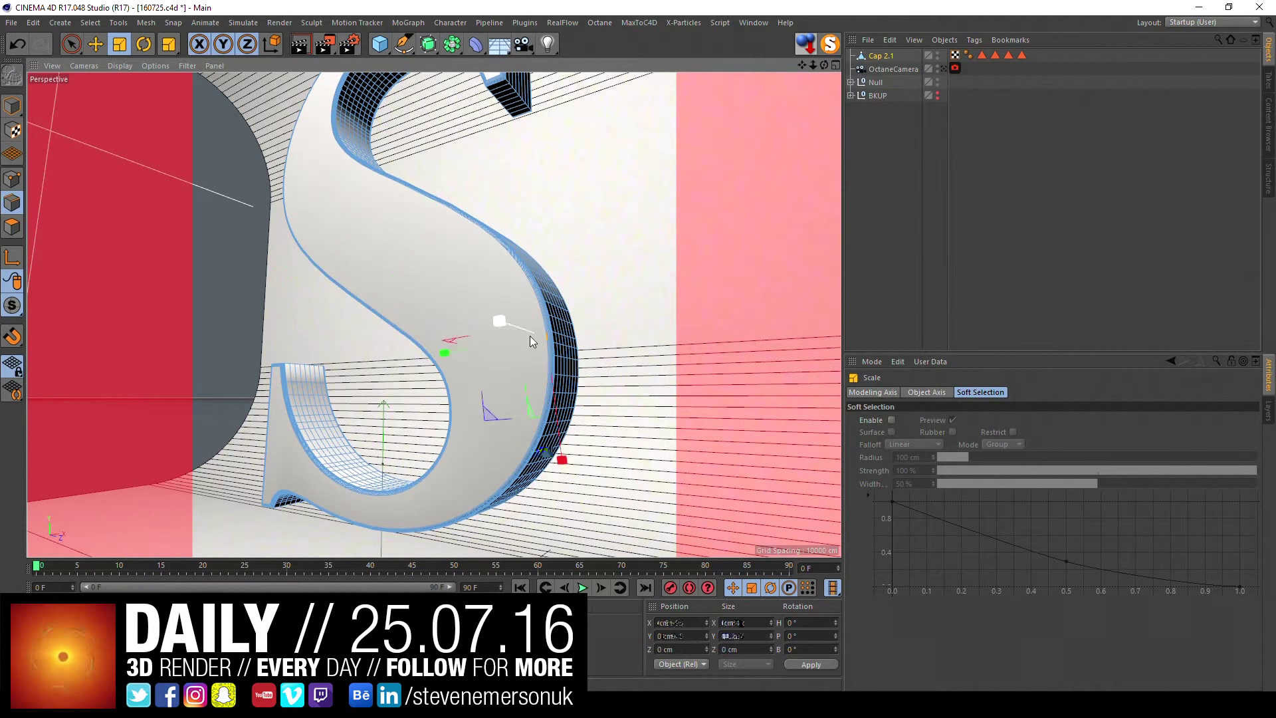
pyautogui.click(674, 284)
pyautogui.click(12, 106)
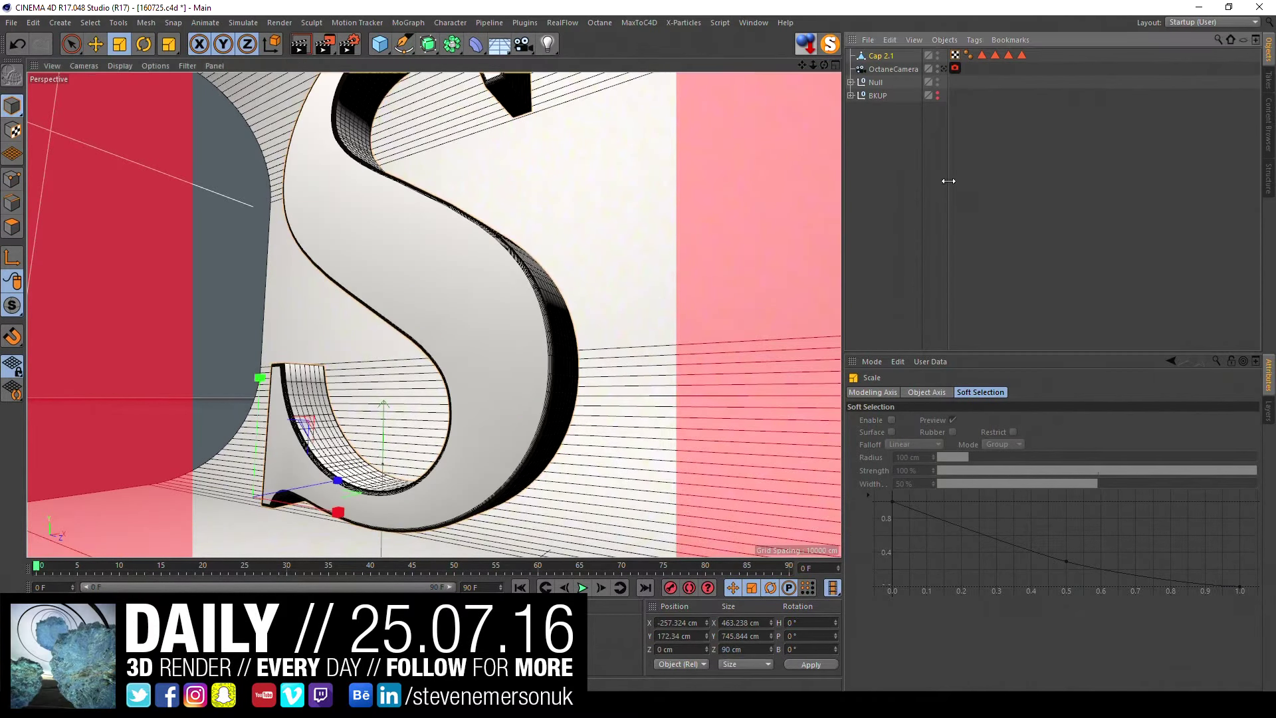
pyautogui.click(875, 81)
pyautogui.click(876, 57)
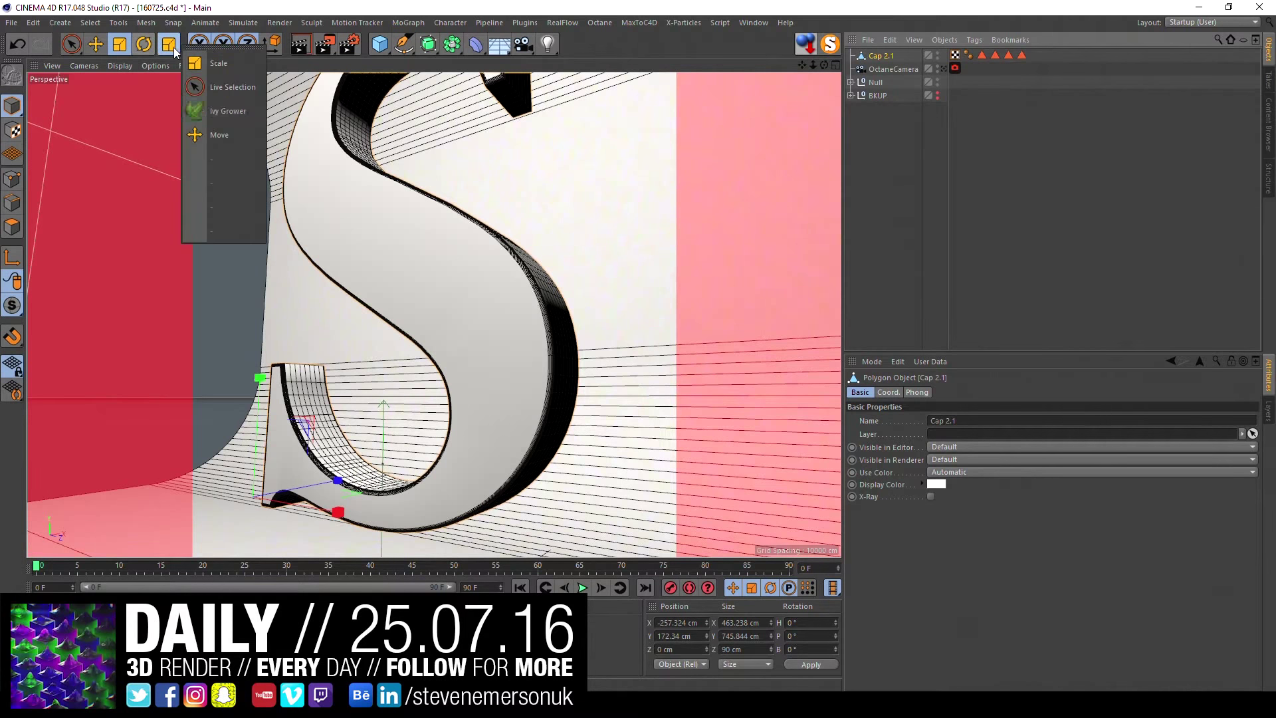
# - Grow ivy with the Ivy Grower up the lower curve of the S
pyautogui.moveTo(160, 45); pyautogui.dragTo(213, 112)
pyautogui.moveTo(458, 250)
pyautogui.keyDown('alt'); pyautogui.mouseDown()
pyautogui.moveTo(415, 374)
pyautogui.moveTo(566, 415)
pyautogui.mouseUp(); pyautogui.keyUp('alt')
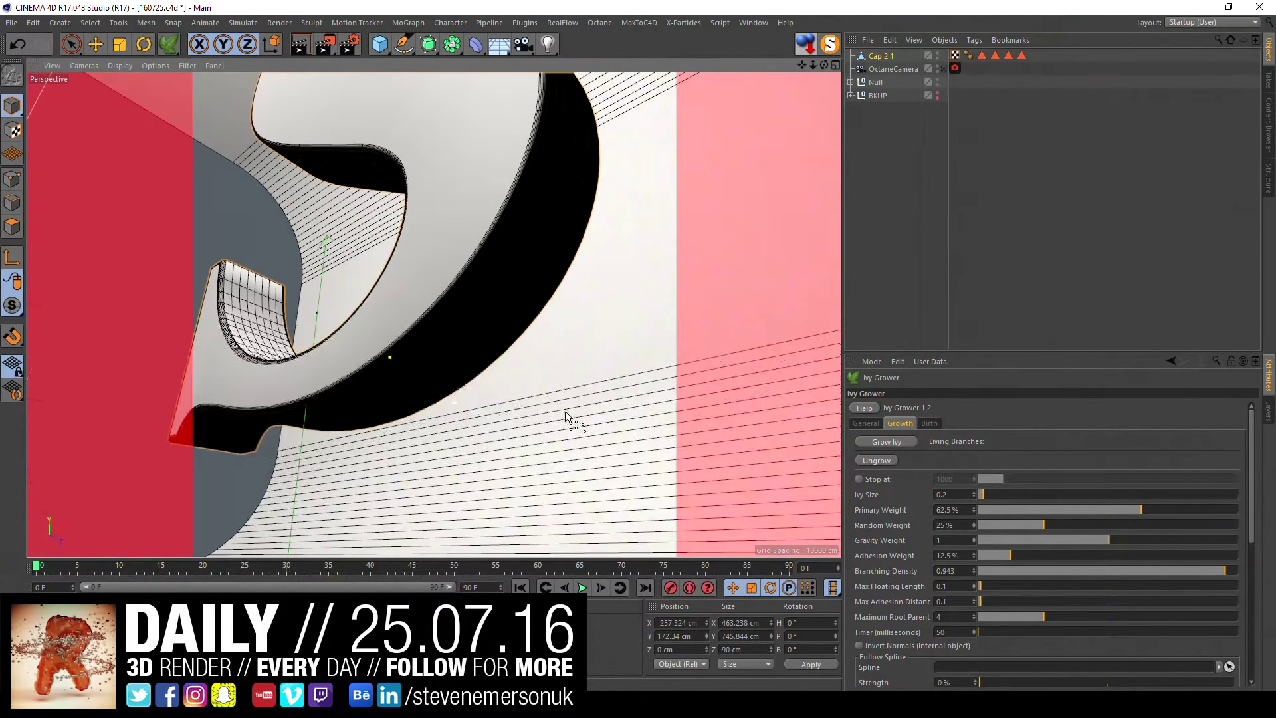
pyautogui.click(904, 441)
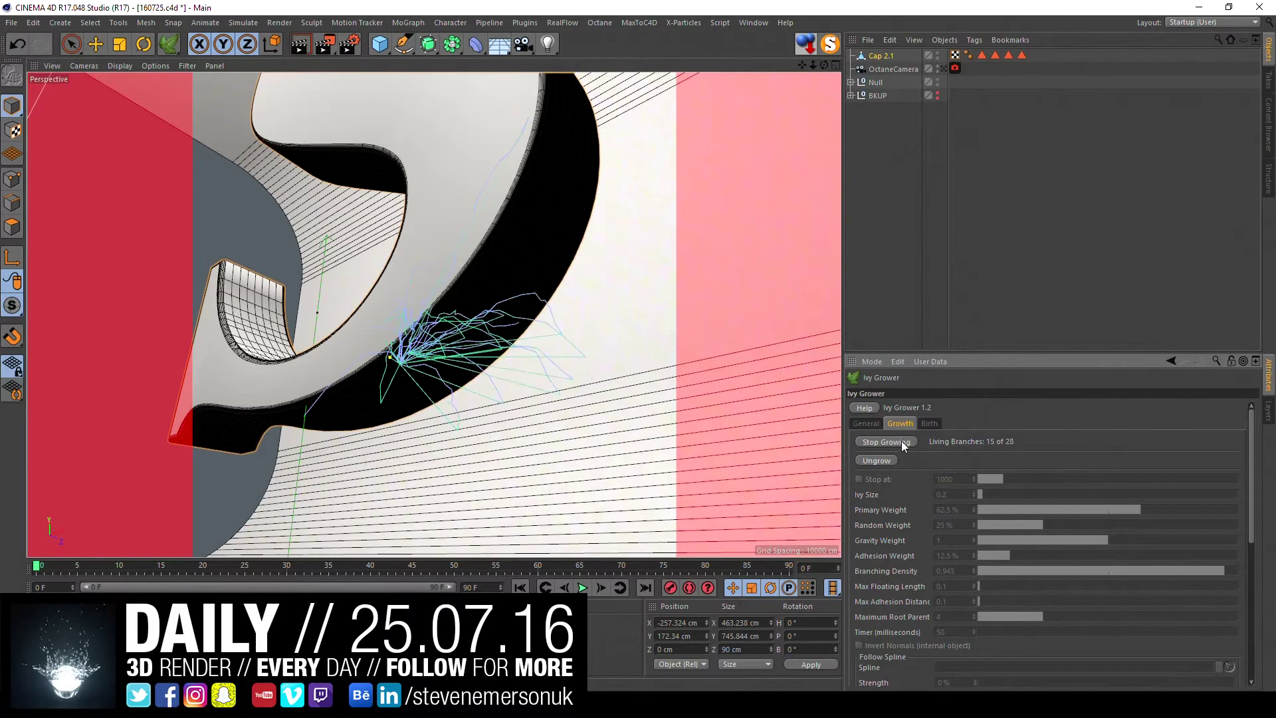
pyautogui.moveTo(430, 204)
pyautogui.keyDown('alt'); pyautogui.mouseDown()
pyautogui.moveTo(489, 251)
pyautogui.moveTo(479, 246)
pyautogui.mouseUp(); pyautogui.keyUp('alt')
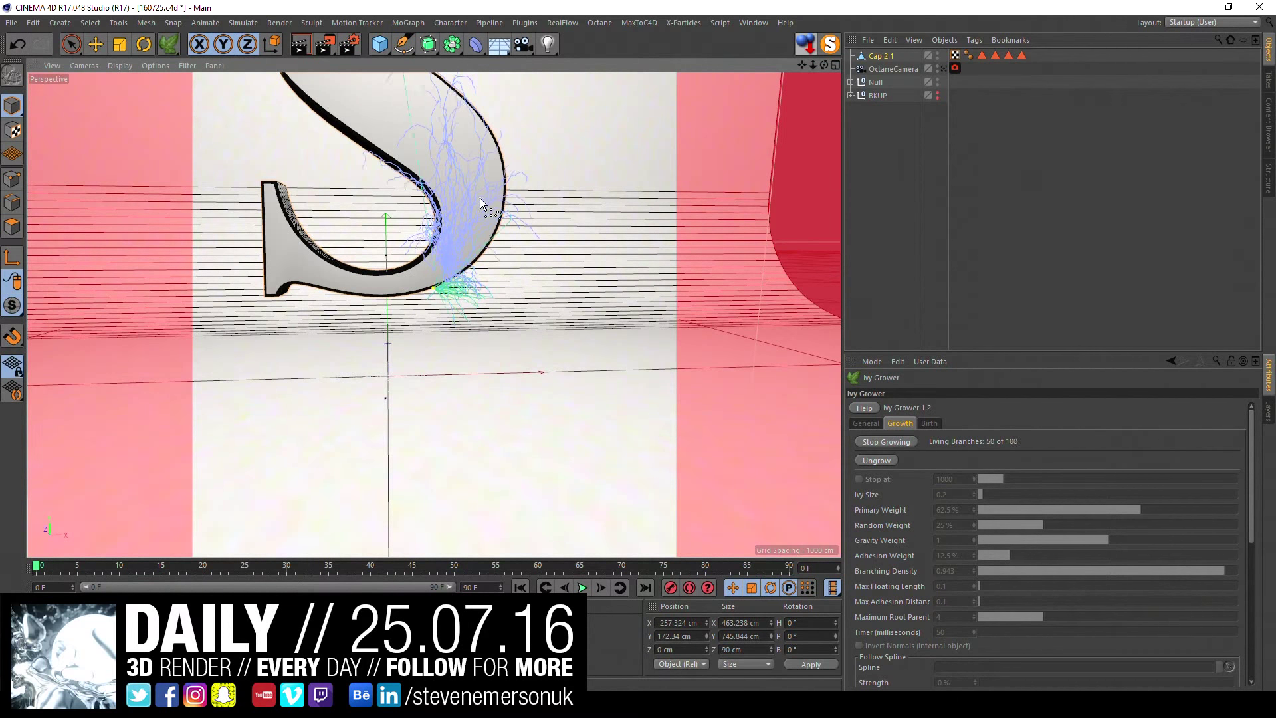
pyautogui.moveTo(480, 198)
pyautogui.keyDown('alt'); pyautogui.mouseDown()
pyautogui.moveTo(545, 238)
pyautogui.moveTo(408, 238)
pyautogui.moveTo(534, 360)
pyautogui.moveTo(560, 361)
pyautogui.mouseUp(); pyautogui.keyUp('alt')
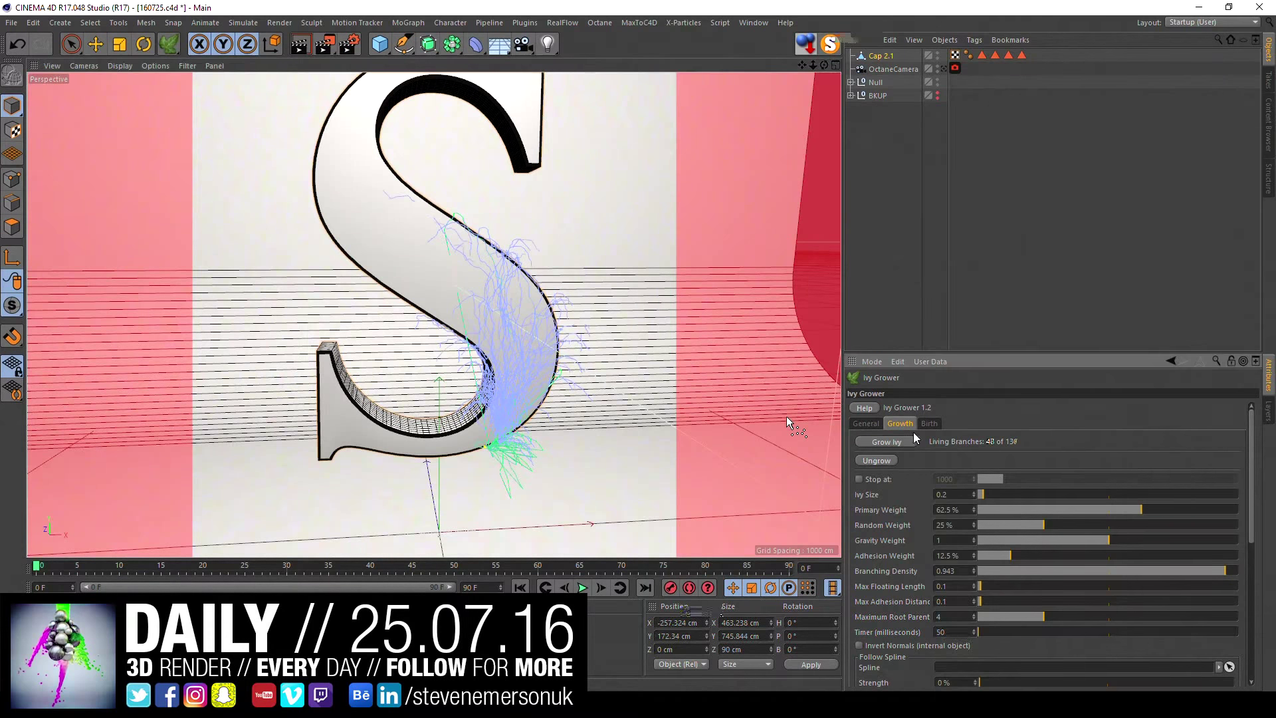
# - Give Birth to generate leaves on the grown ivy strands
pyautogui.click(929, 424)
pyautogui.click(891, 443)
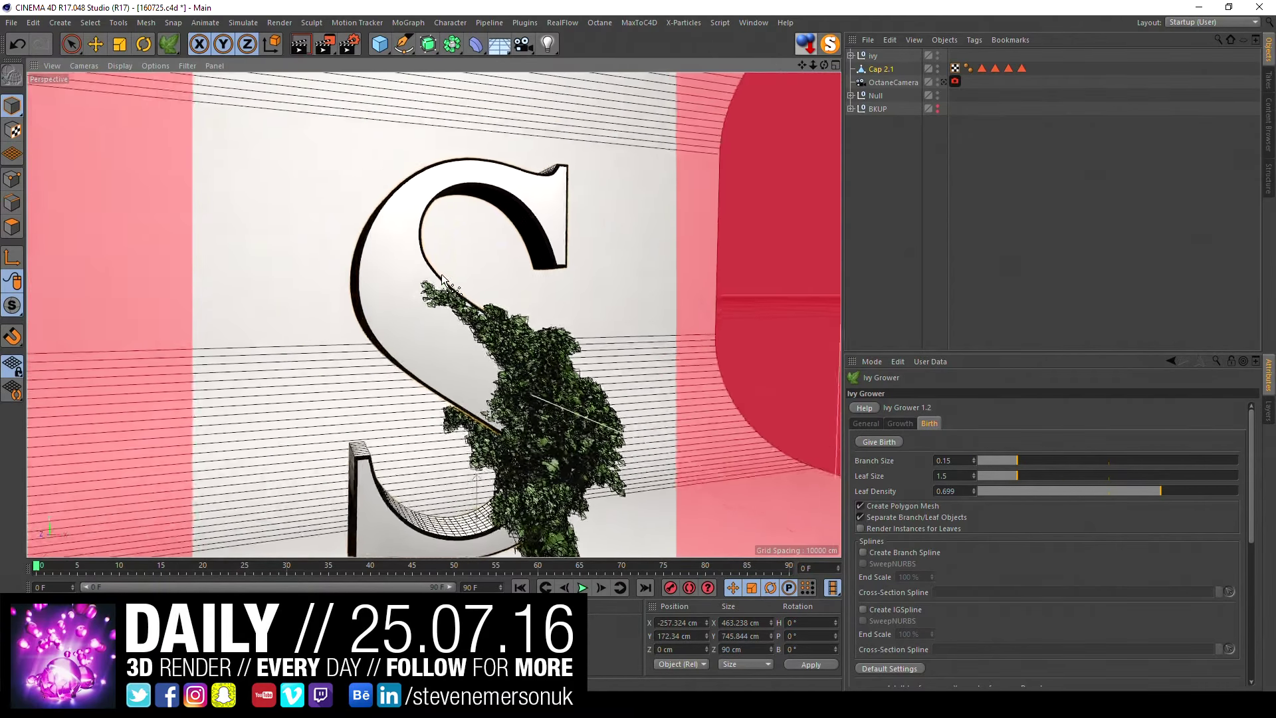
pyautogui.moveTo(443, 278)
pyautogui.keyDown('alt'); pyautogui.mouseDown()
pyautogui.moveTo(403, 269)
pyautogui.moveTo(512, 337)
pyautogui.moveTo(490, 308)
pyautogui.moveTo(536, 320)
pyautogui.moveTo(436, 273)
pyautogui.mouseUp(); pyautogui.keyUp('alt')
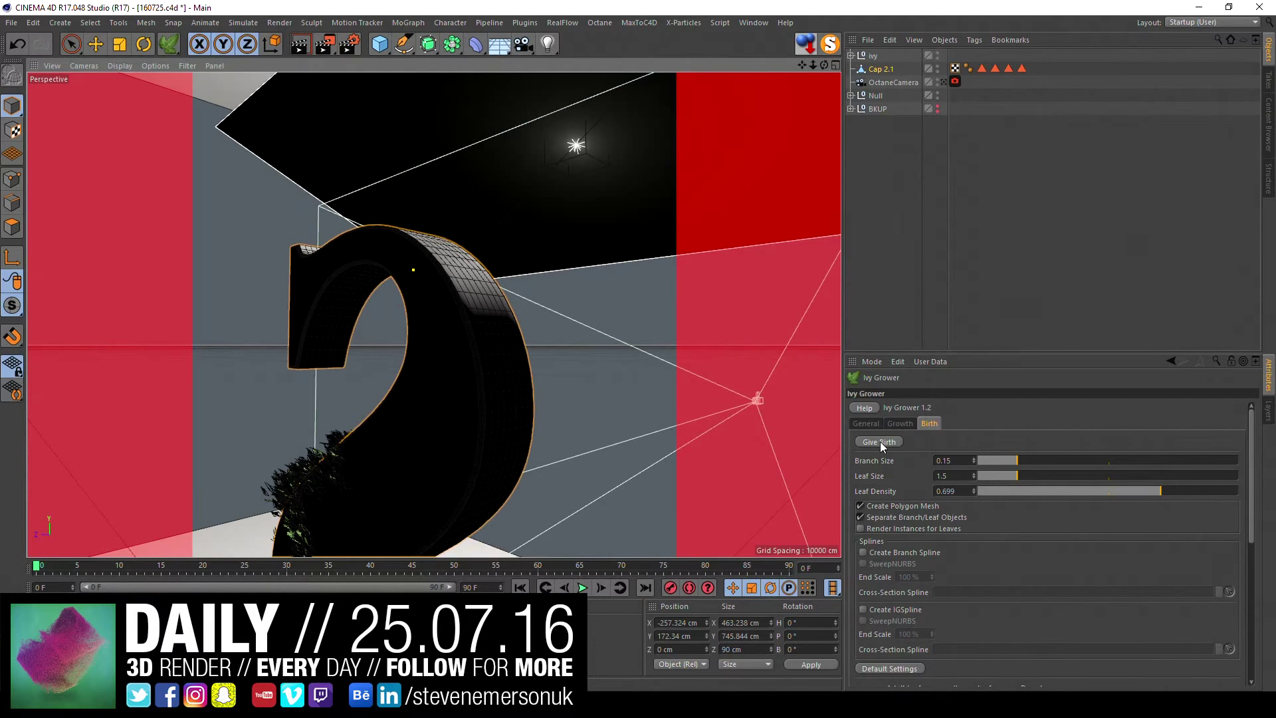
# - Grow and birth a second leafy ivy patch on the S's top, viewed through OctaneCamera
pyautogui.click(901, 423)
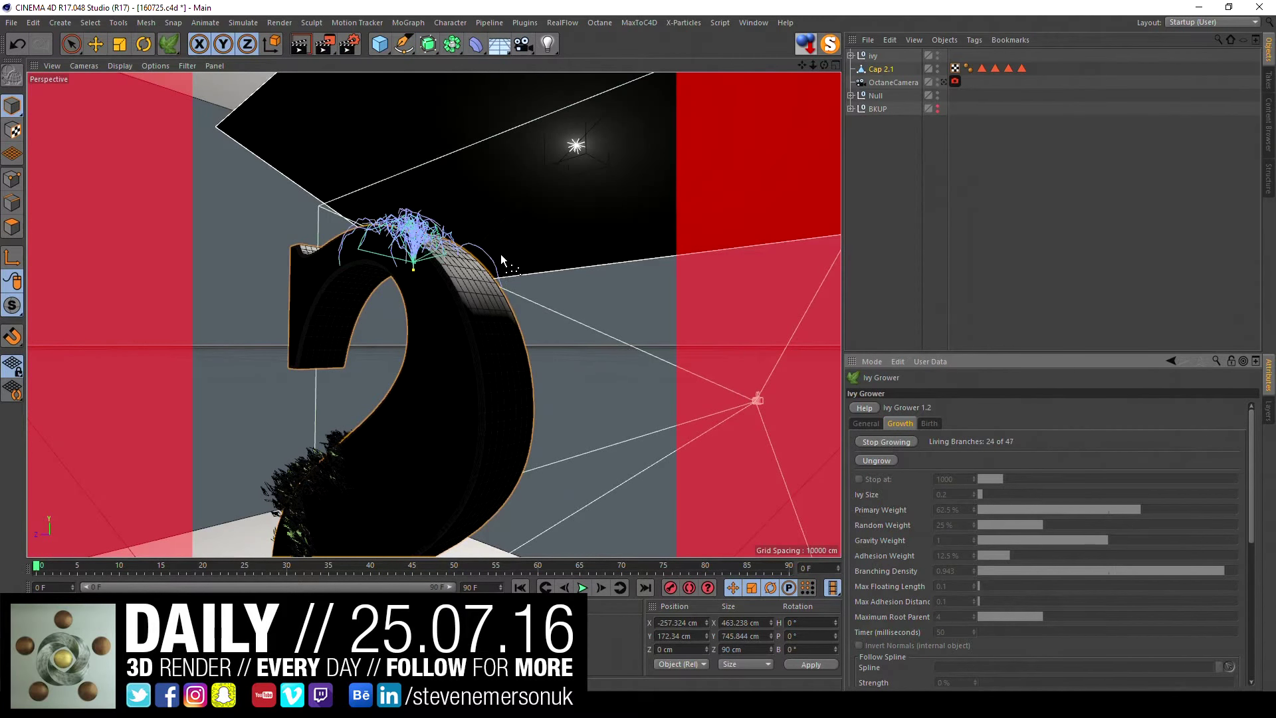
pyautogui.moveTo(501, 254)
pyautogui.keyDown('alt'); pyautogui.mouseDown()
pyautogui.moveTo(464, 290)
pyautogui.moveTo(384, 314)
pyautogui.moveTo(458, 326)
pyautogui.mouseUp(); pyautogui.keyUp('alt')
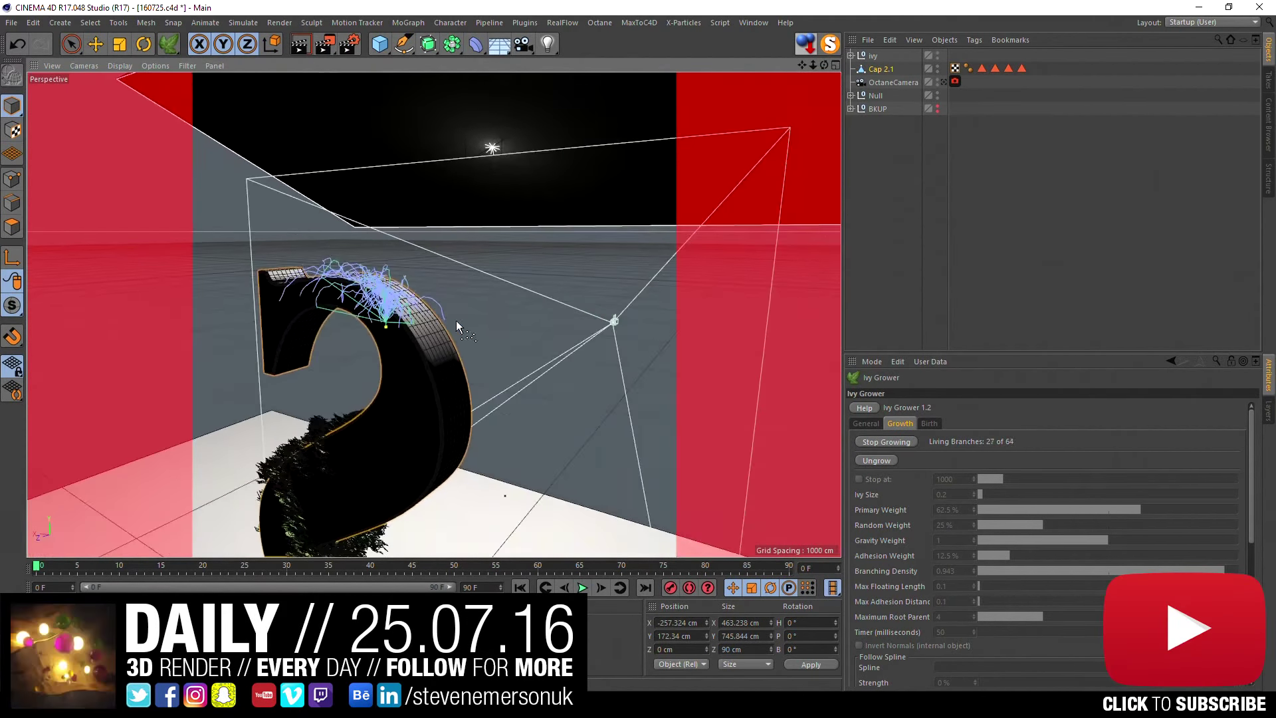
pyautogui.click(895, 441)
pyautogui.click(929, 424)
pyautogui.click(872, 442)
pyautogui.keyDown('alt'); pyautogui.moveTo(372, 301); pyautogui.dragTo(120, 282); pyautogui.keyUp('alt')
pyautogui.click(947, 97)
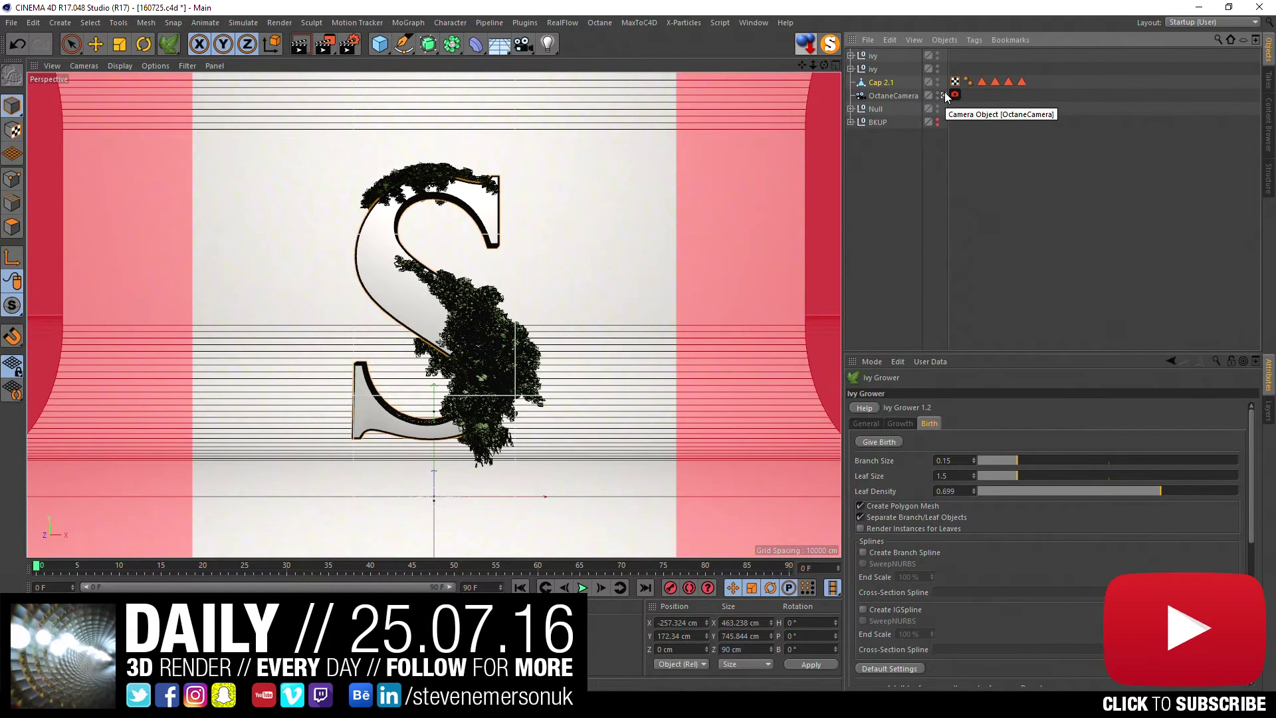
pyautogui.click(873, 69)
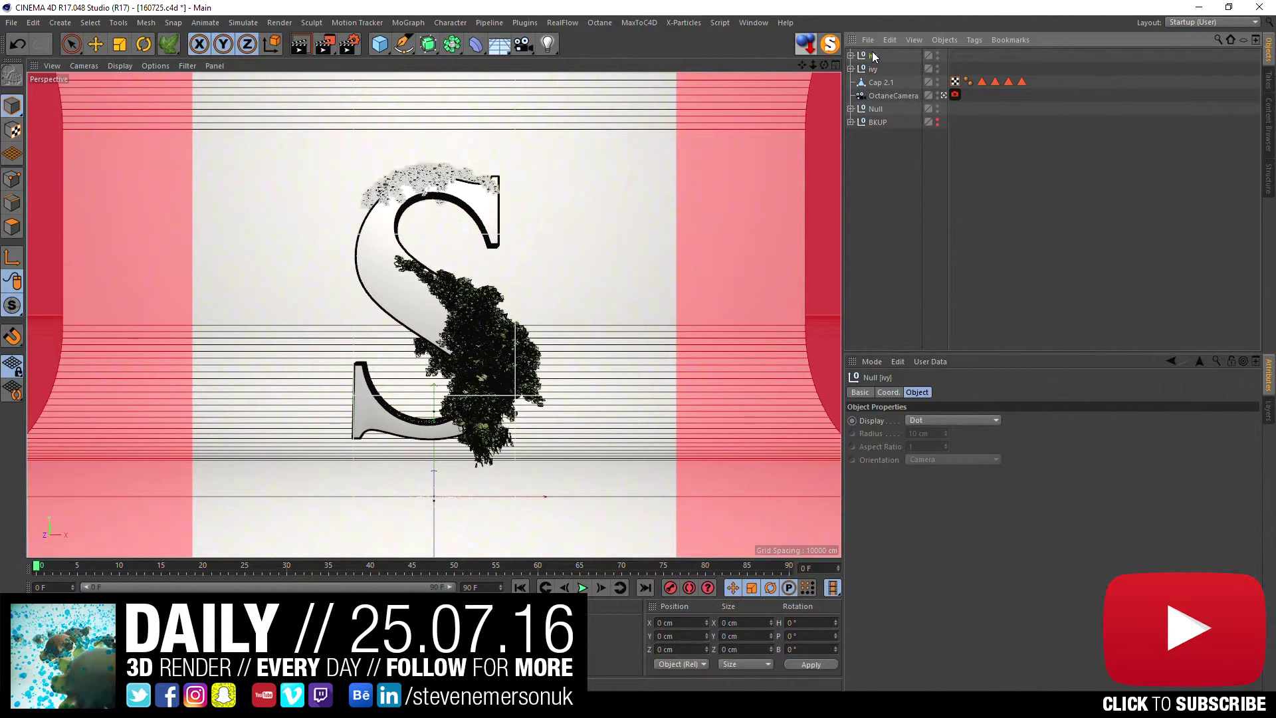
# - Regenerate the lower ivy's leaves at 0.679 density, then delete all three ivy objects
pyautogui.click(875, 70)
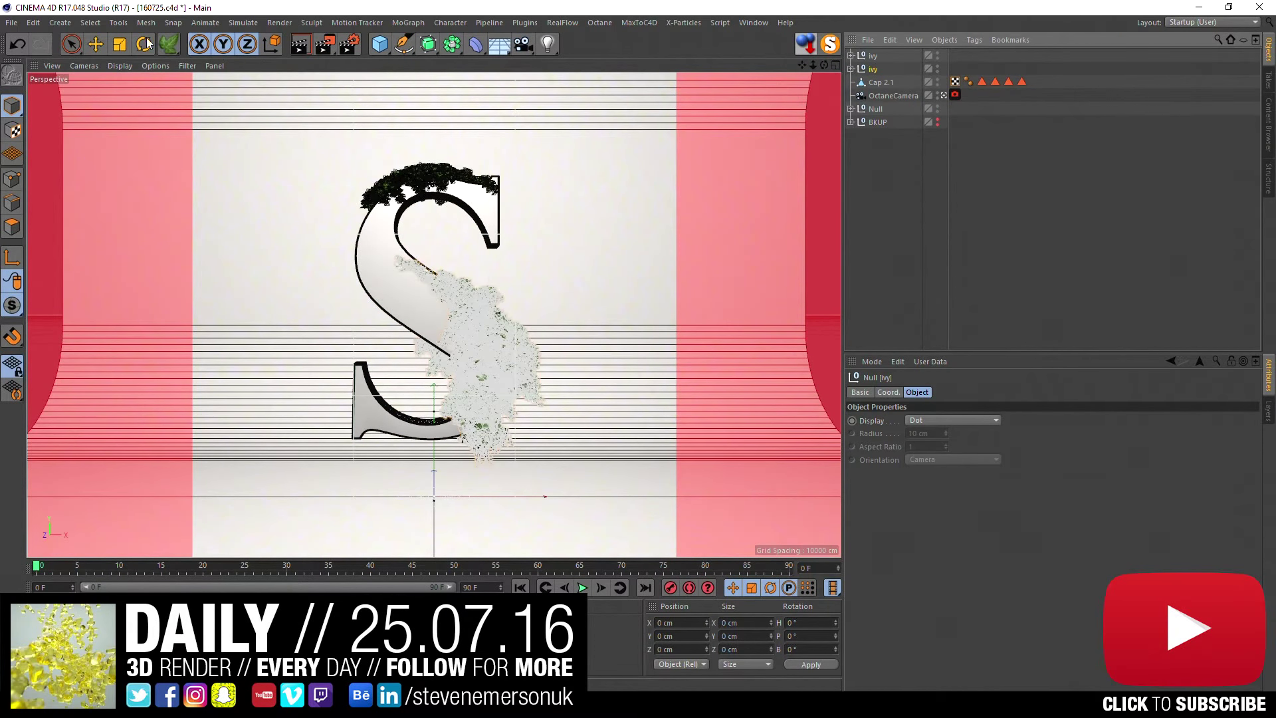
pyautogui.click(169, 44)
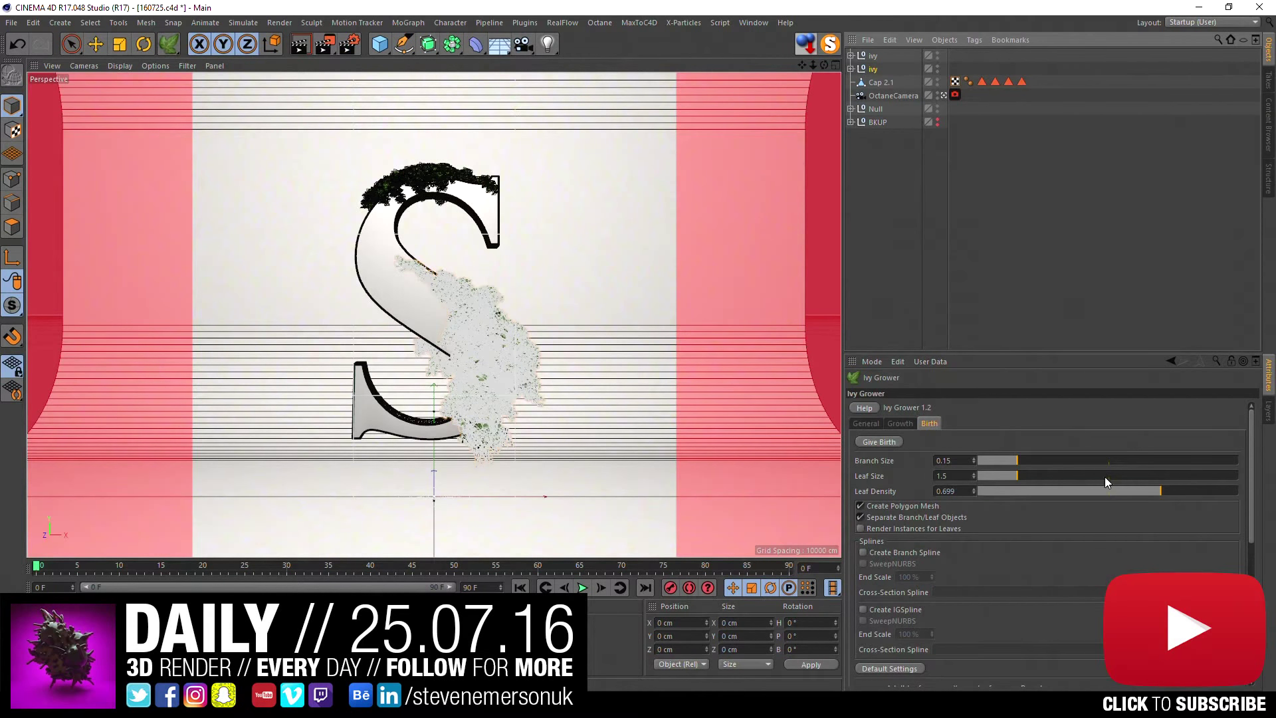
pyautogui.click(1155, 492)
pyautogui.click(872, 442)
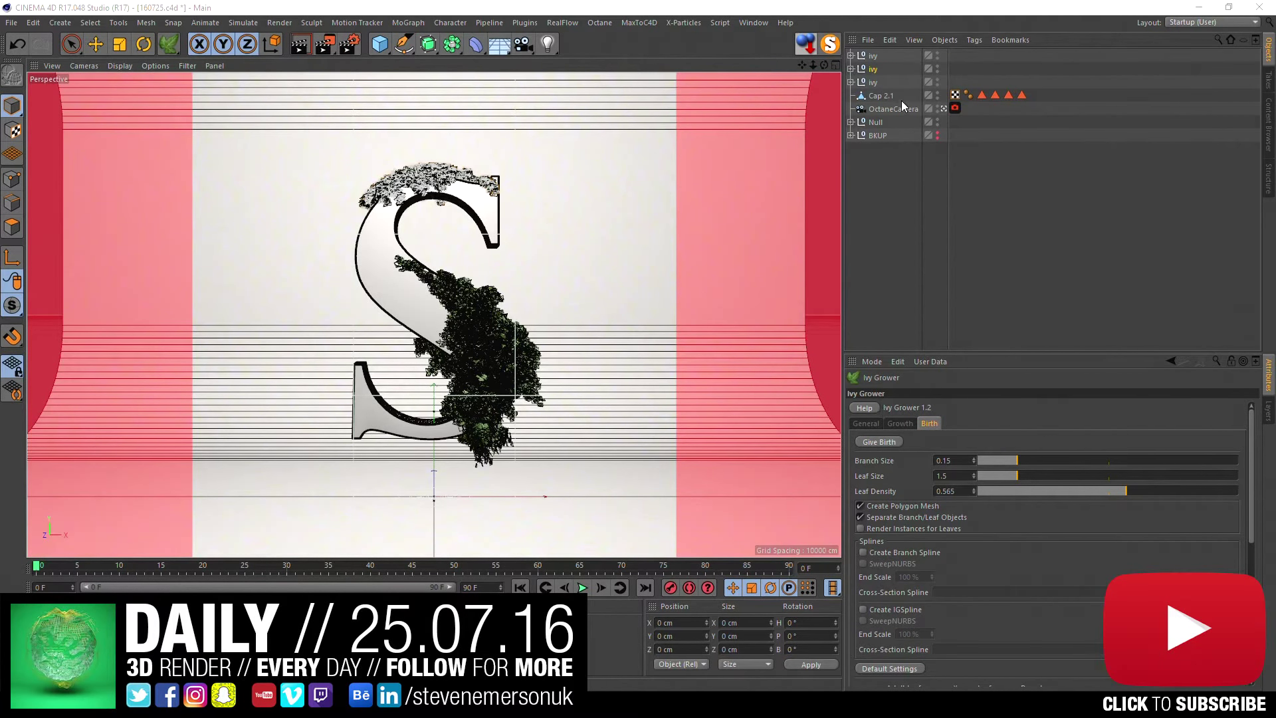
pyautogui.keyDown('shift'); pyautogui.click(879, 82); pyautogui.keyUp('shift')
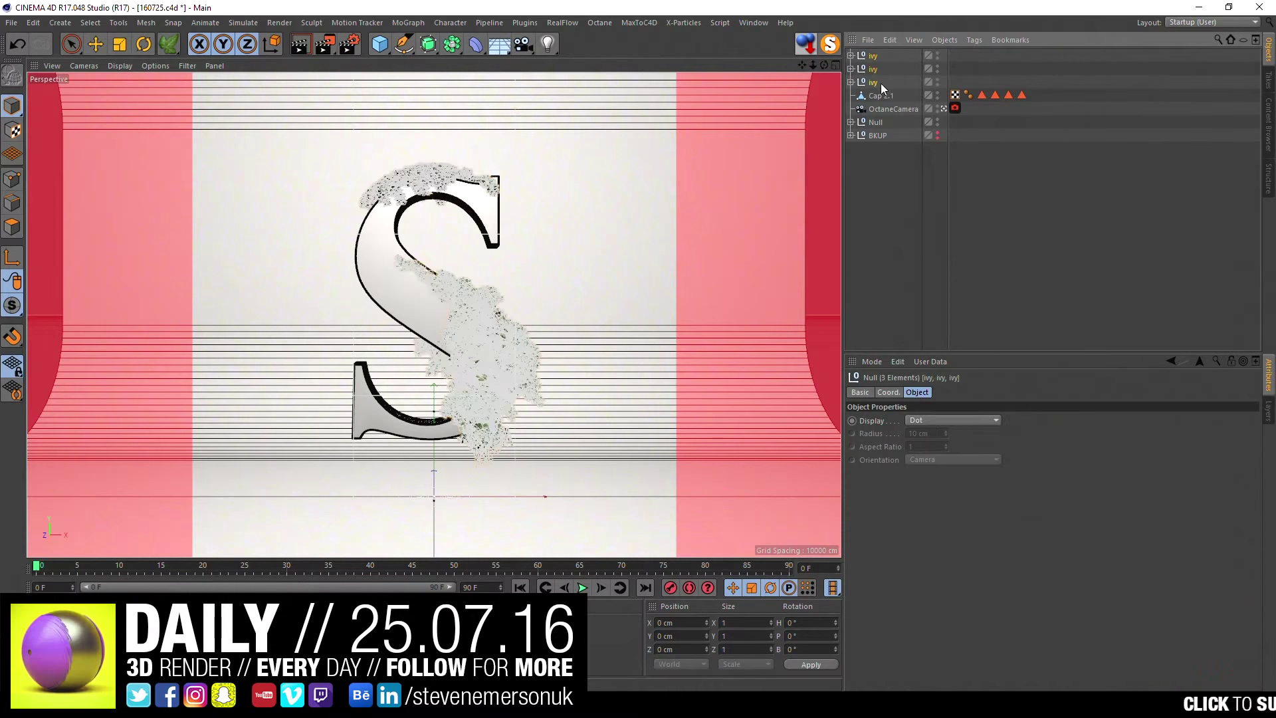
pyautogui.press('Delete')
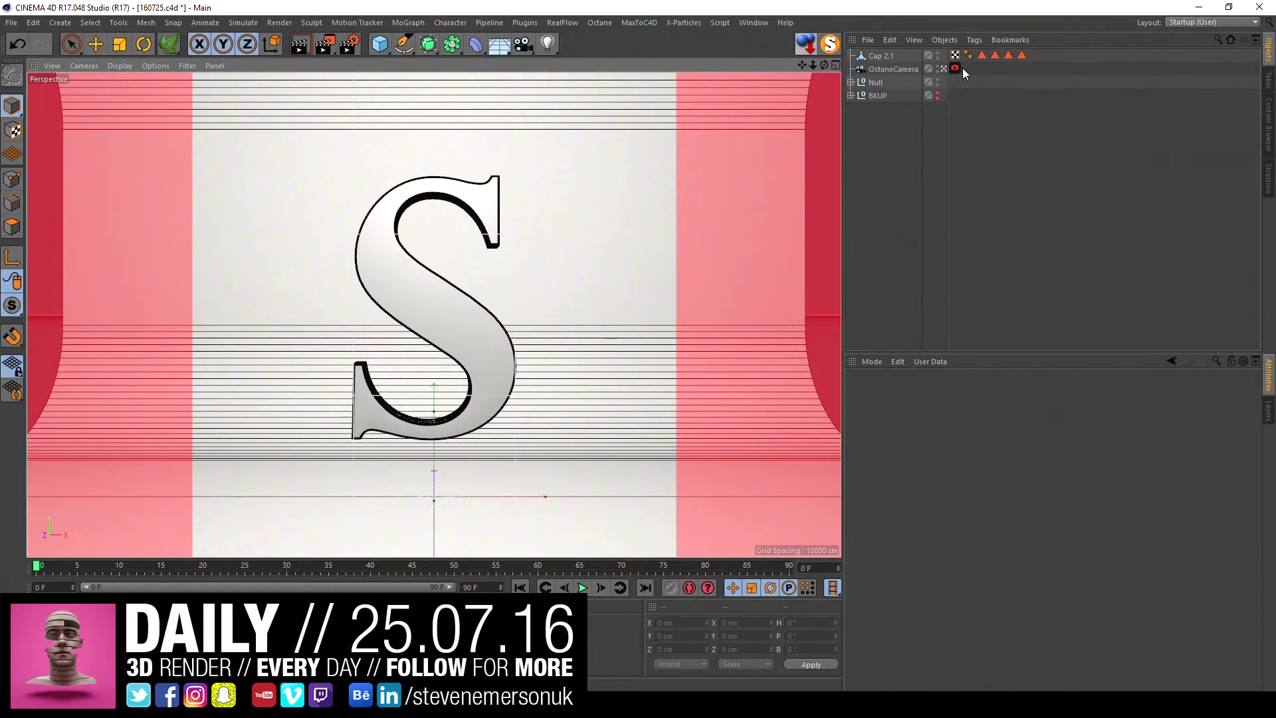
# - Grow new ivy on Cap 2.1 and give birth to a leafy Ivy object at 0.565 leaf density
pyautogui.click(511, 175)
pyautogui.moveTo(547, 374)
pyautogui.keyDown('alt'); pyautogui.mouseDown()
pyautogui.moveTo(390, 360)
pyautogui.moveTo(405, 357)
pyautogui.mouseUp(); pyautogui.keyUp('alt')
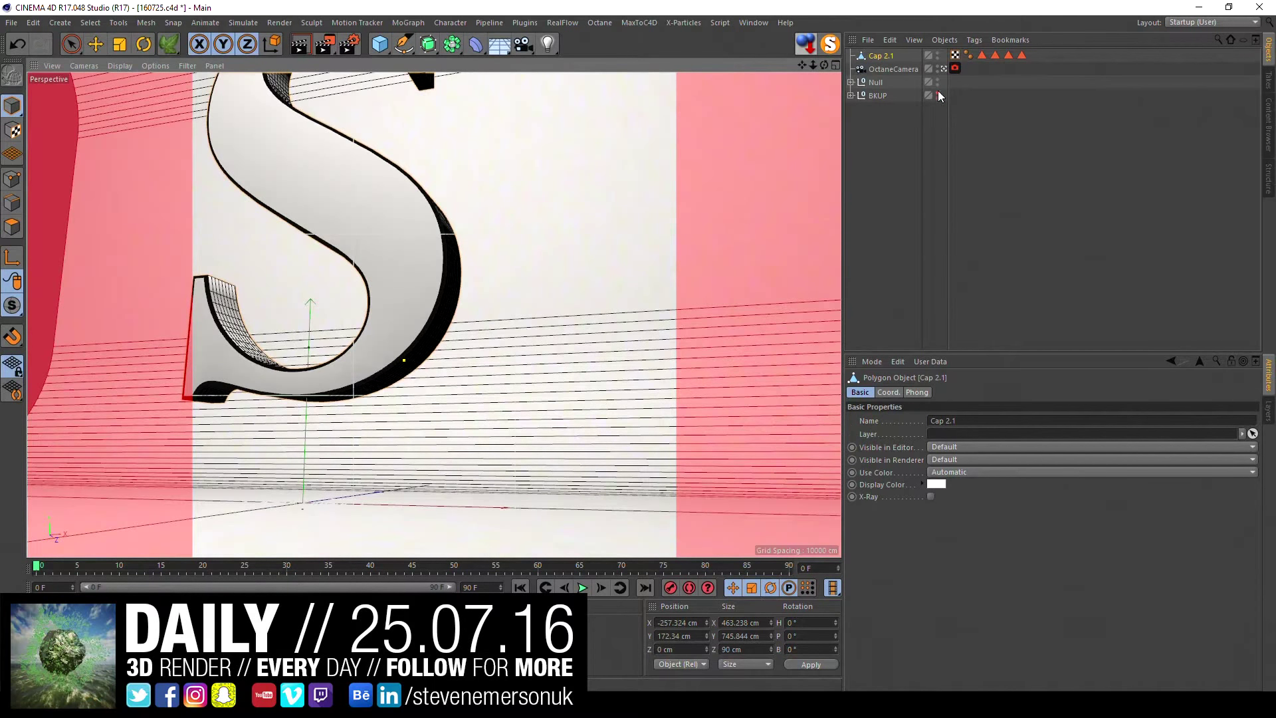
pyautogui.click(169, 44)
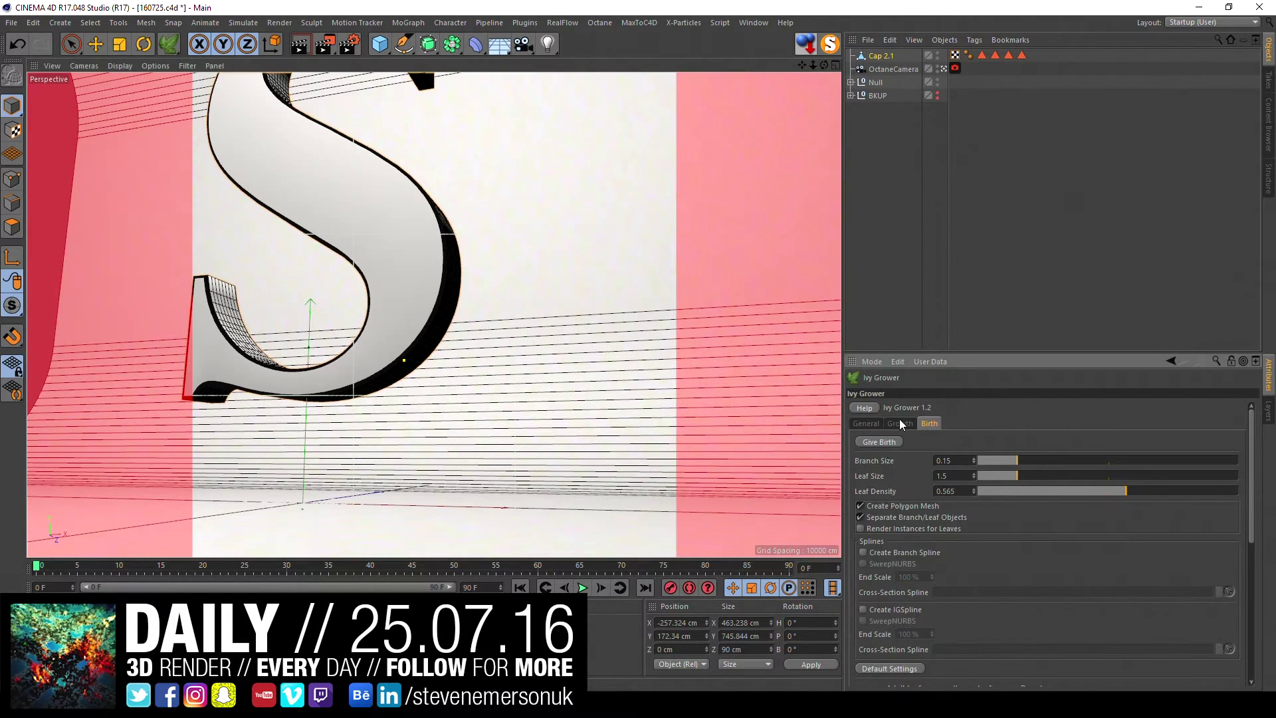
pyautogui.click(900, 421)
pyautogui.click(888, 444)
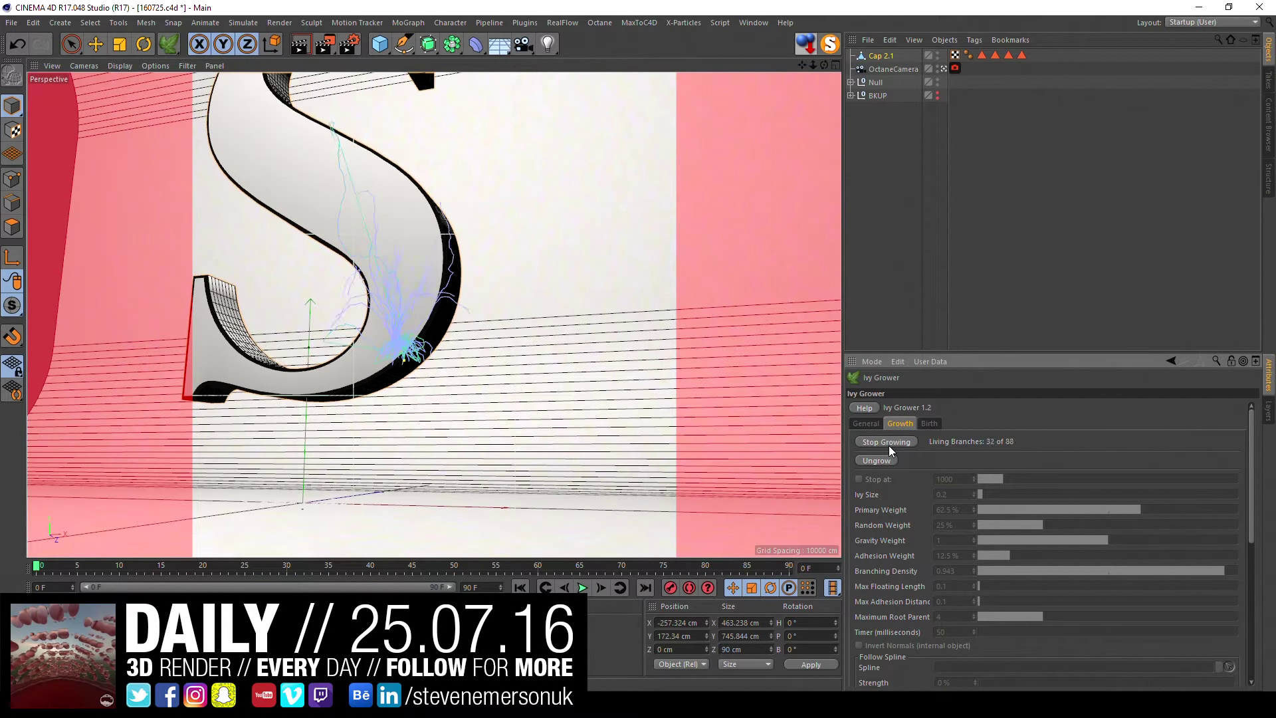
pyautogui.click(929, 424)
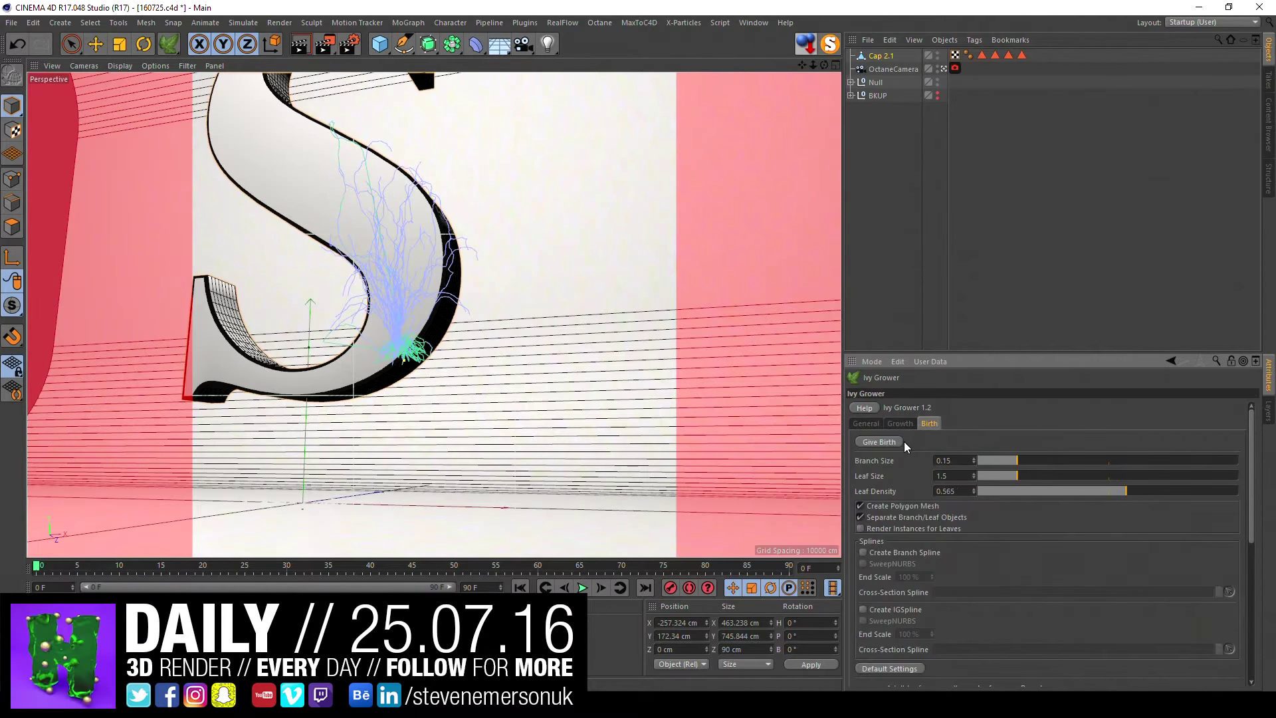
pyautogui.click(896, 441)
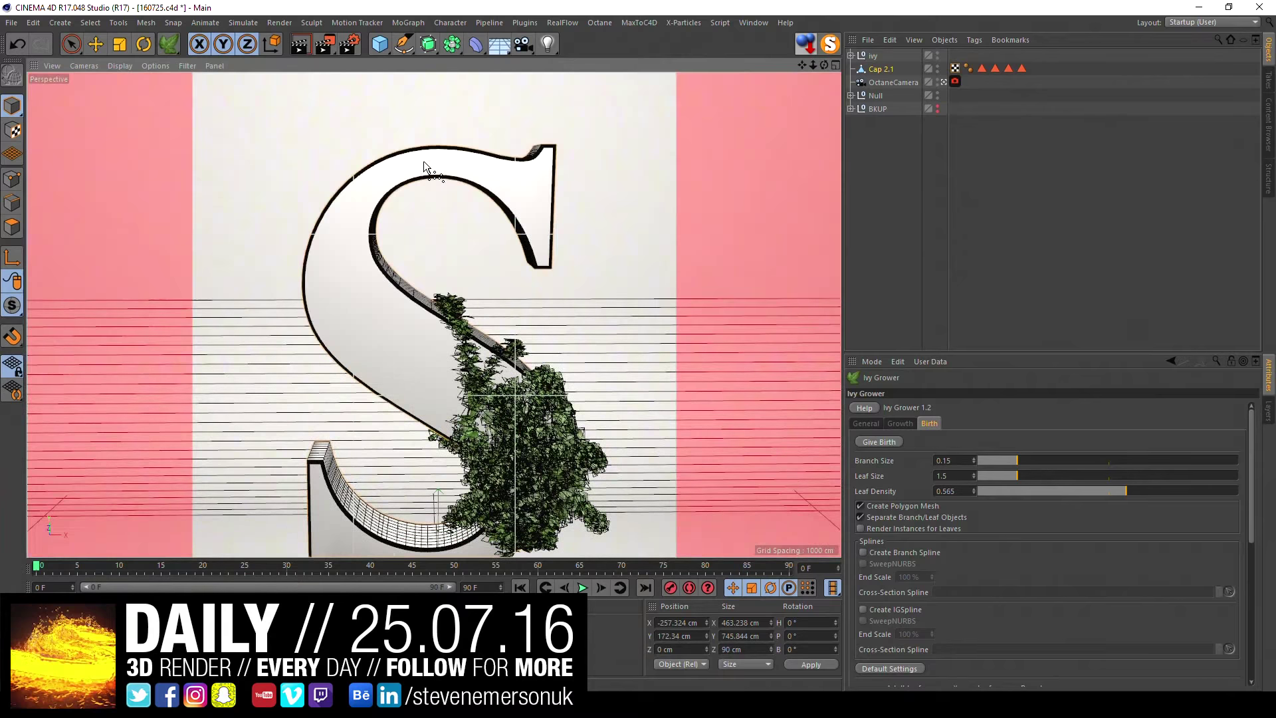
# - Grow a second ivy object across the top of the S and give it leaves
pyautogui.moveTo(424, 161)
pyautogui.keyDown('alt'); pyautogui.mouseDown()
pyautogui.moveTo(416, 181)
pyautogui.moveTo(500, 171)
pyautogui.moveTo(361, 185)
pyautogui.mouseUp(); pyautogui.keyUp('alt')
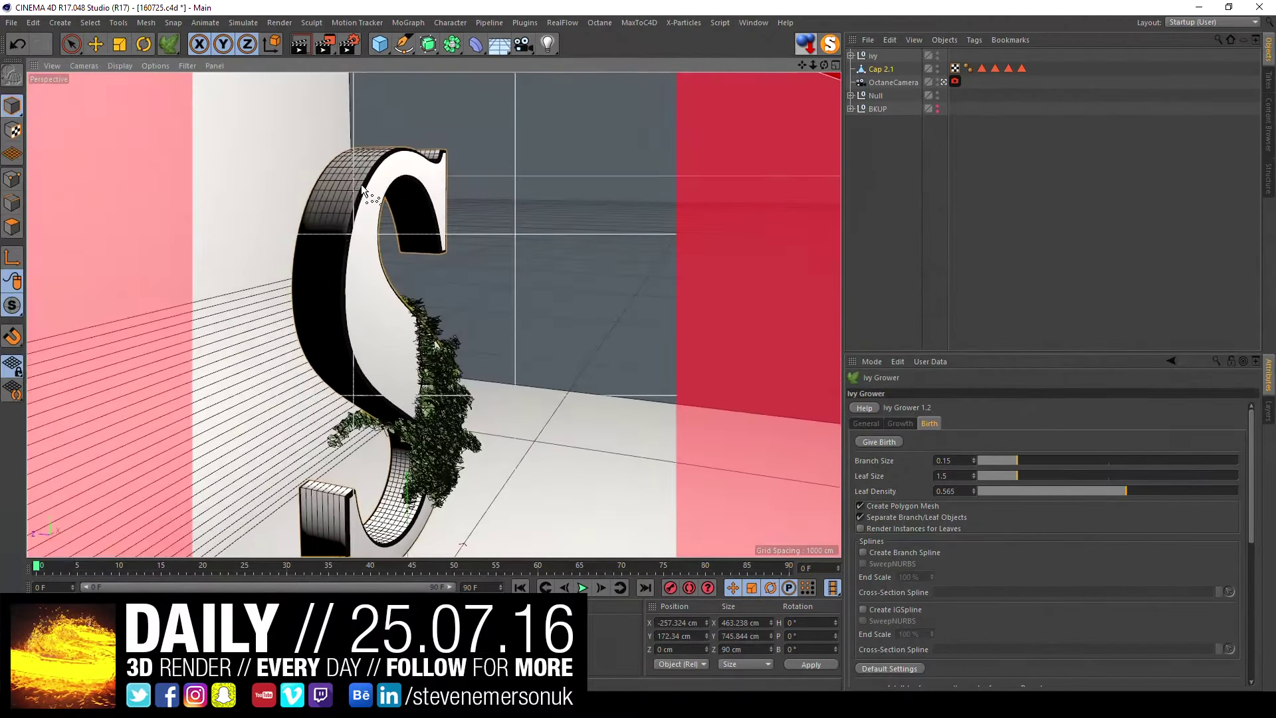
pyautogui.click(900, 423)
pyautogui.click(890, 444)
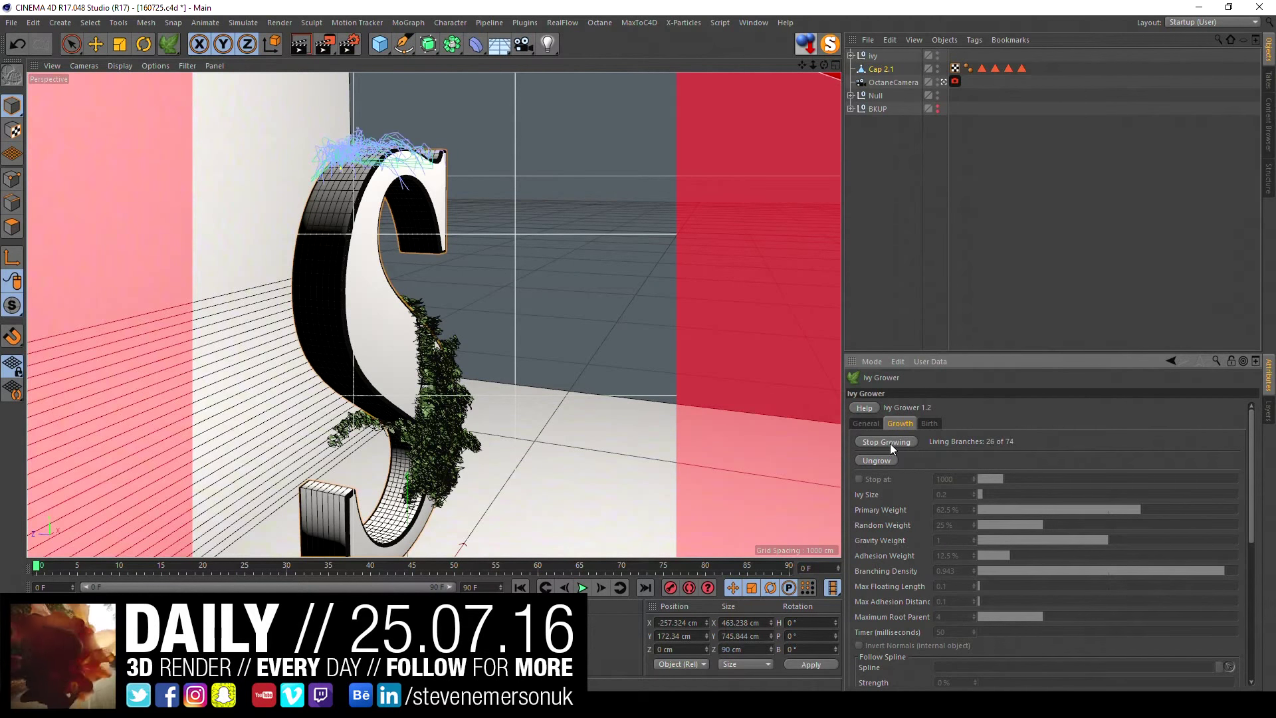
pyautogui.click(891, 444)
pyautogui.click(925, 425)
pyautogui.click(890, 441)
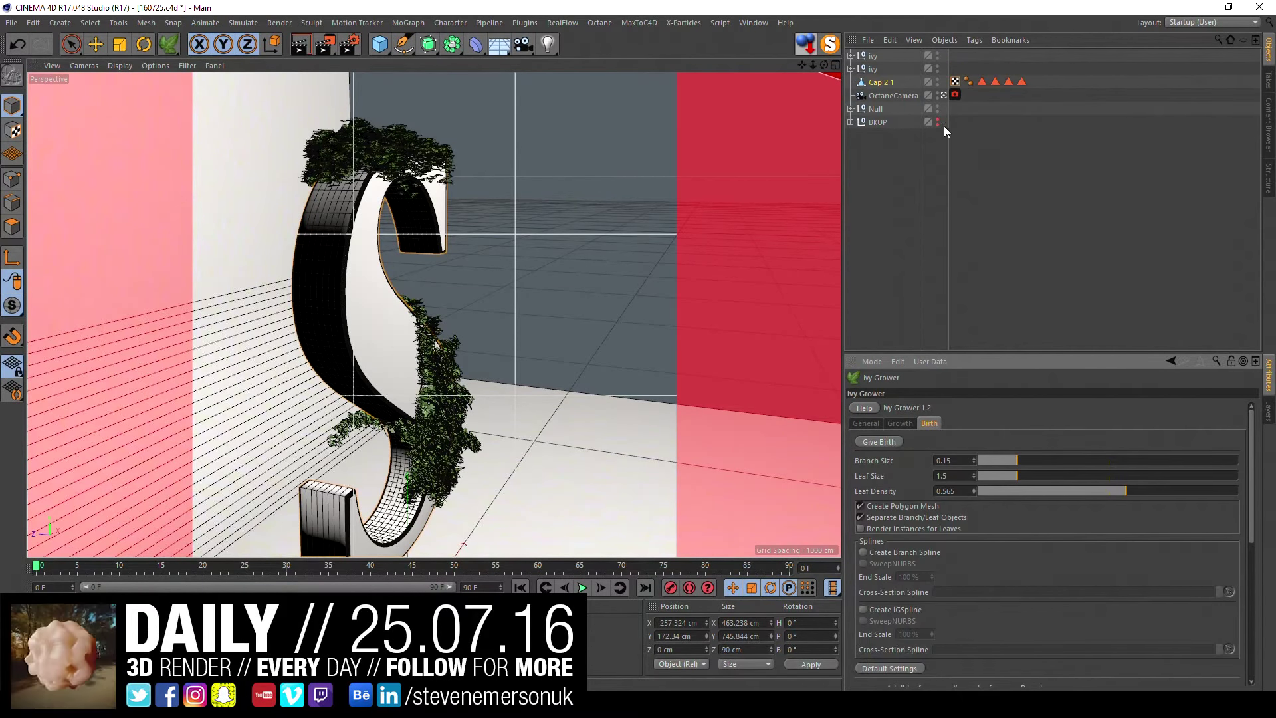
pyautogui.click(947, 94)
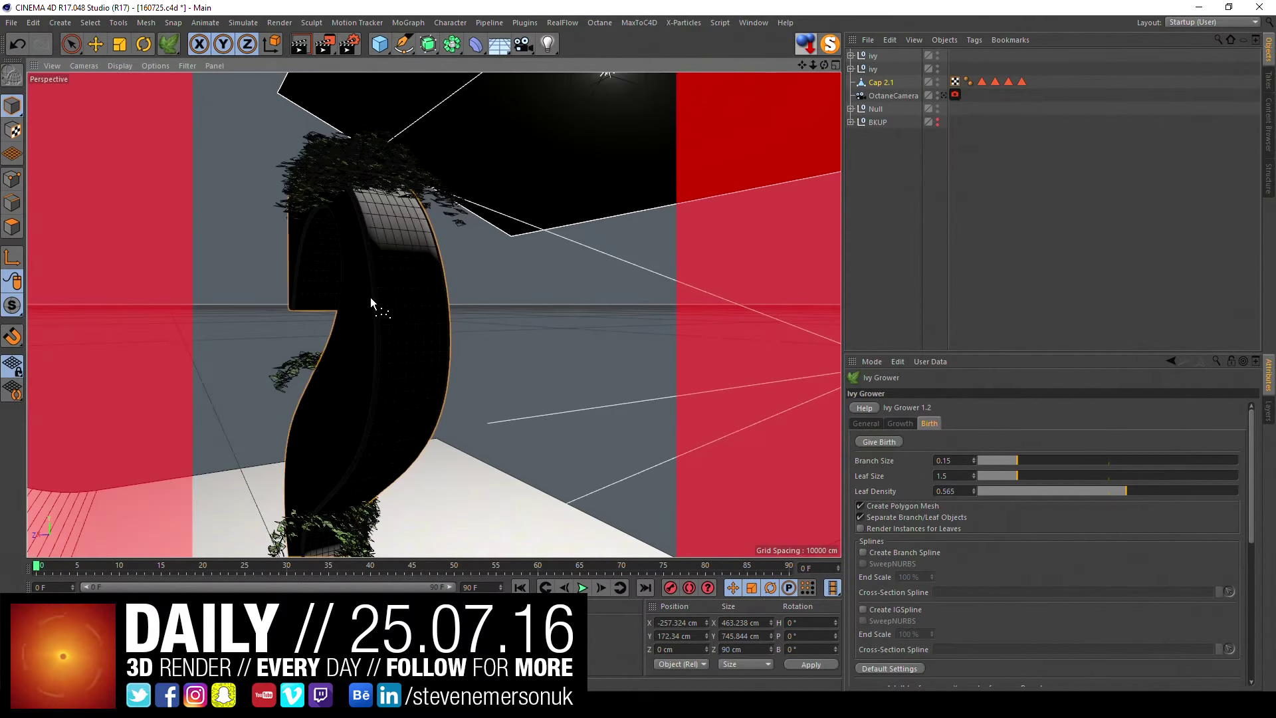
# - Grow and leaf a third ivy object, then look through the OctaneCamera
pyautogui.click(899, 424)
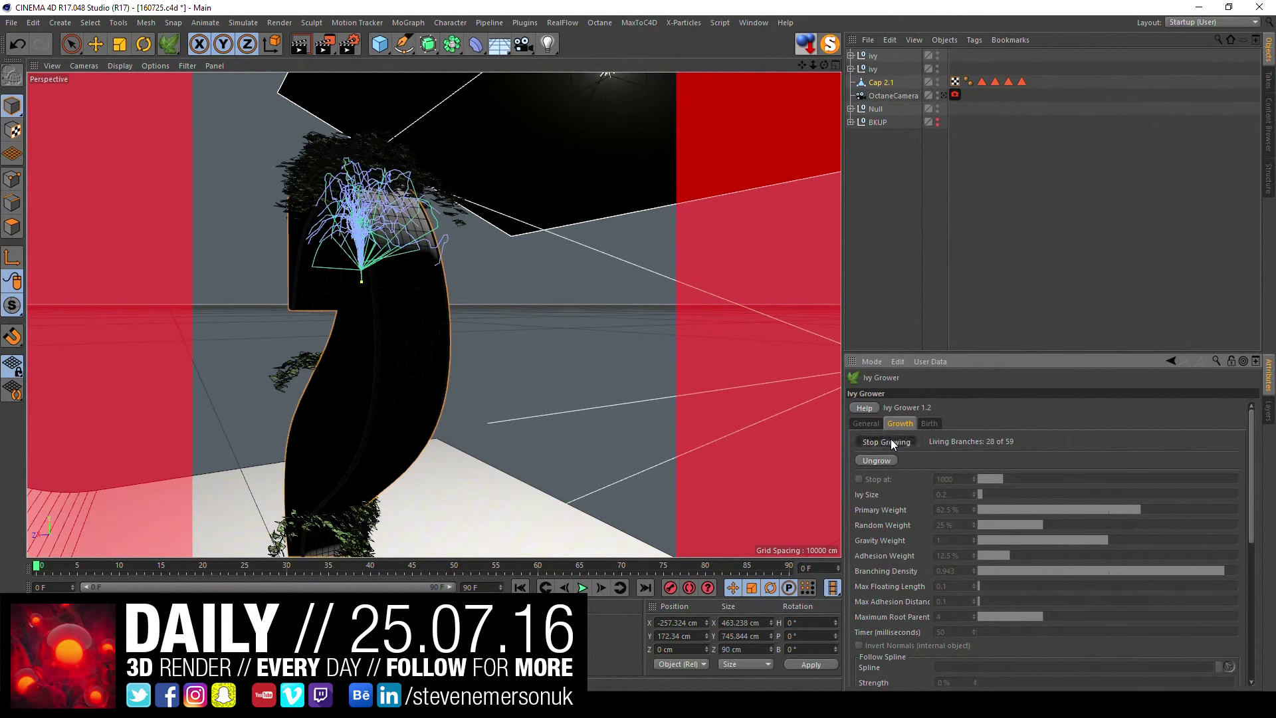
pyautogui.click(891, 441)
pyautogui.click(929, 423)
pyautogui.click(879, 442)
pyautogui.click(945, 108)
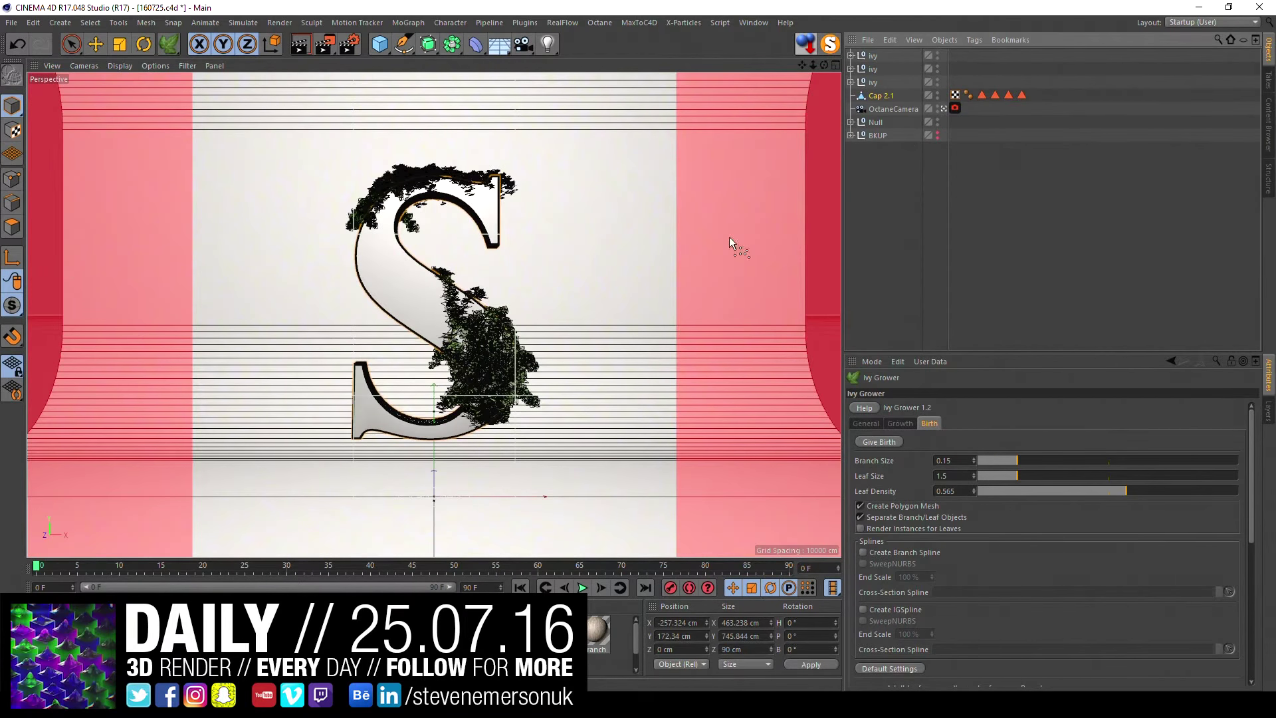
# - Save the scene and switch the viewport to Gouraud shading
pyautogui.hotkey('ctrl', 's')
pyautogui.click(123, 61)
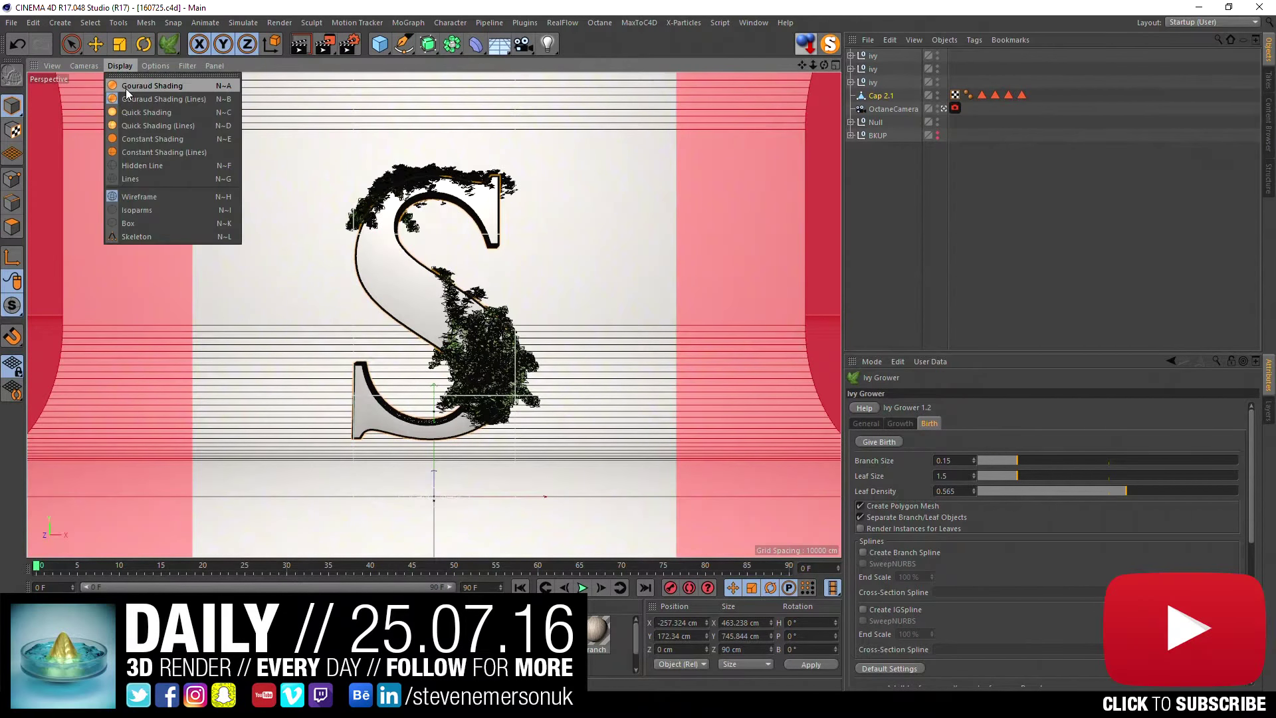
pyautogui.click(126, 90)
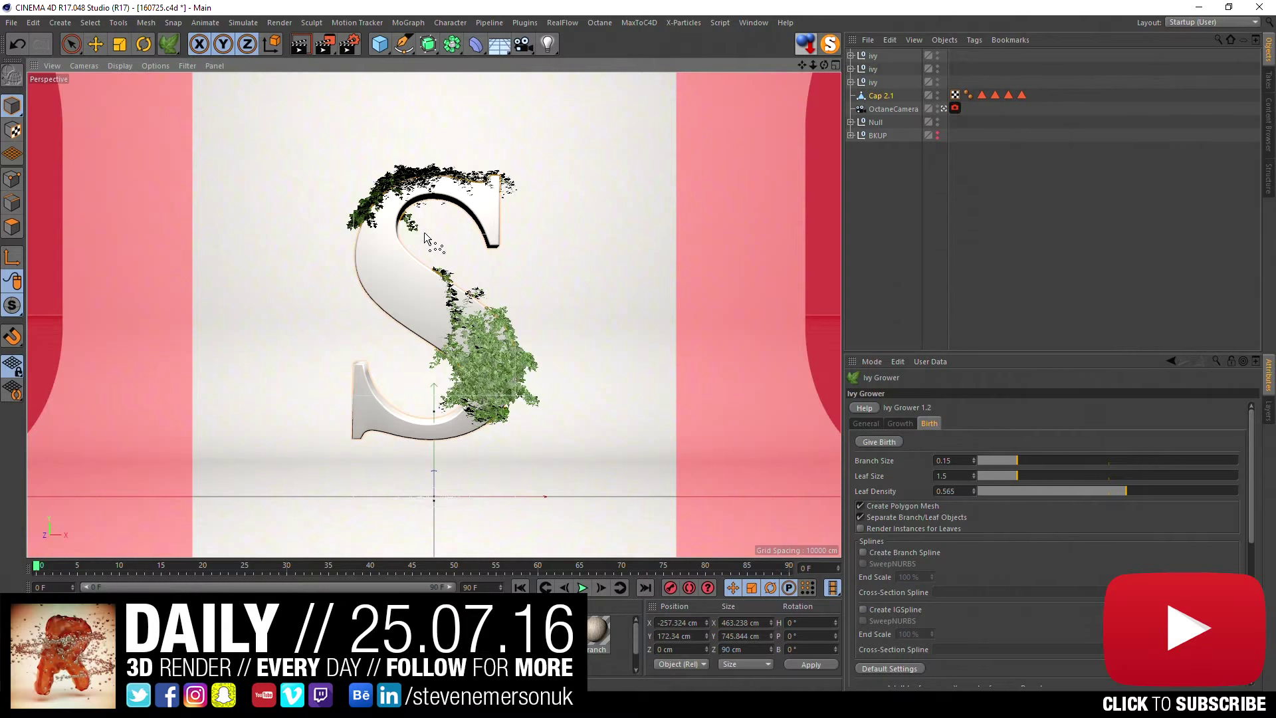
# - Group the three ivy objects under a null named IVVVVVIE and open the Octane Live Viewer
pyautogui.click(873, 81)
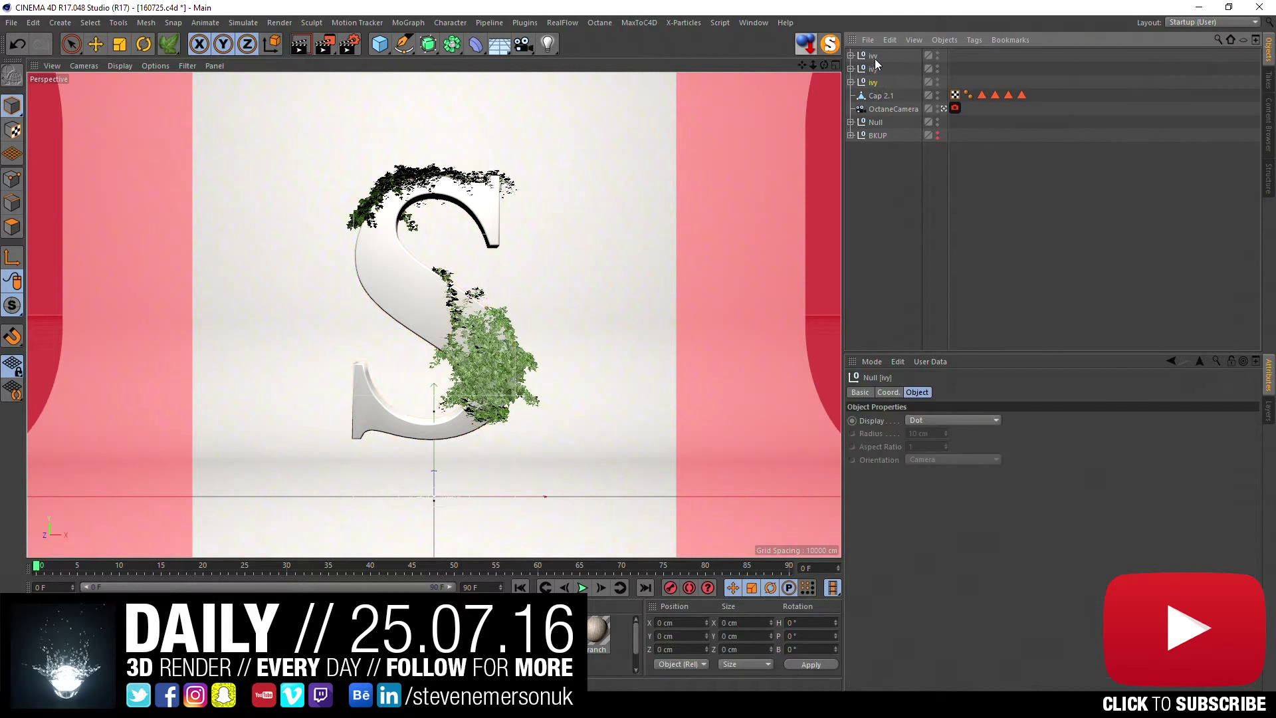
pyautogui.keyDown('shift'); pyautogui.click(873, 56); pyautogui.keyUp('shift')
pyautogui.hotkey('alt', 'g')
pyautogui.click(851, 55)
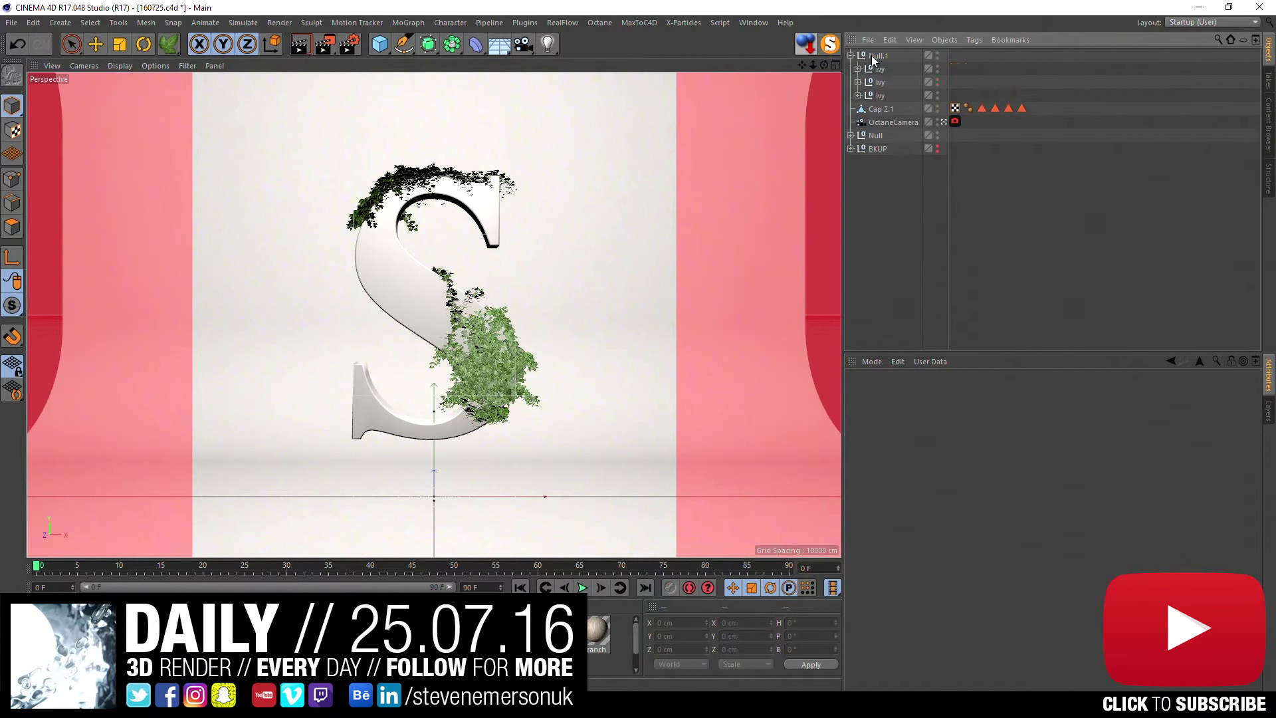
pyautogui.doubleClick(876, 56)
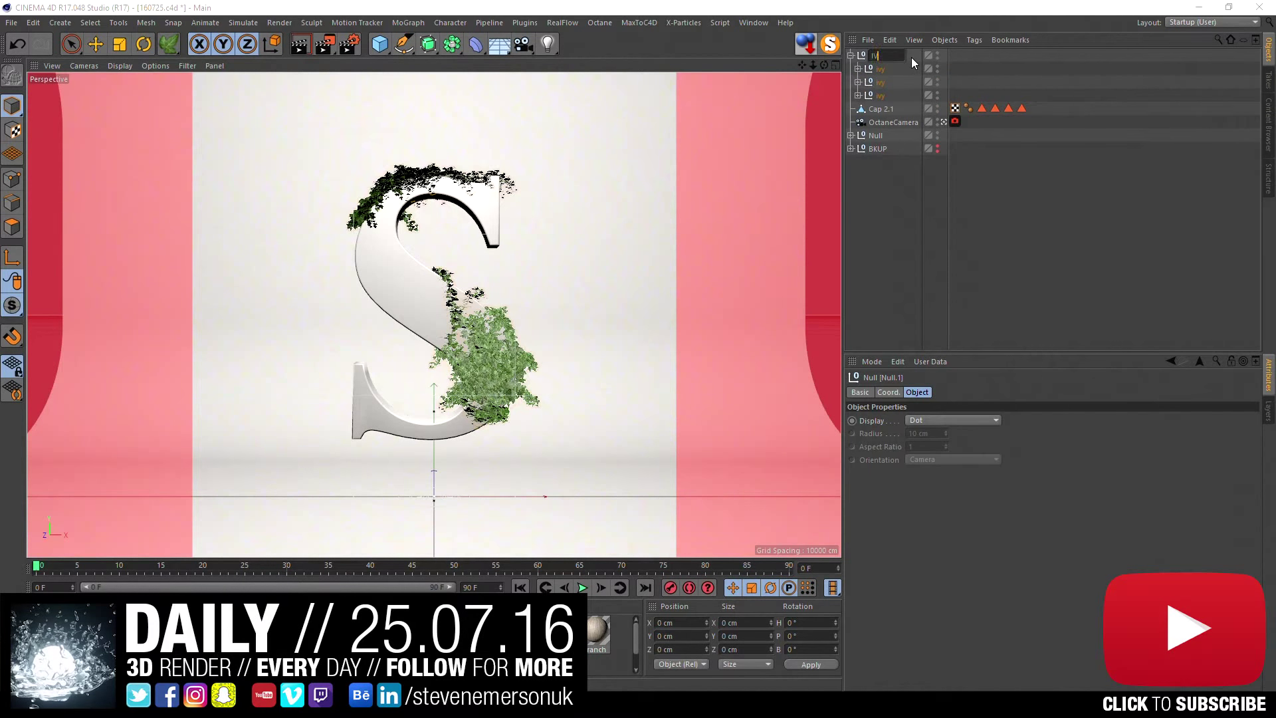
pyautogui.write('EE')
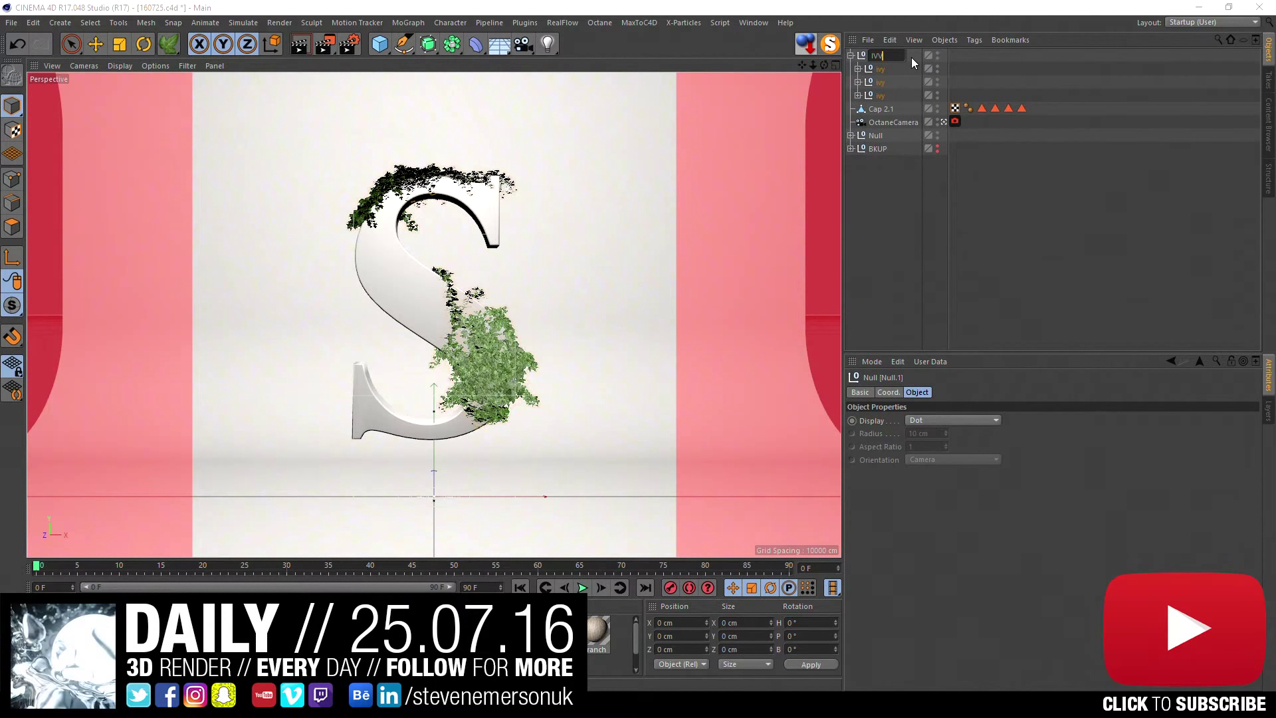
pyautogui.write('VVVIE')
pyautogui.press('Return')
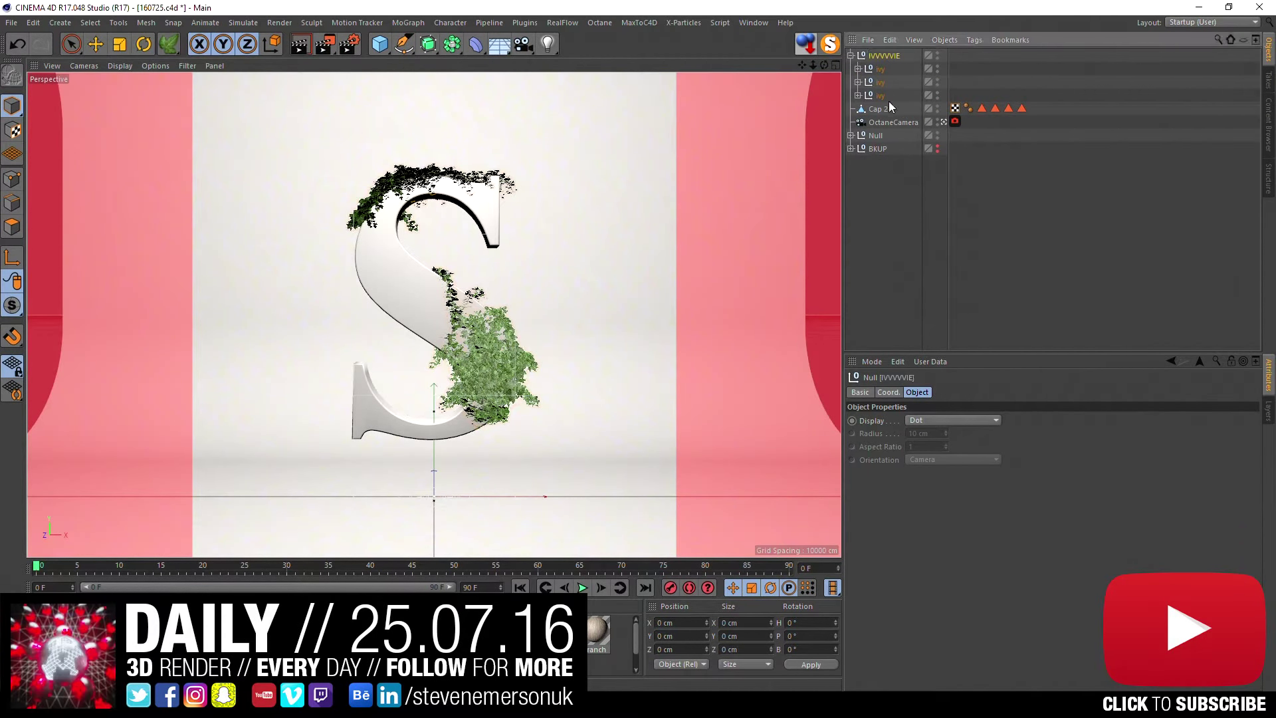
pyautogui.click(893, 219)
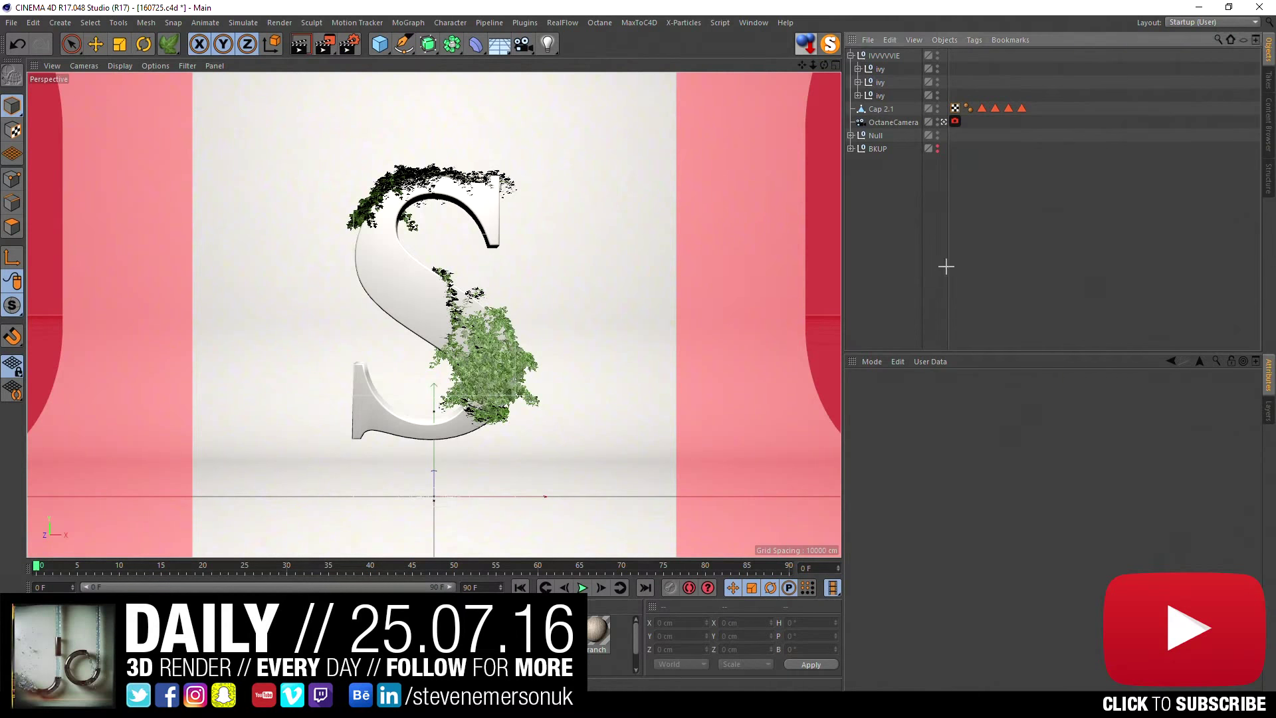
pyautogui.click(600, 22)
pyautogui.click(613, 52)
# - Dock the Live Viewer, render a 128-sample preview of the ivy S, then pause it
pyautogui.doubleClick(177, 3)
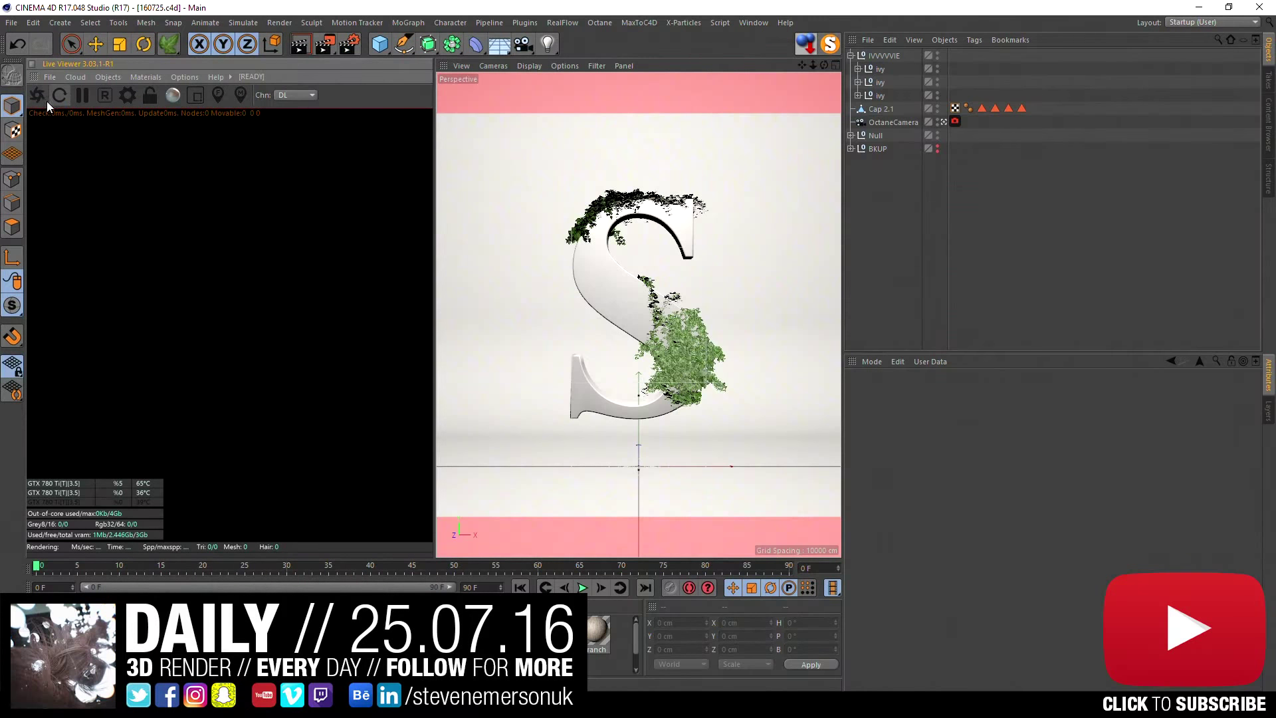
pyautogui.click(39, 97)
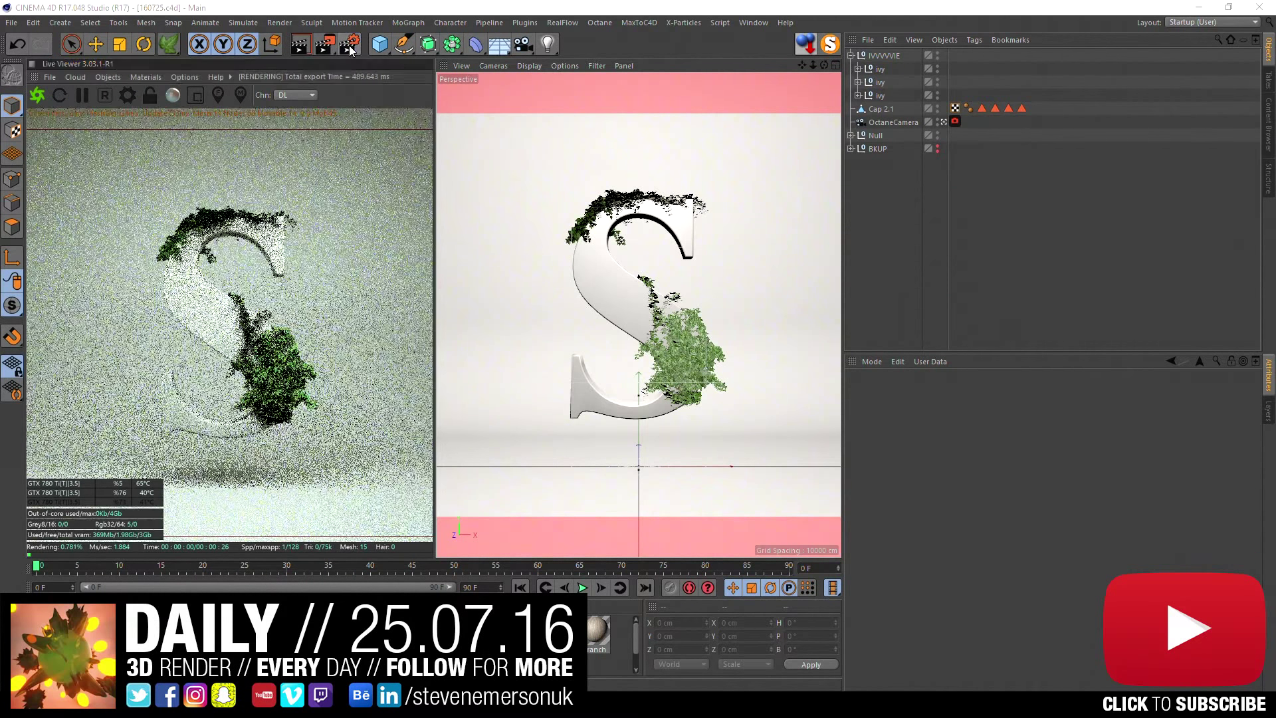
pyautogui.click(349, 45)
pyautogui.click(608, 11)
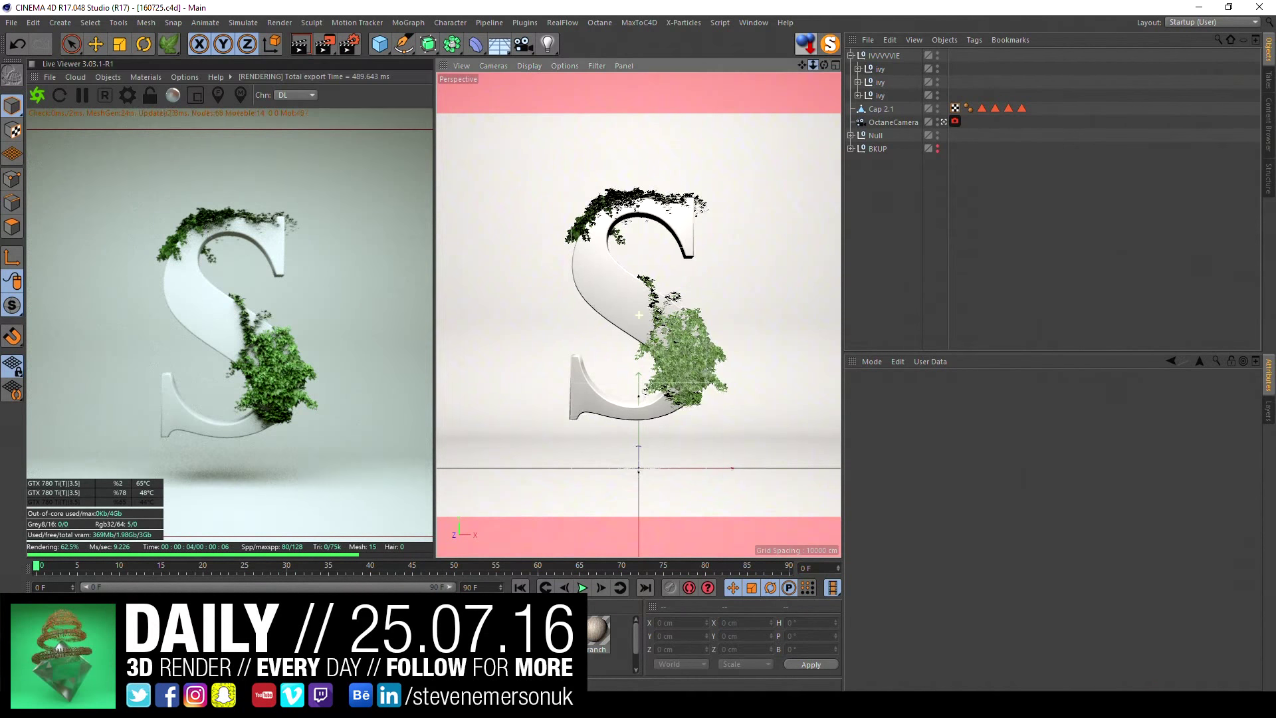
pyautogui.moveTo(813, 63); pyautogui.dragTo(813, 61)
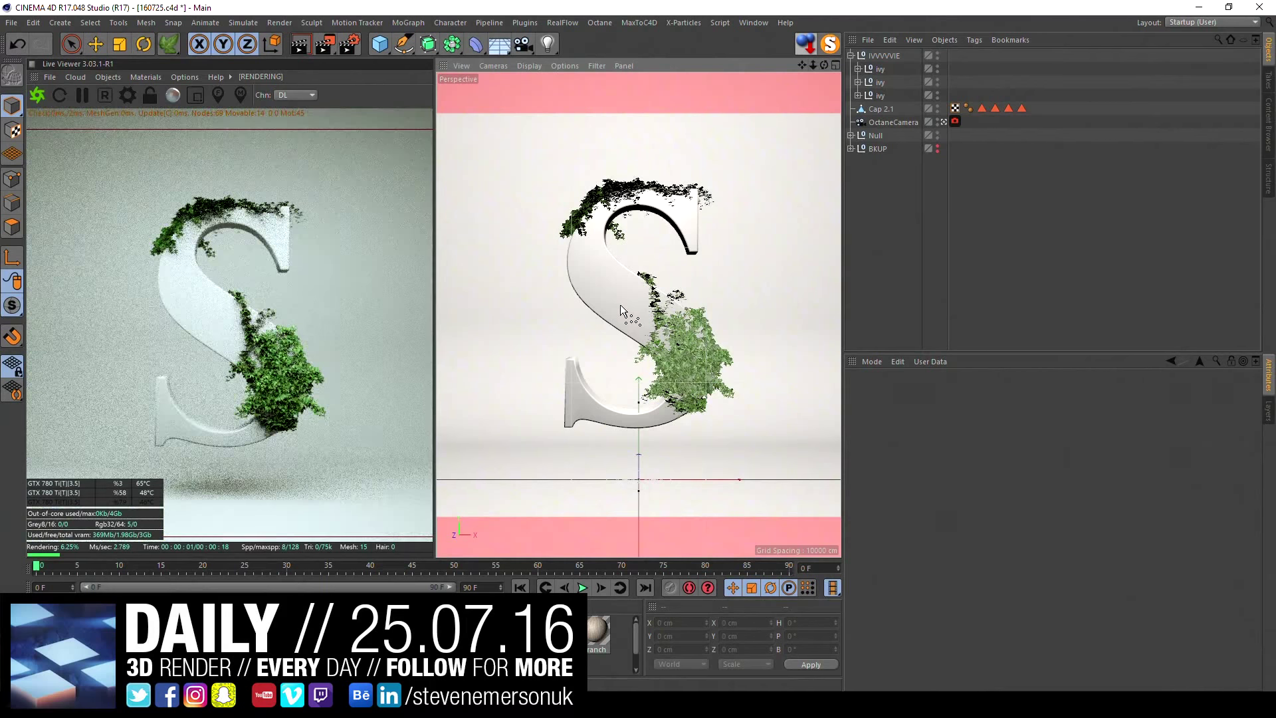
pyautogui.click(82, 94)
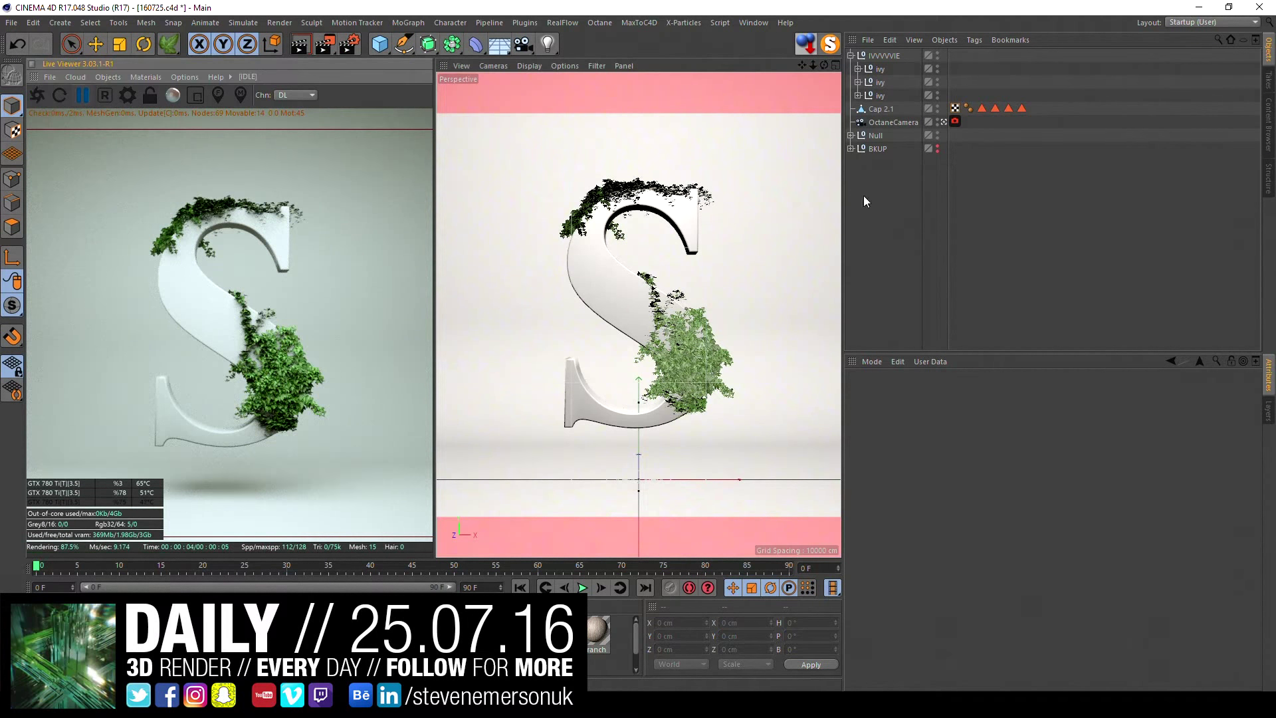
pyautogui.click(943, 121)
pyautogui.moveTo(620, 245)
pyautogui.keyDown('alt'); pyautogui.mouseDown()
pyautogui.moveTo(555, 325)
pyautogui.moveTo(567, 279)
pyautogui.mouseUp(); pyautogui.keyUp('alt')
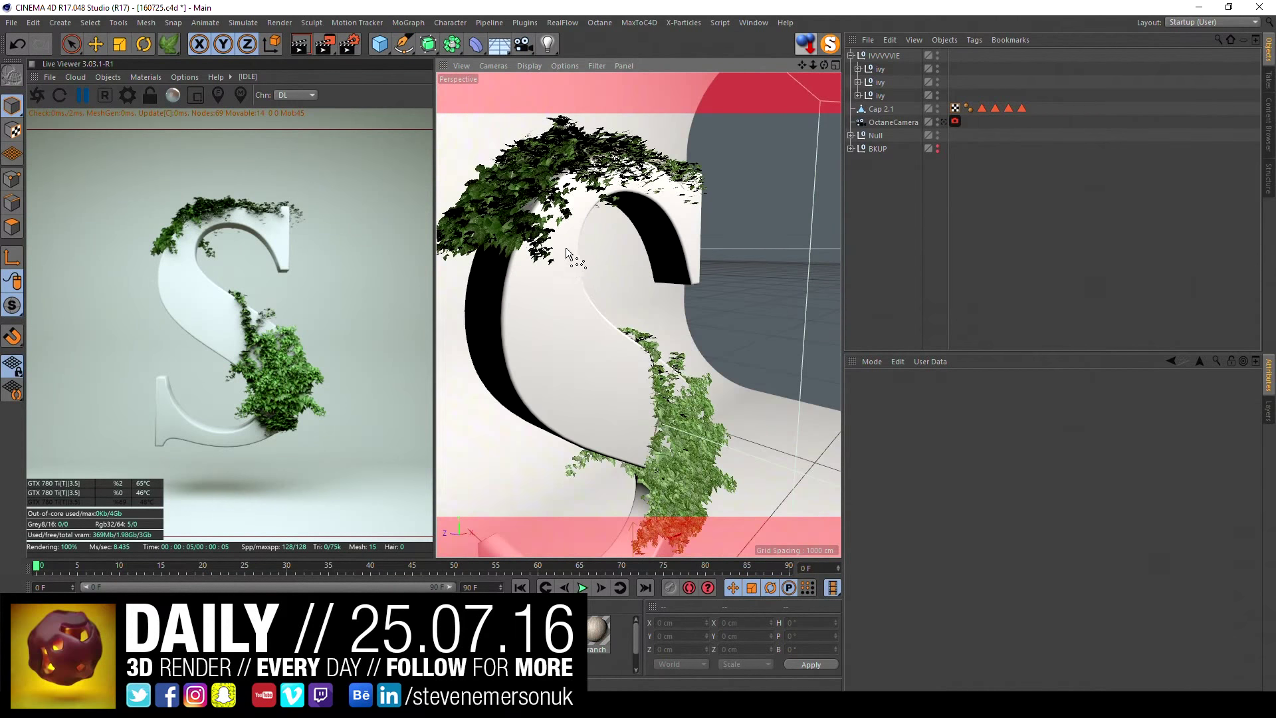
# - Add an Ivy Grower on Cap 2.1's top curve, grow a strand, and give it leaves
pyautogui.keyDown('alt'); pyautogui.moveTo(571, 272); pyautogui.dragTo(535, 285); pyautogui.keyUp('alt')
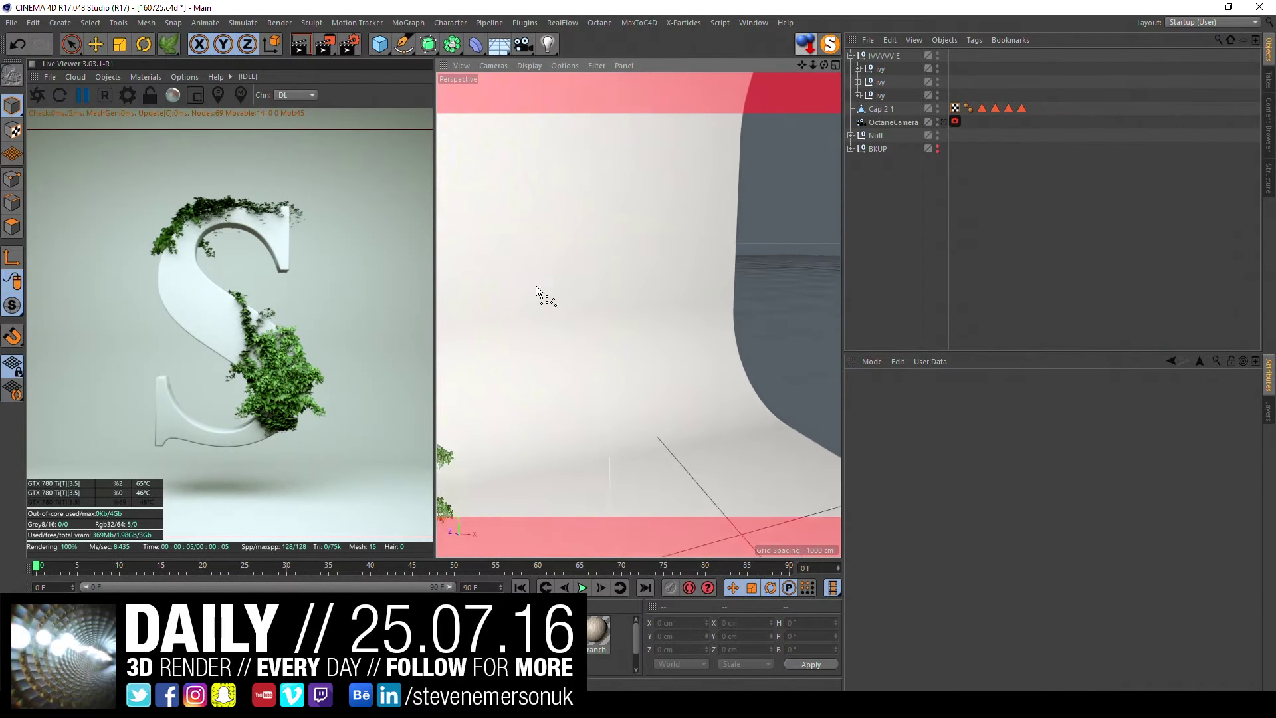
pyautogui.click(881, 109)
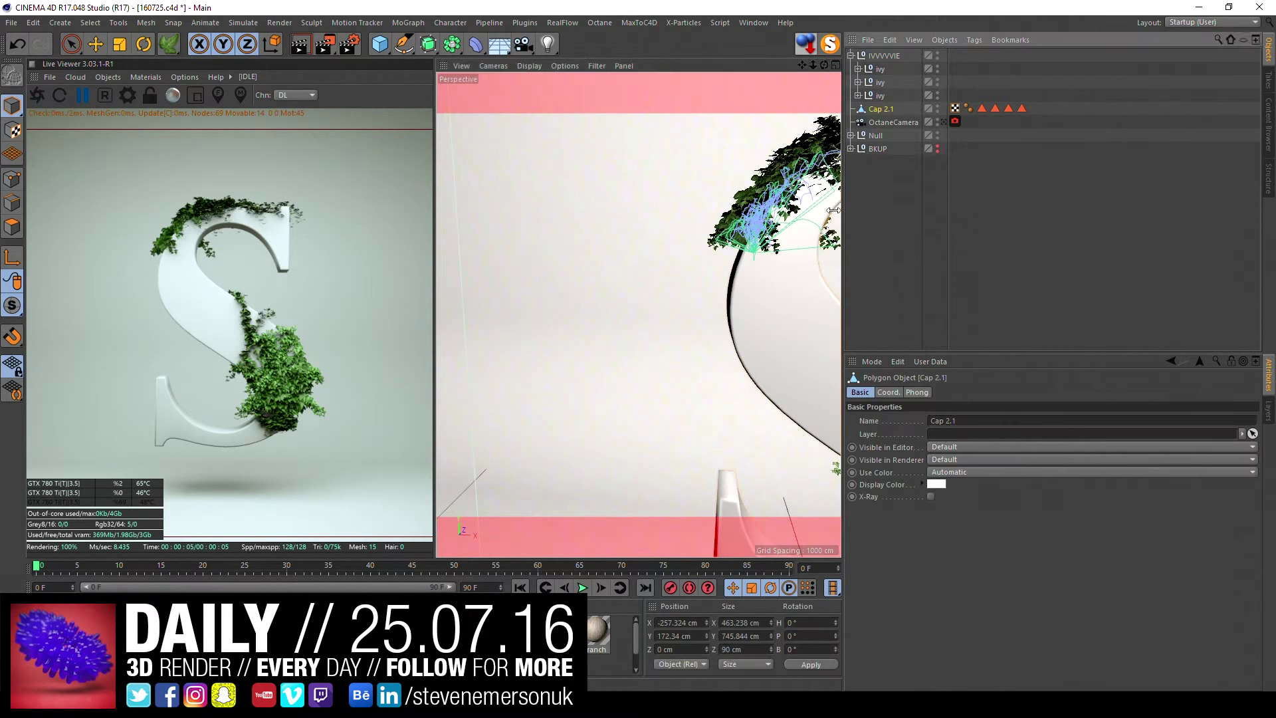
pyautogui.moveTo(665, 314)
pyautogui.keyDown('alt'); pyautogui.mouseDown()
pyautogui.moveTo(680, 306)
pyautogui.moveTo(680, 263)
pyautogui.moveTo(684, 277)
pyautogui.moveTo(534, 249)
pyautogui.moveTo(741, 258)
pyautogui.mouseUp(); pyautogui.keyUp('alt')
pyautogui.click(684, 264)
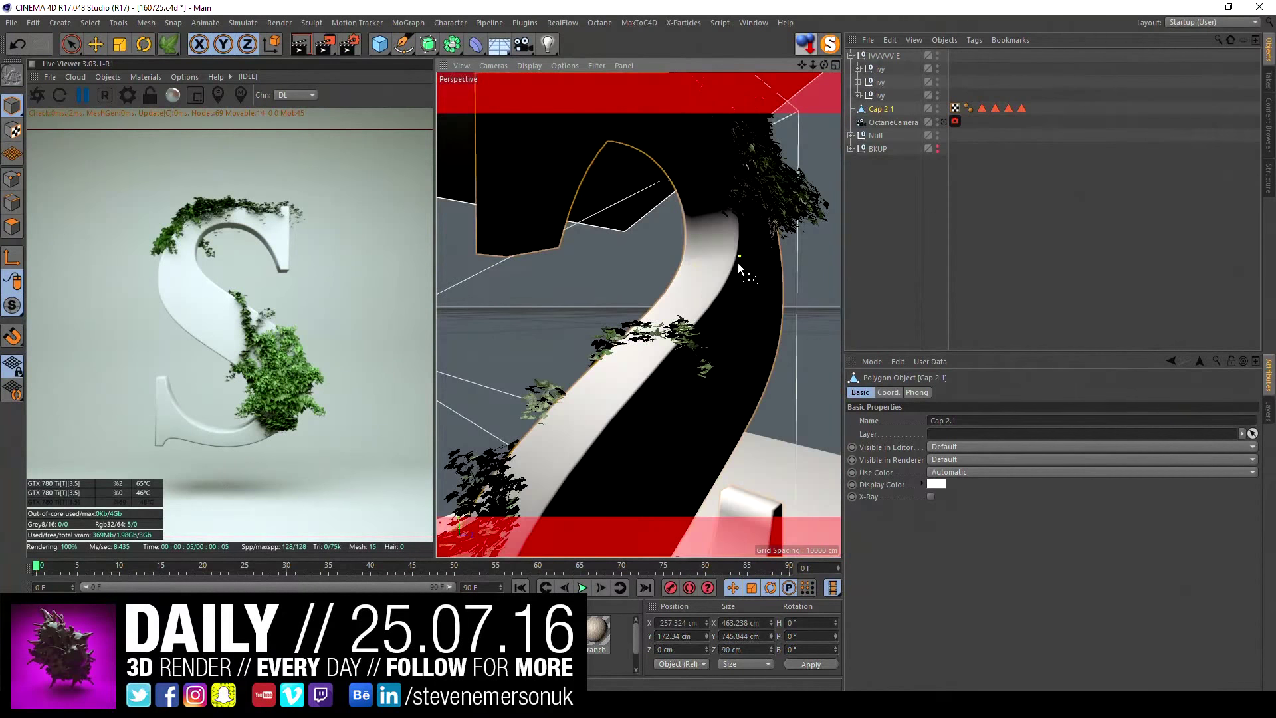
pyautogui.click(169, 43)
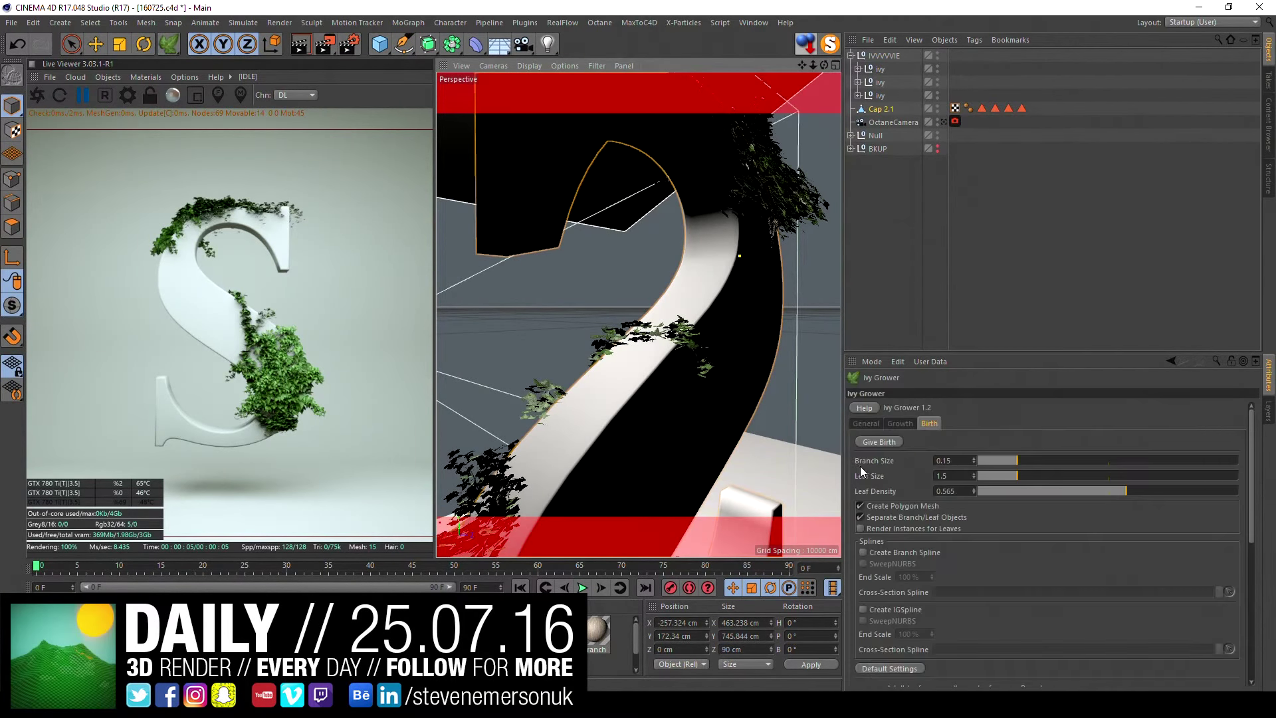
pyautogui.click(897, 423)
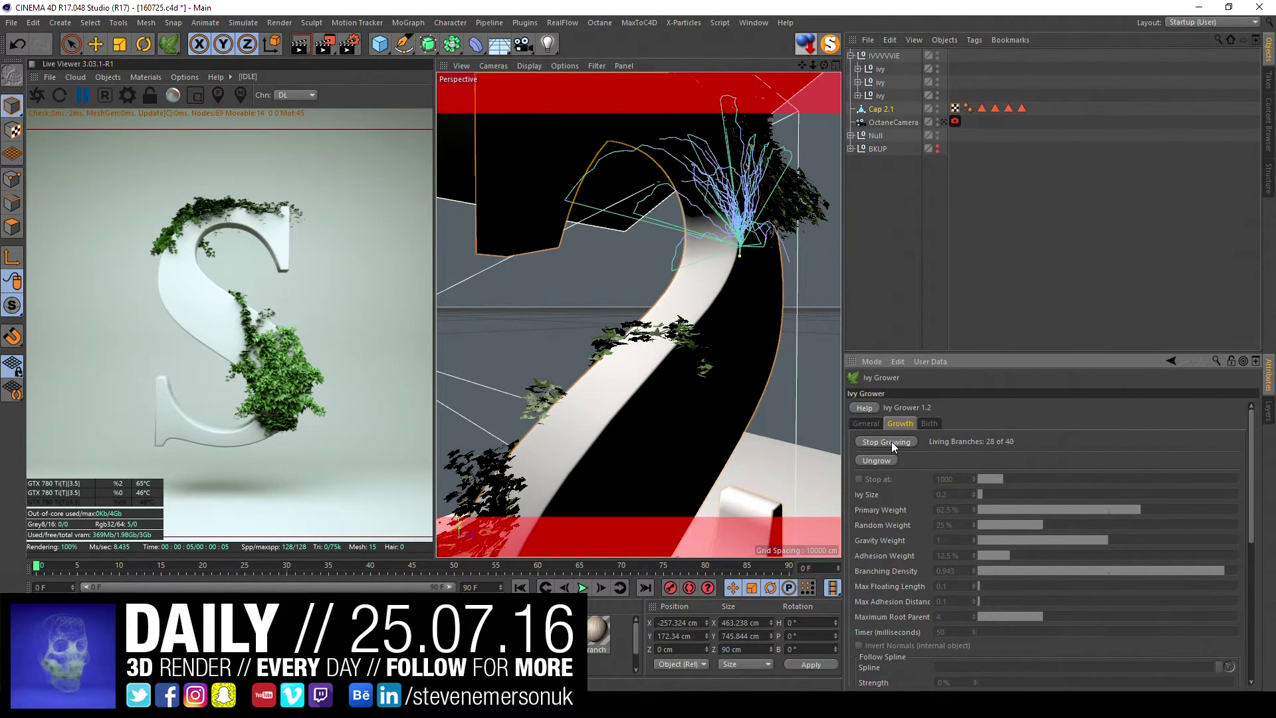
pyautogui.click(889, 441)
pyautogui.click(929, 423)
pyautogui.click(879, 442)
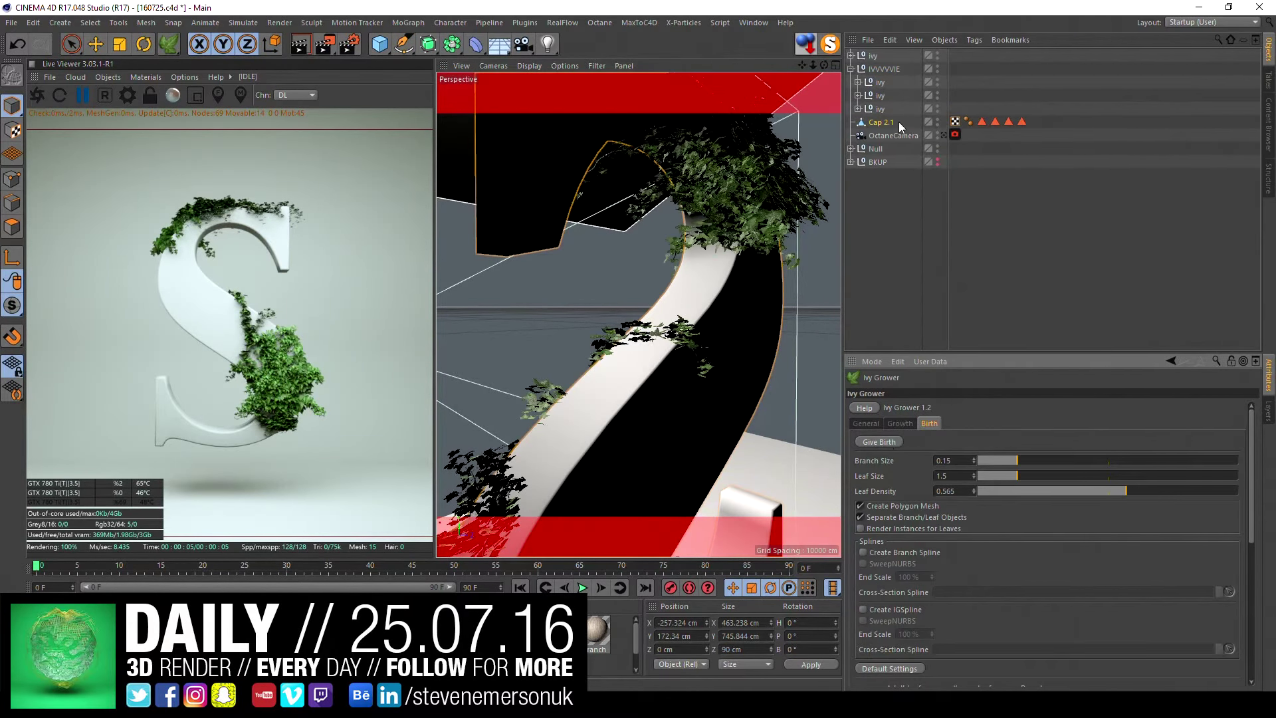
pyautogui.click(944, 135)
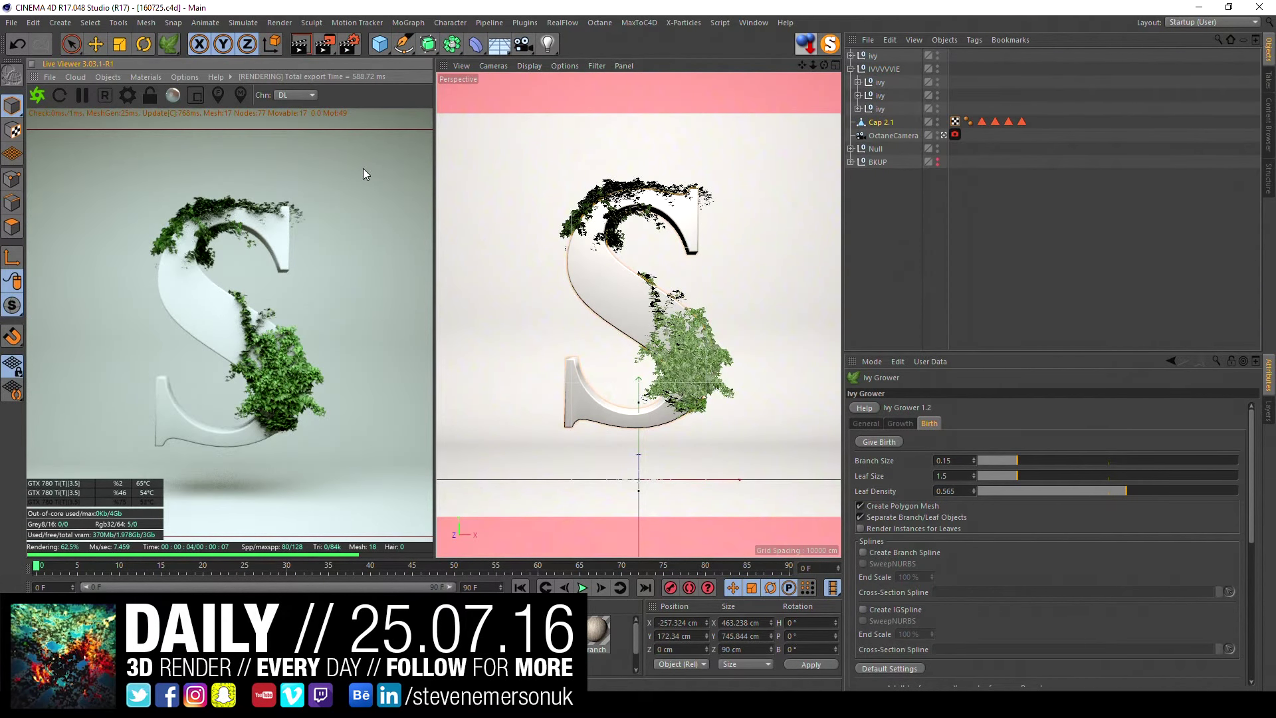
# - Orbit closer to the S's upper curve and change the viewport shading mode
pyautogui.click(944, 134)
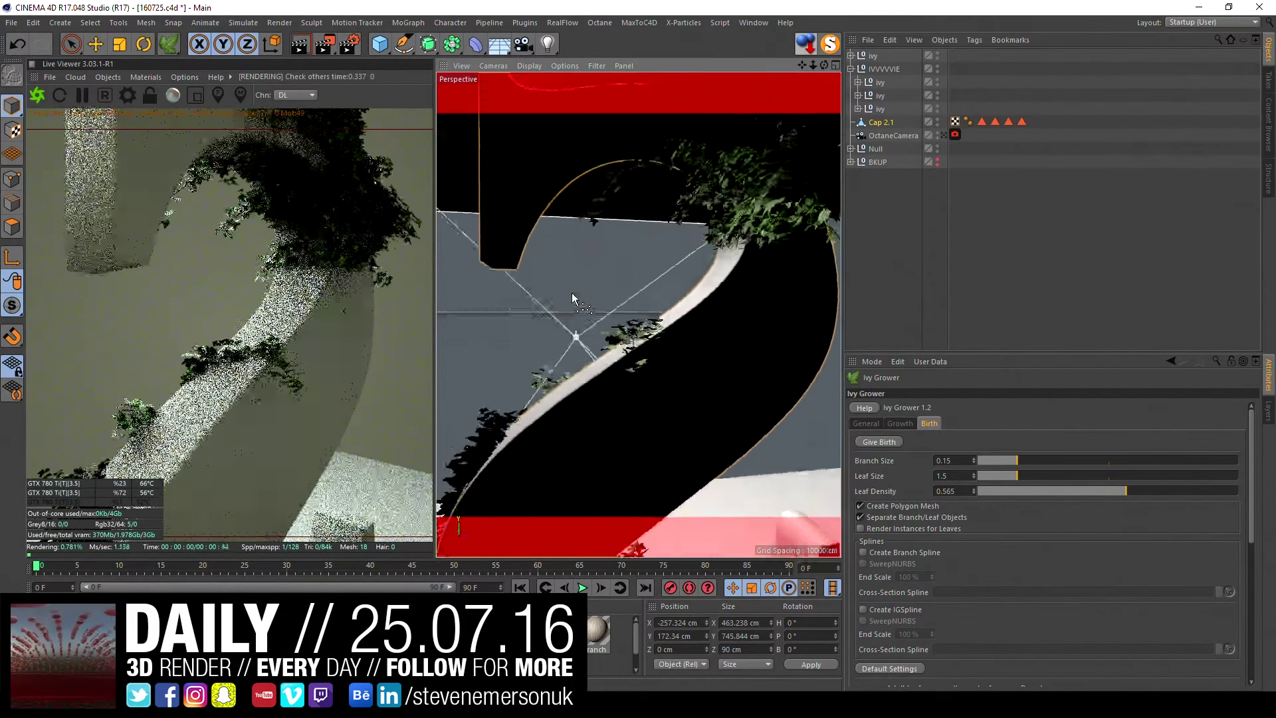
pyautogui.keyDown('alt'); pyautogui.moveTo(571, 292); pyautogui.dragTo(554, 307); pyautogui.keyUp('alt')
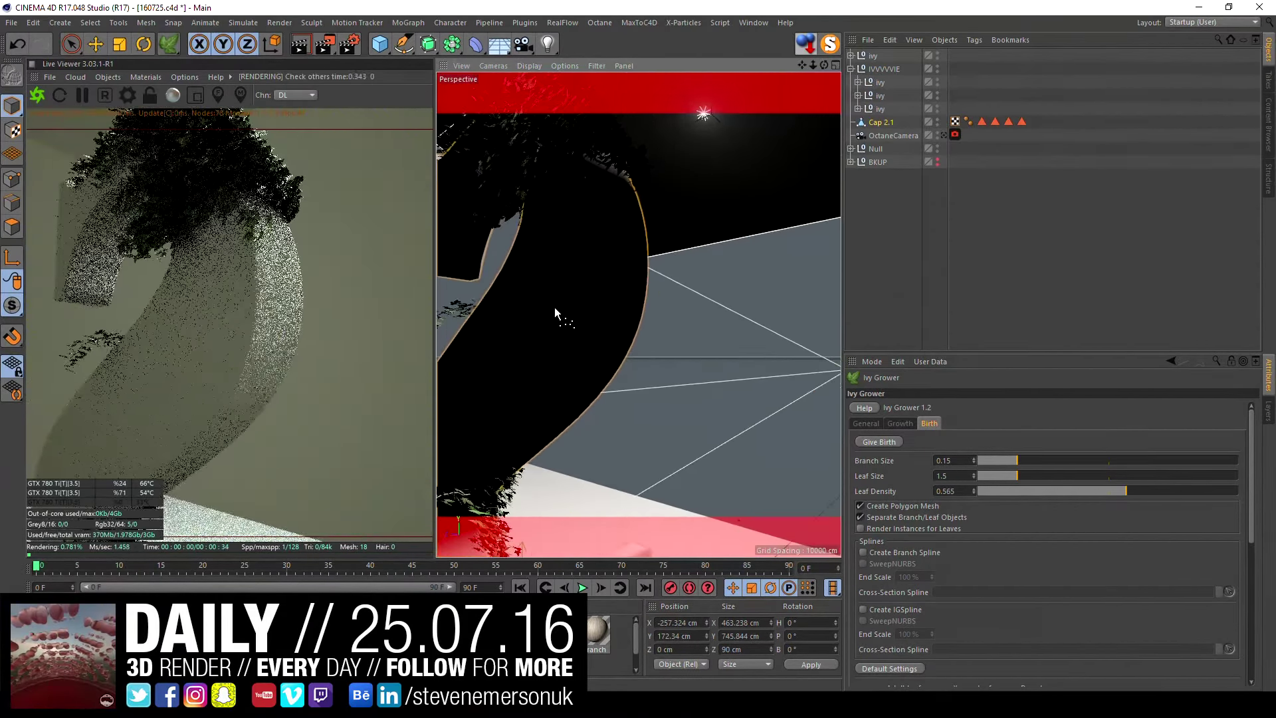
pyautogui.click(943, 134)
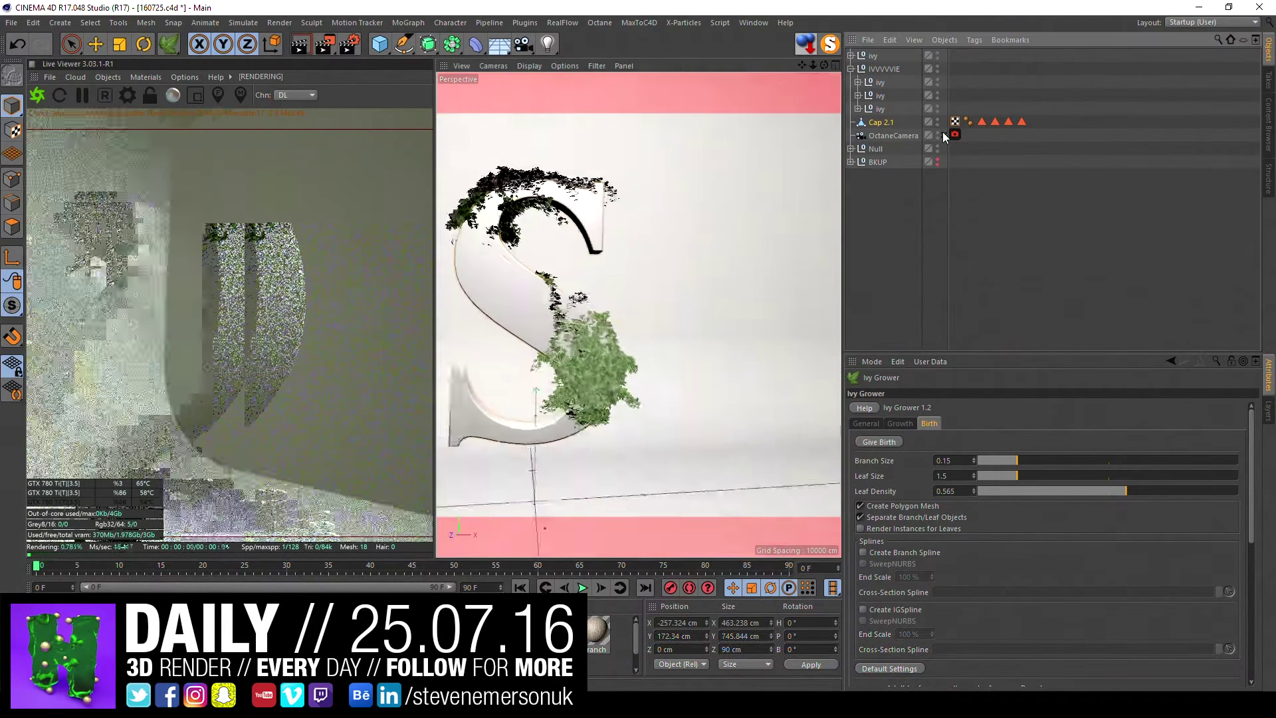
pyautogui.click(943, 135)
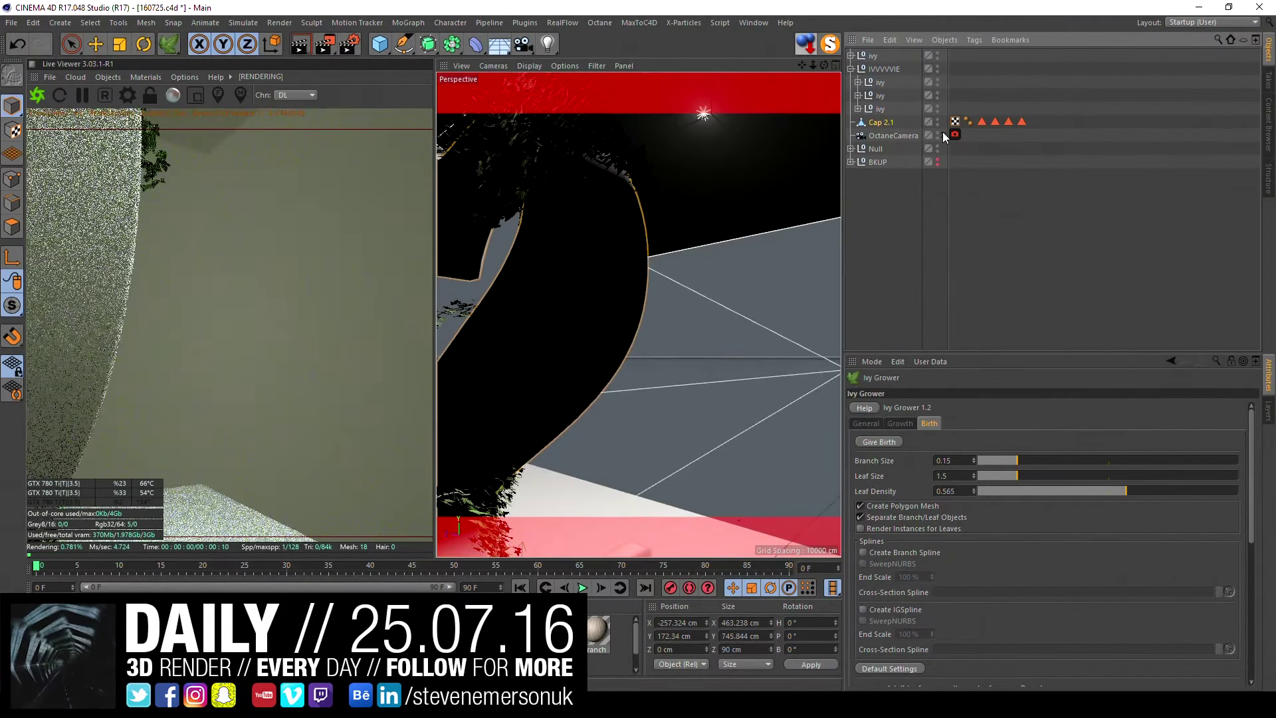
pyautogui.rightClick(515, 77)
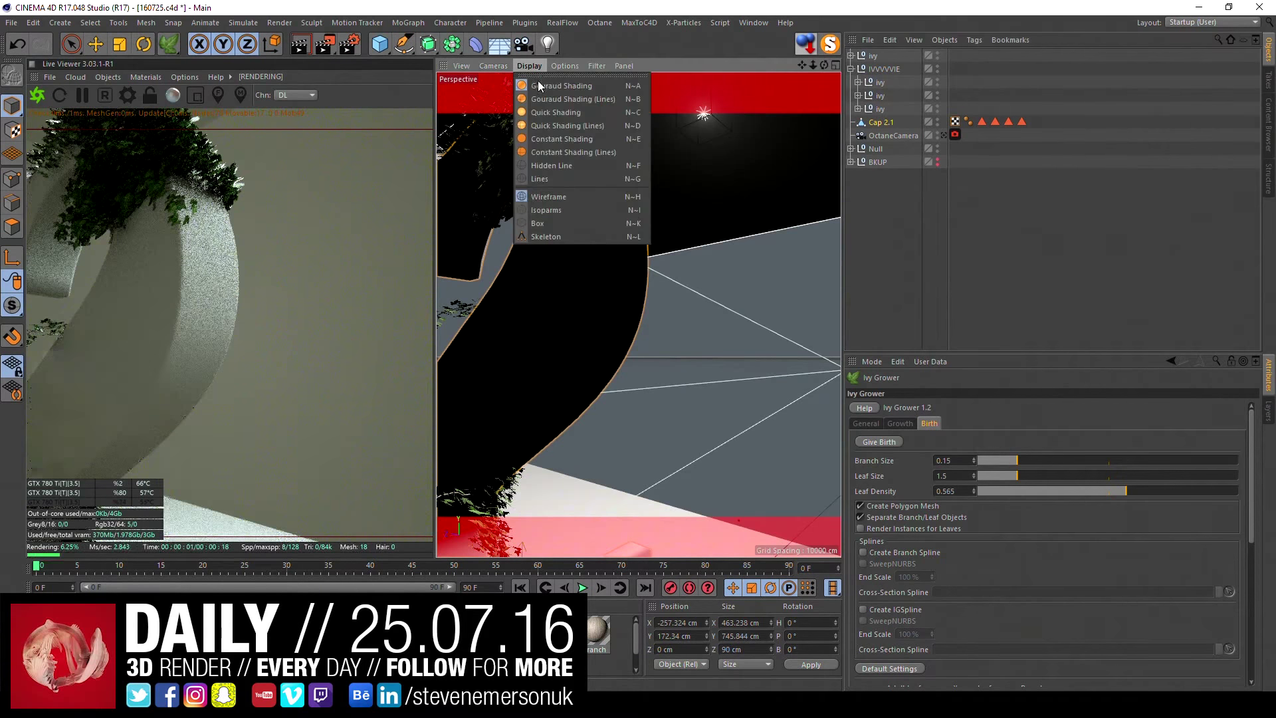
pyautogui.click(544, 103)
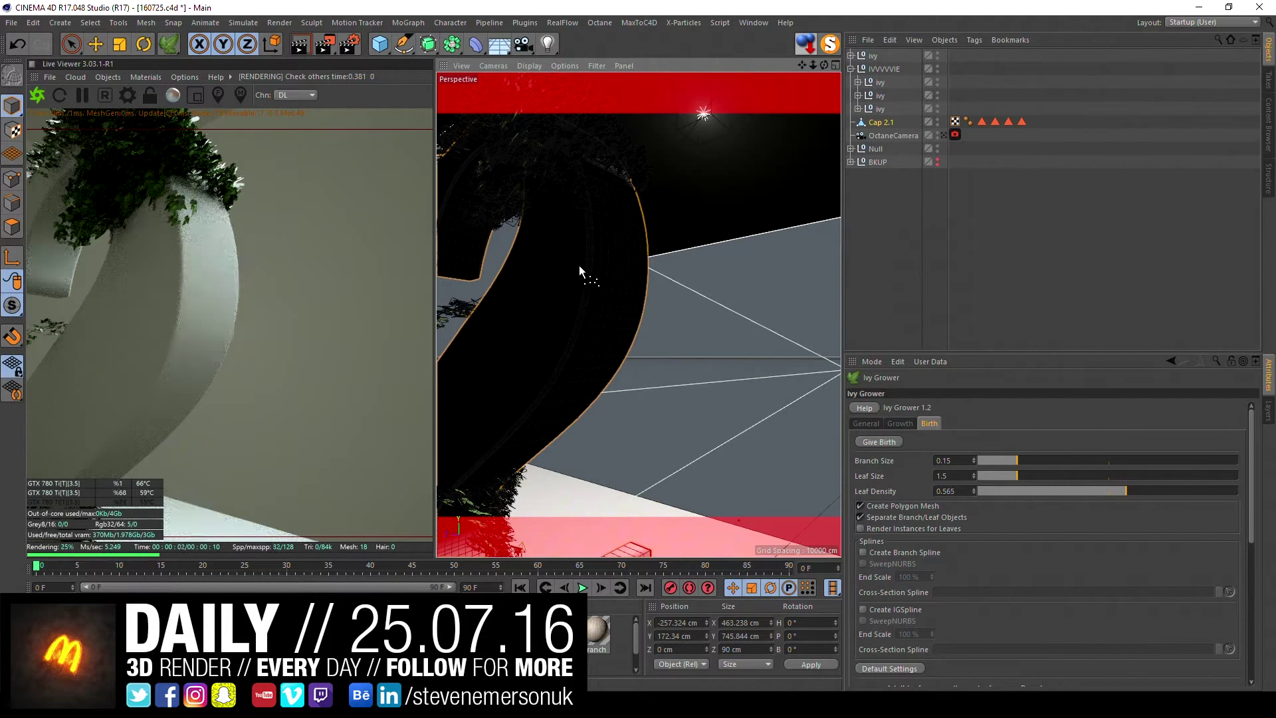
# - Grow another ivy strand on the upper curve and give it leaves
pyautogui.click(901, 423)
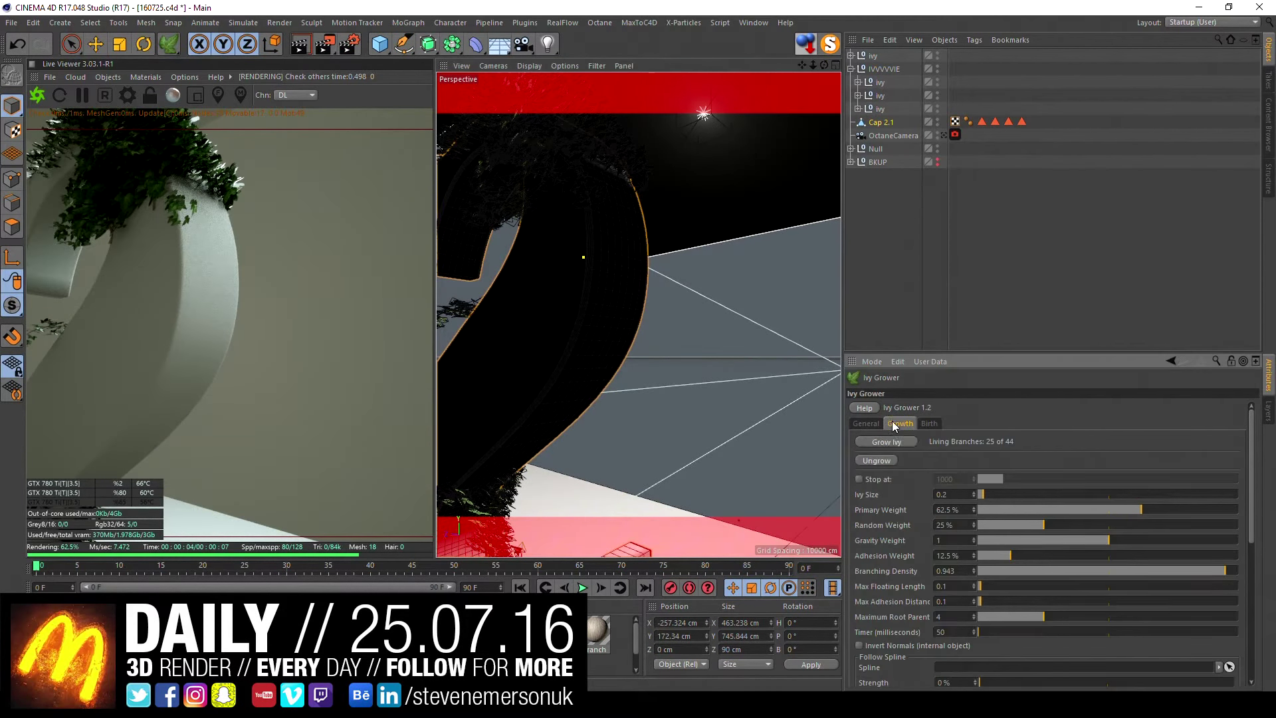
pyautogui.click(885, 442)
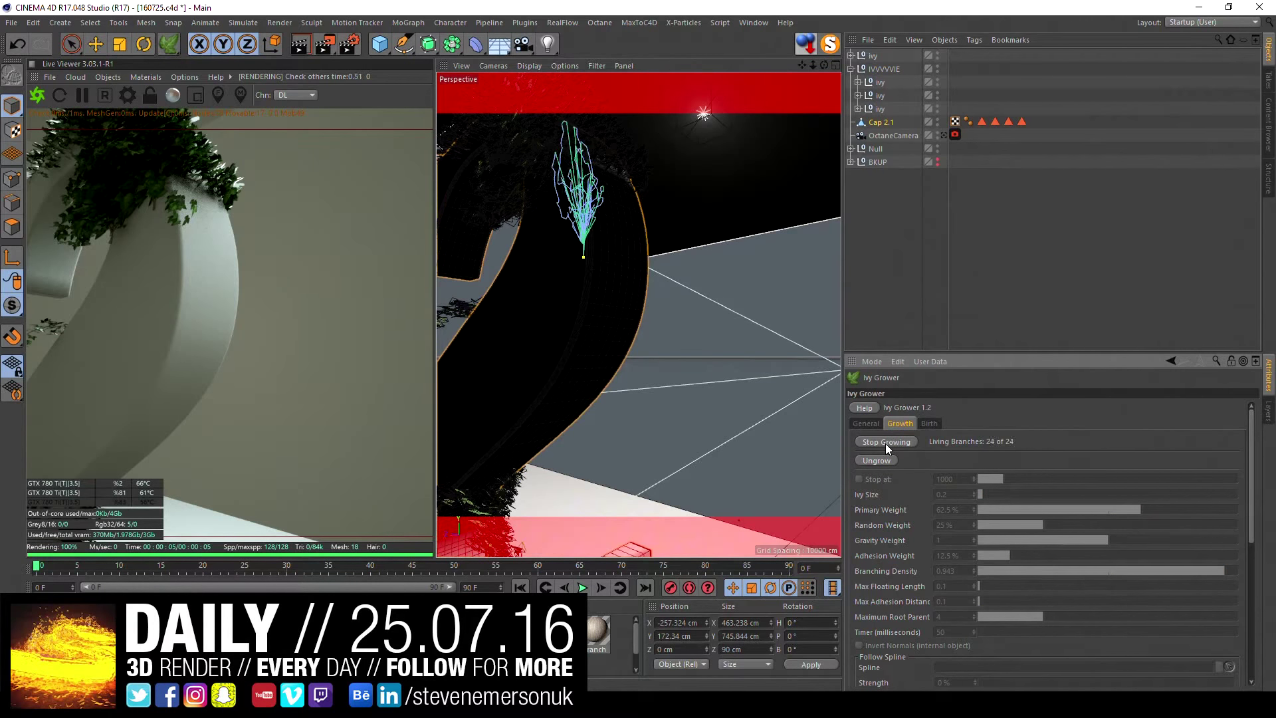
pyautogui.click(886, 443)
pyautogui.click(929, 423)
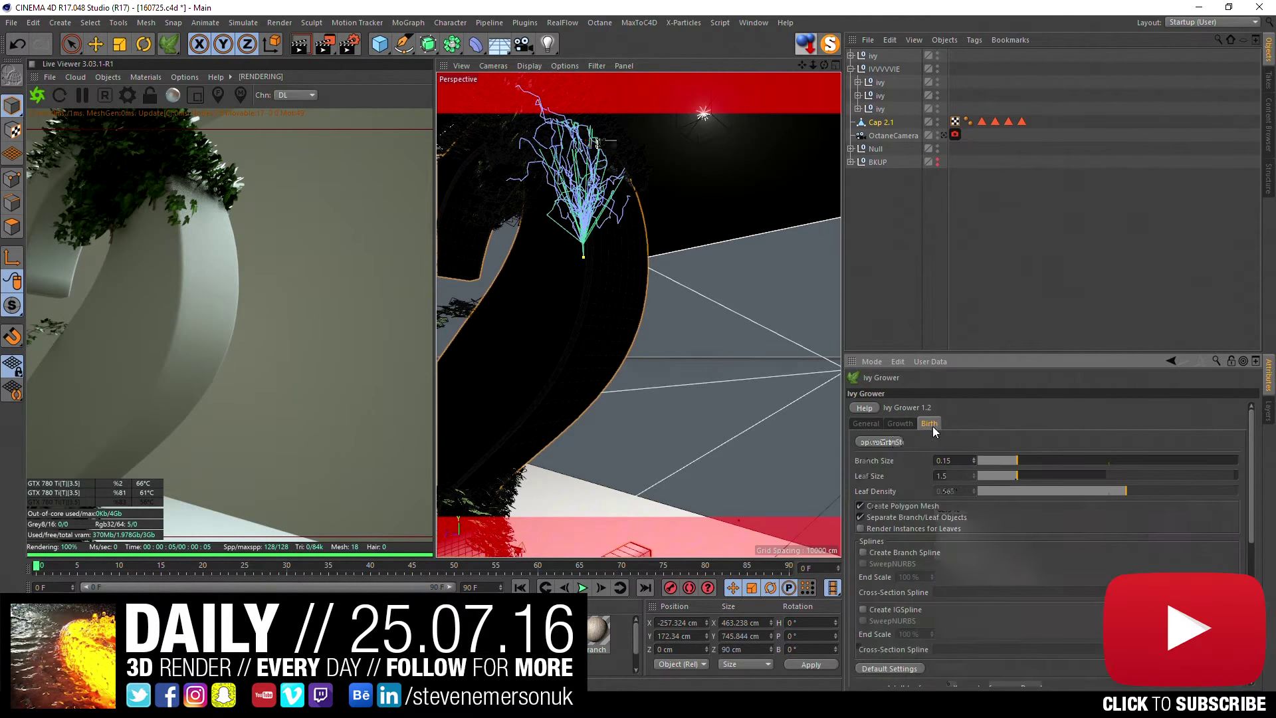
pyautogui.click(885, 442)
# - Save, restart the render, and drag both new ivy objects into the IVVVVVIE group
pyautogui.click(944, 148)
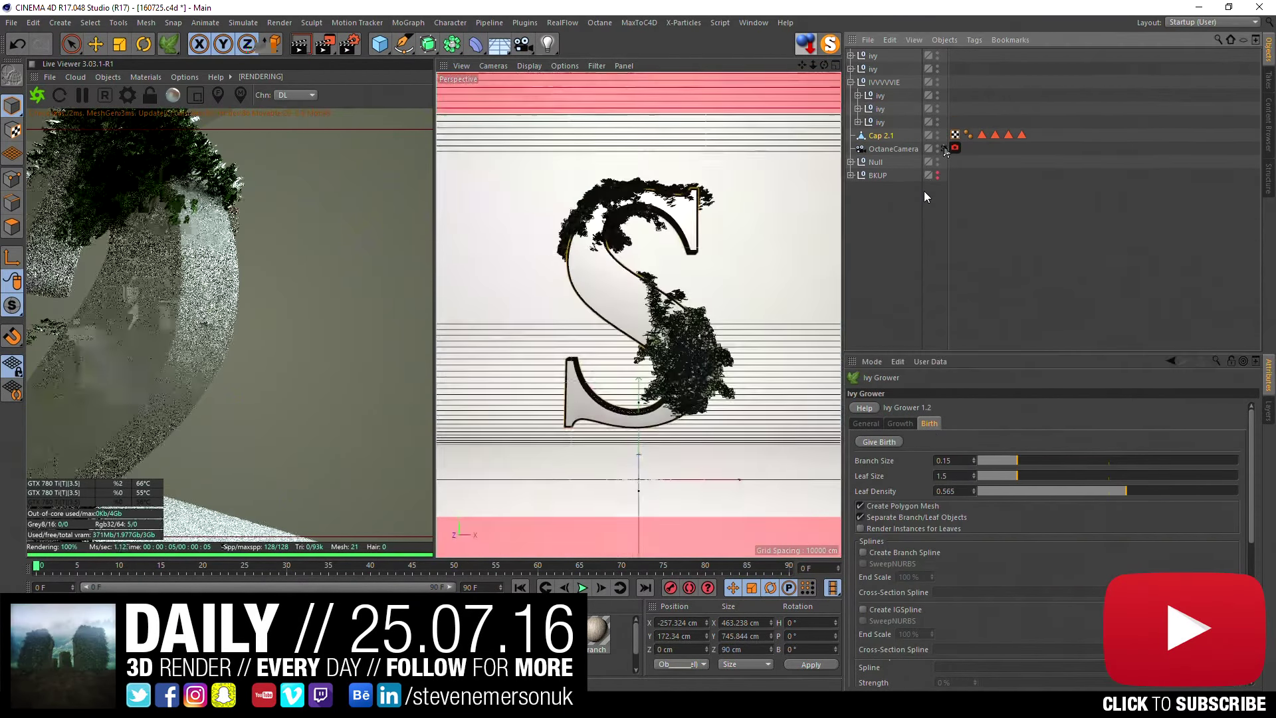
pyautogui.hotkey('ctrl', 's')
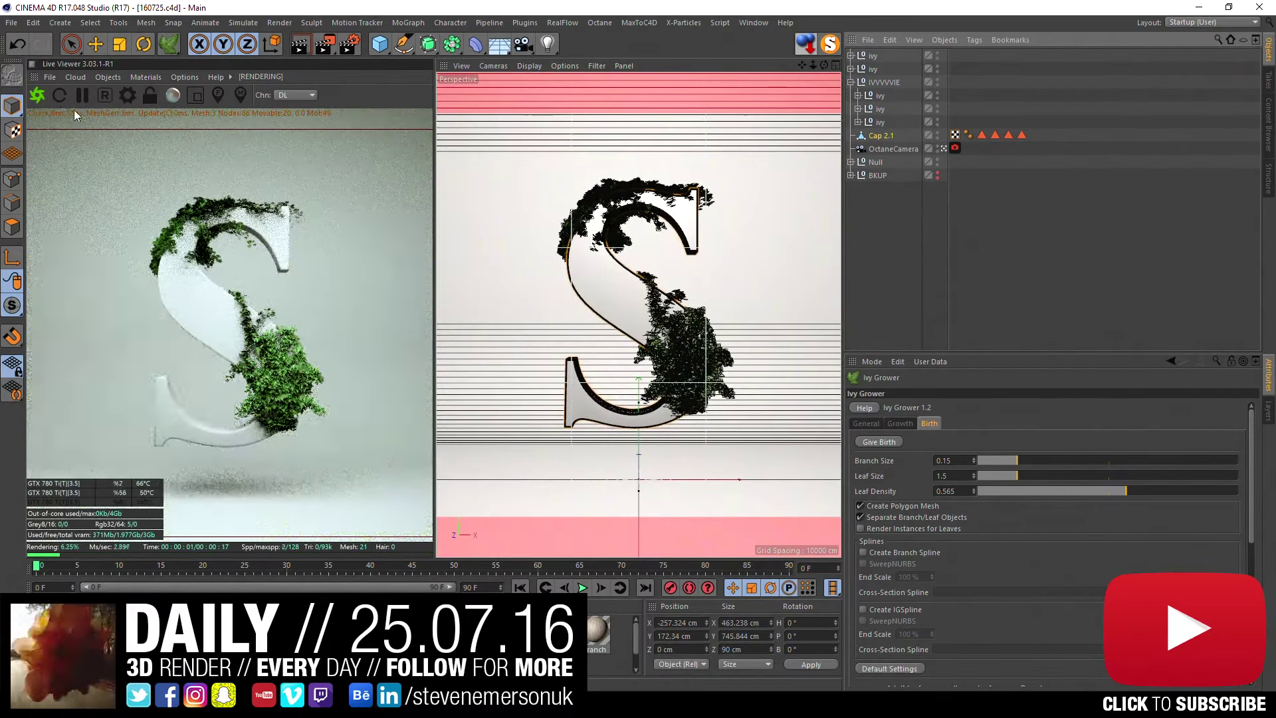
pyautogui.click(37, 95)
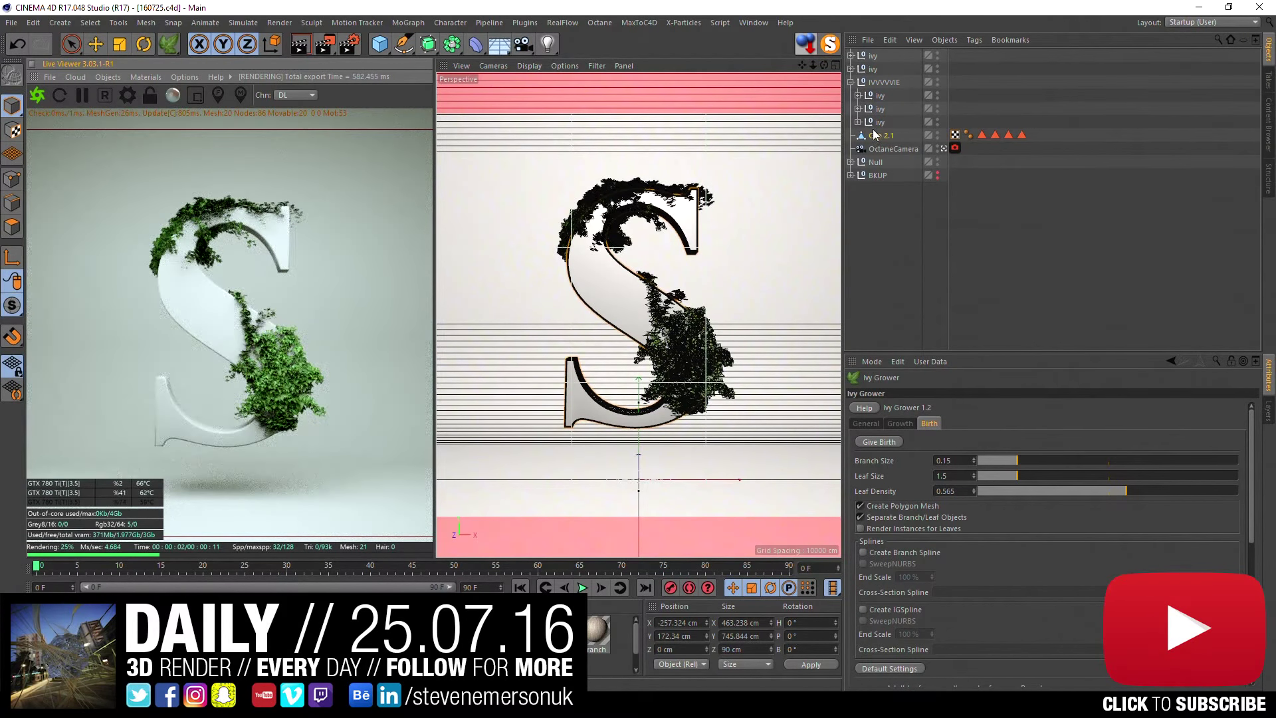
pyautogui.click(851, 82)
pyautogui.keyDown('shift'); pyautogui.click(872, 69); pyautogui.keyUp('shift')
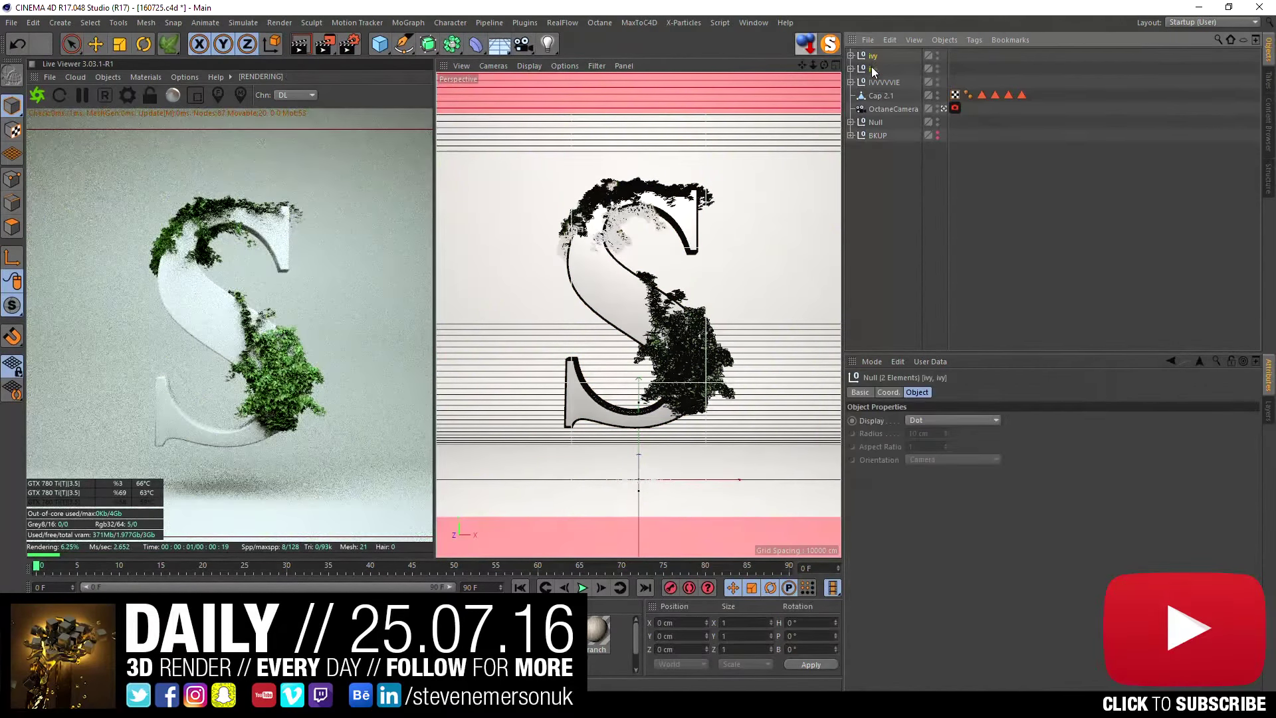
pyautogui.moveTo(873, 69); pyautogui.dragTo(858, 81)
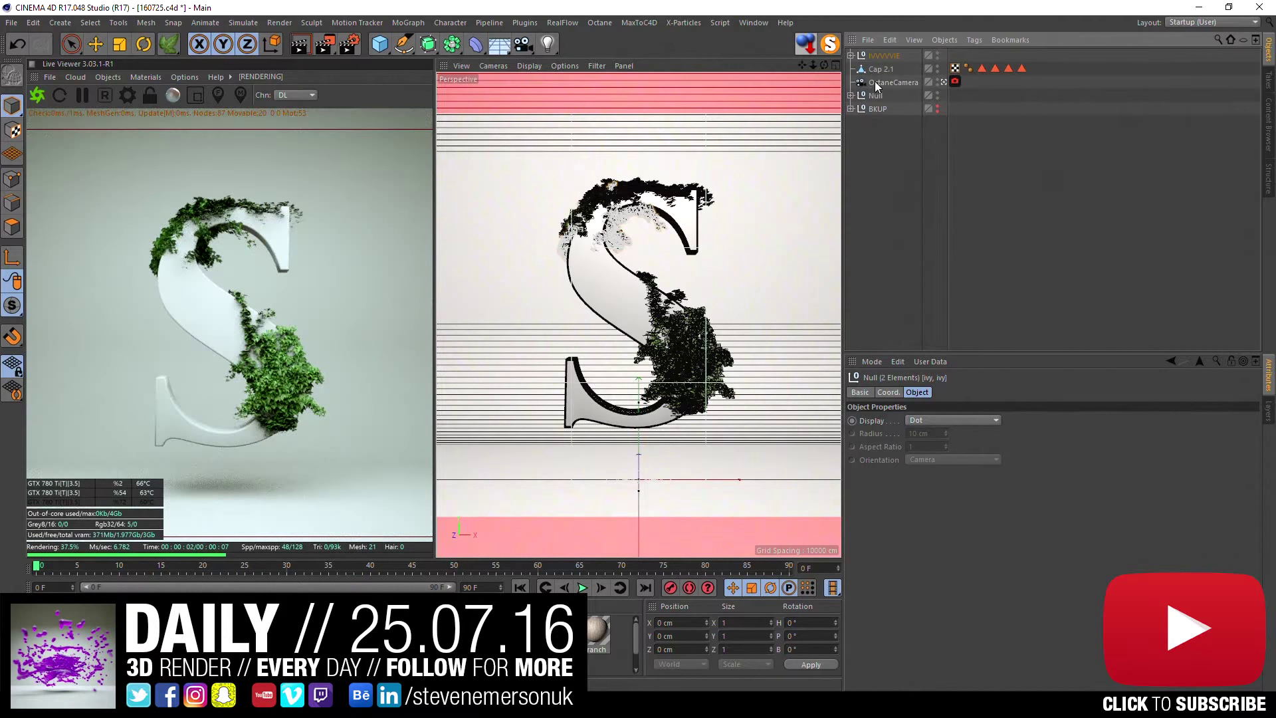
# - Load an ImageTexture into OctaneSky's Environment tag at power 1, save, and launch File Explorer
pyautogui.click(851, 95)
pyautogui.click(931, 110)
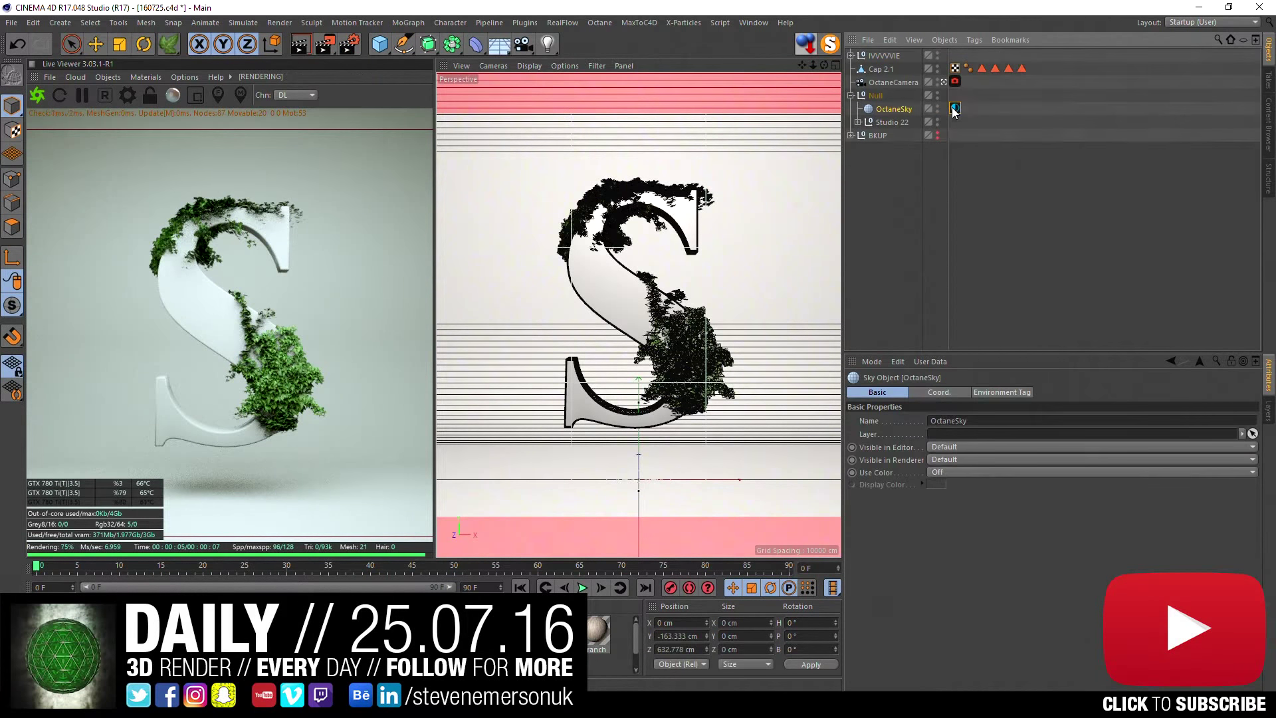
pyautogui.click(954, 108)
pyautogui.click(937, 443)
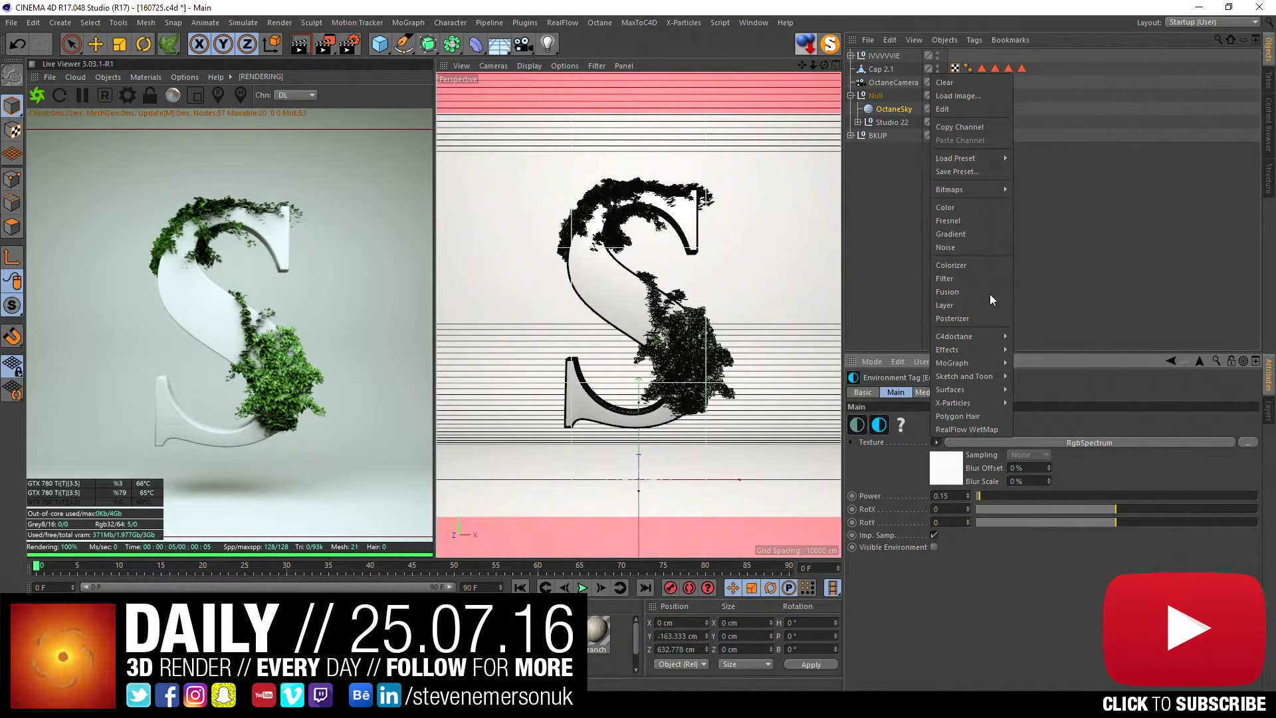
pyautogui.moveTo(957, 336)
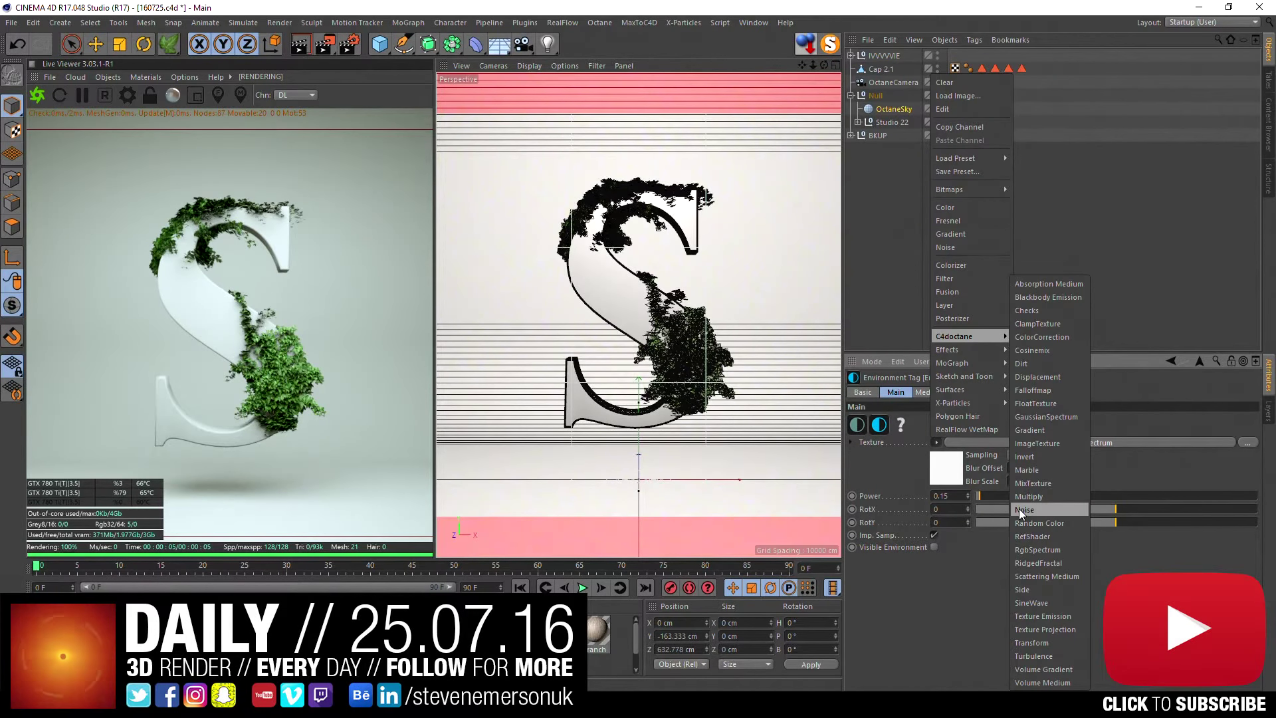
pyautogui.click(1048, 444)
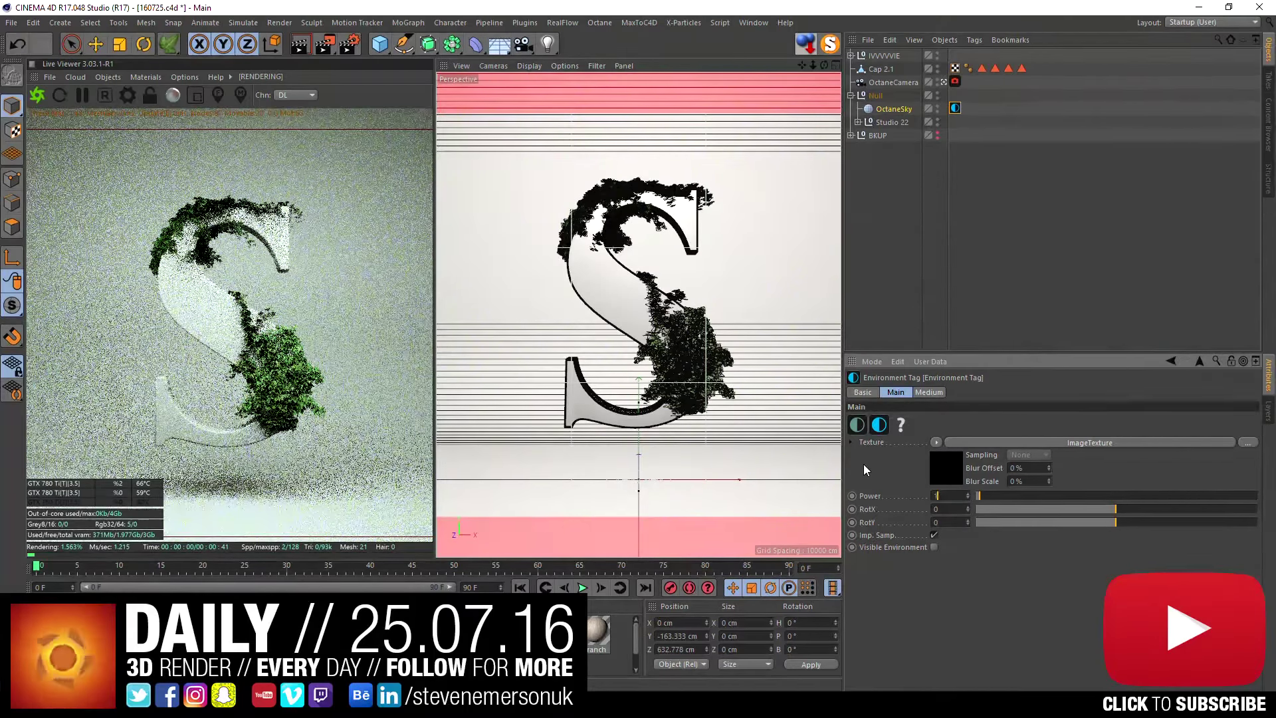
pyautogui.write('1.')
pyautogui.press('Return')
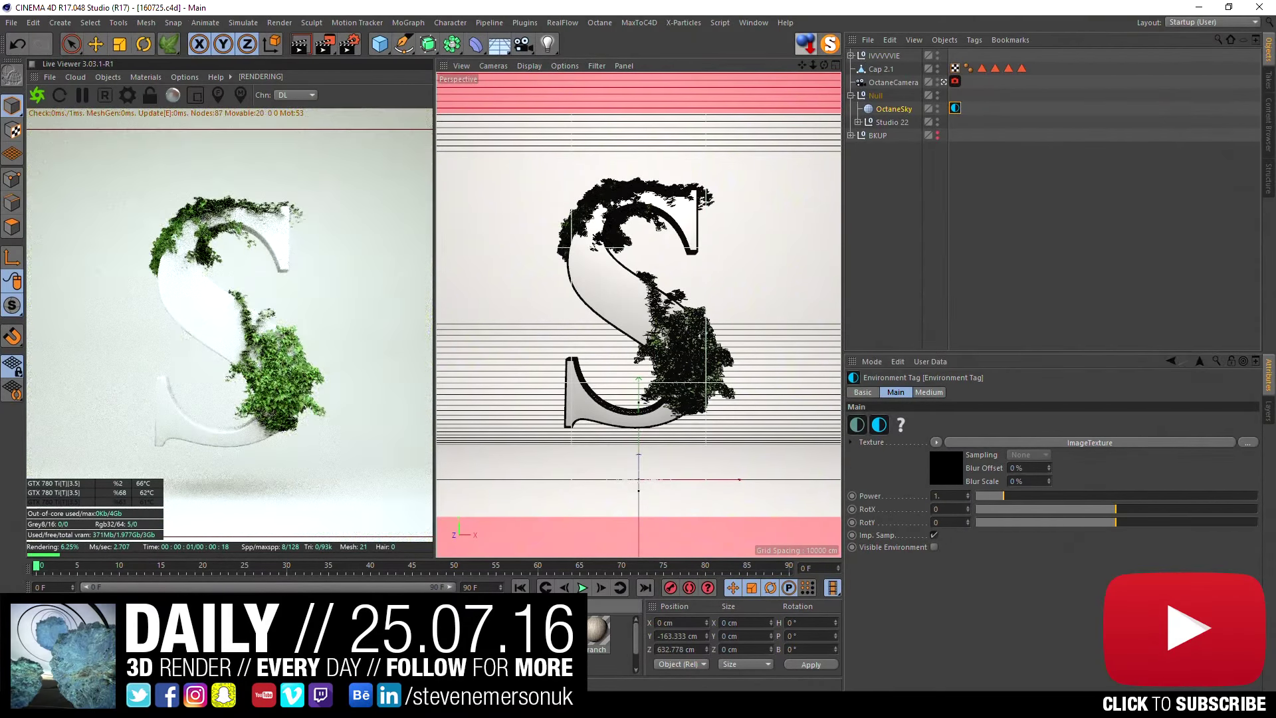
pyautogui.hotkey('ctrl', 's')
pyautogui.press('super+e')
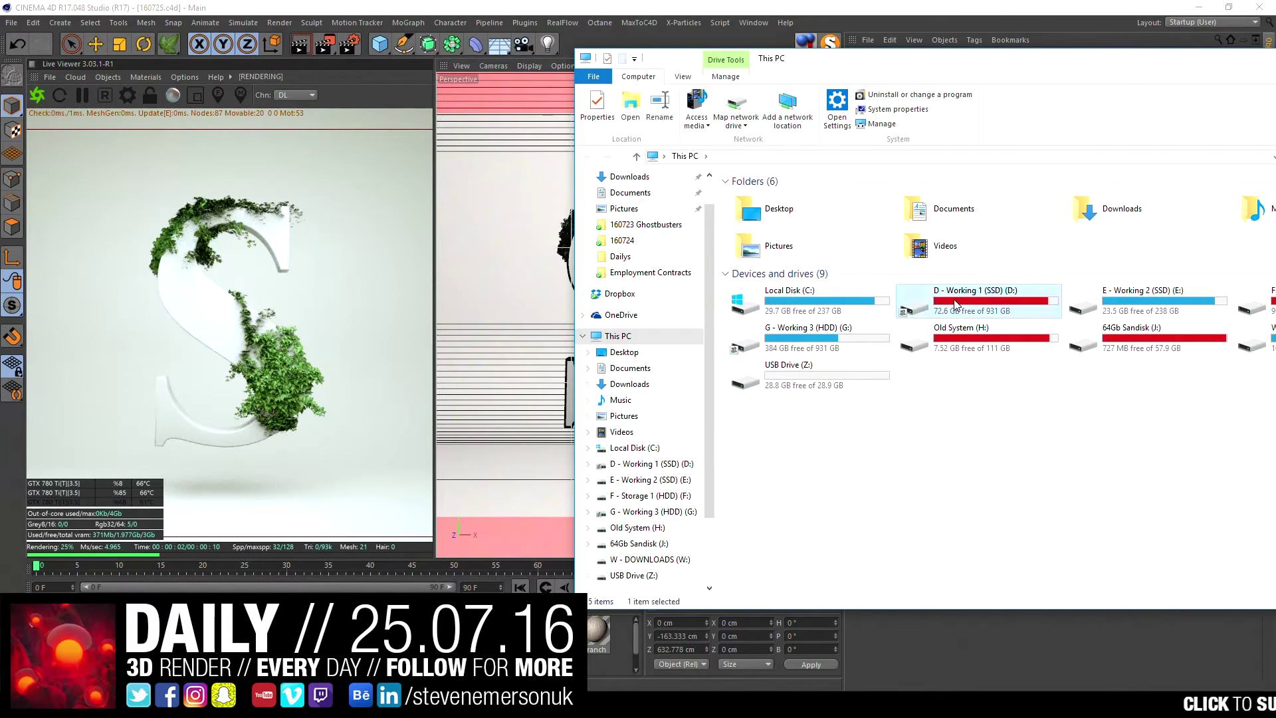
# - Browse to Dailys\07\09\tex and select the hdrmaps_com_free_060_Ref.exr HDRI
pyautogui.doubleClick(918, 307)
pyautogui.doubleClick(785, 505)
pyautogui.doubleClick(784, 239)
pyautogui.press('Return')
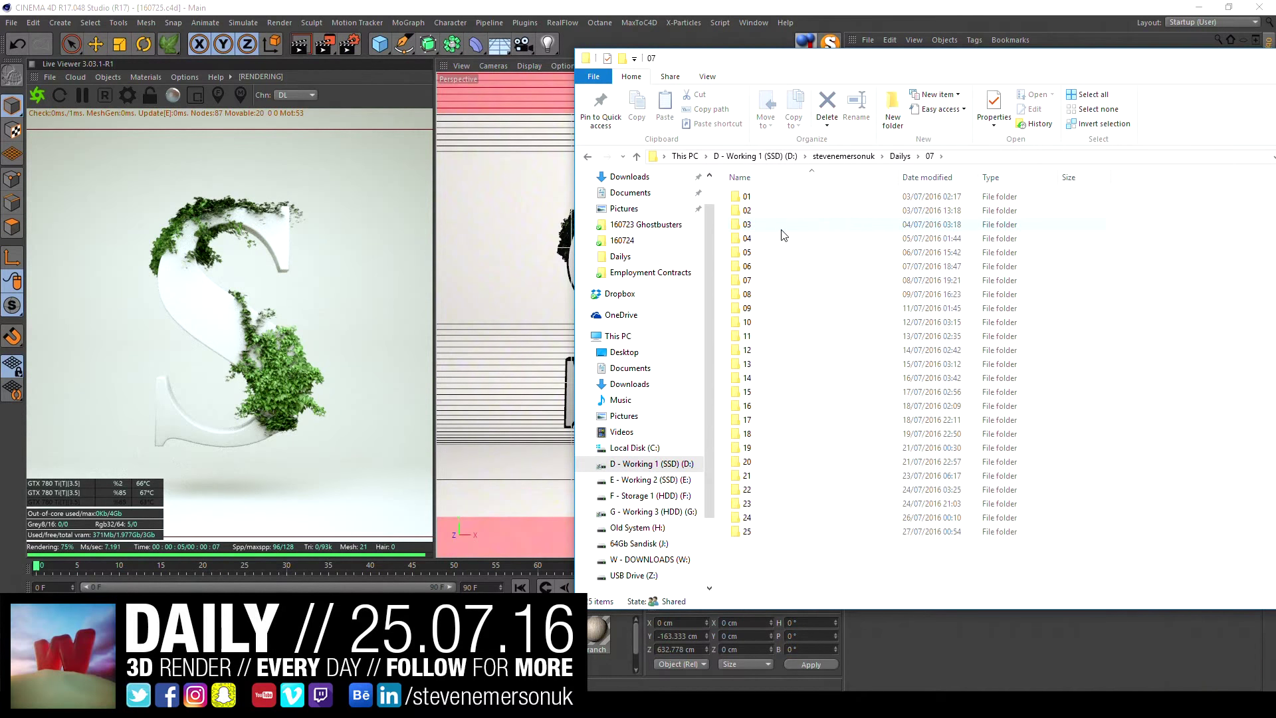
pyautogui.click(655, 256)
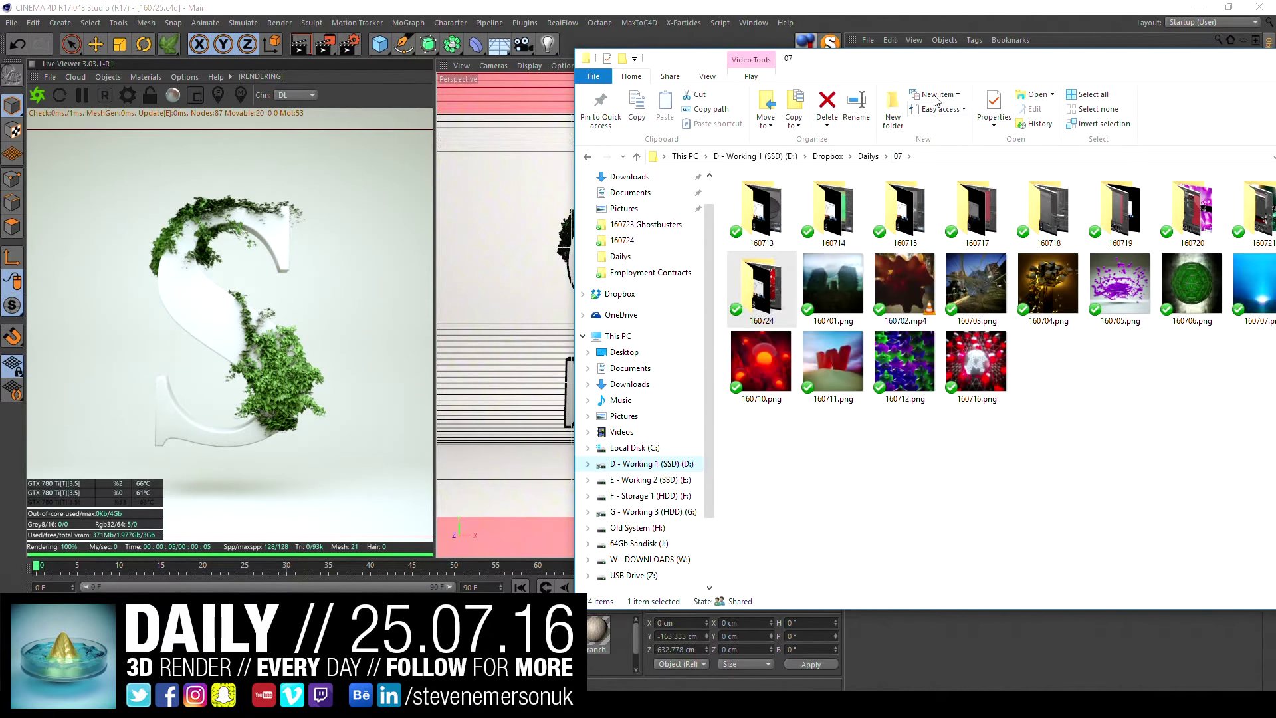
pyautogui.moveTo(931, 59); pyautogui.dragTo(650, 54)
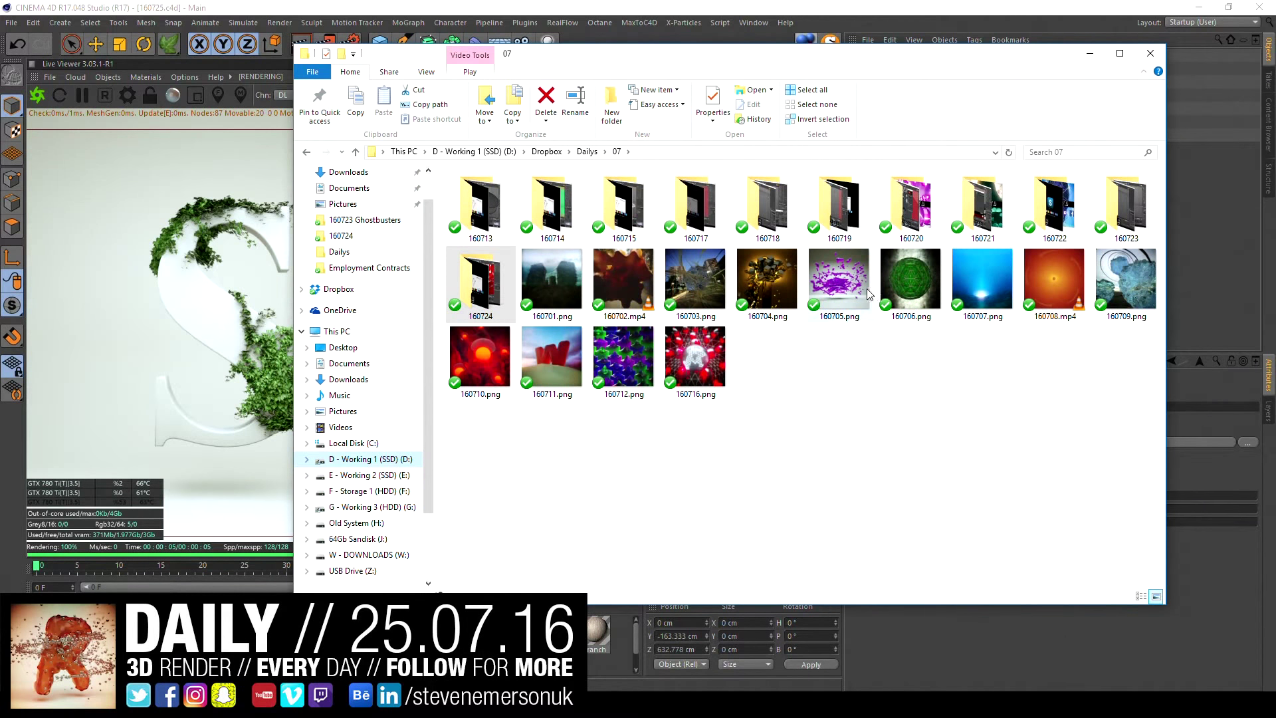
pyautogui.click(1157, 302)
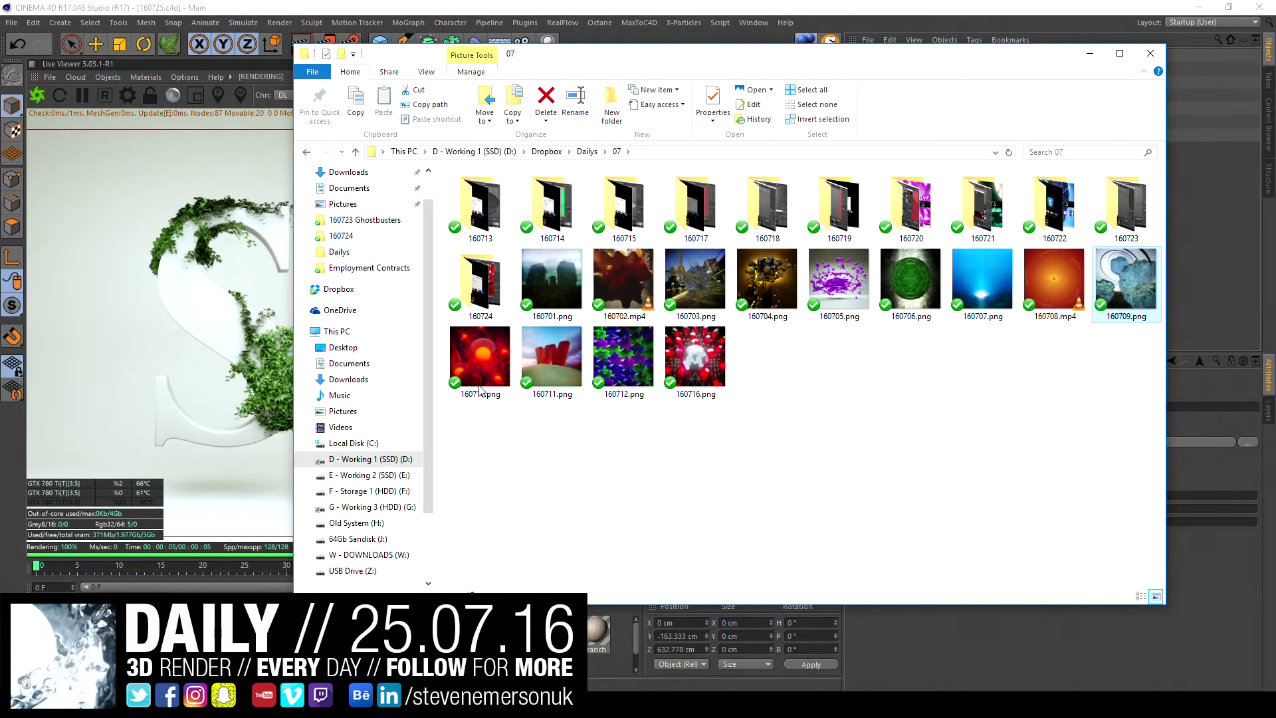
pyautogui.click(307, 151)
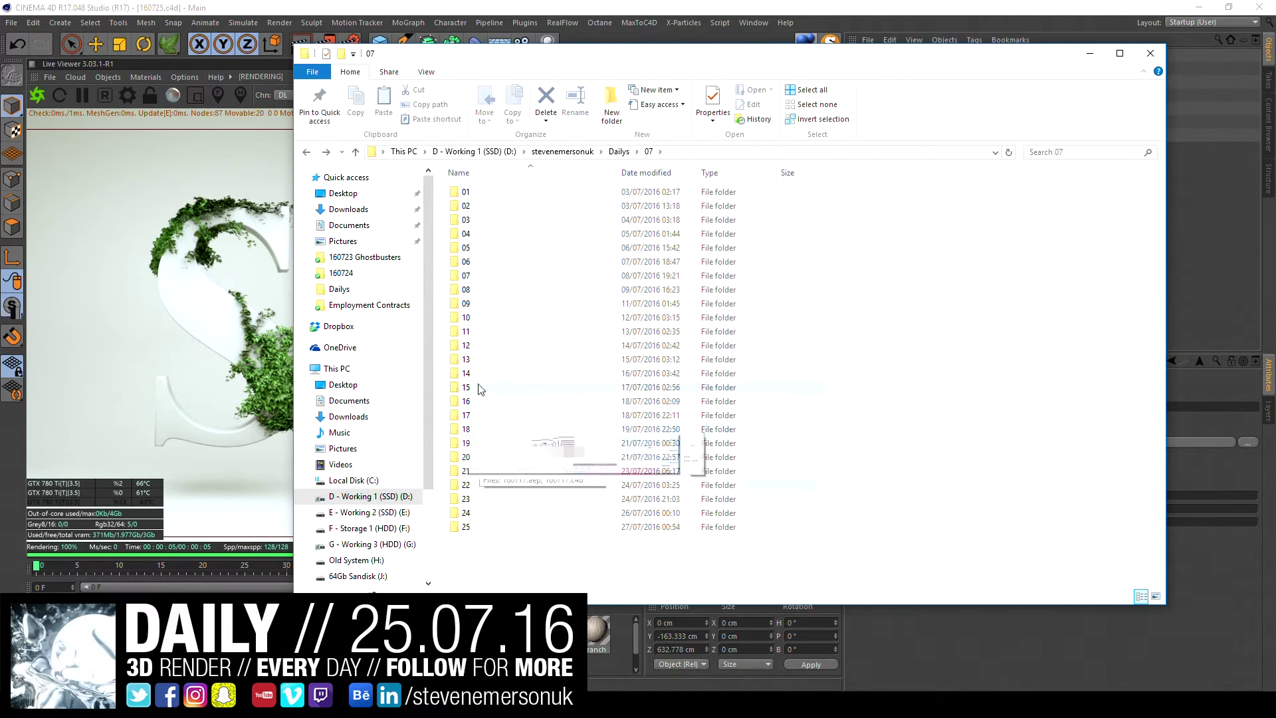
pyautogui.doubleClick(469, 304)
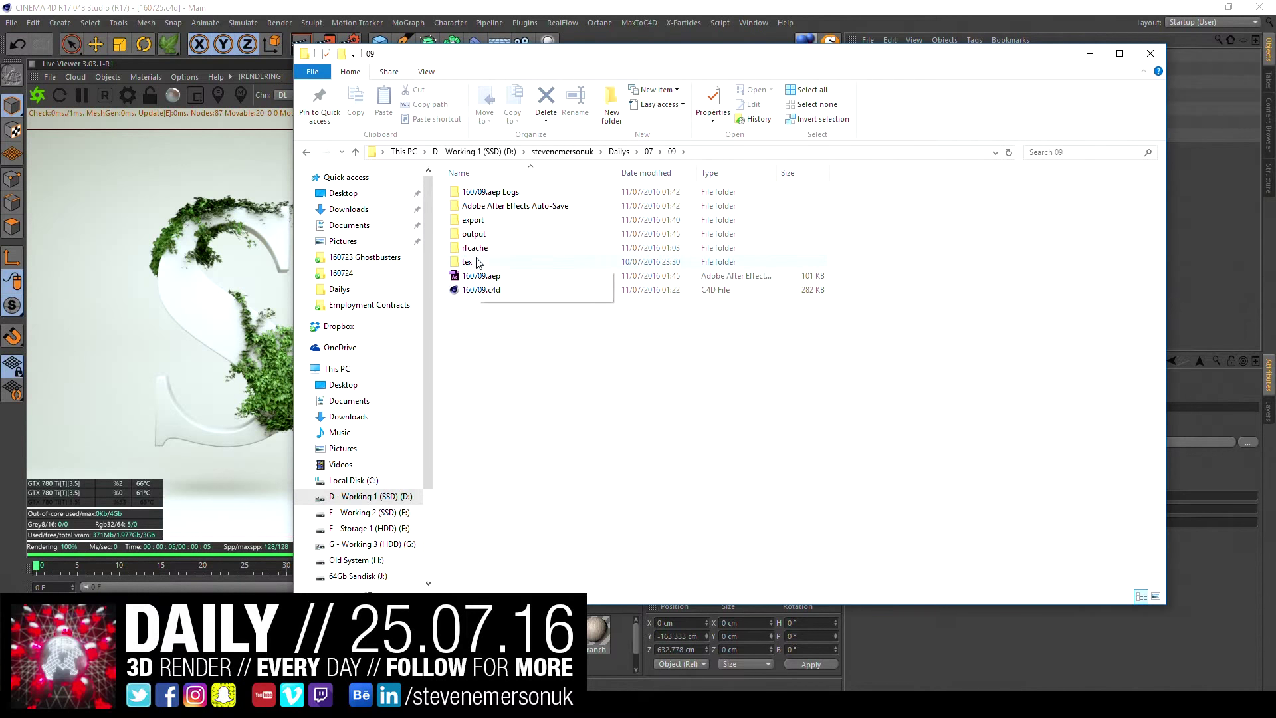
pyautogui.doubleClick(478, 263)
pyautogui.click(479, 211)
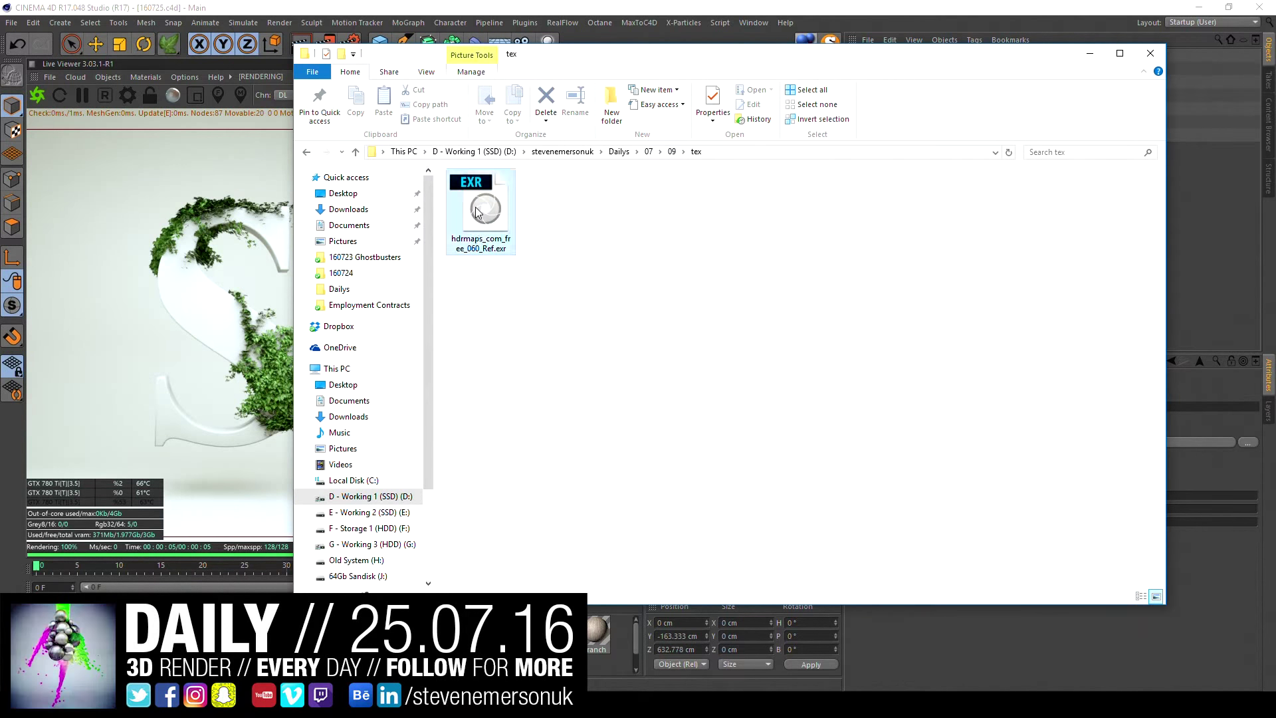
# - Create a tex folder inside Dailys\07\25 and paste the HDRI into it
pyautogui.click(648, 152)
pyautogui.doubleClick(477, 527)
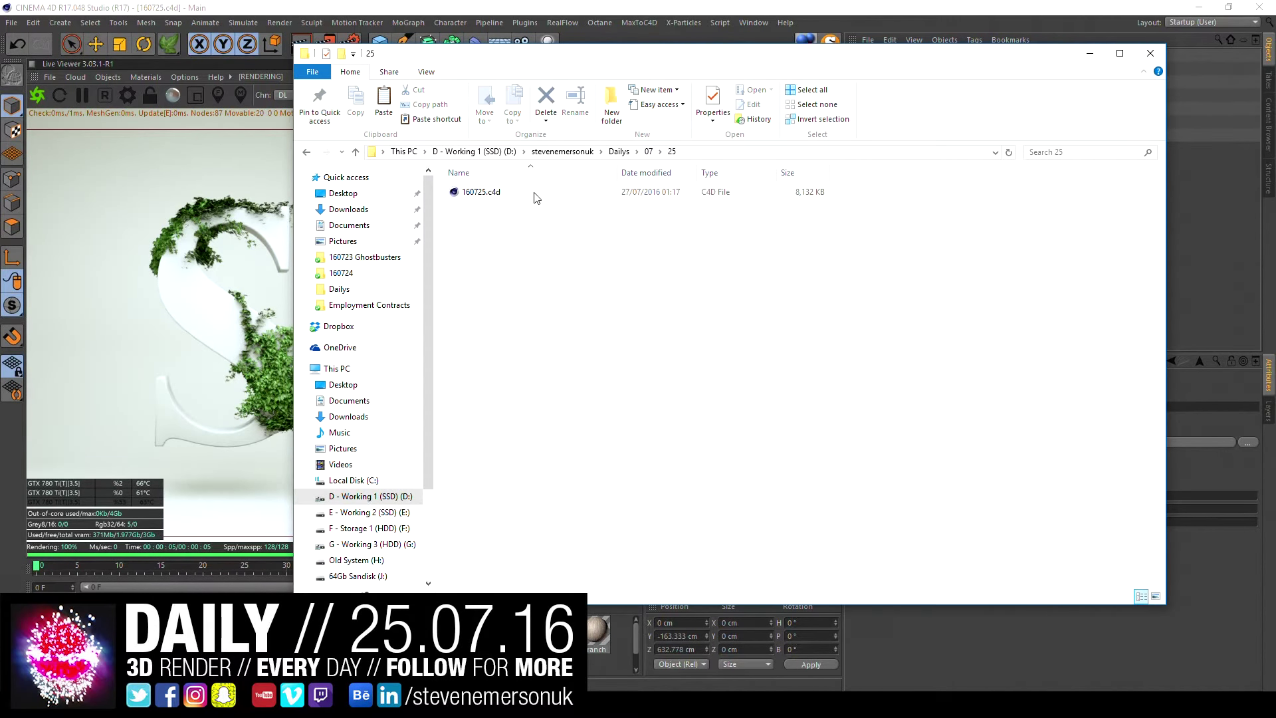
pyautogui.click(609, 113)
pyautogui.write('tex')
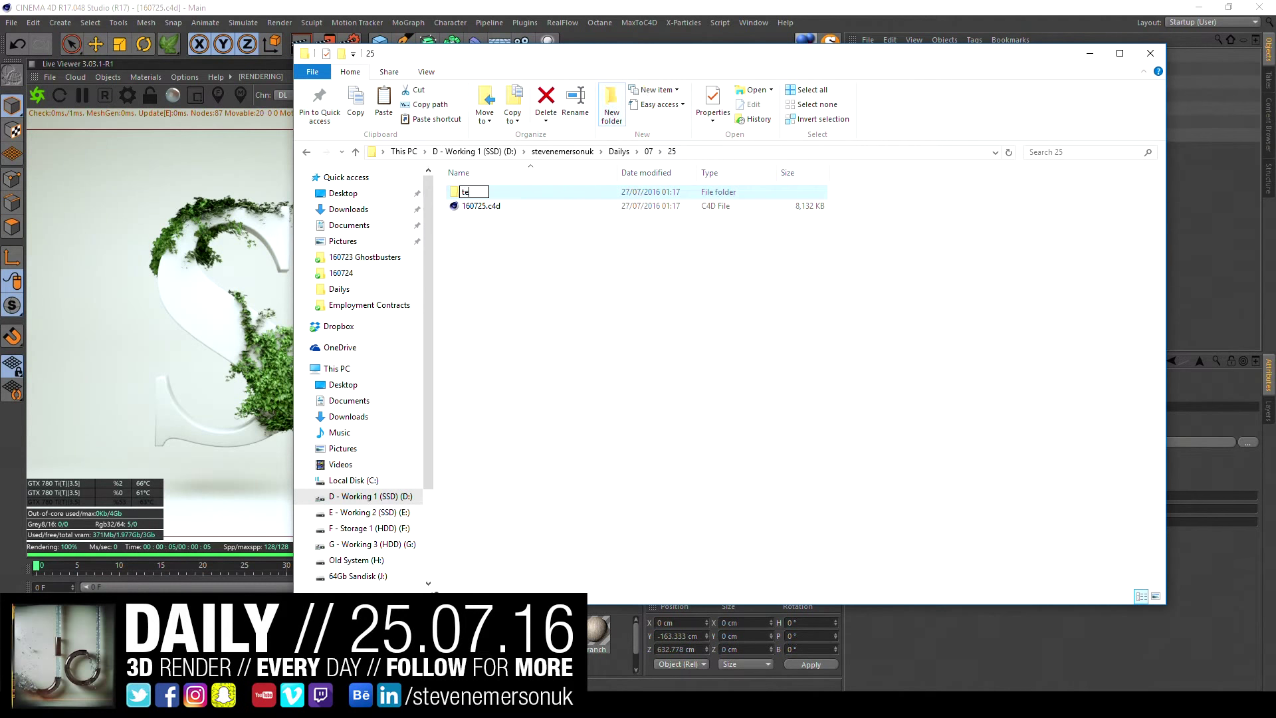
pyautogui.press('Return')
pyautogui.press('Return')
pyautogui.hotkey('ctrl', 'v')
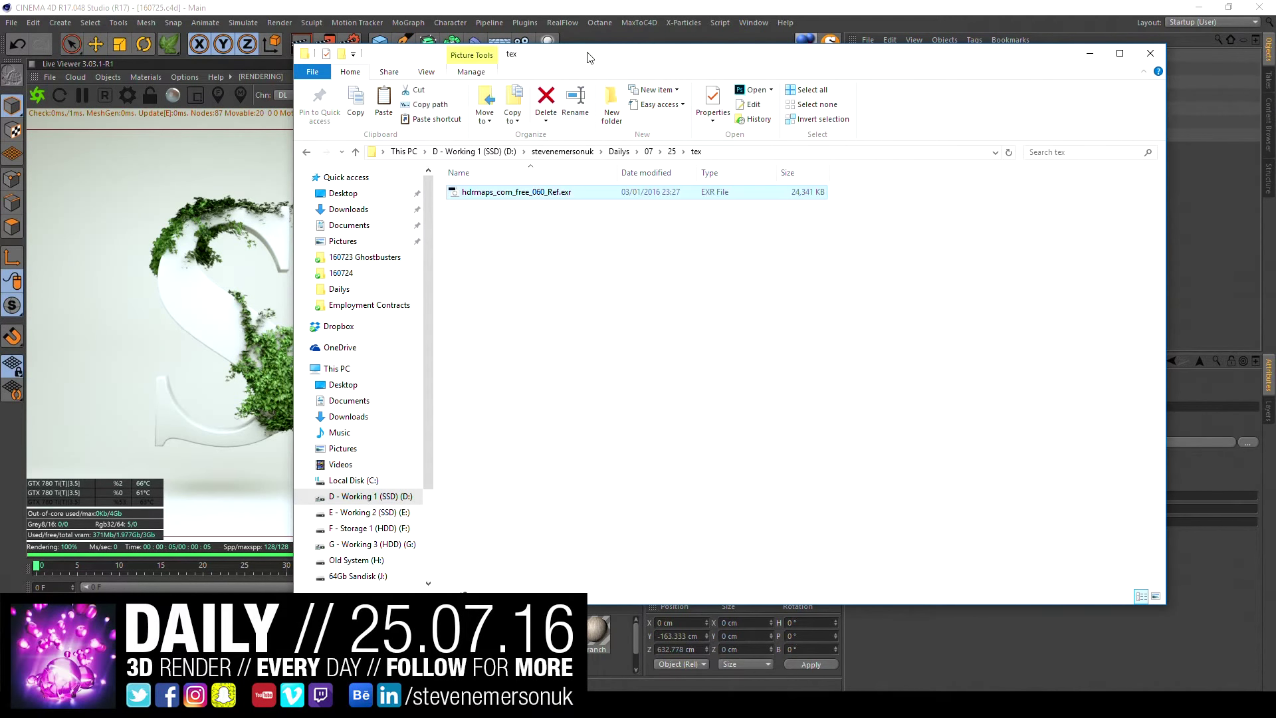
# - Drag the HDRI from Explorer onto the sky's image texture slot in Cinema 4D
pyautogui.moveTo(640, 53); pyautogui.dragTo(385, 56)
pyautogui.click(995, 446)
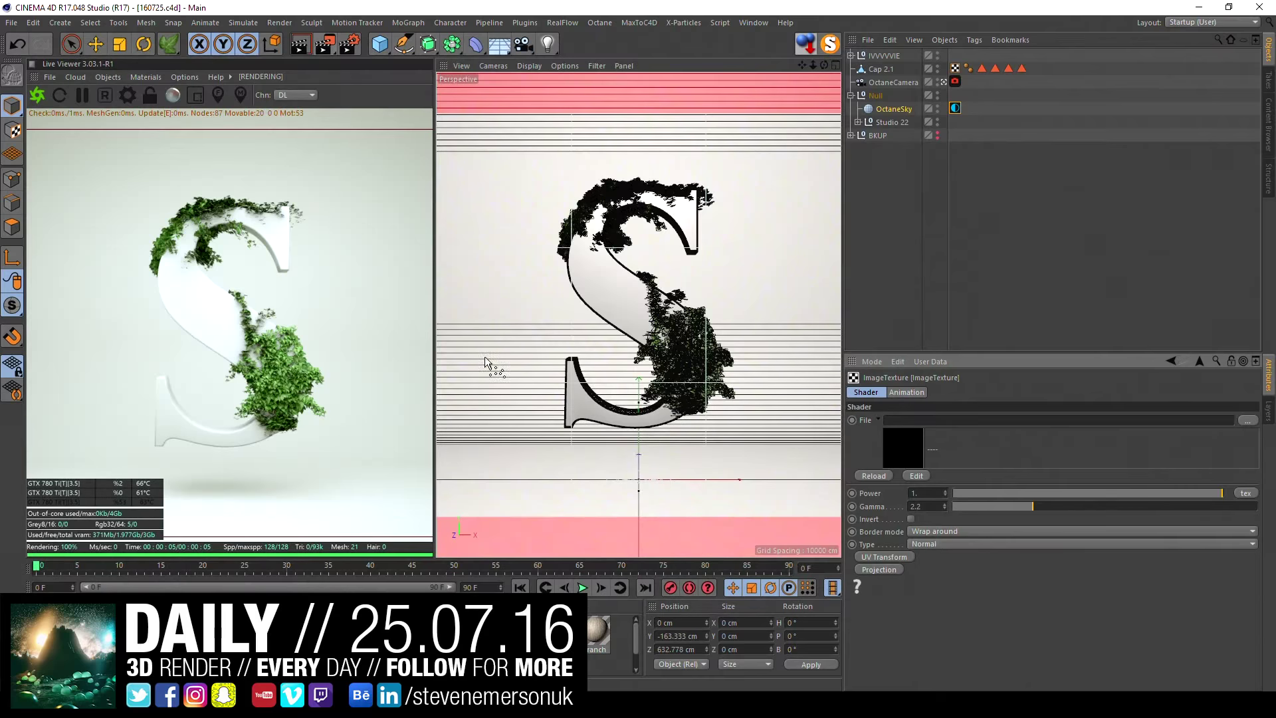
pyautogui.hotkey('alt', 'Tab')
pyautogui.moveTo(228, 195); pyautogui.dragTo(1031, 421)
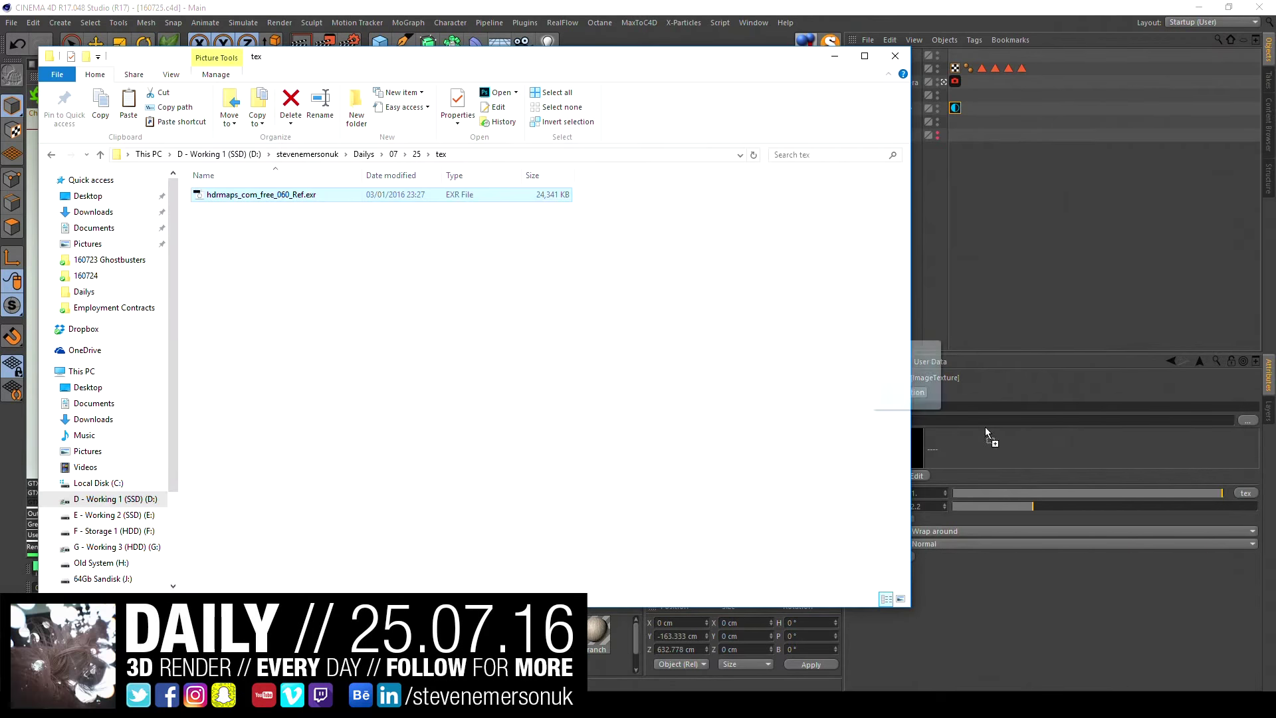
# - Browse via ..\..\25 to the tex folder and load hdrmaps_com_free_060_Ref.exr as the ImageTexture file
pyautogui.click(1026, 417)
pyautogui.click(1248, 420)
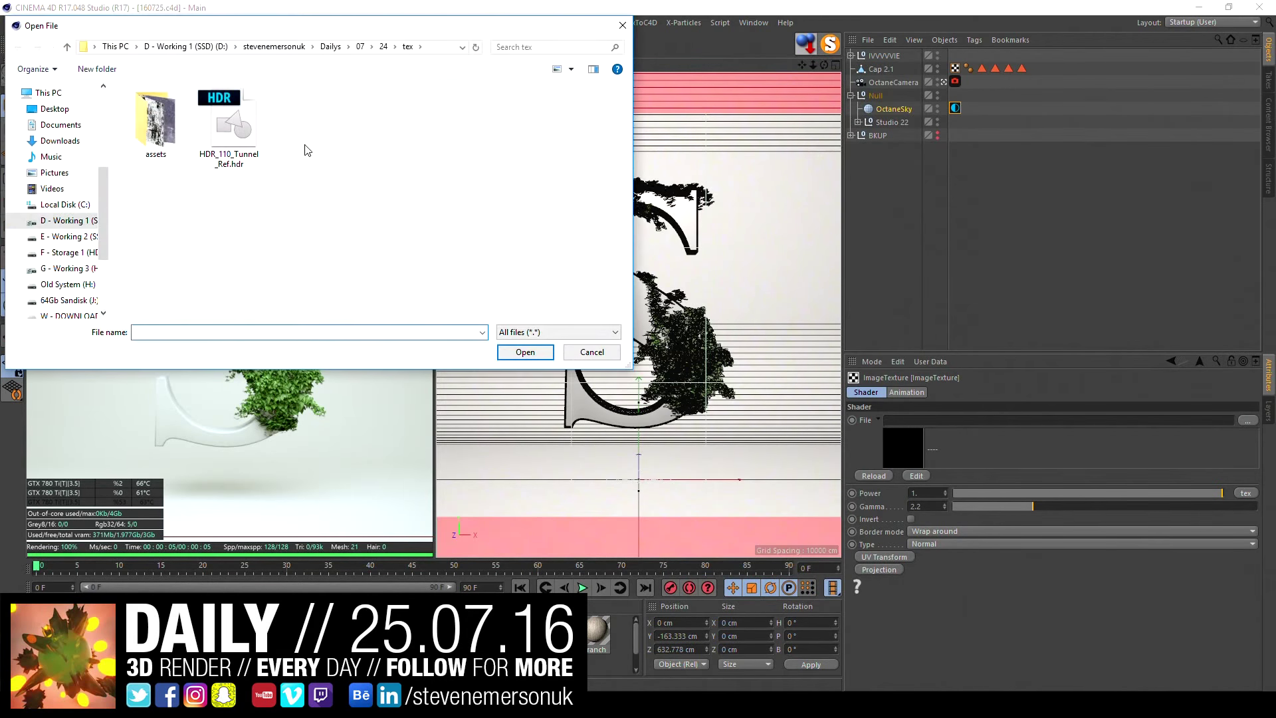
pyautogui.write('..\\..\\25')
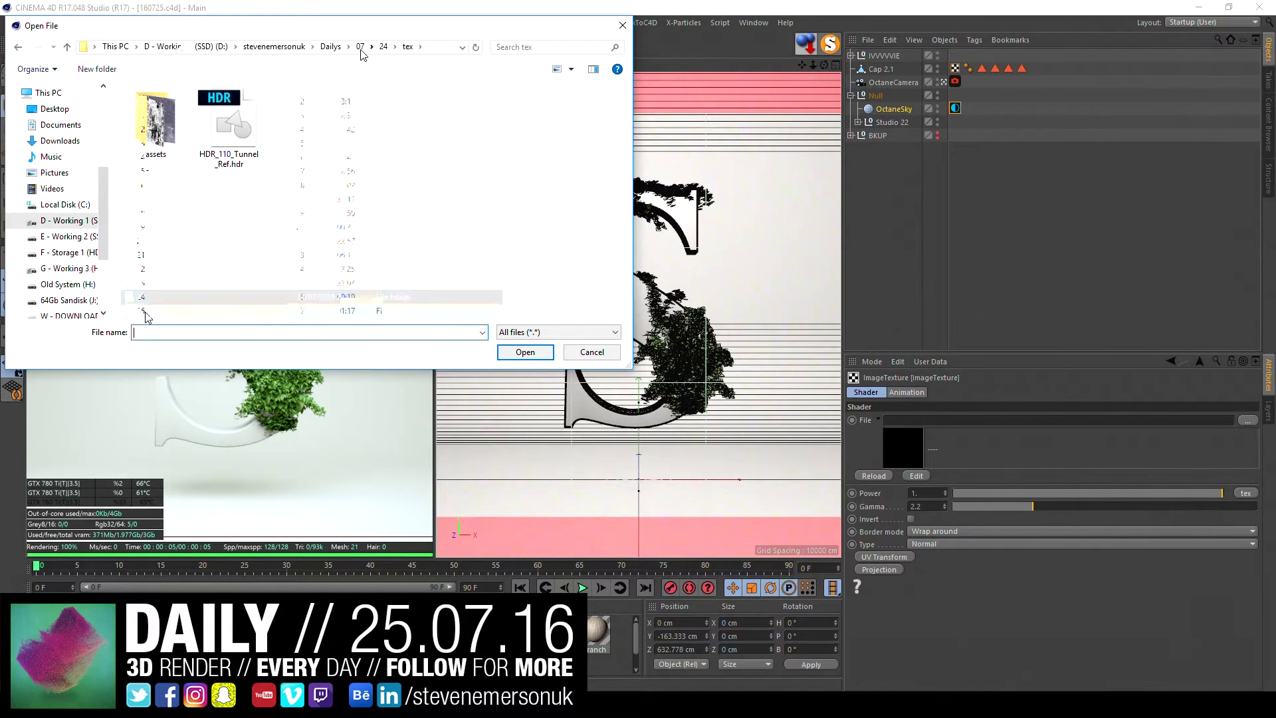
pyautogui.press('Return')
pyautogui.doubleClick(142, 108)
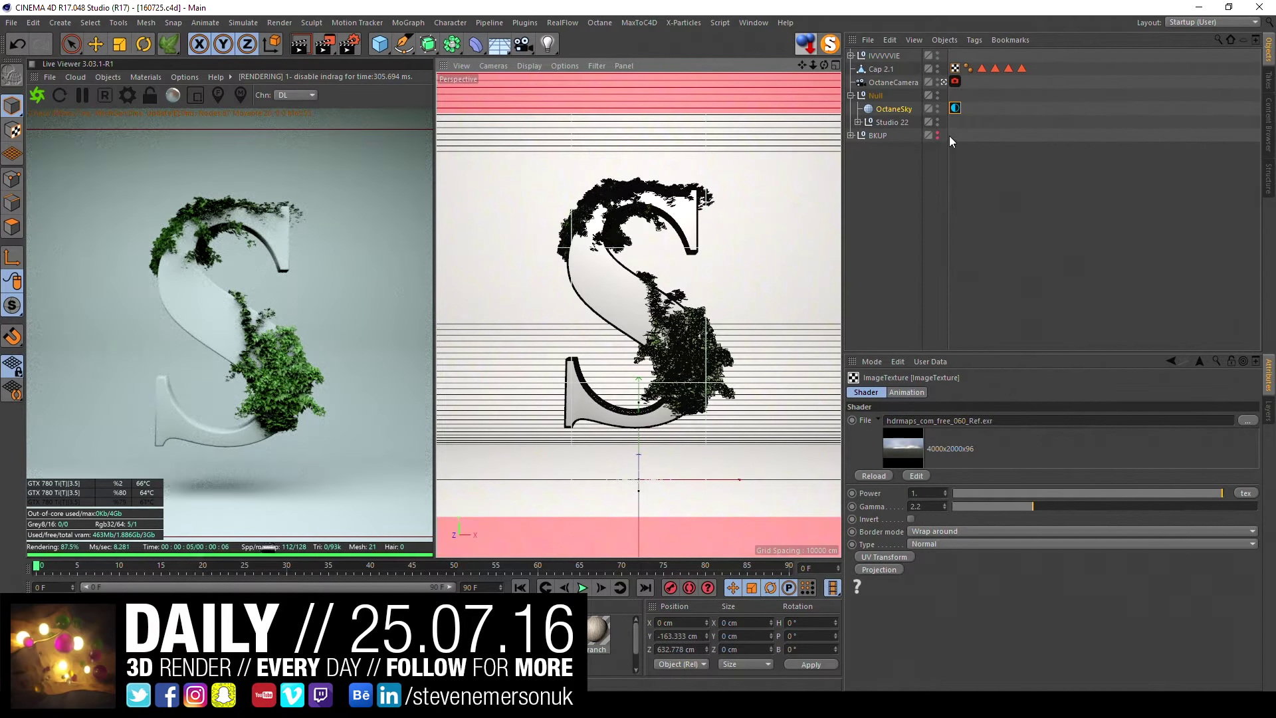
# - Hide the TP_C_Studio backdrop, inspect the sky's environment and texture settings, then show it again
pyautogui.click(858, 122)
pyautogui.click(900, 135)
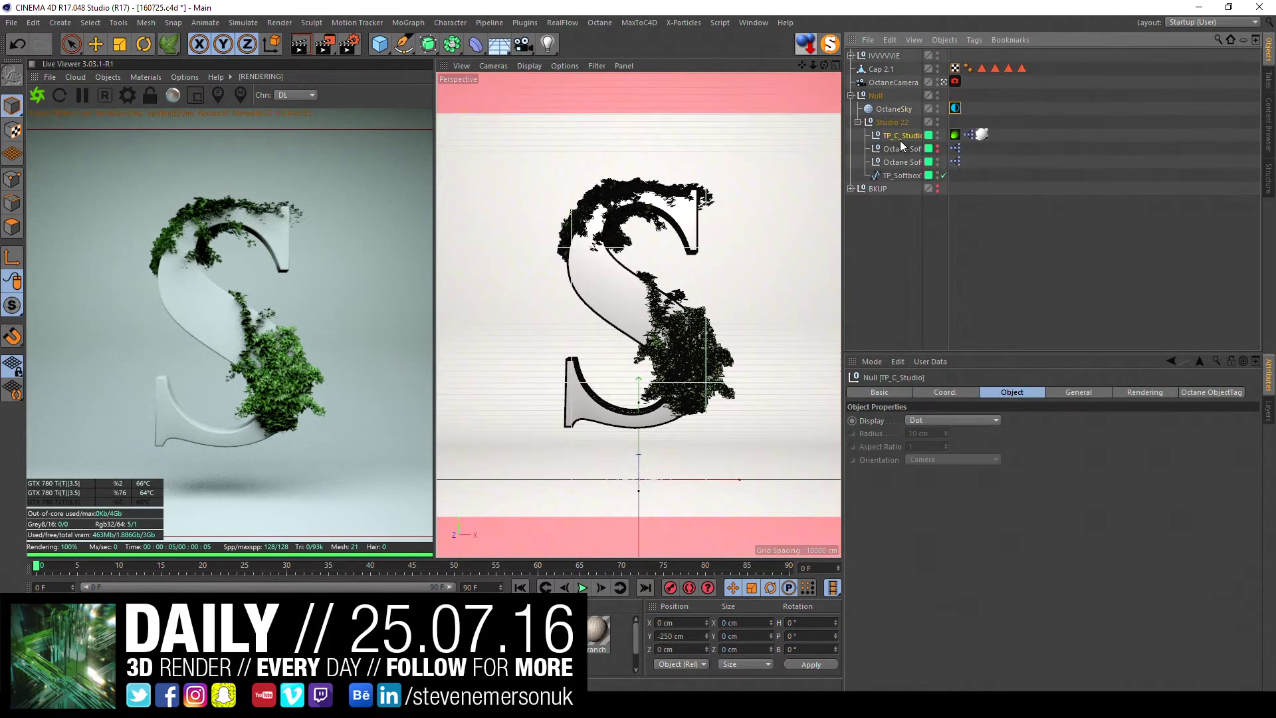
pyautogui.click(938, 135)
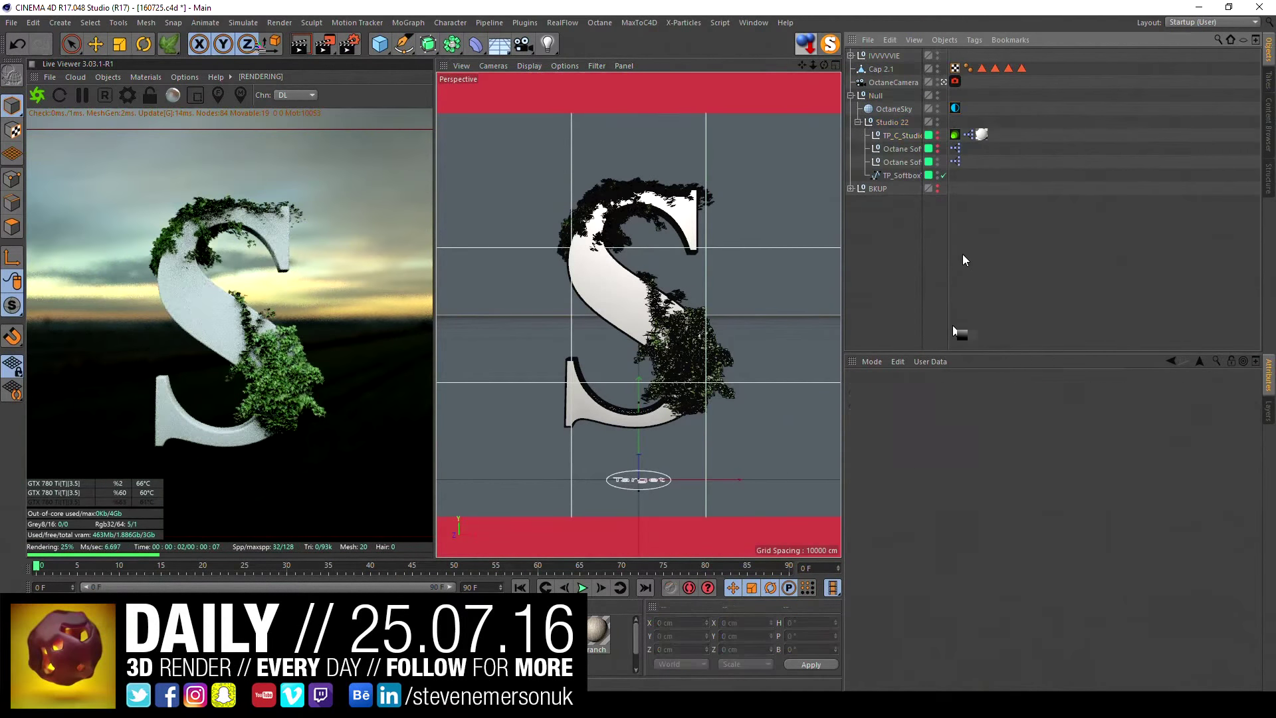
pyautogui.click(956, 108)
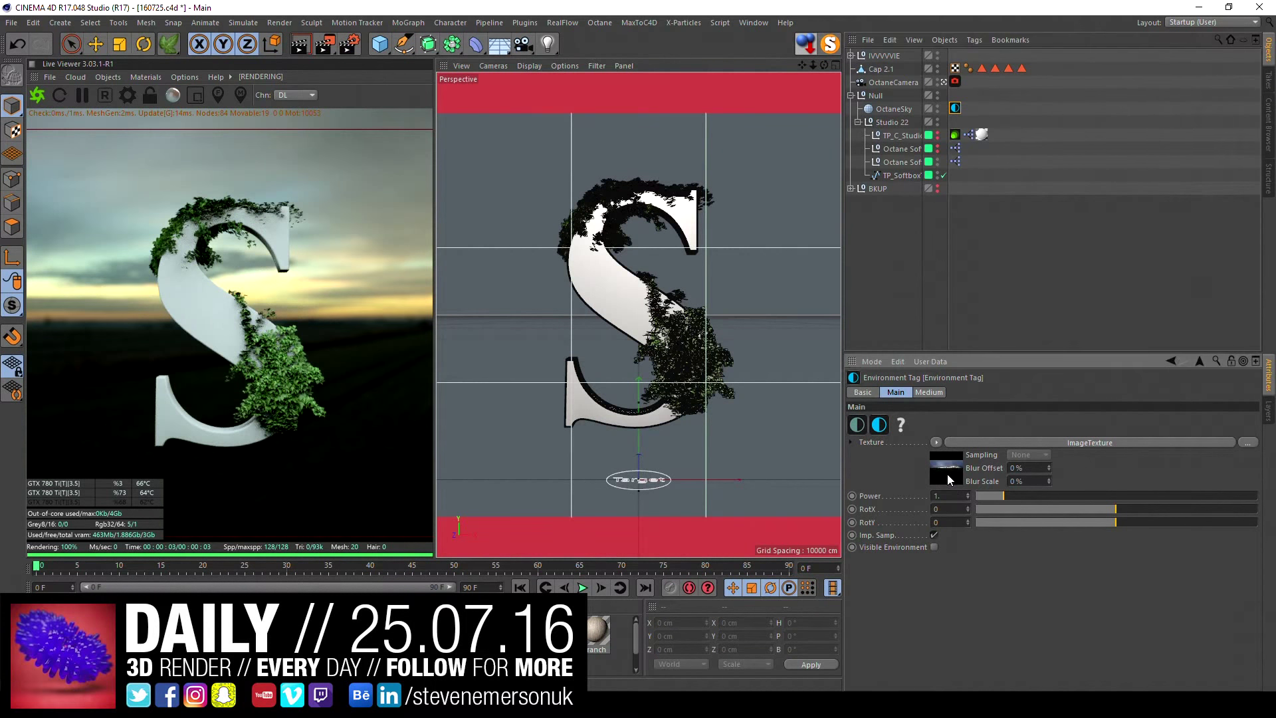
pyautogui.click(947, 474)
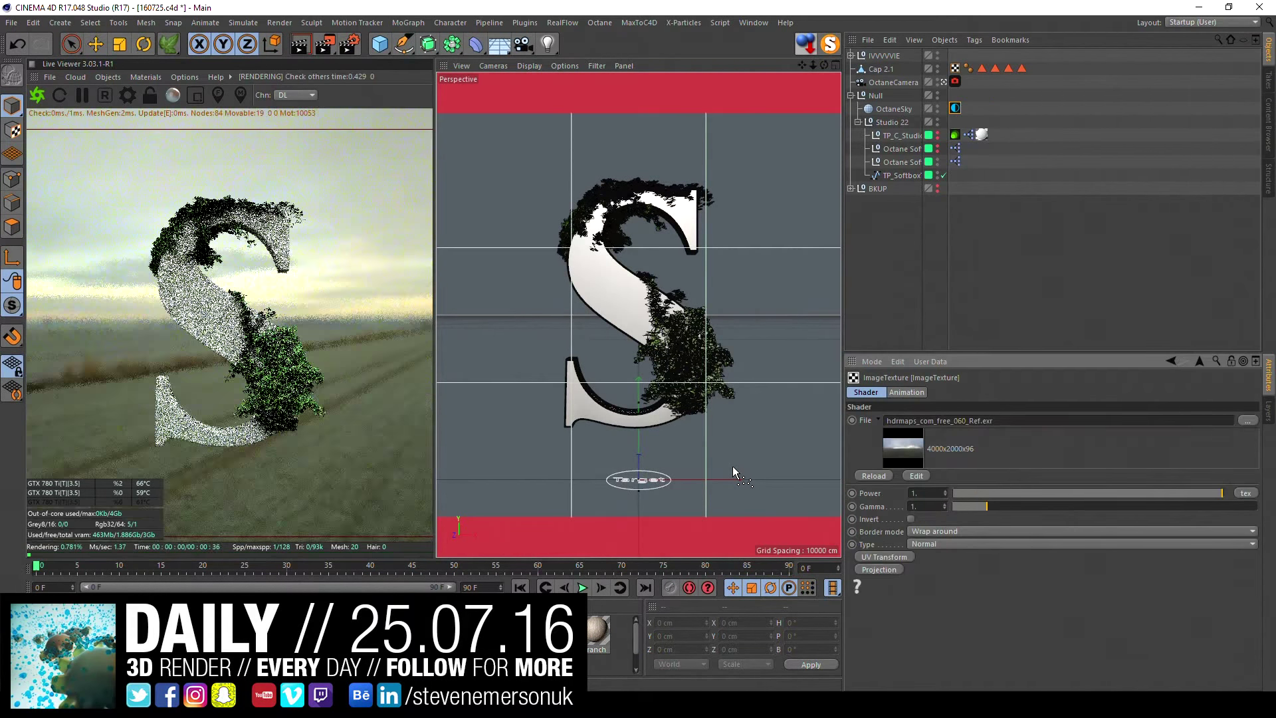
pyautogui.click(938, 136)
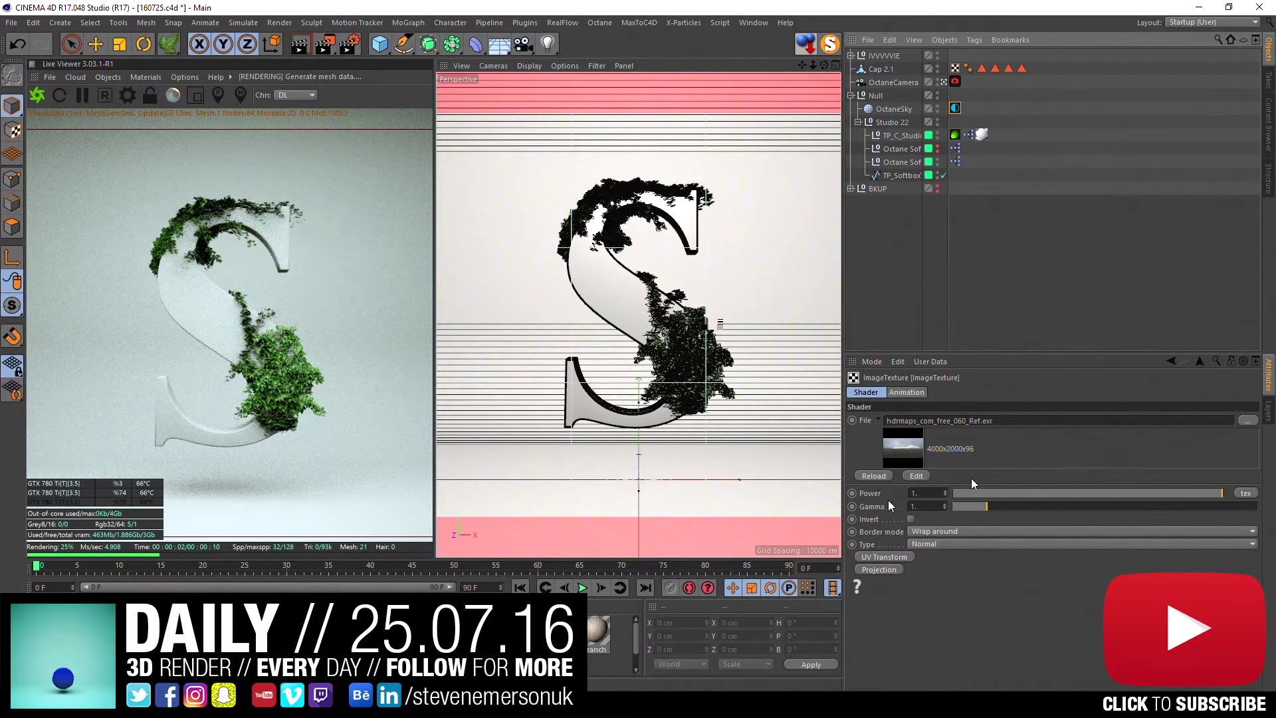
pyautogui.click(955, 108)
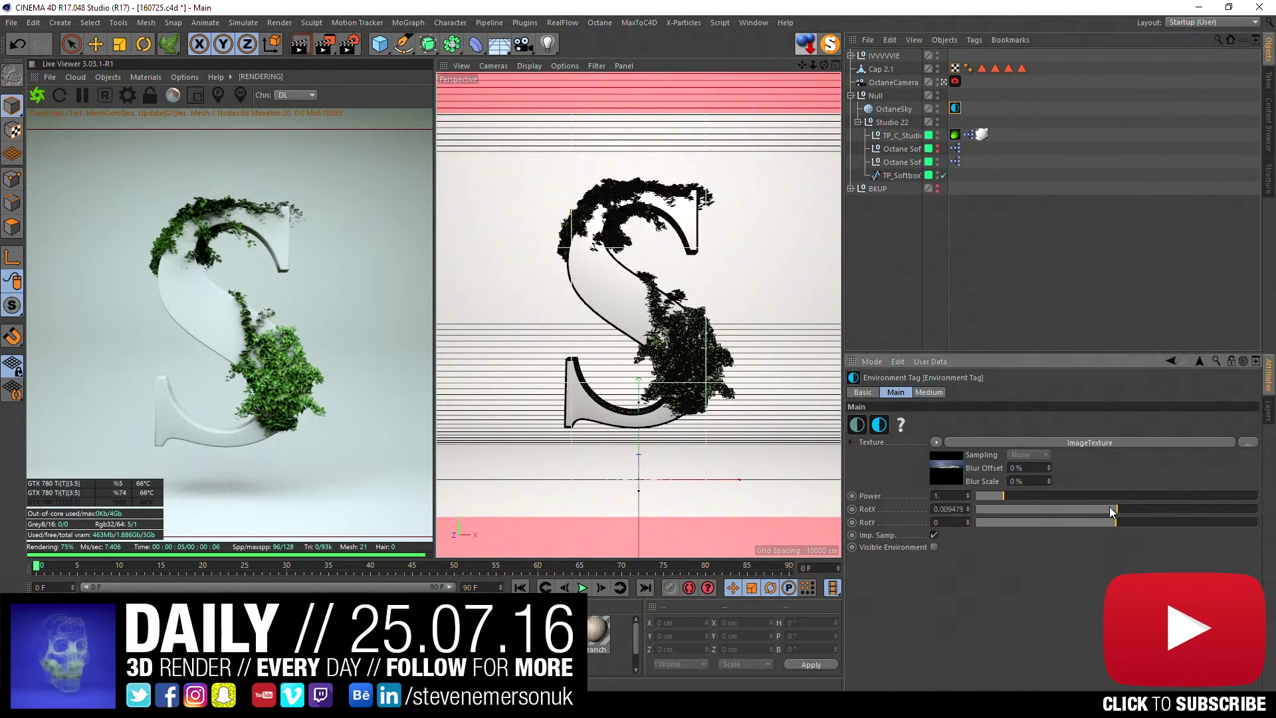
# - Rotate the sky environment around X and set its ImageTexture power 1, gamma 2.2
pyautogui.moveTo(1112, 511); pyautogui.dragTo(1011, 510)
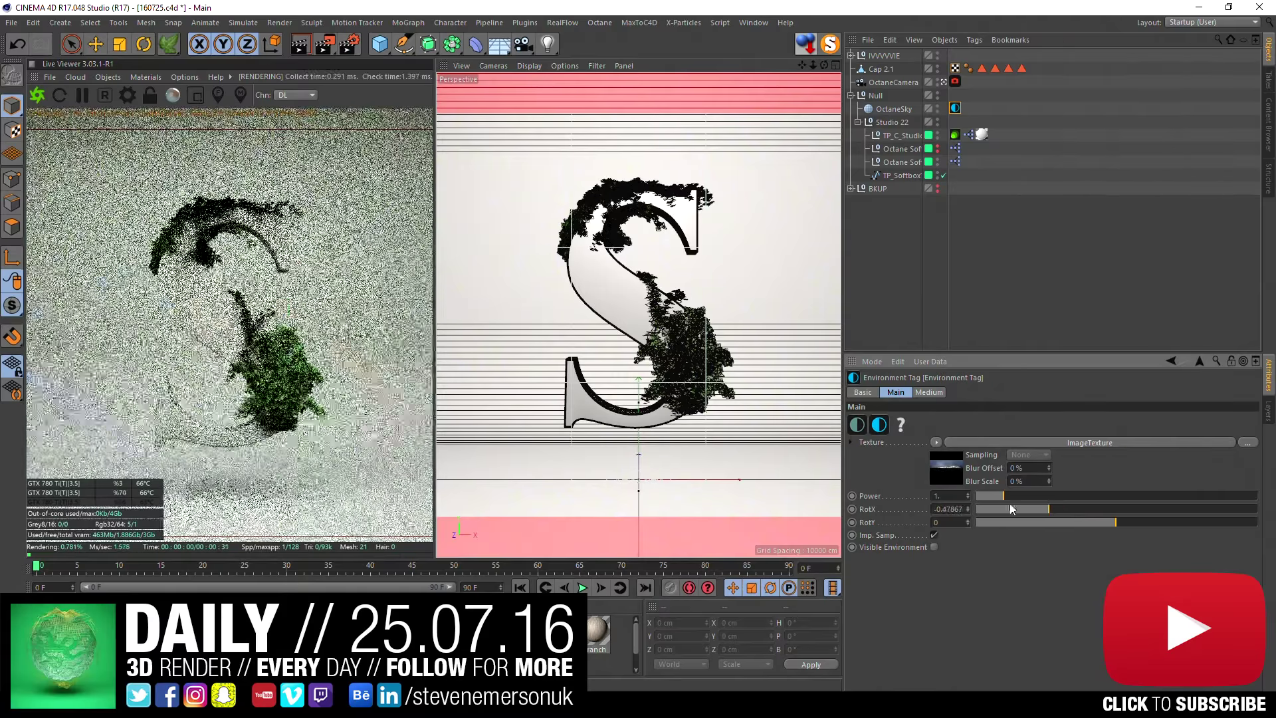
pyautogui.click(1090, 442)
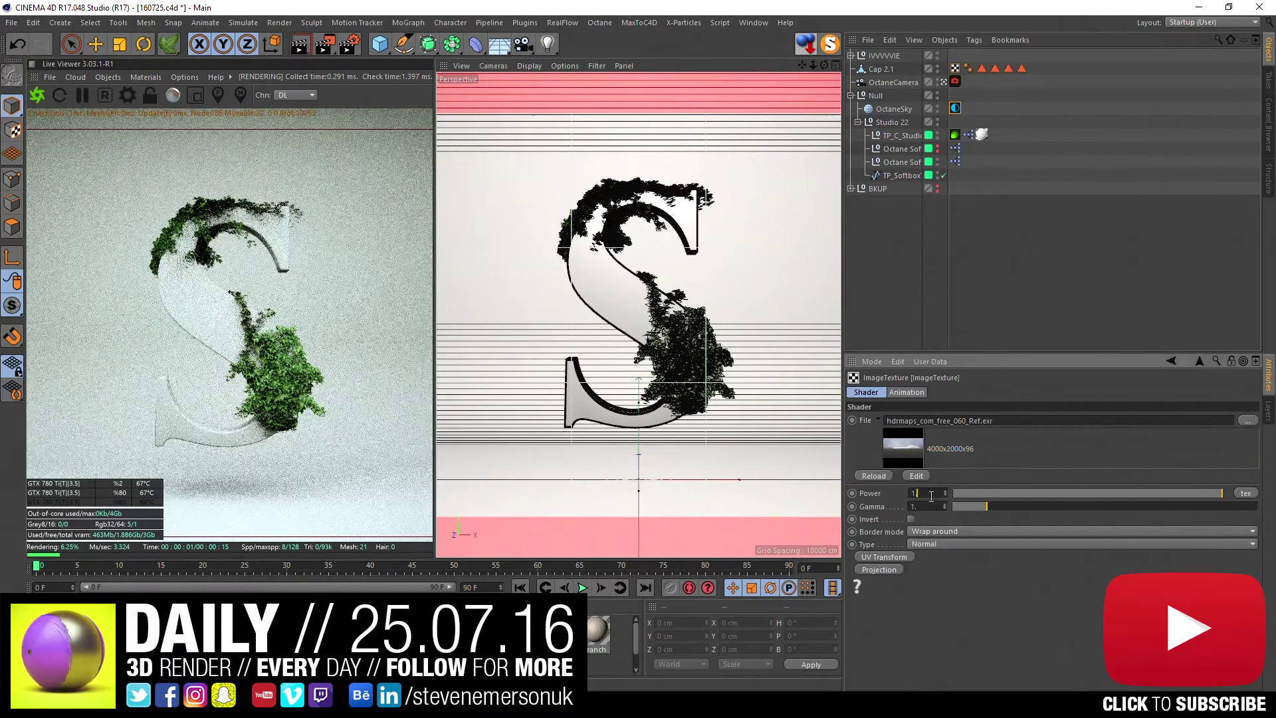
pyautogui.press('Tab')
pyautogui.write('.2')
pyautogui.press('Return')
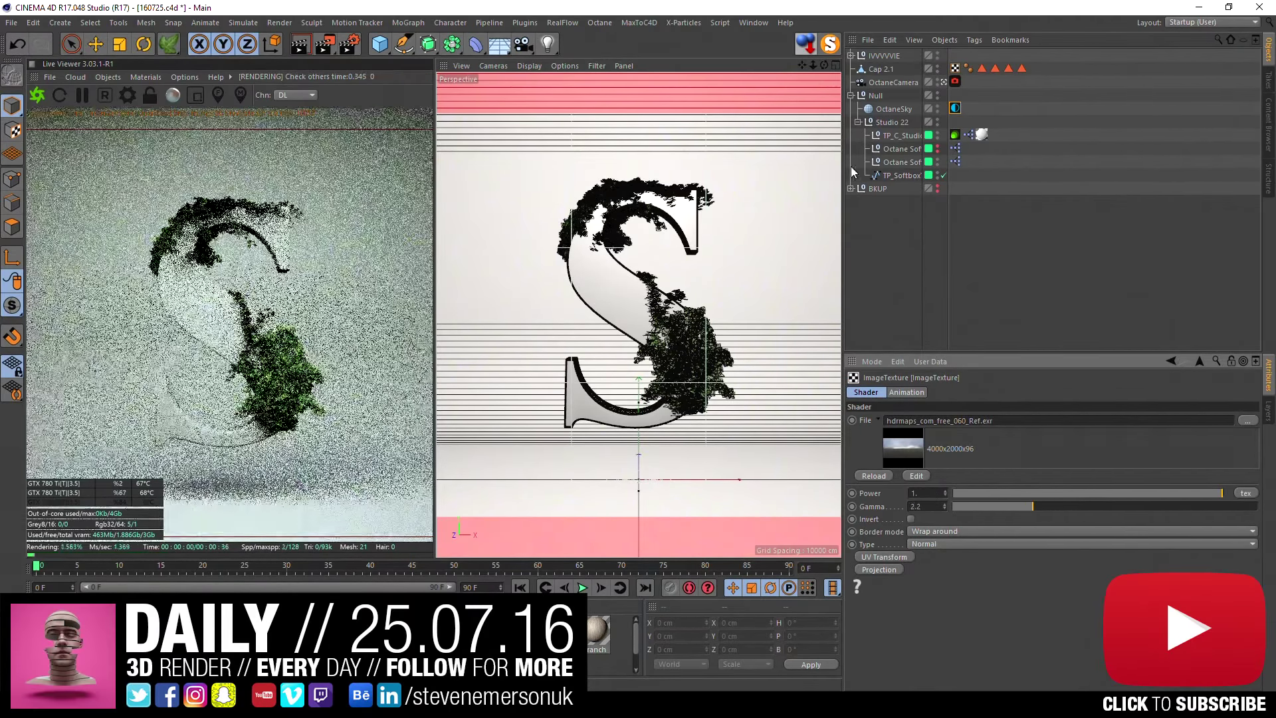
# - Rotate the OctaneSky environment on X to -0.40284
pyautogui.click(955, 107)
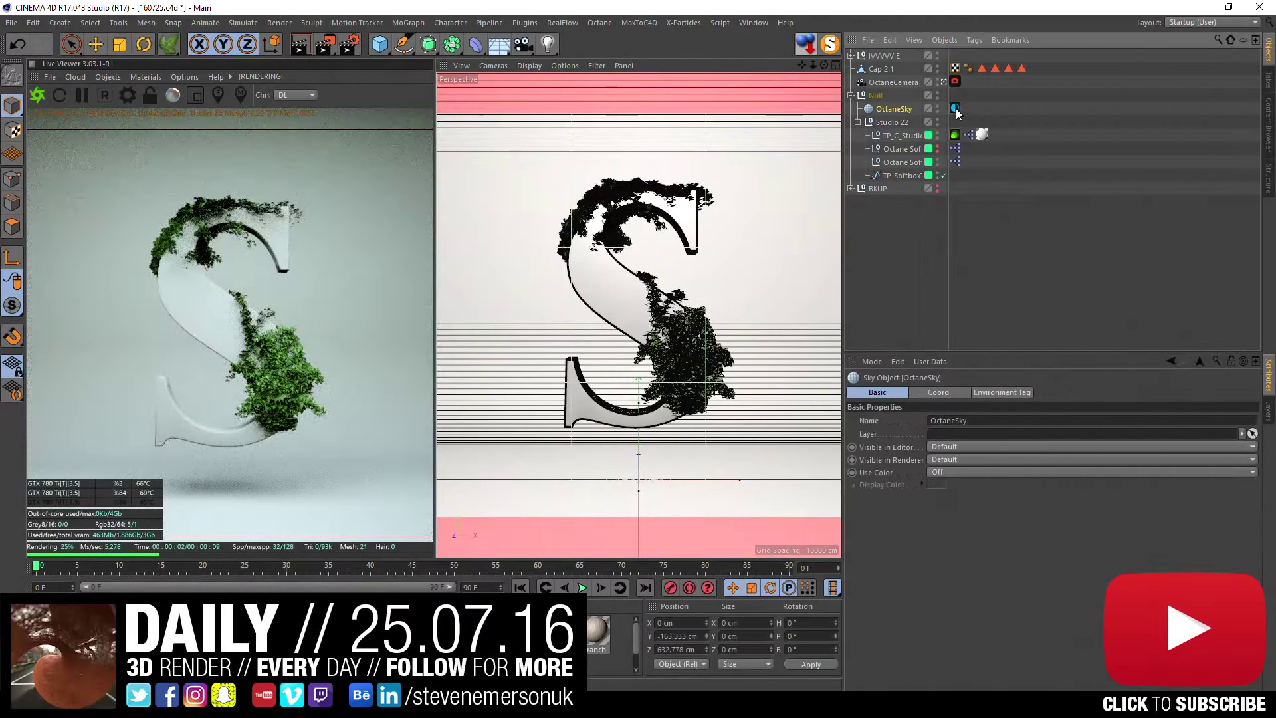
pyautogui.moveTo(1049, 515); pyautogui.dragTo(1013, 512)
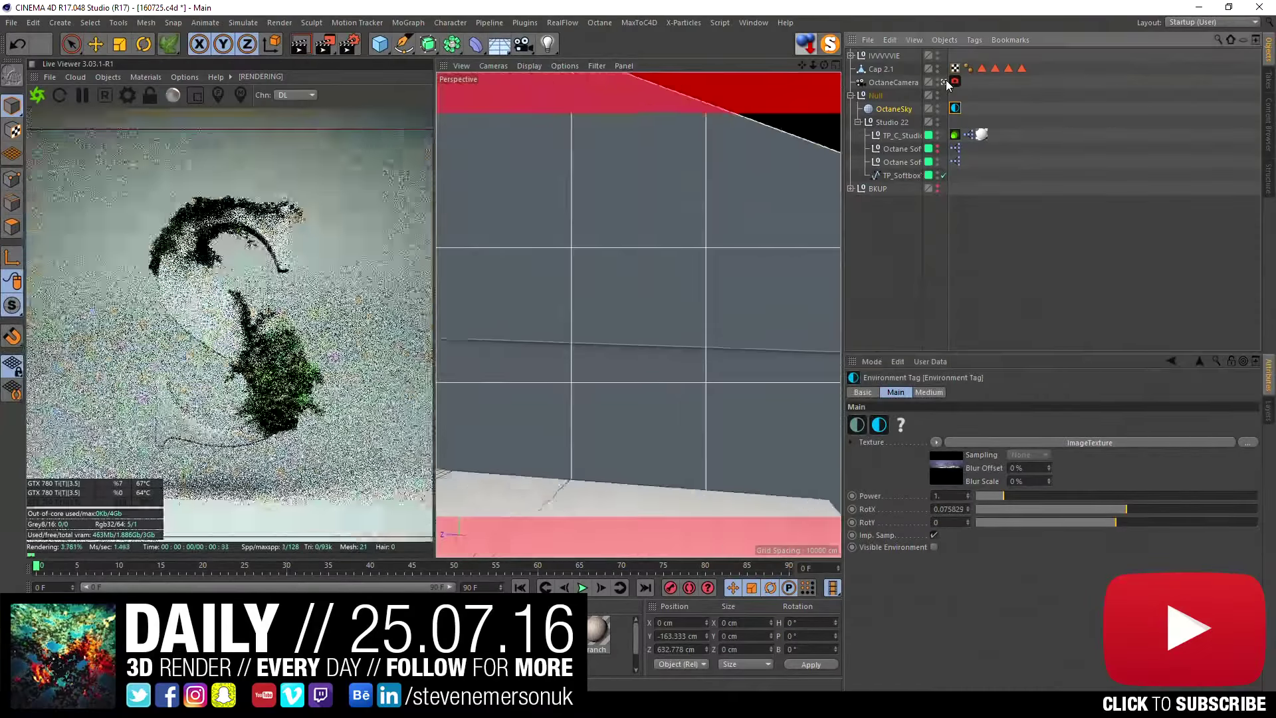
pyautogui.moveTo(659, 311)
pyautogui.keyDown('alt'); pyautogui.mouseDown()
pyautogui.moveTo(557, 324)
pyautogui.moveTo(641, 313)
pyautogui.moveTo(732, 381)
pyautogui.mouseUp(); pyautogui.keyUp('alt')
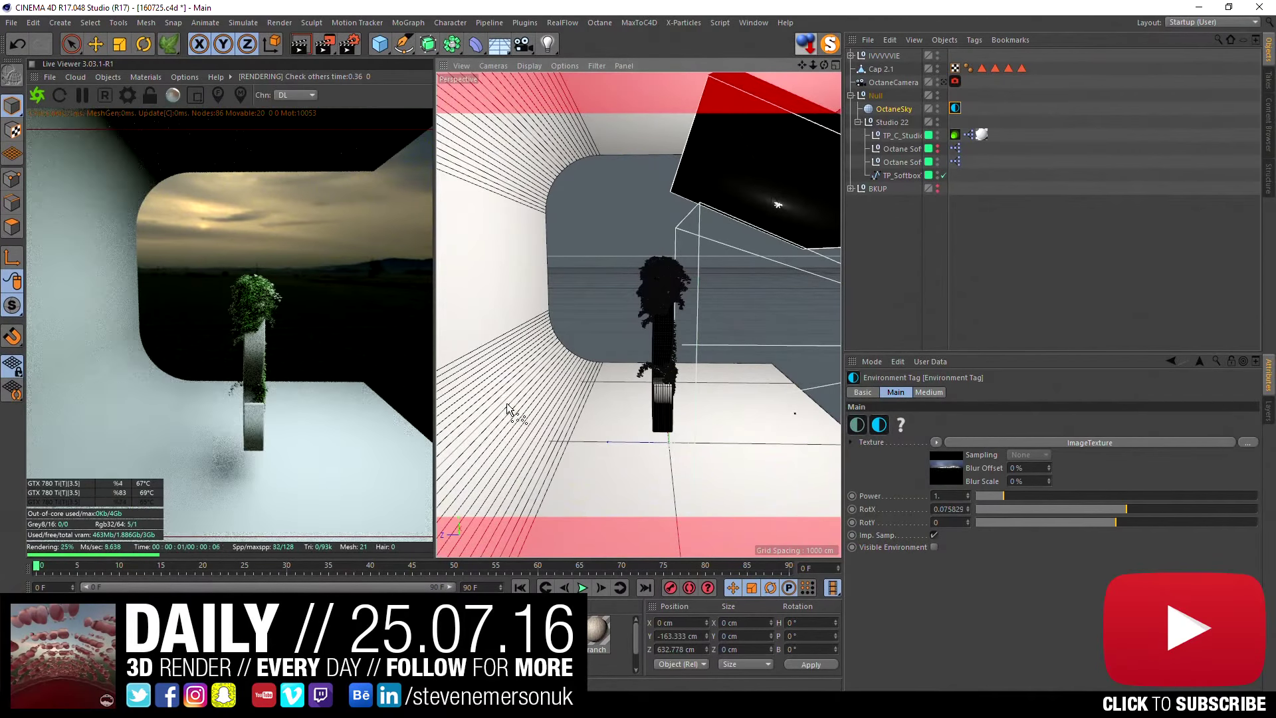
pyautogui.moveTo(1123, 512)
pyautogui.mouseDown()
pyautogui.moveTo(1028, 512)
pyautogui.moveTo(1152, 501)
pyautogui.moveTo(1048, 507)
pyautogui.moveTo(1061, 511)
pyautogui.mouseUp()
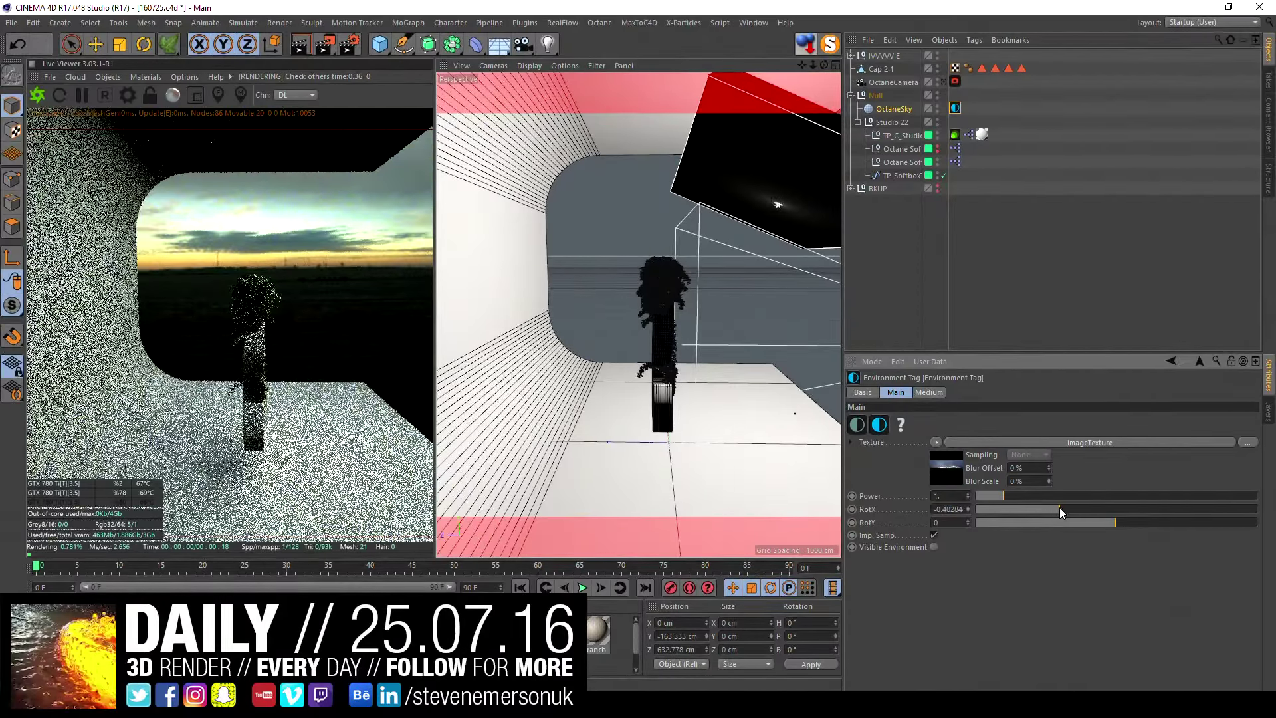
# - Return to the render camera, set sky power to about 0.97, and save the scene
pyautogui.click(945, 82)
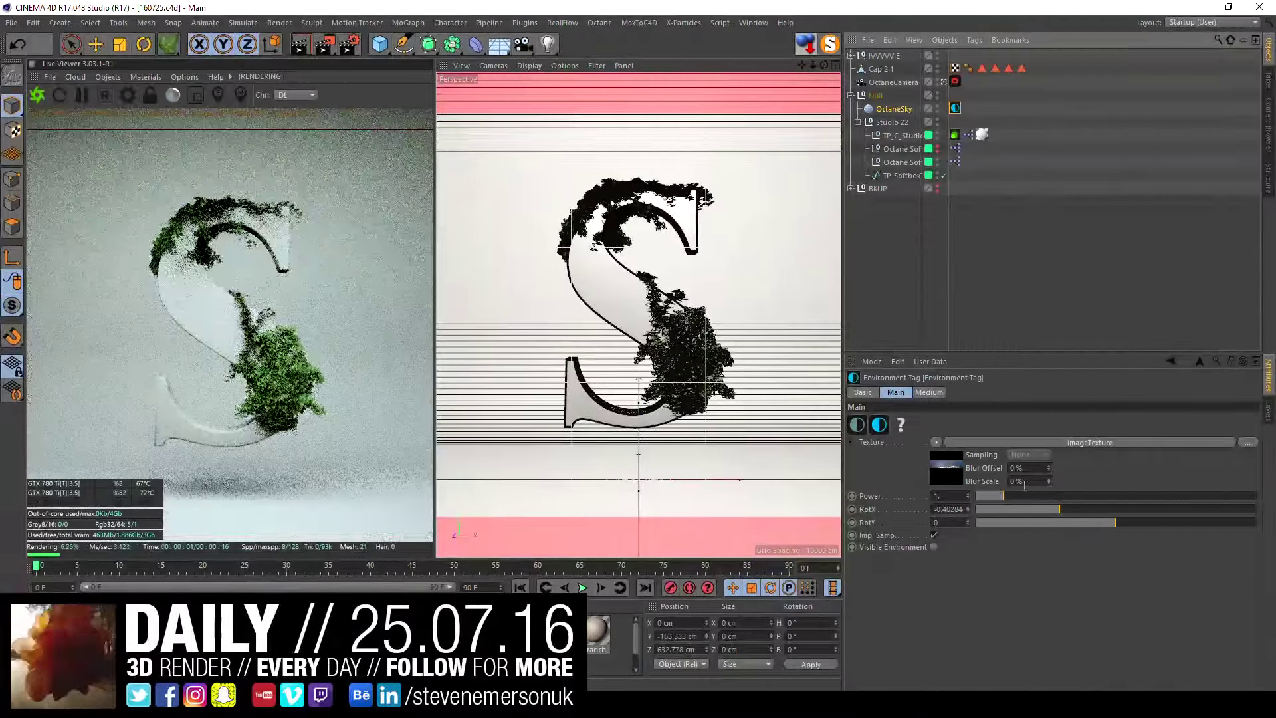
pyautogui.moveTo(1014, 495); pyautogui.dragTo(1071, 495)
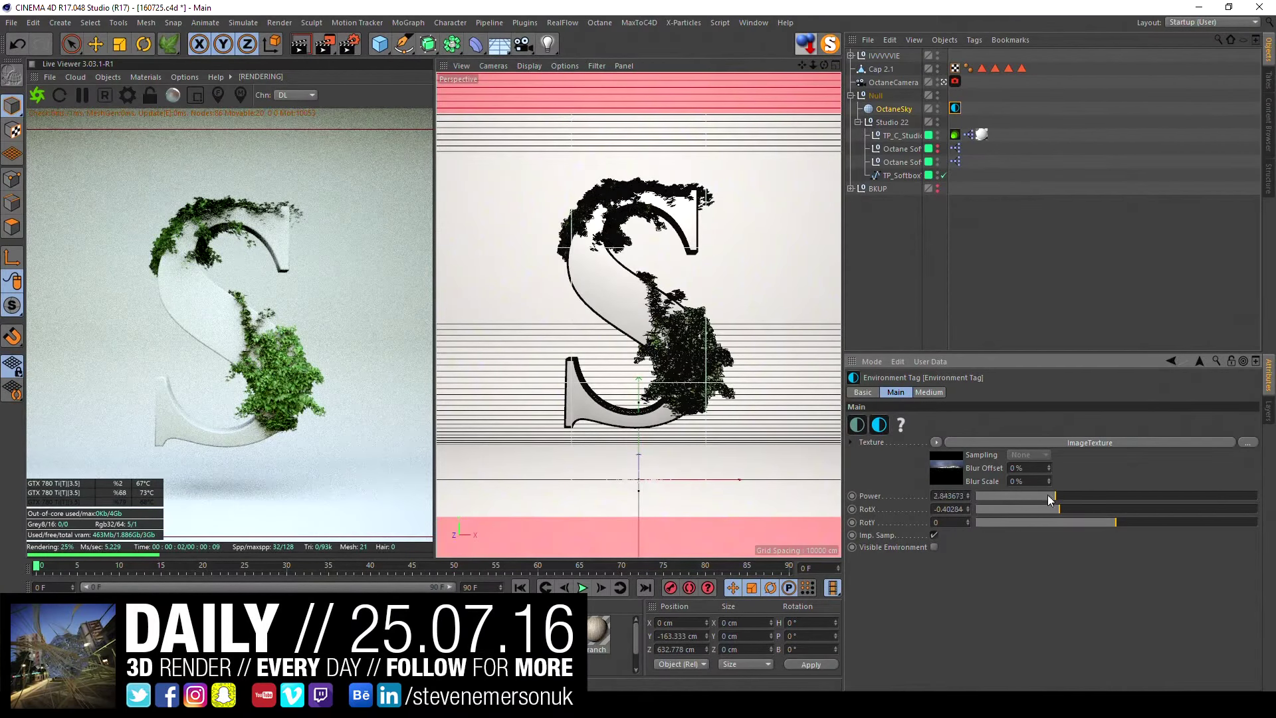
pyautogui.moveTo(1057, 493); pyautogui.dragTo(1003, 498)
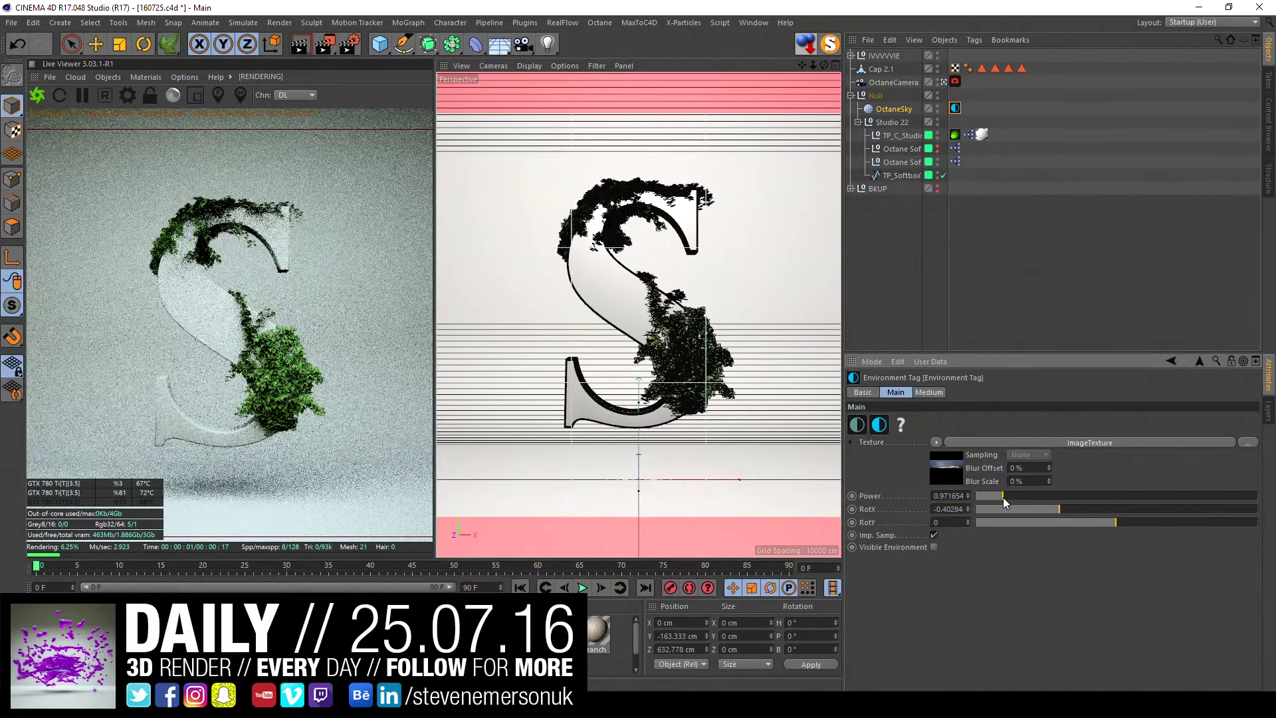
pyautogui.hotkey('ctrl', 's')
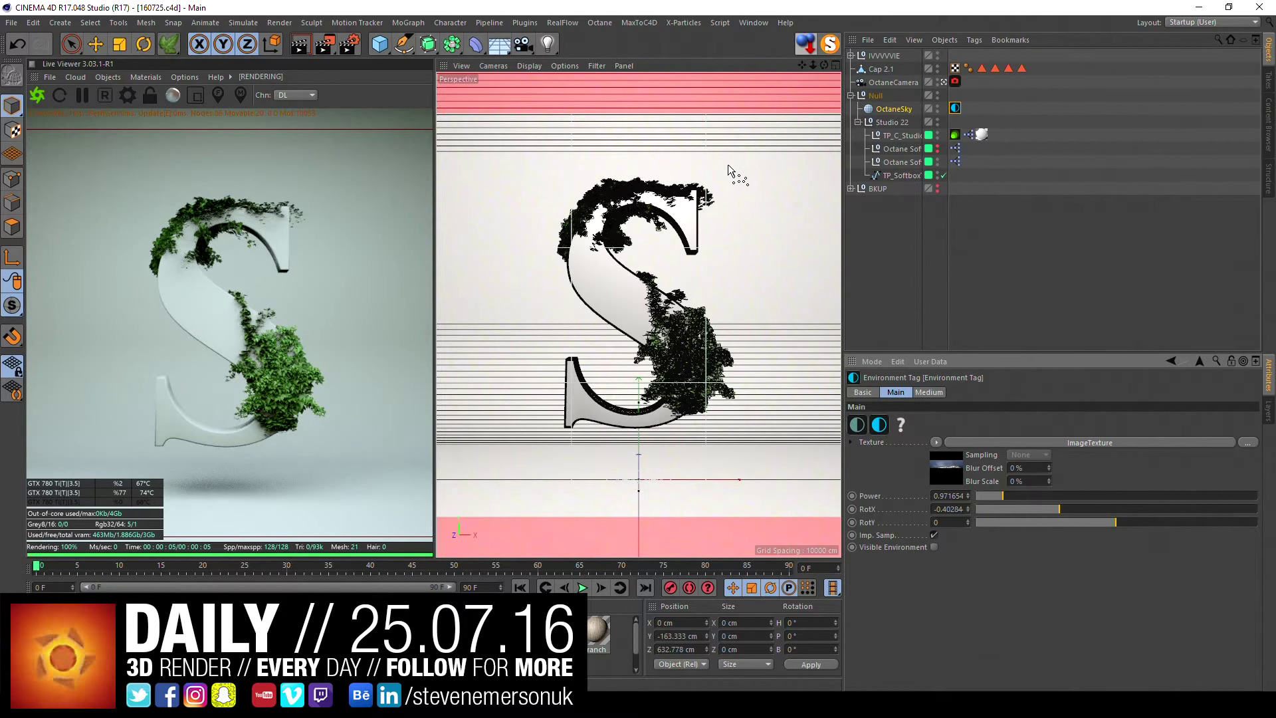
# - Duplicate Cap 2.1 as Cap 2, save, and show the NitroBlast plugin submenu
pyautogui.click(803, 165)
pyautogui.click(851, 96)
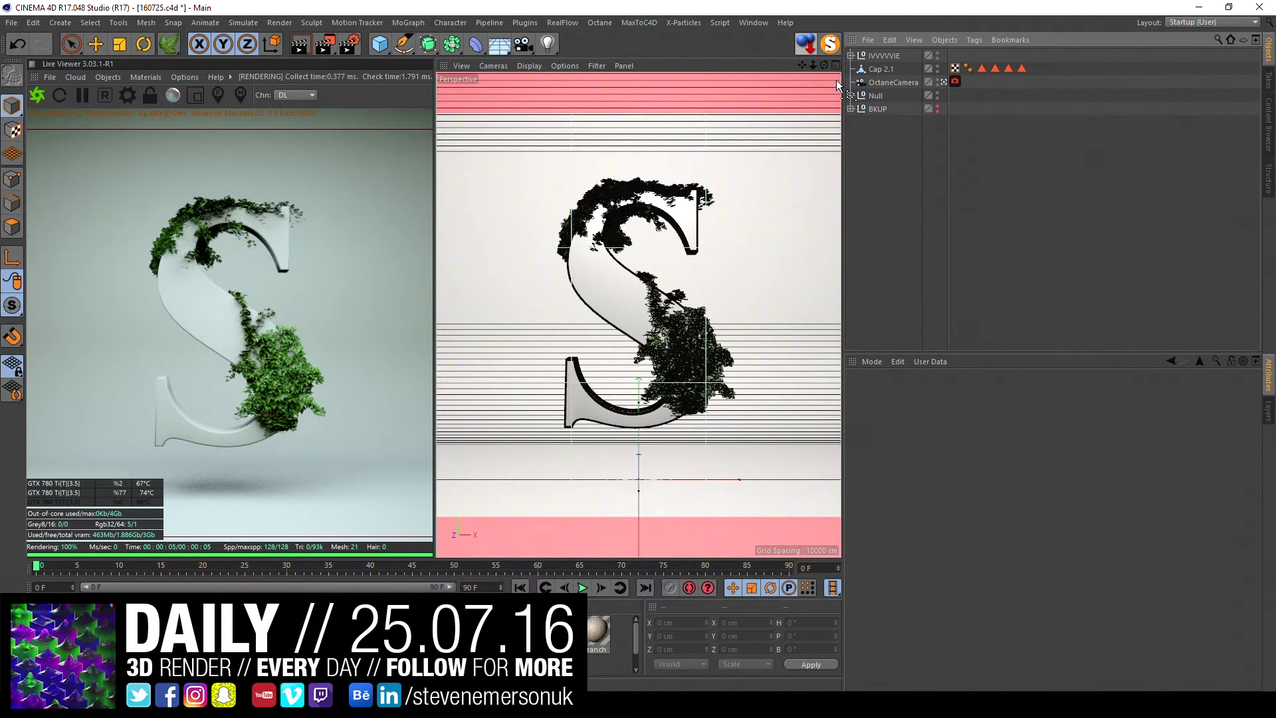
pyautogui.click(877, 70)
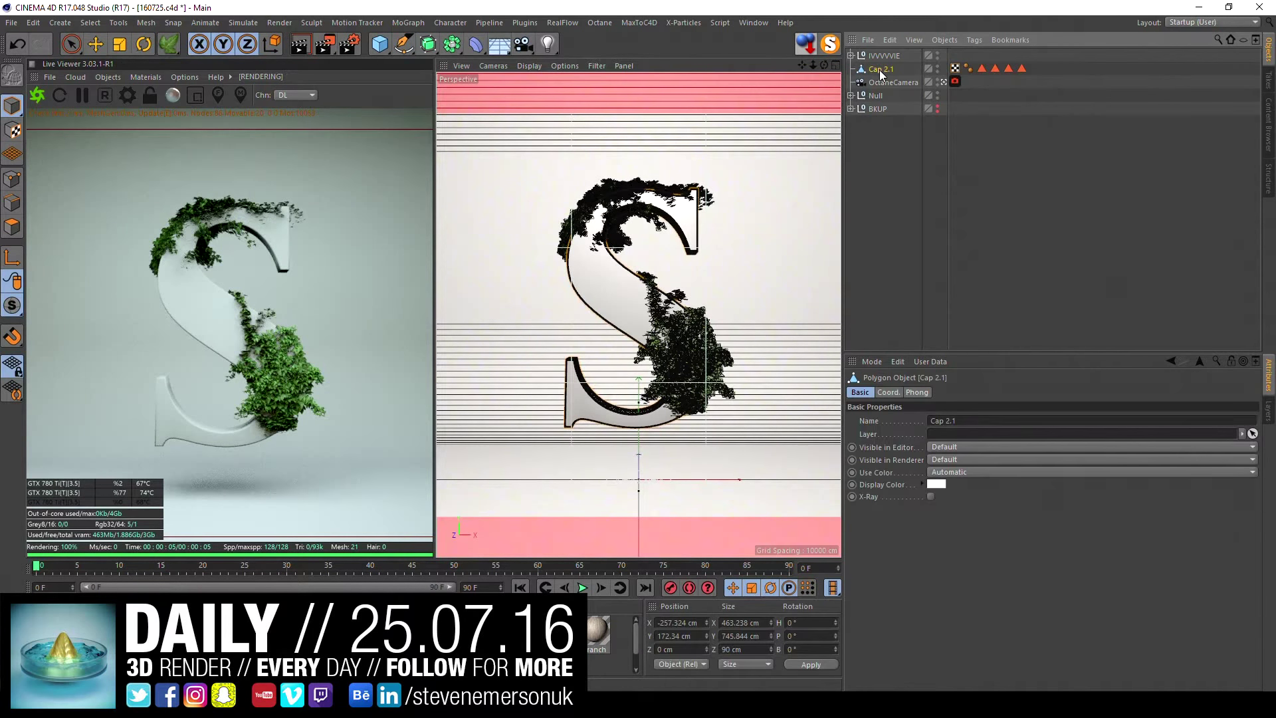
pyautogui.keyDown('ctrl'); pyautogui.moveTo(881, 70); pyautogui.dragTo(882, 124); pyautogui.keyUp('ctrl')
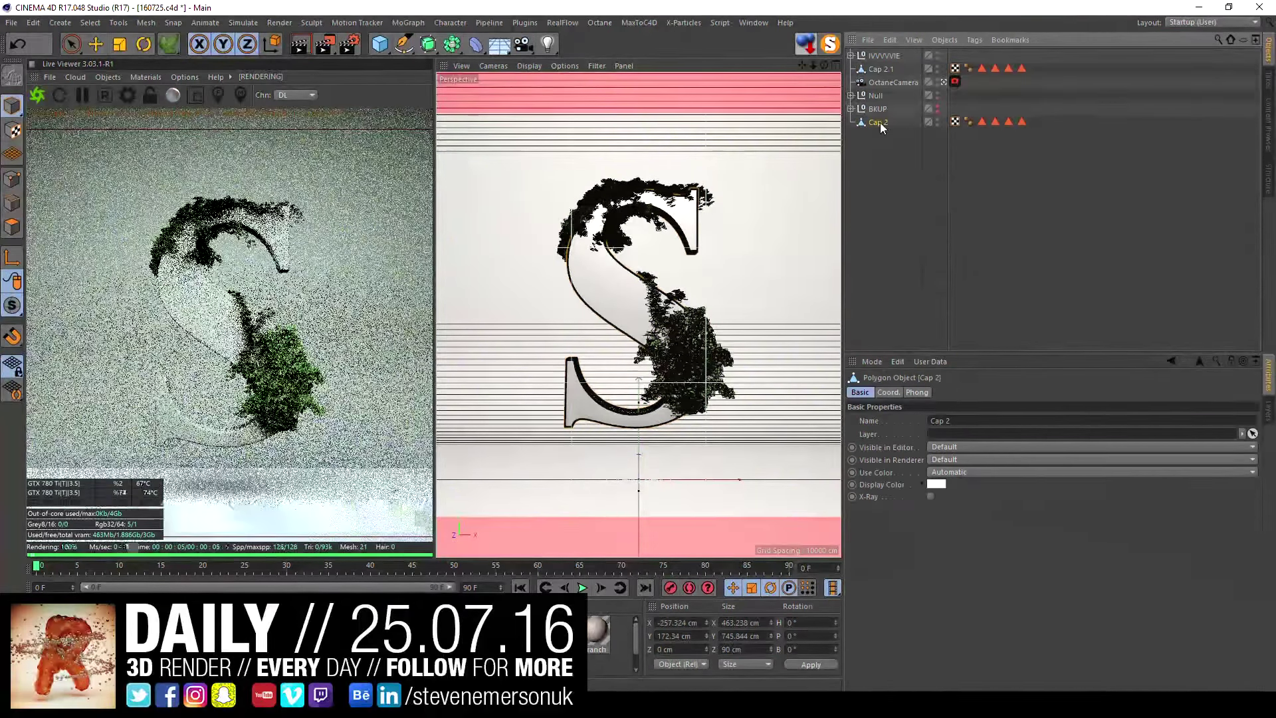
pyautogui.hotkey('ctrl', 's')
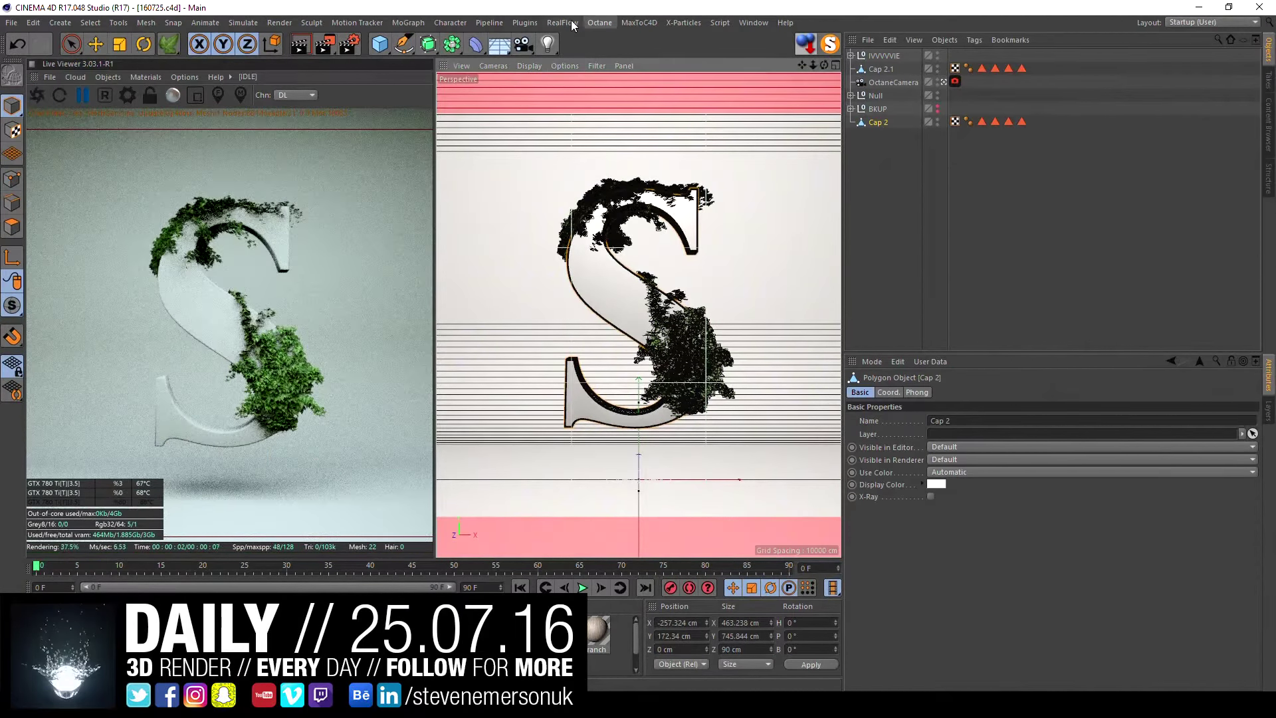
pyautogui.click(572, 25)
pyautogui.moveTo(544, 113)
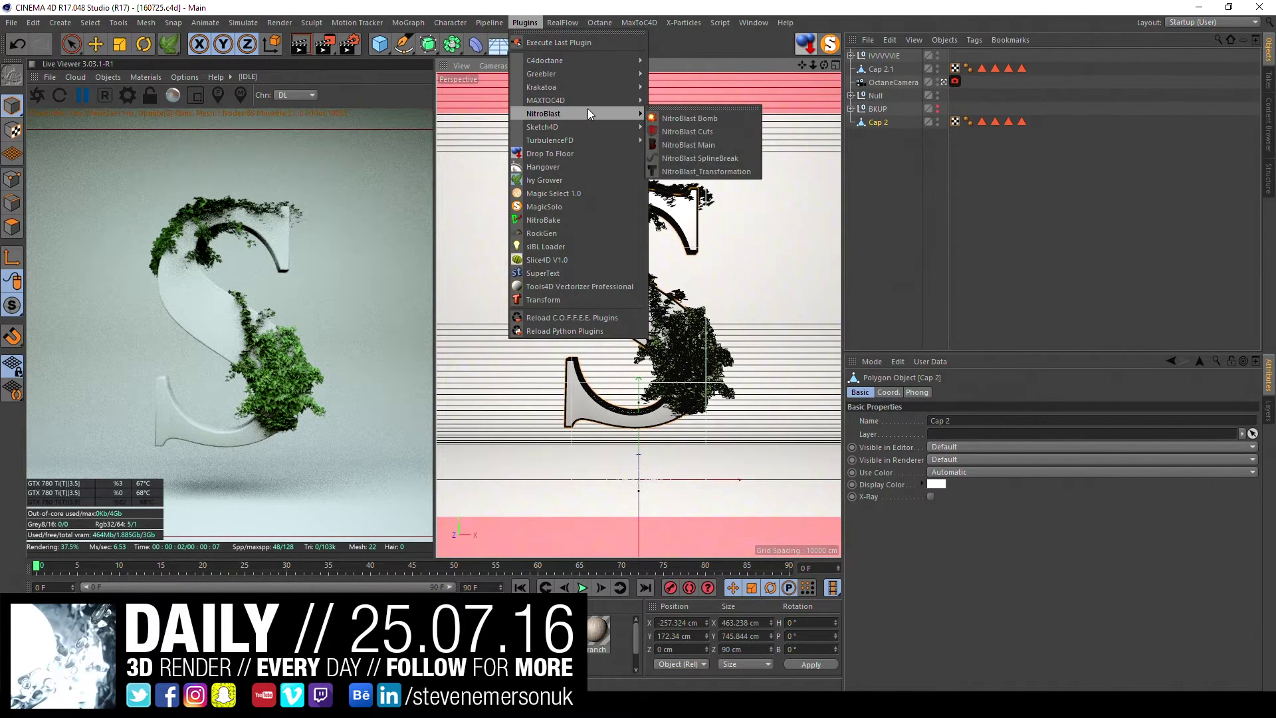
# - In NitroBlast Main, target Cap 2.1, hide Cap 2 from render, and pick the Stone Dark style
pyautogui.click(723, 147)
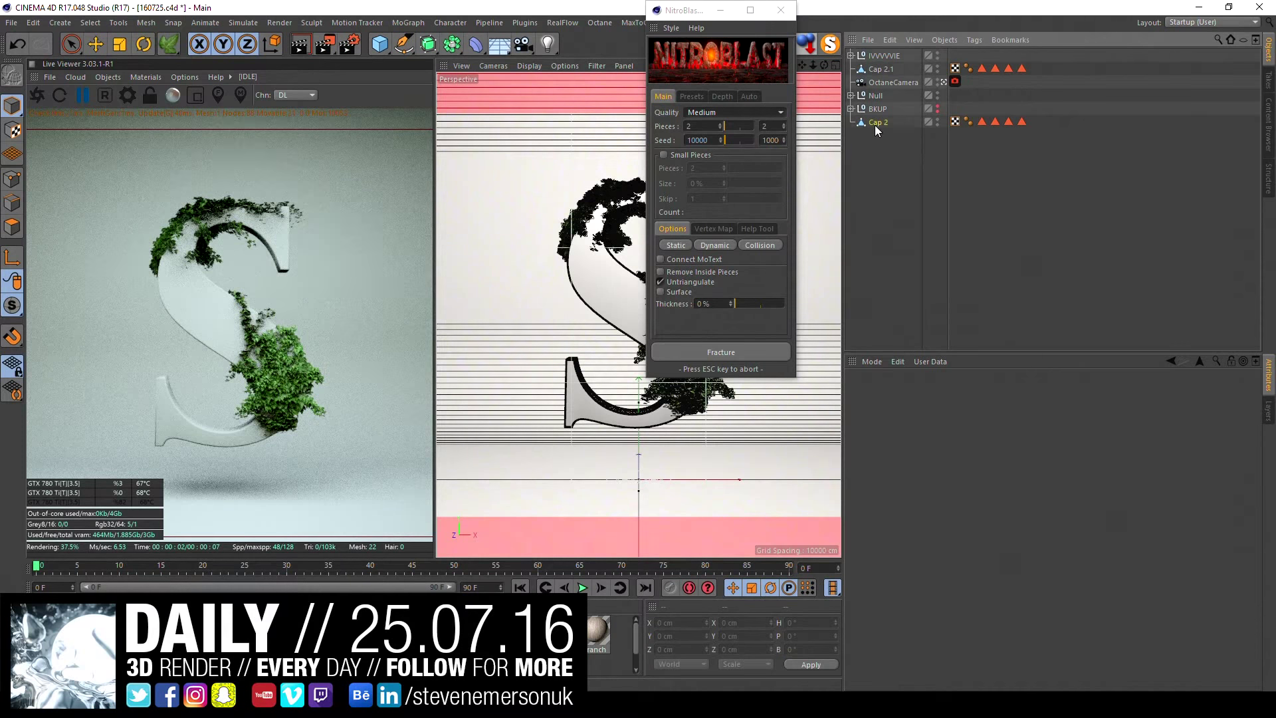
pyautogui.click(881, 70)
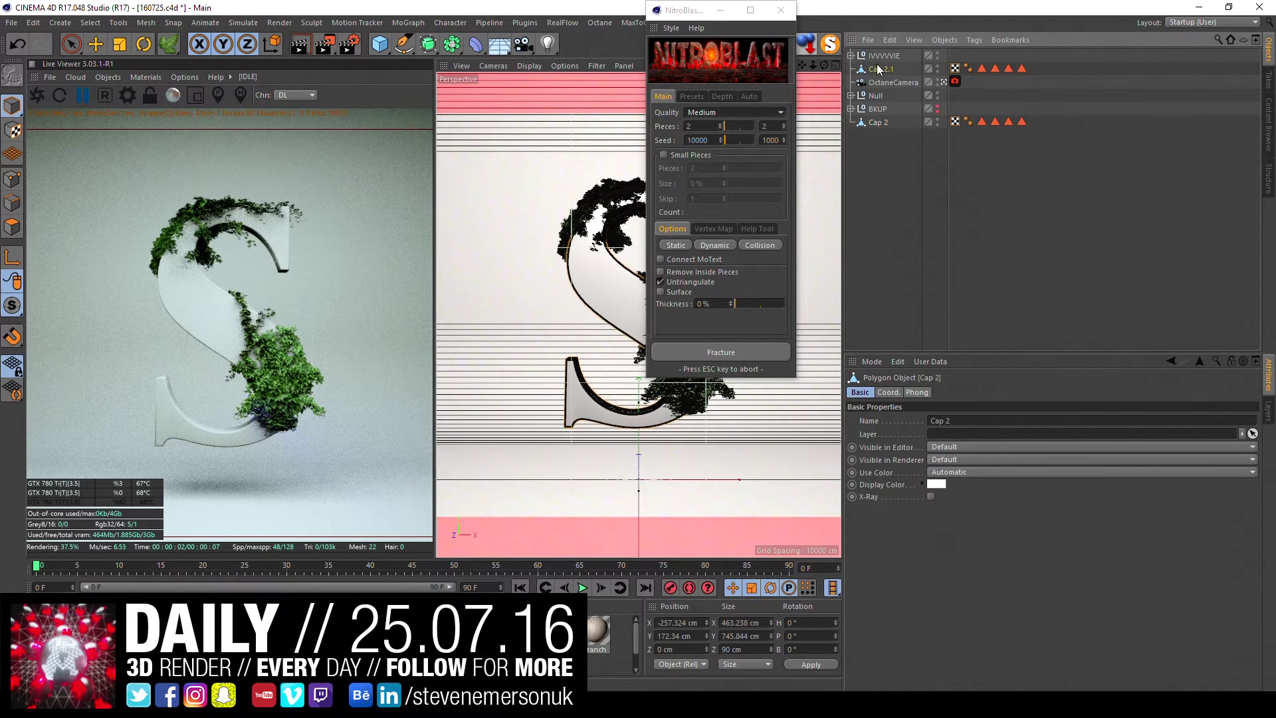
pyautogui.click(936, 123)
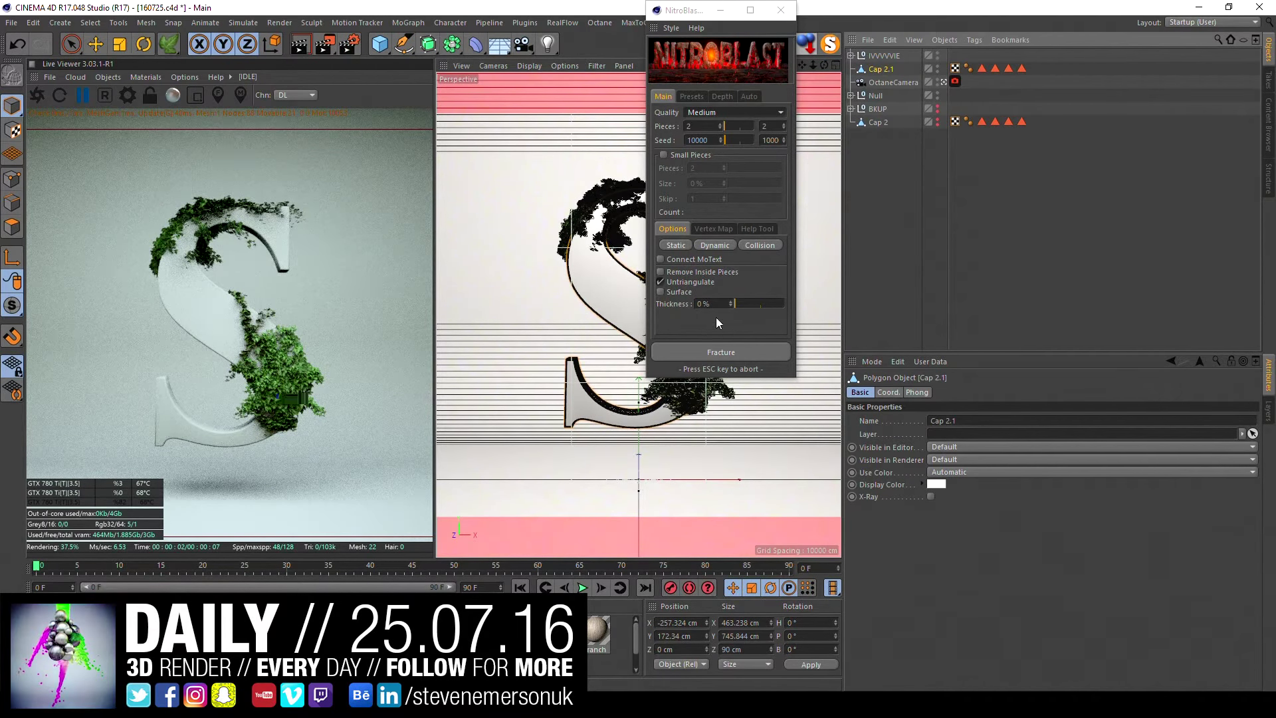
pyautogui.click(694, 96)
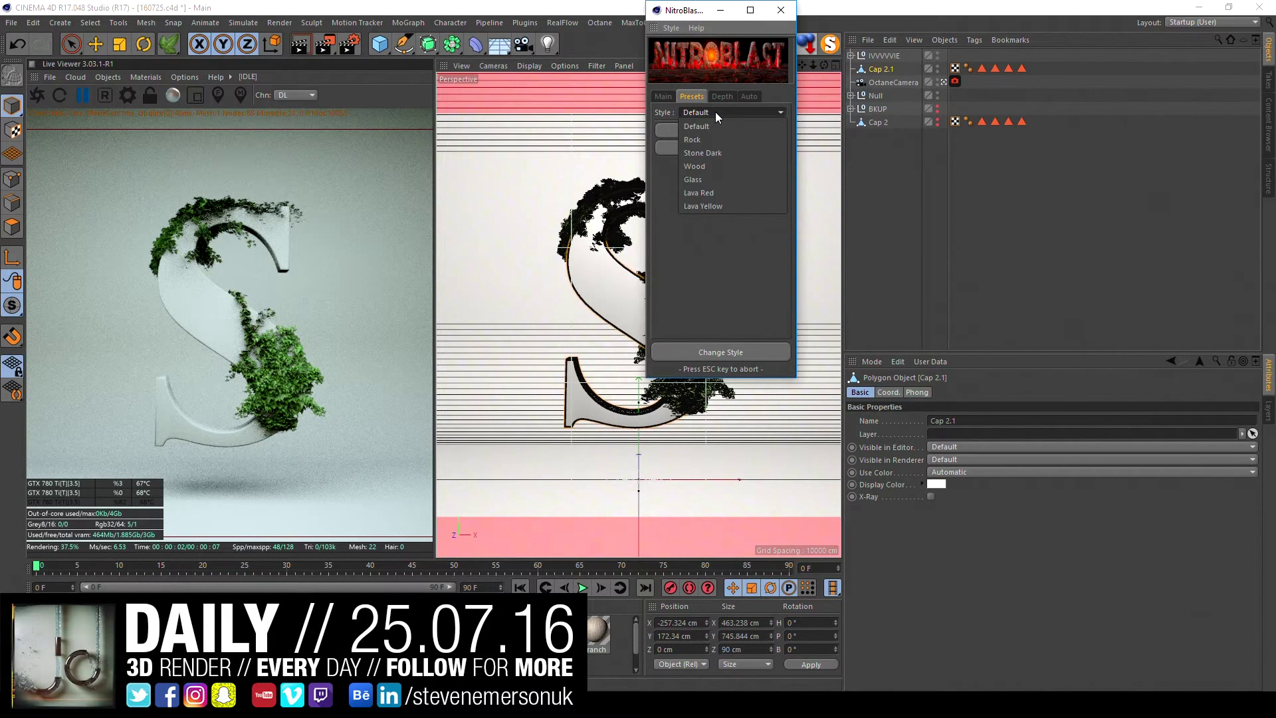
pyautogui.click(724, 154)
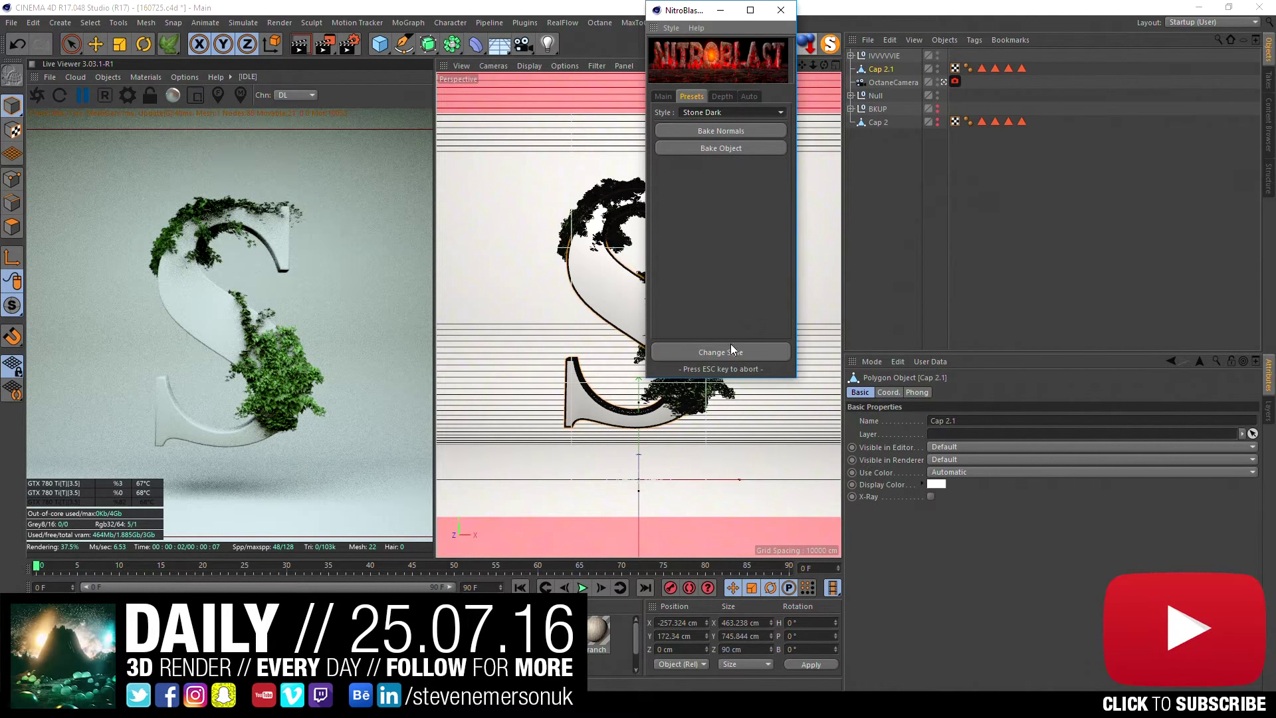
# - Set fracture quality to High with 6 pieces and make Cap 2.1 a dynamic body
pyautogui.click(665, 96)
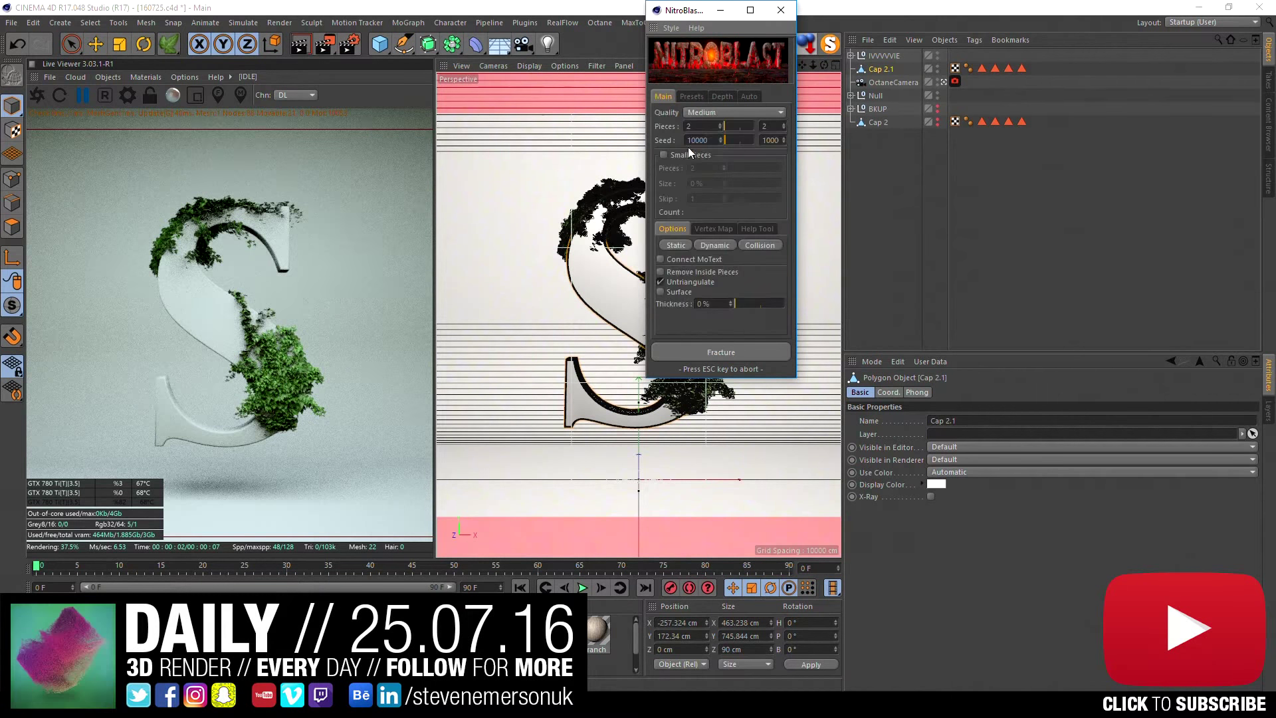
pyautogui.click(721, 113)
pyautogui.click(723, 153)
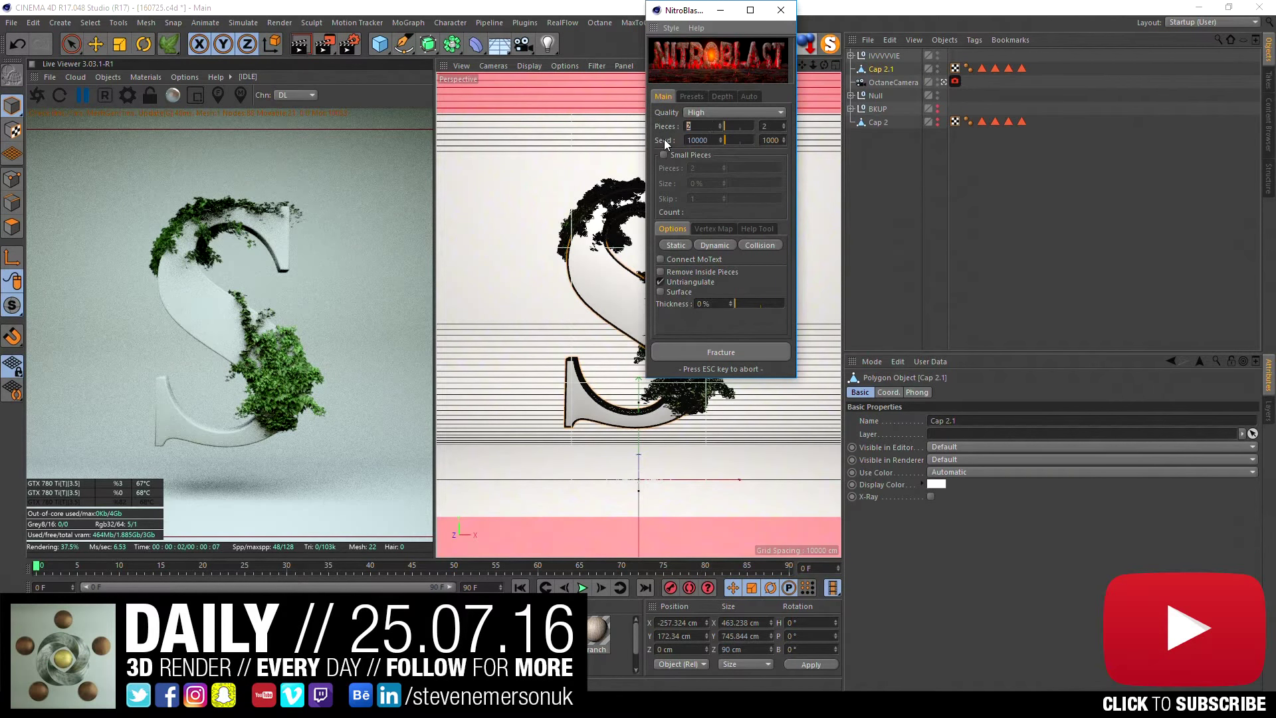
pyautogui.press('Tab')
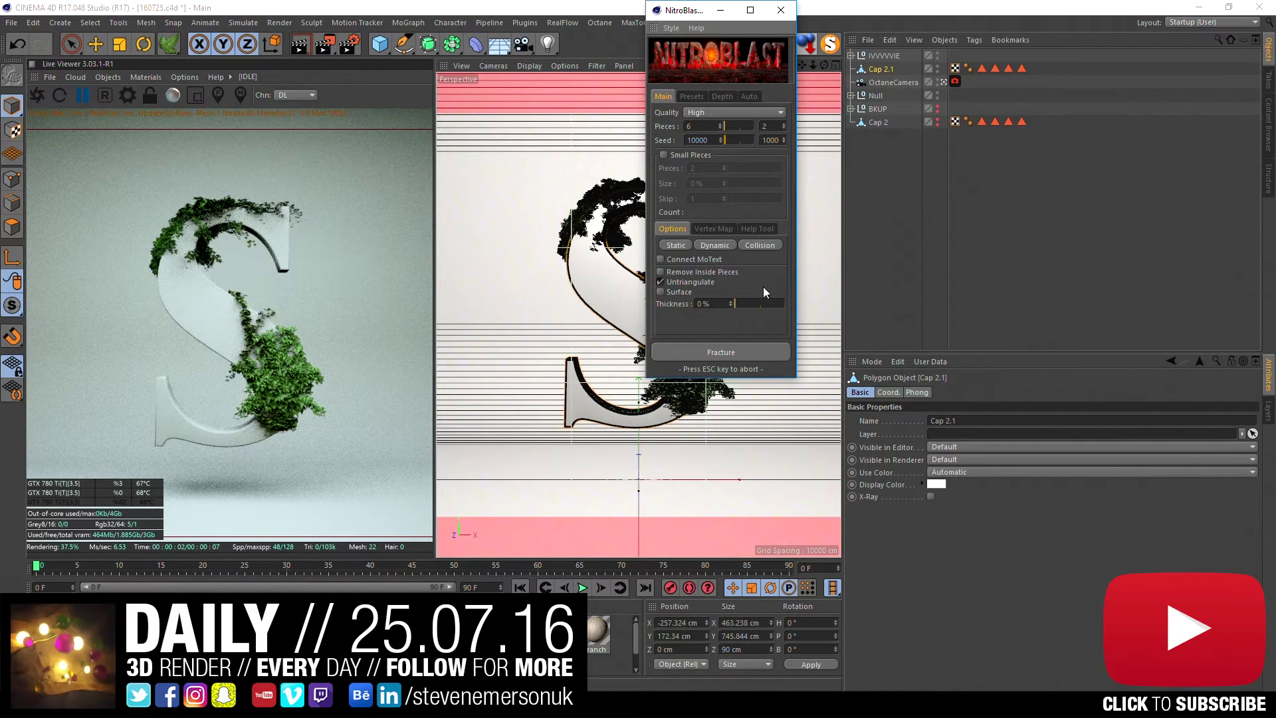
pyautogui.click(715, 246)
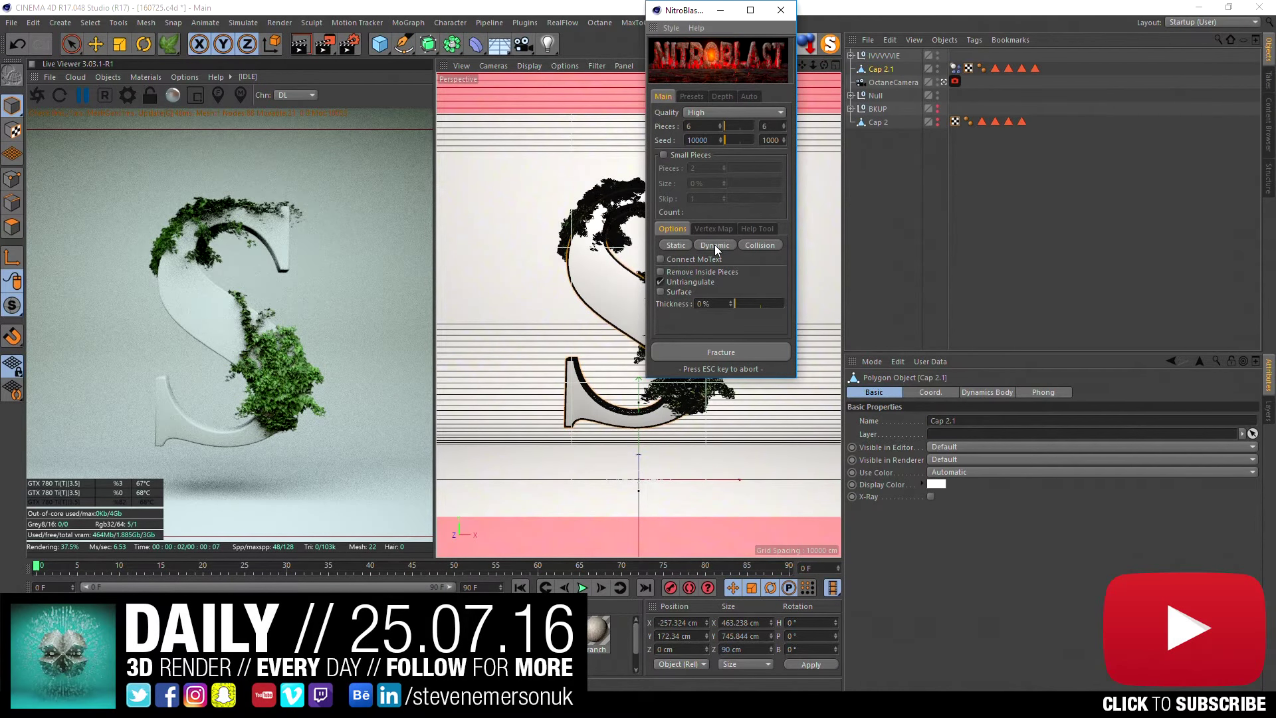
pyautogui.click(495, 47)
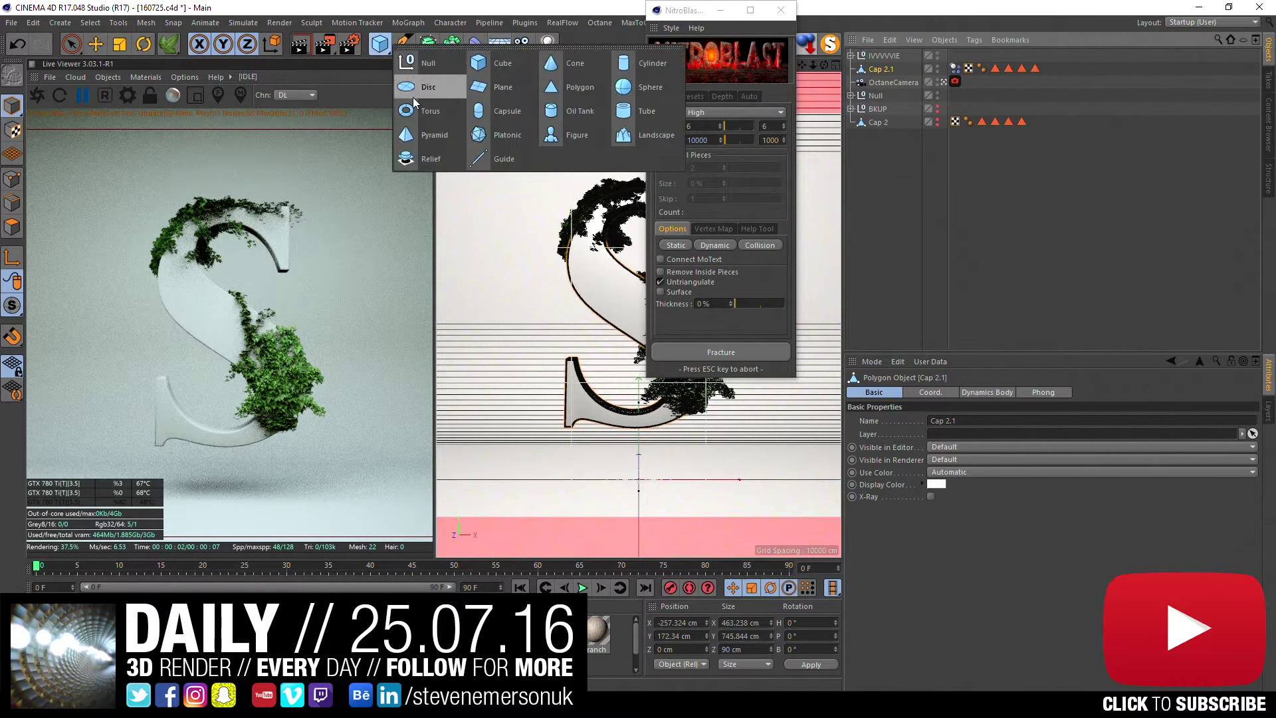
# - Add a 1000 x 1000 cm floor plane with a Collider Body tag
pyautogui.click(503, 98)
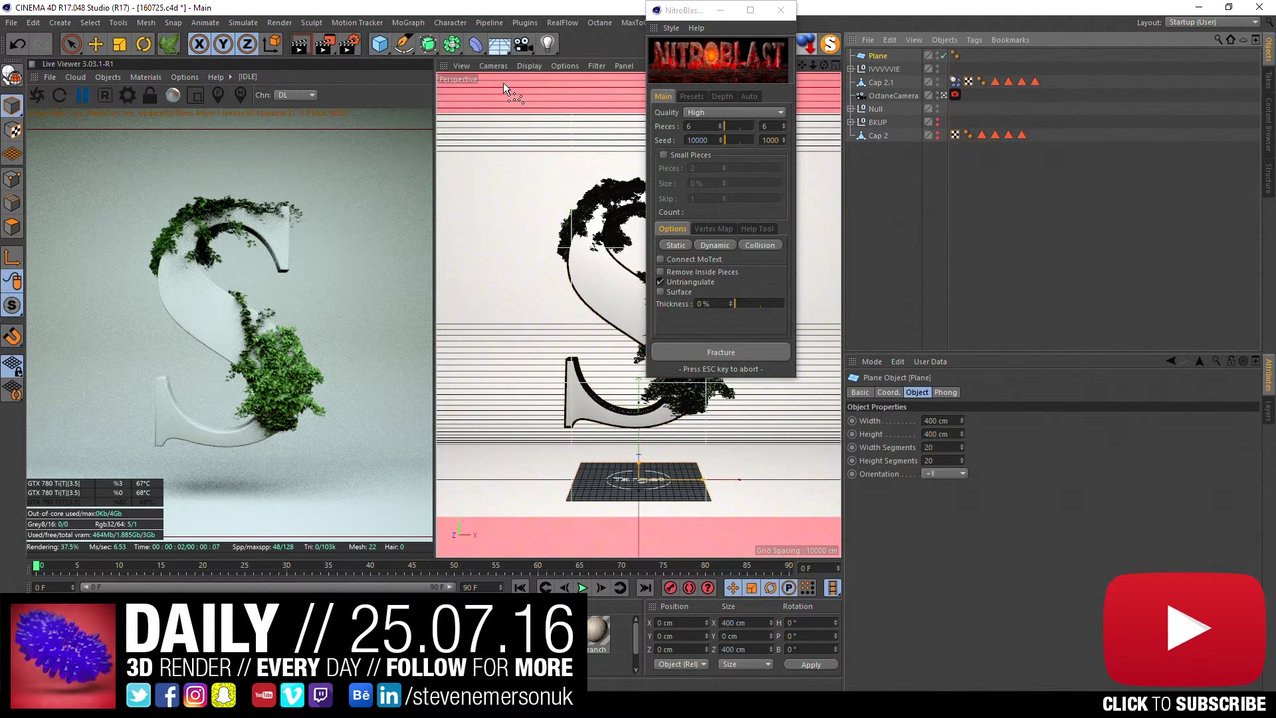
pyautogui.doubleClick(939, 421)
pyautogui.write('1000')
pyautogui.doubleClick(943, 434)
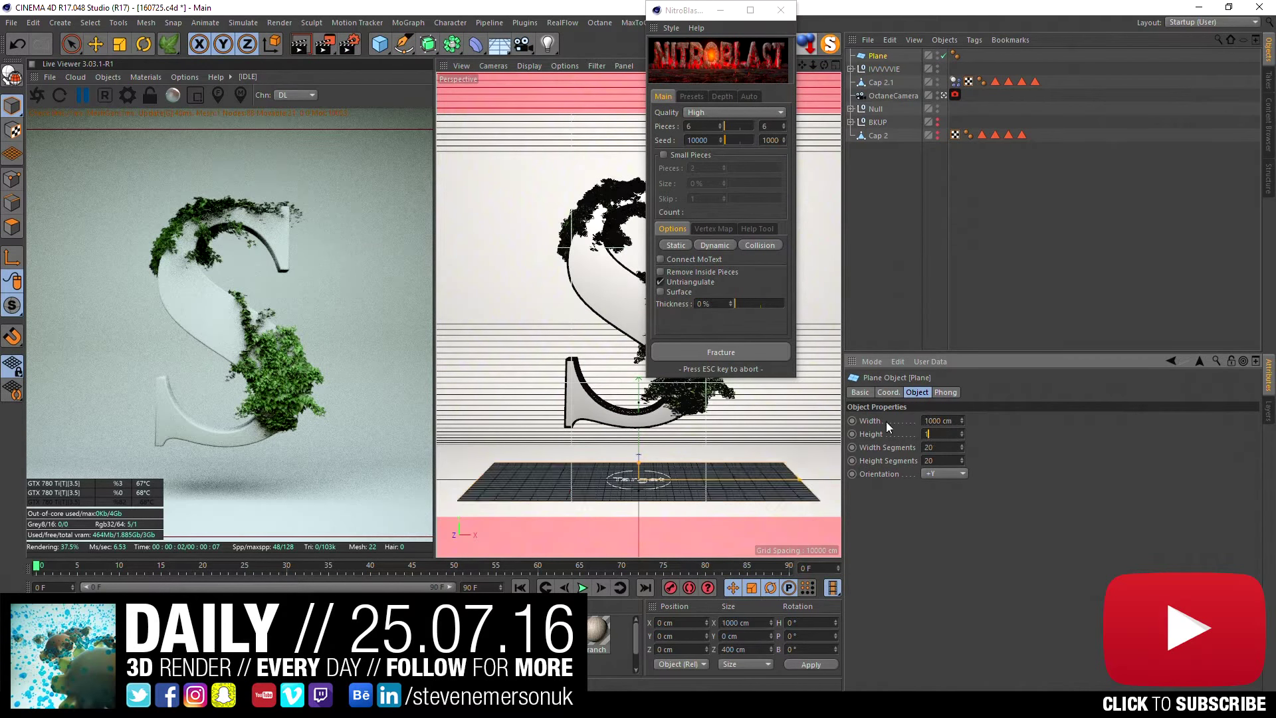
pyautogui.write('1000')
pyautogui.doubleClick(928, 448)
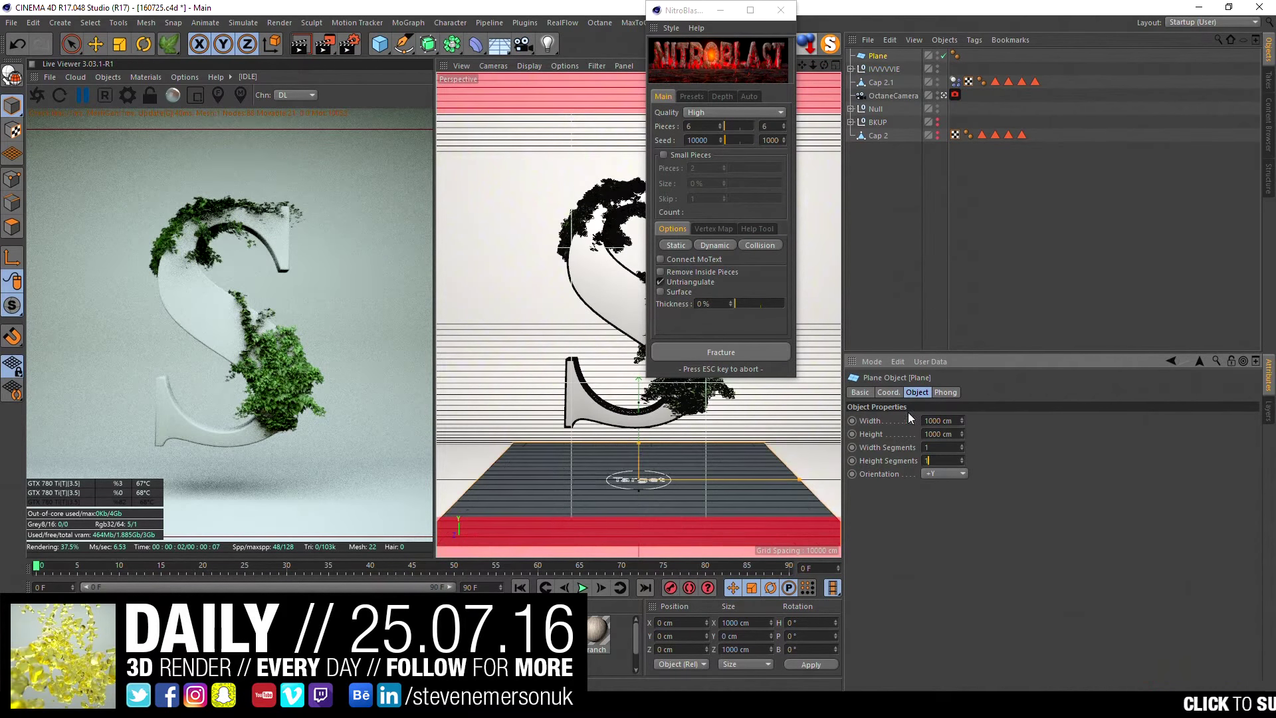
pyautogui.click(866, 153)
pyautogui.rightClick(880, 58)
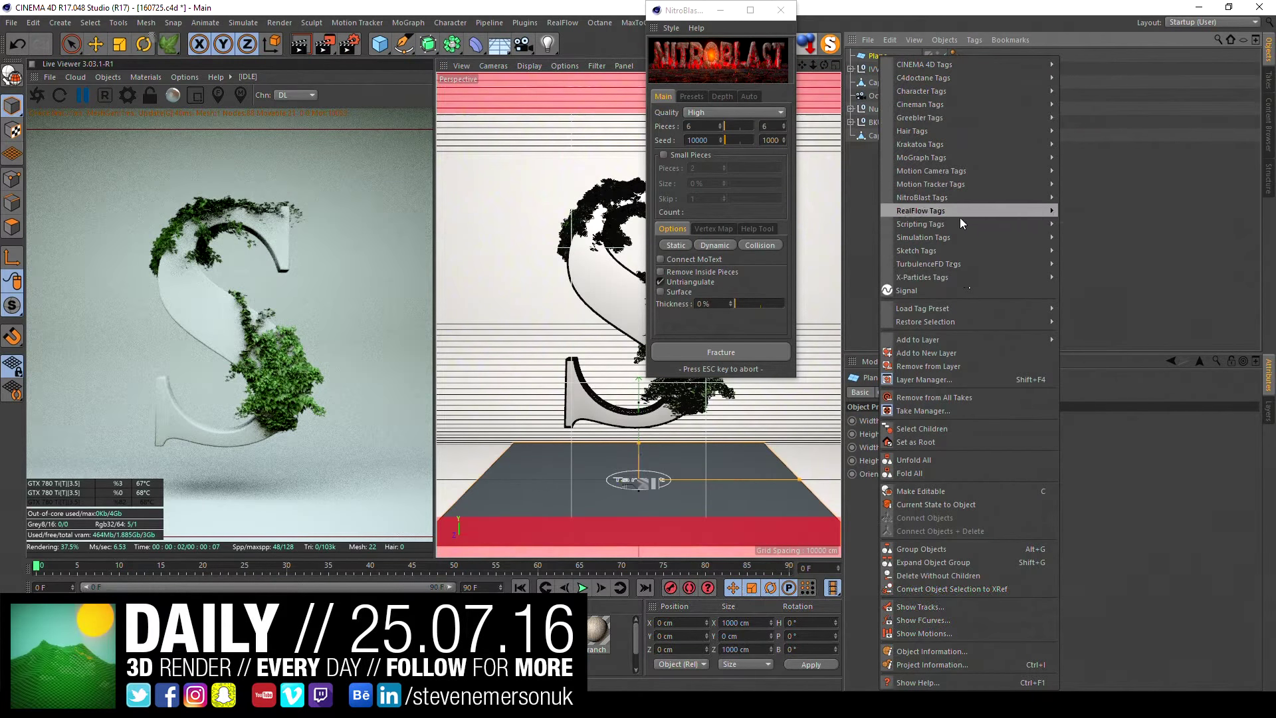
pyautogui.moveTo(924, 238)
pyautogui.click(1090, 274)
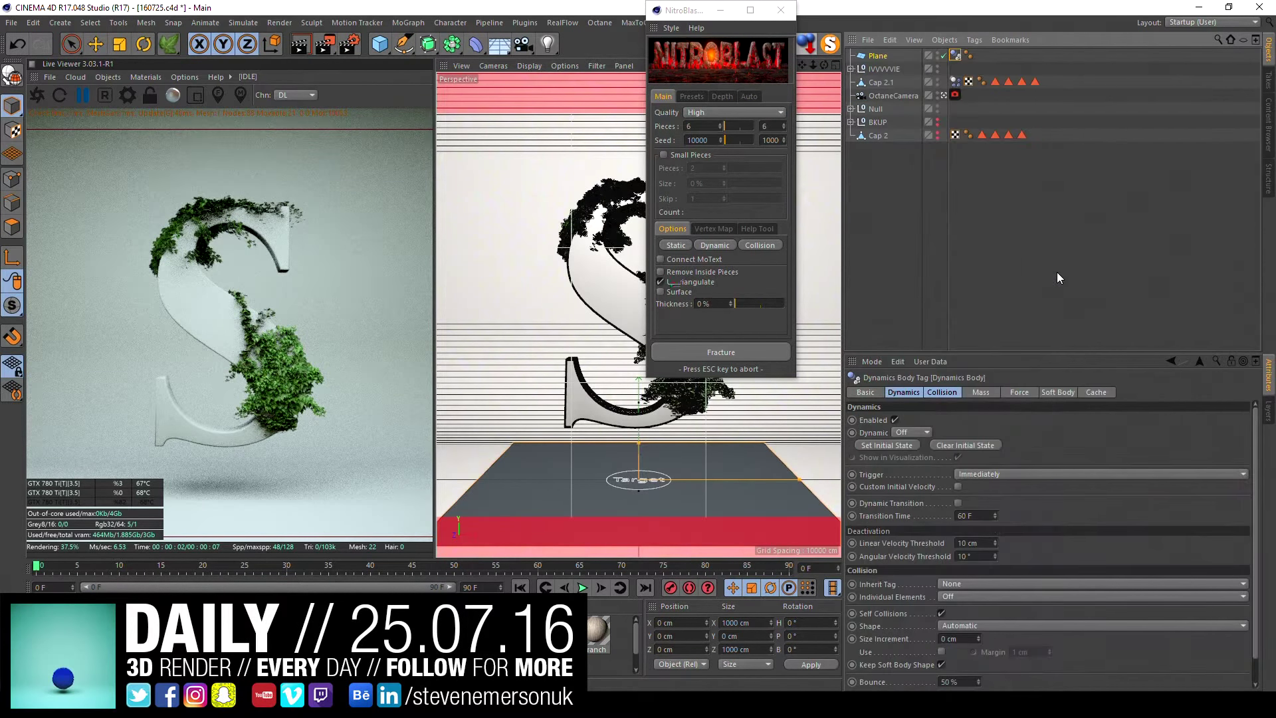
pyautogui.click(975, 252)
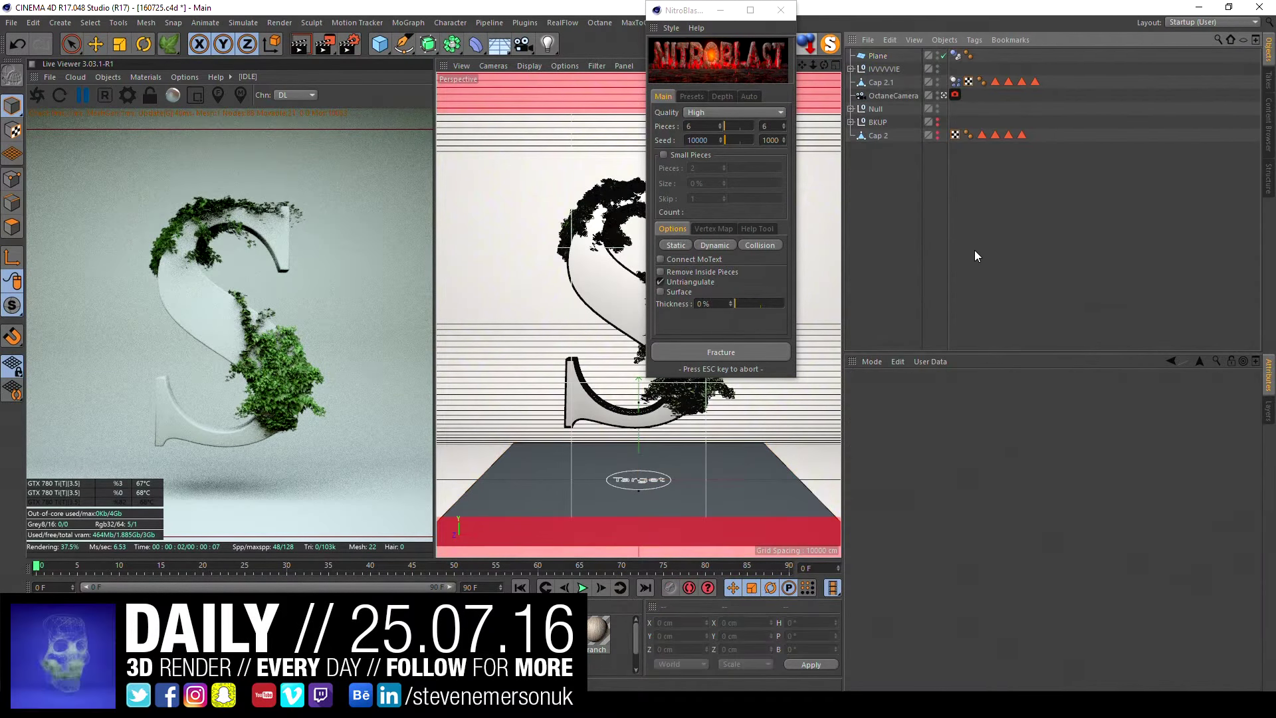
# - Trial-fracture Cap 2.1, play the fall, rewind, then undo the fracture
pyautogui.click(725, 352)
pyautogui.click(665, 396)
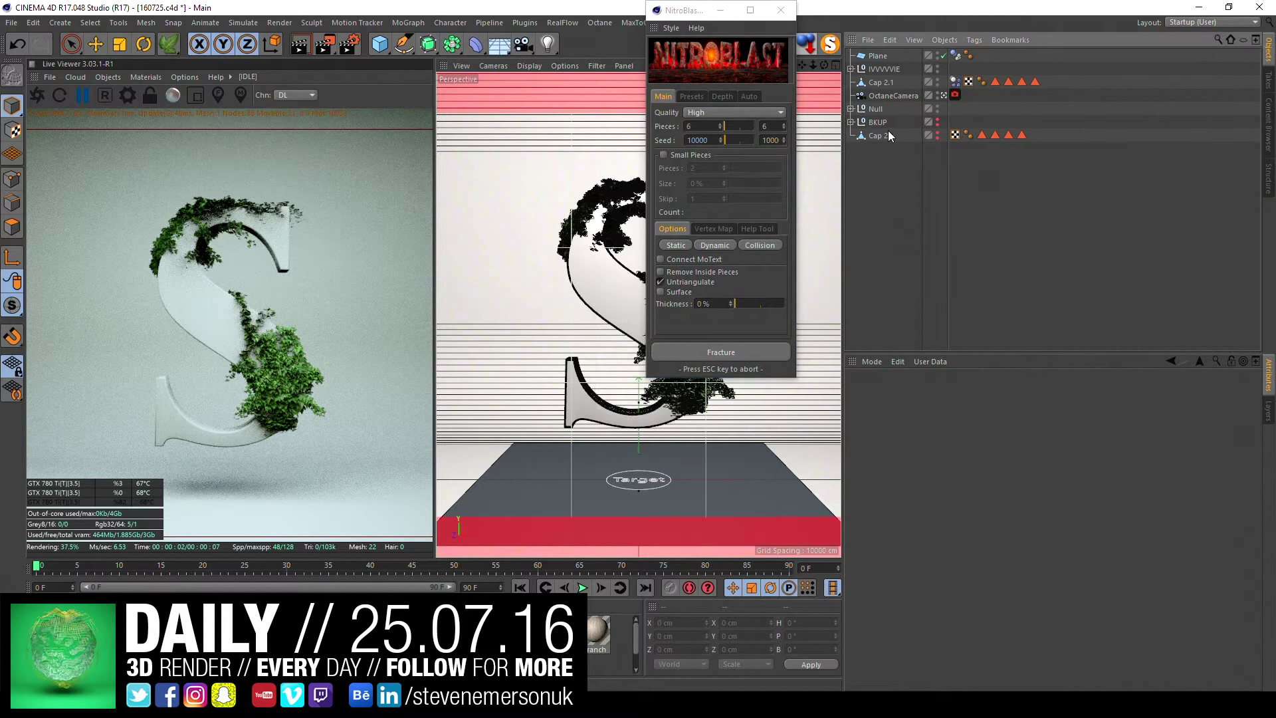
pyautogui.click(881, 82)
pyautogui.click(718, 353)
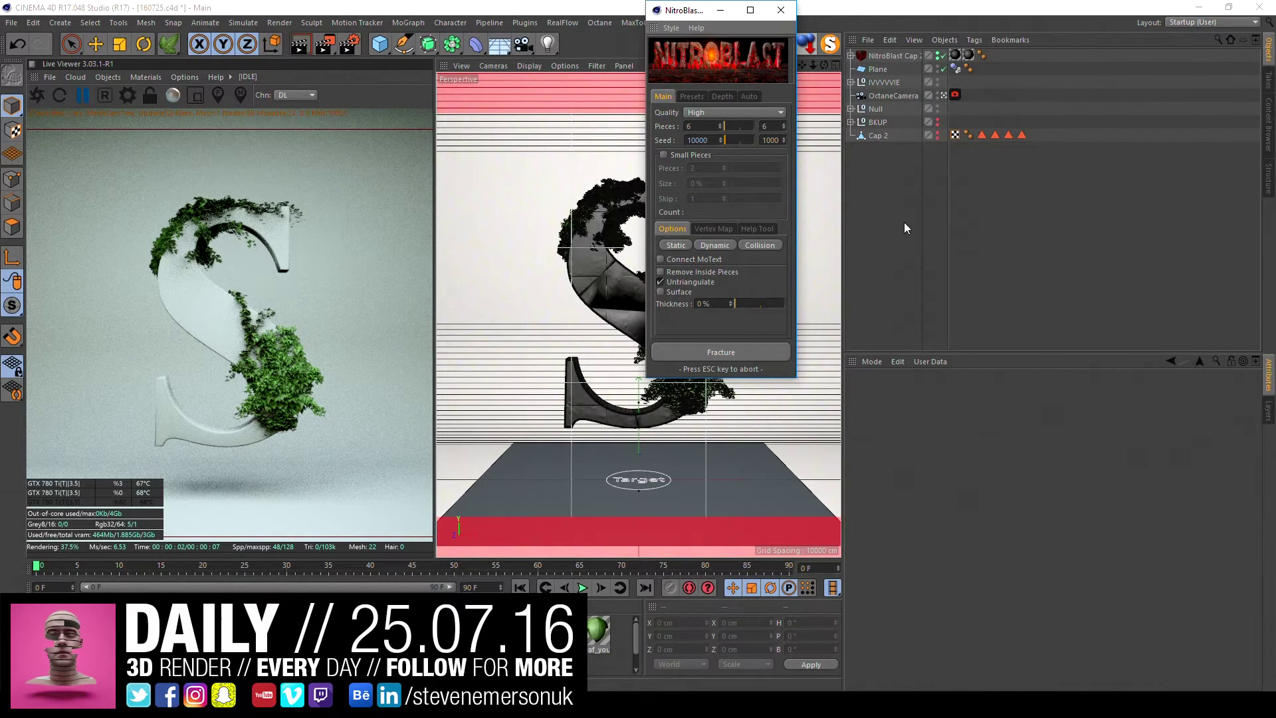
pyautogui.click(582, 588)
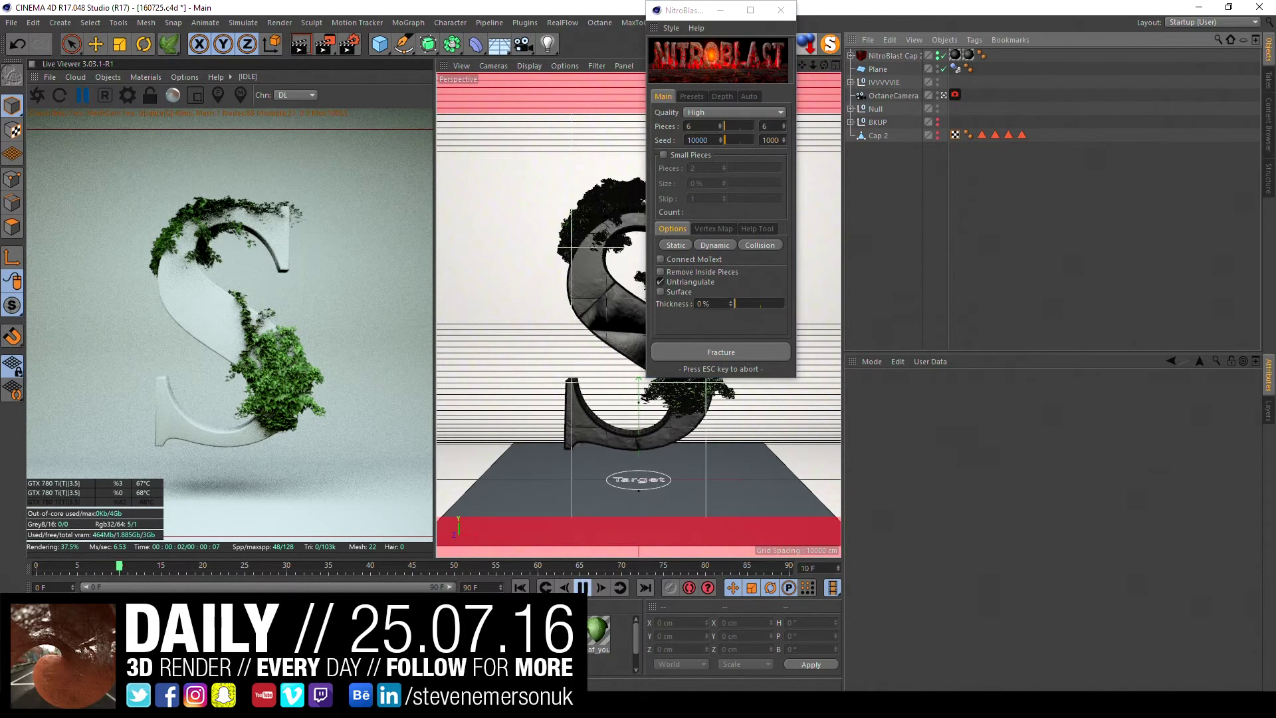
pyautogui.click(582, 588)
pyautogui.click(521, 587)
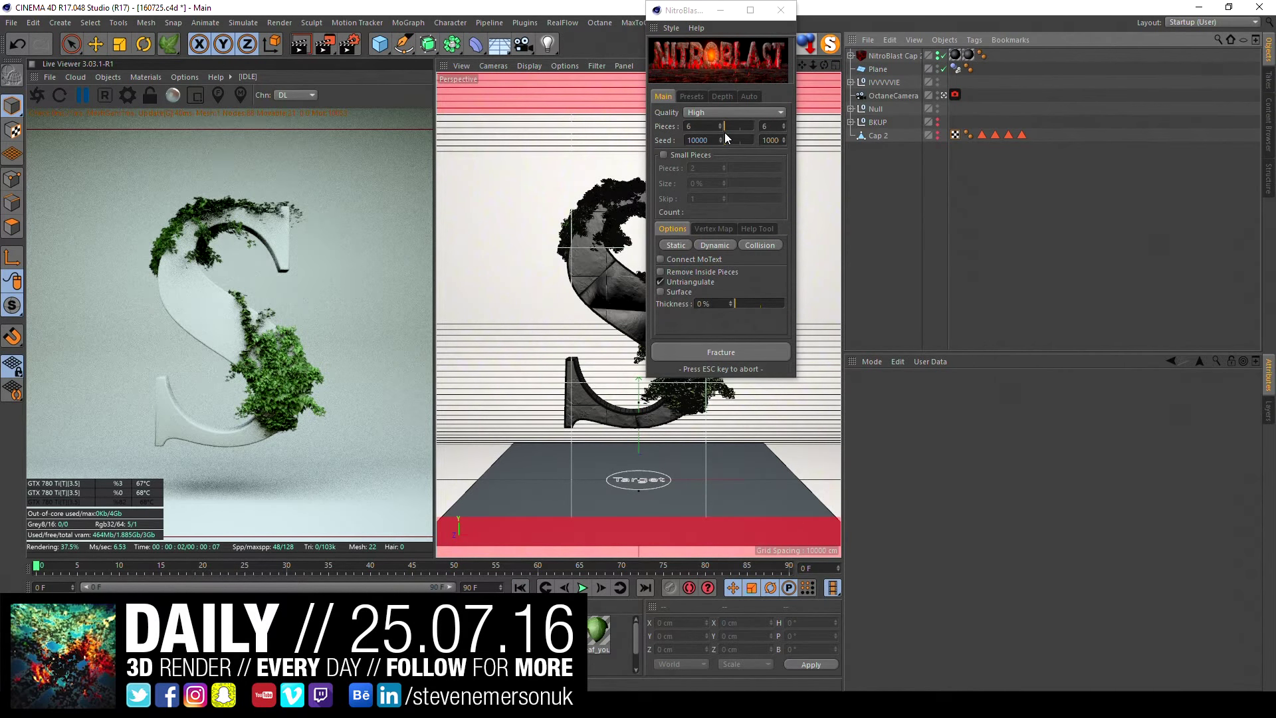
pyautogui.hotkey('ctrl', 'z')
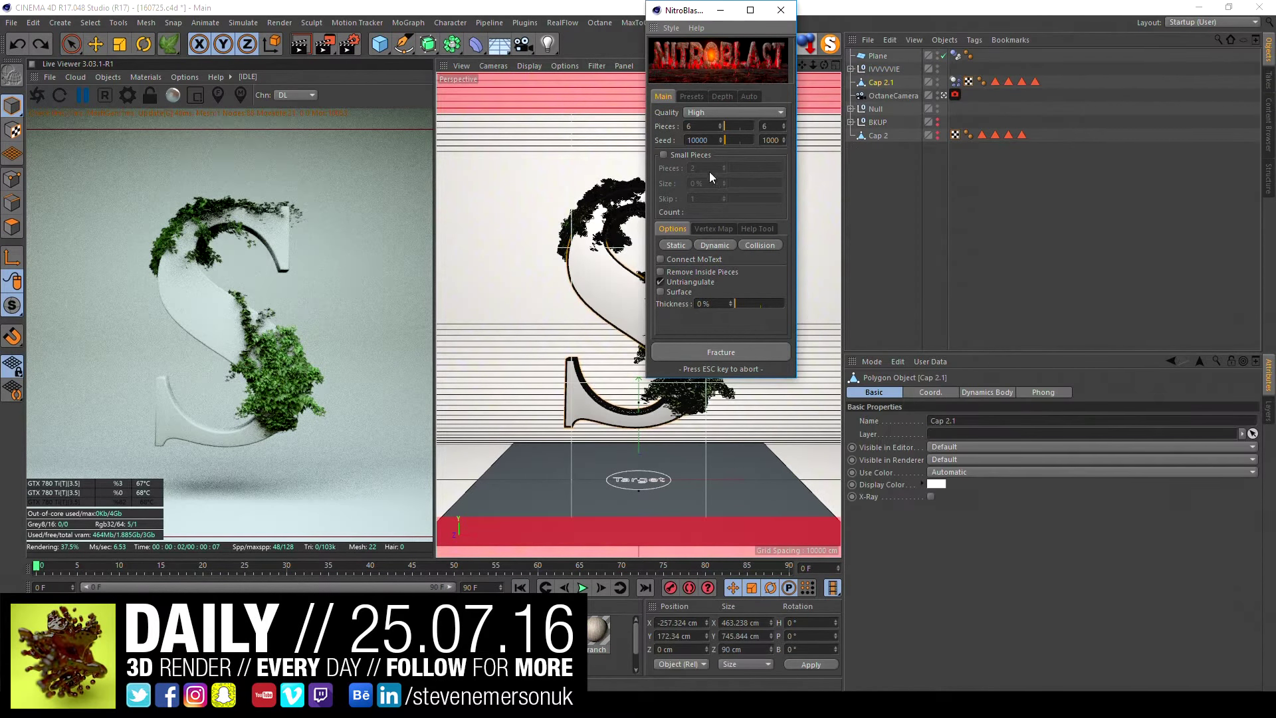
# - Enable small pieces, fracture the cap, and preview the fall
pyautogui.click(665, 155)
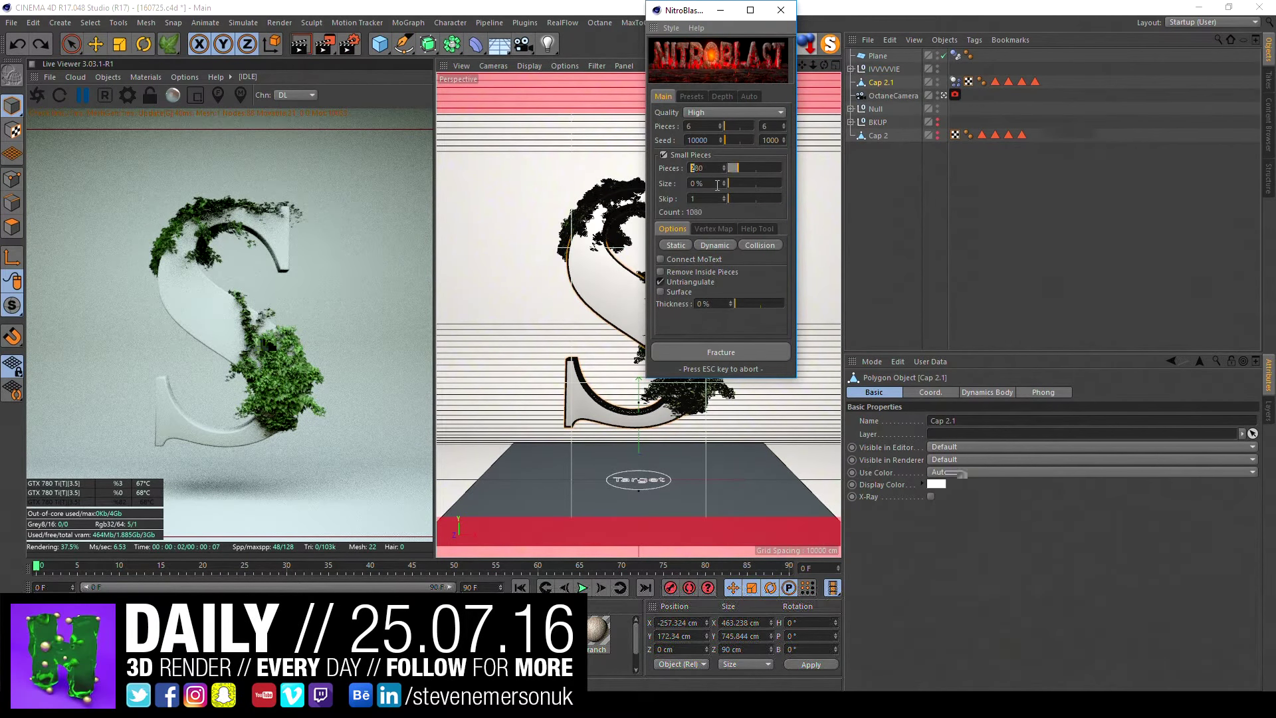
pyautogui.click(696, 304)
pyautogui.click(709, 353)
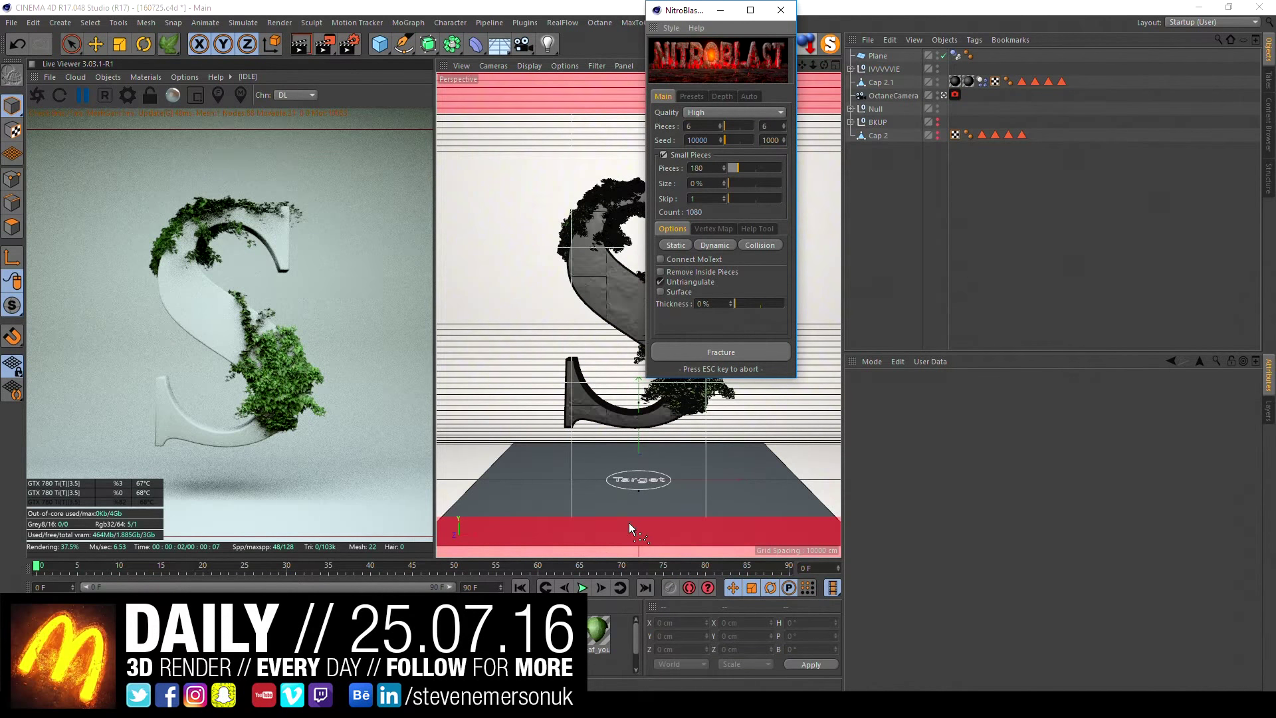
pyautogui.click(583, 588)
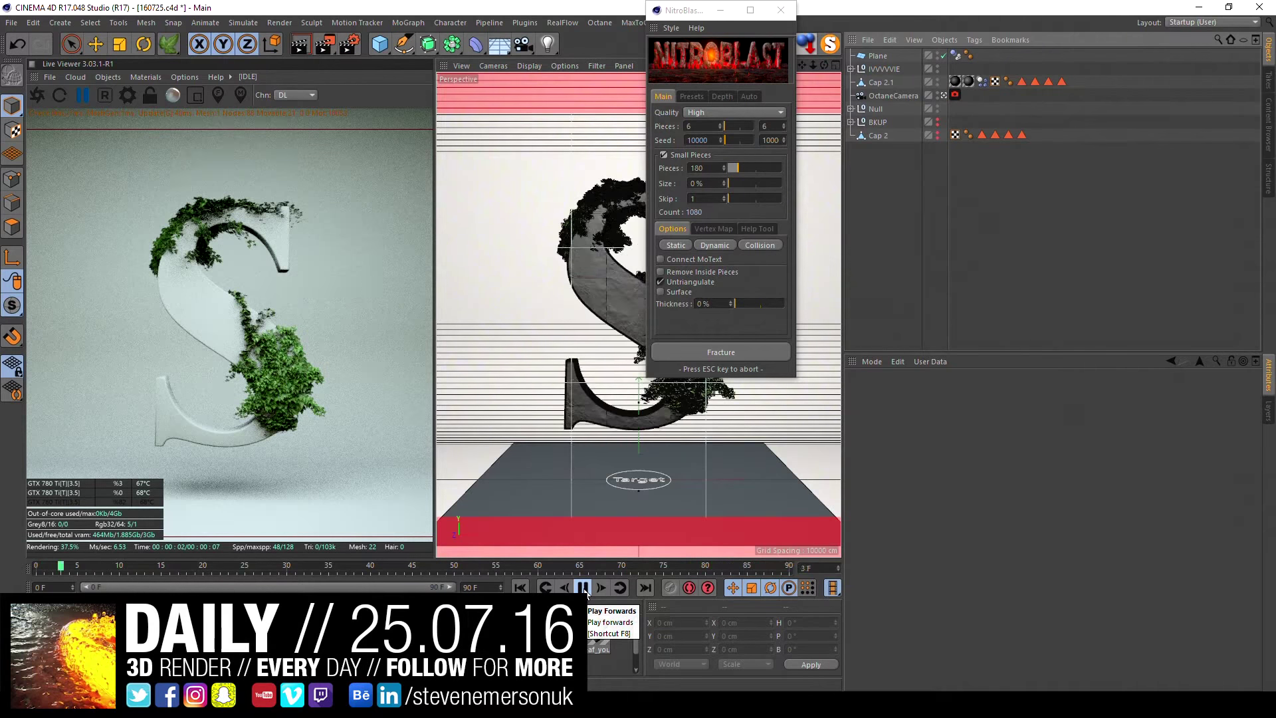
pyautogui.click(551, 589)
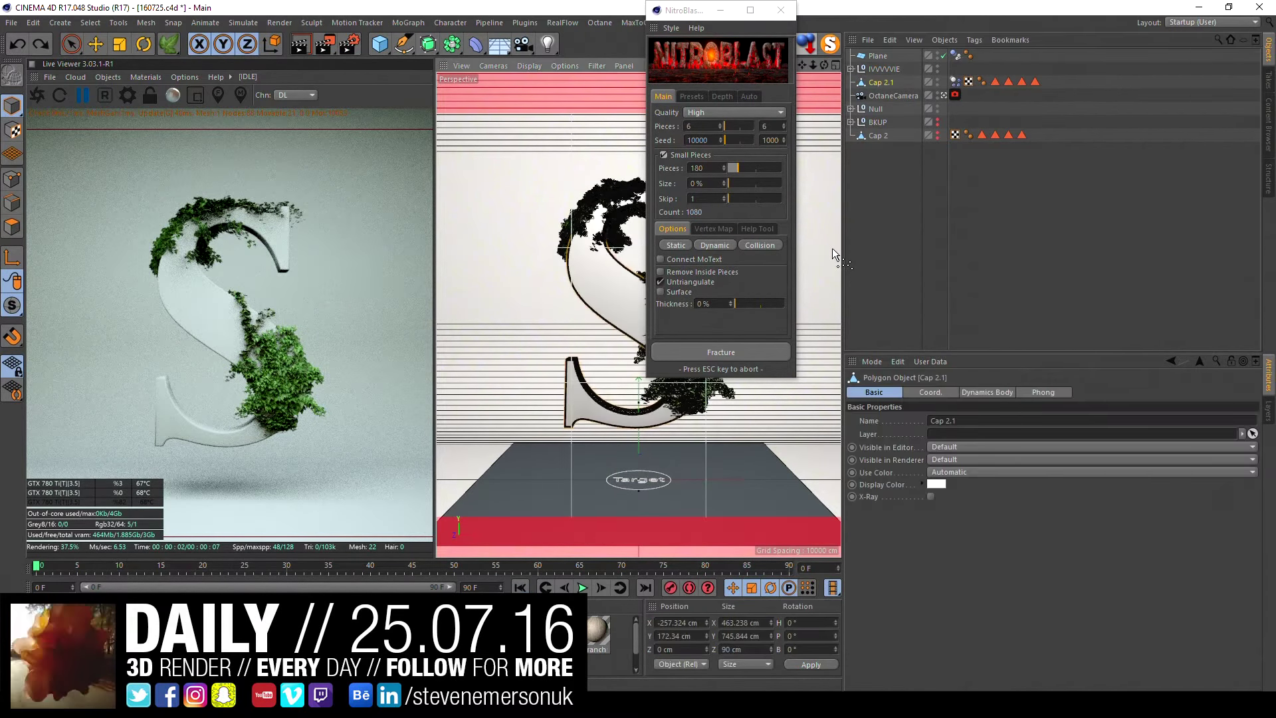
# - Re-fracture the cap with seed 10015 and replay the fall from frame 0
pyautogui.click(721, 352)
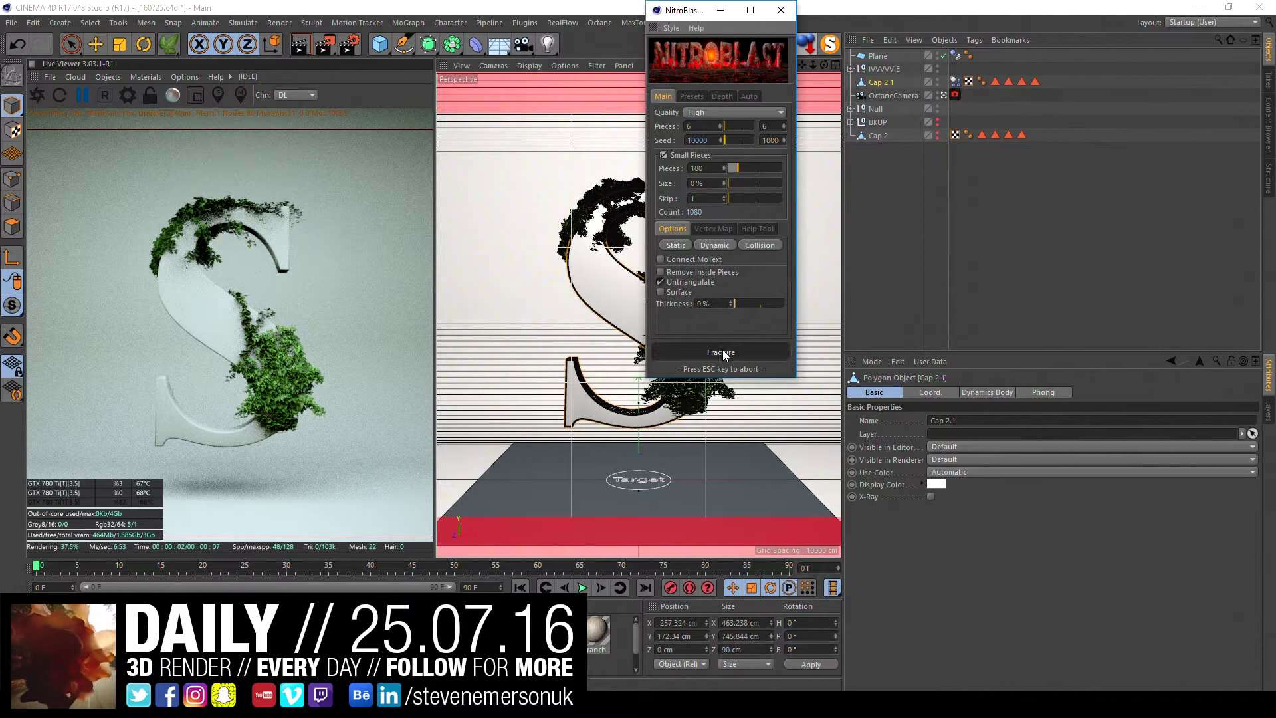
pyautogui.click(582, 587)
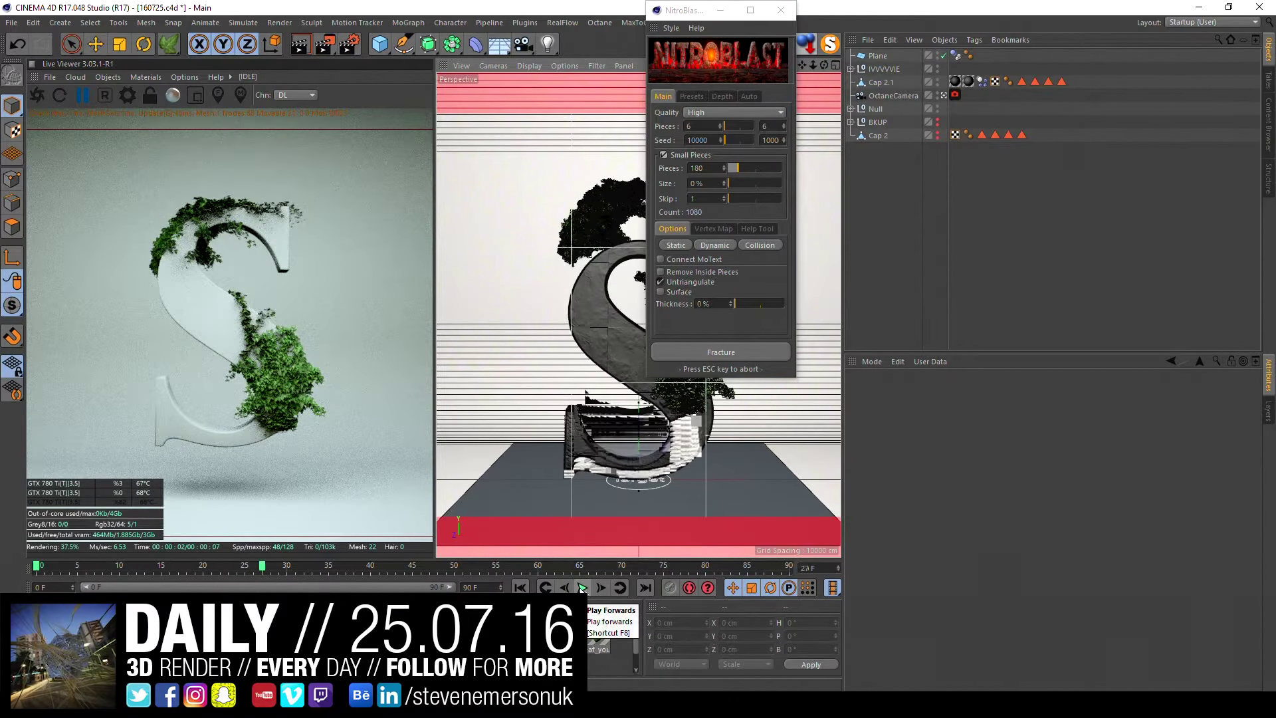
pyautogui.click(521, 587)
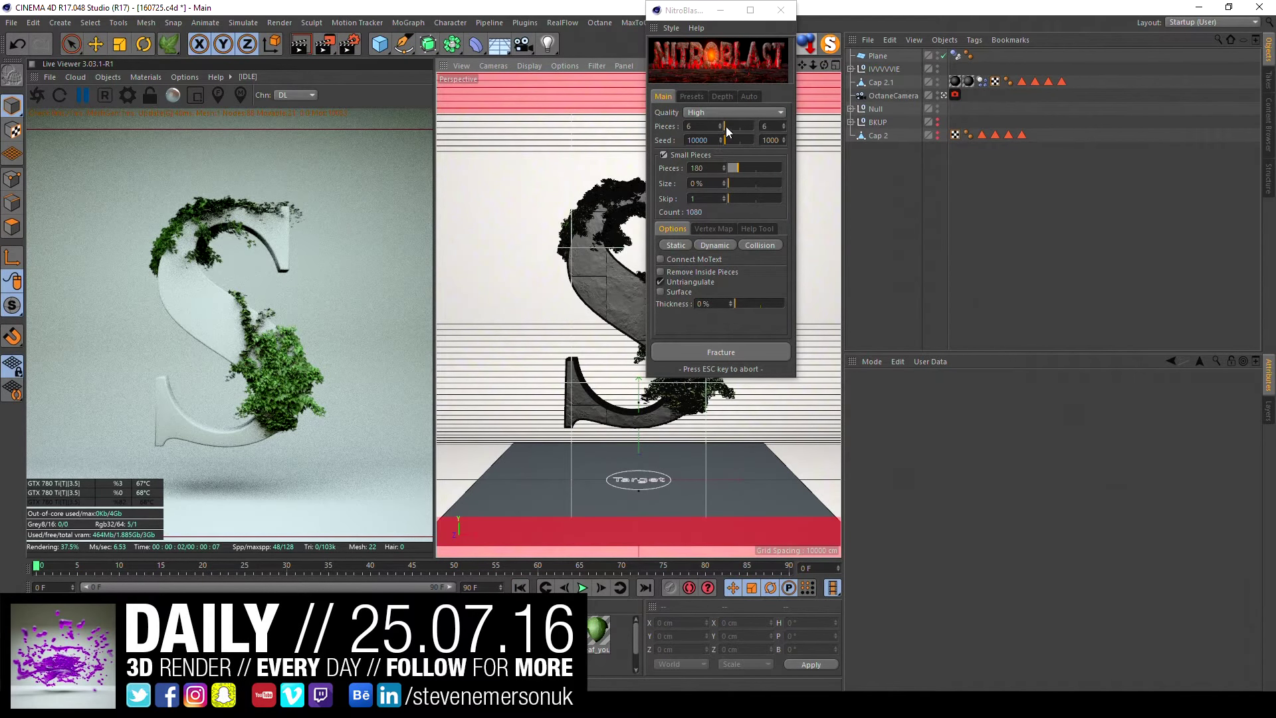
pyautogui.click(721, 221)
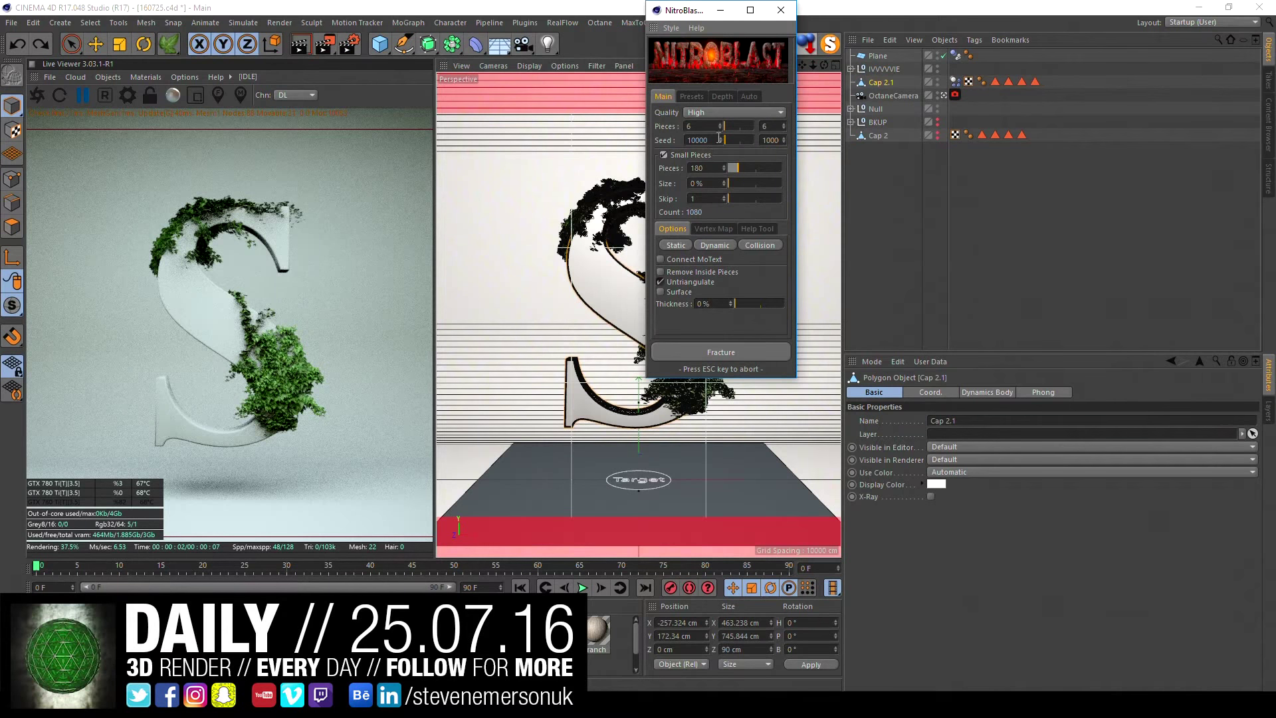
pyautogui.moveTo(720, 139); pyautogui.dragTo(719, 133)
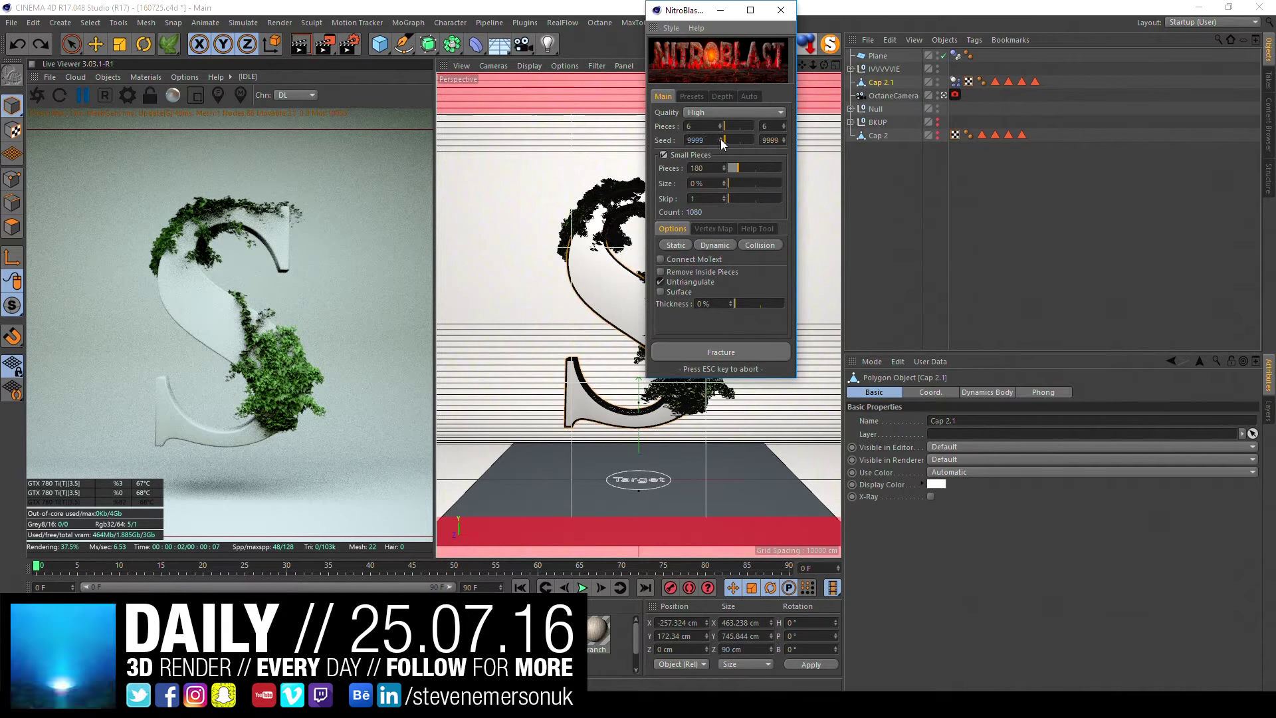
pyautogui.click(722, 352)
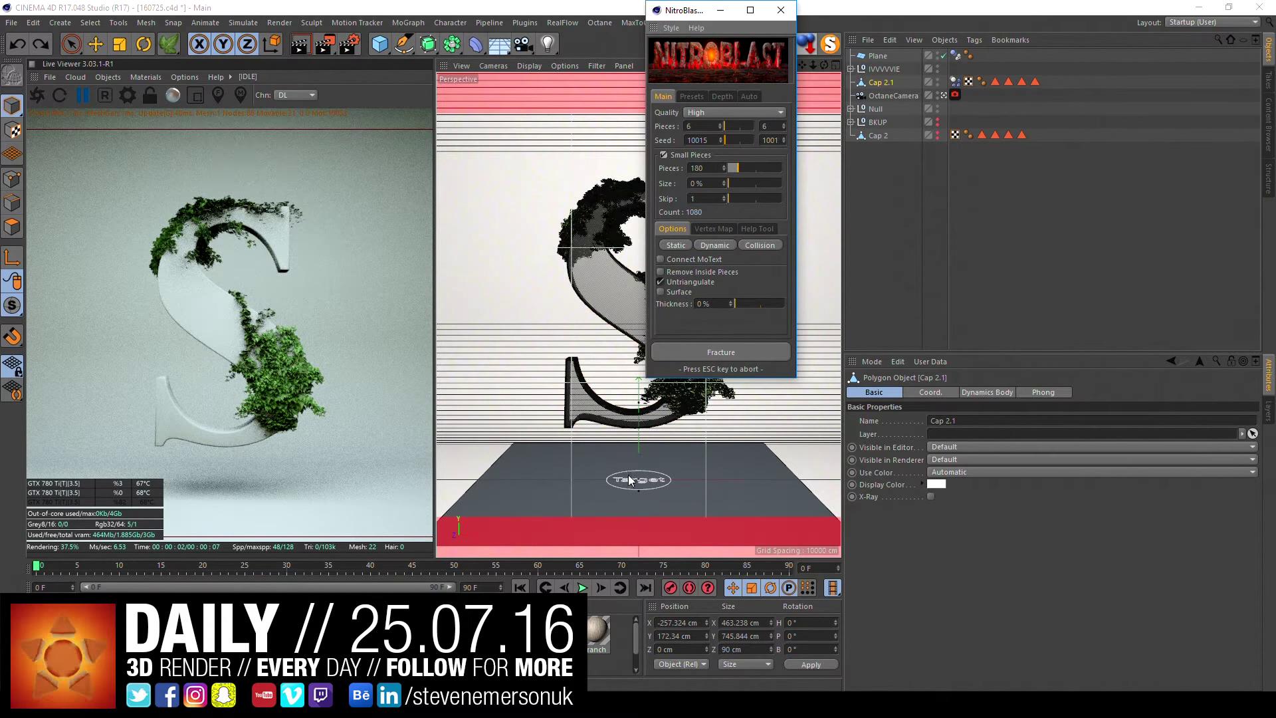
pyautogui.click(583, 588)
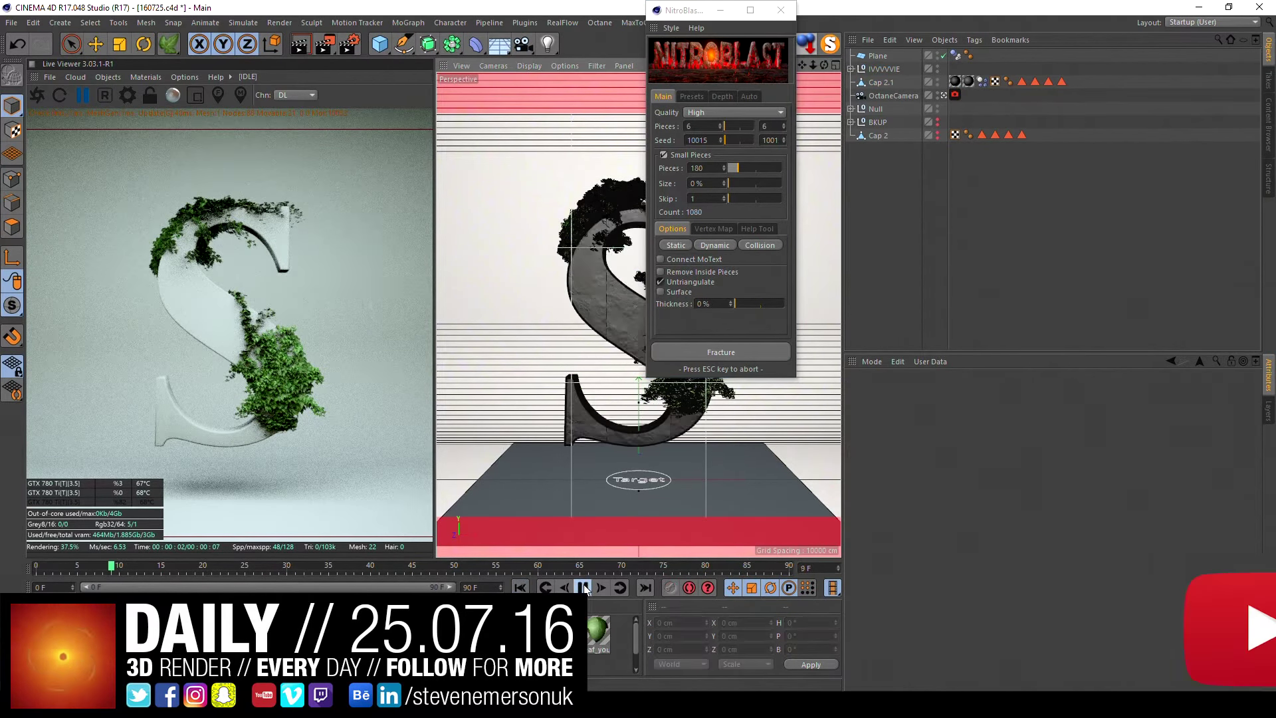
pyautogui.click(520, 588)
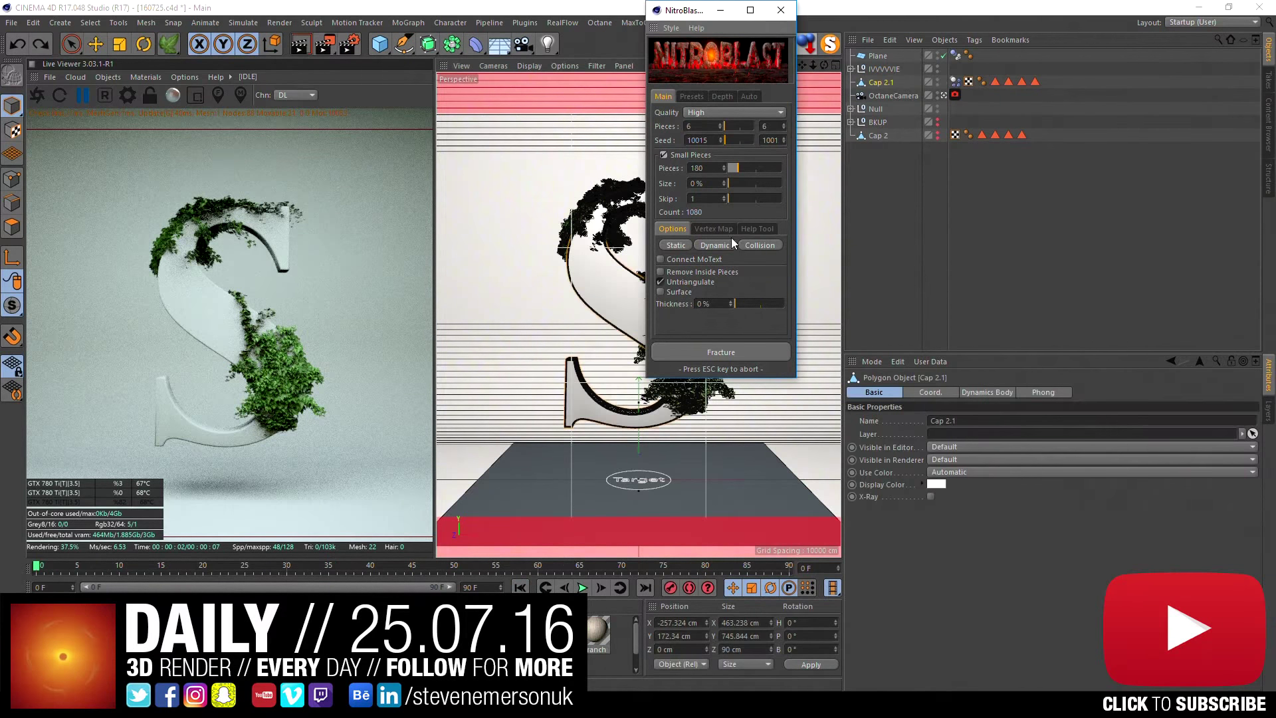
# - Delete Cap 2.1's Dynamics Body tag and add a fresh dynamic body
pyautogui.click(873, 89)
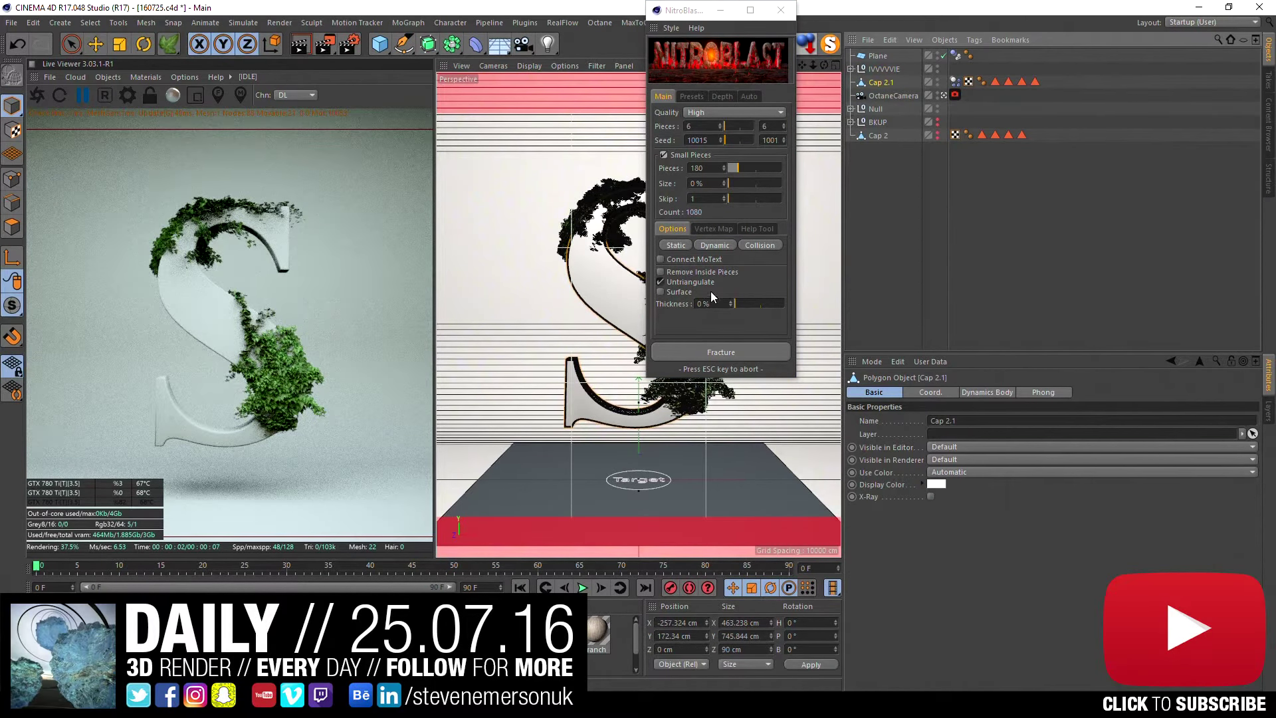
pyautogui.click(956, 82)
pyautogui.press('Delete')
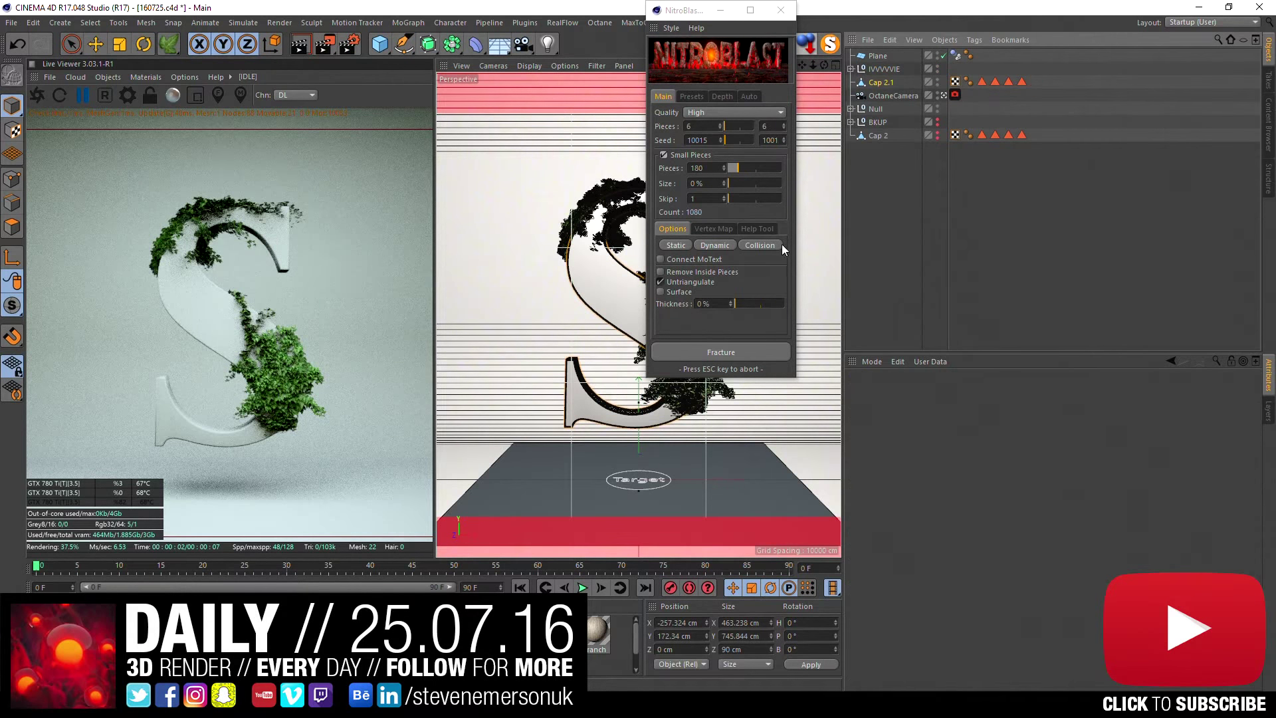
pyautogui.click(715, 246)
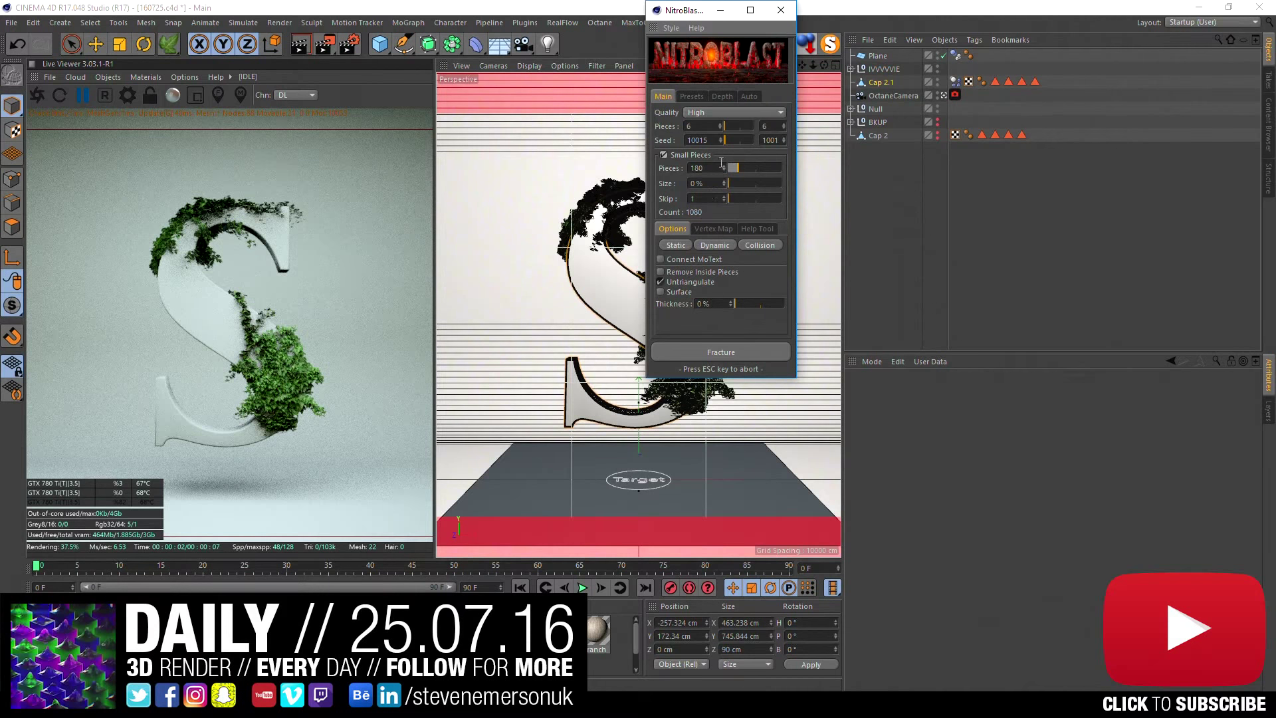
# - Set pieces to 20 then 40, fracture, and preview the simulation
pyautogui.click(702, 127)
pyautogui.write('0')
pyautogui.press('Return')
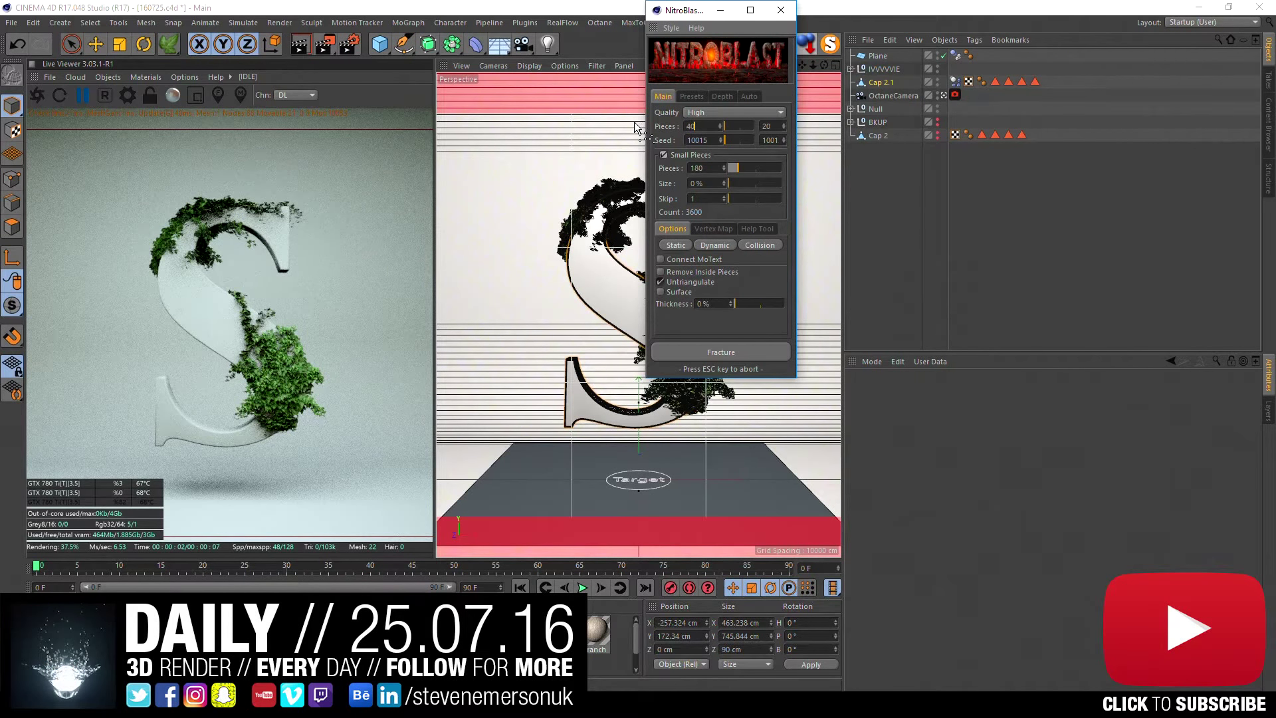
pyautogui.click(718, 357)
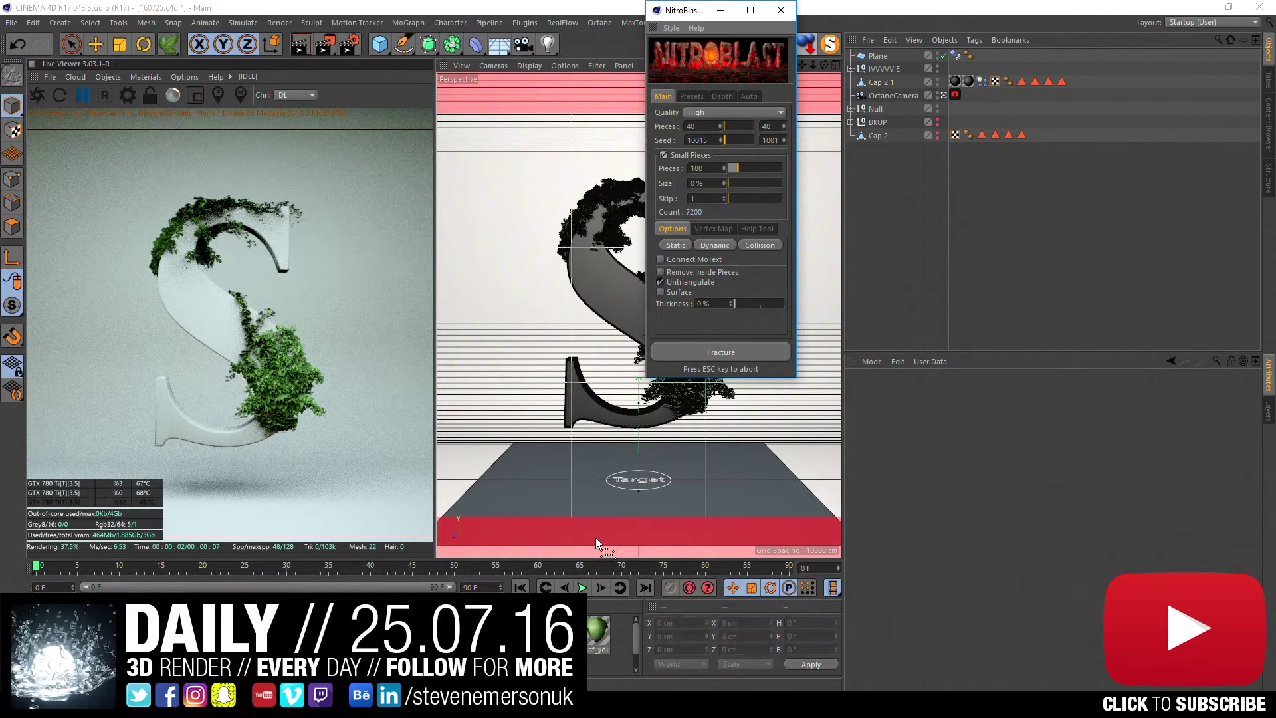
pyautogui.click(583, 588)
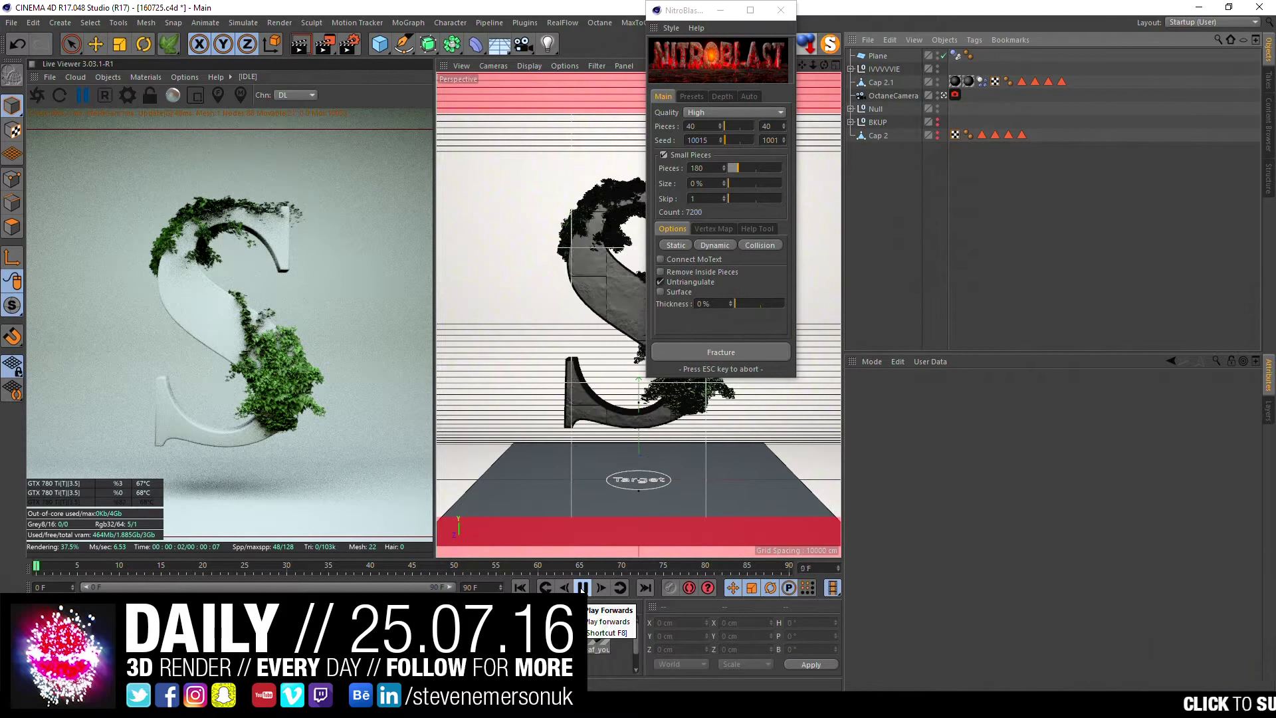
pyautogui.click(583, 588)
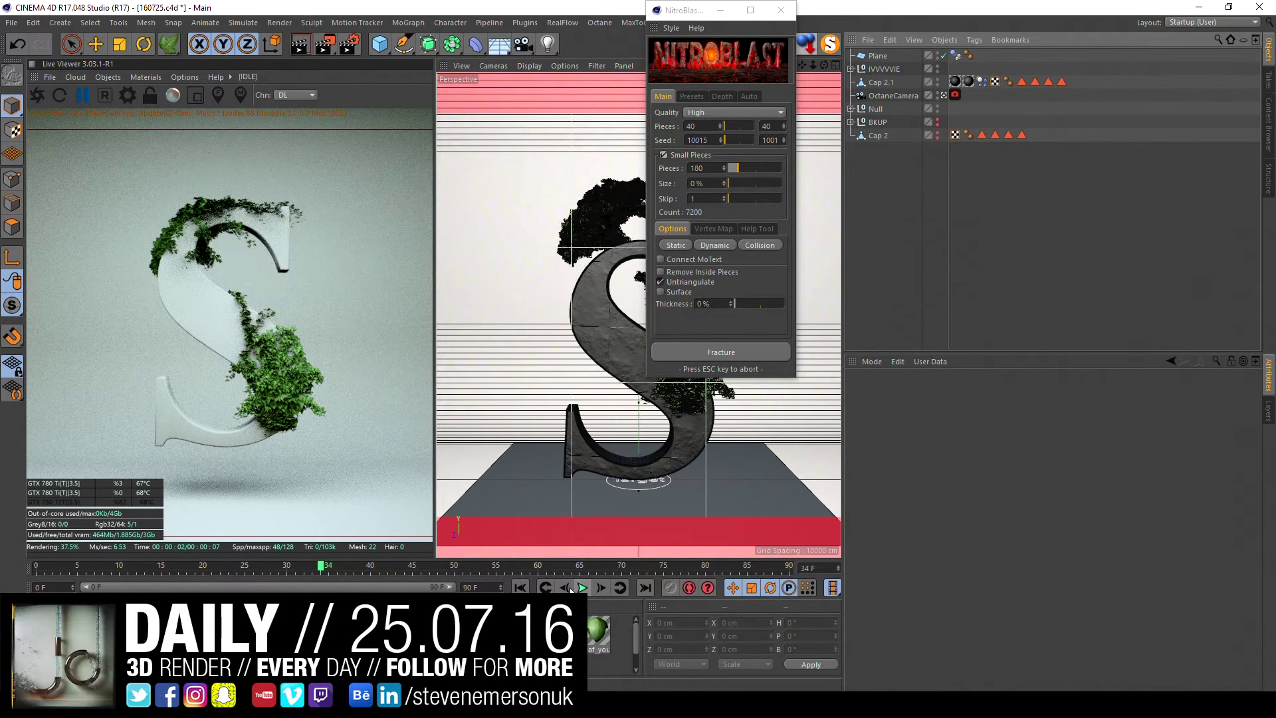
pyautogui.click(520, 588)
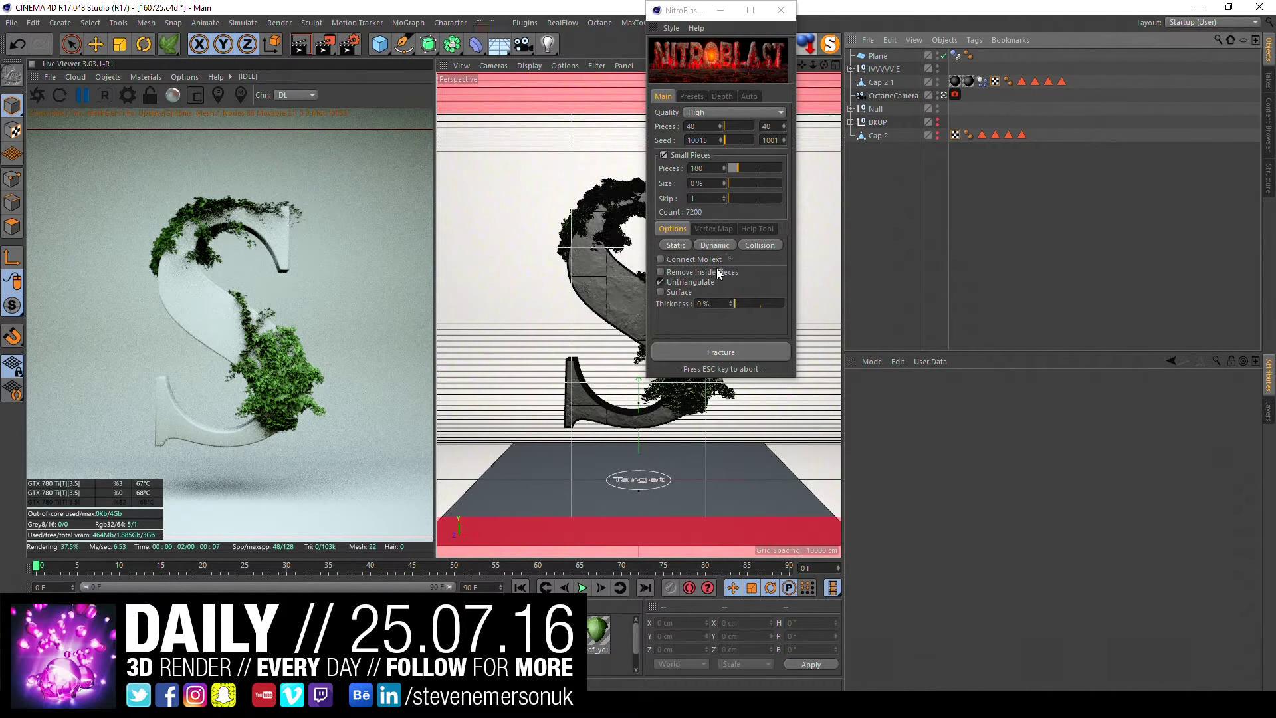
# - Turn off small pieces, re-fracture, and watch the pieces fall onto the floor
pyautogui.click(664, 156)
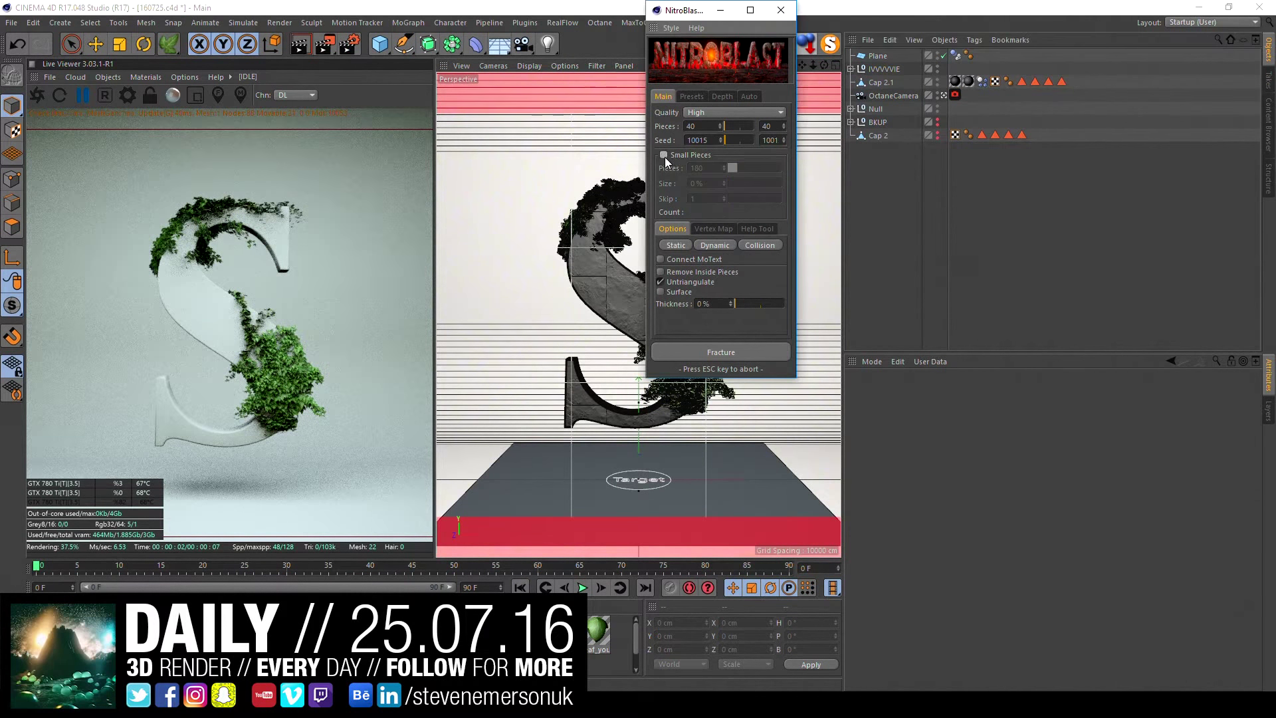
pyautogui.click(706, 356)
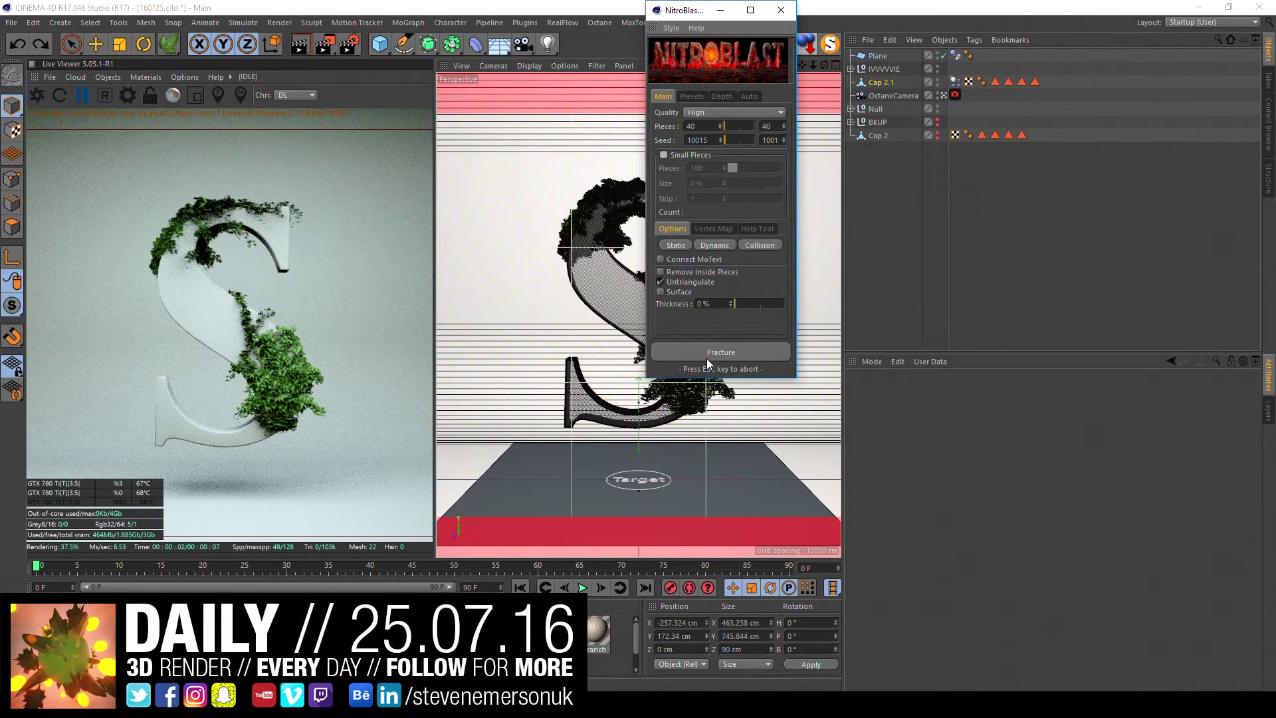
pyautogui.click(582, 588)
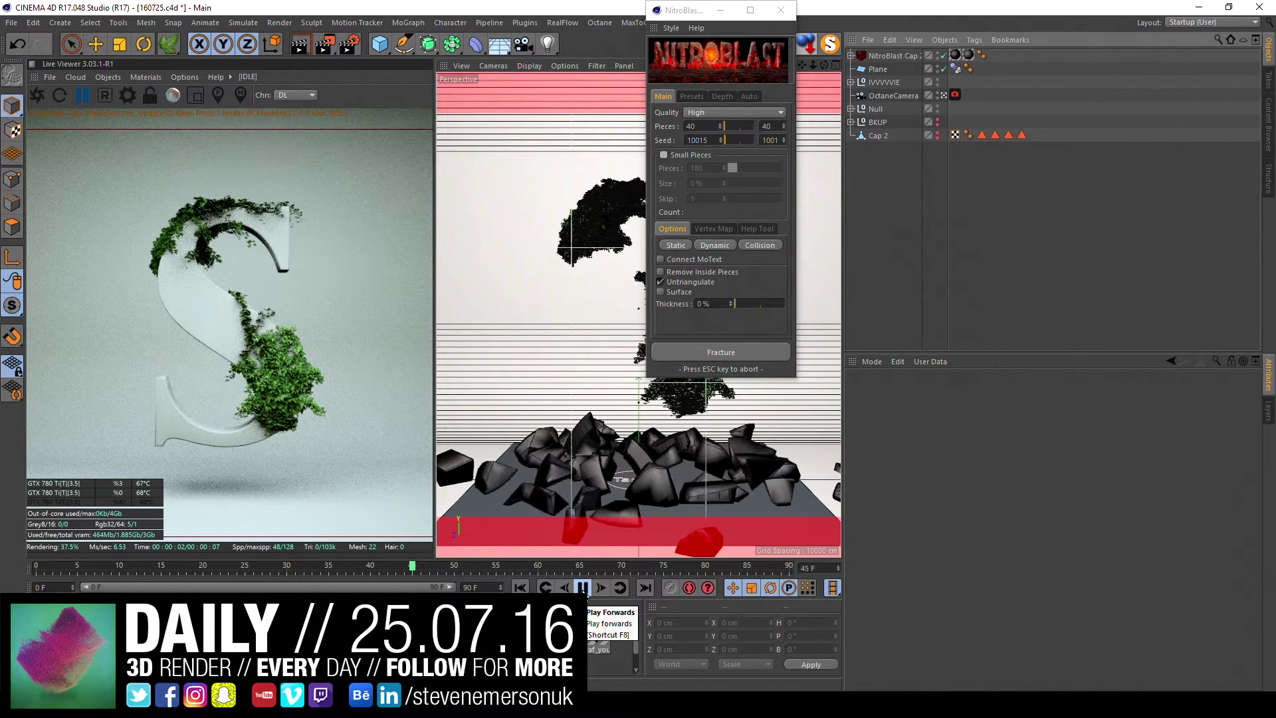
pyautogui.click(582, 589)
pyautogui.click(521, 588)
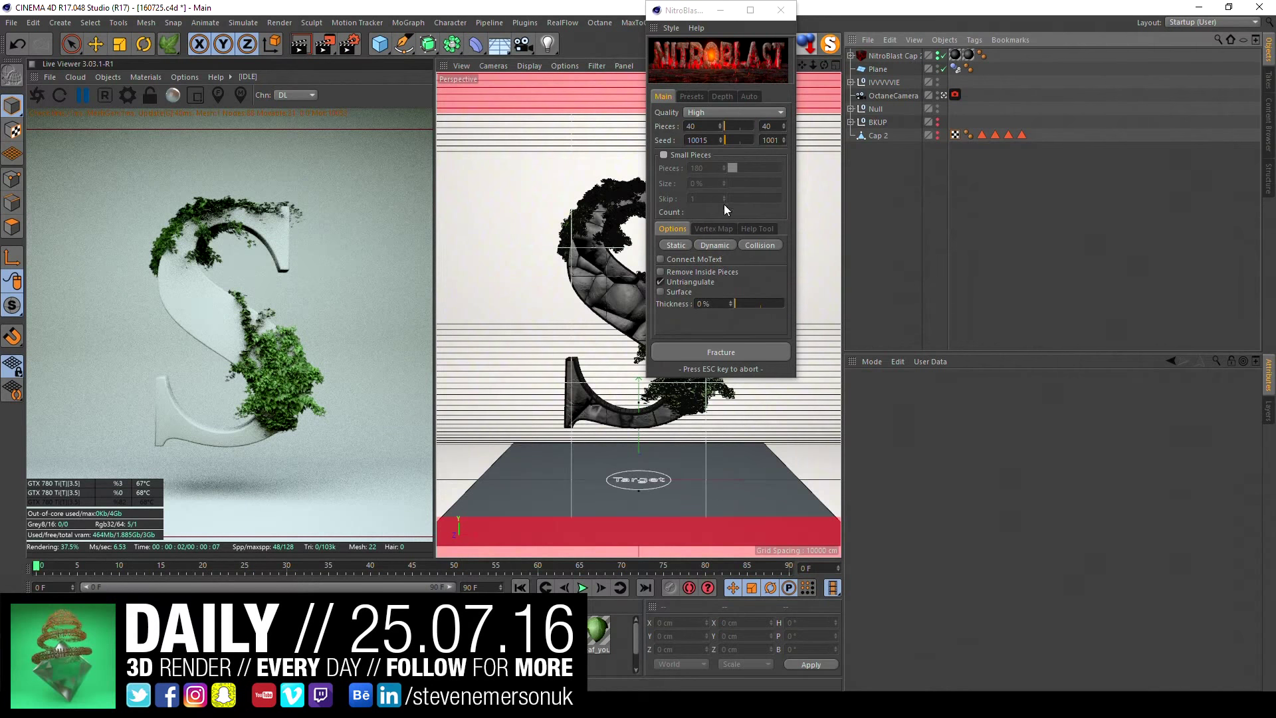
# - Undo, set pieces to 80, fracture again, play it, and rewind
pyautogui.doubleClick(691, 127)
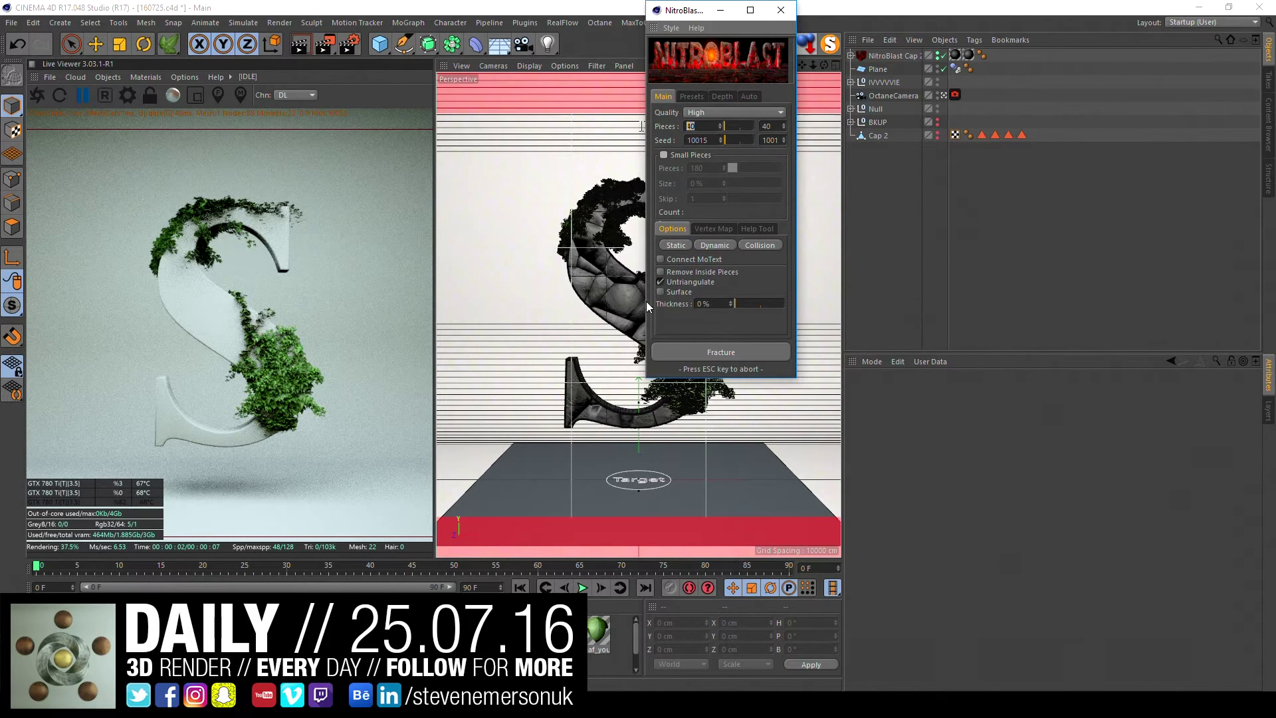
pyautogui.hotkey('ctrl', 'z')
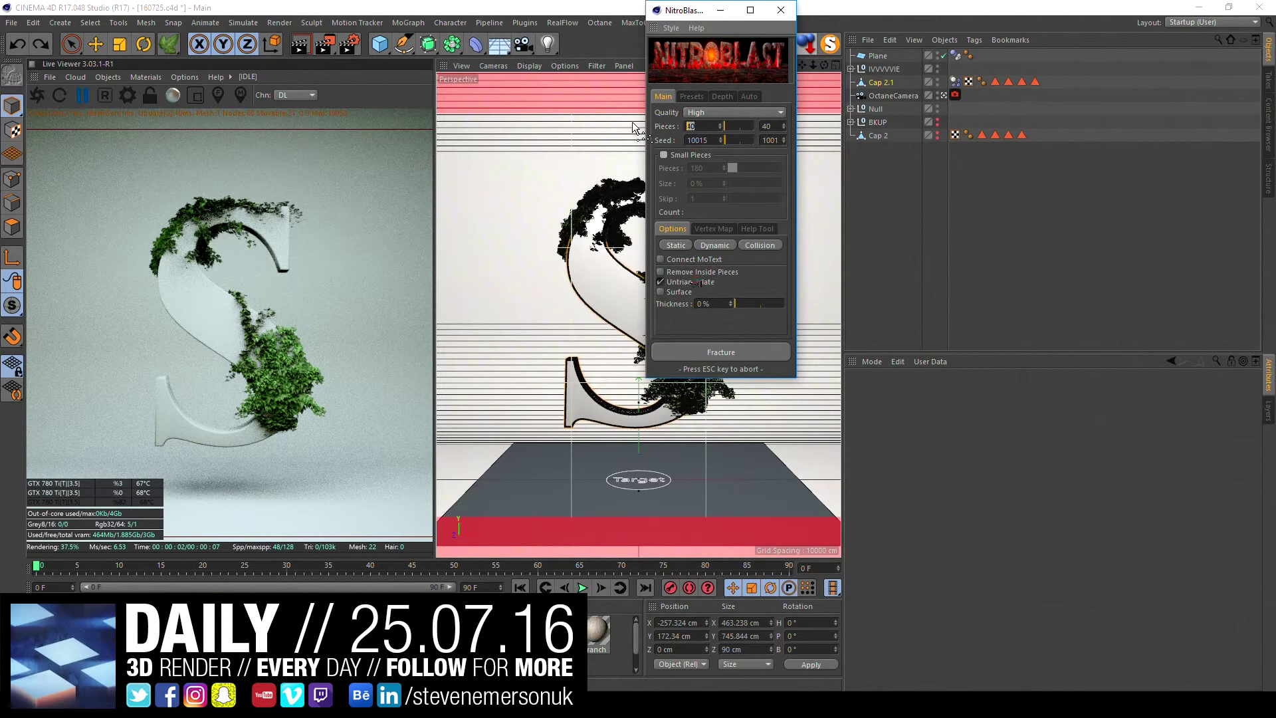
pyautogui.write('80')
pyautogui.press('Return')
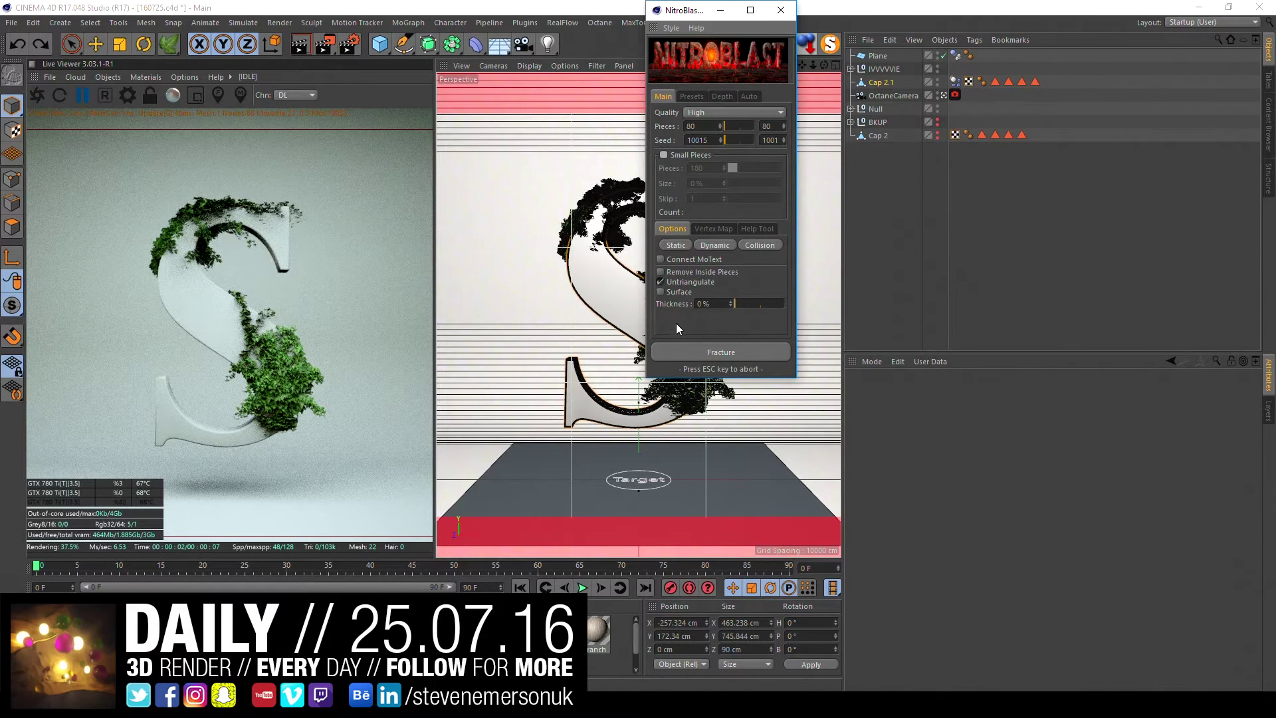
pyautogui.click(691, 351)
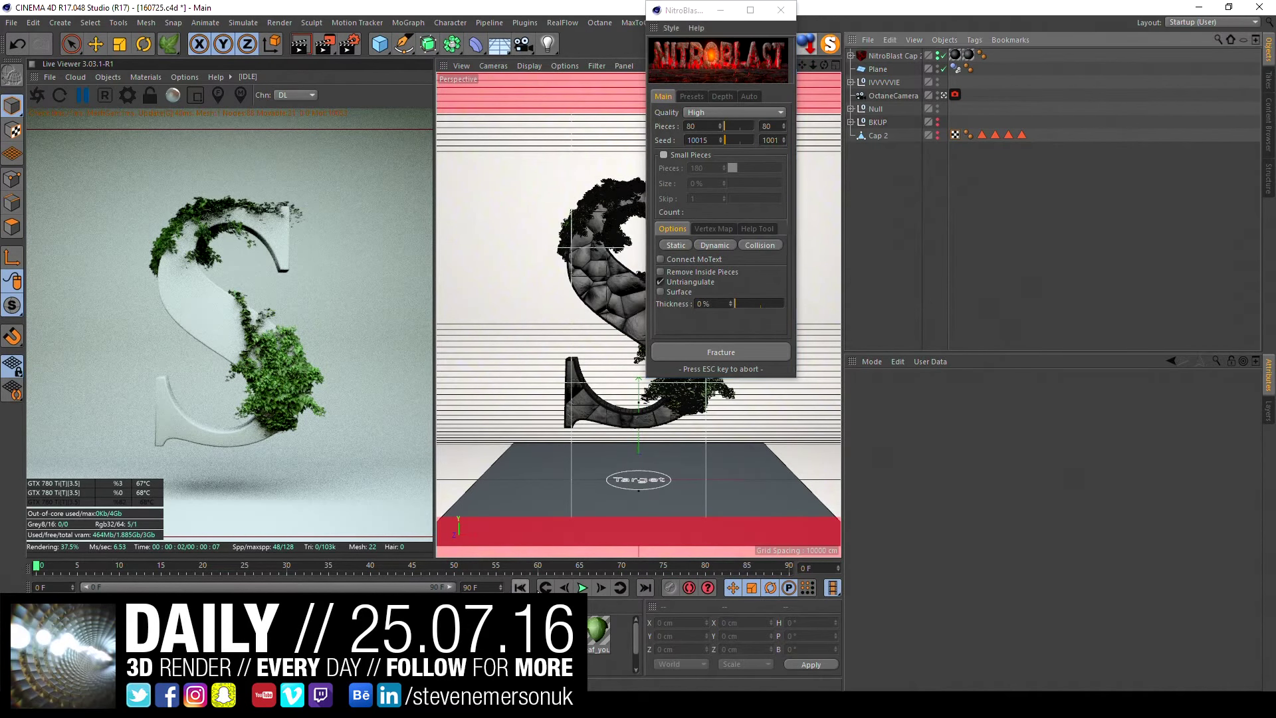
pyautogui.click(582, 589)
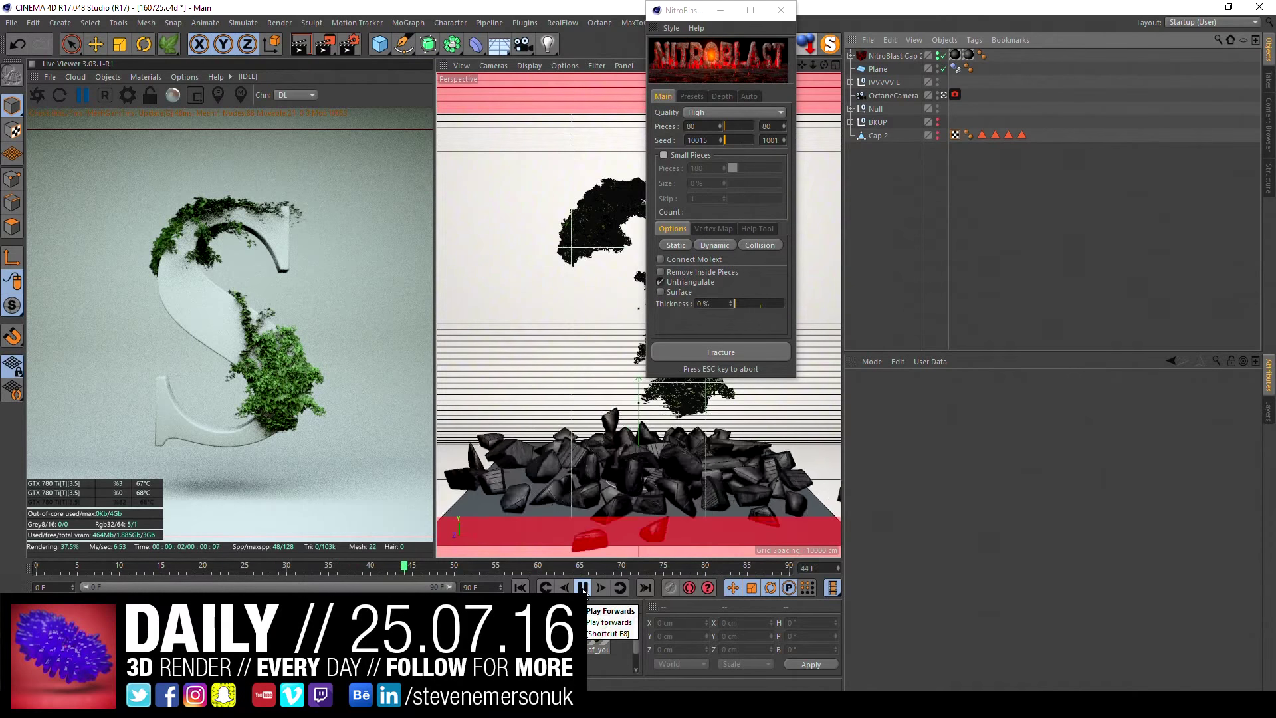
pyautogui.click(583, 588)
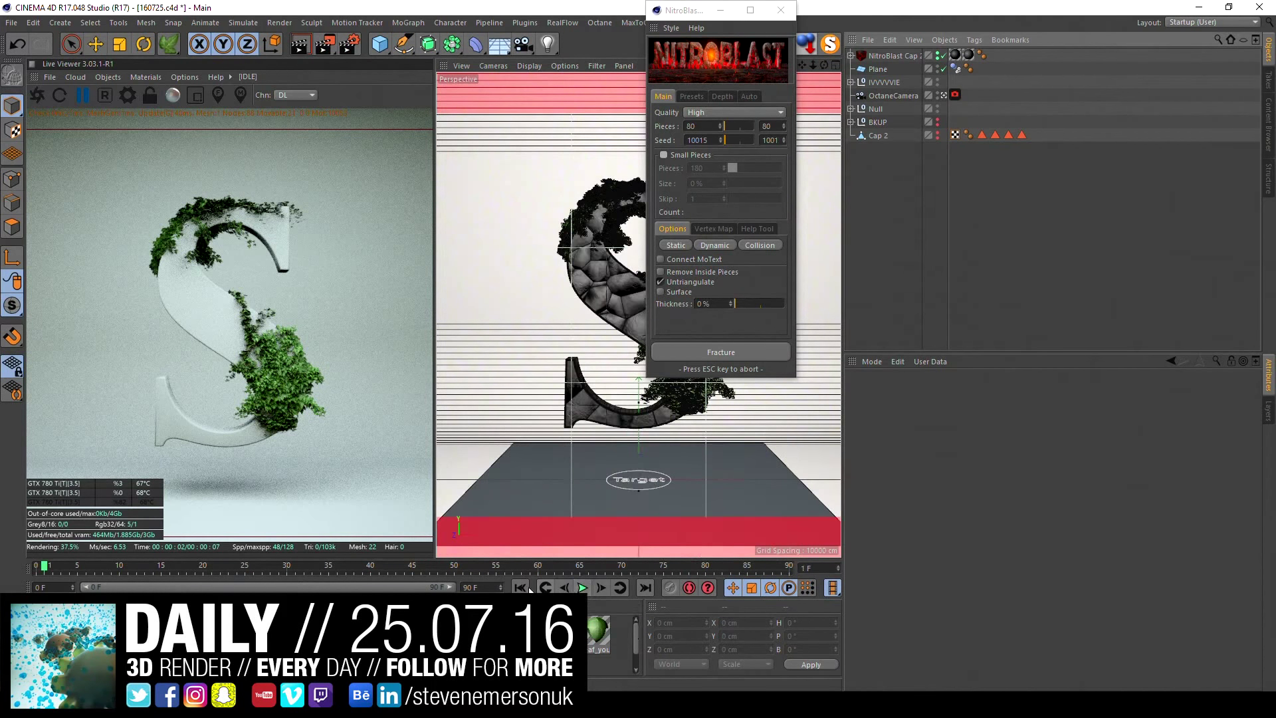
pyautogui.click(582, 589)
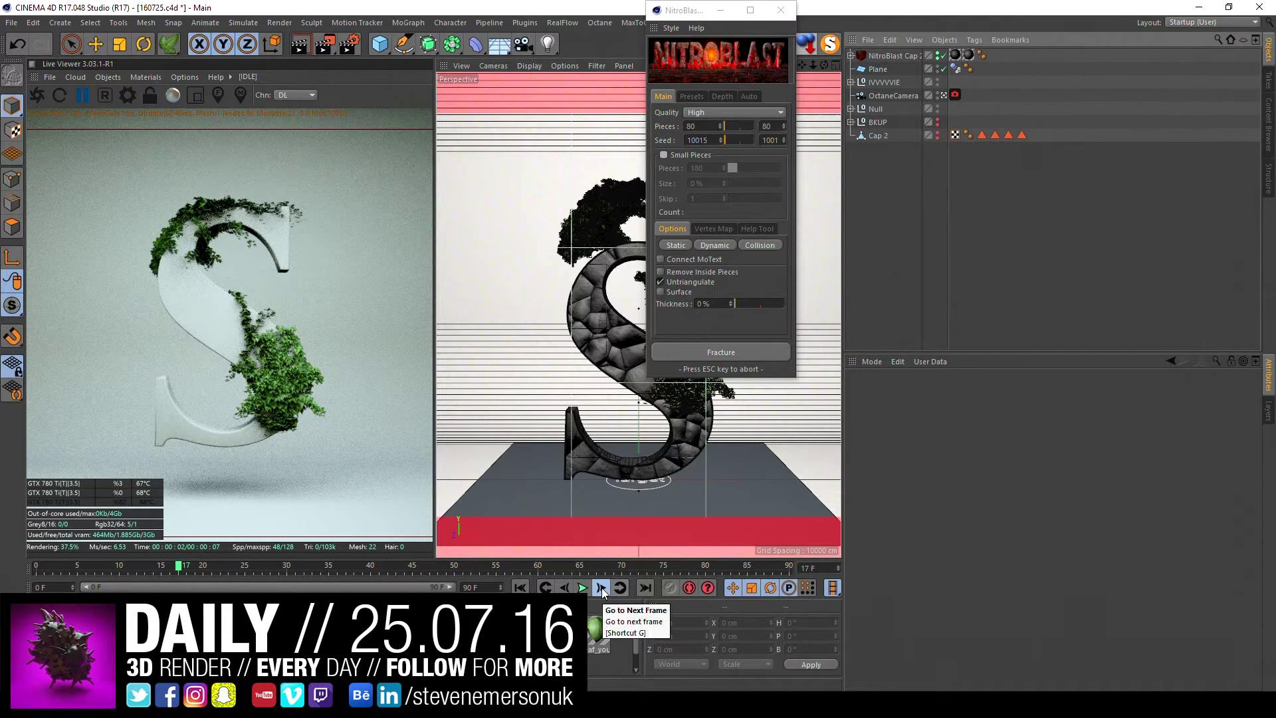
pyautogui.click(521, 587)
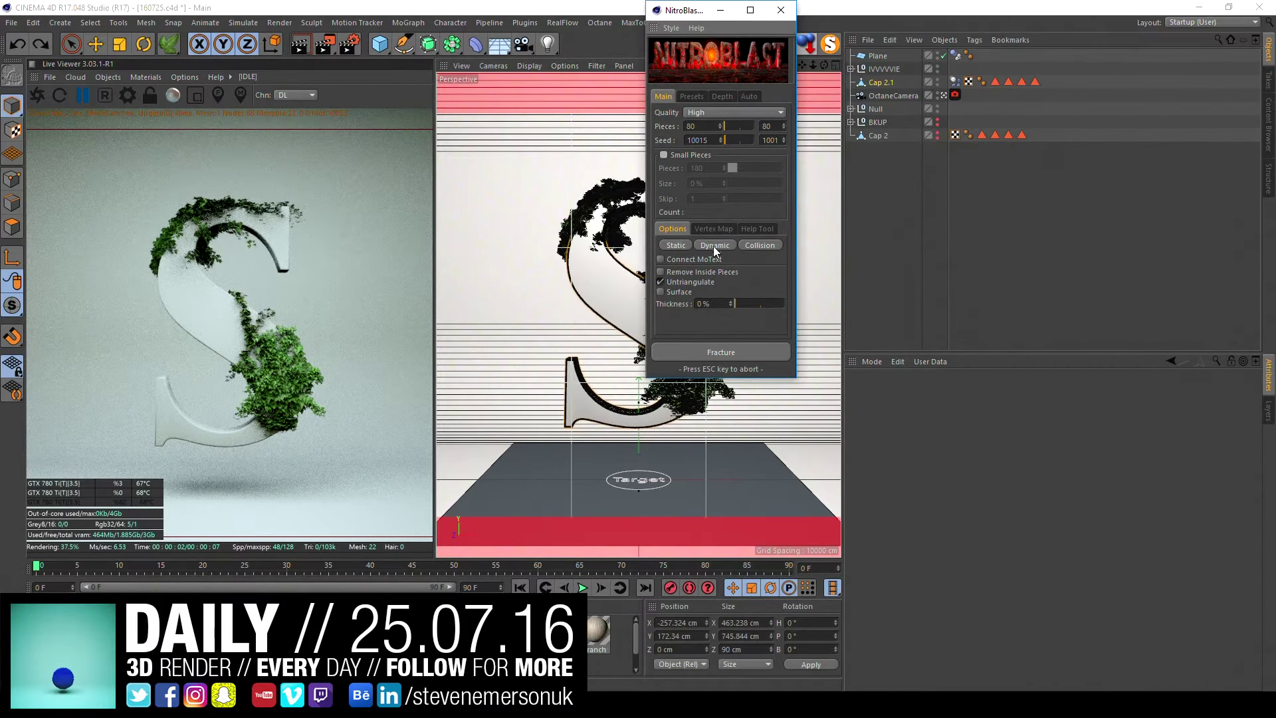
# - Re-enable small pieces at 9% size with skip 2 and fracture the cap
pyautogui.click(664, 155)
pyautogui.moveTo(735, 181); pyautogui.dragTo(744, 168)
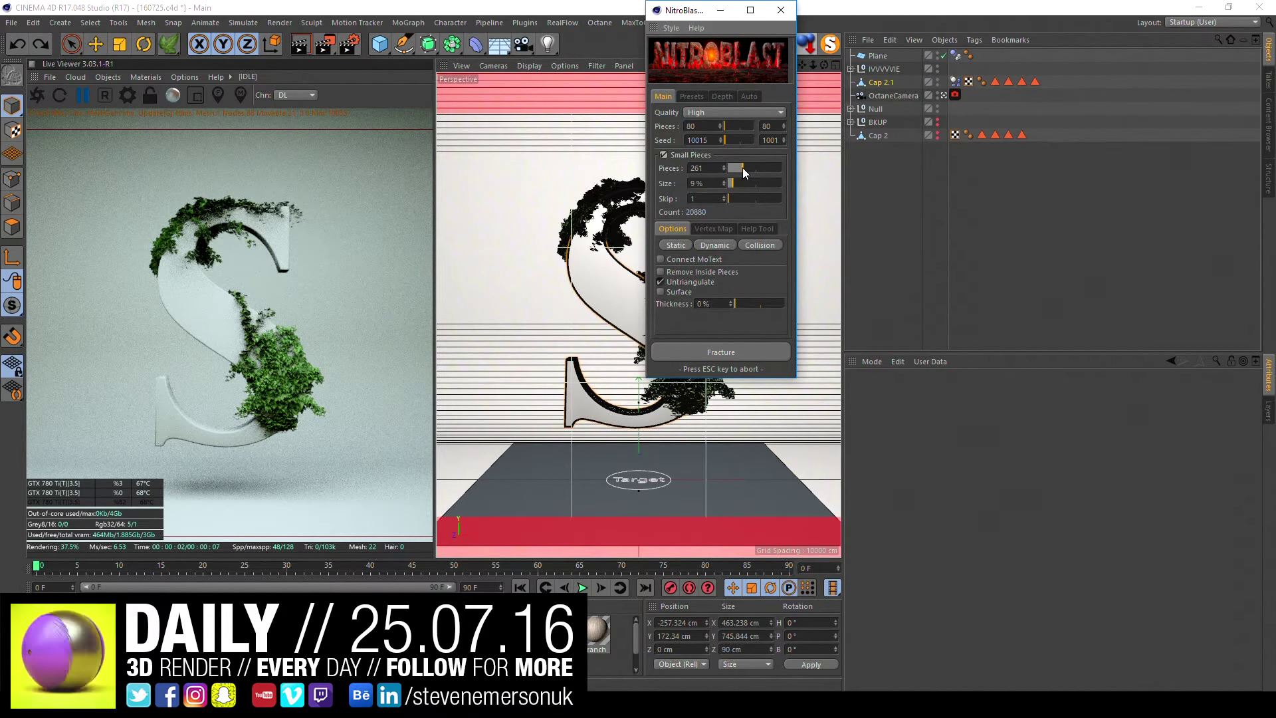
pyautogui.click(725, 198)
pyautogui.click(713, 353)
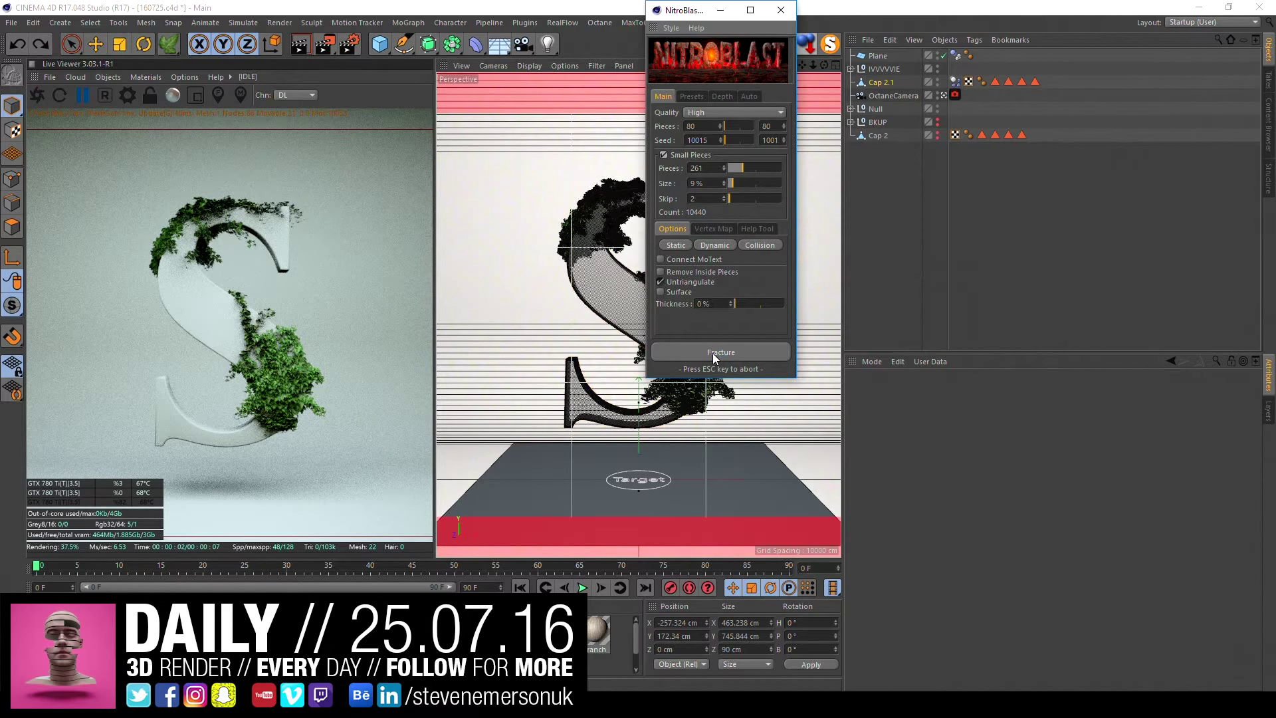
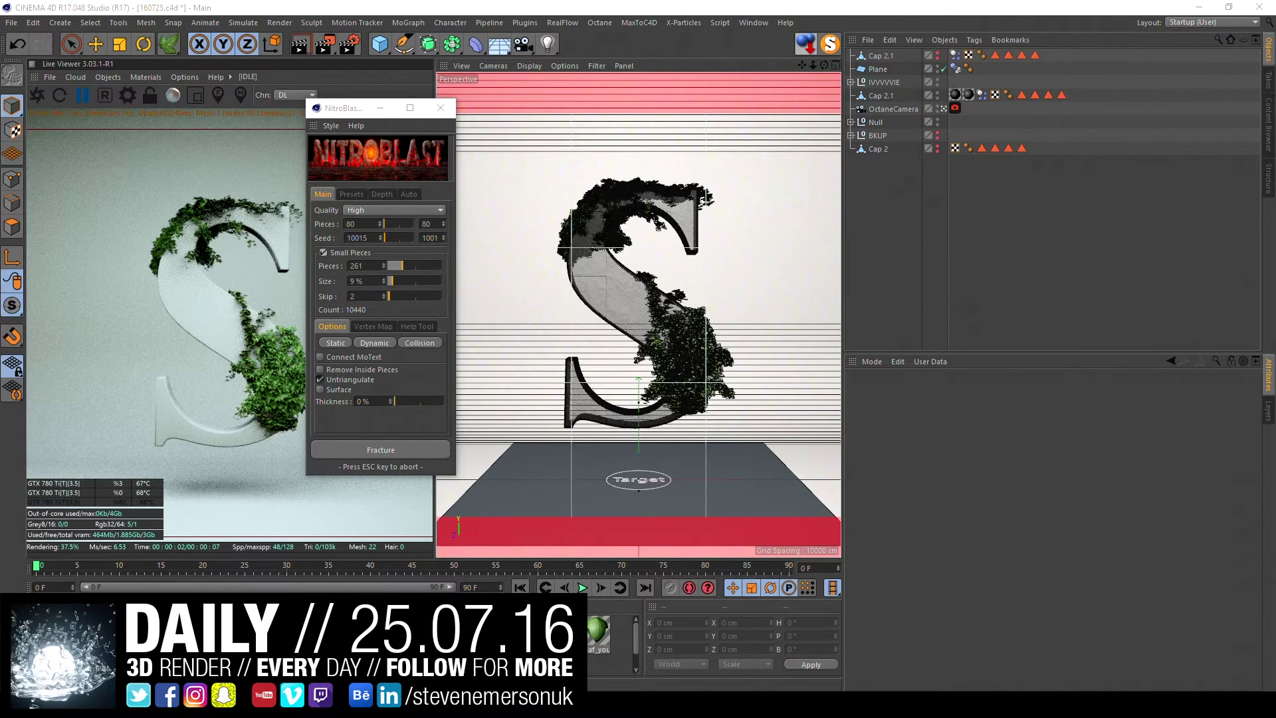
# - Open Task Manager, shrink and move it off the render, and inspect the CINEMA 4D process
pyautogui.hotkey('ctrl', 'alt', 'Delete')
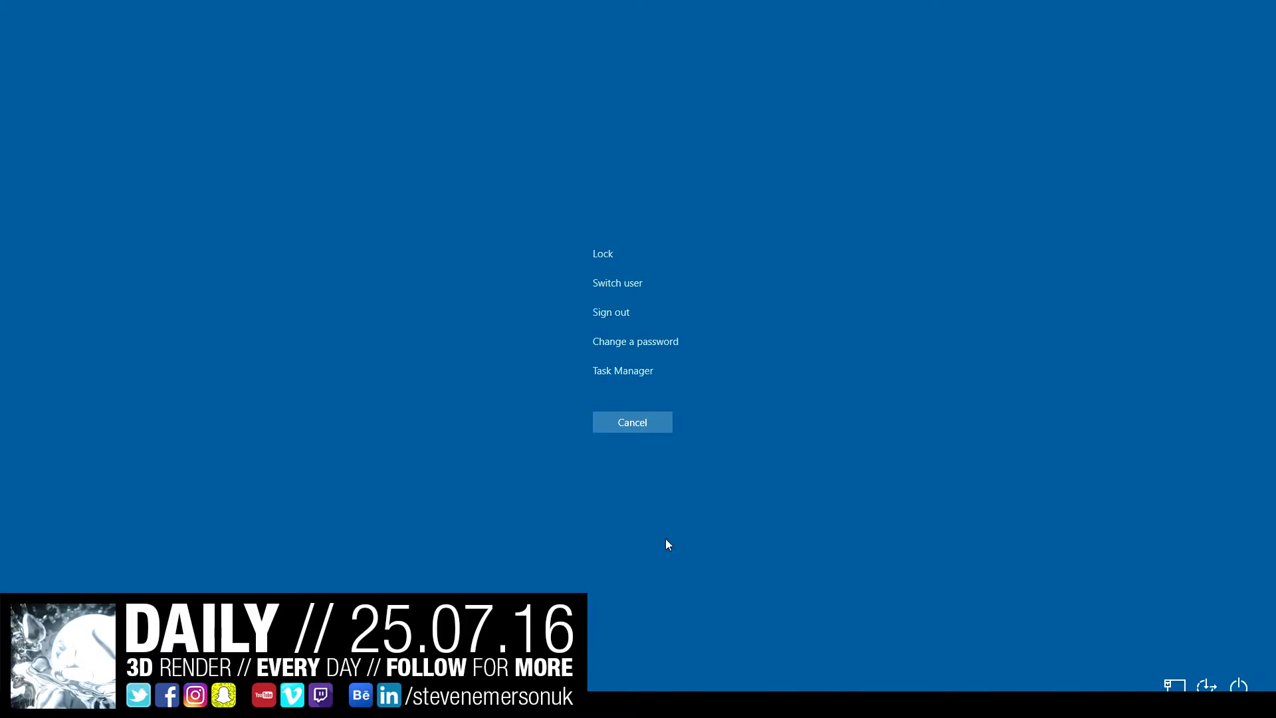
pyautogui.click(625, 378)
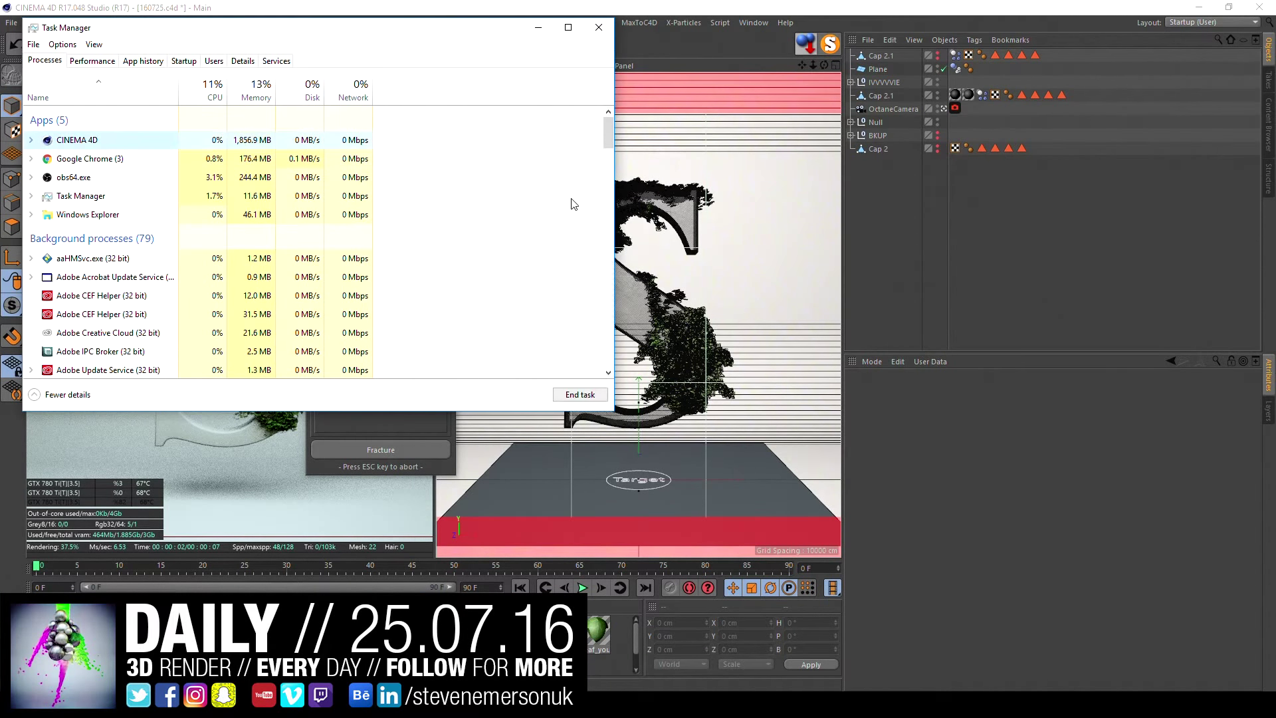
pyautogui.moveTo(613, 193); pyautogui.dragTo(412, 190)
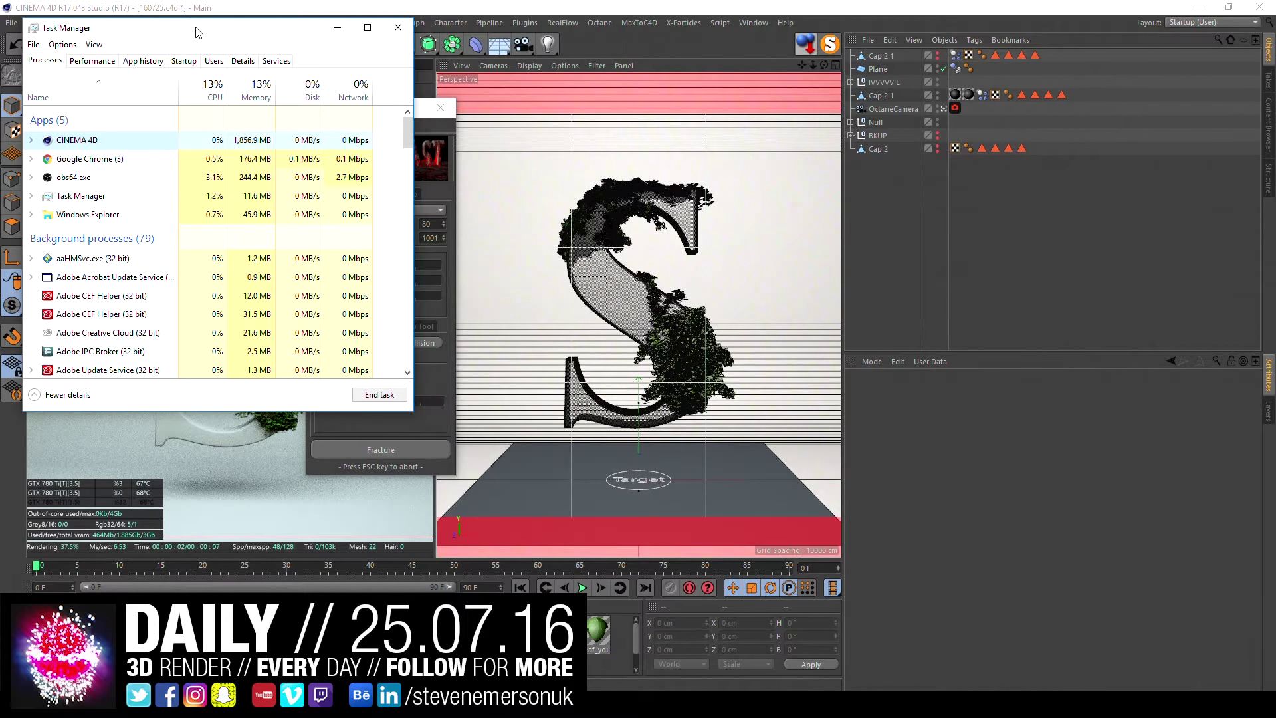
pyautogui.moveTo(199, 35); pyautogui.dragTo(1032, 243)
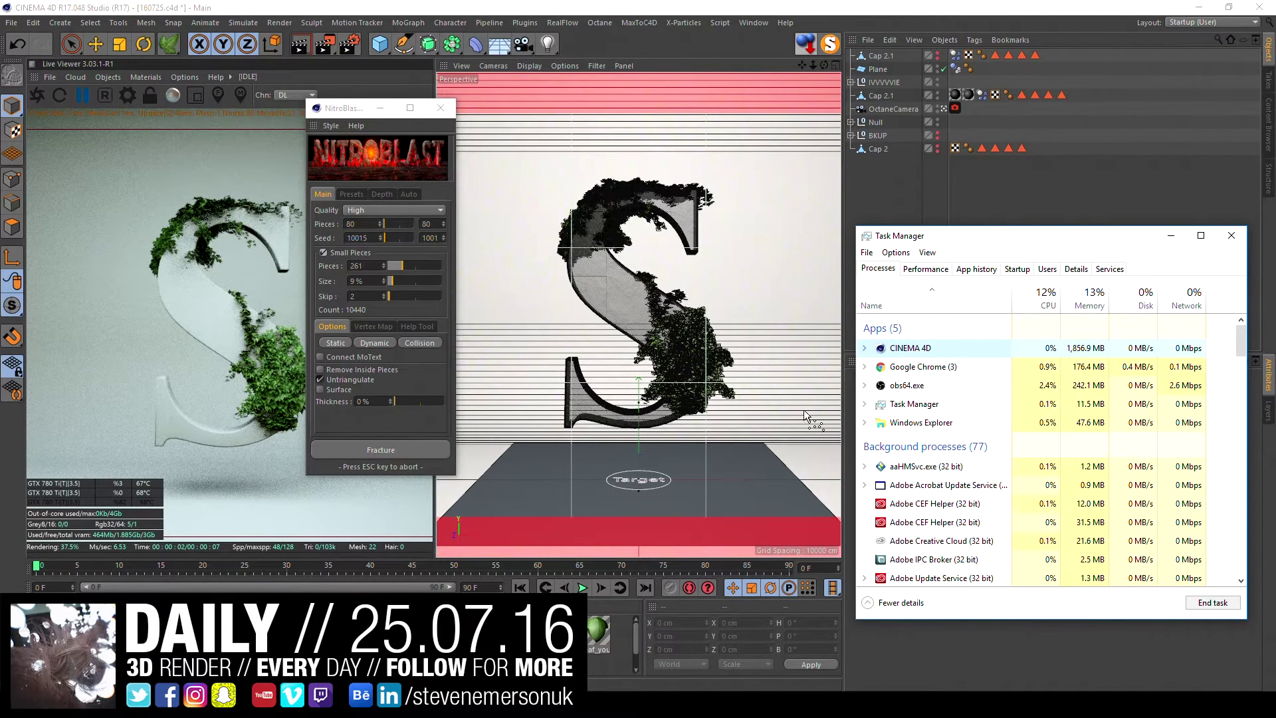
pyautogui.moveTo(940, 236); pyautogui.dragTo(675, 179)
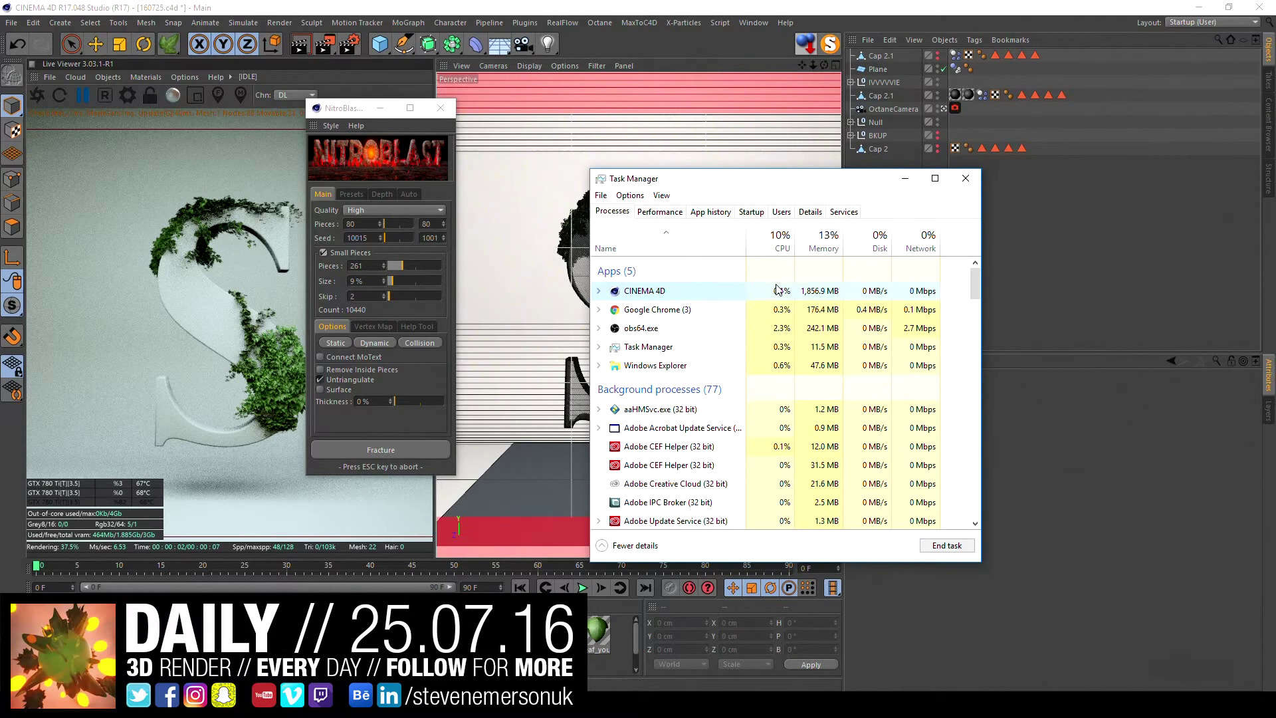
pyautogui.click(597, 292)
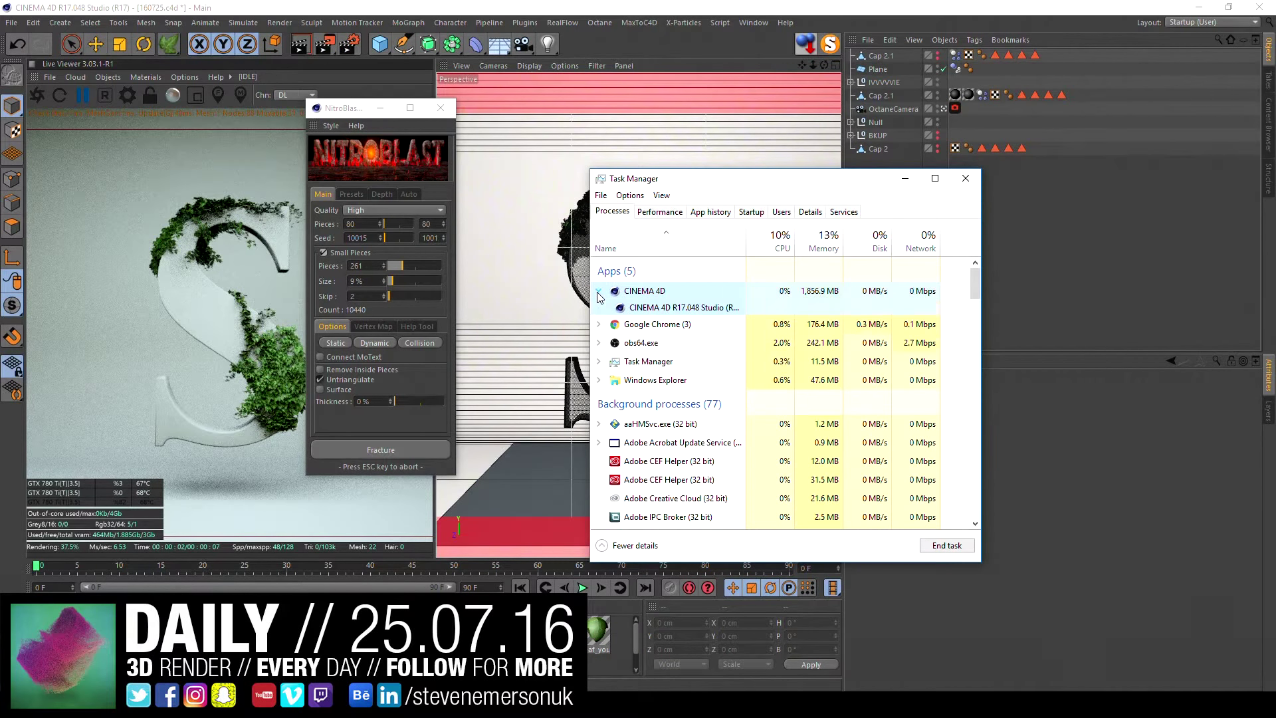
pyautogui.click(598, 293)
pyautogui.click(598, 293)
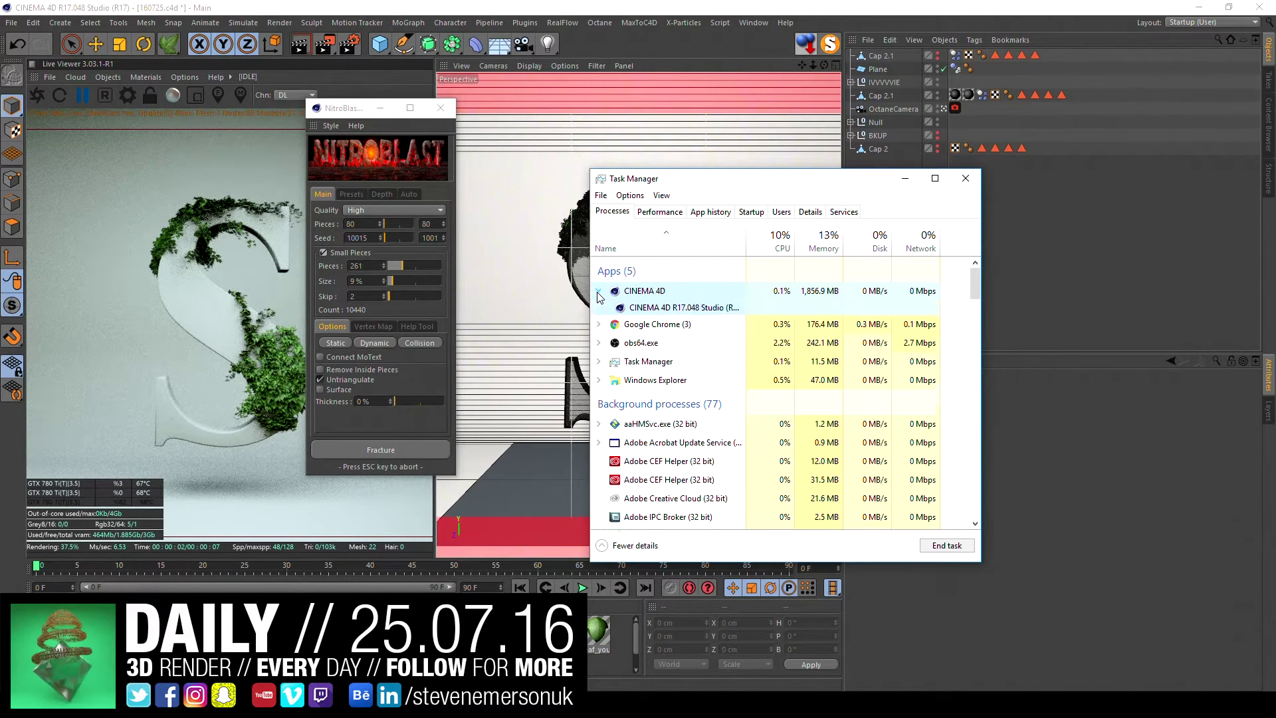
pyautogui.click(599, 292)
pyautogui.click(598, 292)
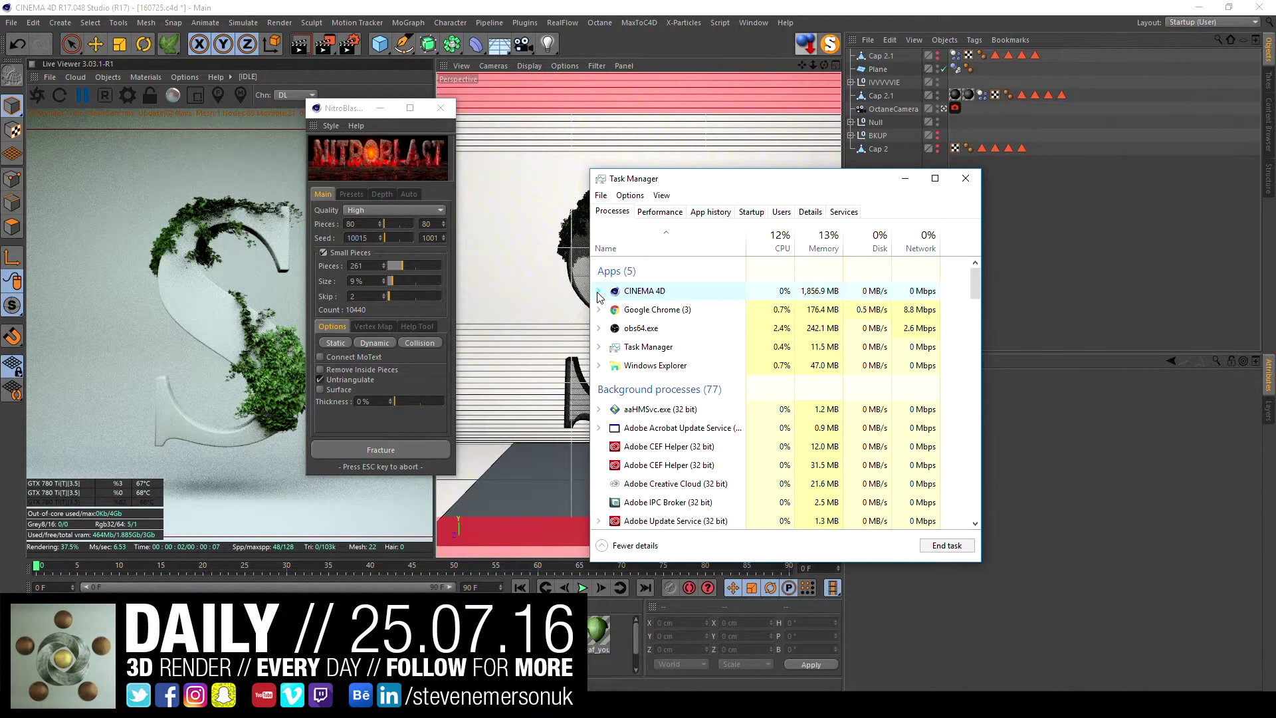
pyautogui.click(965, 178)
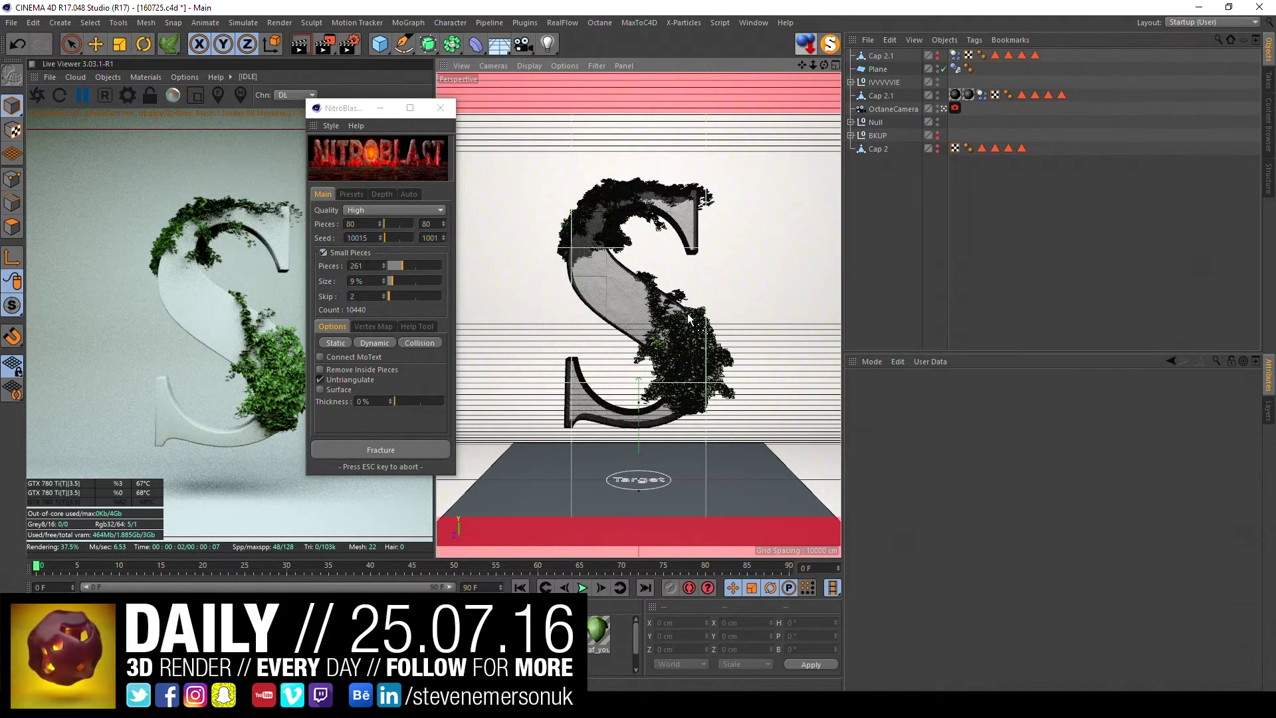
# - Select Plane and Cap 2.1, then end the CINEMA 4D task in Task Manager
pyautogui.click(879, 69)
pyautogui.click(878, 96)
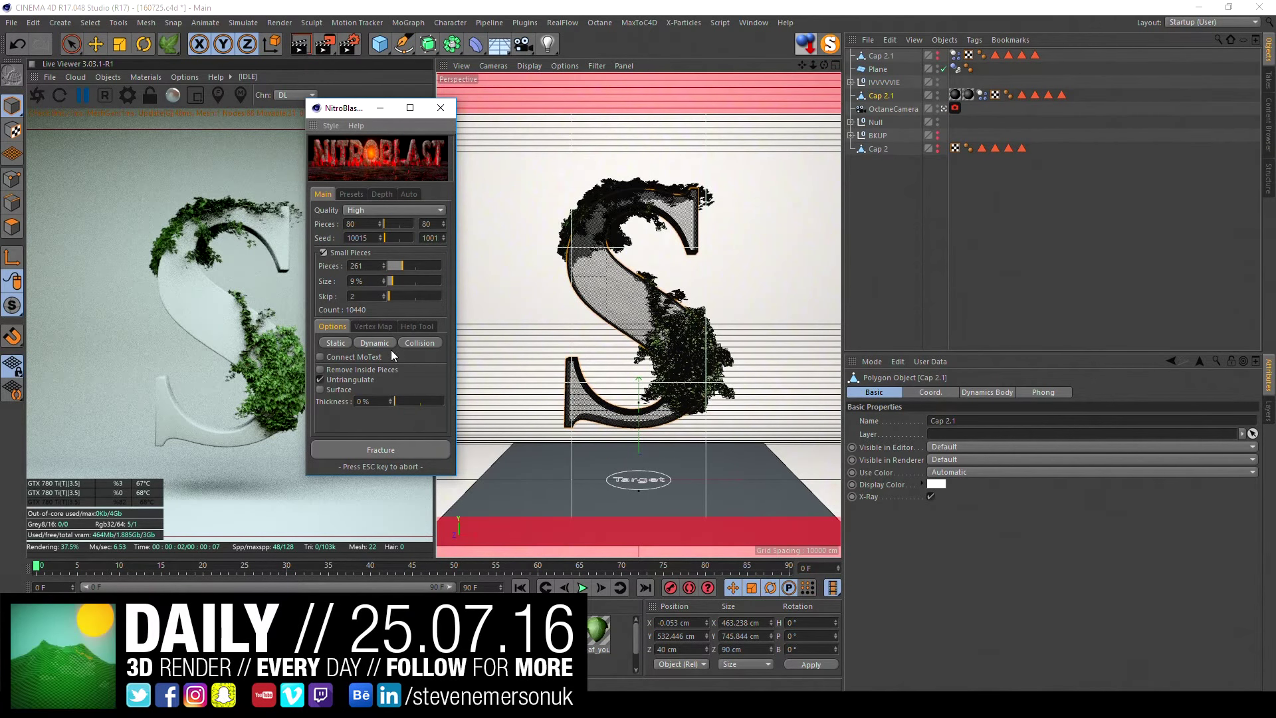
pyautogui.hotkey('ctrl', 'alt', 'Delete')
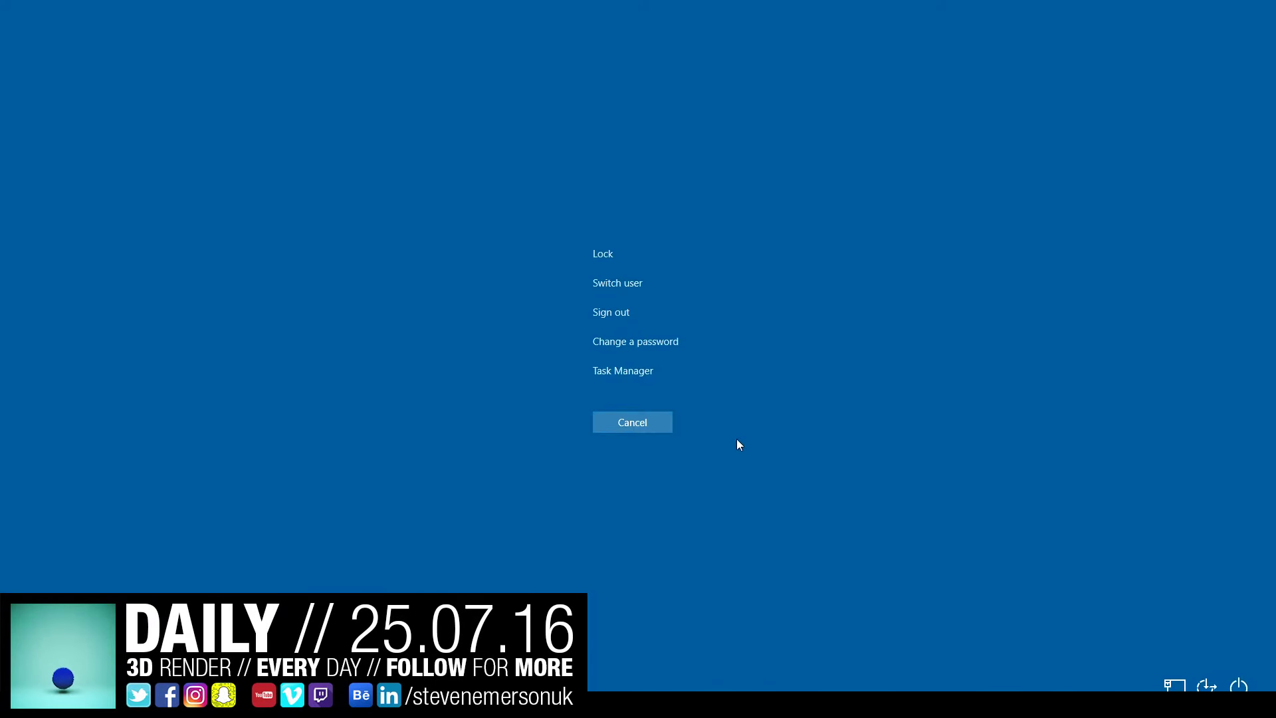
pyautogui.click(635, 371)
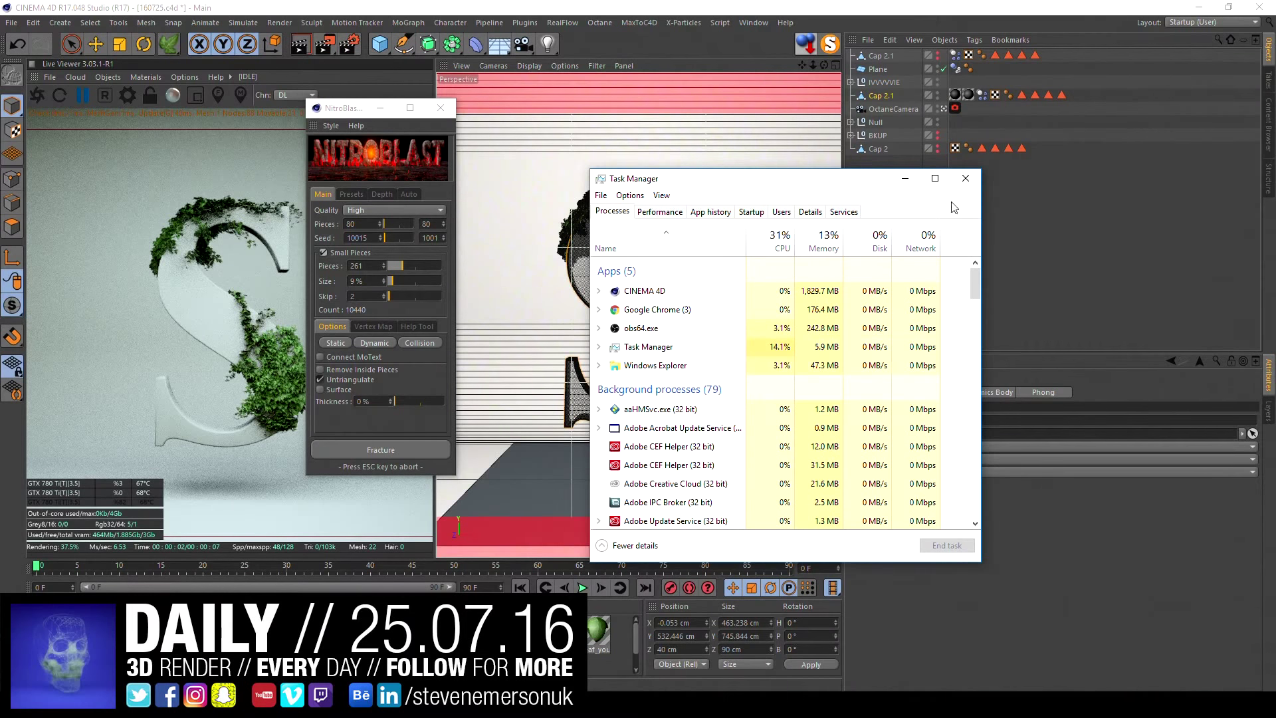
pyautogui.rightClick(658, 293)
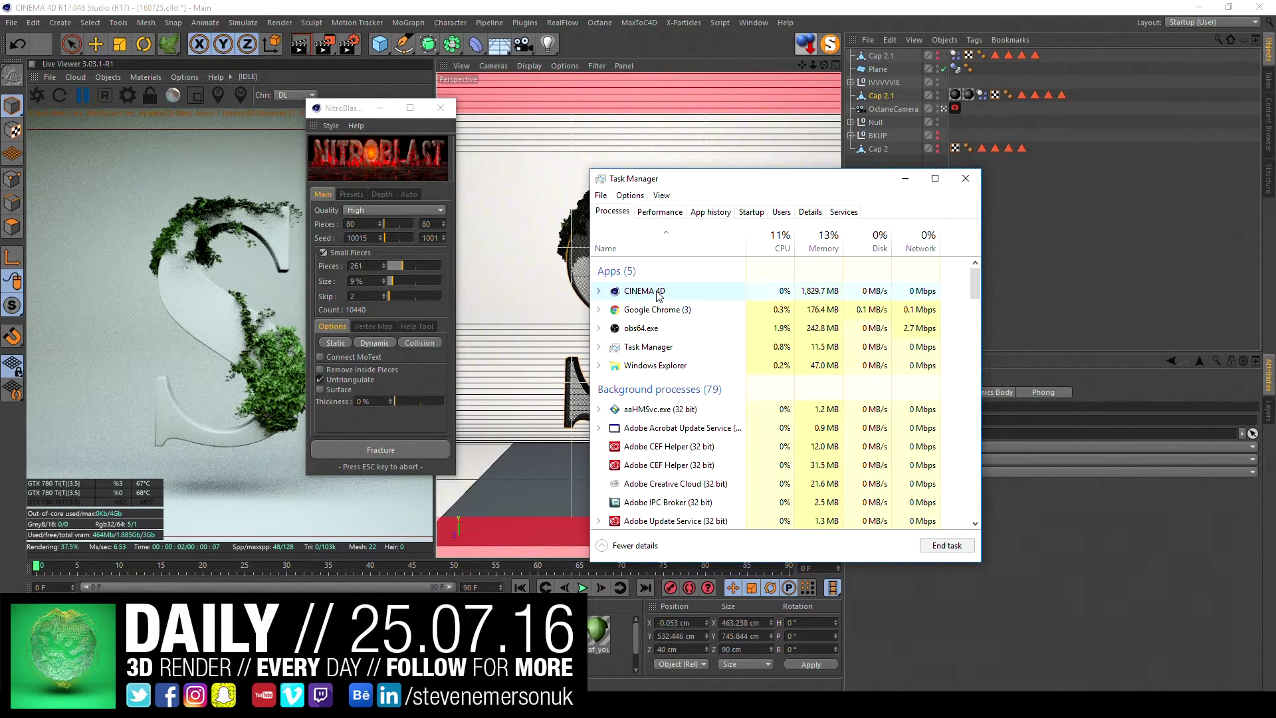
pyautogui.click(672, 313)
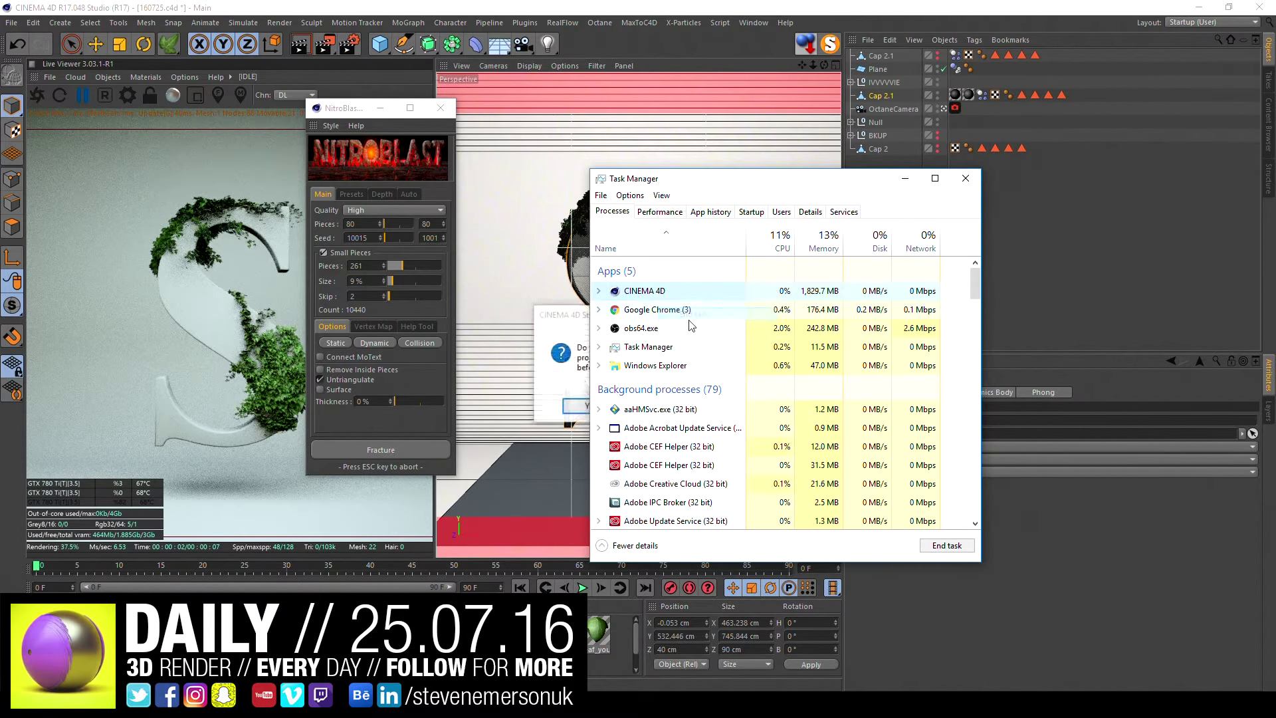
pyautogui.click(964, 177)
# - Open and dismiss the Windows Start menu while Cinema 4D relaunches
pyautogui.press('super')
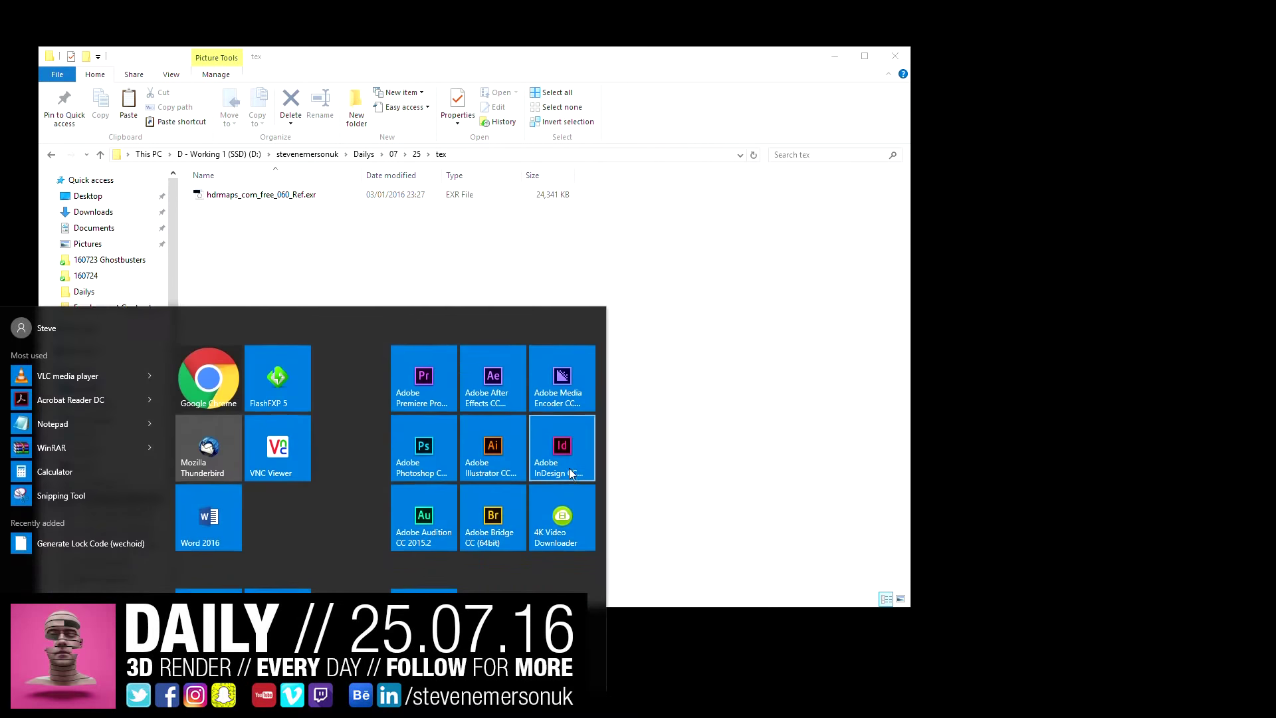
pyautogui.press('Escape')
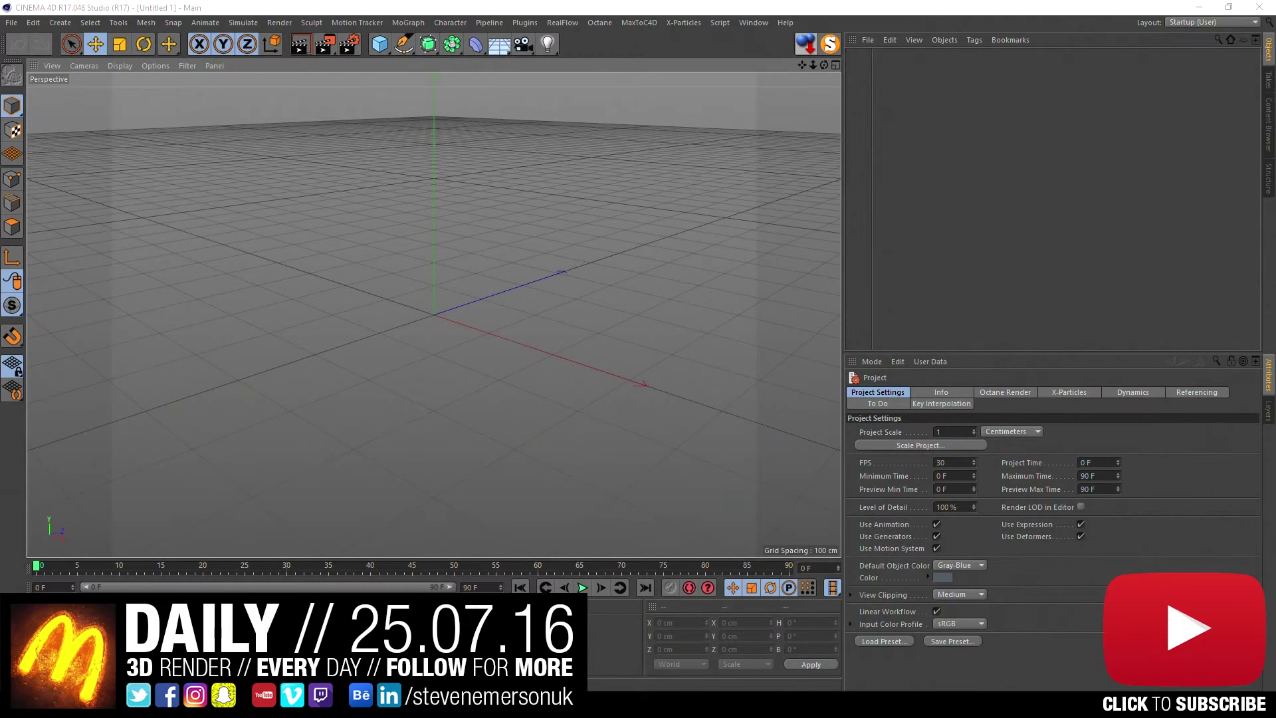
# - Reopen 160725.c4d from recent files, expand the ivy group, and browse the installed plugins
pyautogui.click(11, 22)
pyautogui.click(321, 281)
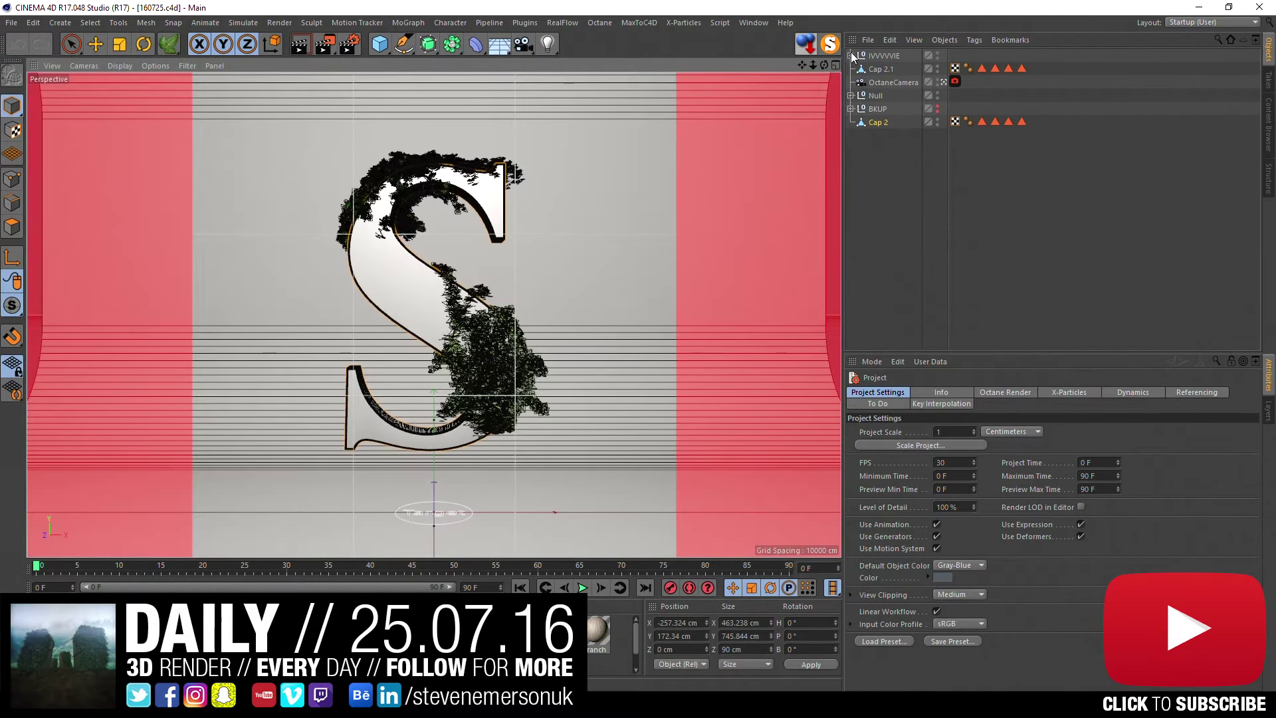
pyautogui.click(851, 54)
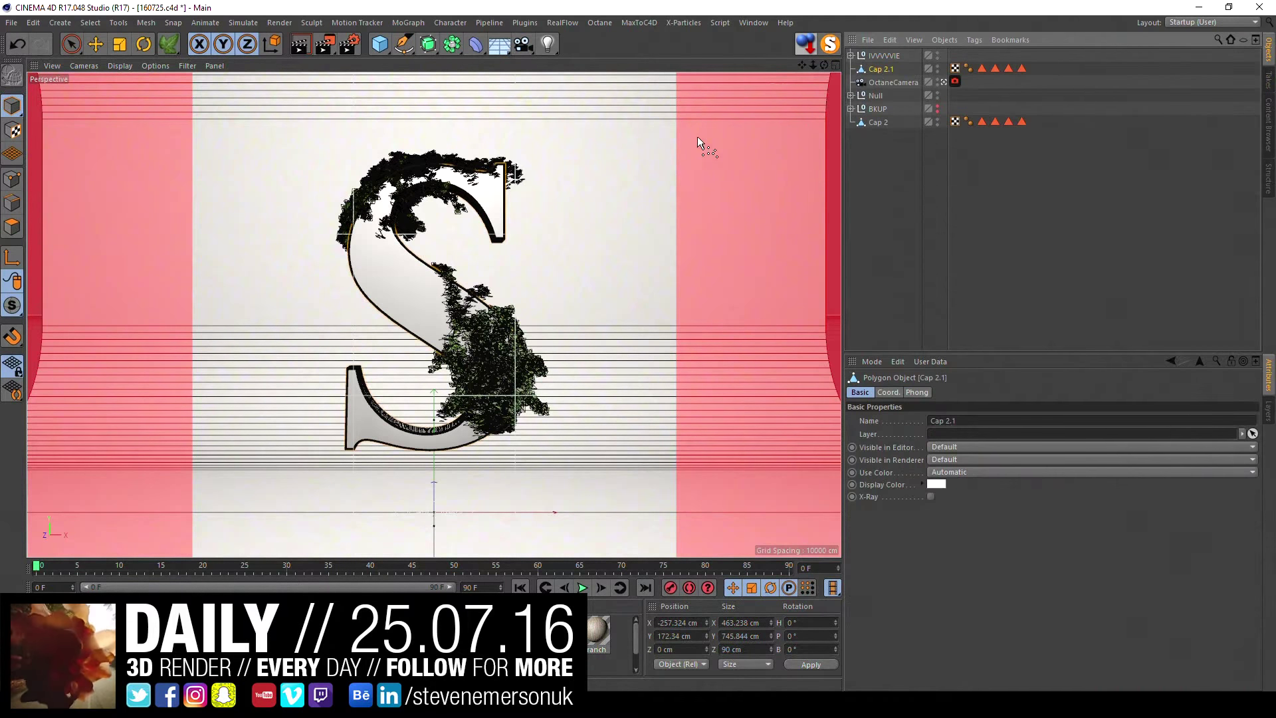
pyautogui.click(490, 22)
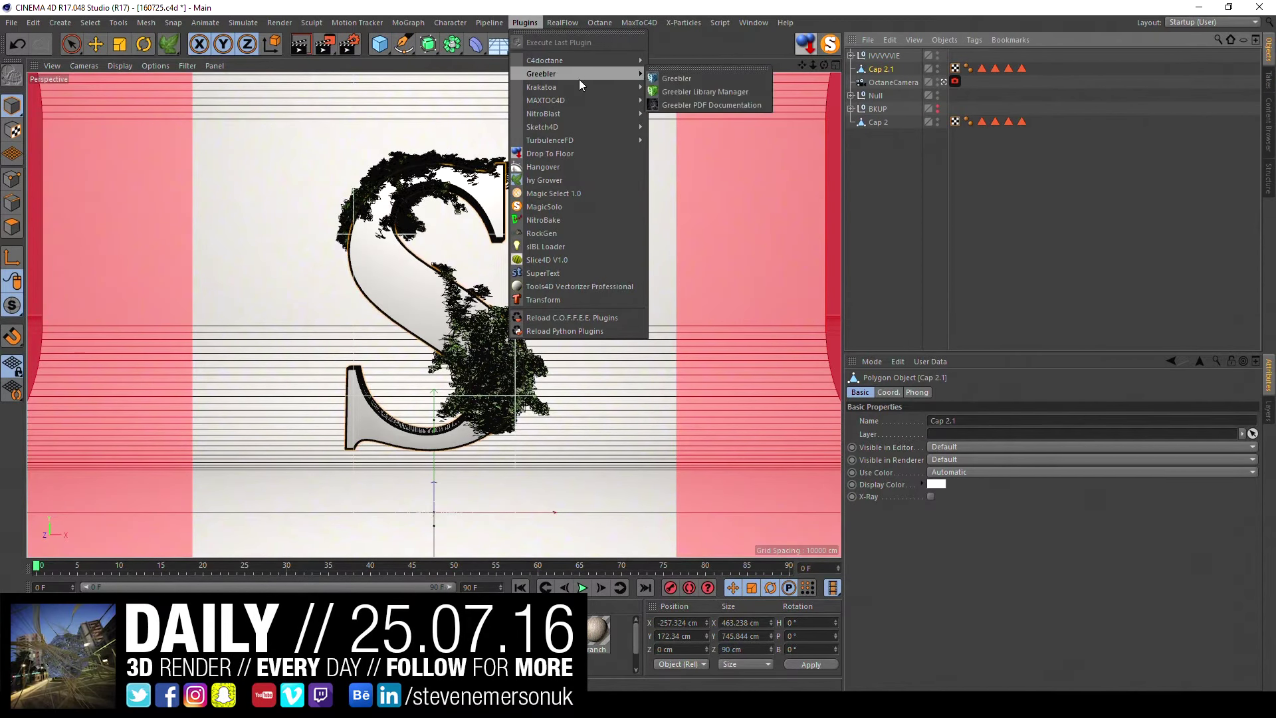
pyautogui.moveTo(544, 114)
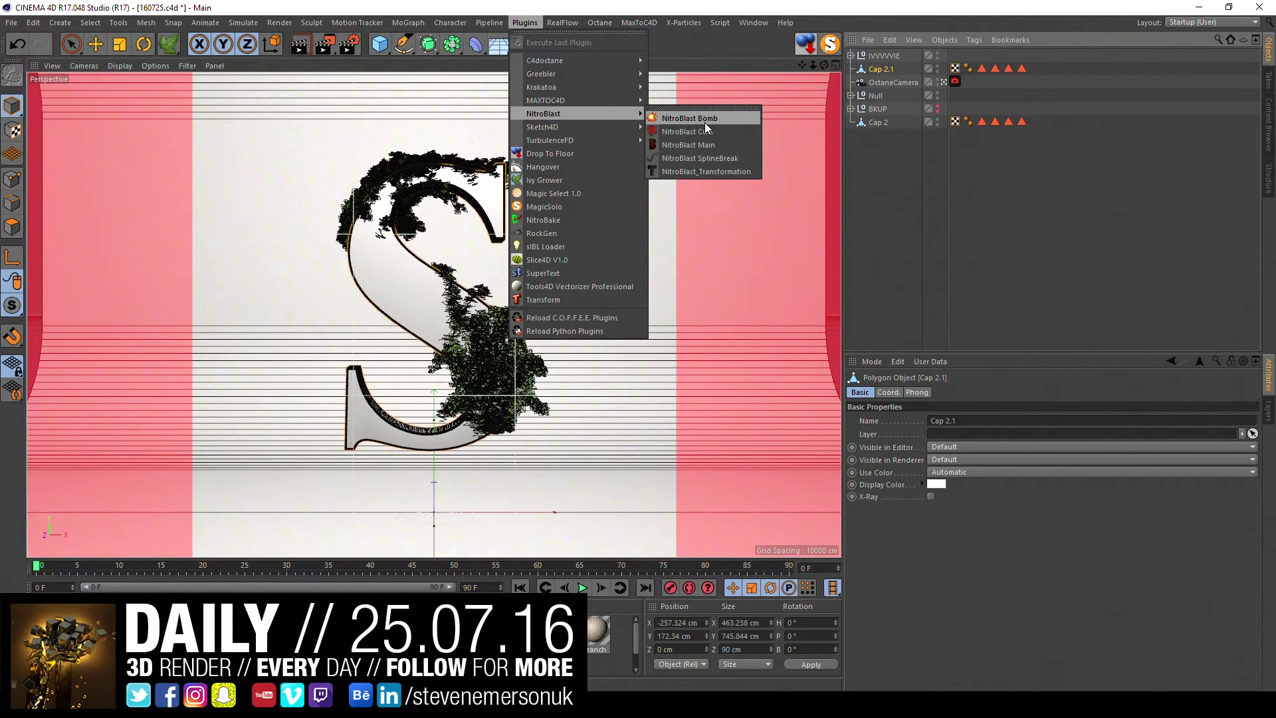
# - Launch NitroBlast beside the letter and browse its preset fracture styles
pyautogui.click(712, 145)
pyautogui.moveTo(681, 11); pyautogui.dragTo(697, 99)
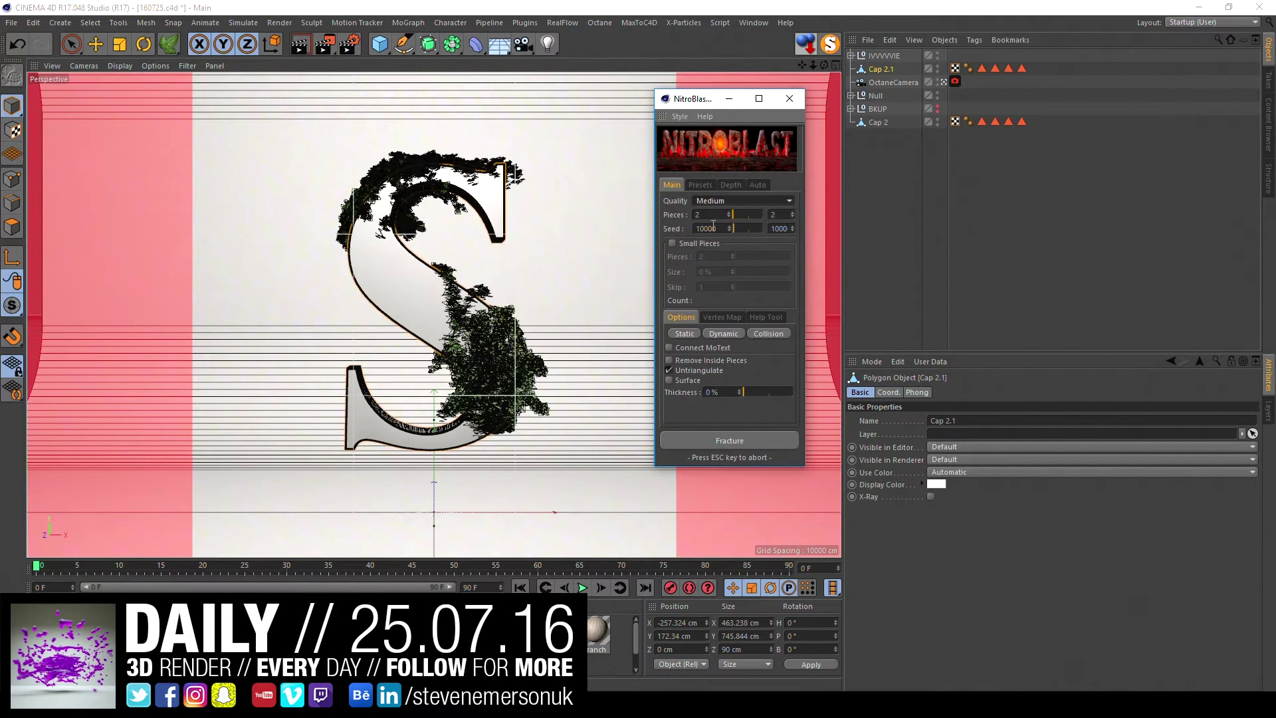
pyautogui.click(699, 185)
pyautogui.click(720, 204)
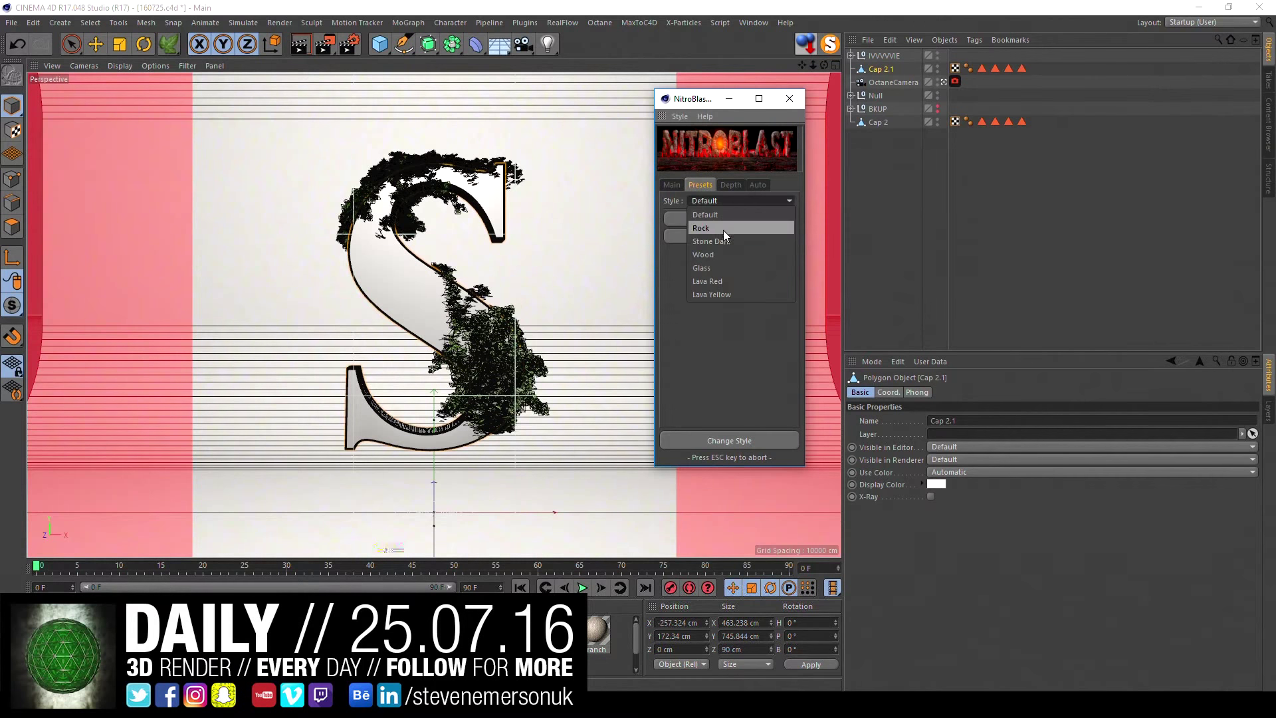
pyautogui.click(723, 230)
pyautogui.click(672, 185)
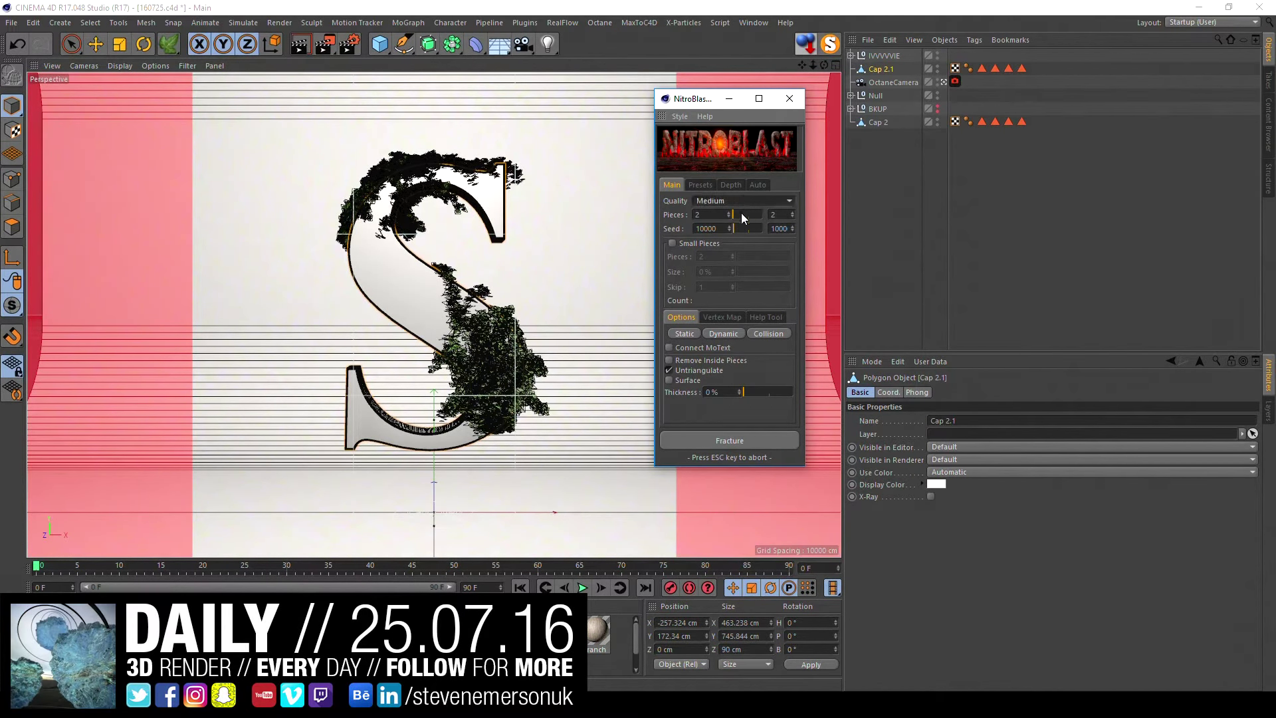
# - Set 321 pieces plus 104 small pieces at 7% size, and enable a dynamics body
pyautogui.moveTo(733, 214); pyautogui.dragTo(734, 214)
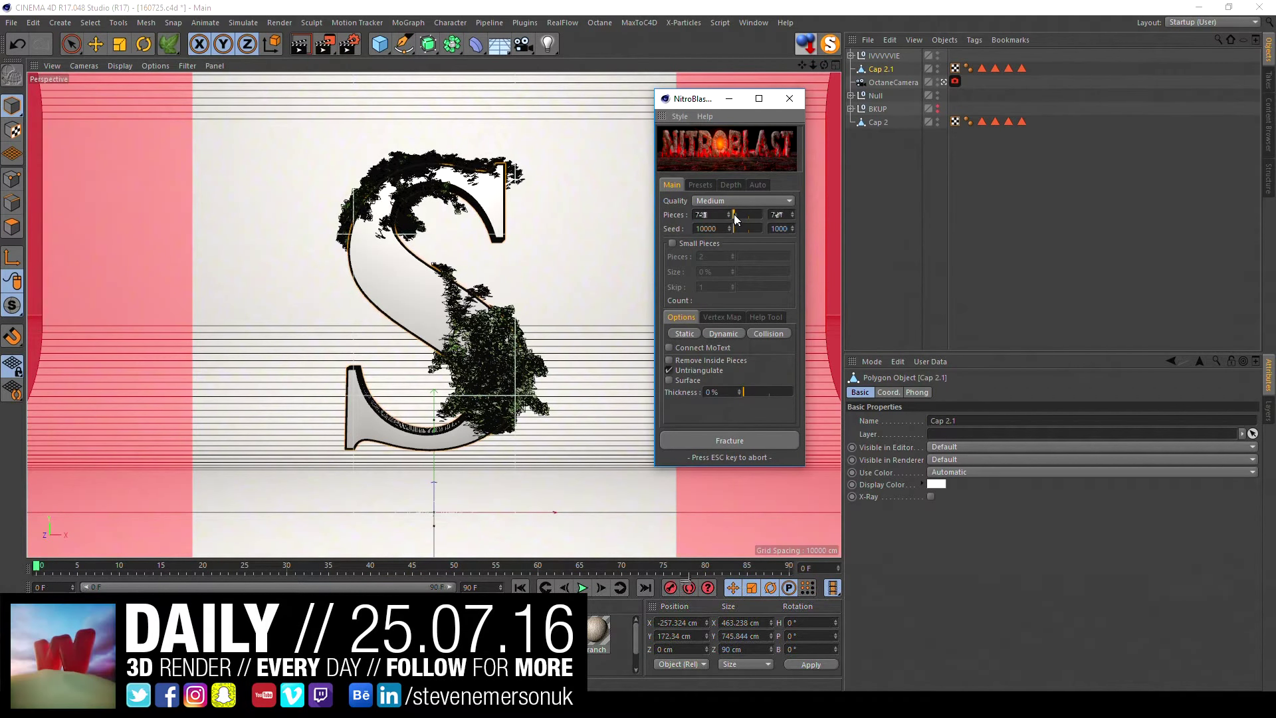
pyautogui.click(680, 241)
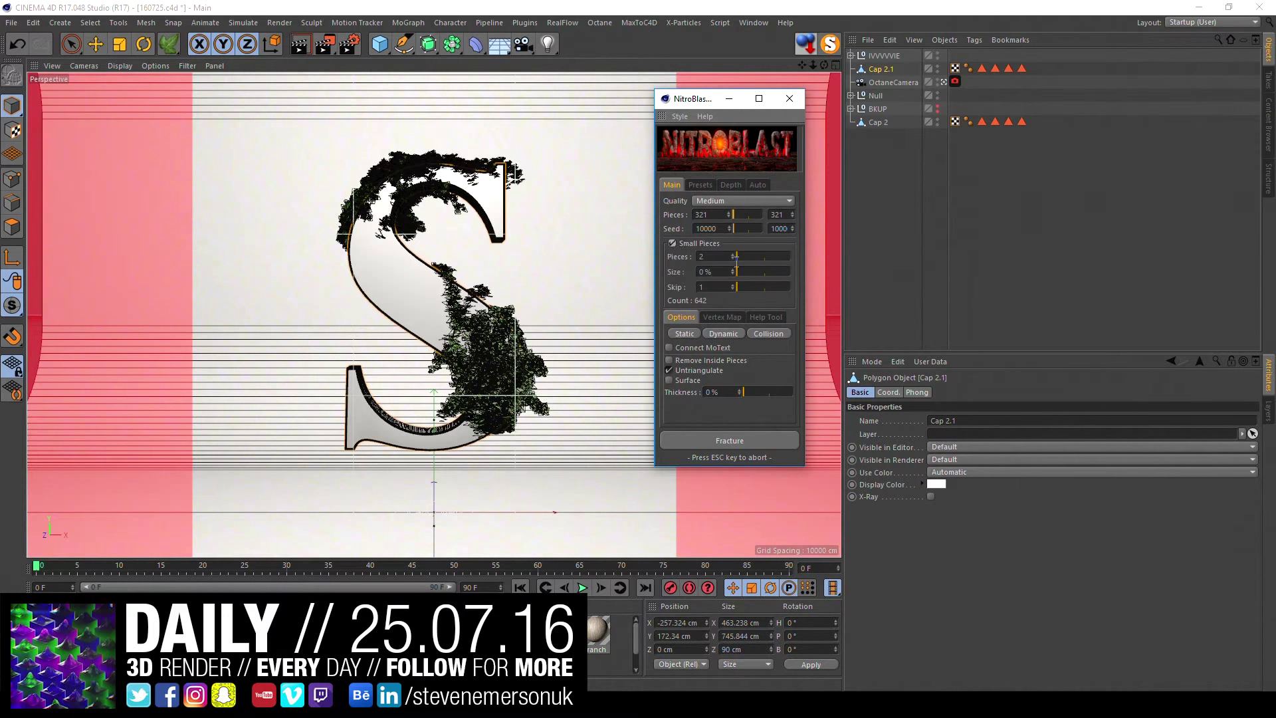
pyautogui.moveTo(739, 258); pyautogui.dragTo(741, 257)
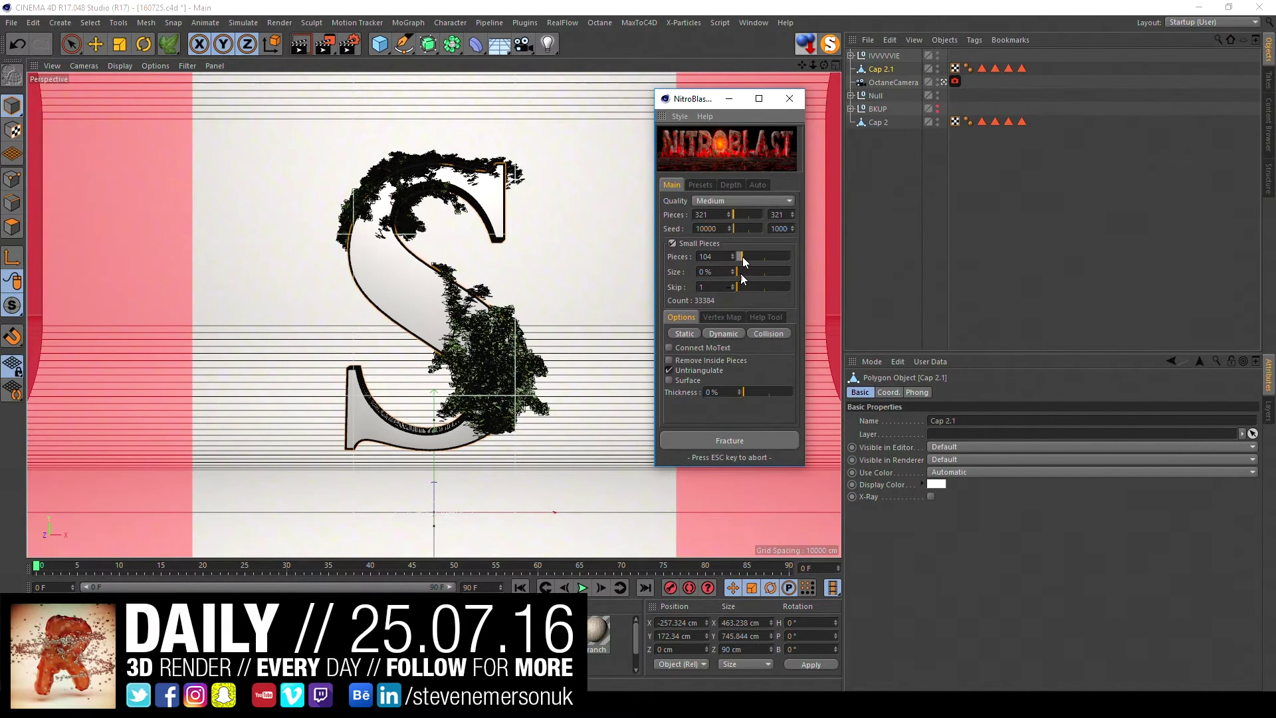
pyautogui.click(741, 273)
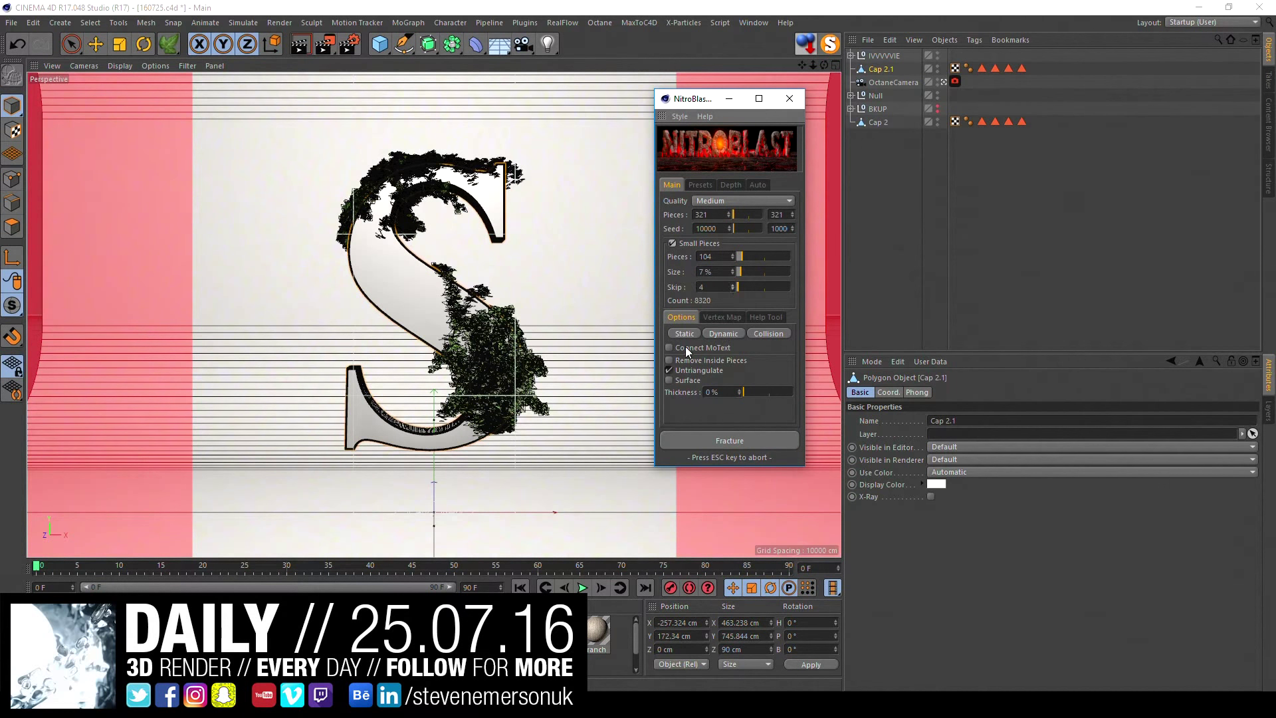
pyautogui.click(713, 335)
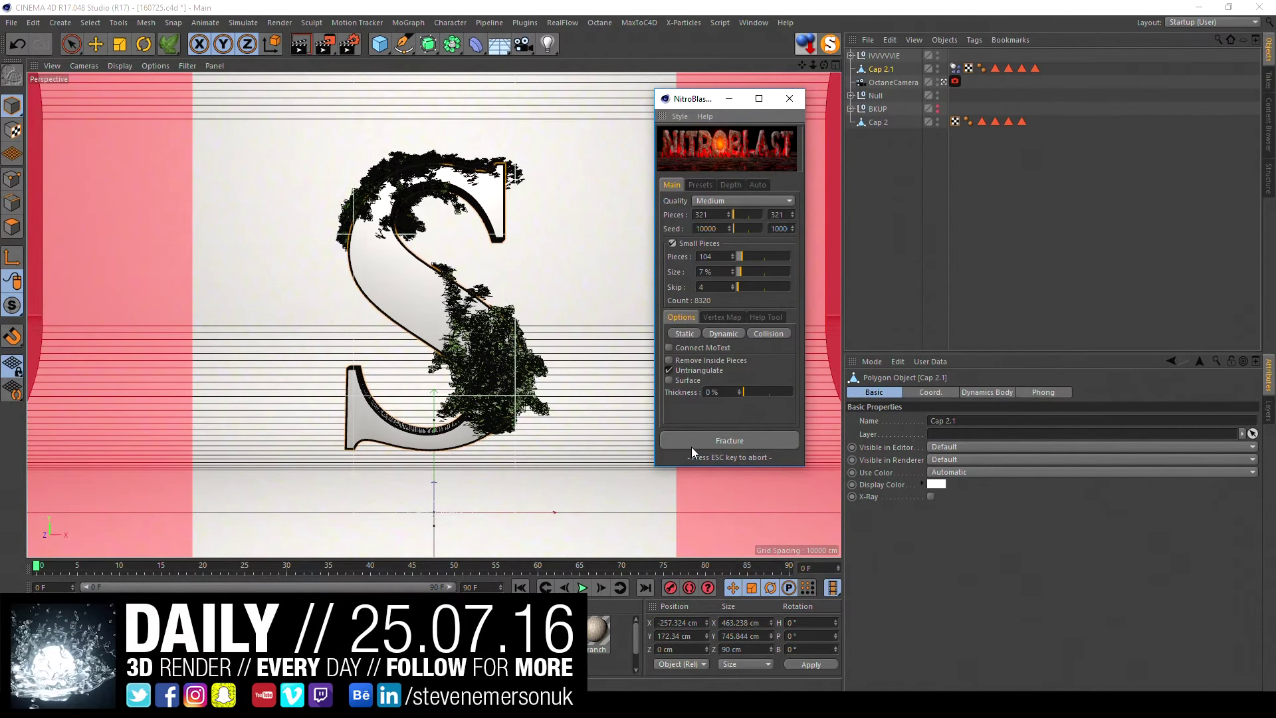
# - Save the scene and fracture Cap 2.1 with NitroBlast
pyautogui.hotkey('ctrl', 's')
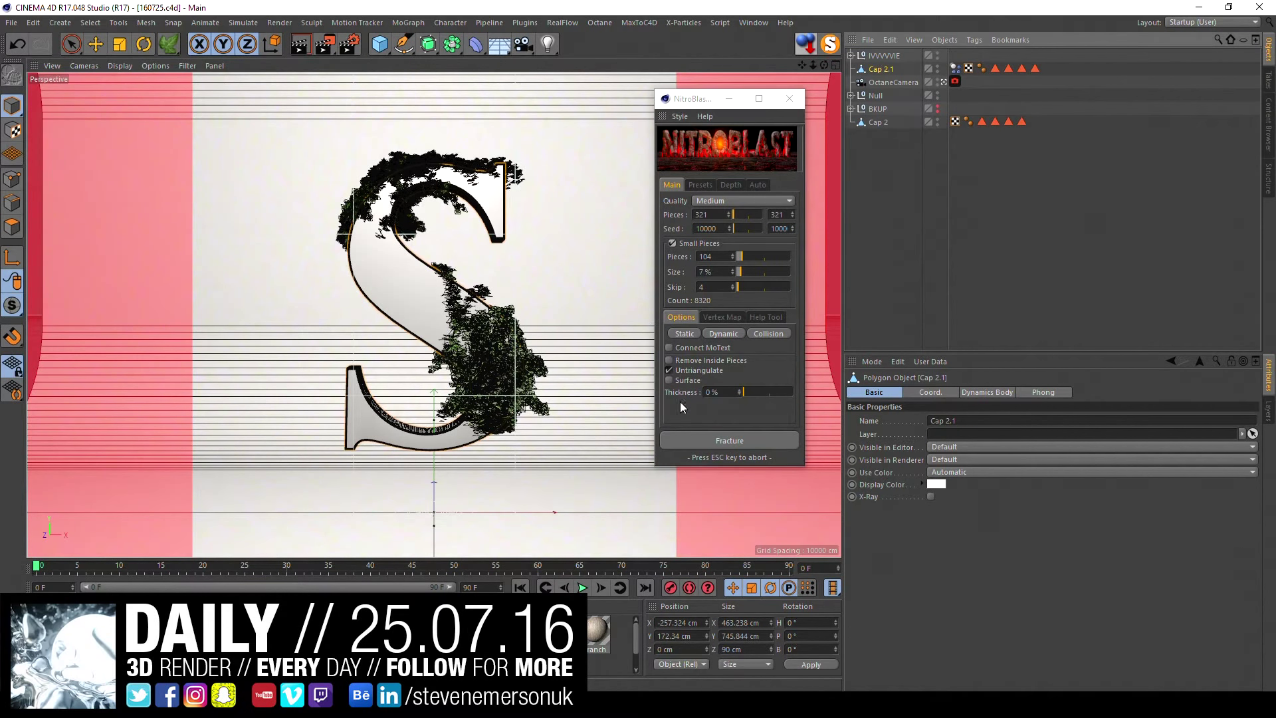
pyautogui.click(692, 448)
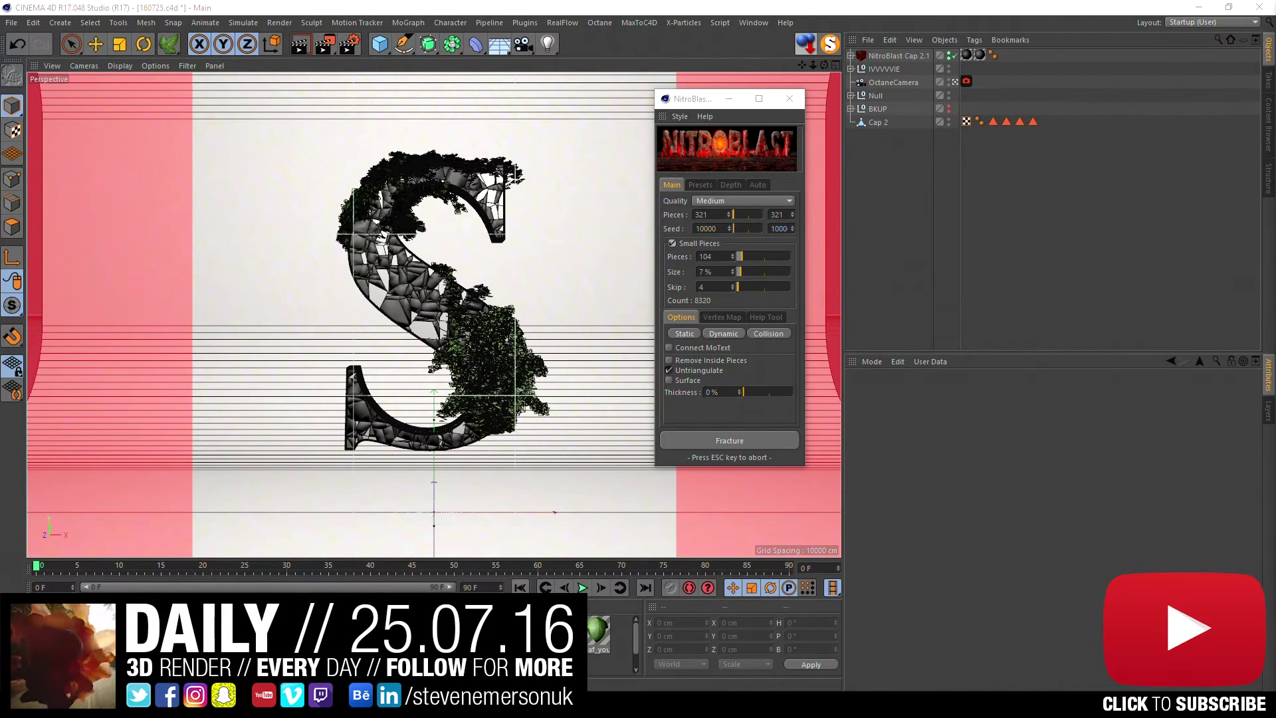
# - Play the shard simulation, rewind to frame 0, and add a 400 × 400 cm Plane
pyautogui.click(583, 588)
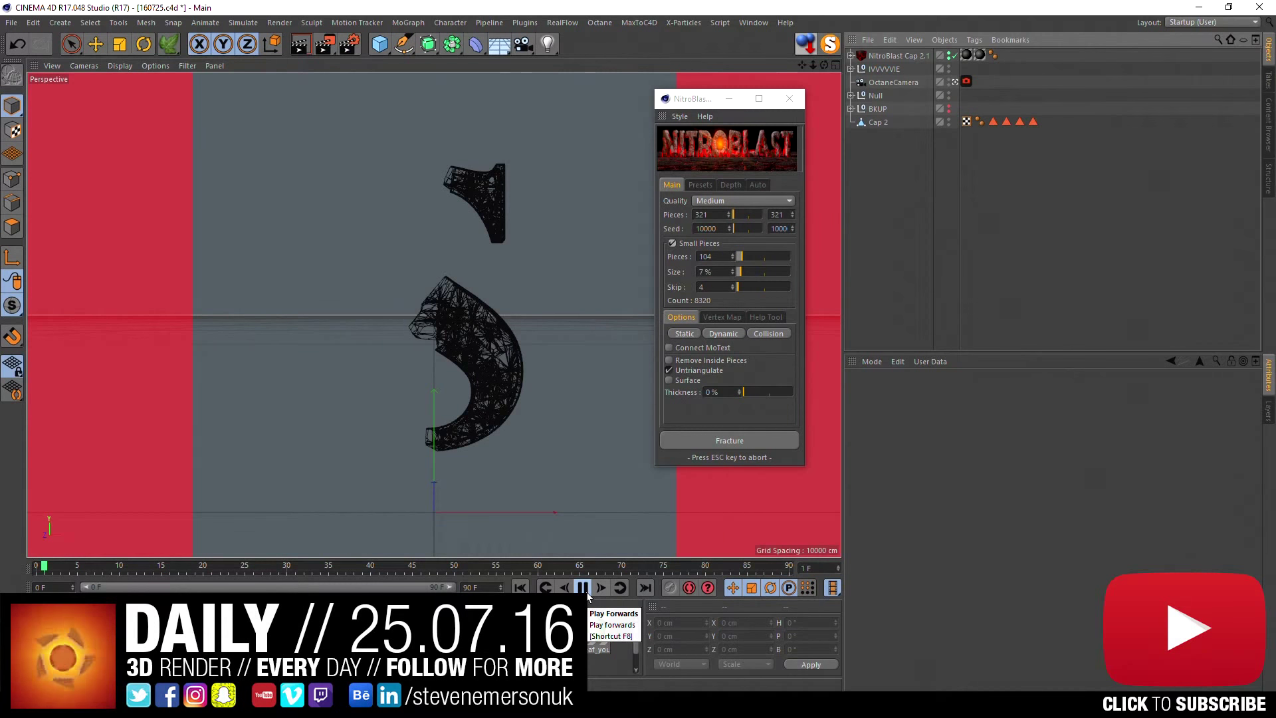
pyautogui.click(583, 588)
pyautogui.click(520, 588)
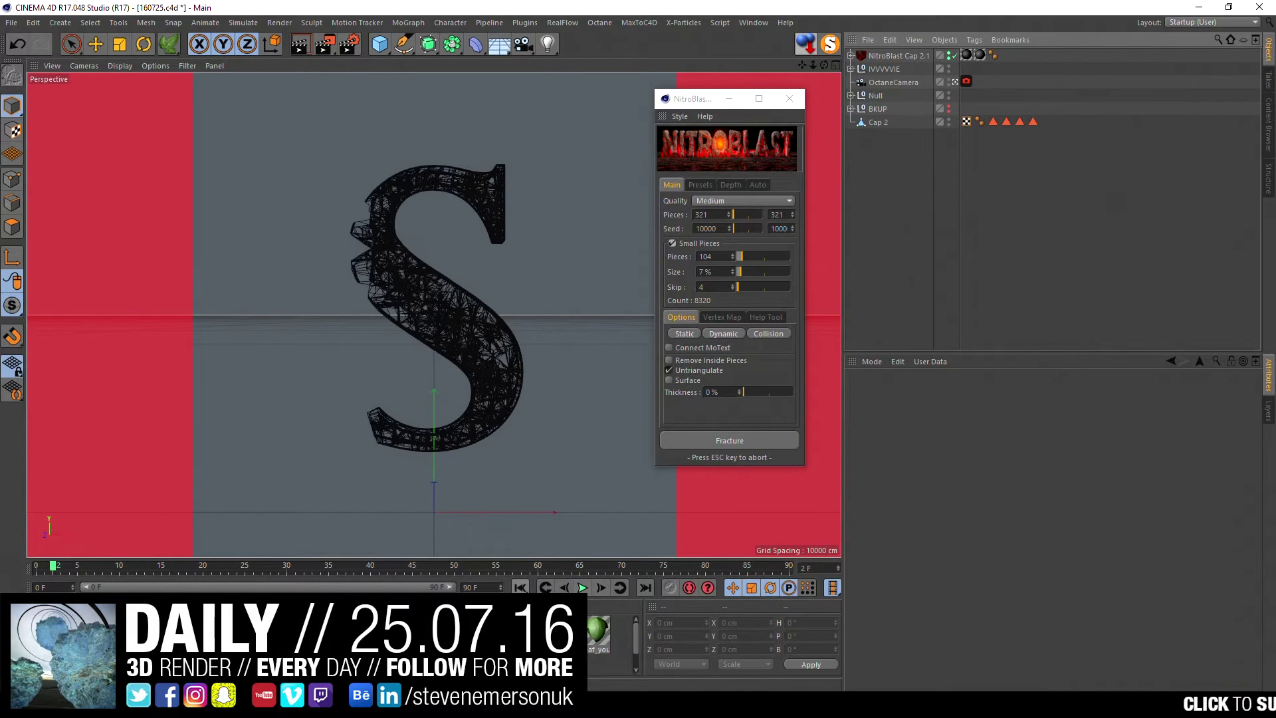
pyautogui.hotkey('ctrl', 'r')
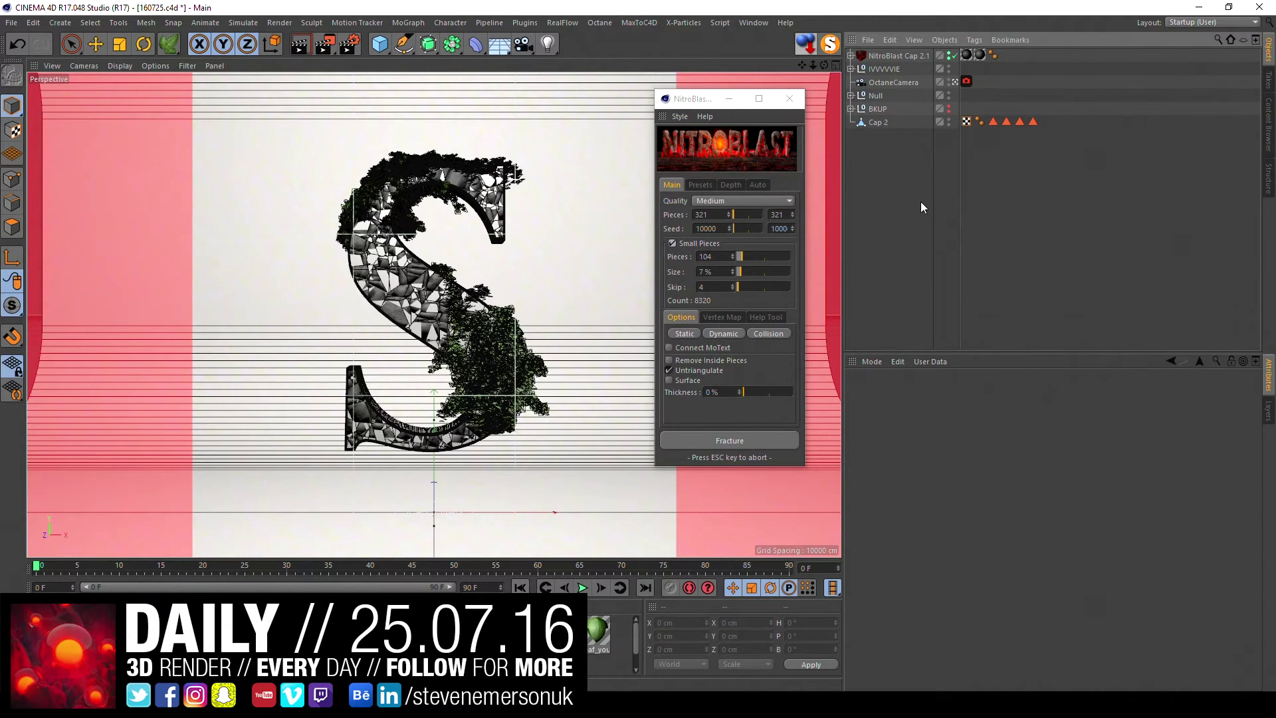
pyautogui.click(380, 44)
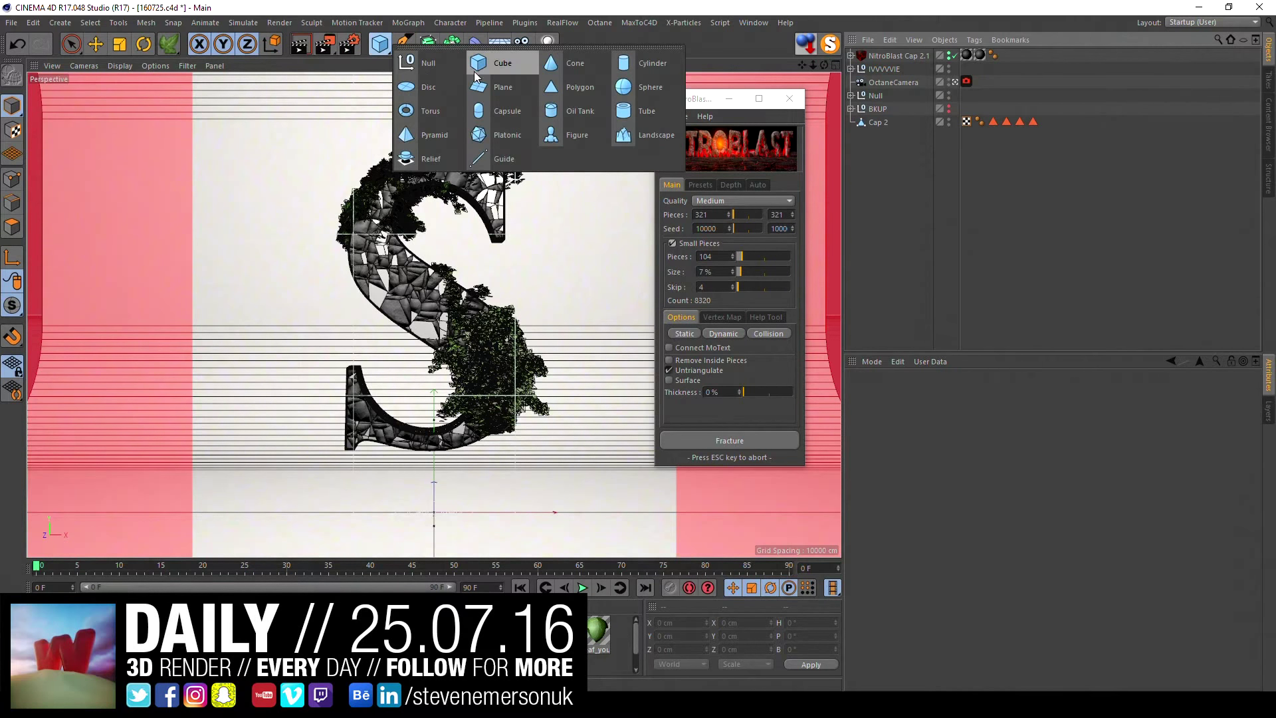
pyautogui.click(478, 87)
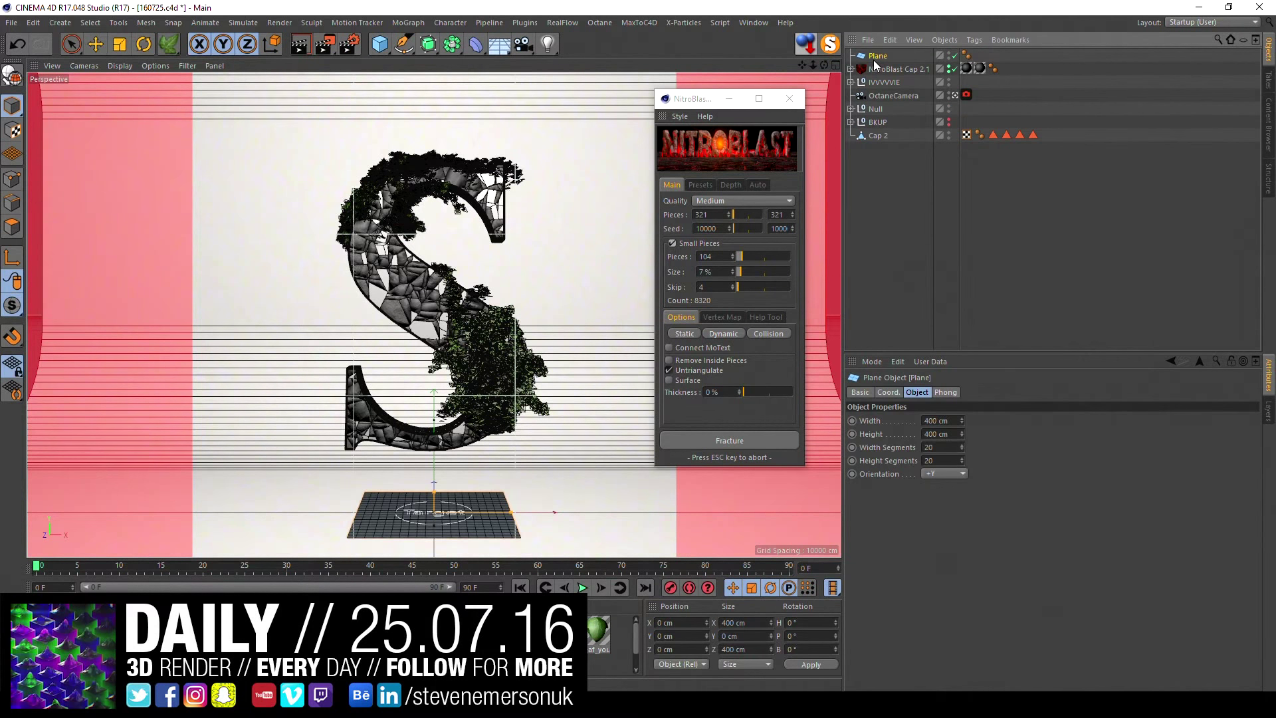
# - Resize the Plane to 1000 × 1000 cm
pyautogui.click(936, 421)
pyautogui.write('1000')
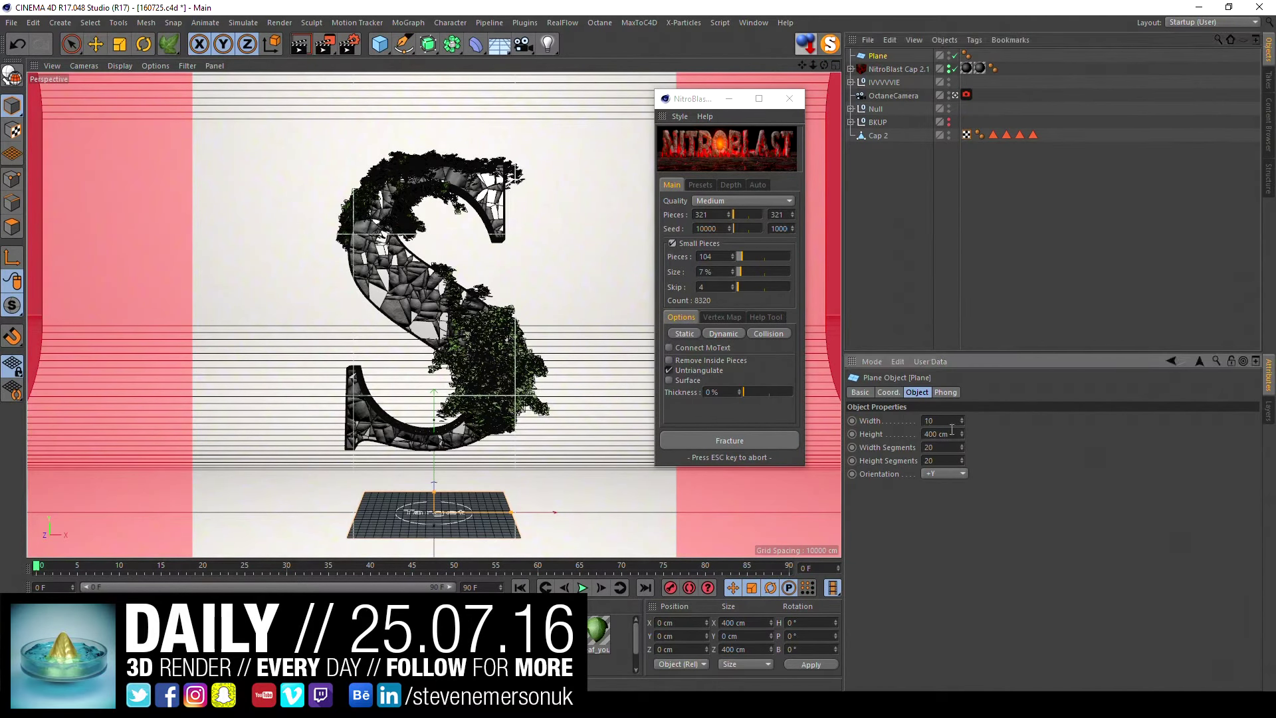
pyautogui.press('Tab')
pyautogui.write('1000')
pyautogui.press('Tab')
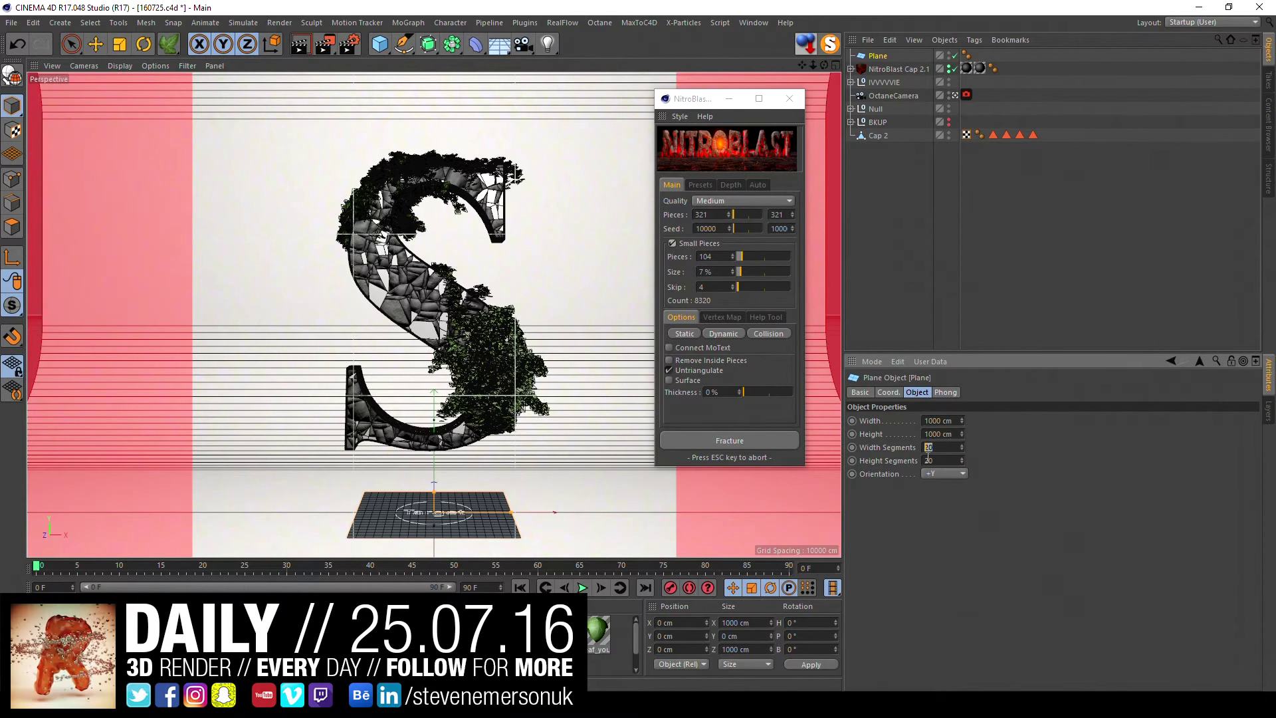
pyautogui.click(875, 157)
pyautogui.click(871, 56)
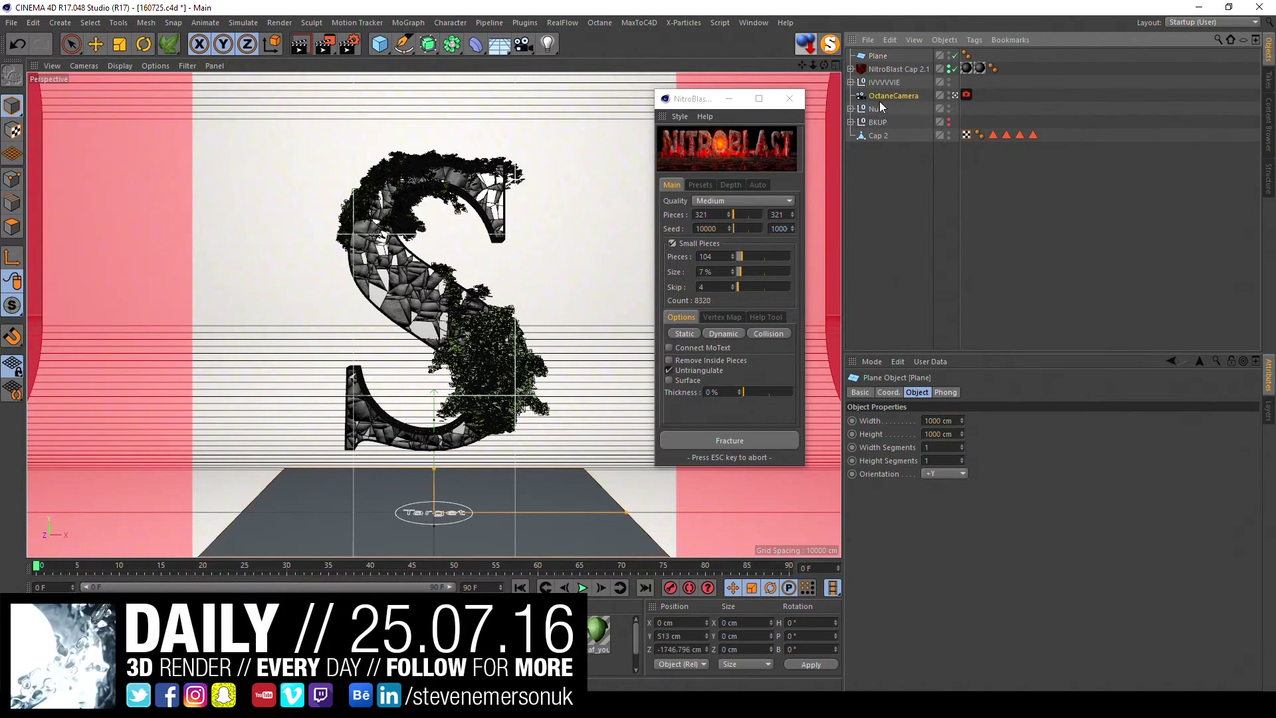
# - Expand NitroBlast Cap 2.1 and show the Main Pieces Dynamics tag's Cache settings
pyautogui.click(881, 70)
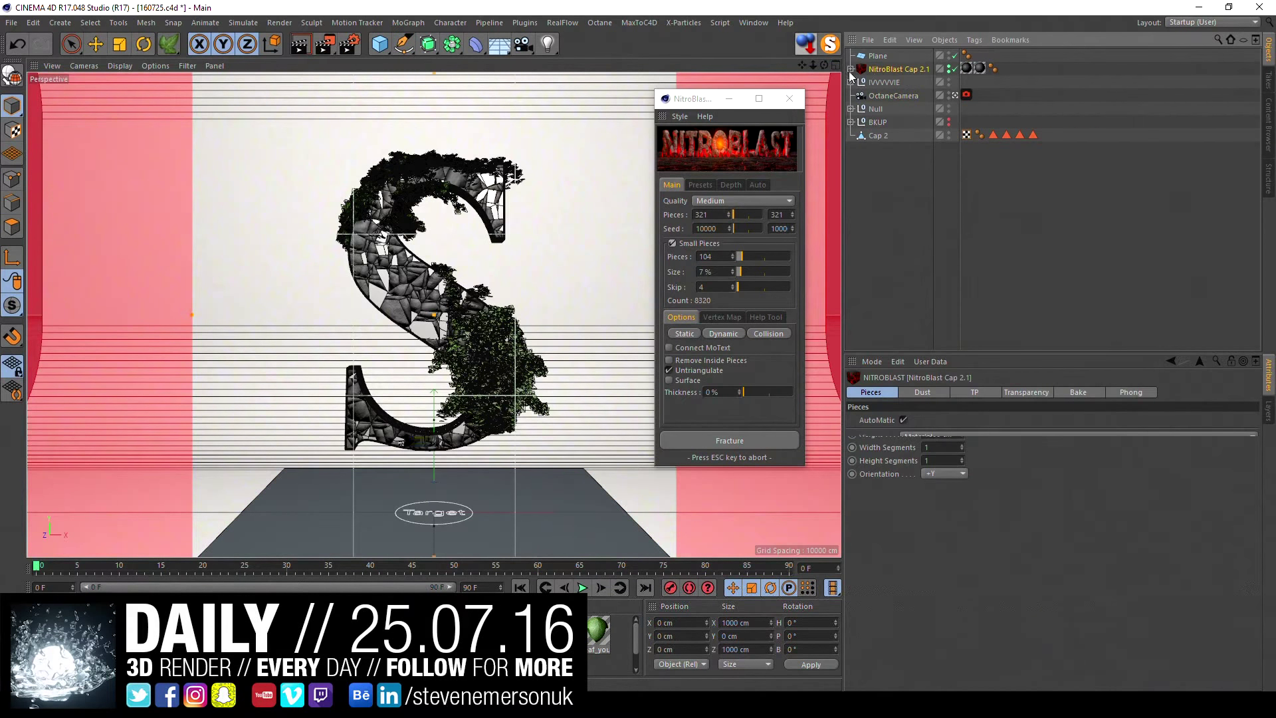
pyautogui.click(850, 69)
pyautogui.click(970, 81)
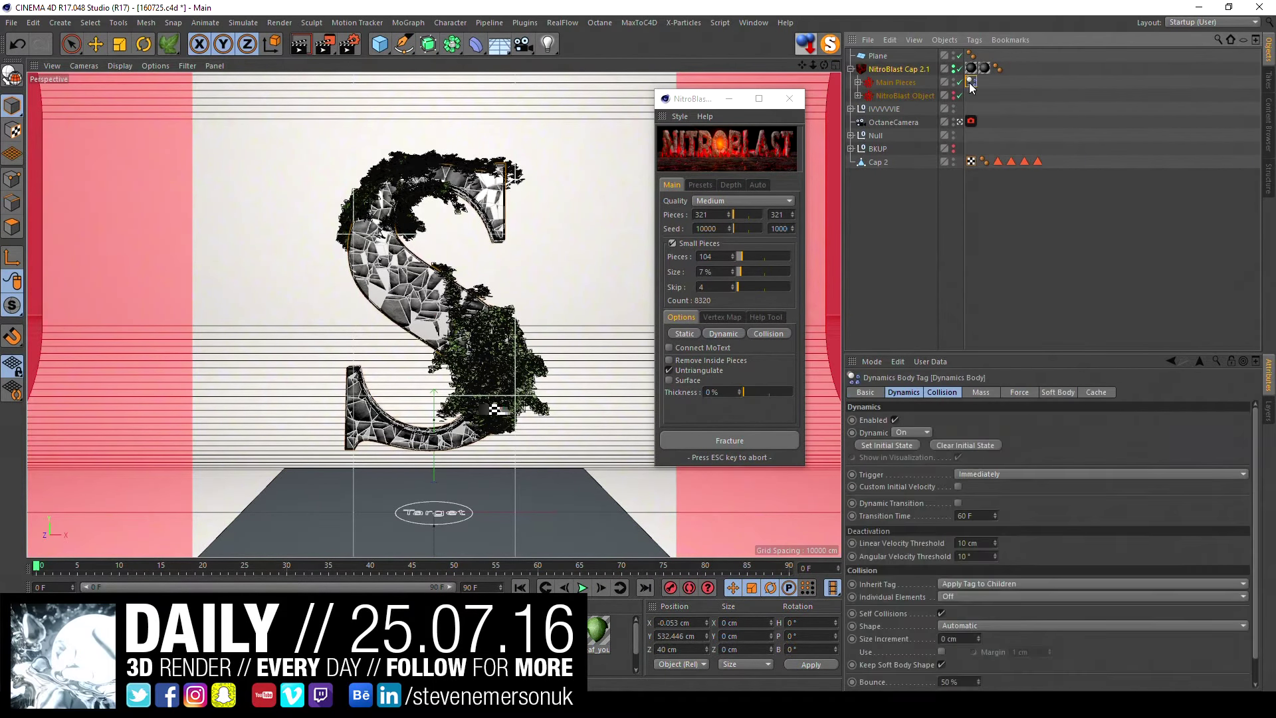
pyautogui.click(1103, 392)
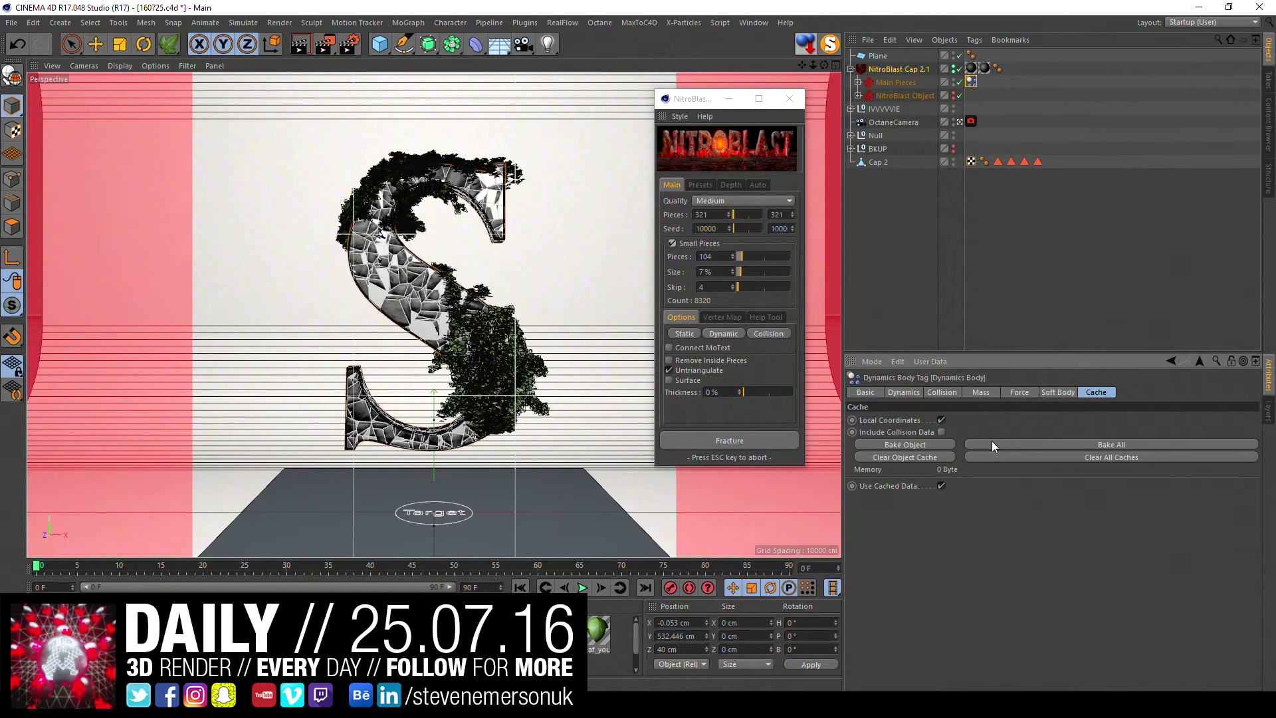
# - Save the project and set the animation end frame to 10
pyautogui.hotkey('ctrl', 's')
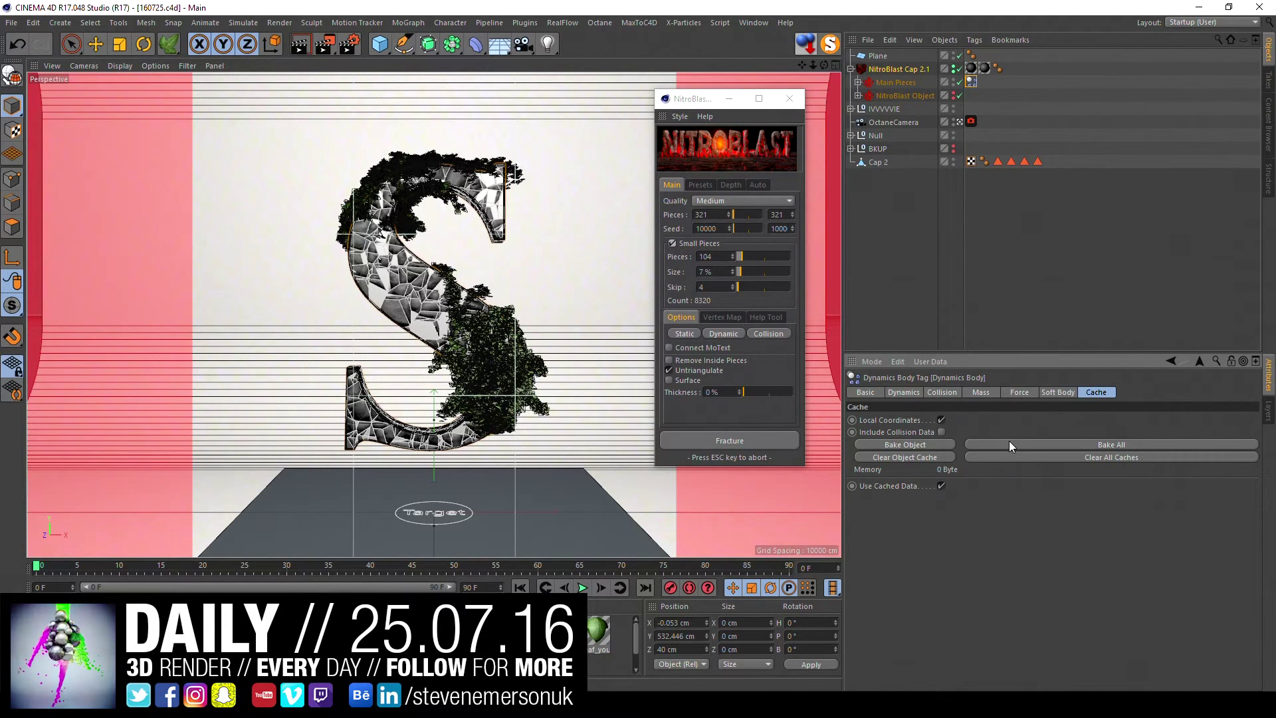
pyautogui.doubleClick(492, 588)
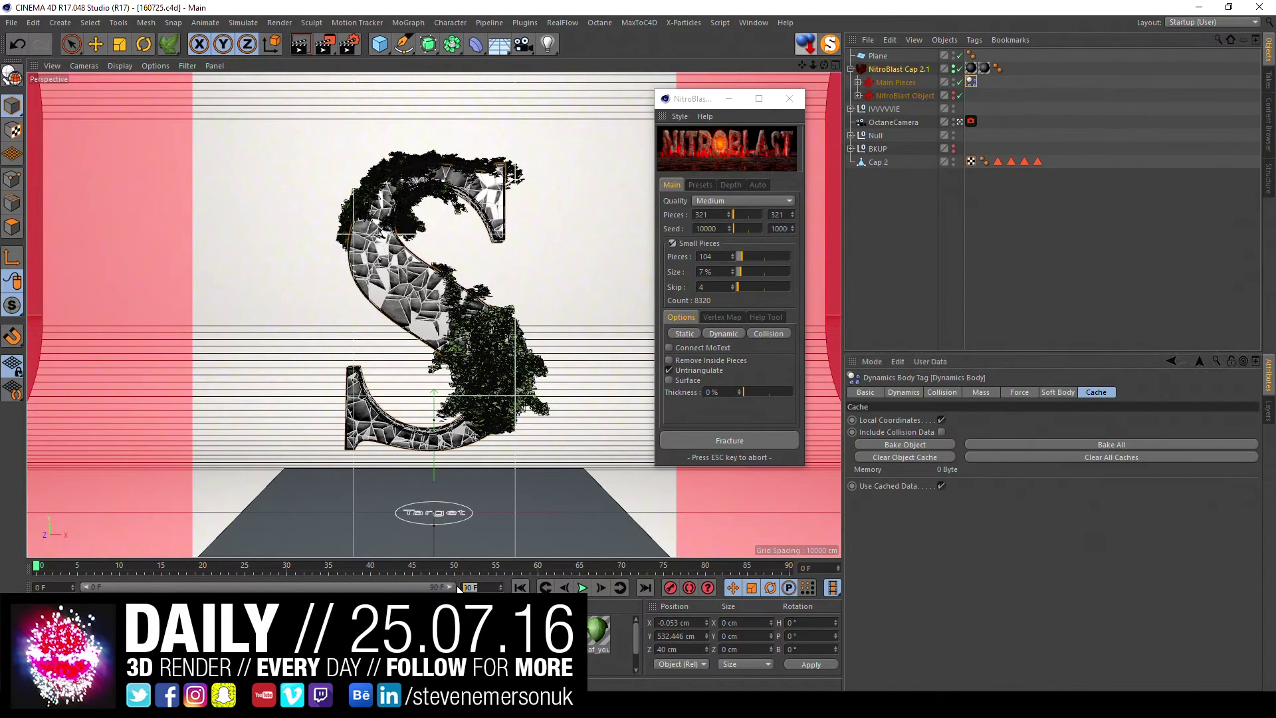
pyautogui.write('10')
pyautogui.press('Return')
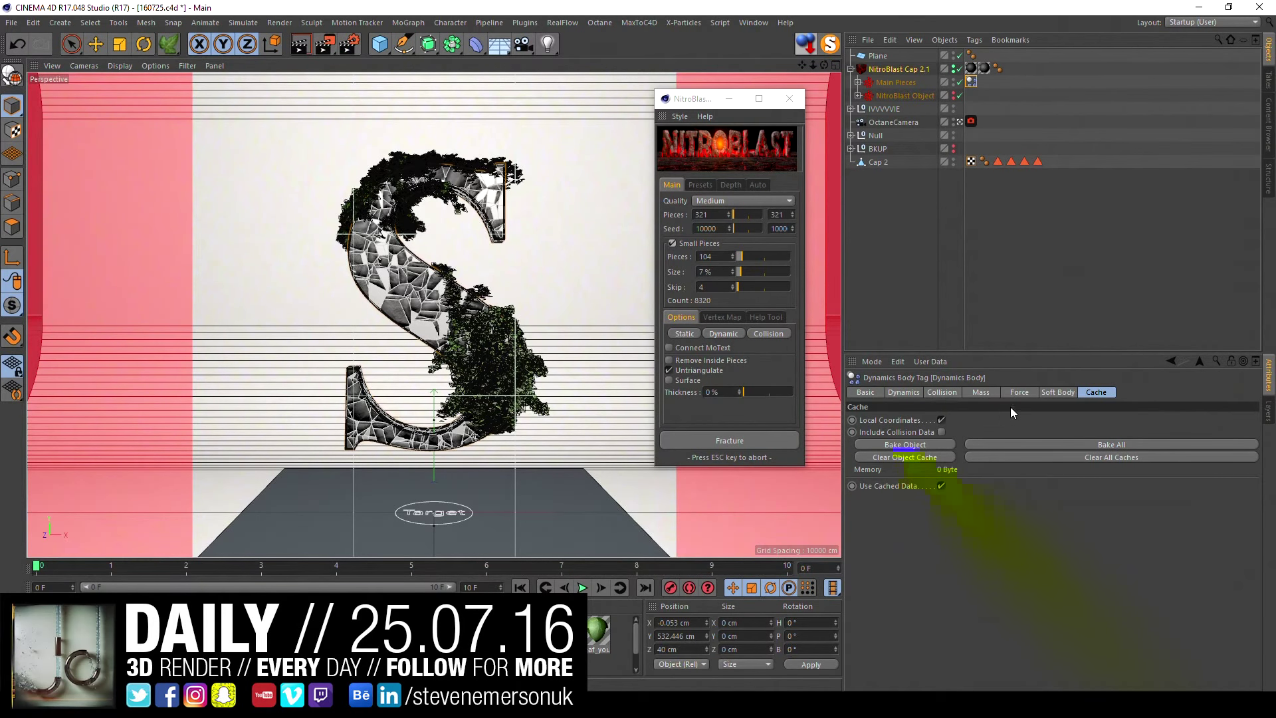
# - Start Bake All for the dynamics, cancel it at about 10%, and select the plane
pyautogui.click(1008, 444)
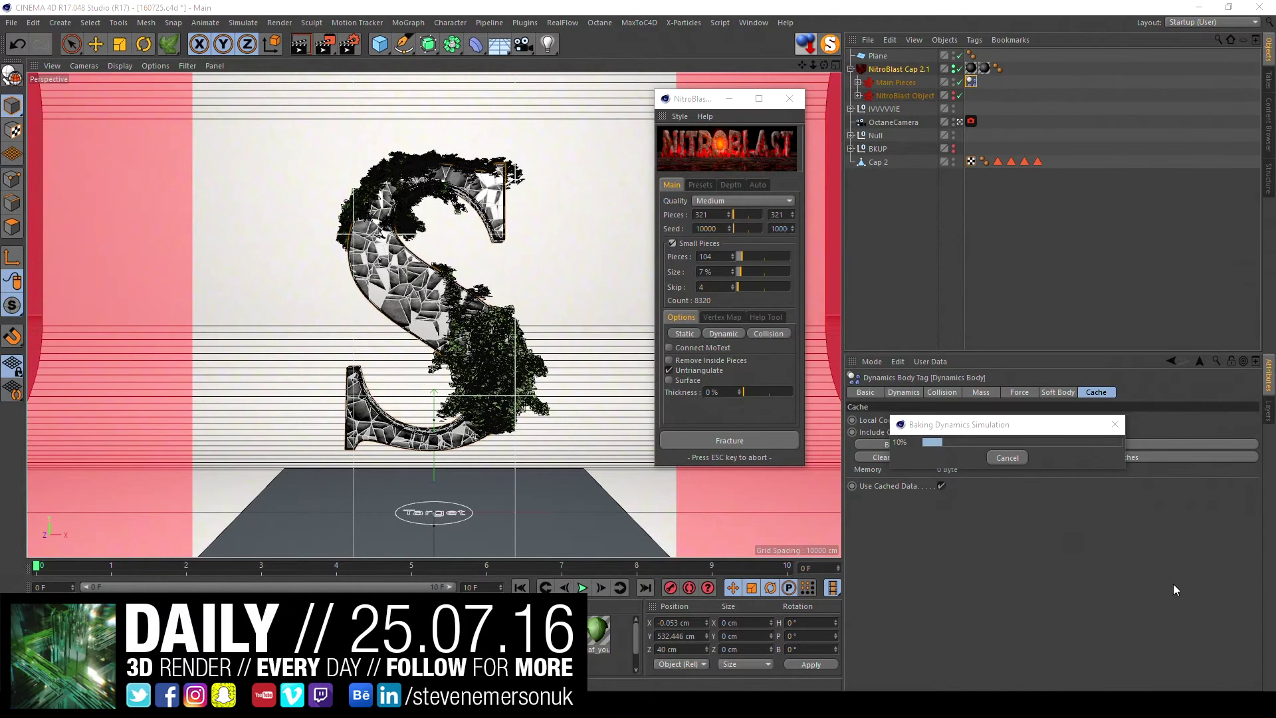
pyautogui.moveTo(963, 425); pyautogui.dragTo(826, 184)
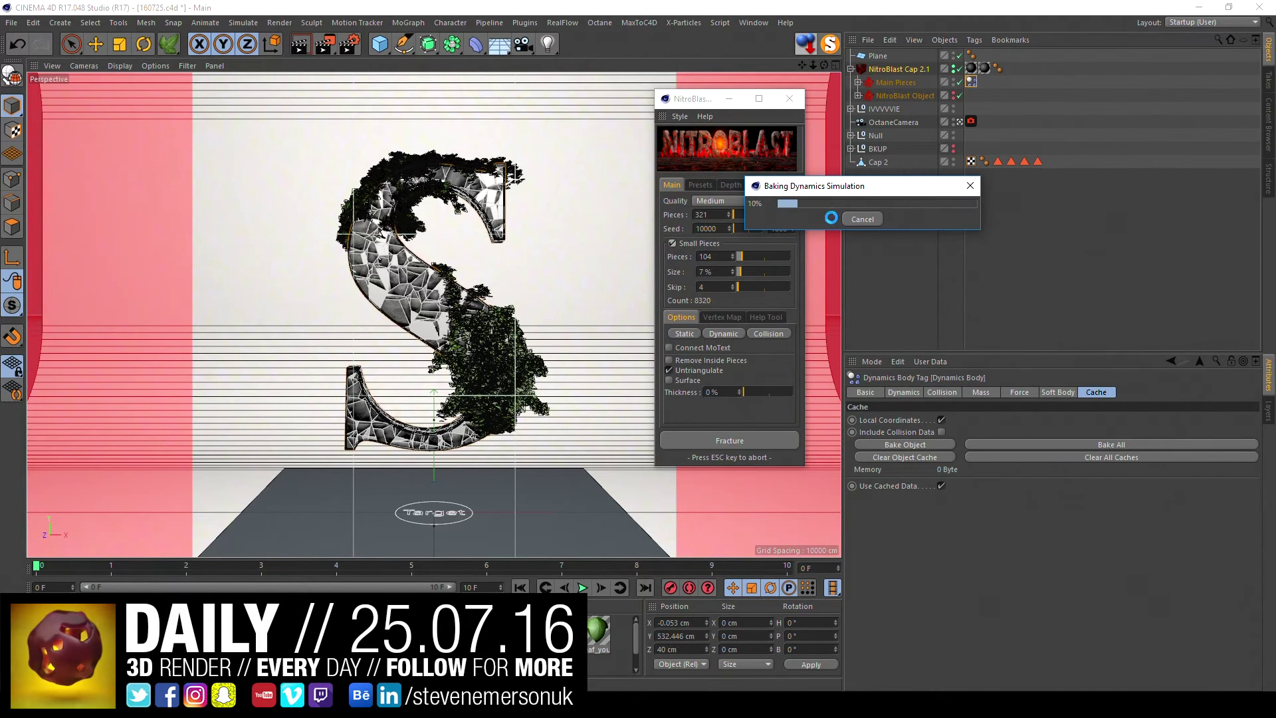
pyautogui.moveTo(823, 200); pyautogui.dragTo(872, 187)
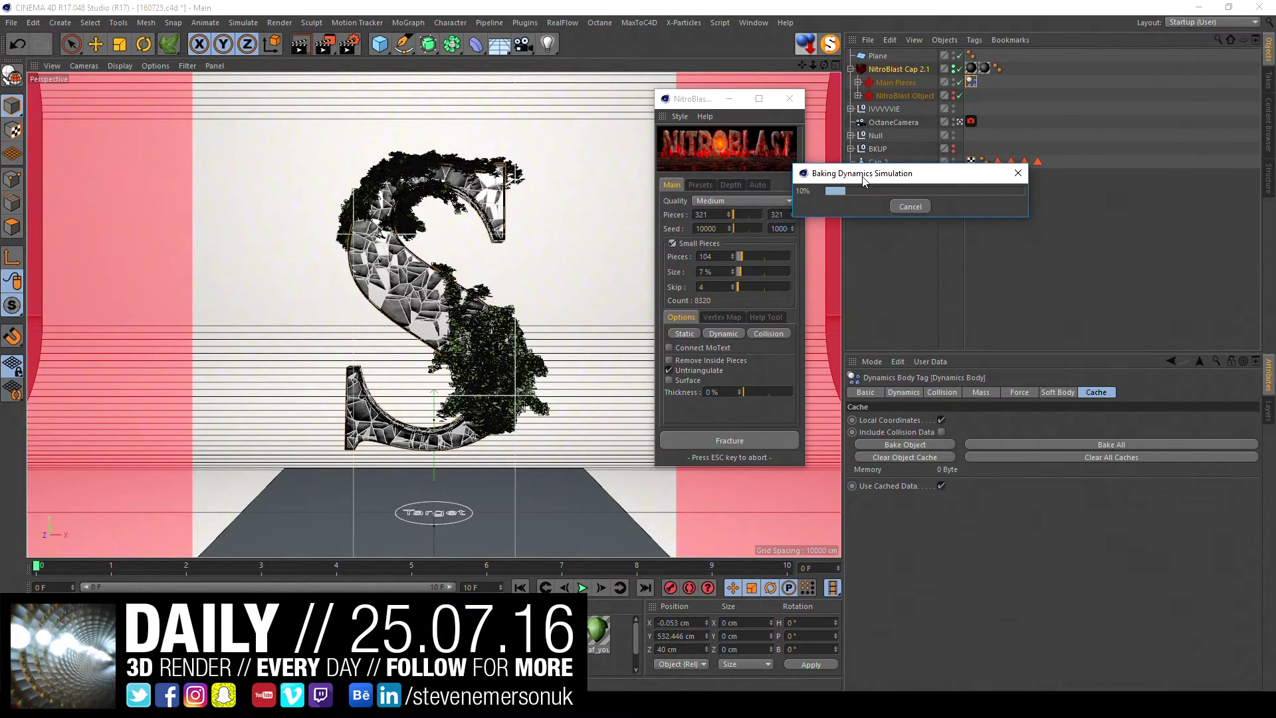
pyautogui.click(914, 206)
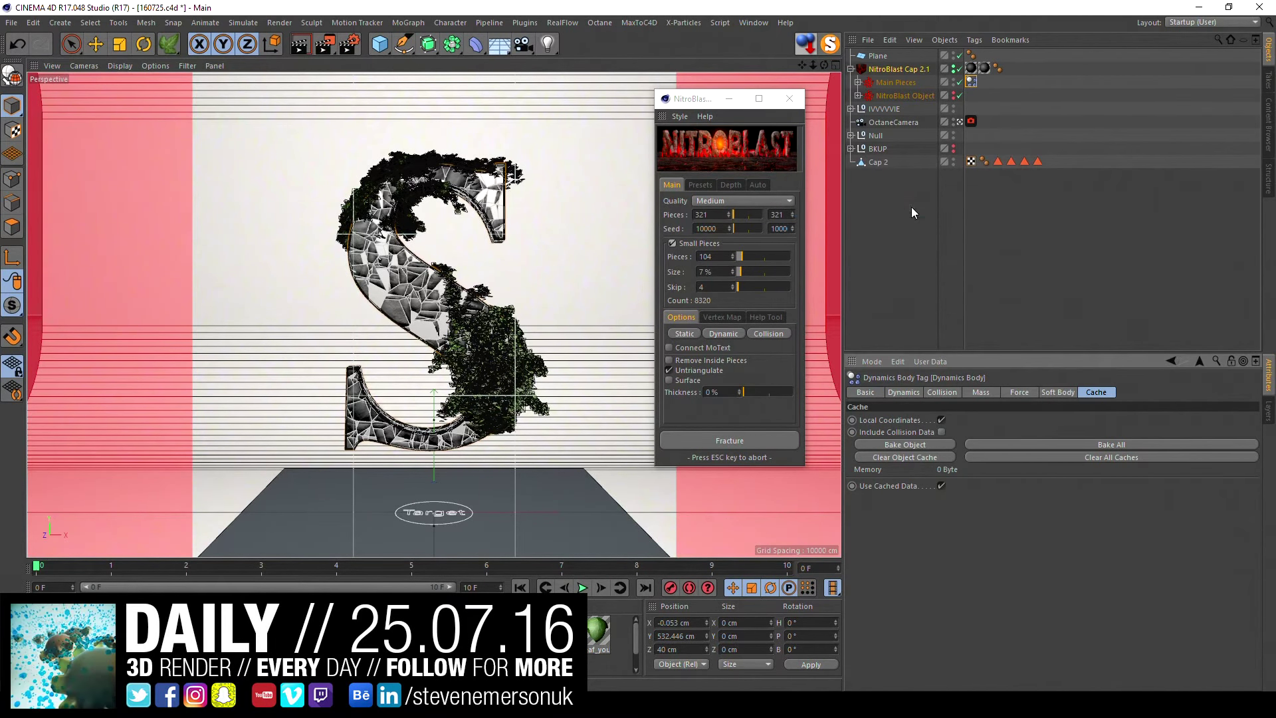
pyautogui.click(873, 277)
# - Undo the plane and fracture, restoring the intact Cap 2.1 letter
pyautogui.hotkey('ctrl', 'z')
pyautogui.hotkey('ctrl', 'z')
pyautogui.hotkey('ctrl', 'z')
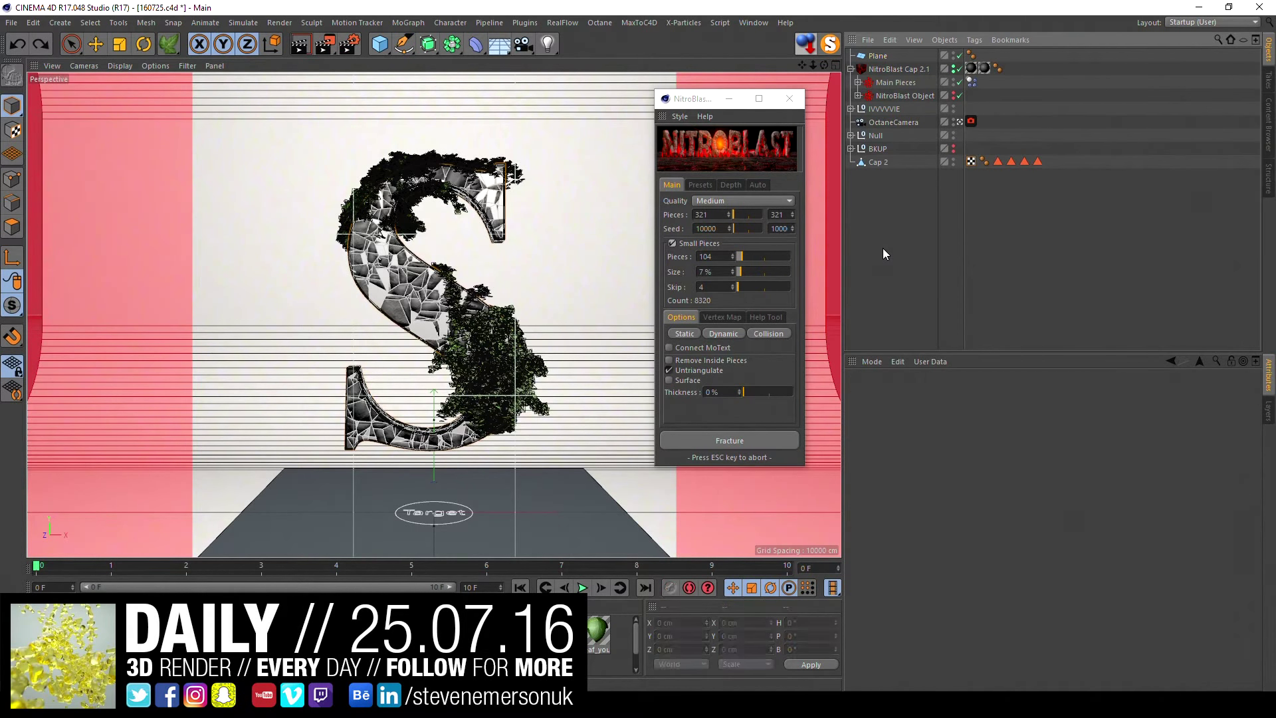
pyautogui.hotkey('ctrl', 'z')
pyautogui.hotkey('ctrl', 'z')
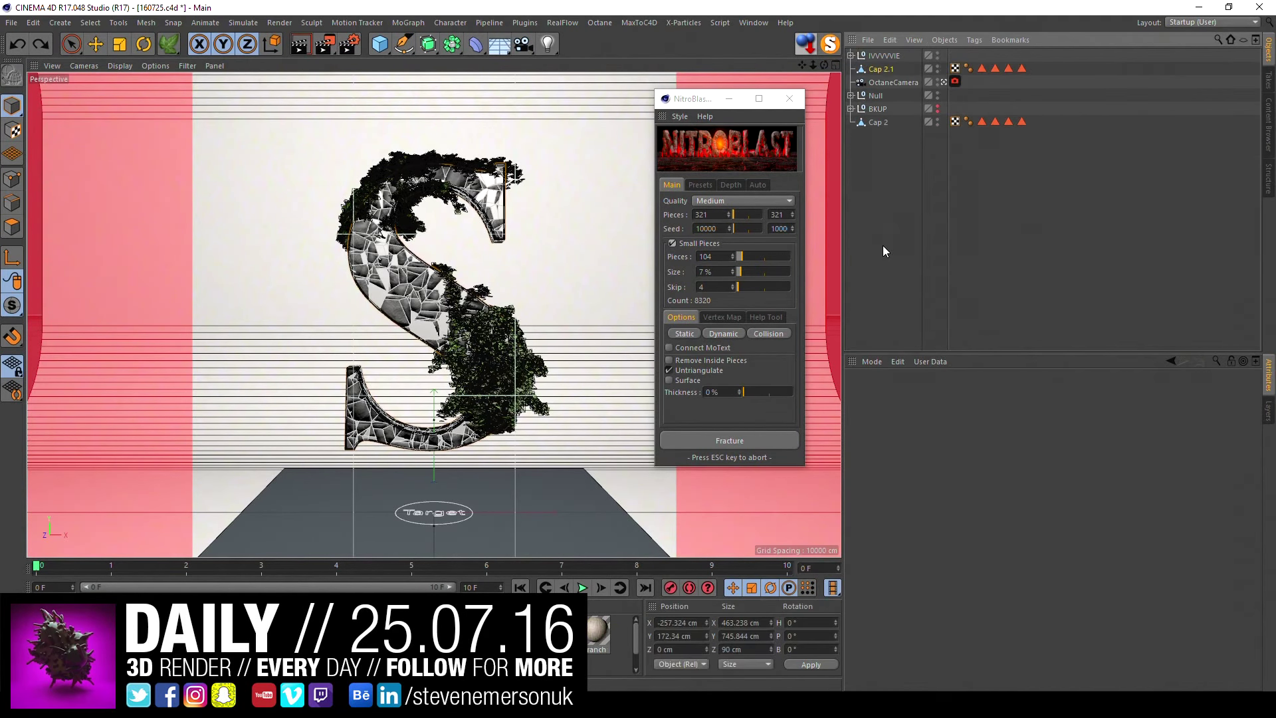
pyautogui.hotkey('ctrl', 'z')
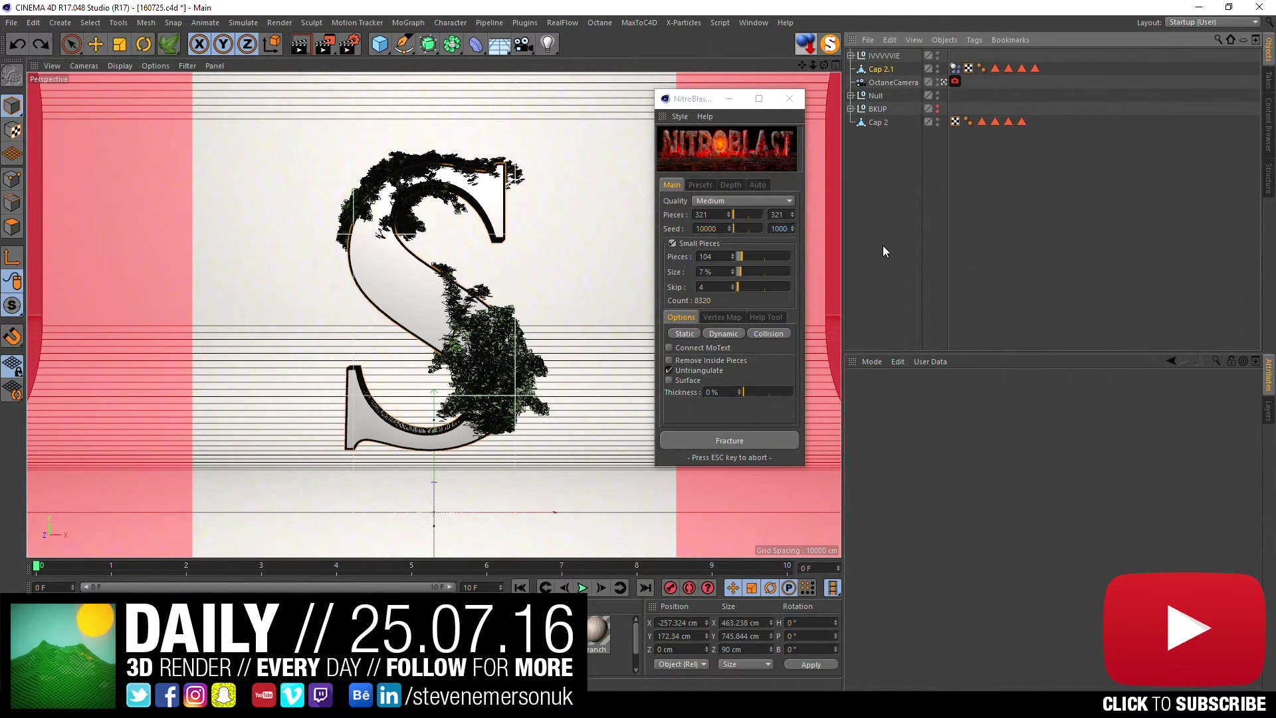
pyautogui.hotkey('ctrl', 'y')
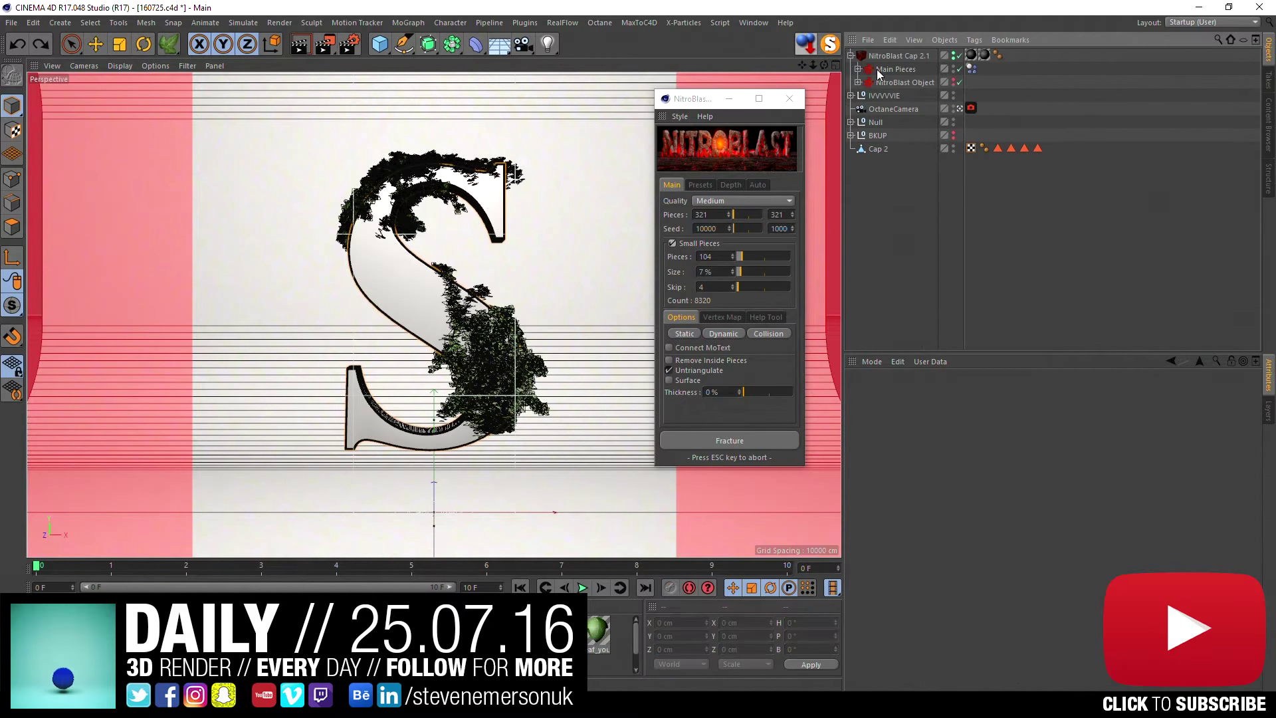
pyautogui.press('Delete')
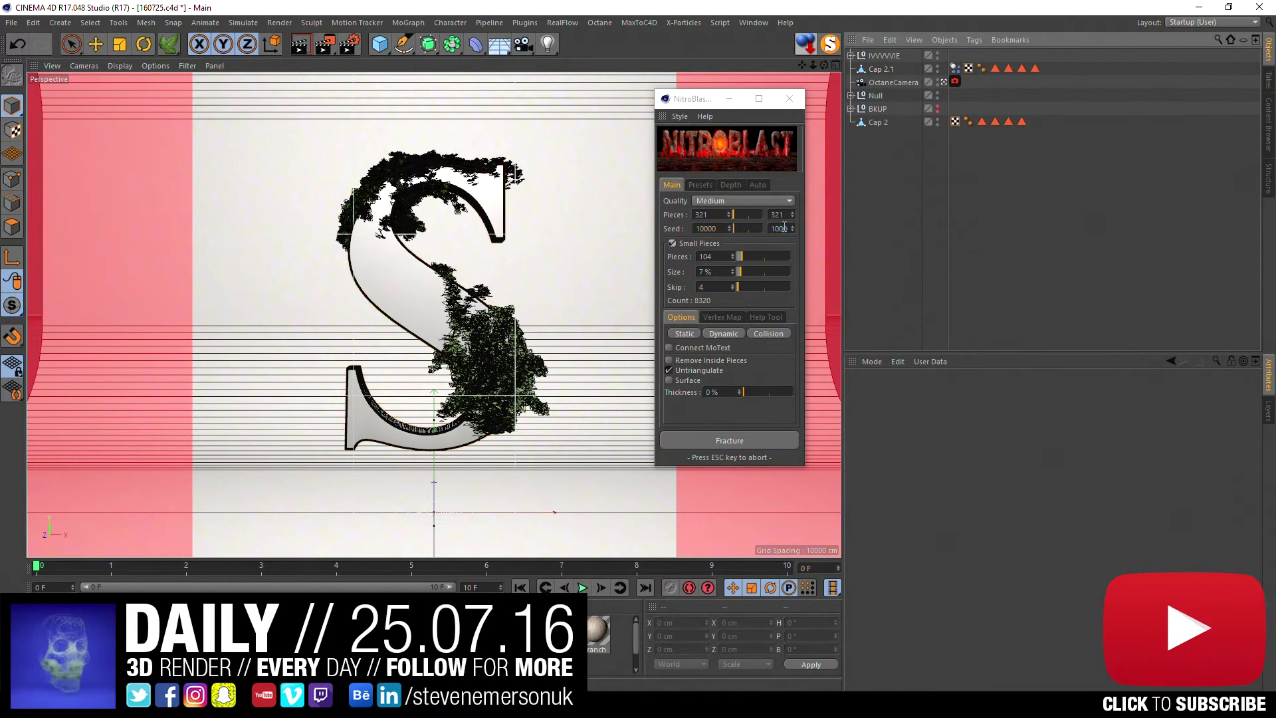
# - Set NitroBlast to 150 pieces and 50 small pieces, skip 2, size 3%
pyautogui.click(674, 219)
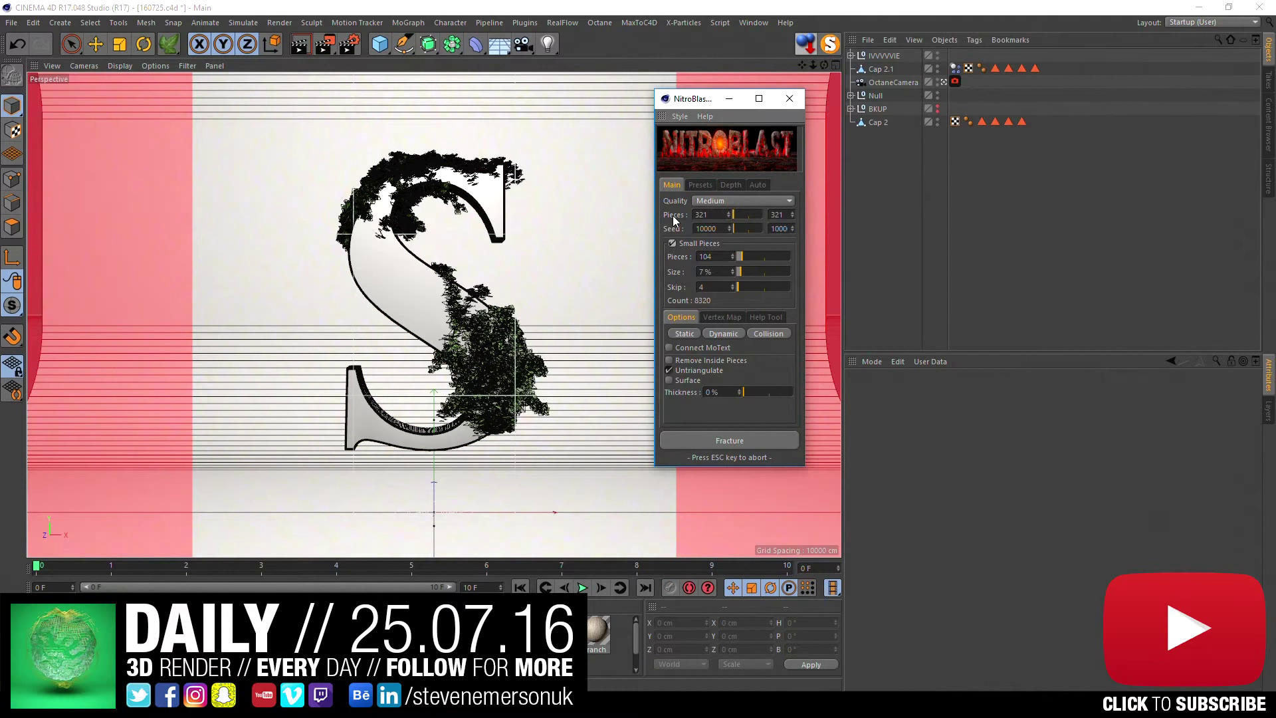
pyautogui.press('Tab')
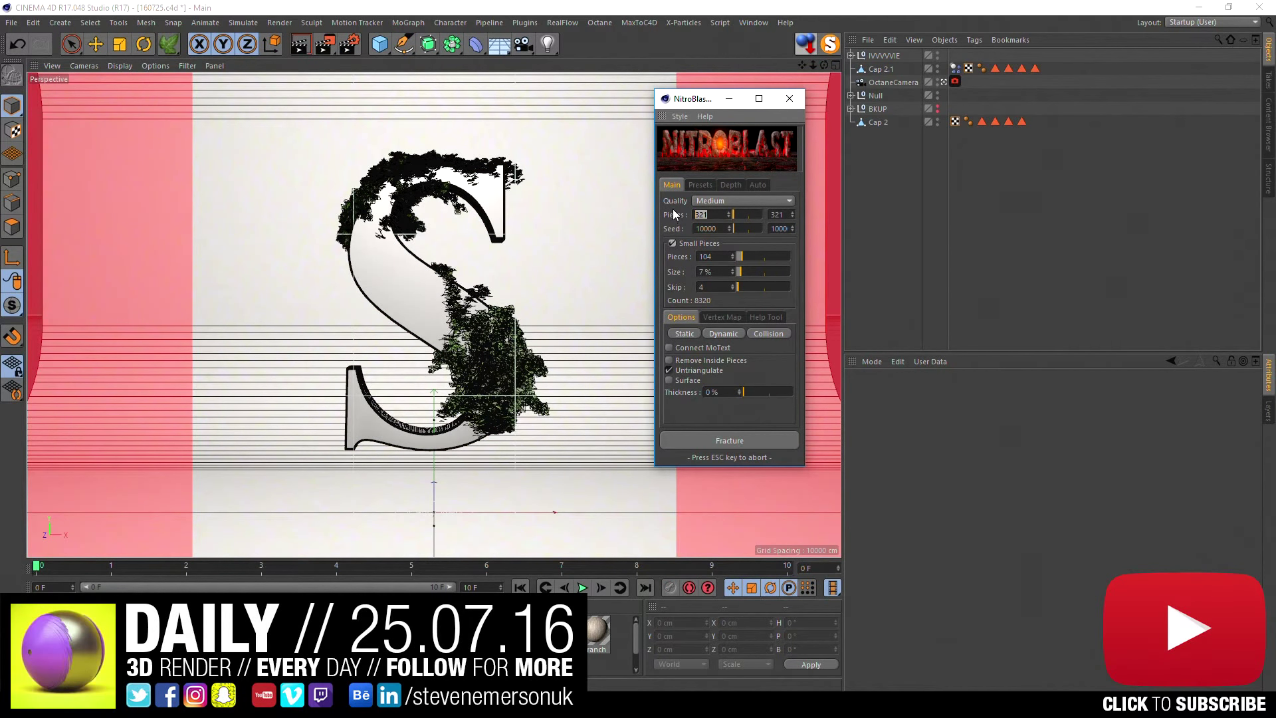
pyautogui.write('150')
pyautogui.press('Tab')
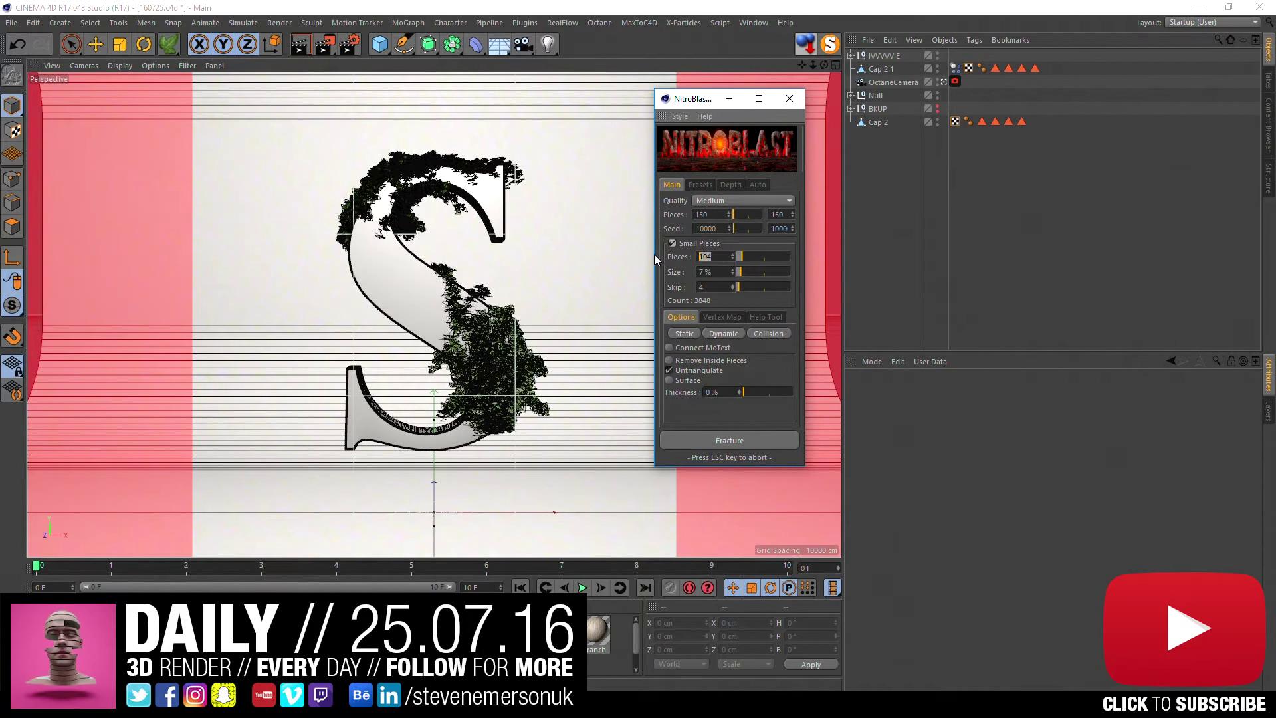
pyautogui.write('50')
pyautogui.press('Return')
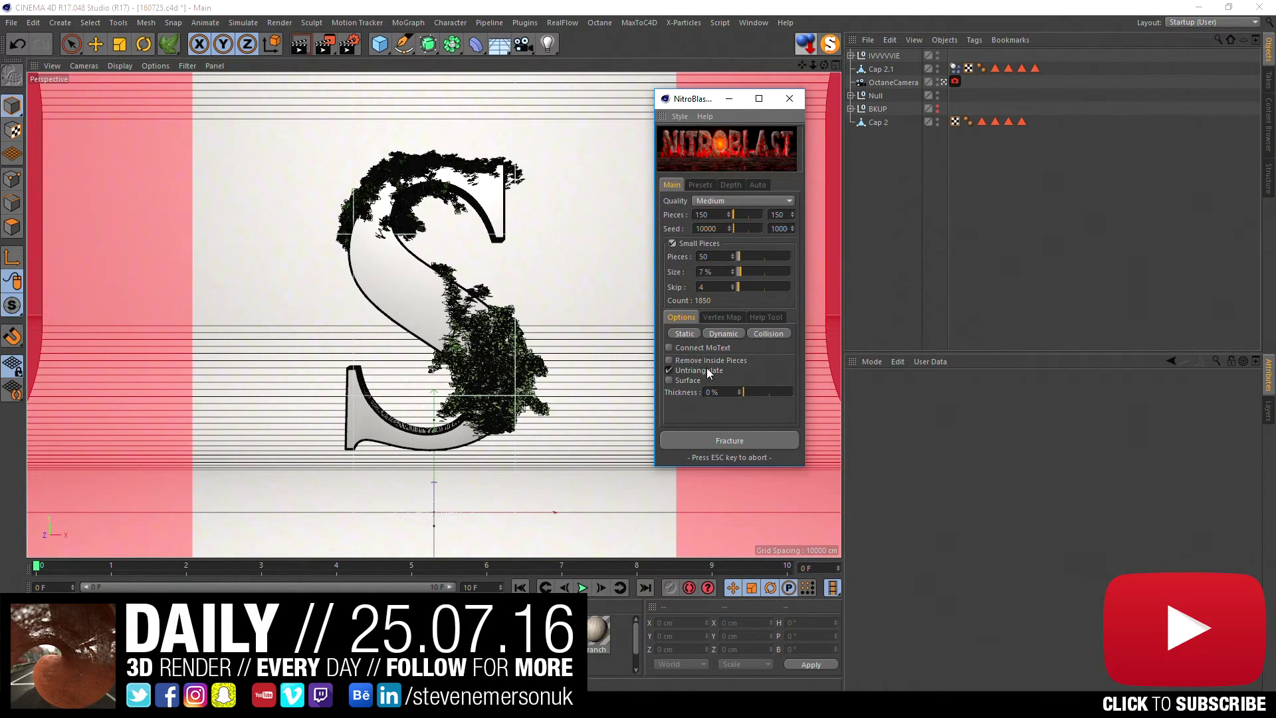
pyautogui.moveTo(740, 285); pyautogui.dragTo(650, 285)
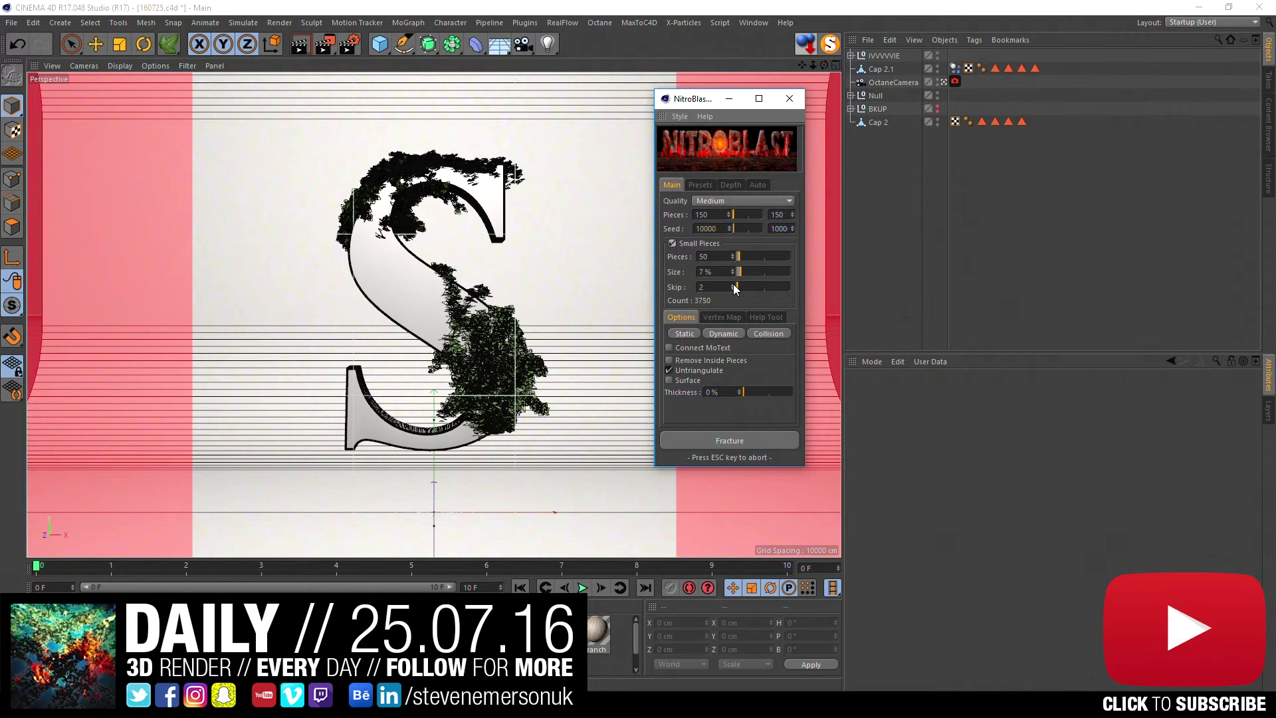
pyautogui.moveTo(740, 276); pyautogui.dragTo(739, 274)
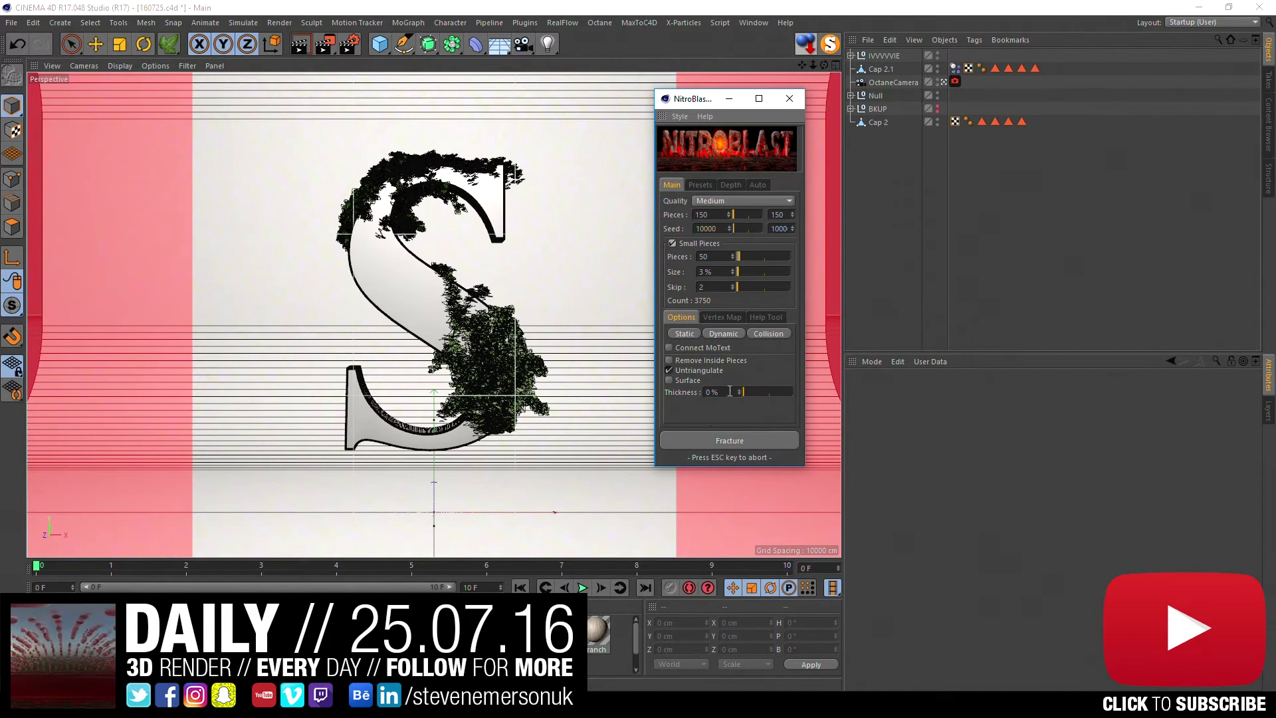
# - Fracture Cap 2.1 again with the 150-piece NitroBlast settings
pyautogui.click(722, 442)
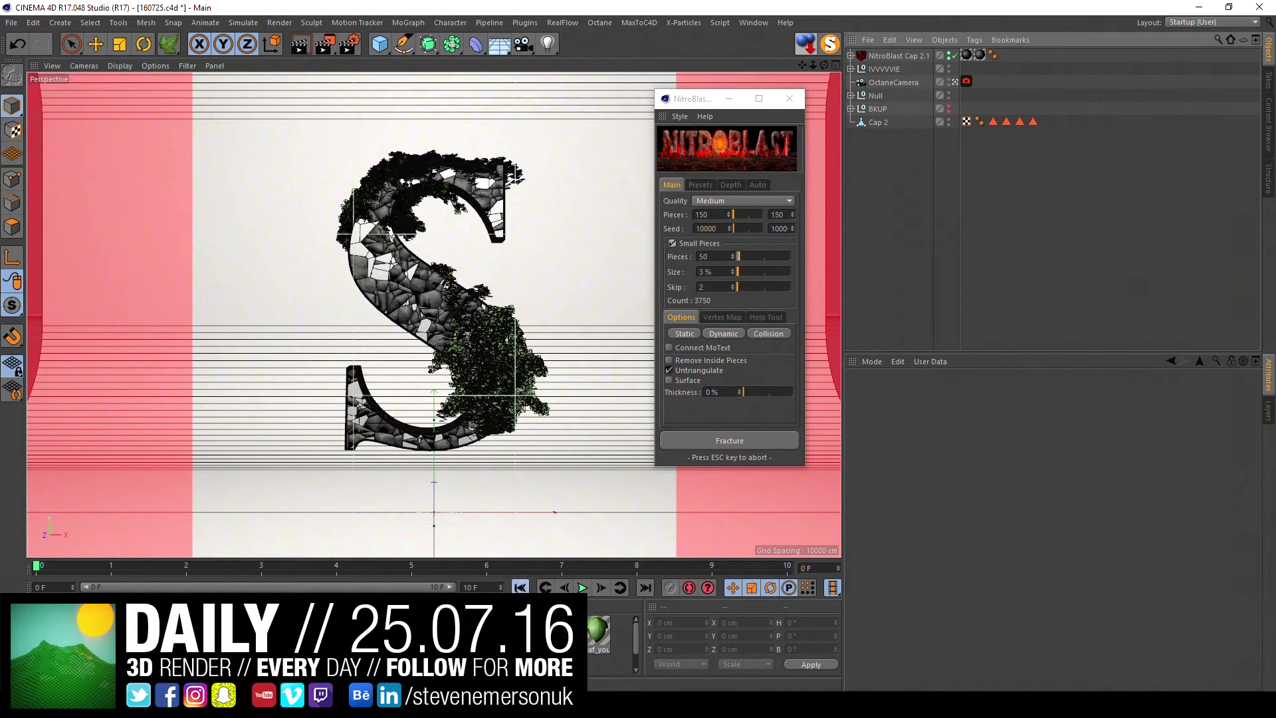
# - Add a new plane object to the scene as the floor
pyautogui.click(851, 56)
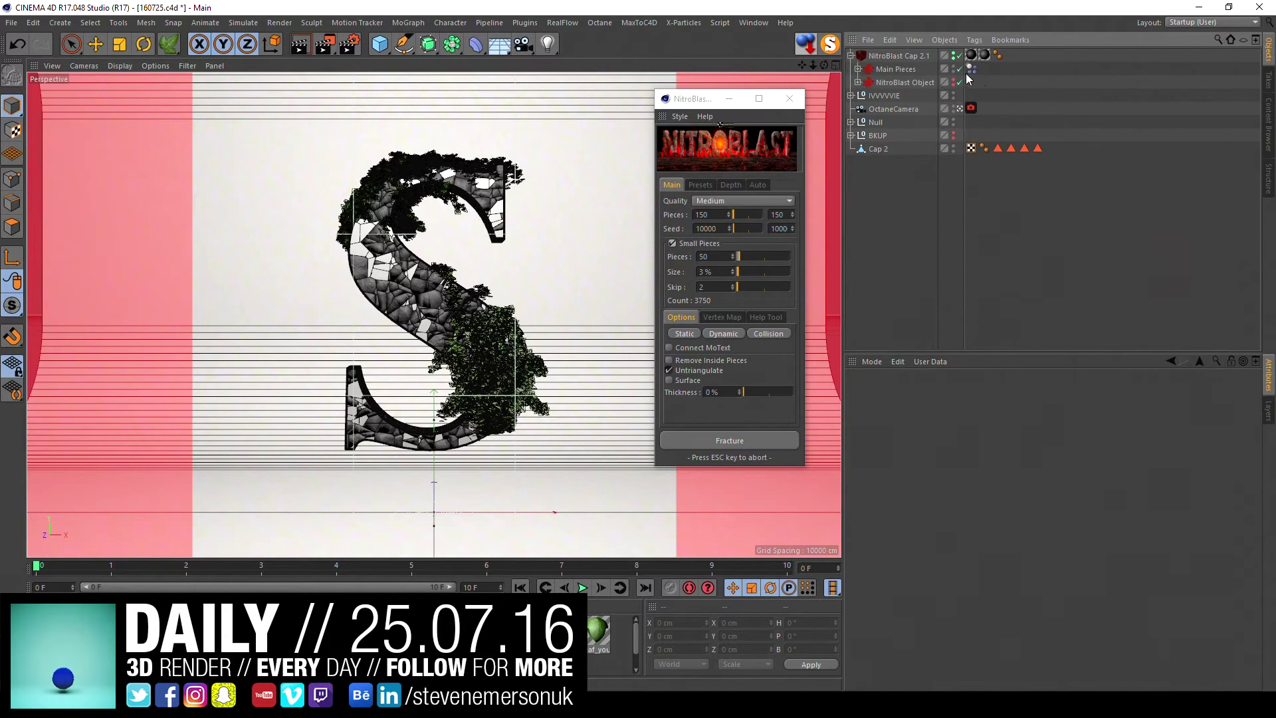
pyautogui.click(972, 68)
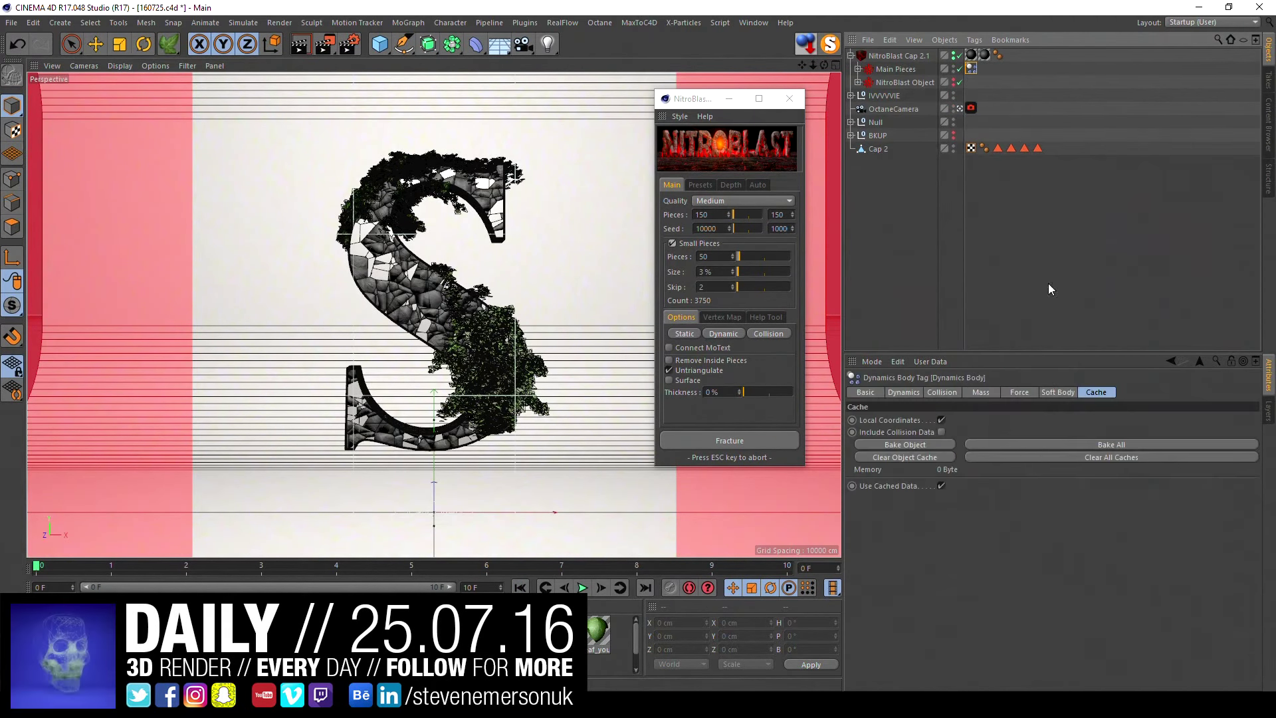
pyautogui.click(380, 44)
pyautogui.click(480, 87)
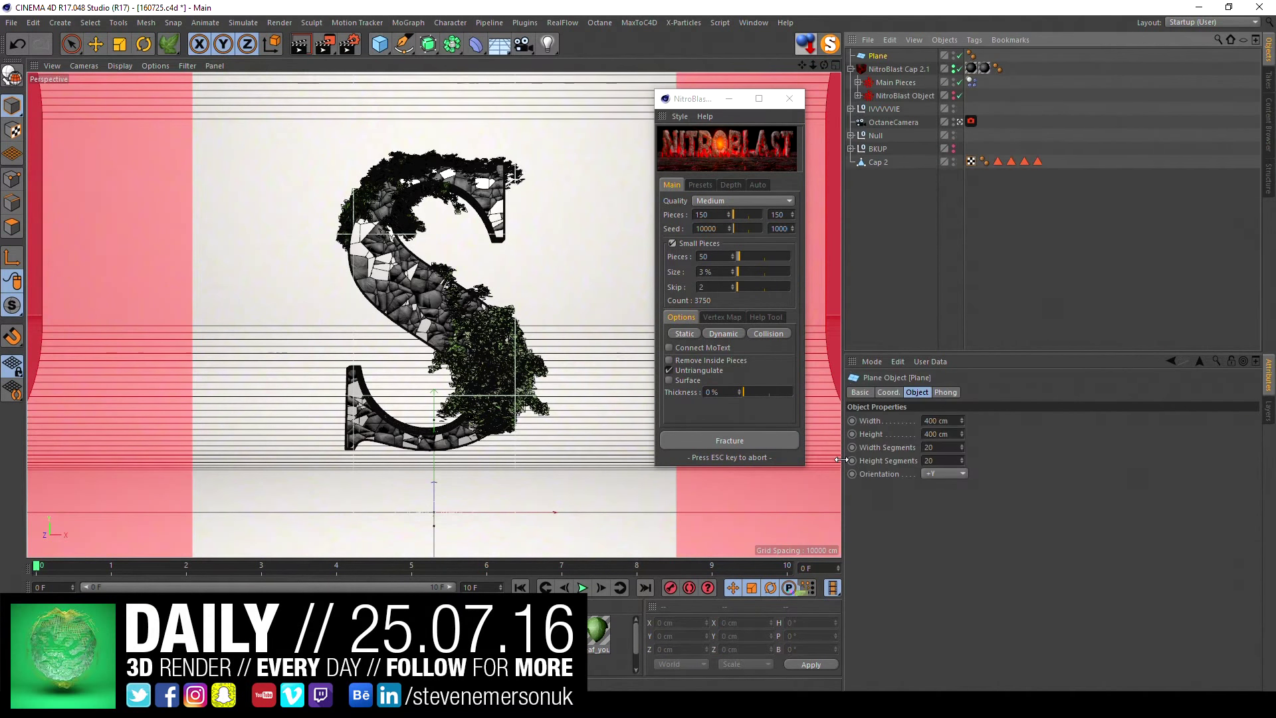
# - Give the plane 1 x 1 segments and a 1000 cm width and height
pyautogui.doubleClick(941, 447)
pyautogui.write('1')
pyautogui.click(930, 460)
pyautogui.write('1')
pyautogui.press('Return')
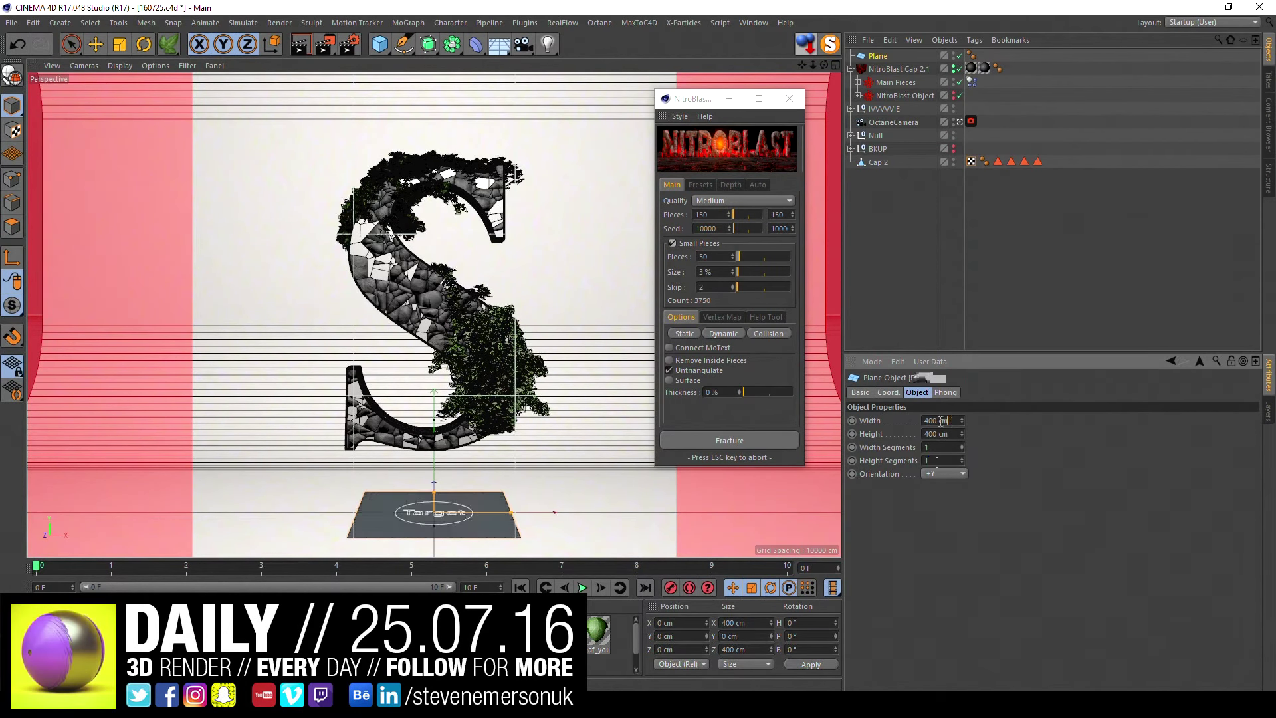
pyautogui.doubleClick(937, 420)
pyautogui.write('1000')
pyautogui.press('Tab')
pyautogui.write('1000')
pyautogui.press('Return')
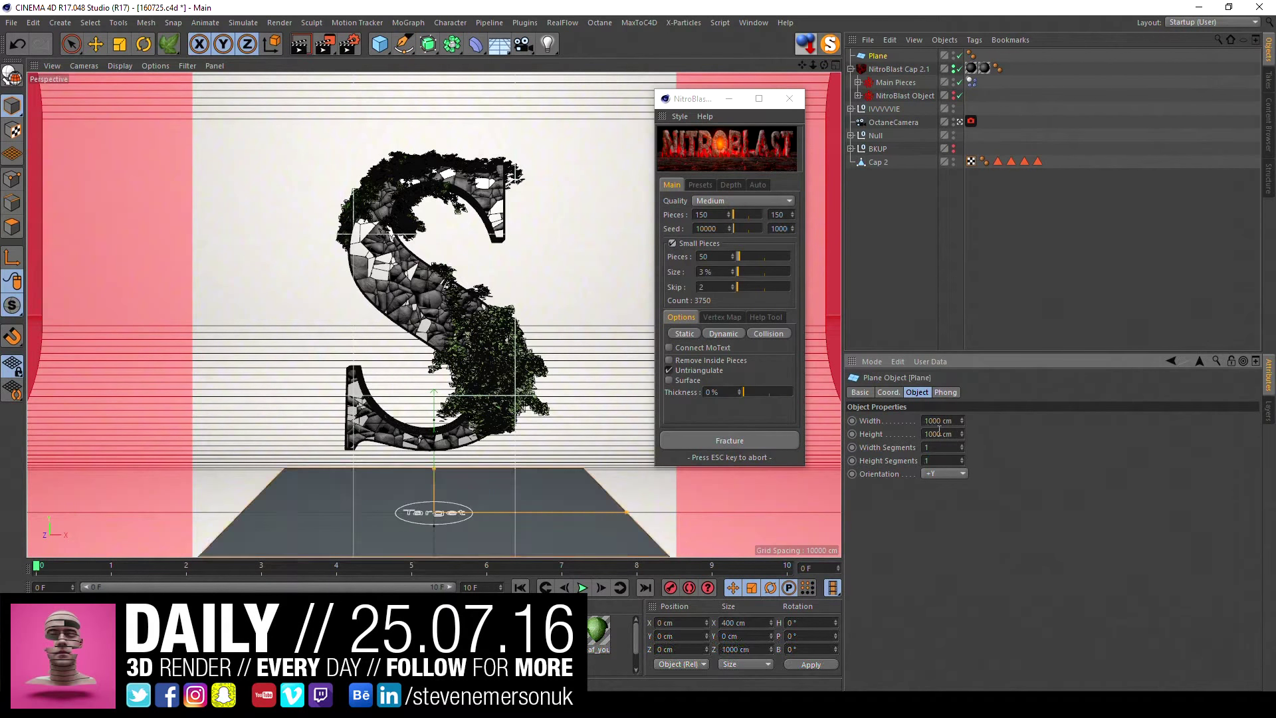
# - Add a Dynamics Body tag to the plane, save, and bake the simulation
pyautogui.rightClick(872, 55)
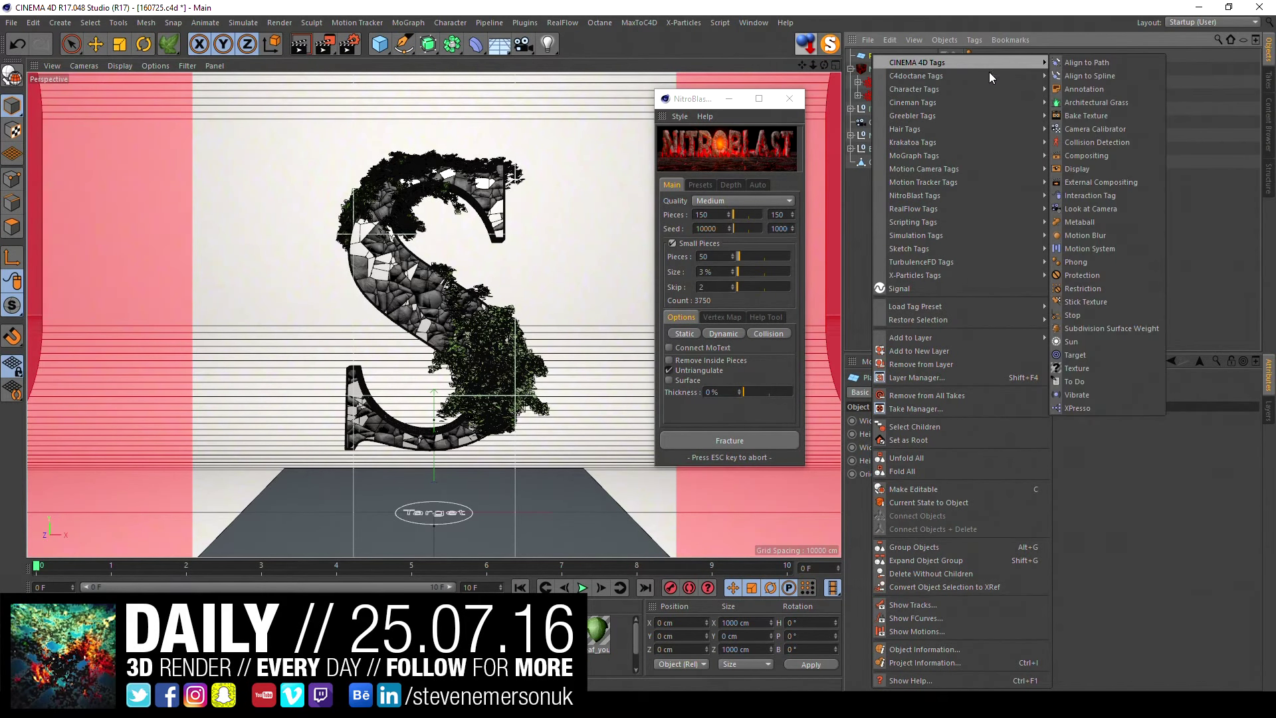
pyautogui.moveTo(917, 235)
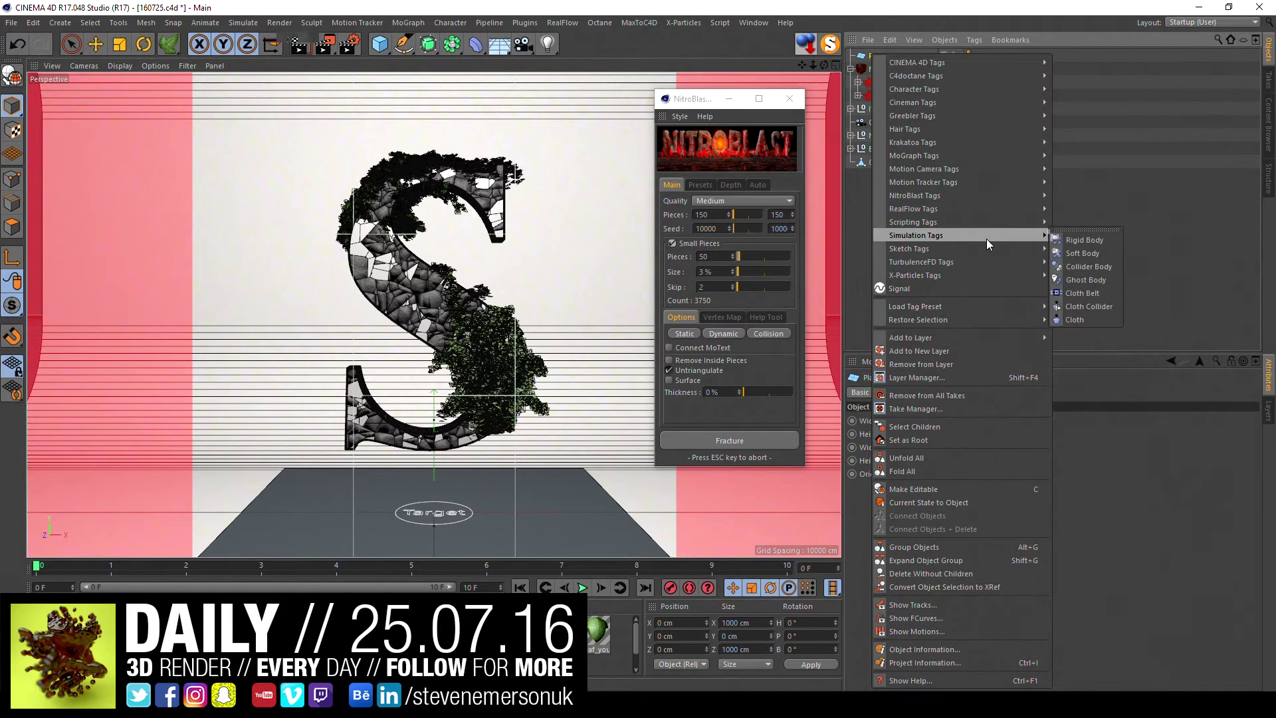
pyautogui.click(1077, 256)
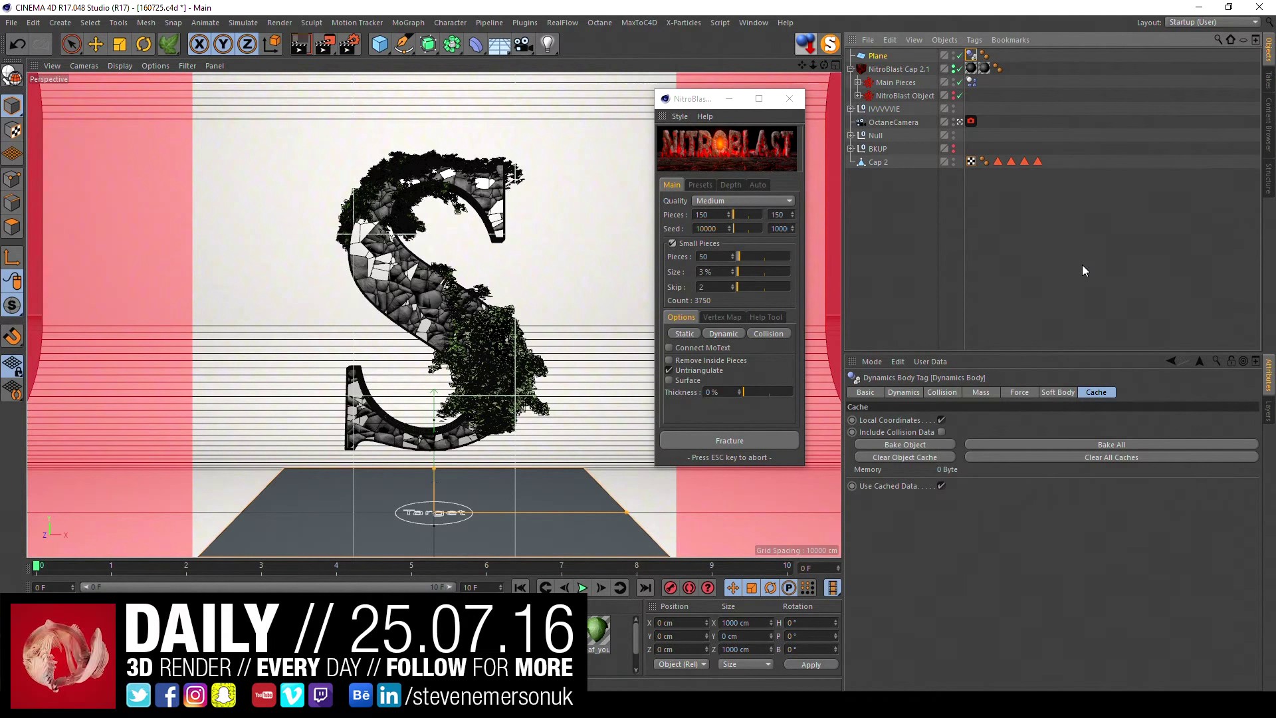
pyautogui.hotkey('ctrl', 's')
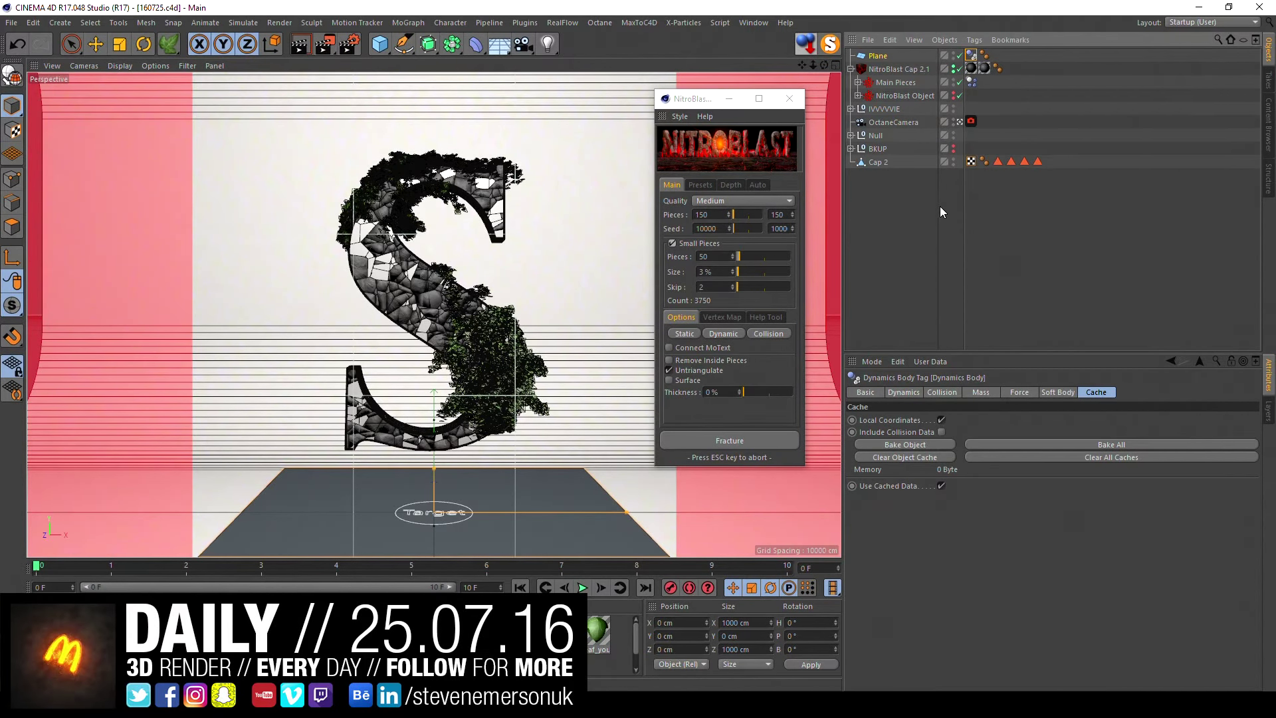
pyautogui.click(878, 56)
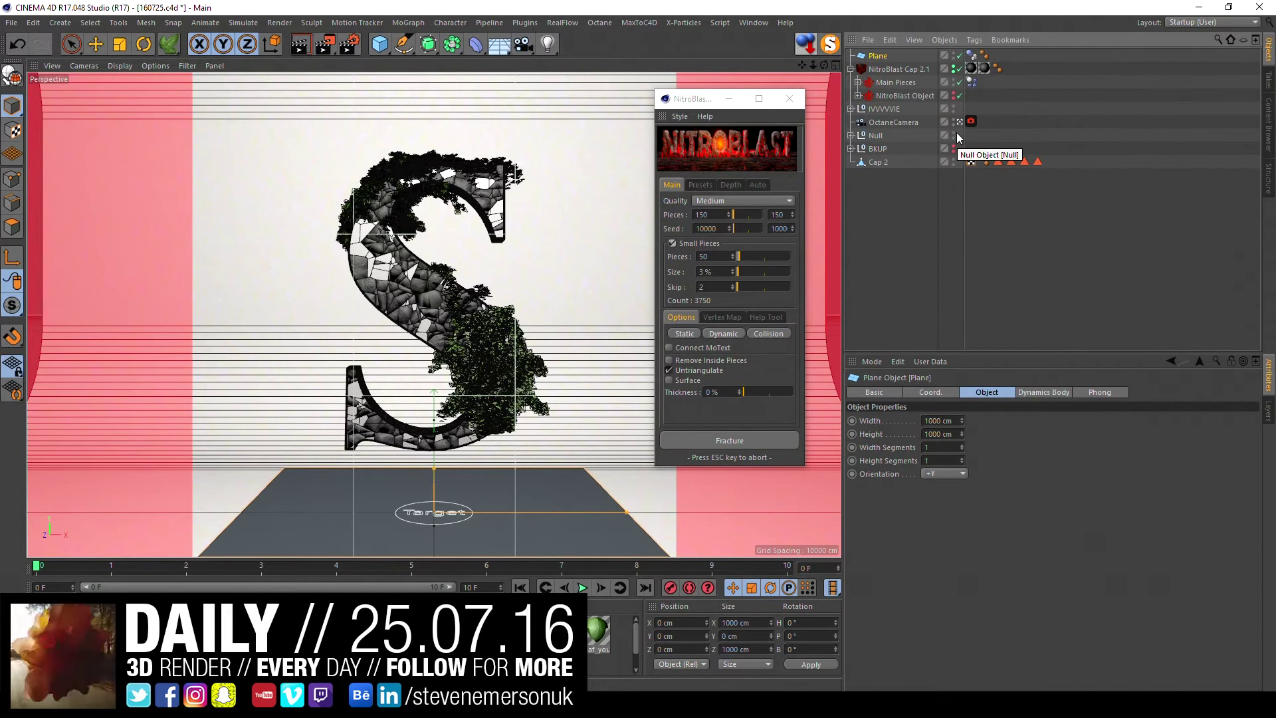
pyautogui.click(971, 56)
pyautogui.click(1001, 444)
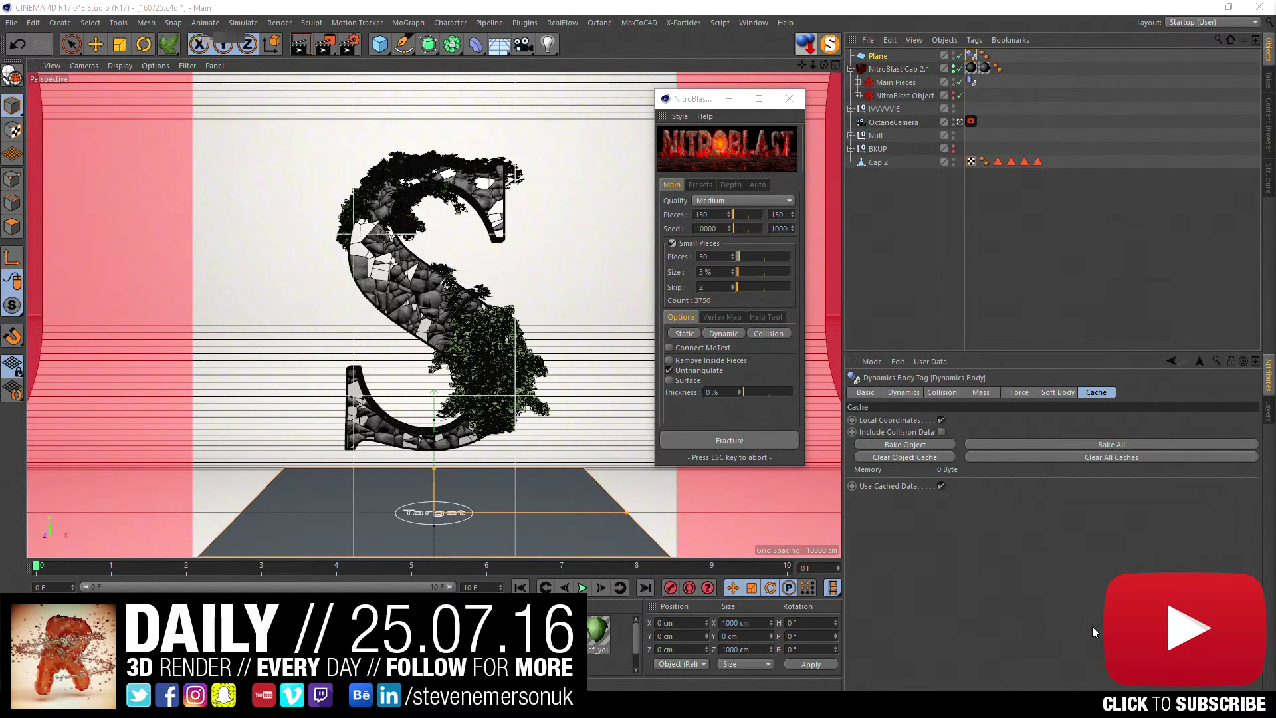
# - Check the animation's later frames and hide the Cap 2 object
pyautogui.click(493, 565)
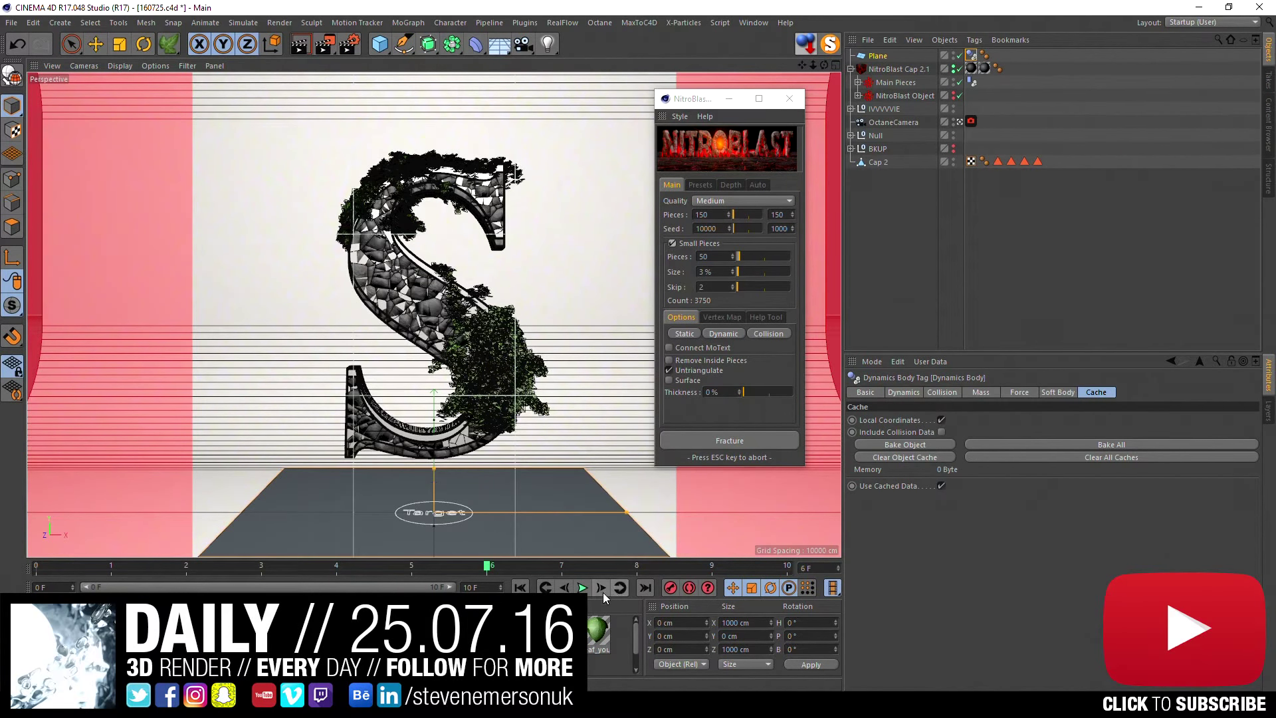
pyautogui.click(650, 589)
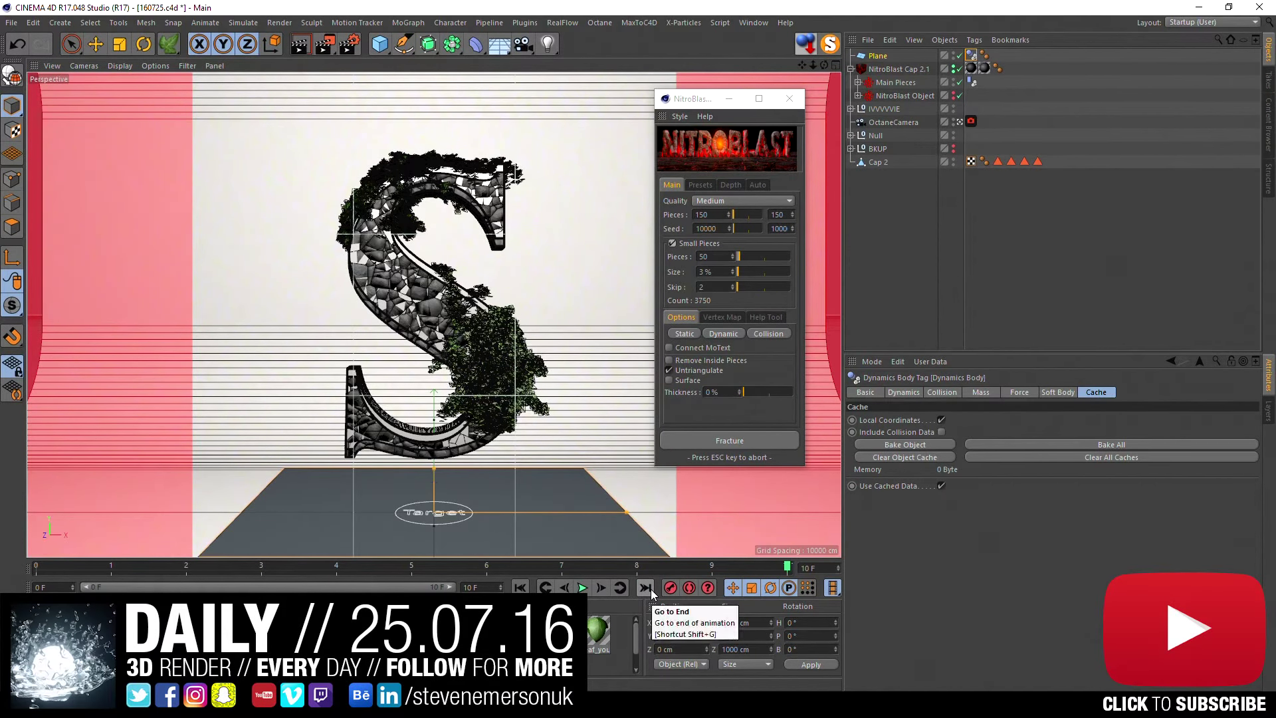
pyautogui.click(1152, 217)
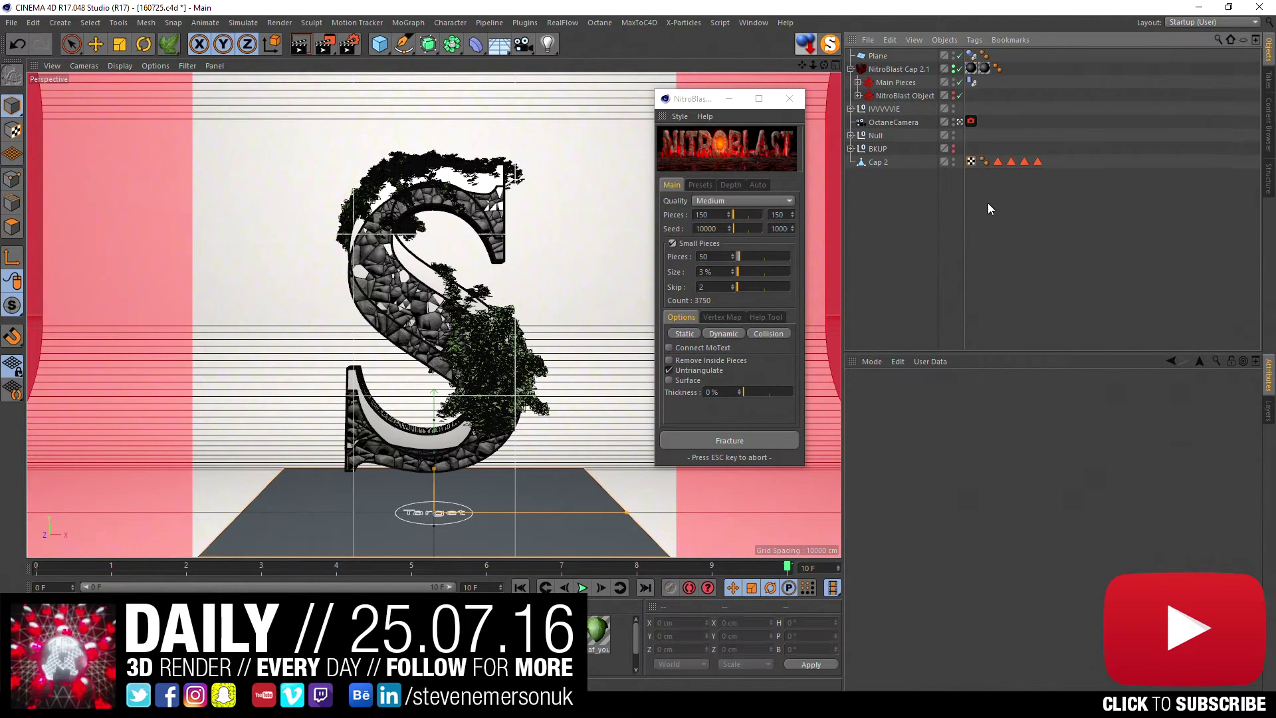
pyautogui.click(953, 161)
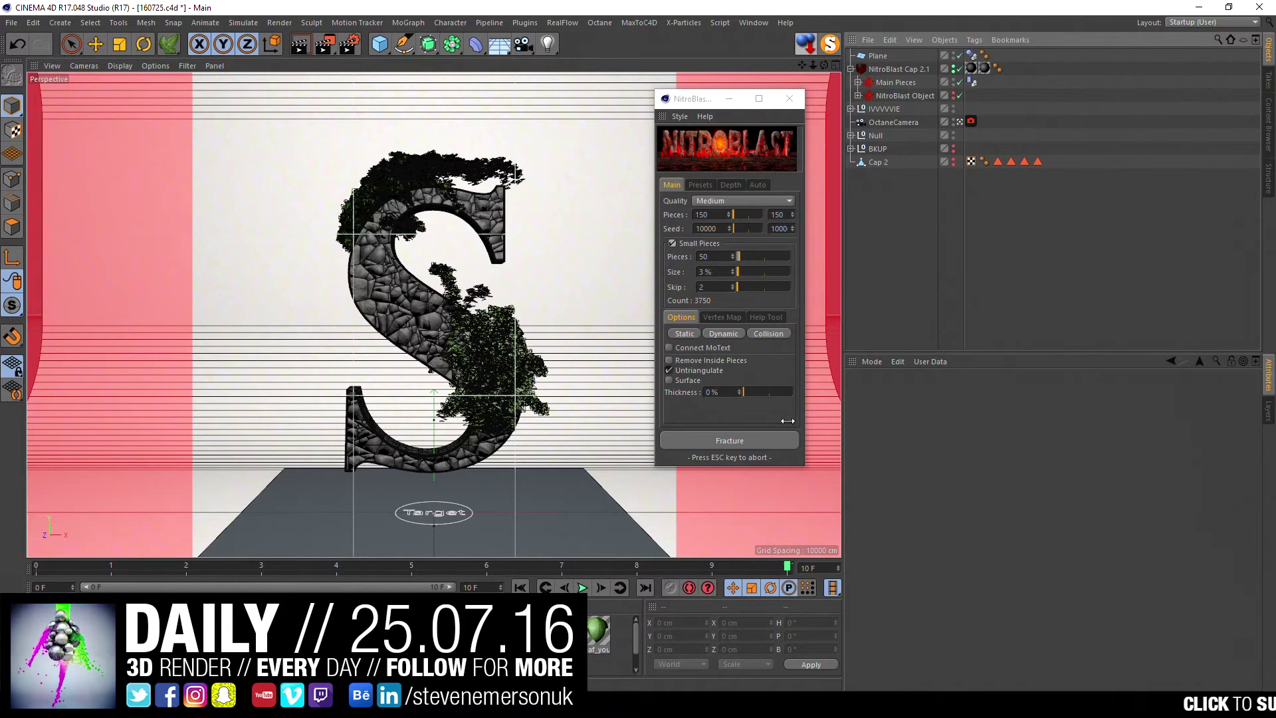
# - Set the animation end frame to 30 F and extend the preview range to 30
pyautogui.click(459, 587)
pyautogui.write('30')
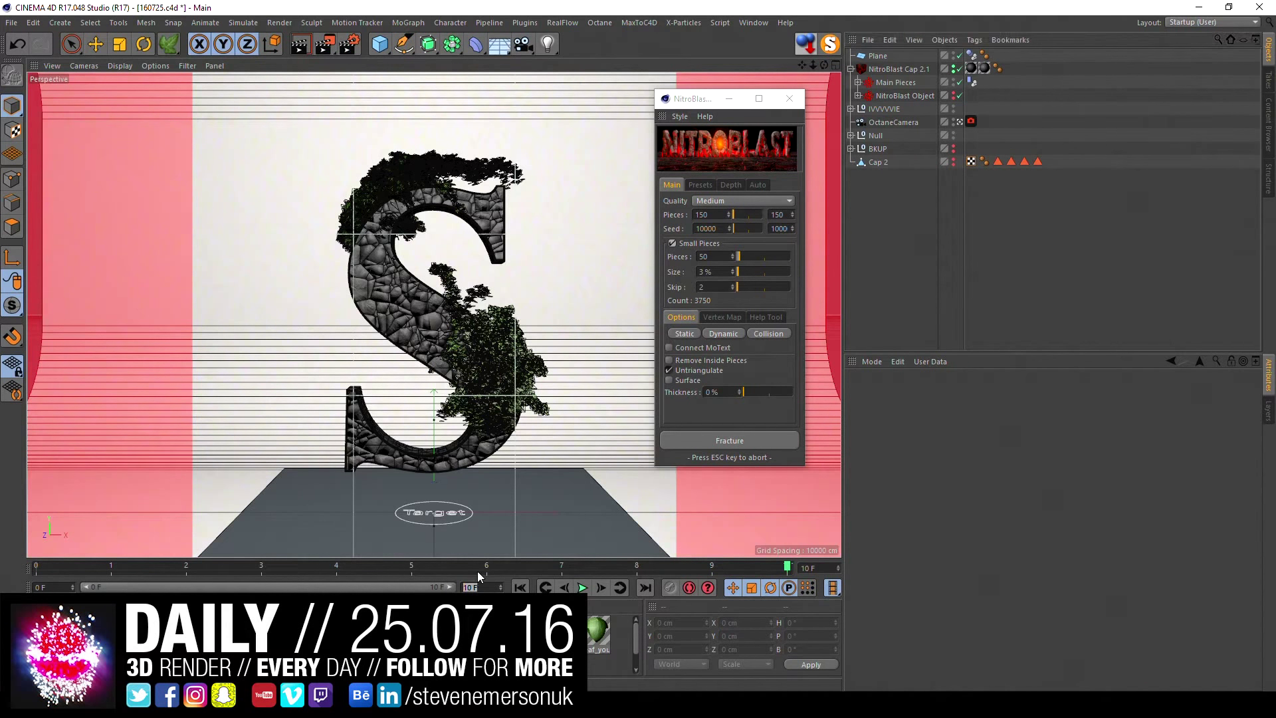
pyautogui.press('Return')
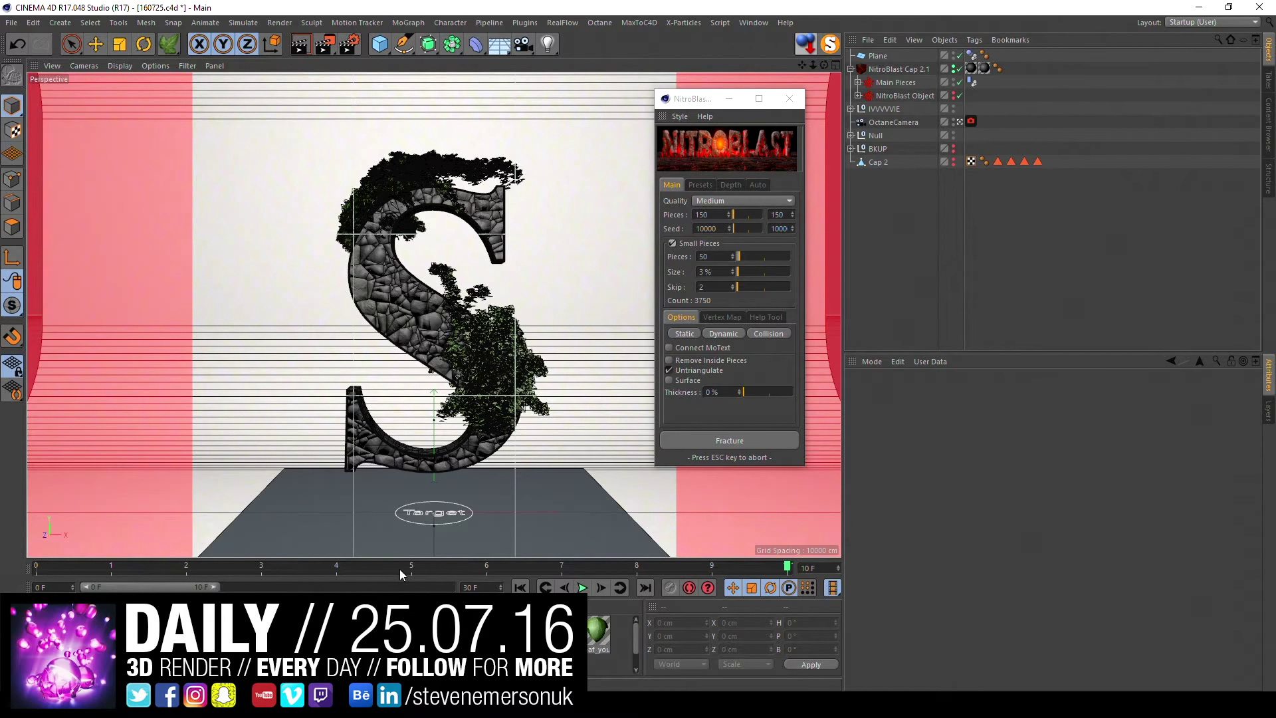
pyautogui.moveTo(214, 587); pyautogui.dragTo(454, 587)
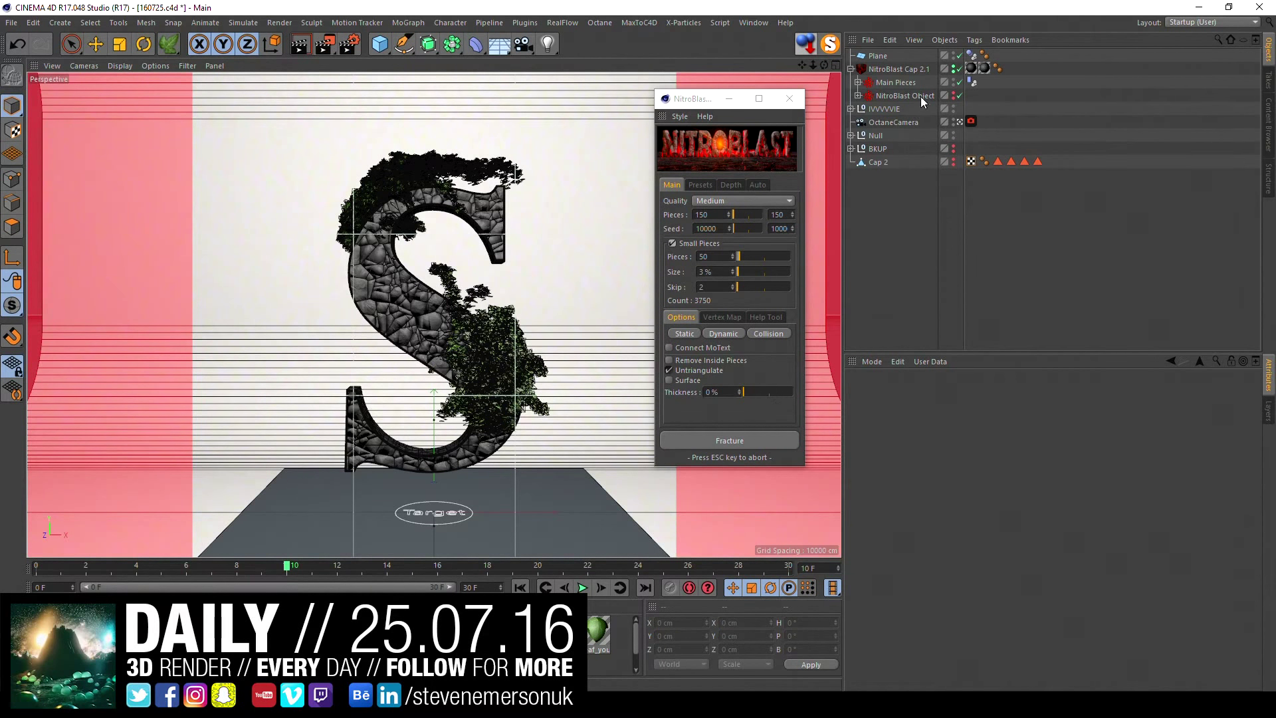
# - Clear all Main Pieces dynamics caches, save, and bake all again
pyautogui.click(972, 81)
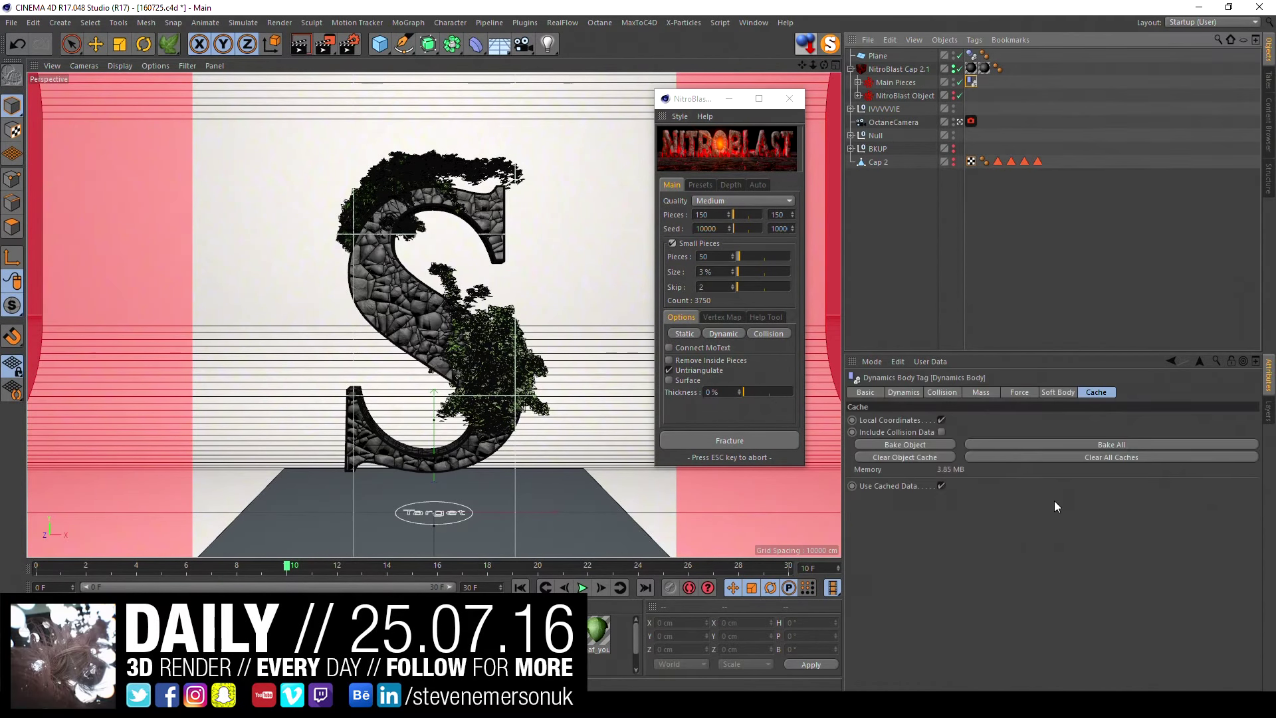
pyautogui.click(1070, 458)
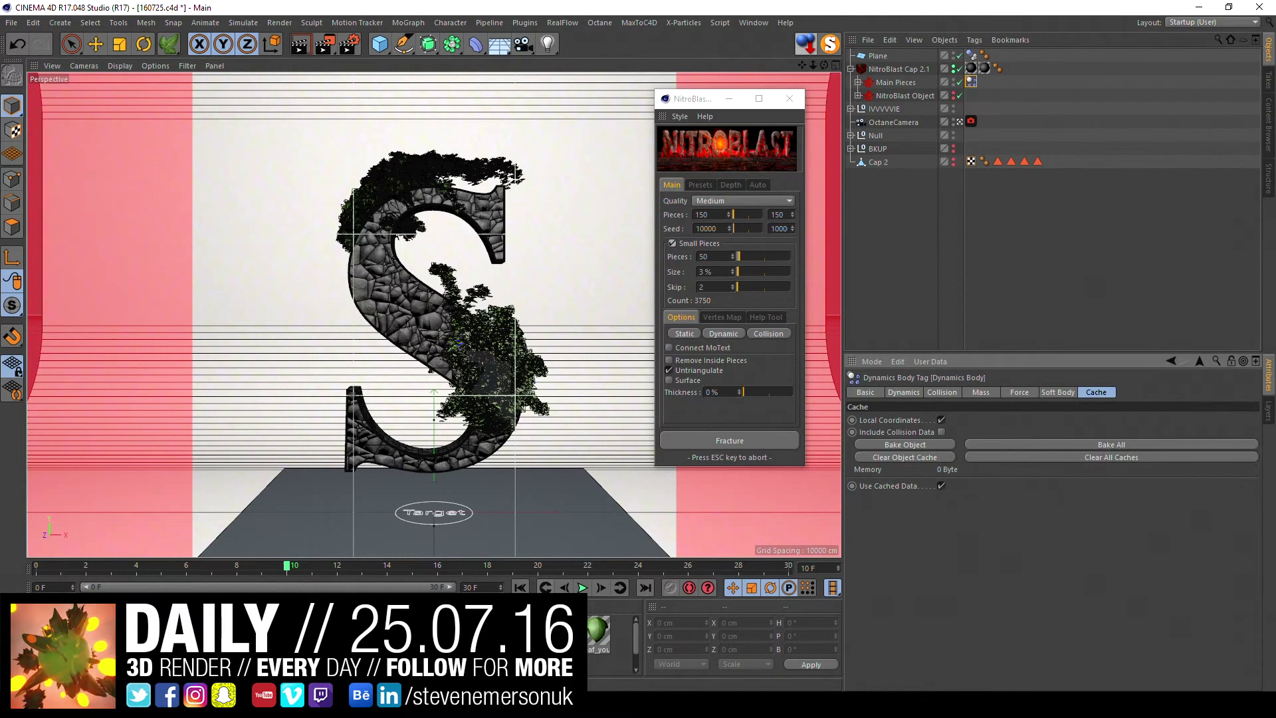
pyautogui.click(521, 587)
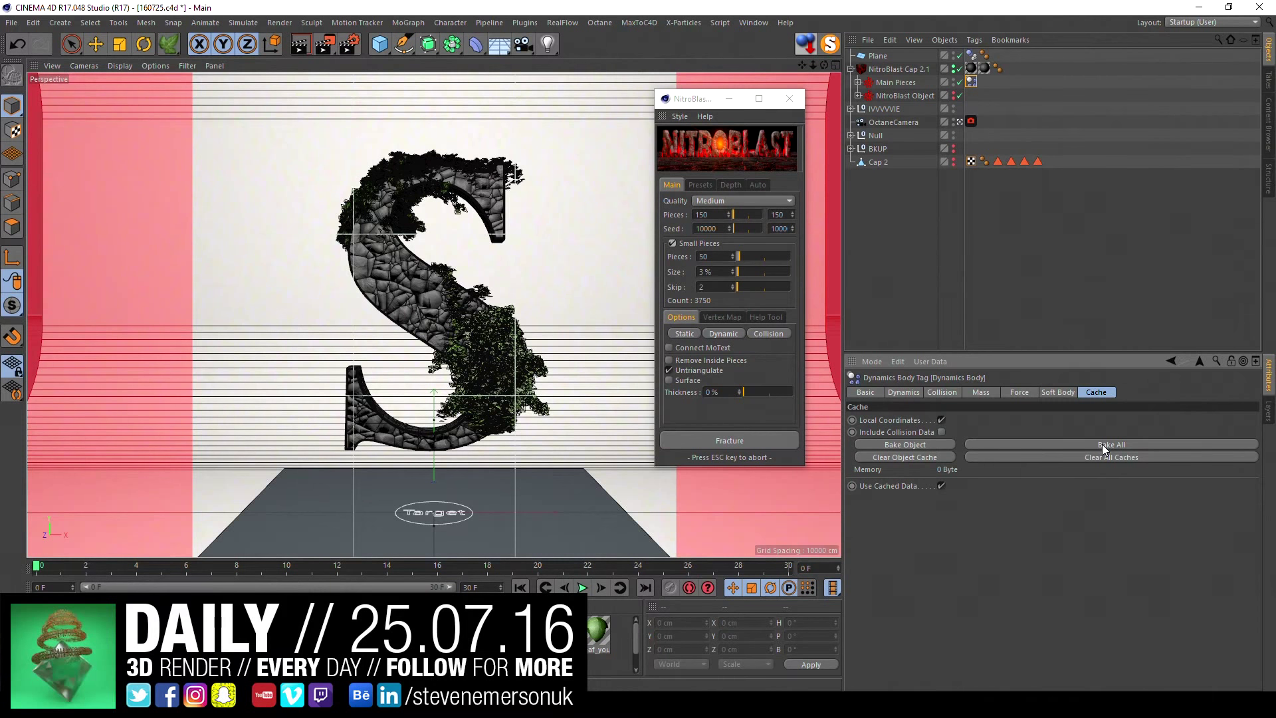
pyautogui.hotkey('ctrl', 's')
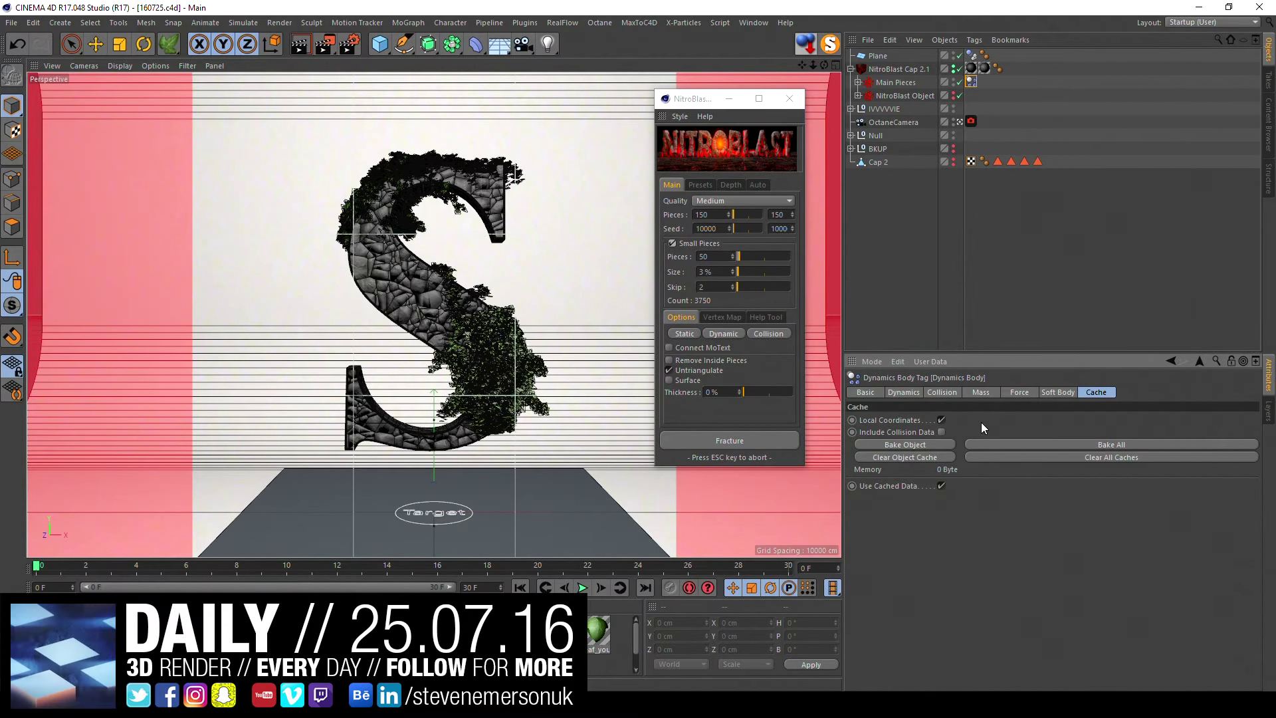
pyautogui.click(1013, 445)
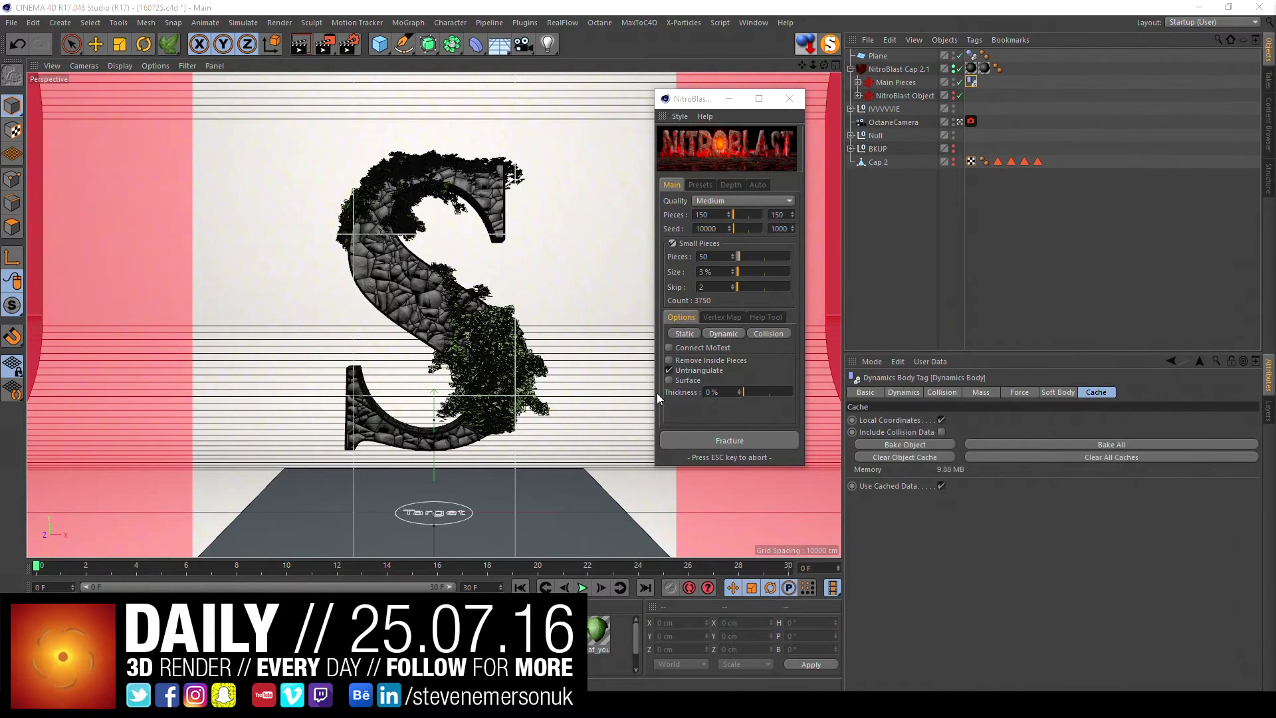
pyautogui.click(633, 562)
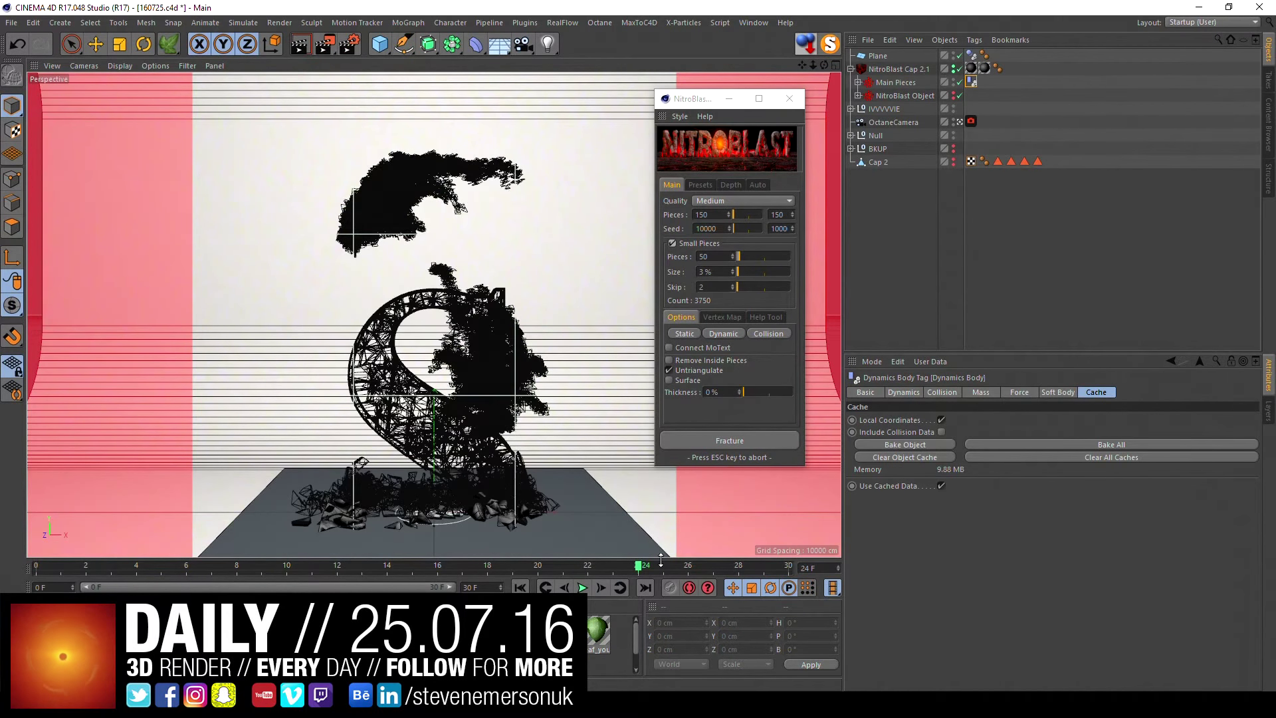
pyautogui.click(487, 565)
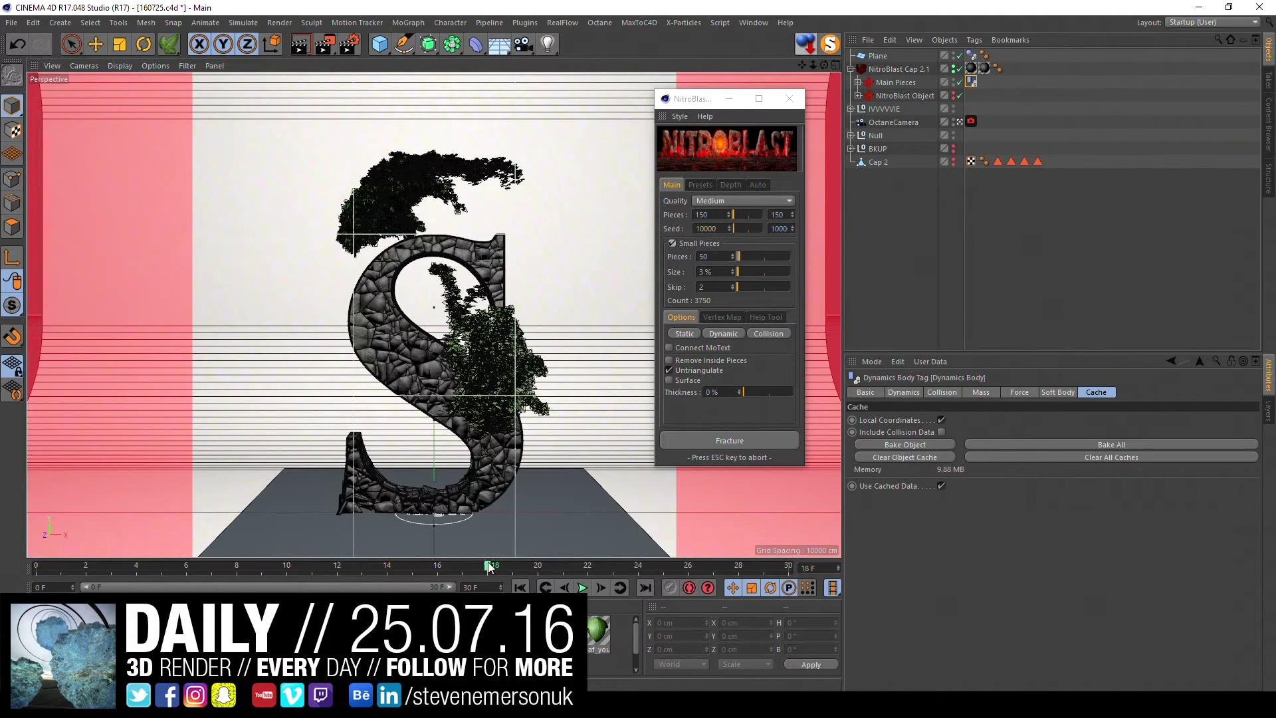
pyautogui.click(539, 567)
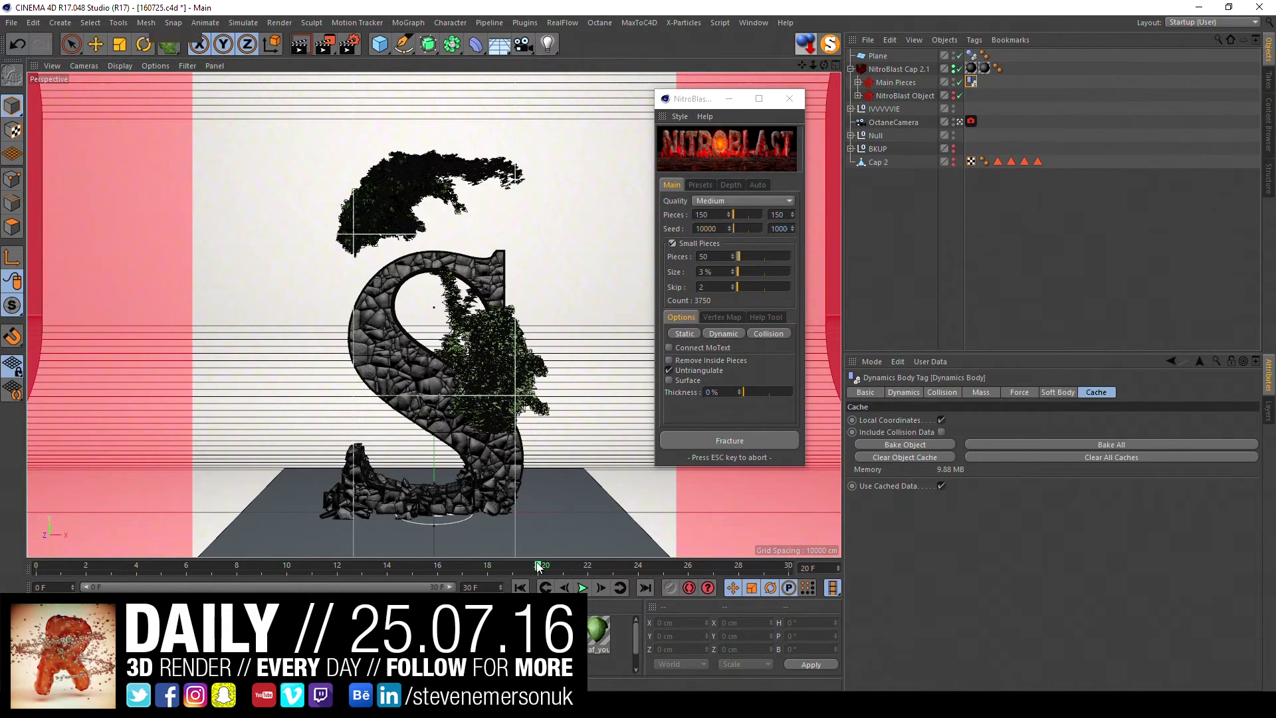
pyautogui.click(521, 588)
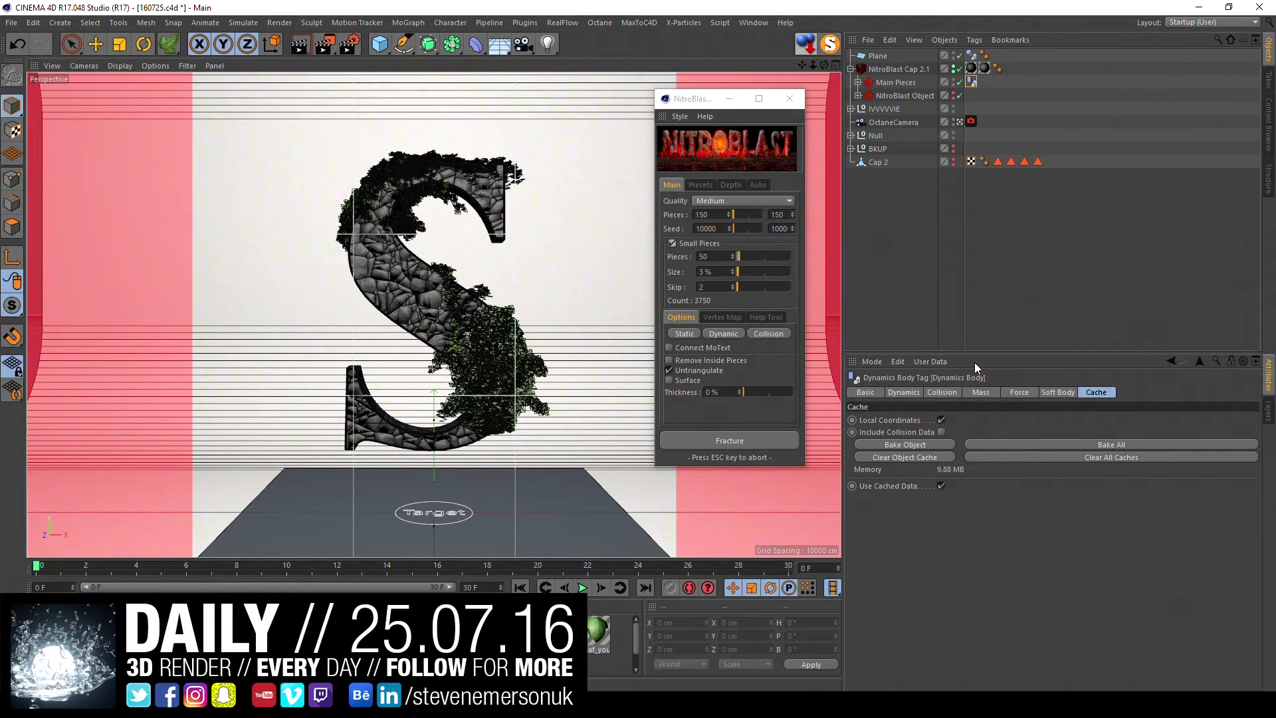
# - Clear the baked caches and group NitroBlast Cap 2.1 under a new null
pyautogui.click(1035, 455)
pyautogui.click(920, 264)
pyautogui.click(881, 68)
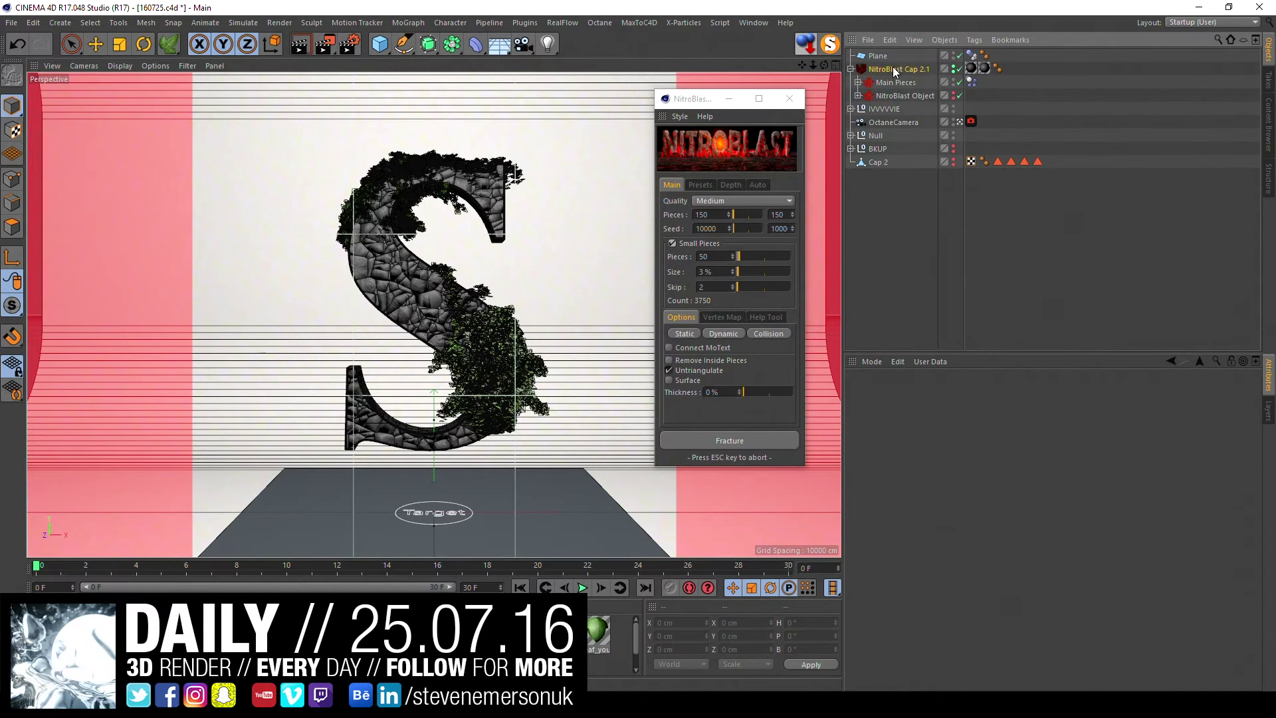
pyautogui.click(911, 285)
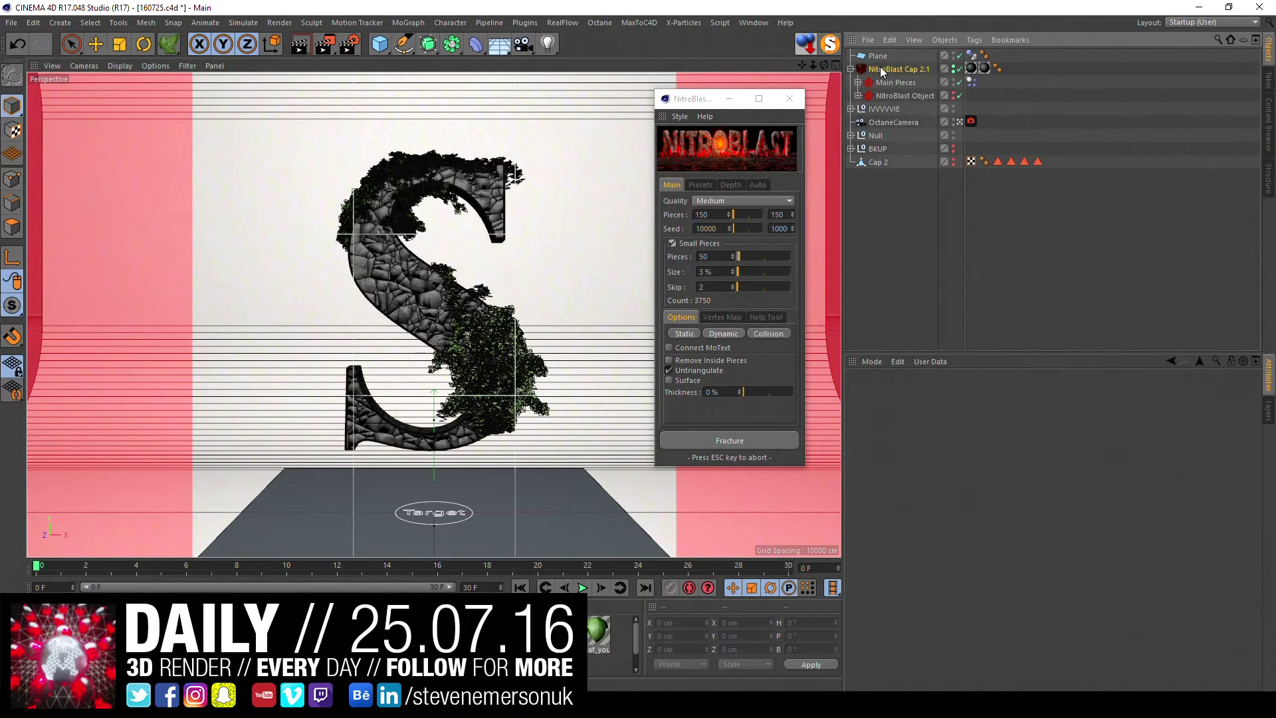
pyautogui.click(879, 69)
pyautogui.hotkey('alt', 'g')
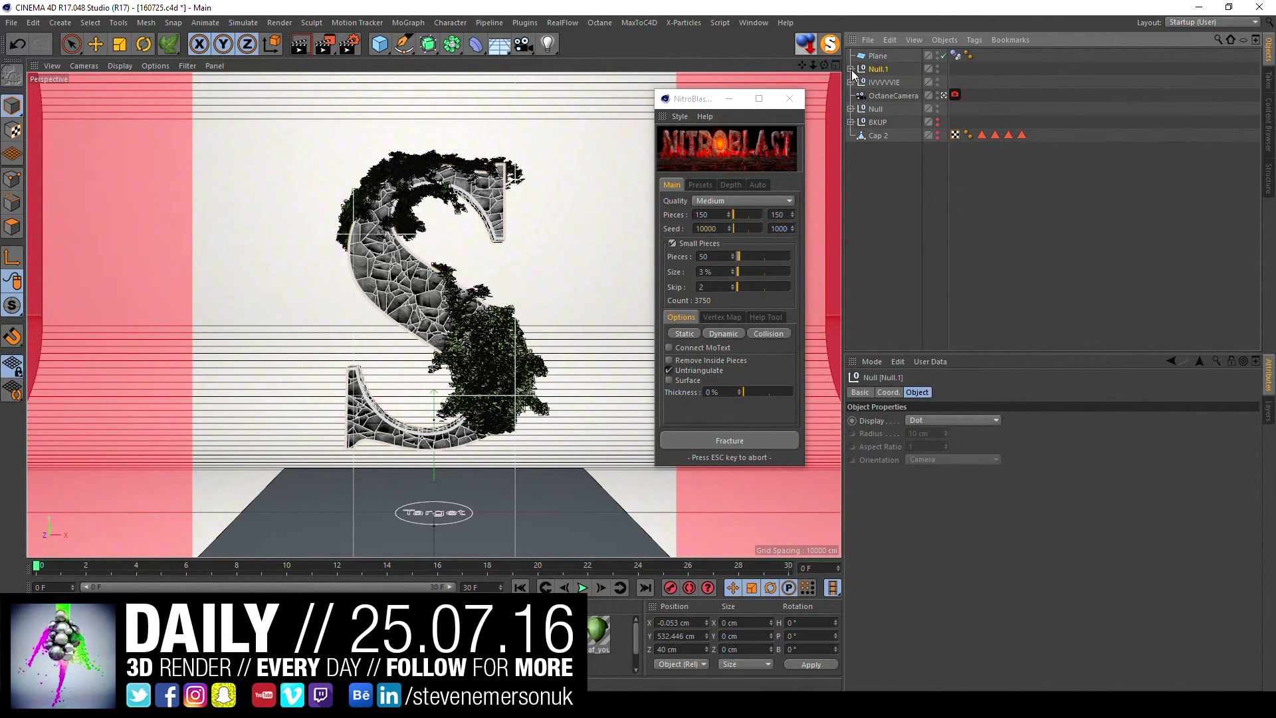
# - Try a 10° heading on the null, then reset the heading to 0°
pyautogui.click(895, 393)
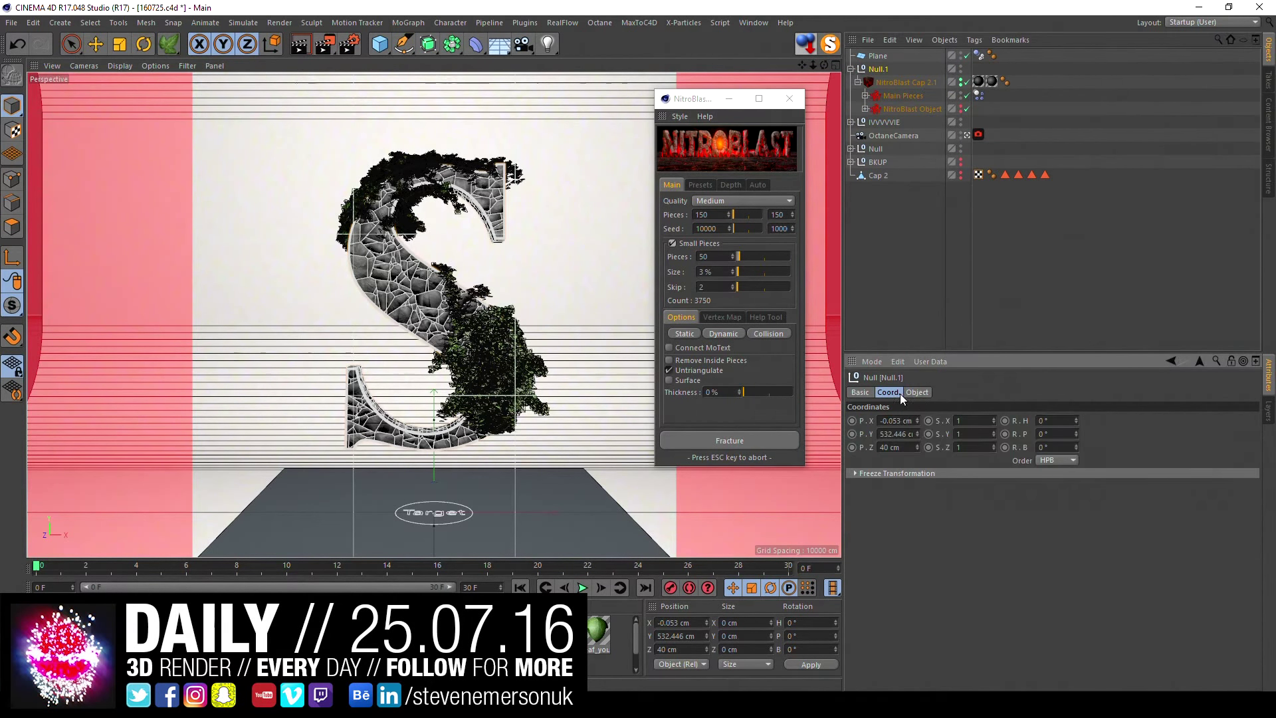
pyautogui.click(1076, 423)
pyautogui.write('10')
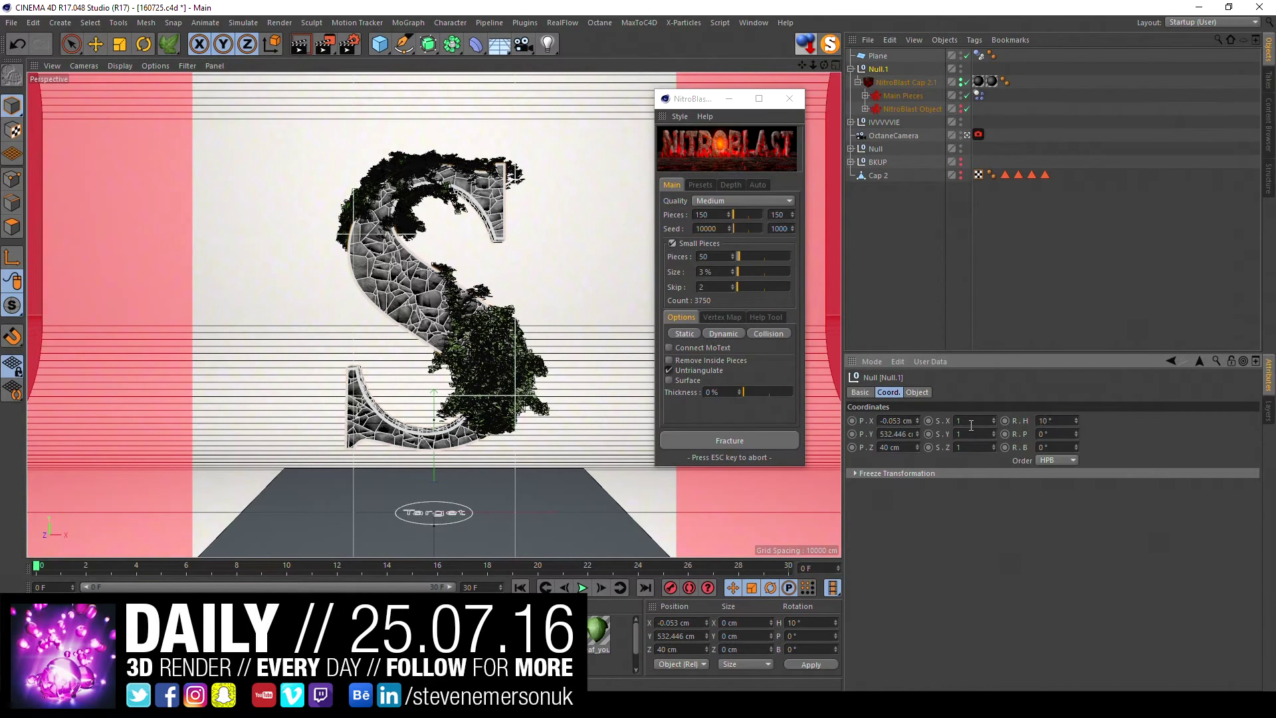
pyautogui.press('Return')
pyautogui.press('Return')
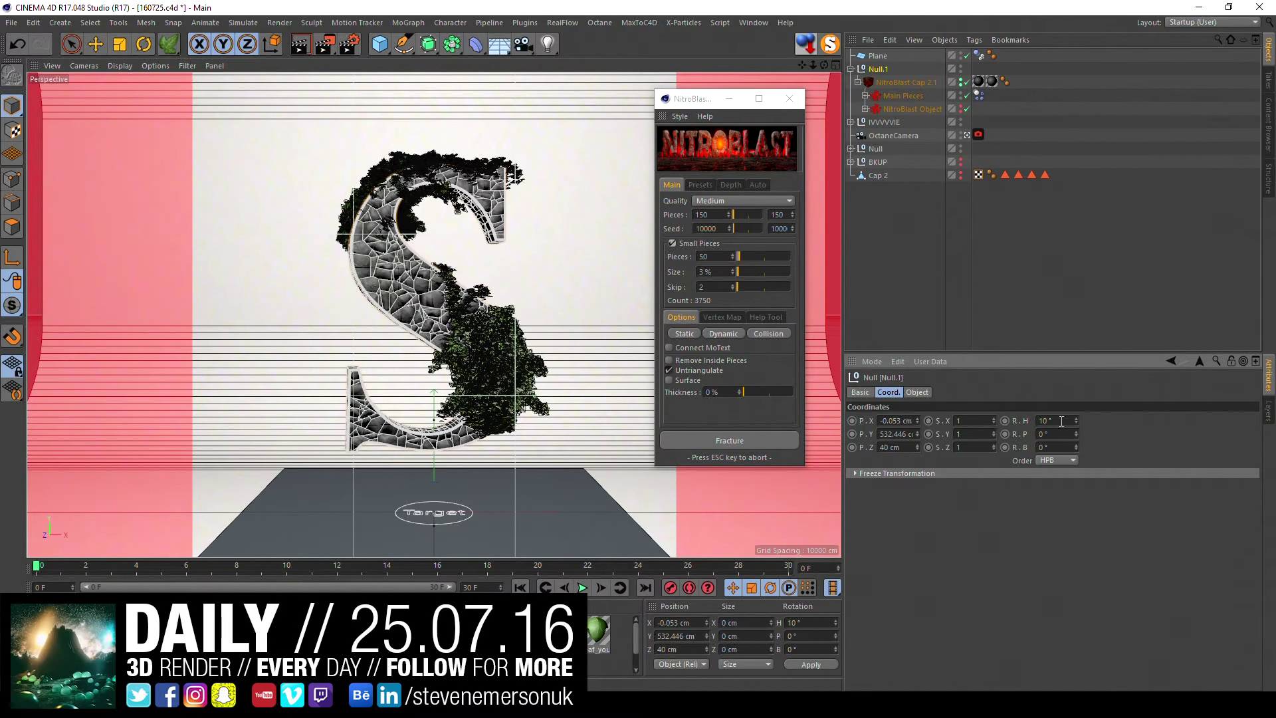
pyautogui.click(1062, 422)
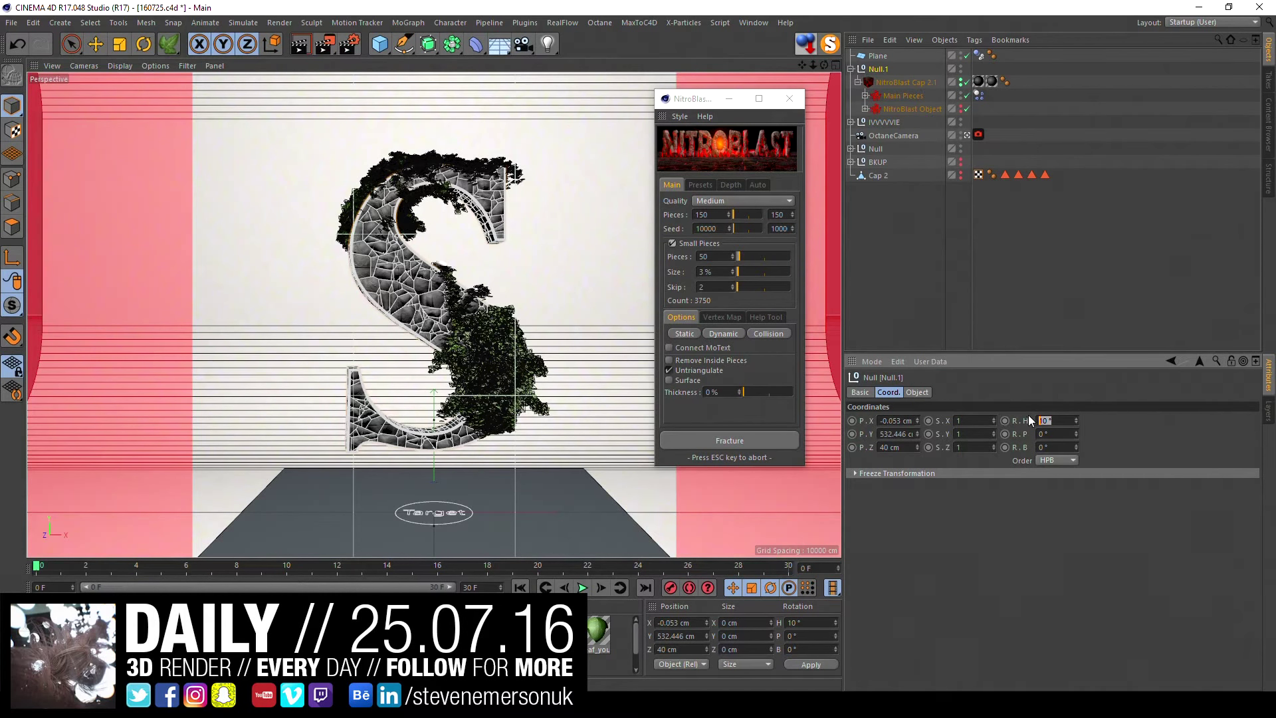
pyautogui.write('0')
pyautogui.press('Return')
# - Set the null's bank rotation to -20° after trying 30°
pyautogui.click(1047, 448)
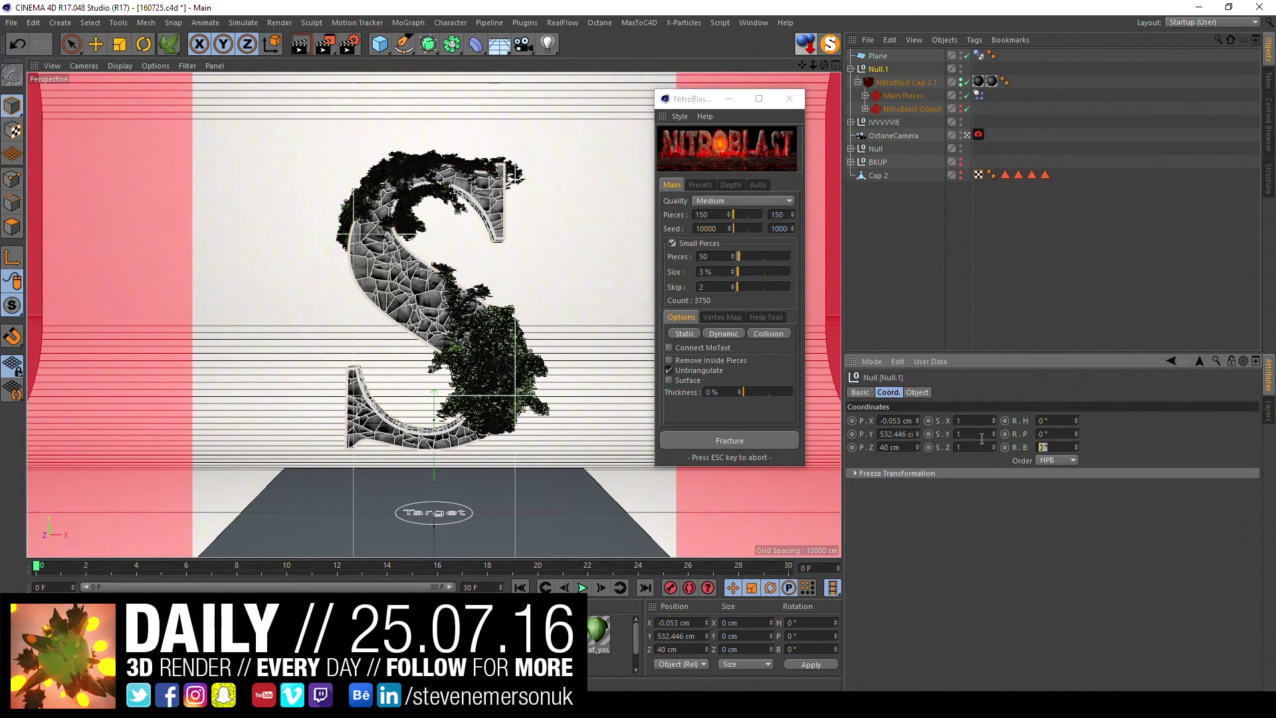
pyautogui.write('30')
pyautogui.press('Return')
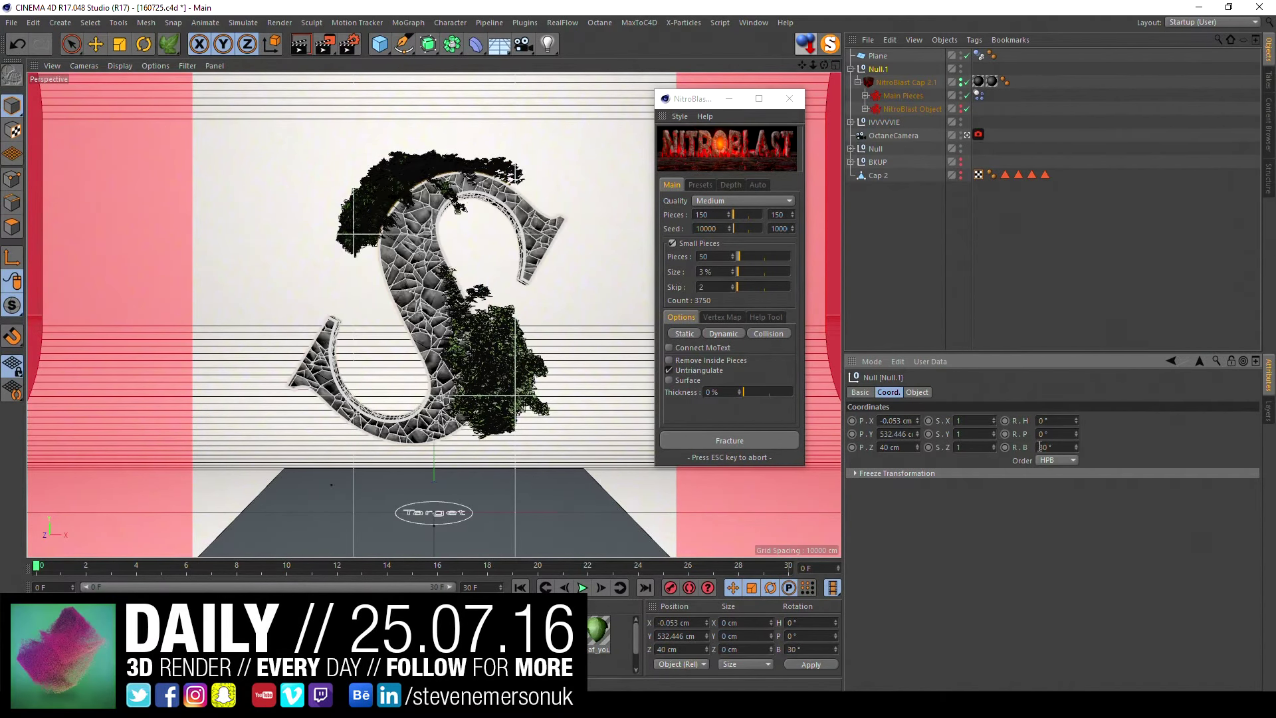
pyautogui.click(1047, 447)
pyautogui.press('BackSpace')
pyautogui.write('-20')
pyautogui.press('Return')
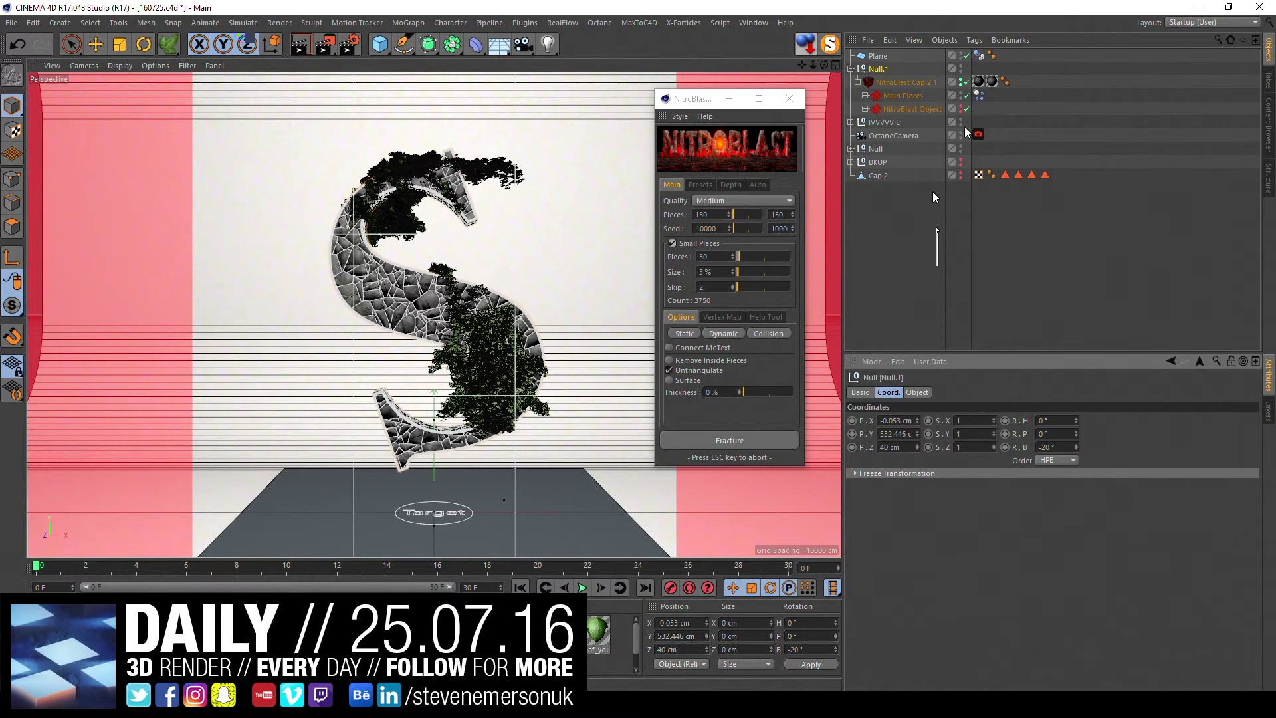
pyautogui.click(979, 95)
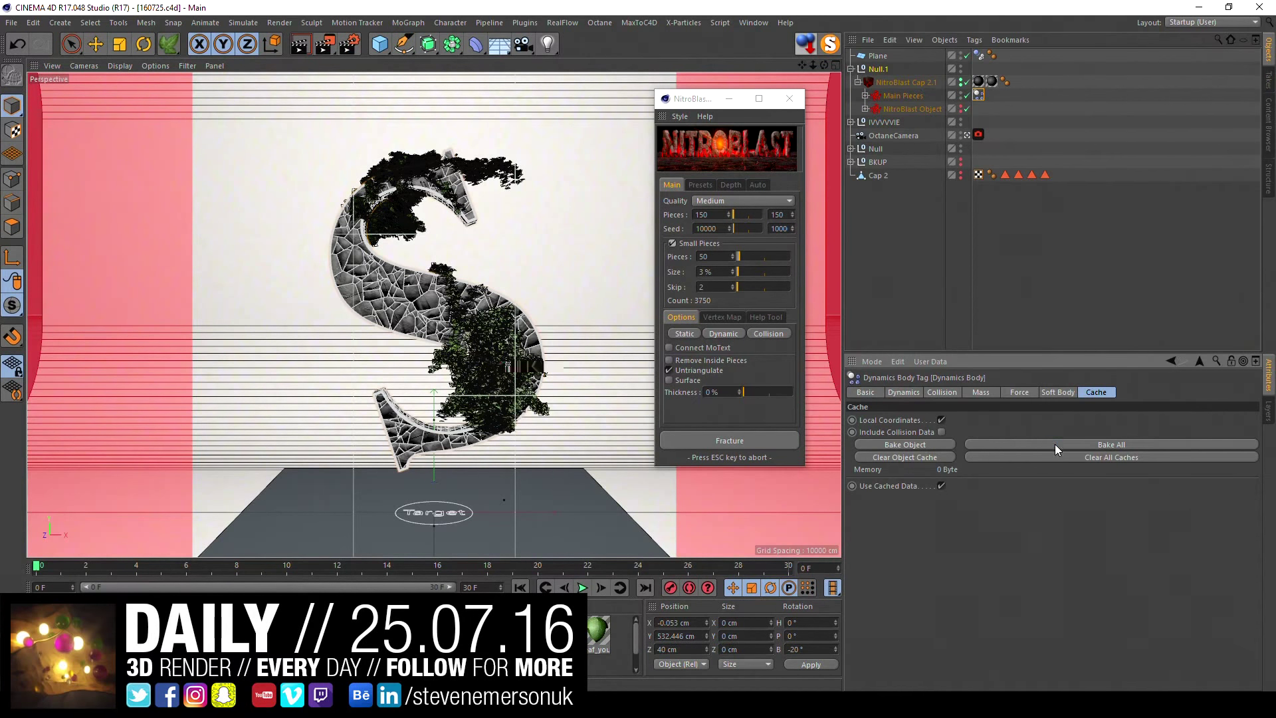
# - Bake all dynamics for the tilted fractured S into a 9.88 MB cache
pyautogui.click(1055, 444)
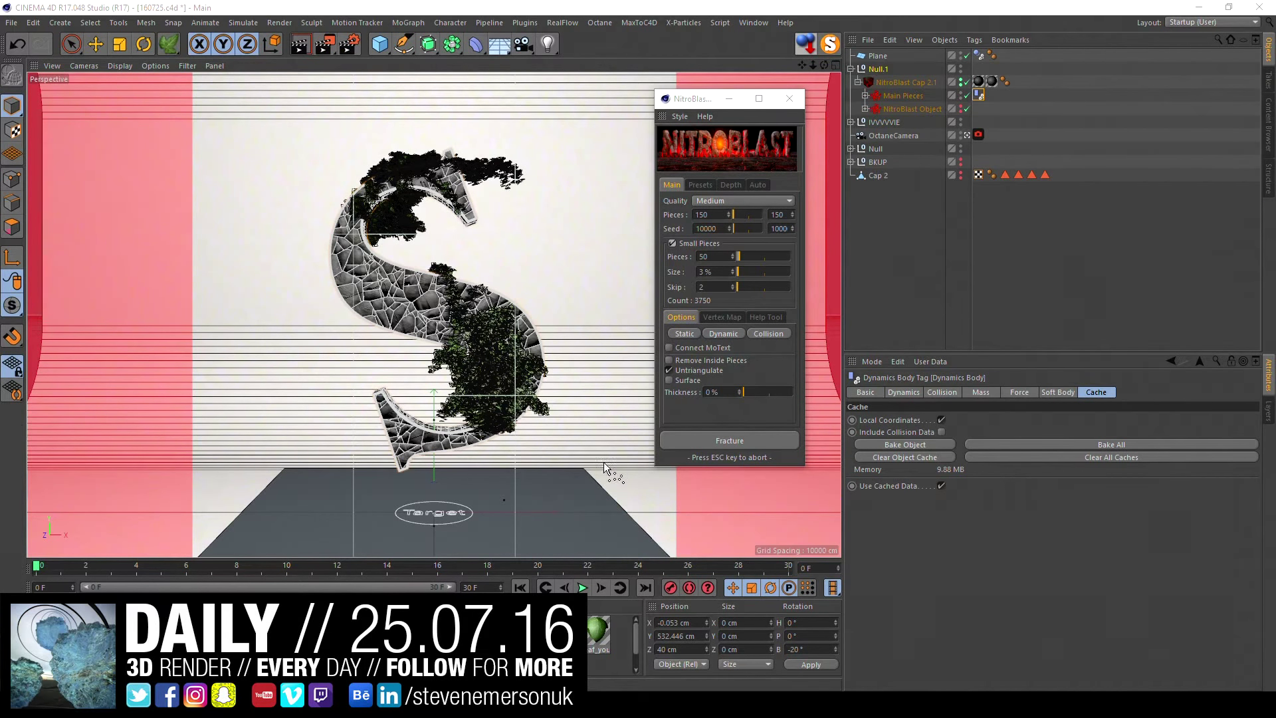
# - Set Null.1's bank rotation to 0° so the S stands upright
pyautogui.click(877, 68)
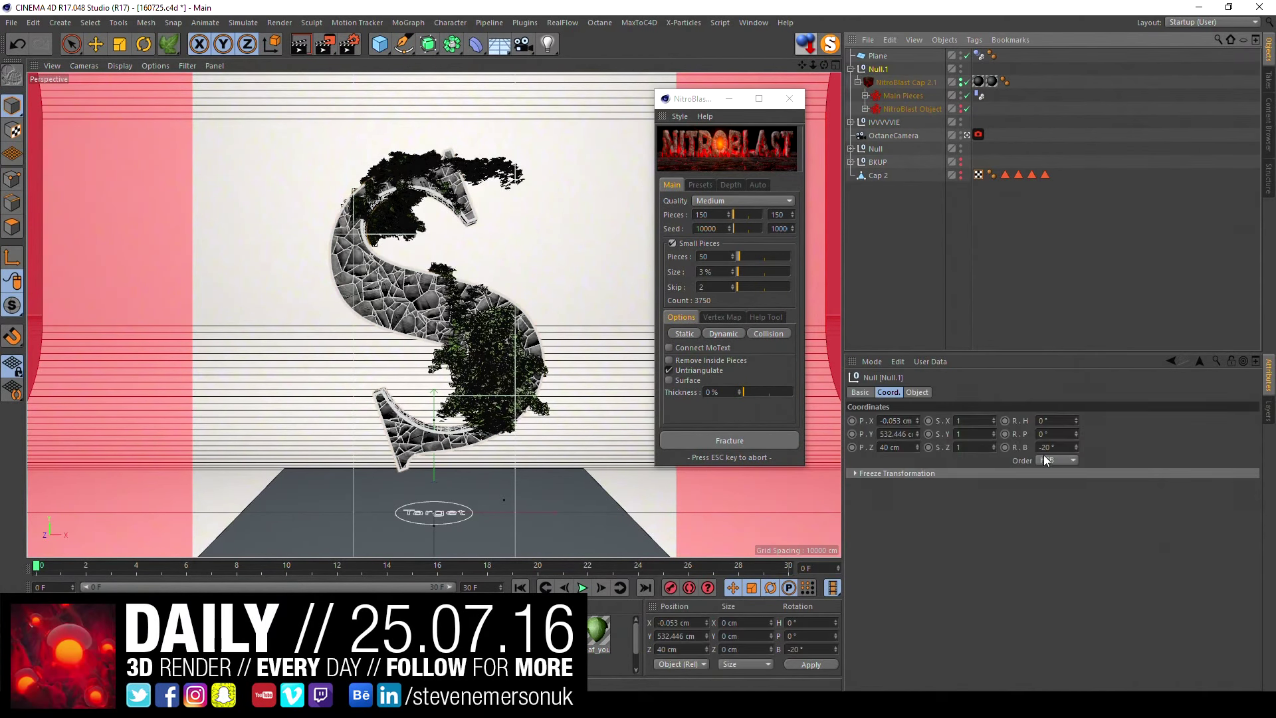
pyautogui.doubleClick(1056, 447)
pyautogui.write('0')
pyautogui.press('Return')
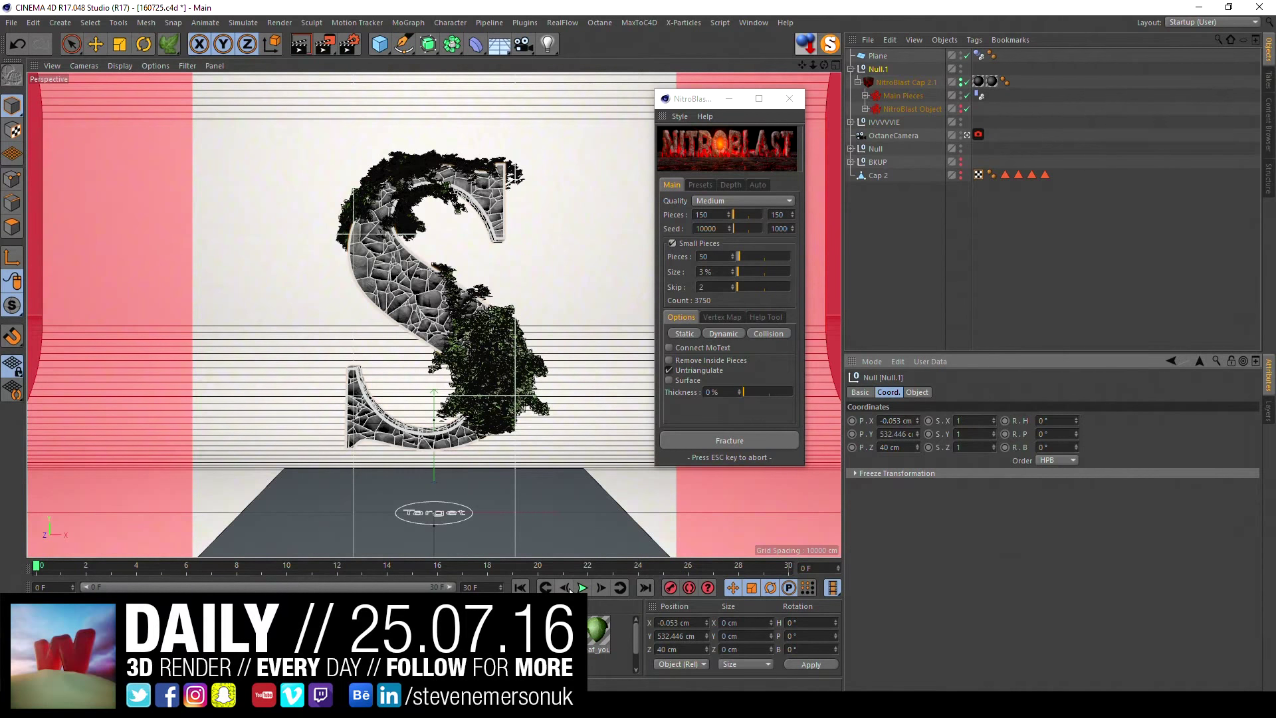
# - Scrub to frames 22, 20, 19, 16, 7 and 10 to inspect the fracture
pyautogui.click(599, 564)
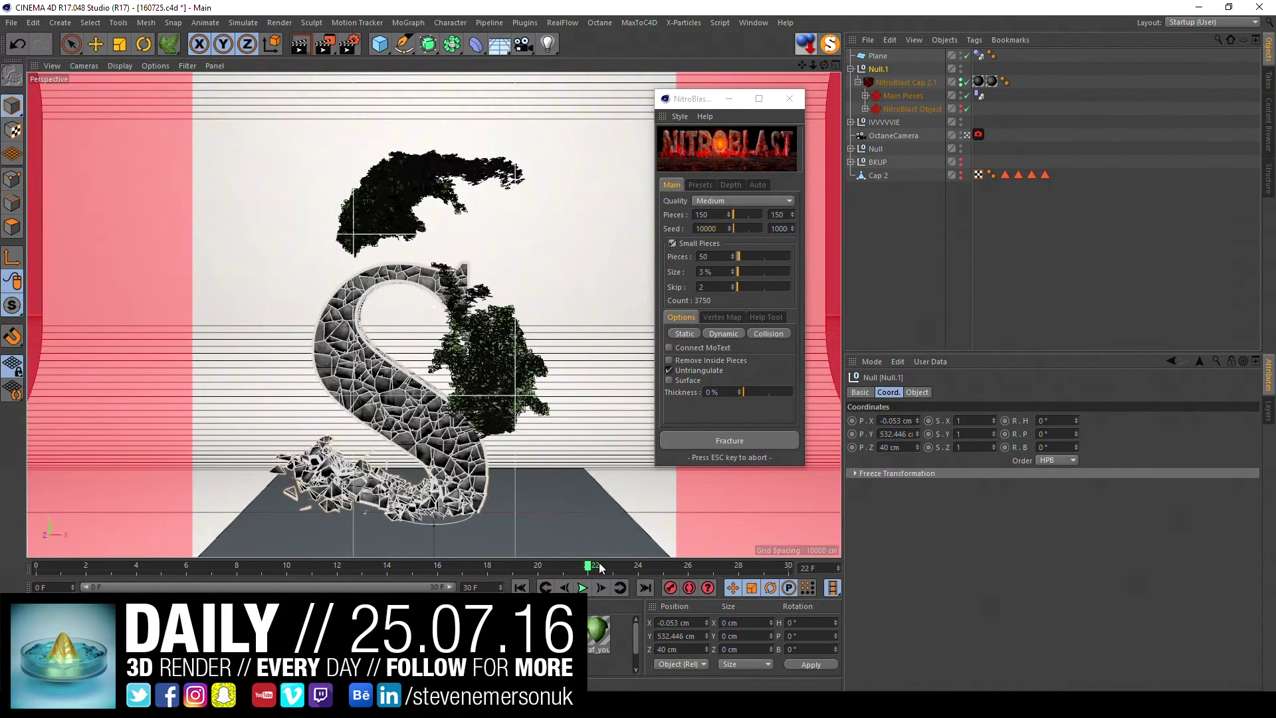
pyautogui.click(527, 565)
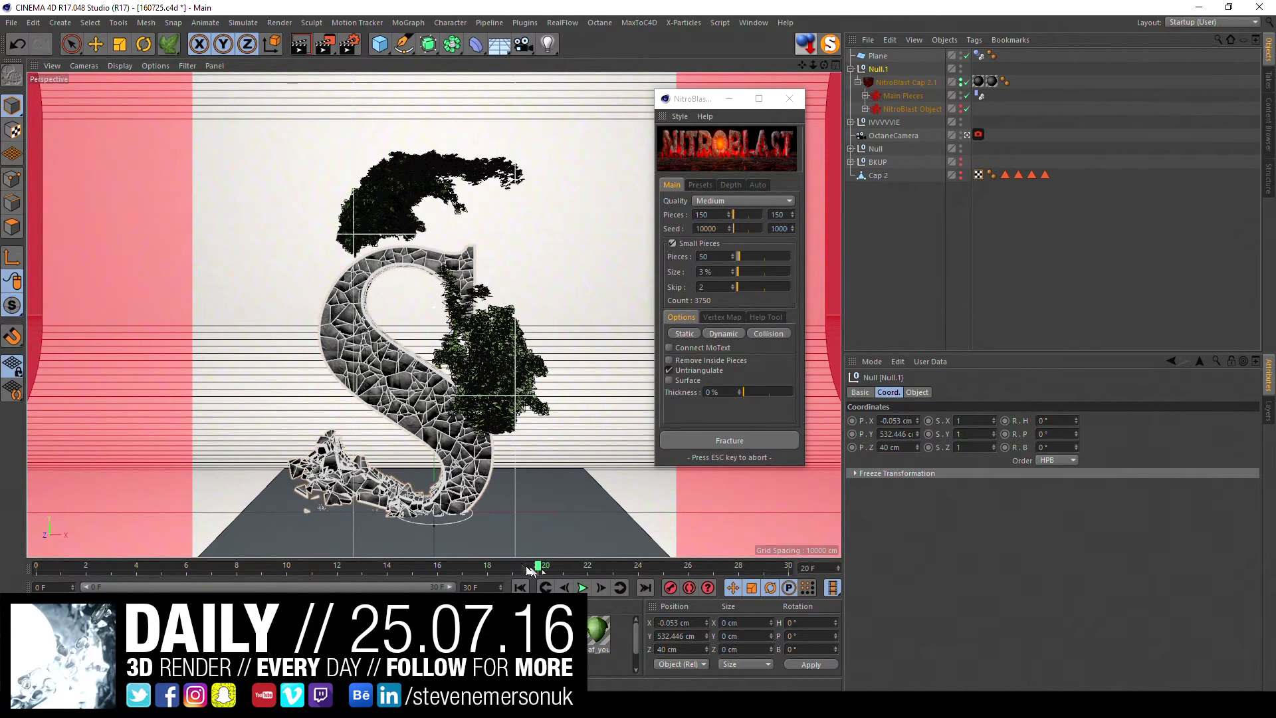
pyautogui.click(502, 565)
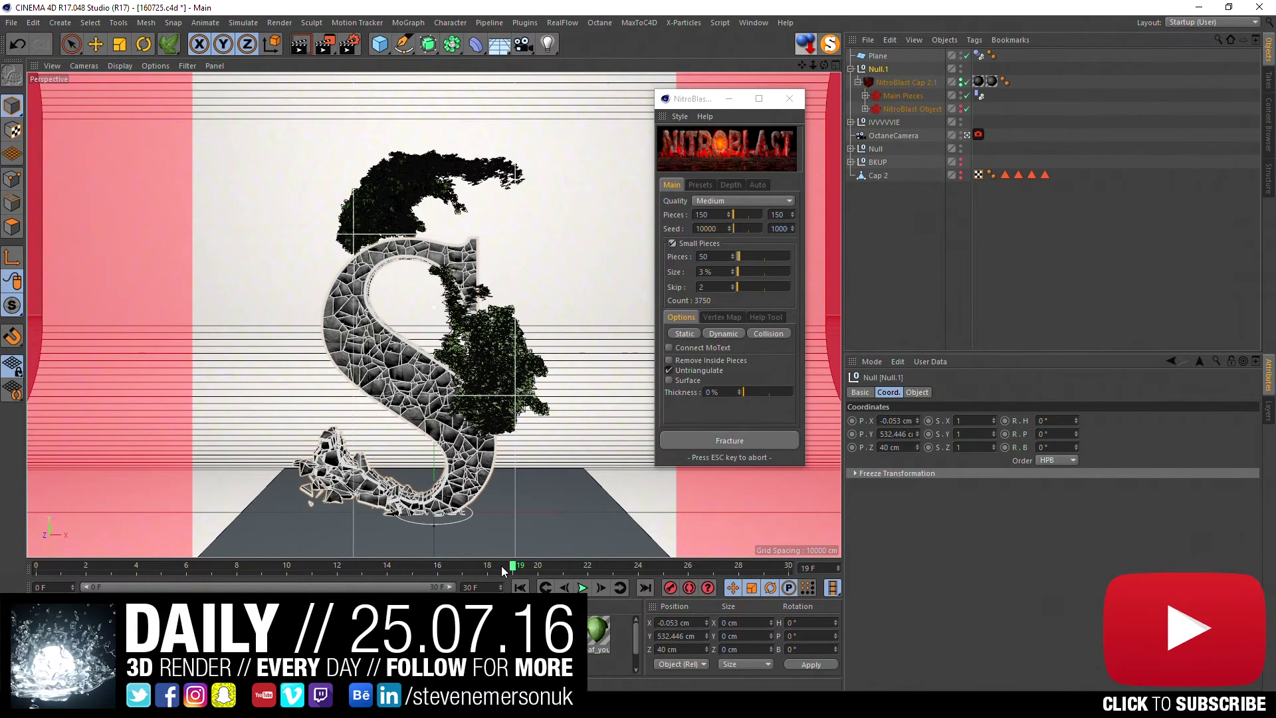
pyautogui.click(431, 566)
pyautogui.click(213, 566)
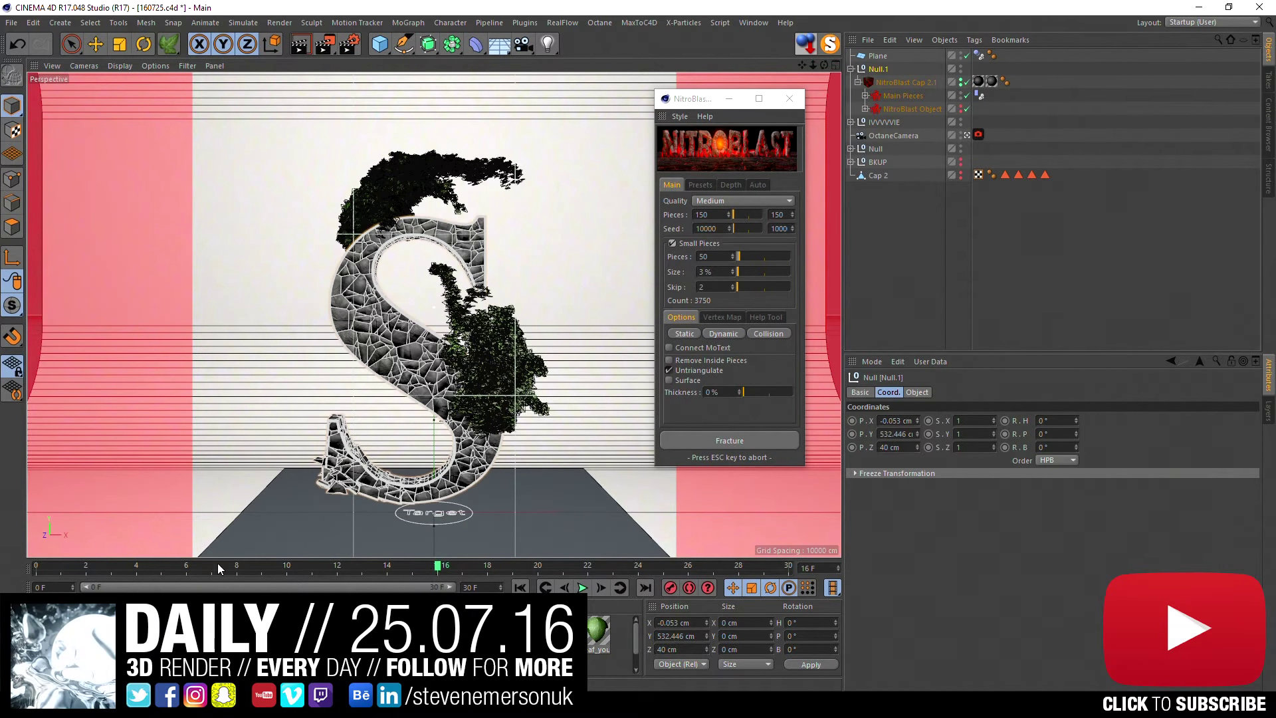
pyautogui.click(286, 566)
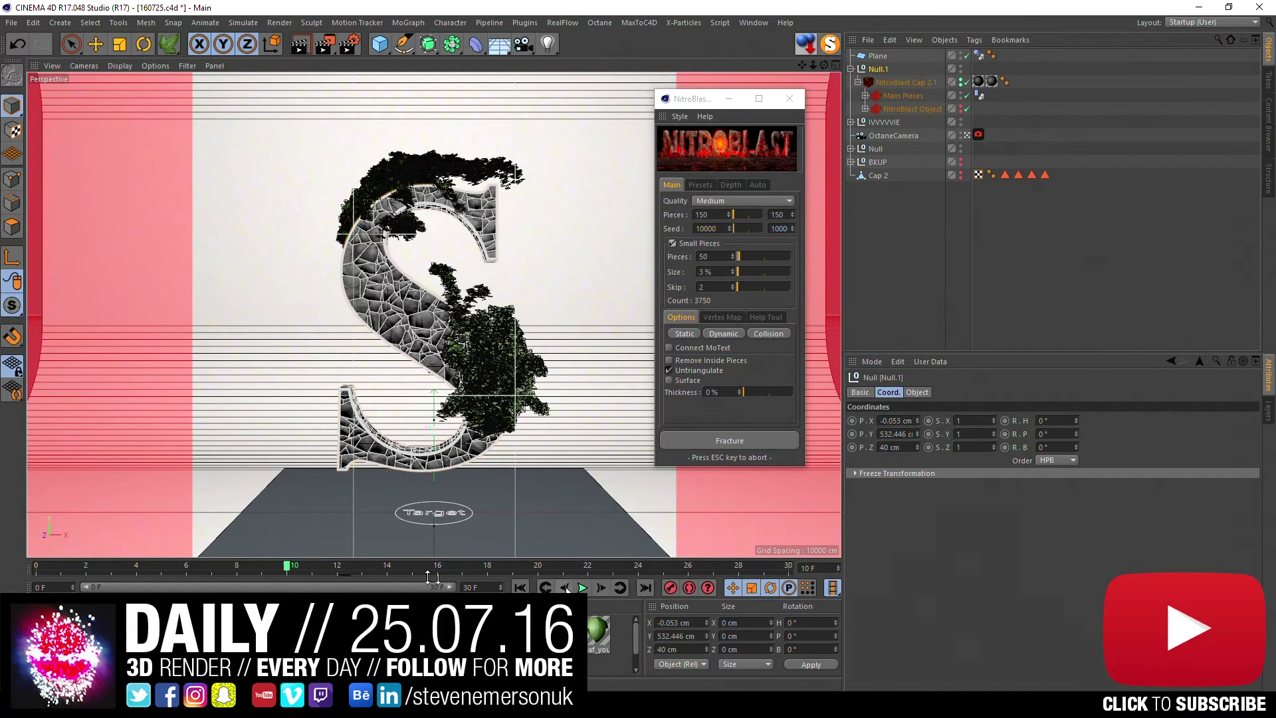
# - Step frame by frame up to frame 18, then return to frame 0
pyautogui.click(601, 588)
pyautogui.click(601, 588)
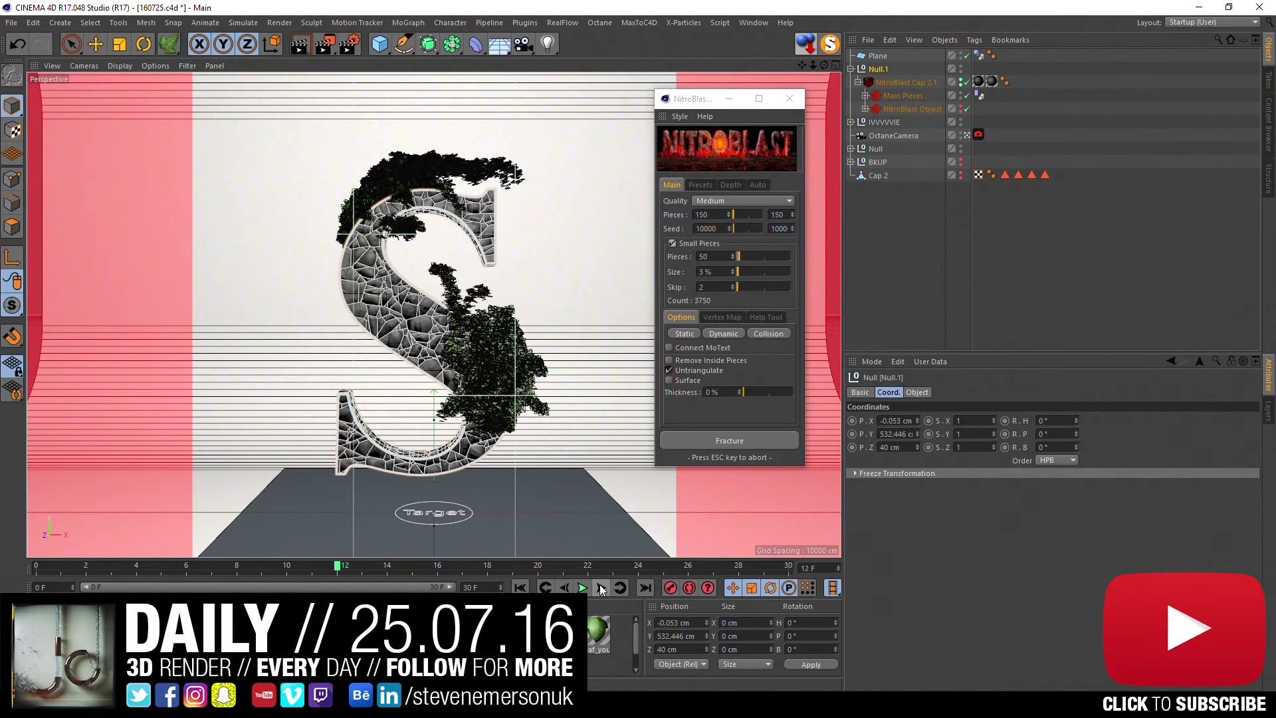
pyautogui.click(601, 588)
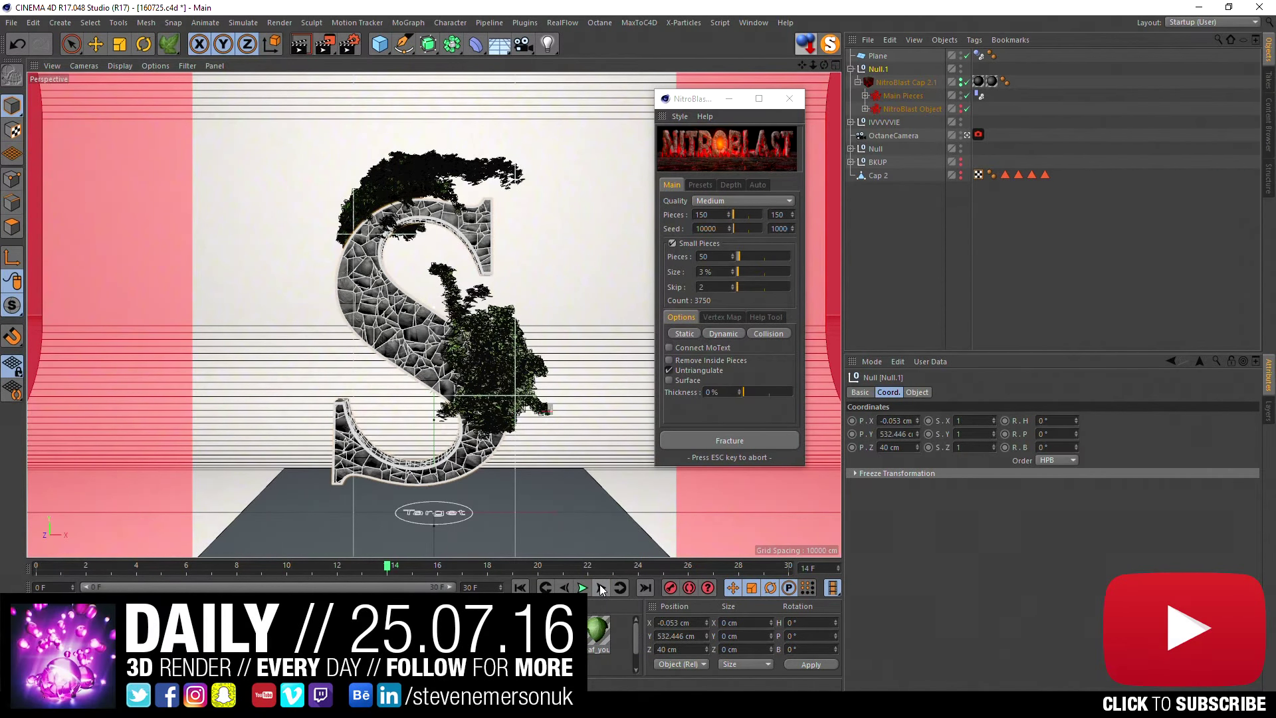
pyautogui.click(601, 587)
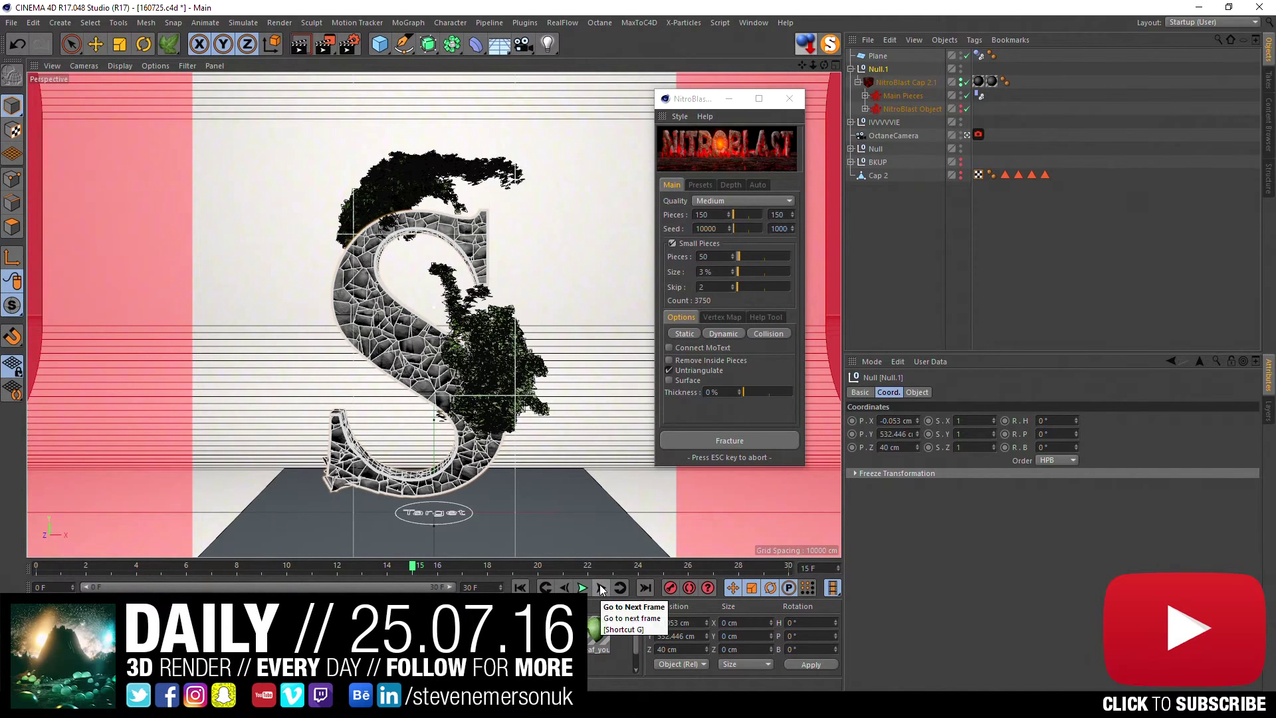
pyautogui.click(601, 588)
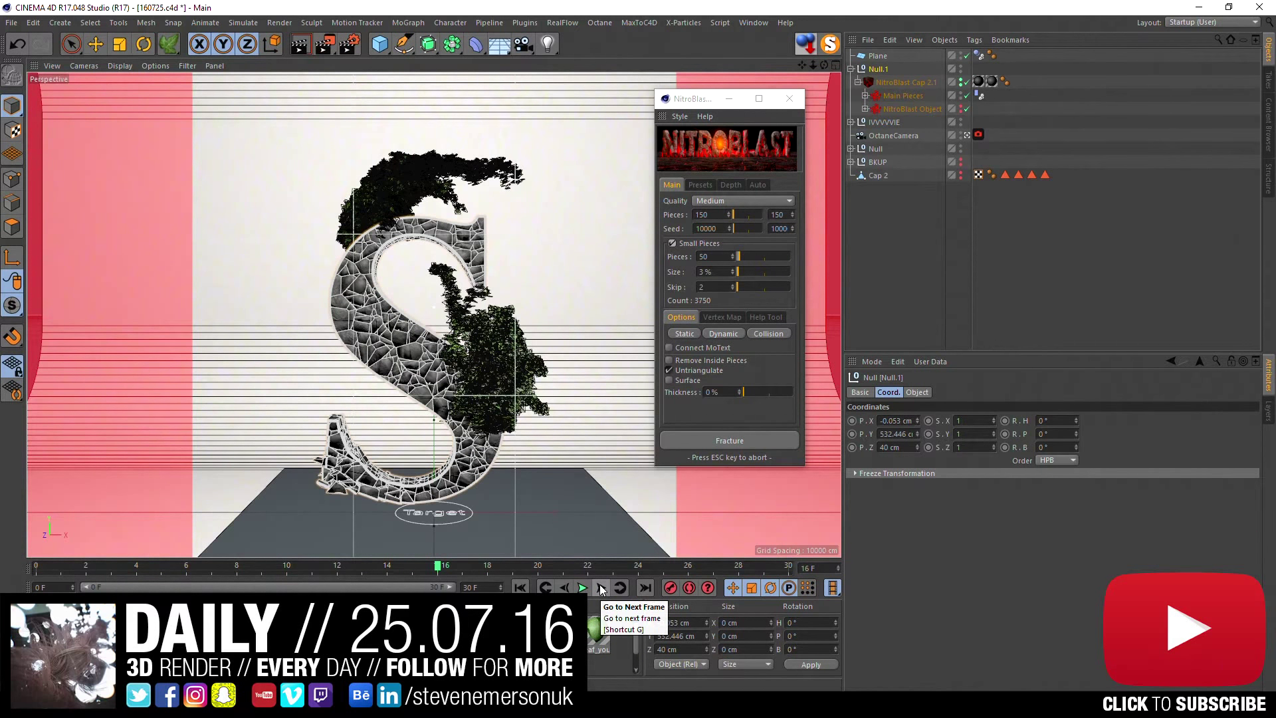
pyautogui.click(601, 588)
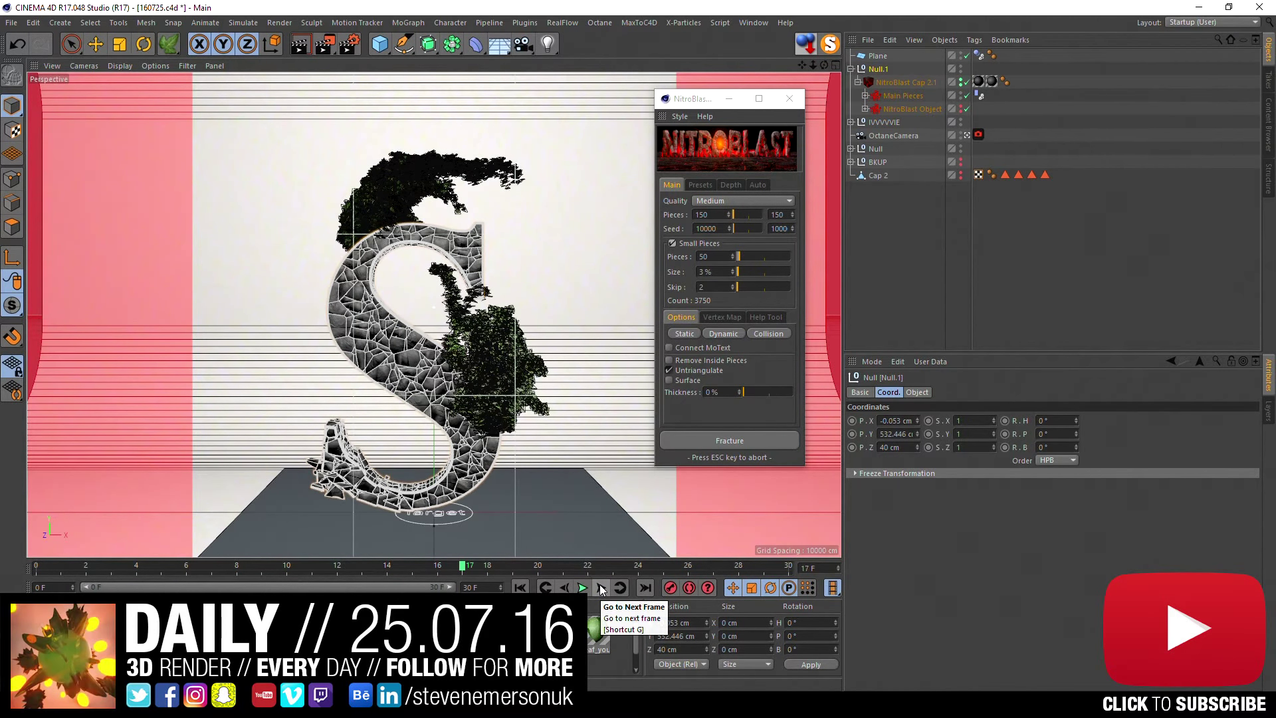
pyautogui.click(601, 587)
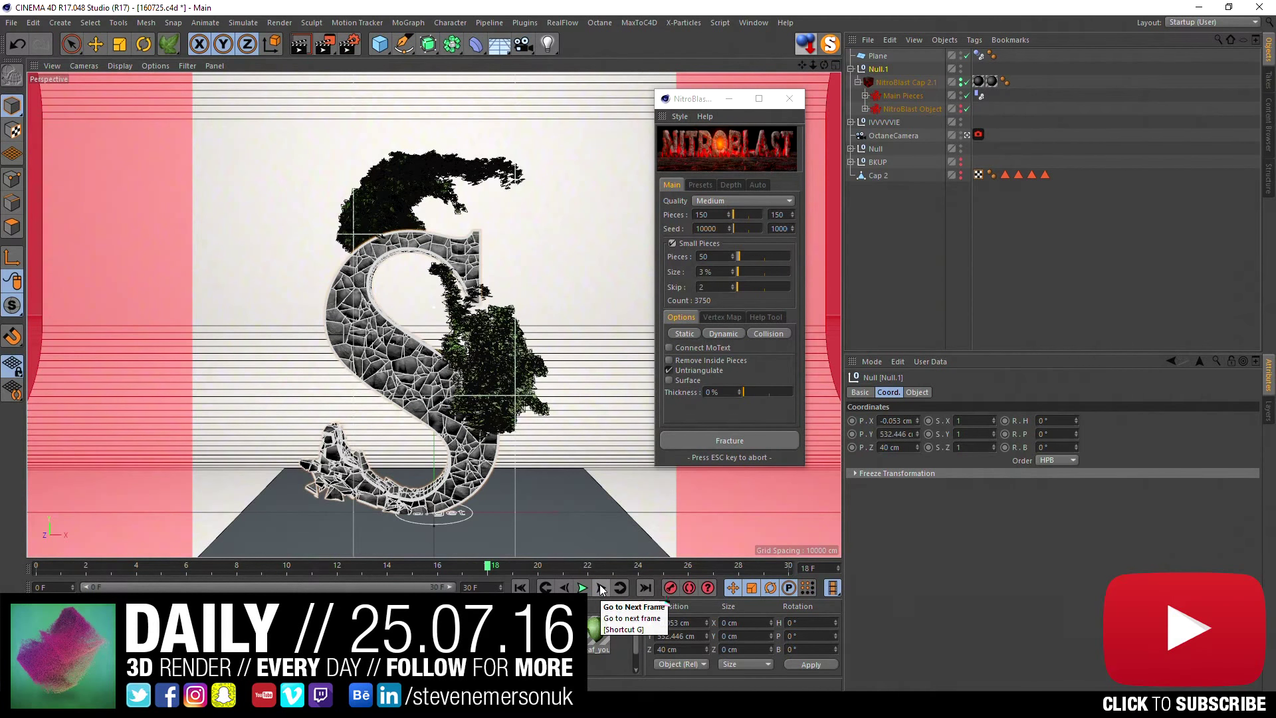
pyautogui.click(521, 588)
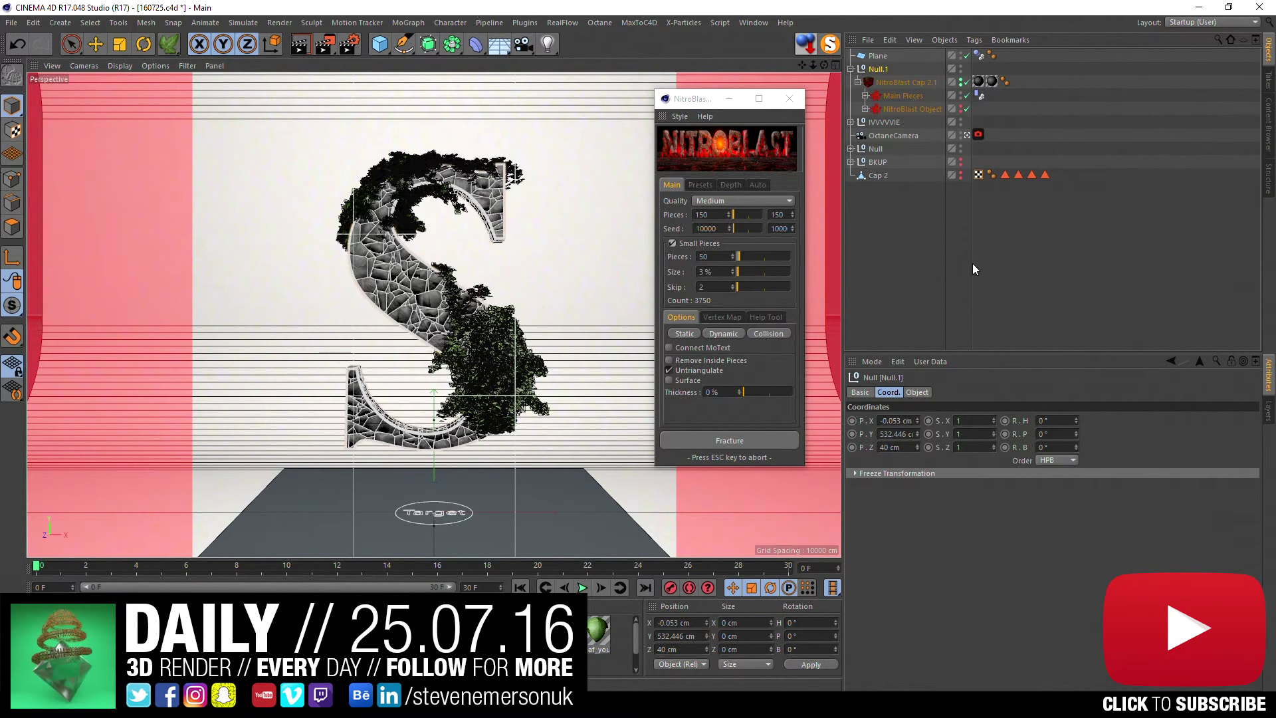
# - Try a -30° bank on Null.1, then clear the value
pyautogui.click(1044, 447)
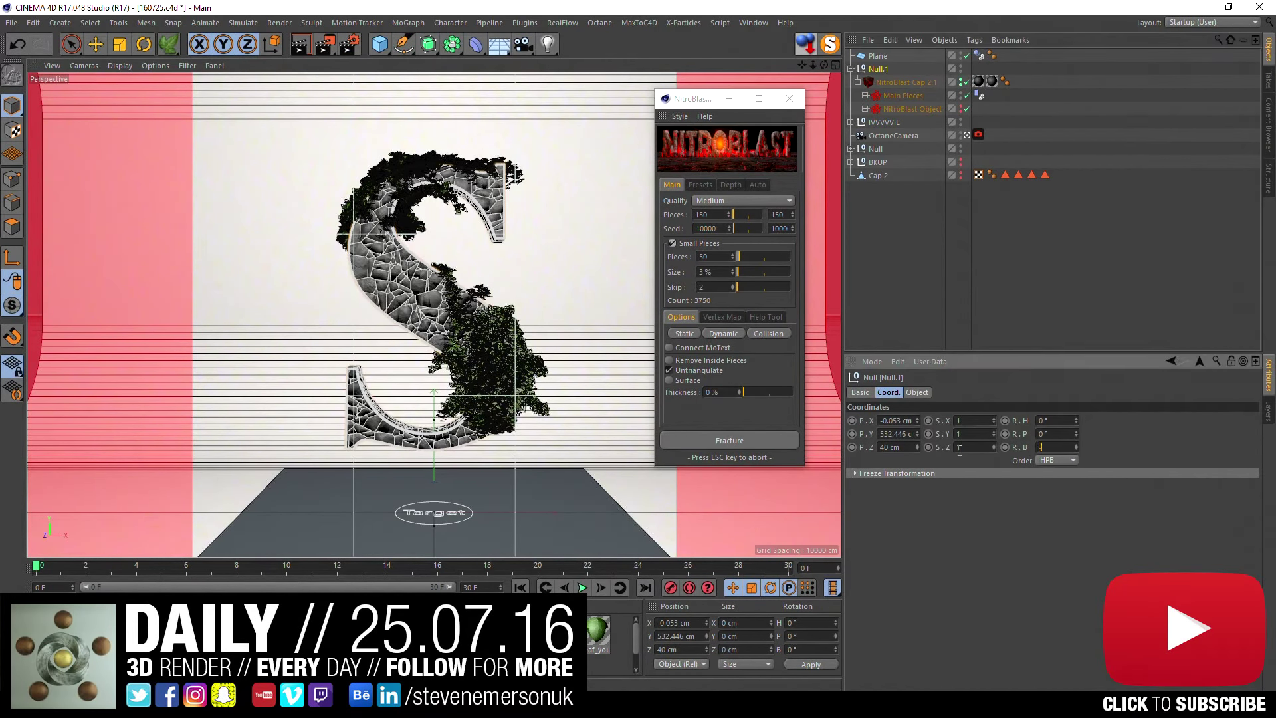
pyautogui.write('-30')
pyautogui.press('Return')
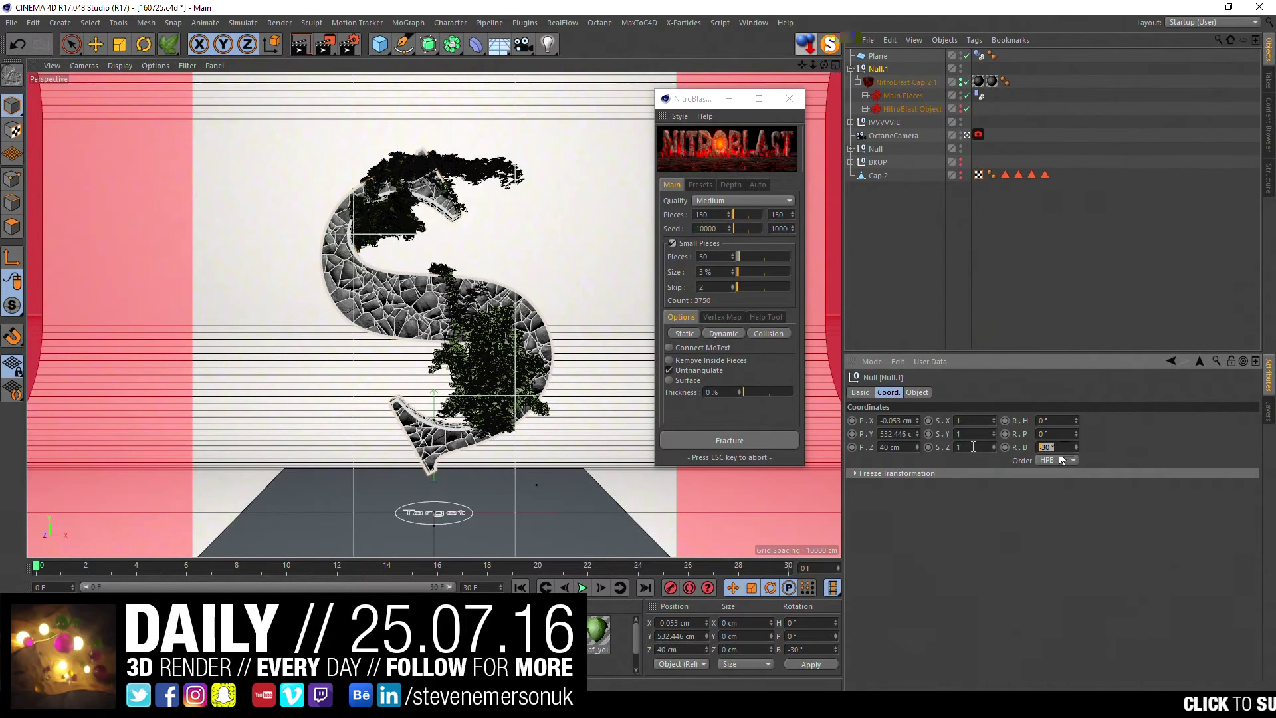
pyautogui.press('BackSpace')
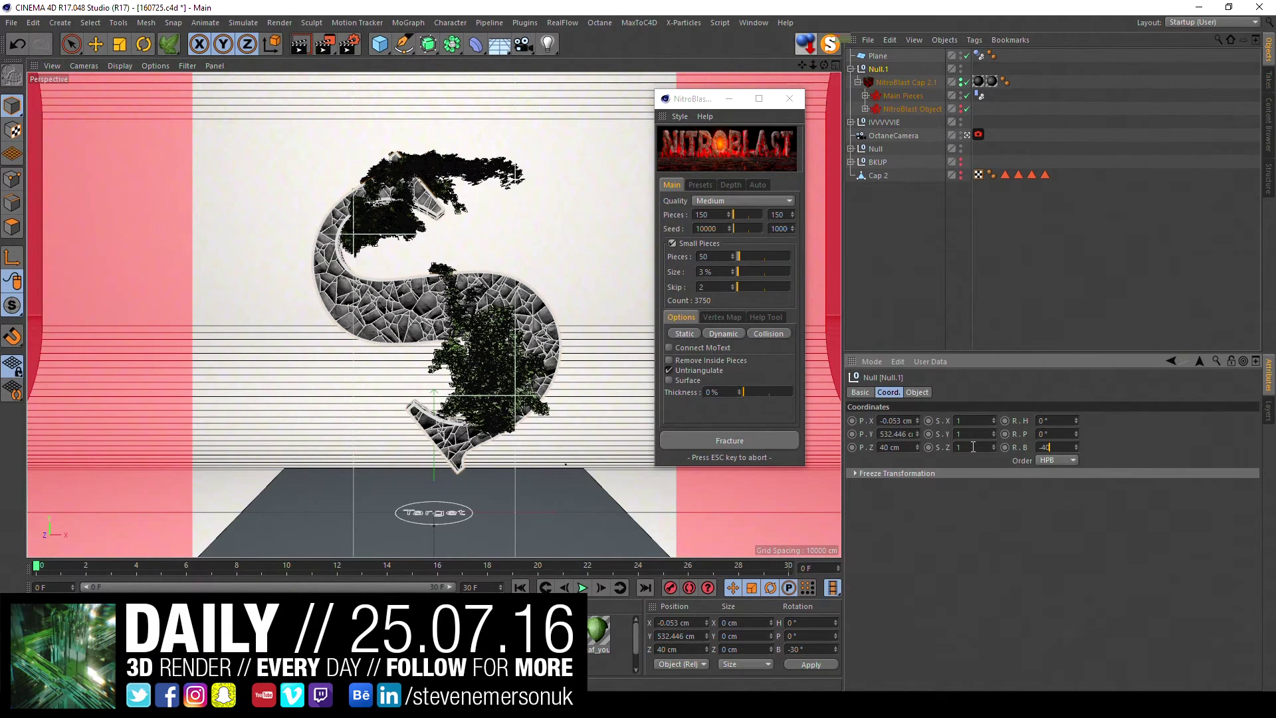
# - Reselect Null.1, save, rebake all dynamics, and check the fracture at frame 18
pyautogui.click(984, 110)
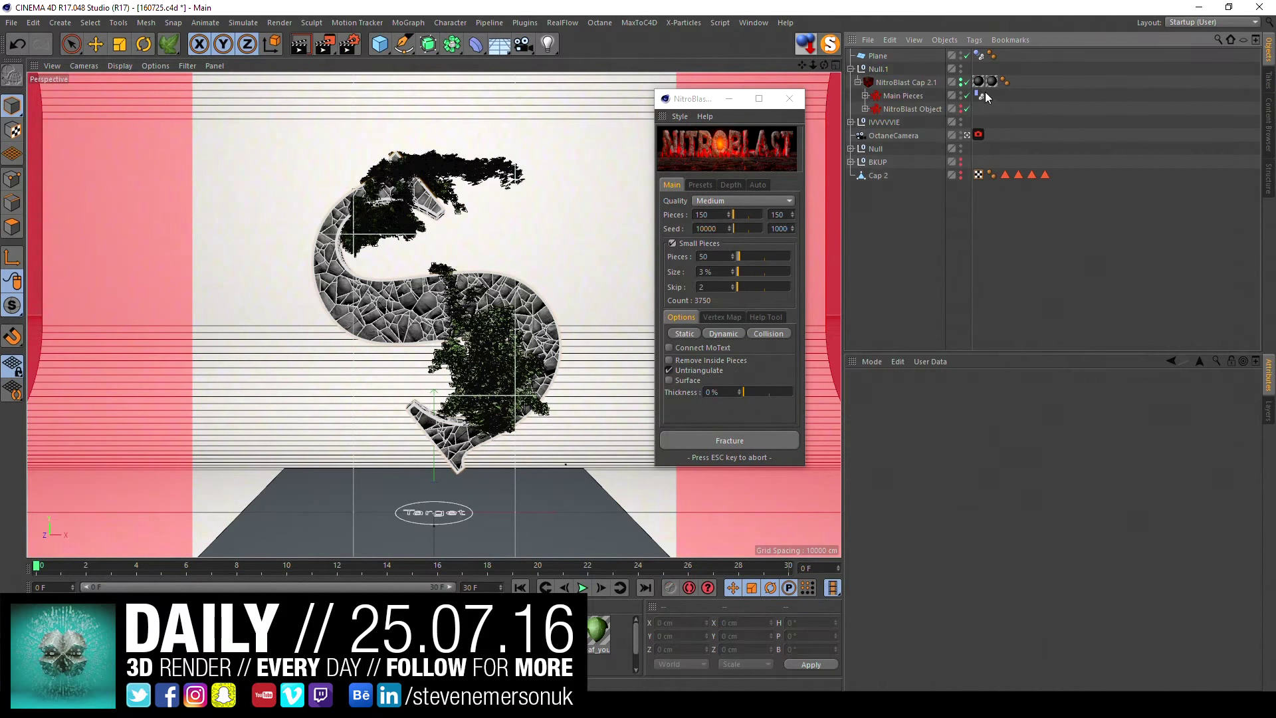
pyautogui.click(883, 75)
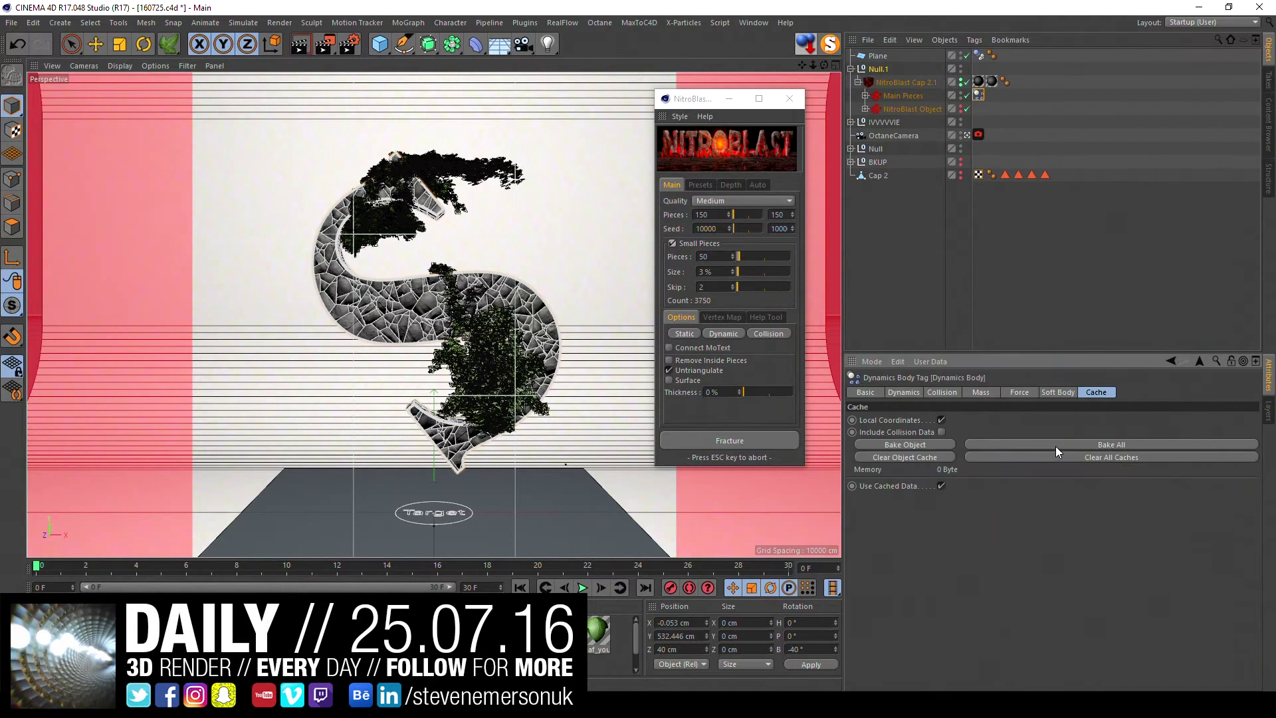
pyautogui.hotkey('ctrl', 's')
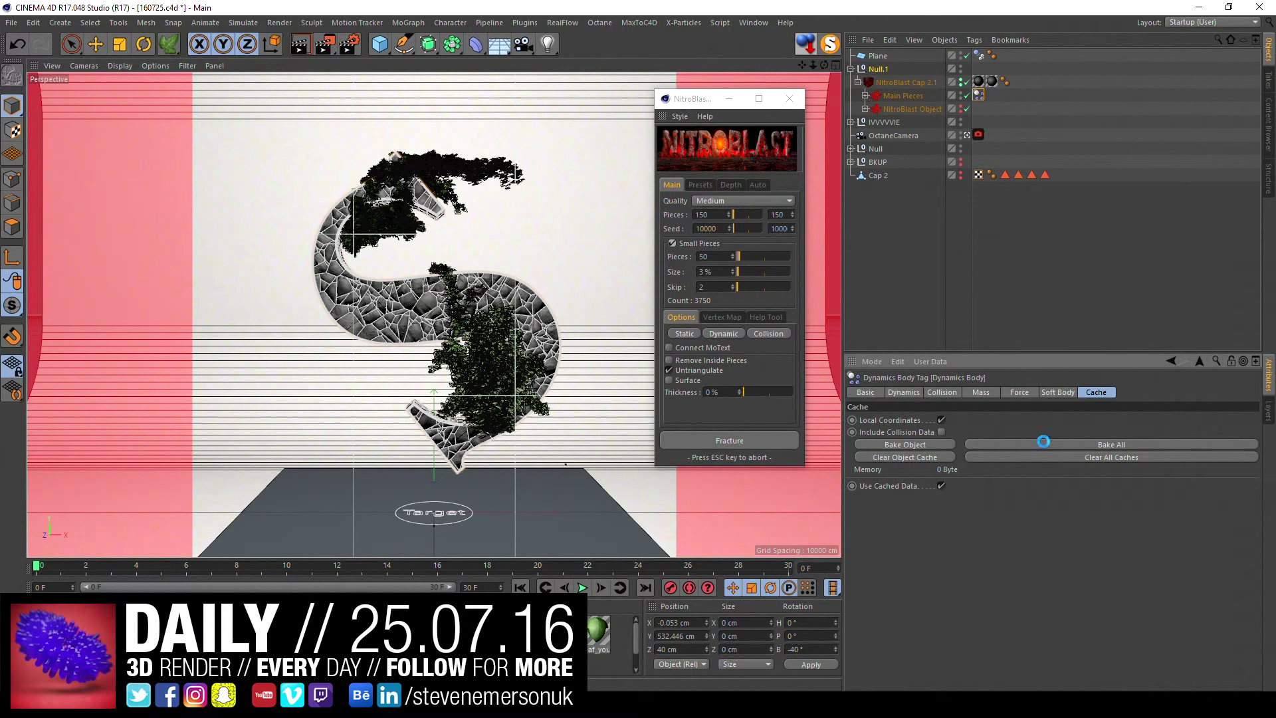
pyautogui.click(1054, 443)
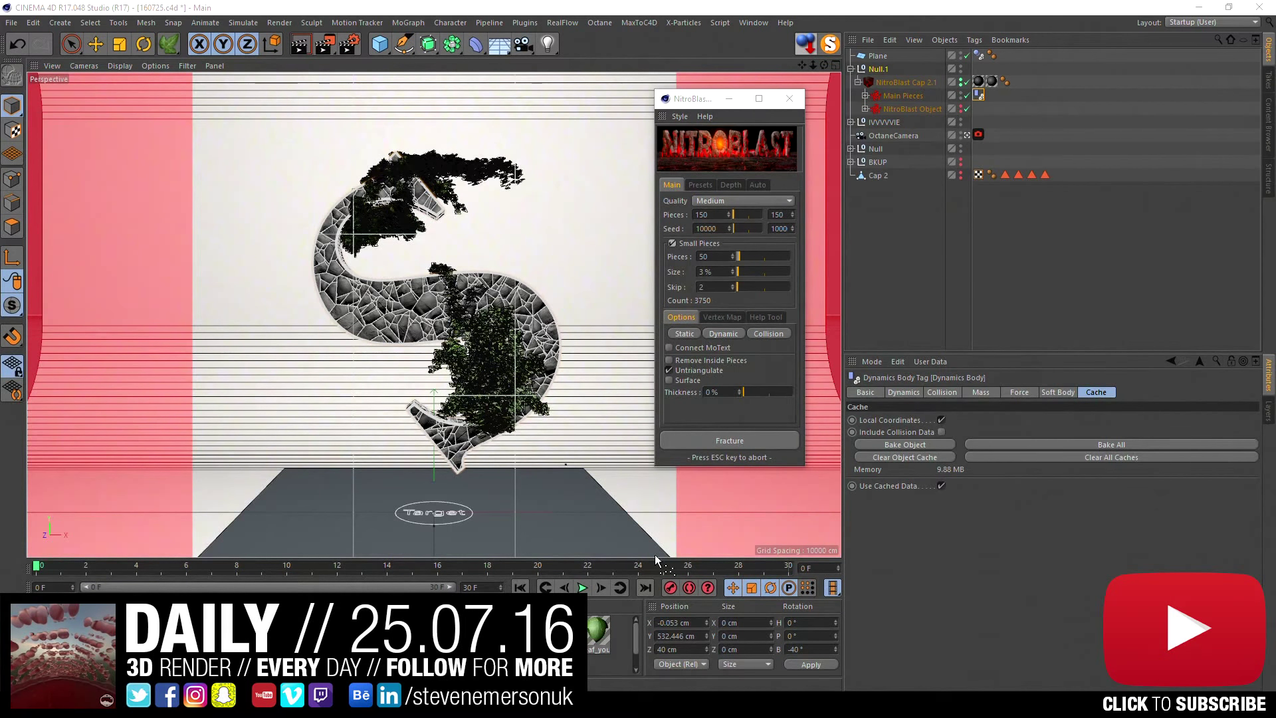
pyautogui.click(1063, 69)
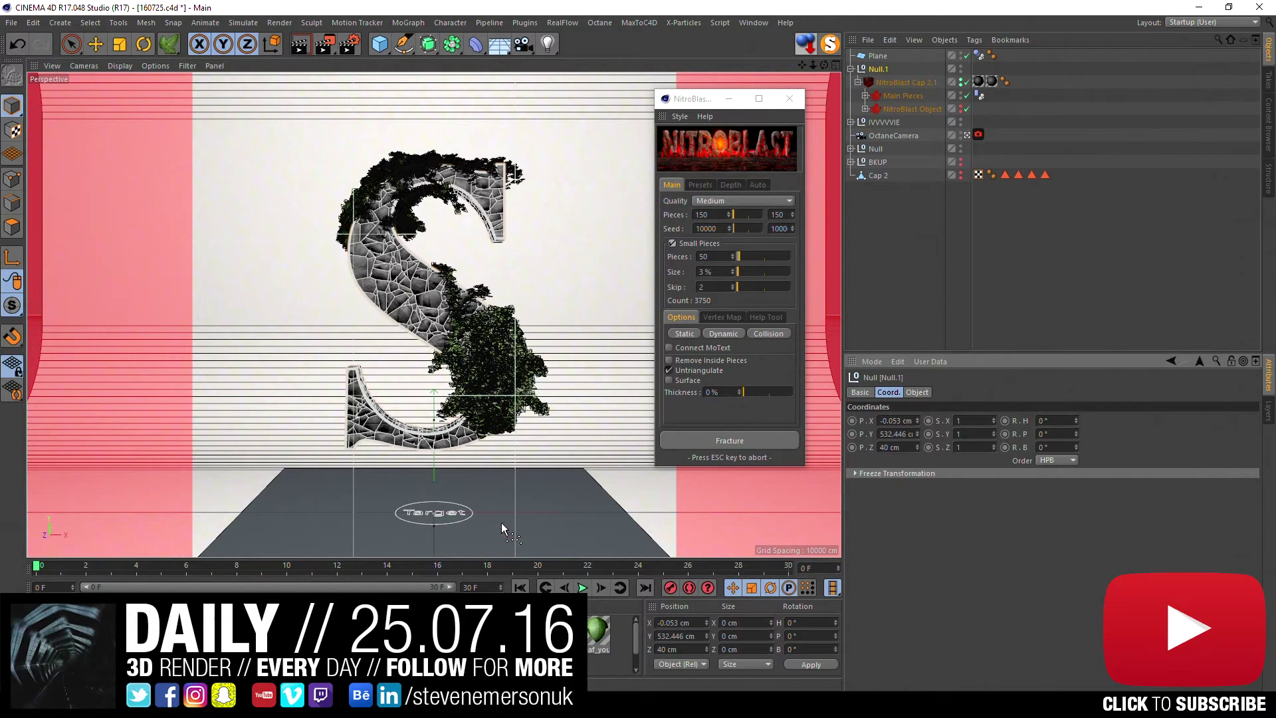
pyautogui.click(482, 567)
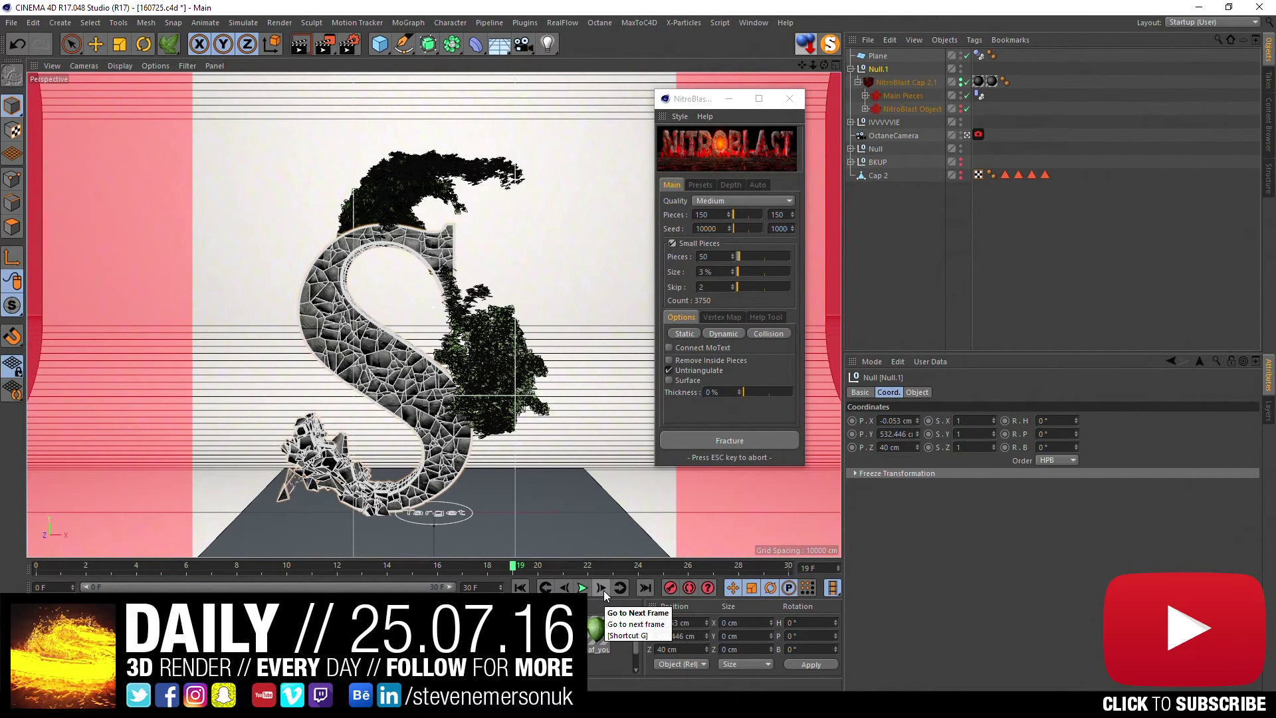
pyautogui.click(564, 588)
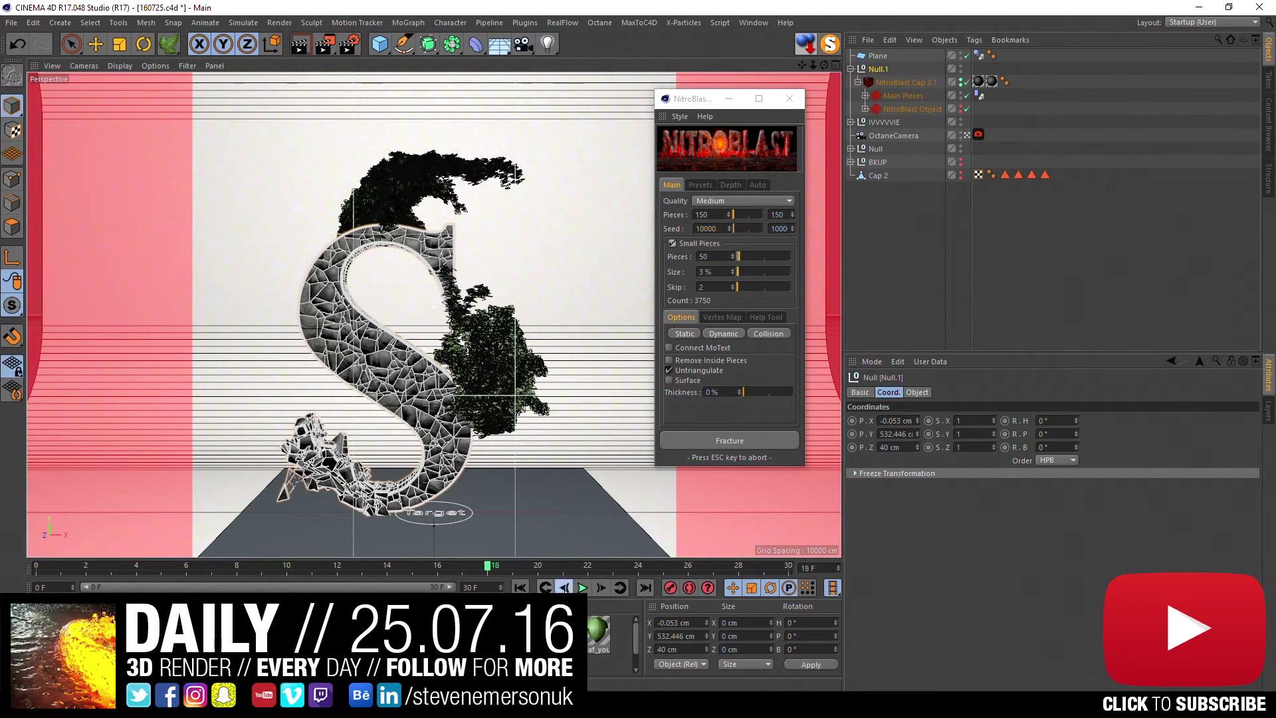
pyautogui.click(599, 589)
pyautogui.click(599, 589)
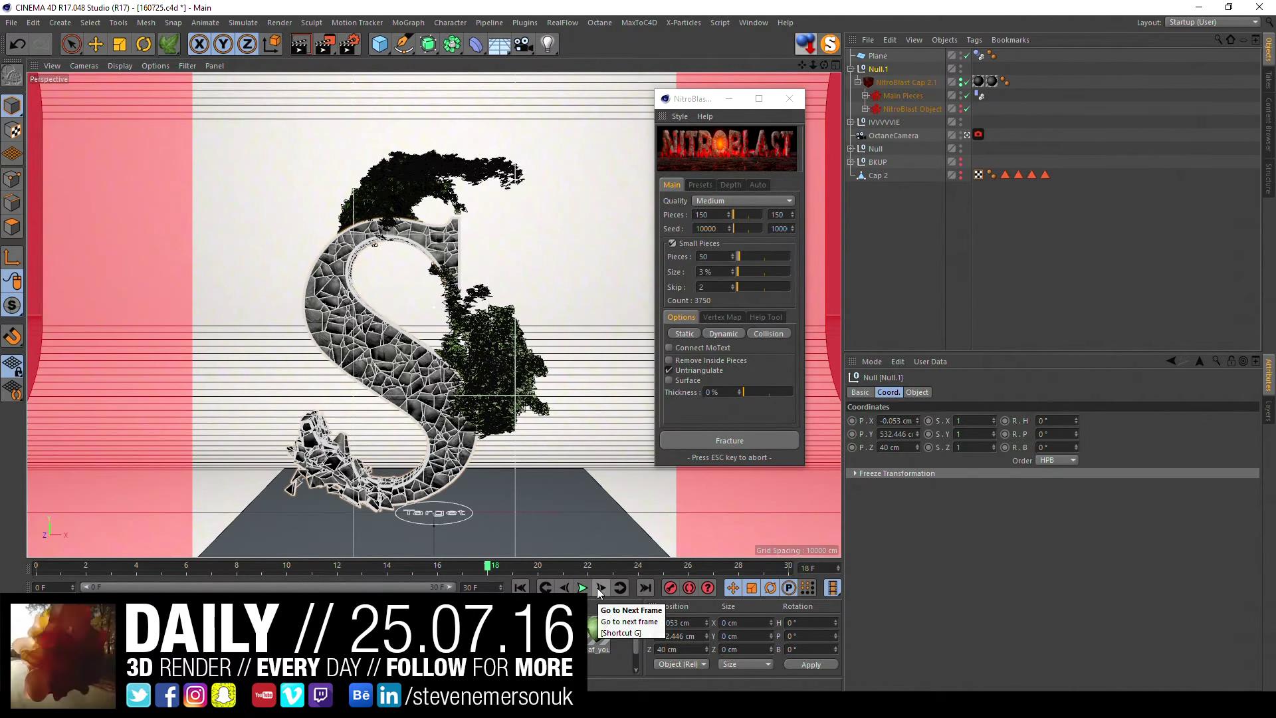
pyautogui.click(603, 589)
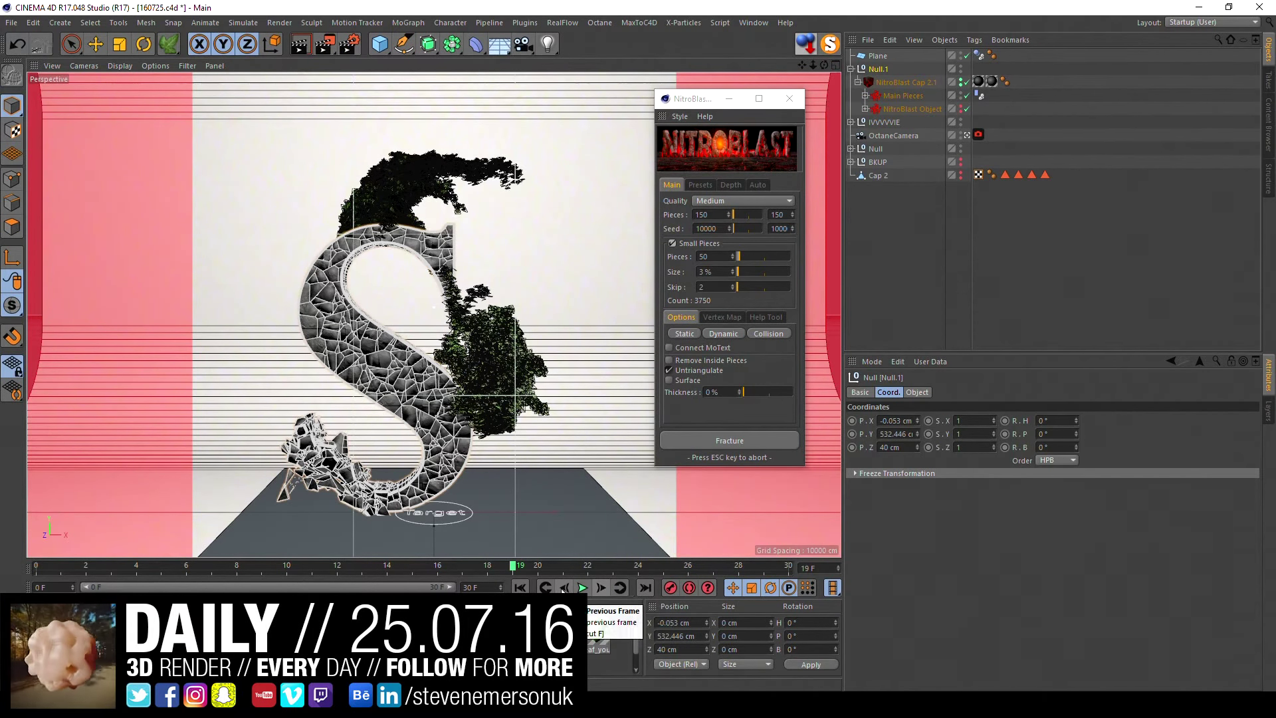
pyautogui.click(564, 588)
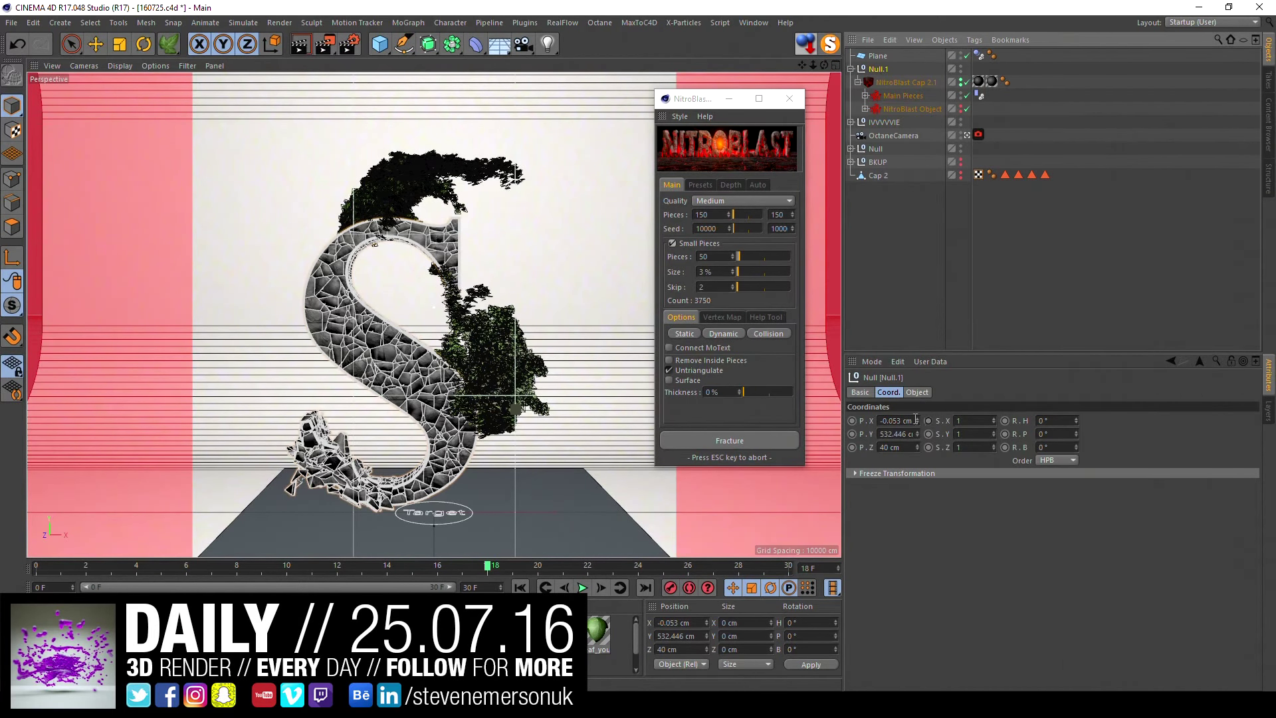
pyautogui.click(599, 591)
pyautogui.click(564, 588)
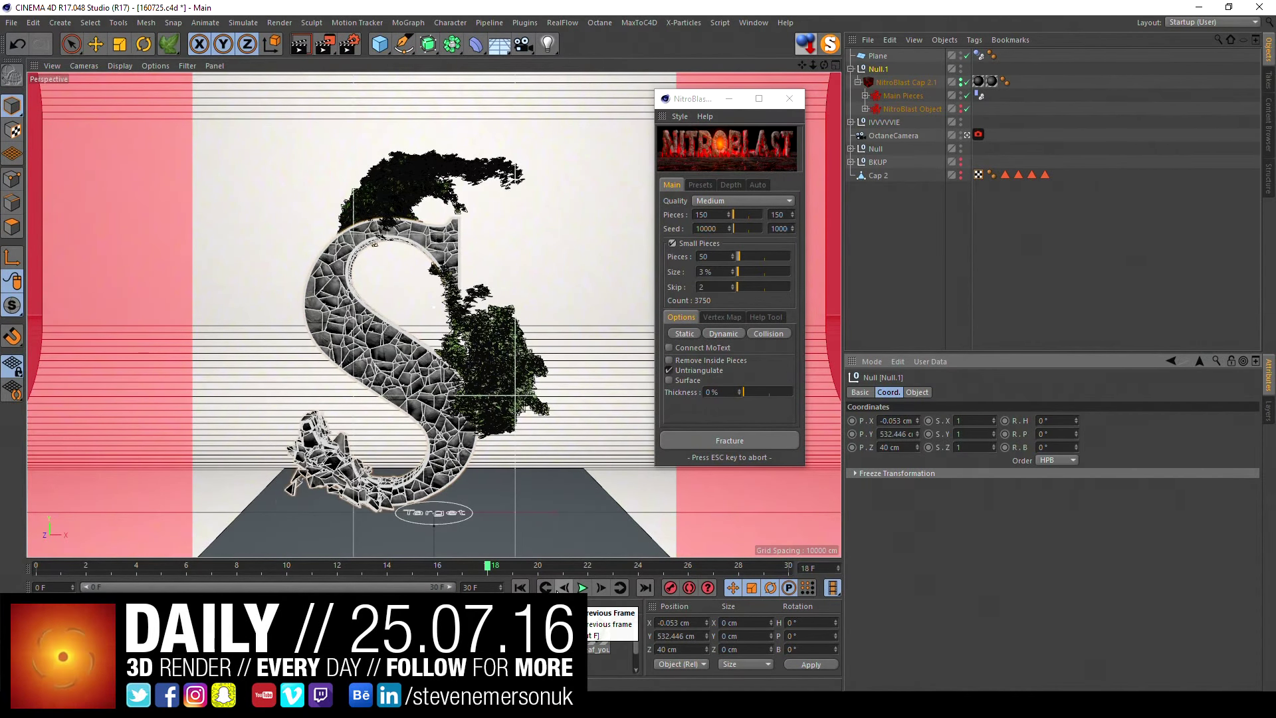
# - Try Y 0 cm for the S group, undo back to 532.446 cm, and reselect Null.1
pyautogui.click(896, 434)
pyautogui.write('0')
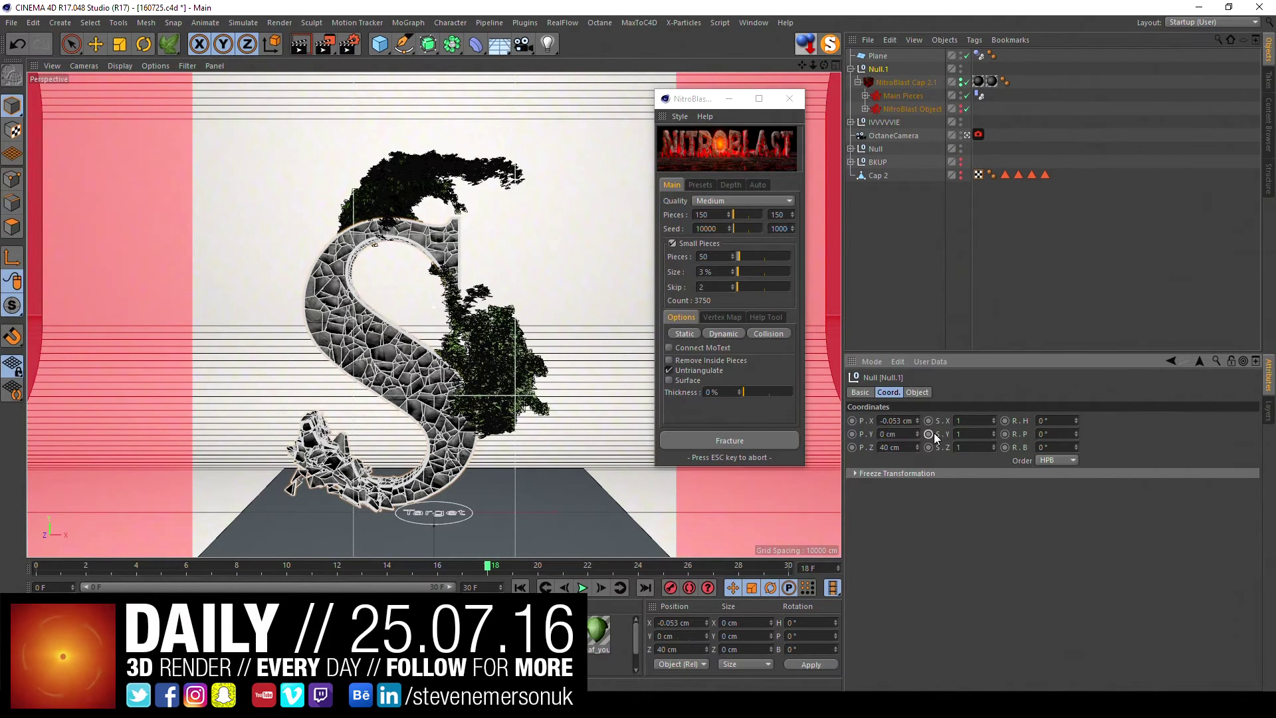
pyautogui.press('Return')
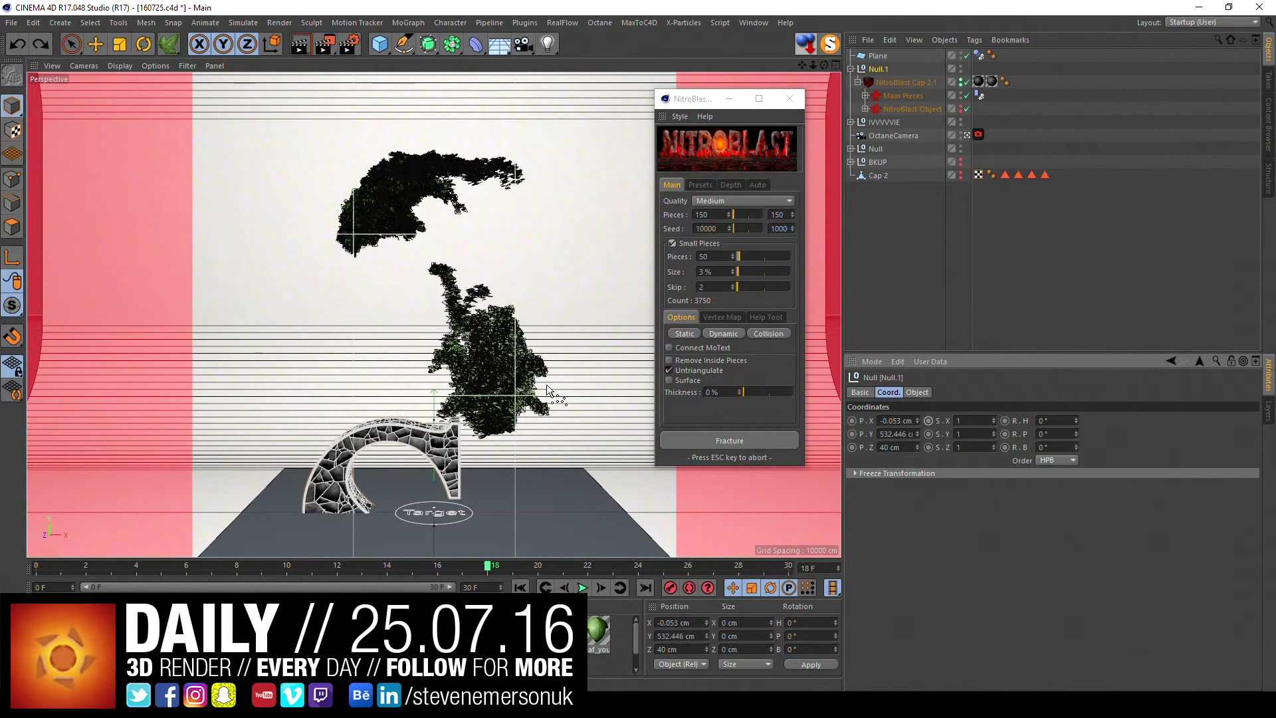
pyautogui.hotkey('ctrl', 'z')
pyautogui.click(923, 256)
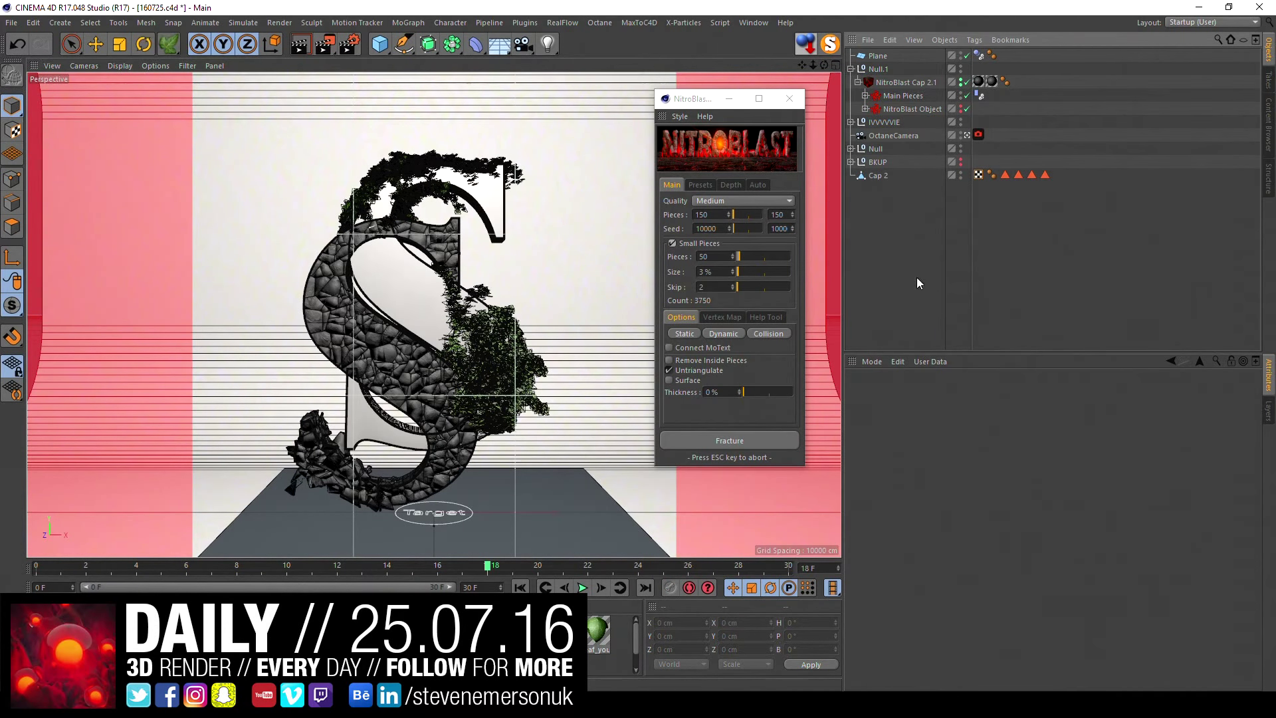
pyautogui.click(878, 65)
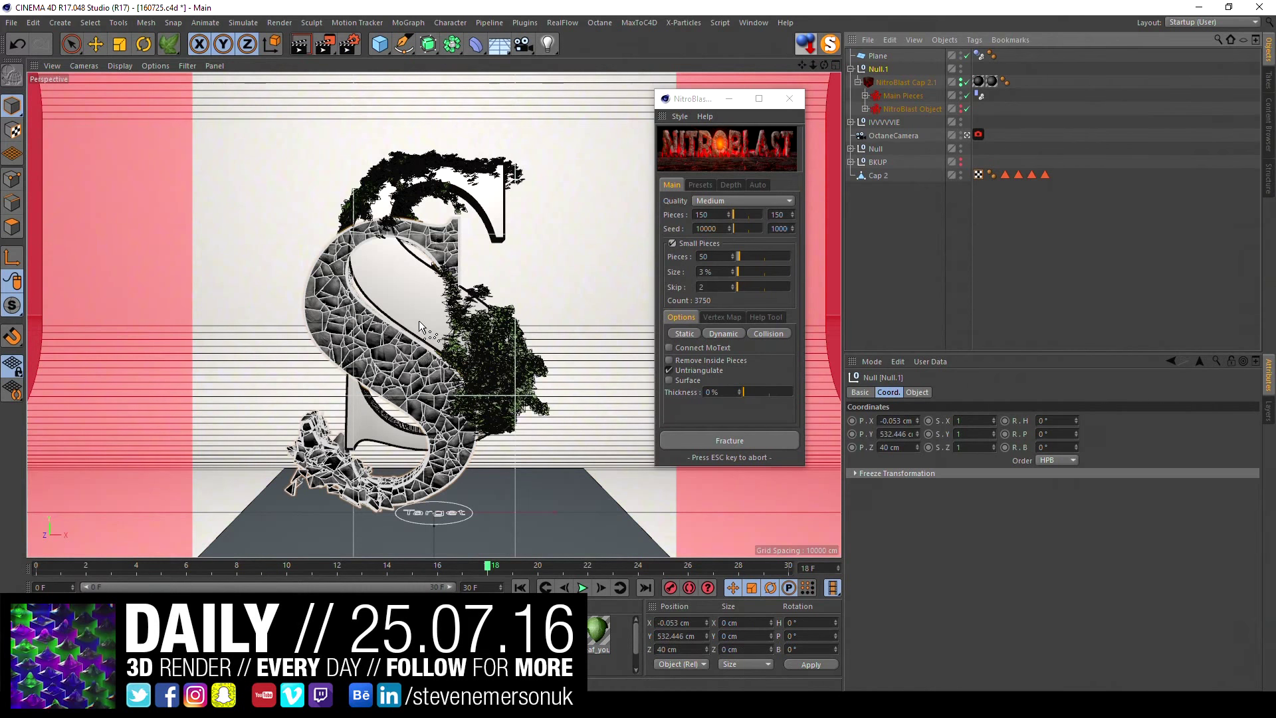
# - Raise the S group, shift it right to about 118 cm X, and show four views
pyautogui.press('e')
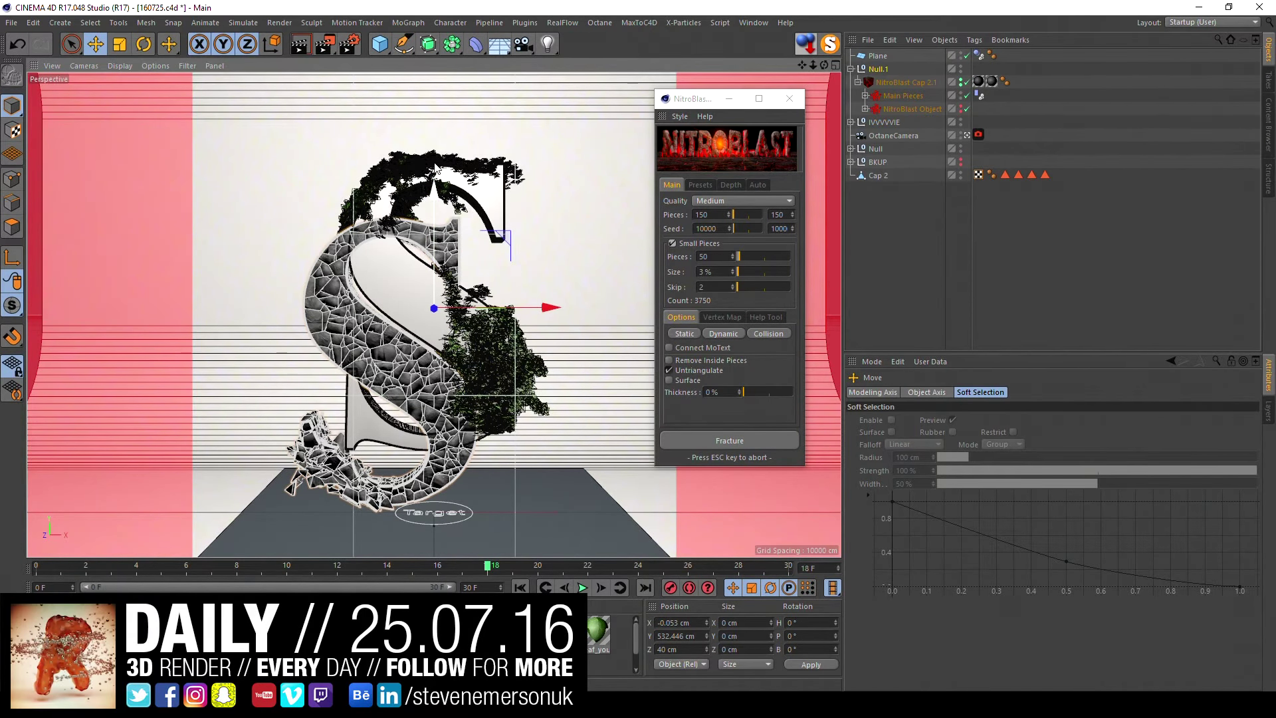
pyautogui.moveTo(435, 169); pyautogui.dragTo(158, 88)
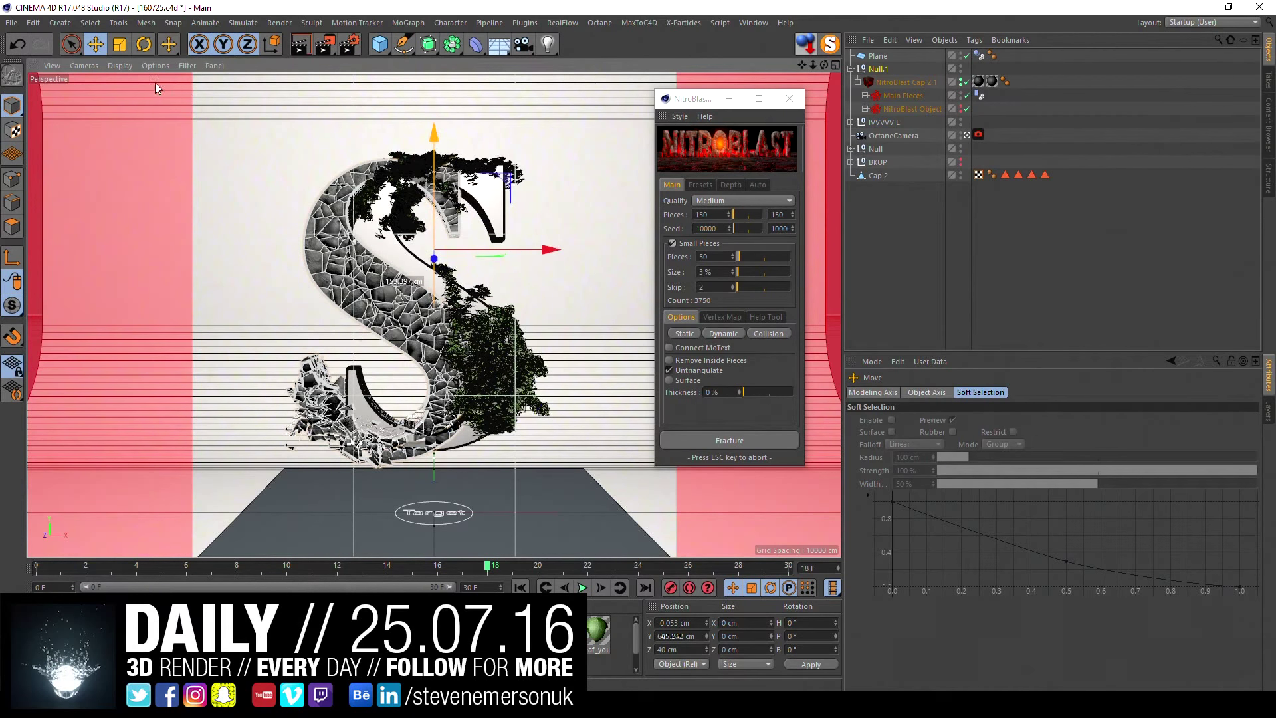
pyautogui.click(121, 65)
pyautogui.click(137, 212)
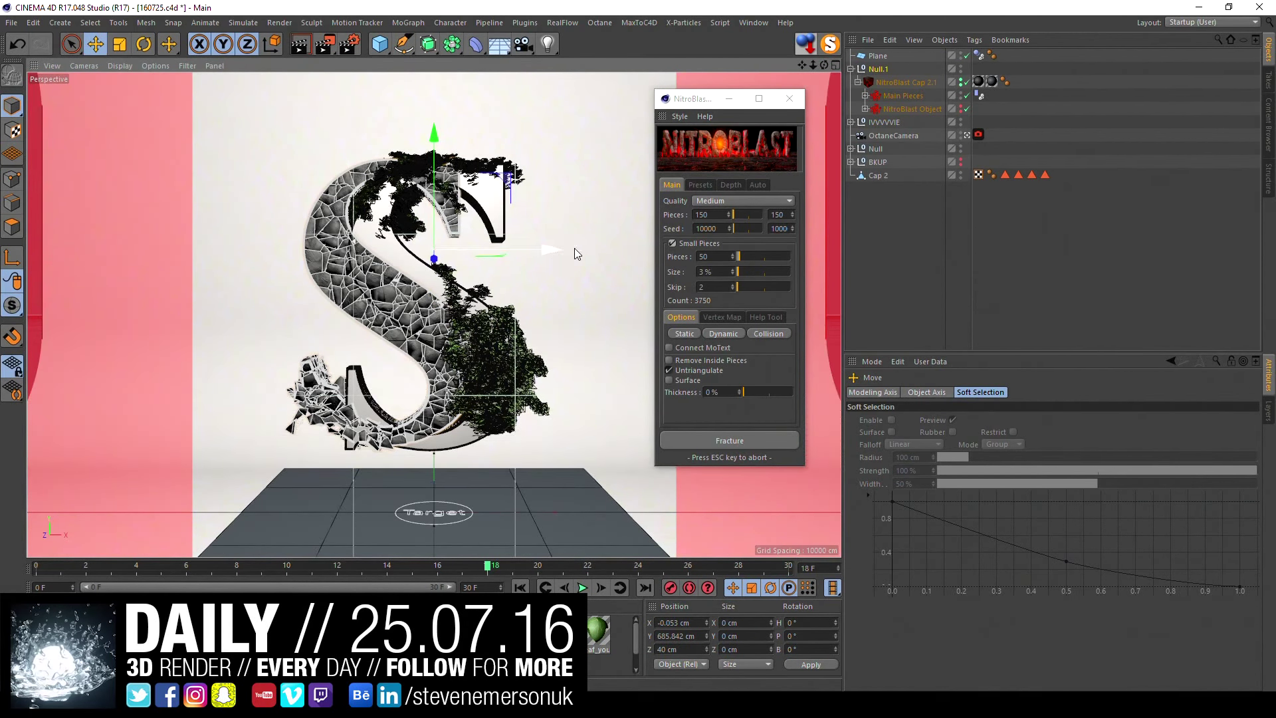
pyautogui.moveTo(575, 248); pyautogui.dragTo(595, 248)
pyautogui.press('F5')
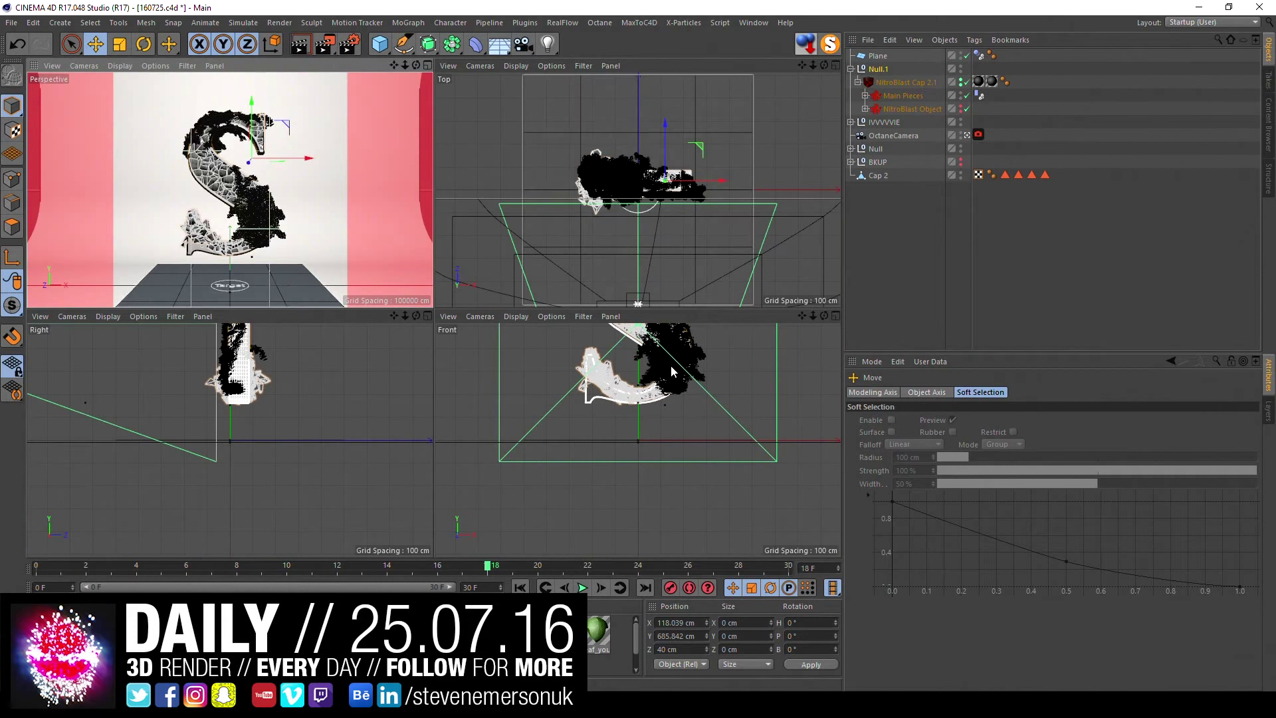
# - Maximize the front view, save, and nudge the S group slightly down and left
pyautogui.middleClick(659, 369)
pyautogui.hotkey('ctrl', 's')
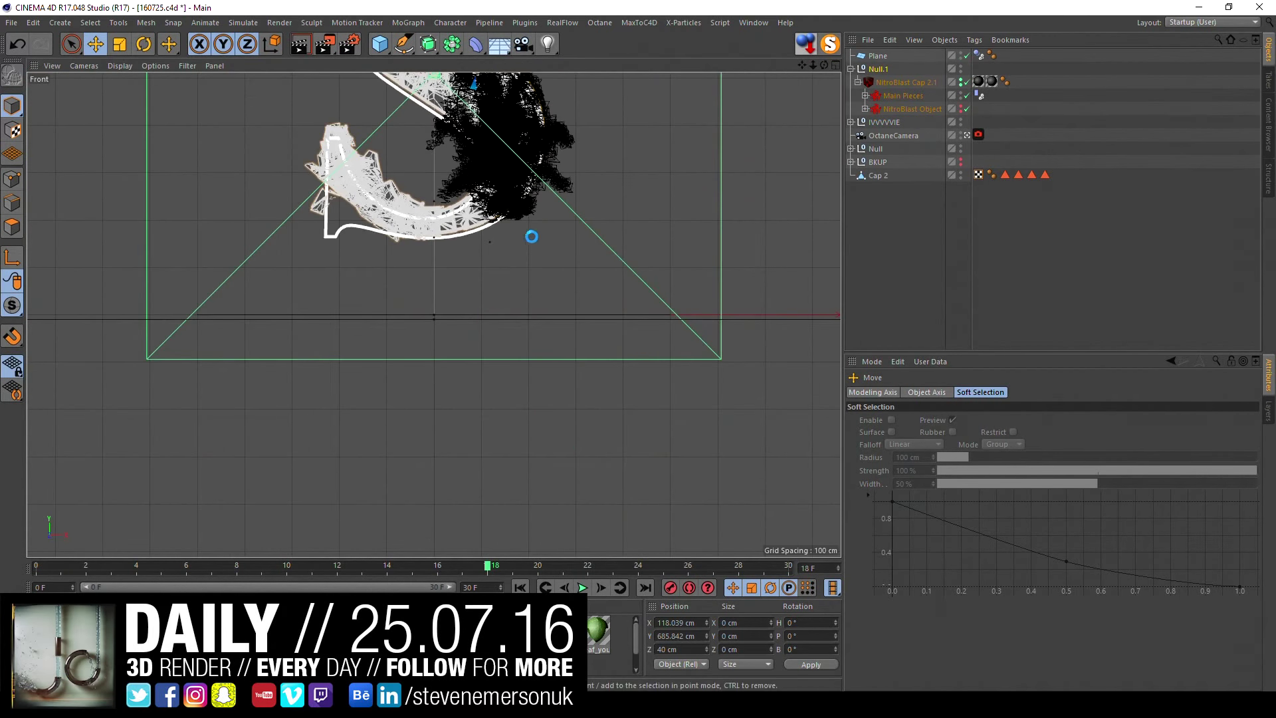
pyautogui.scroll(3, 604, 345)
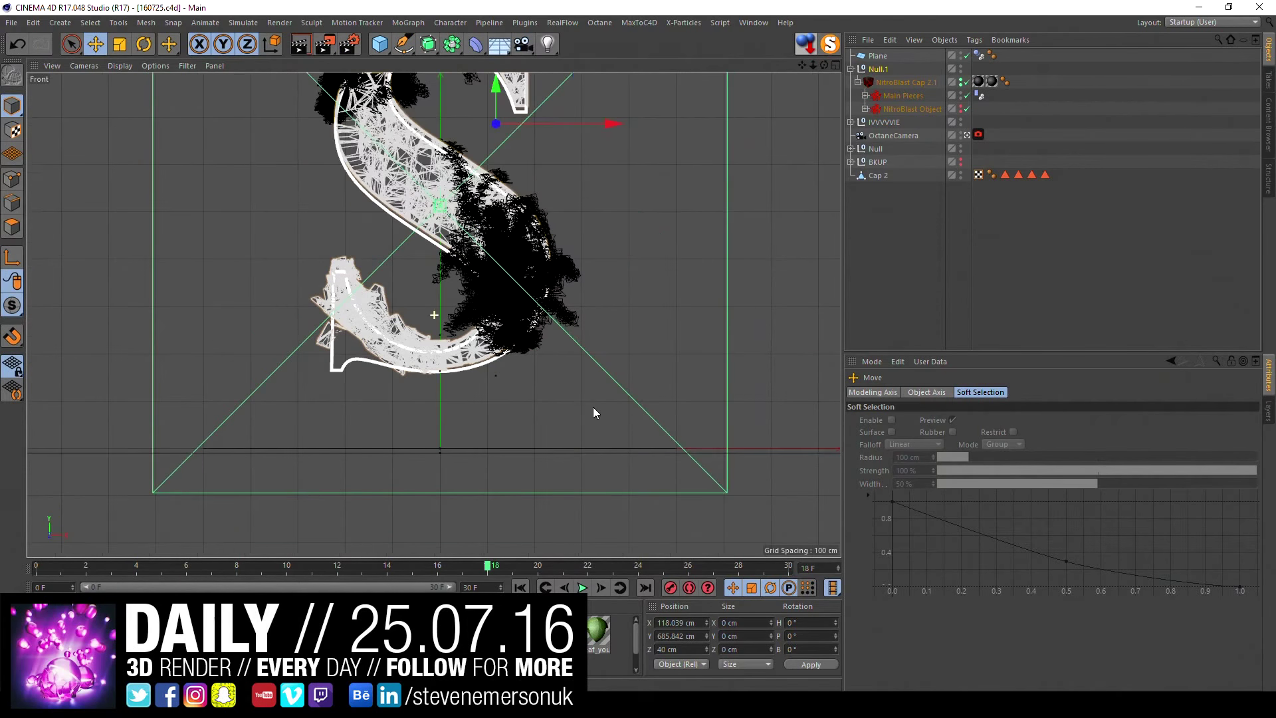
pyautogui.scroll(3, 593, 407)
pyautogui.scroll(2, 518, 299)
pyautogui.scroll(2, 444, 201)
pyautogui.scroll(2, 444, 202)
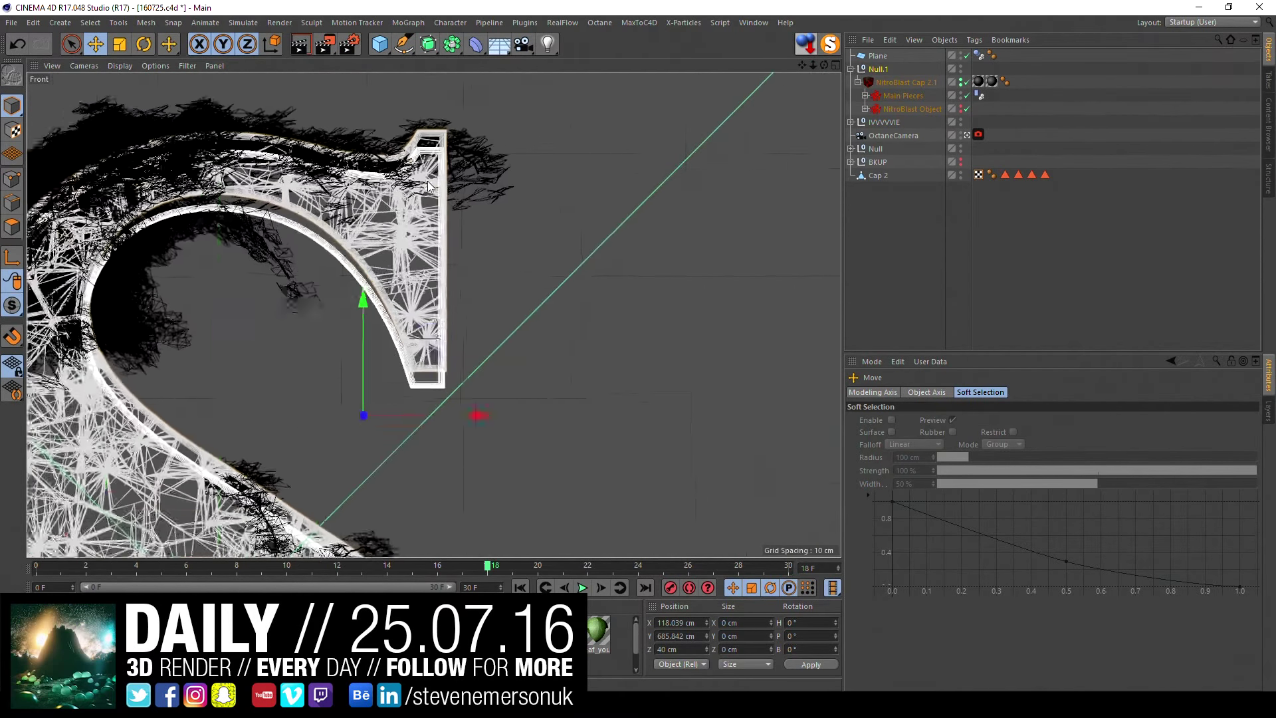
pyautogui.scroll(1, 446, 210)
pyautogui.scroll(1, 450, 221)
pyautogui.scroll(2, 454, 231)
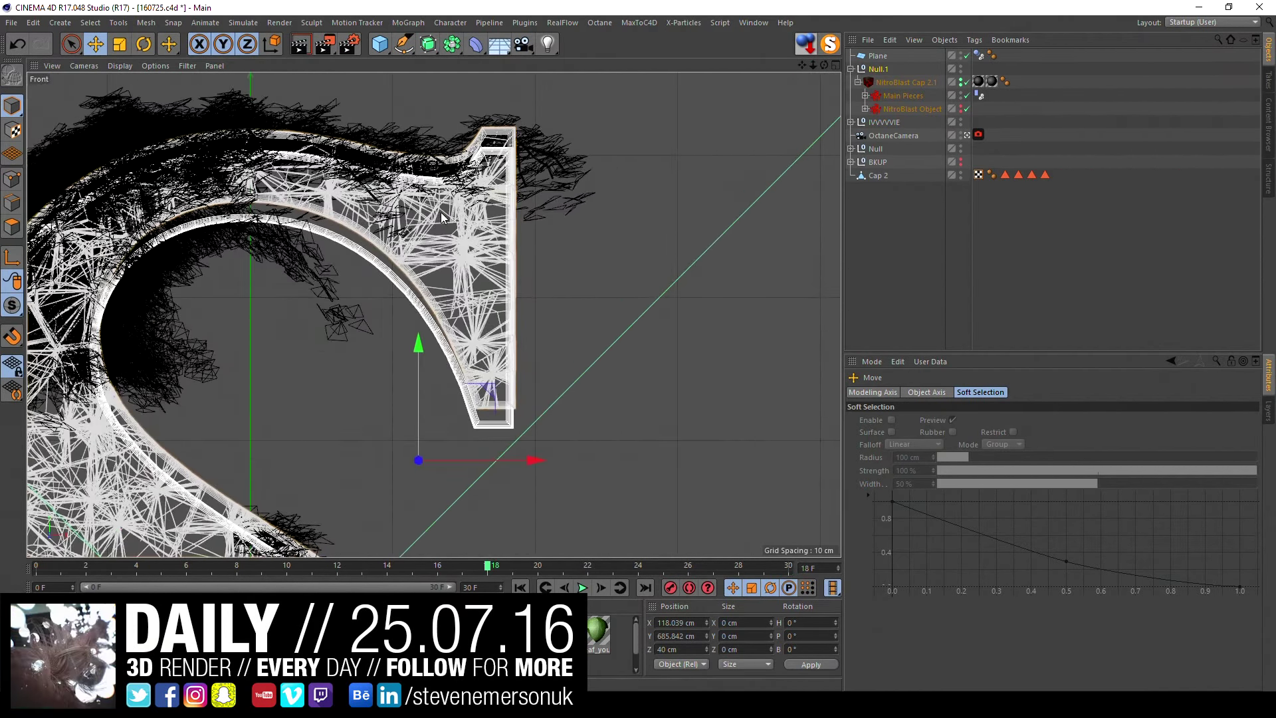
pyautogui.moveTo(419, 343); pyautogui.dragTo(417, 363)
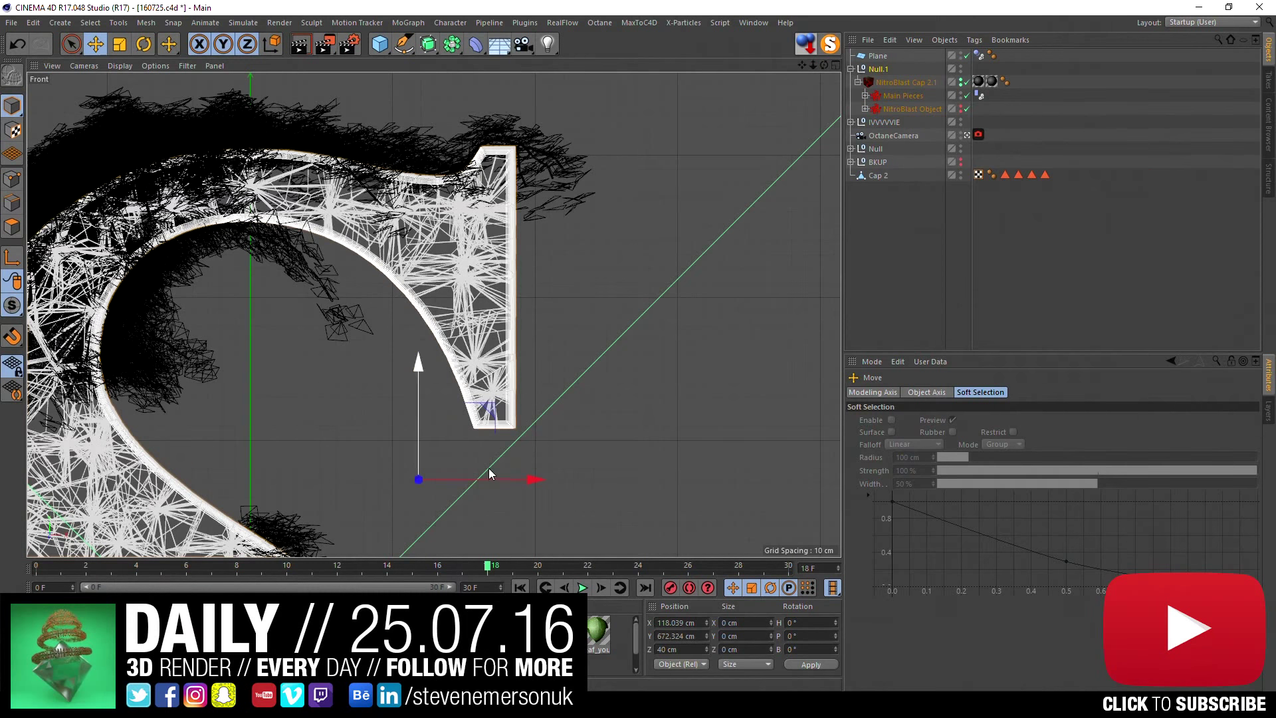
pyautogui.moveTo(523, 480); pyautogui.dragTo(522, 480)
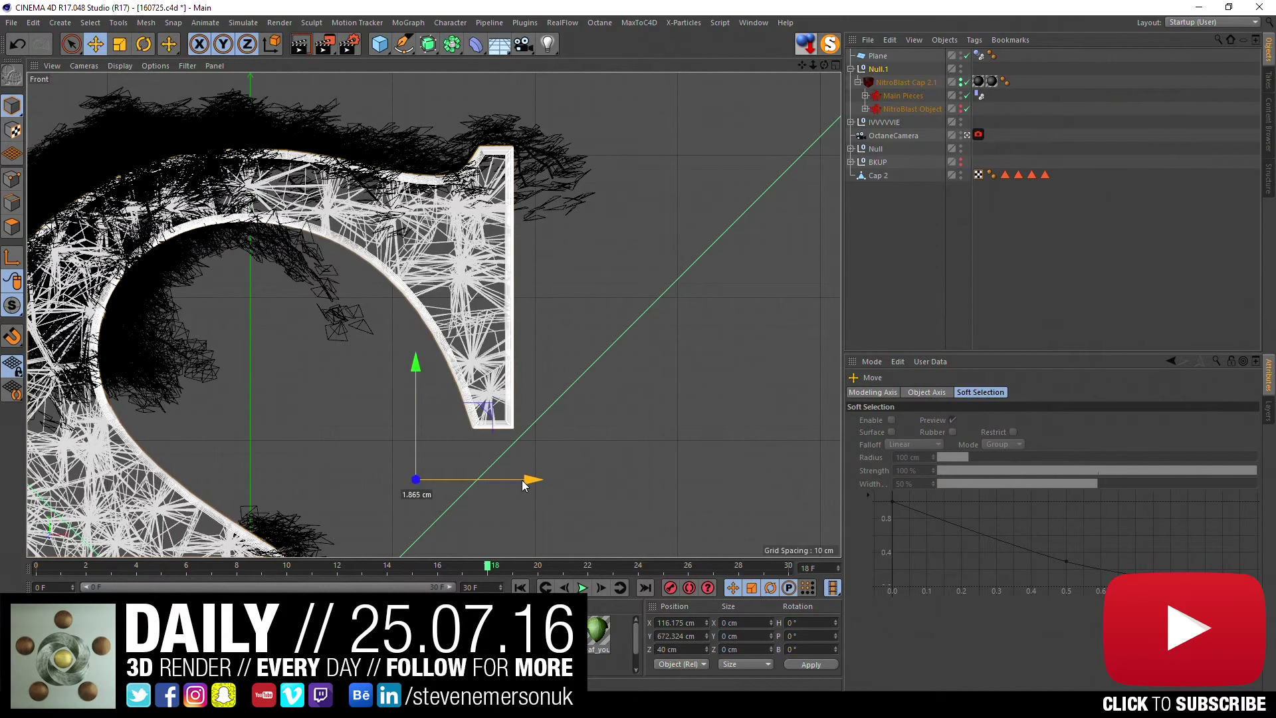
# - Fine-tune the S group to X 116.828, Y 672.114, Z 40 cm
pyautogui.scroll(2, 482, 446)
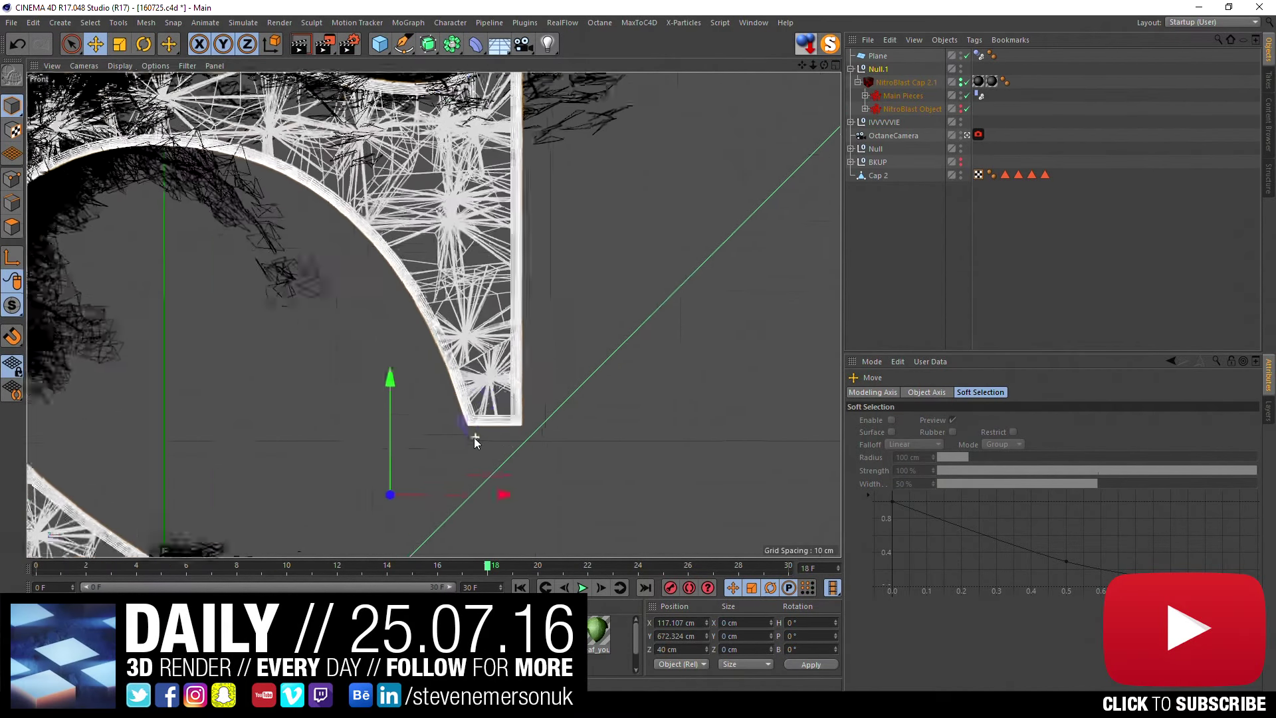
pyautogui.scroll(2, 473, 437)
pyautogui.scroll(2, 449, 436)
pyautogui.scroll(2, 412, 459)
pyautogui.scroll(2, 408, 462)
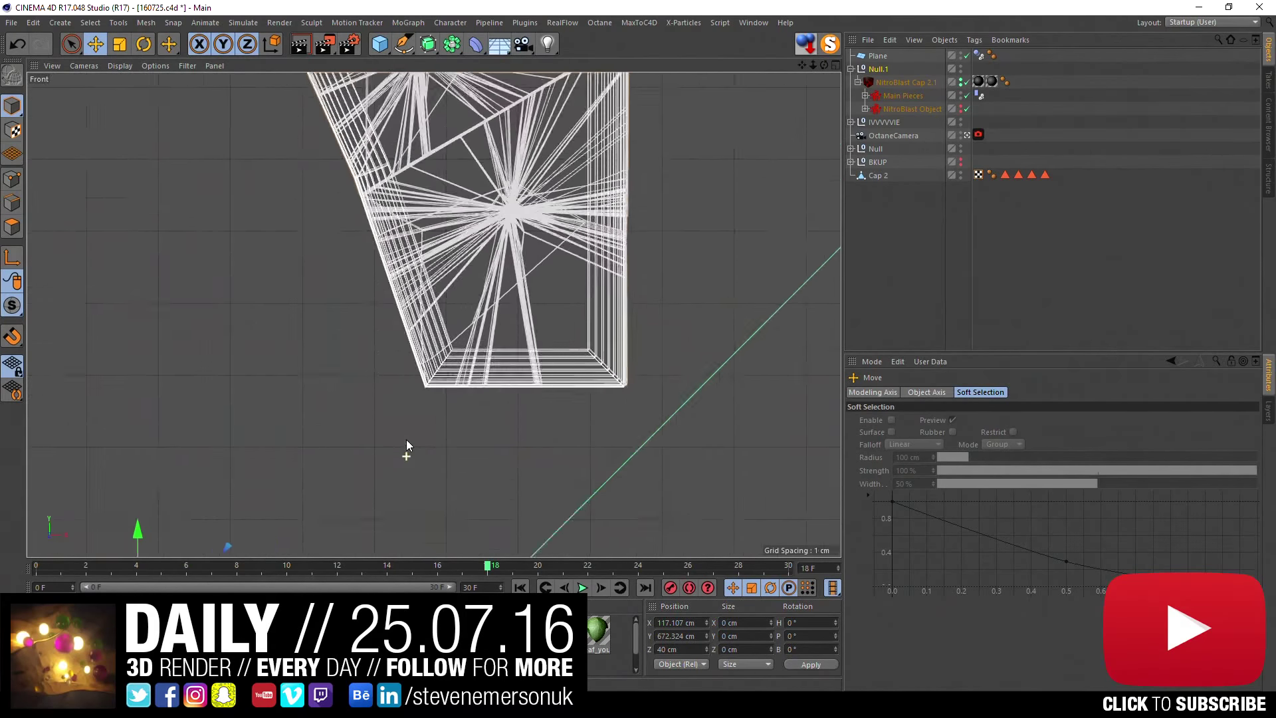
pyautogui.scroll(2, 405, 440)
pyautogui.scroll(1, 328, 446)
pyautogui.moveTo(360, 357); pyautogui.dragTo(402, 277, button='middle')
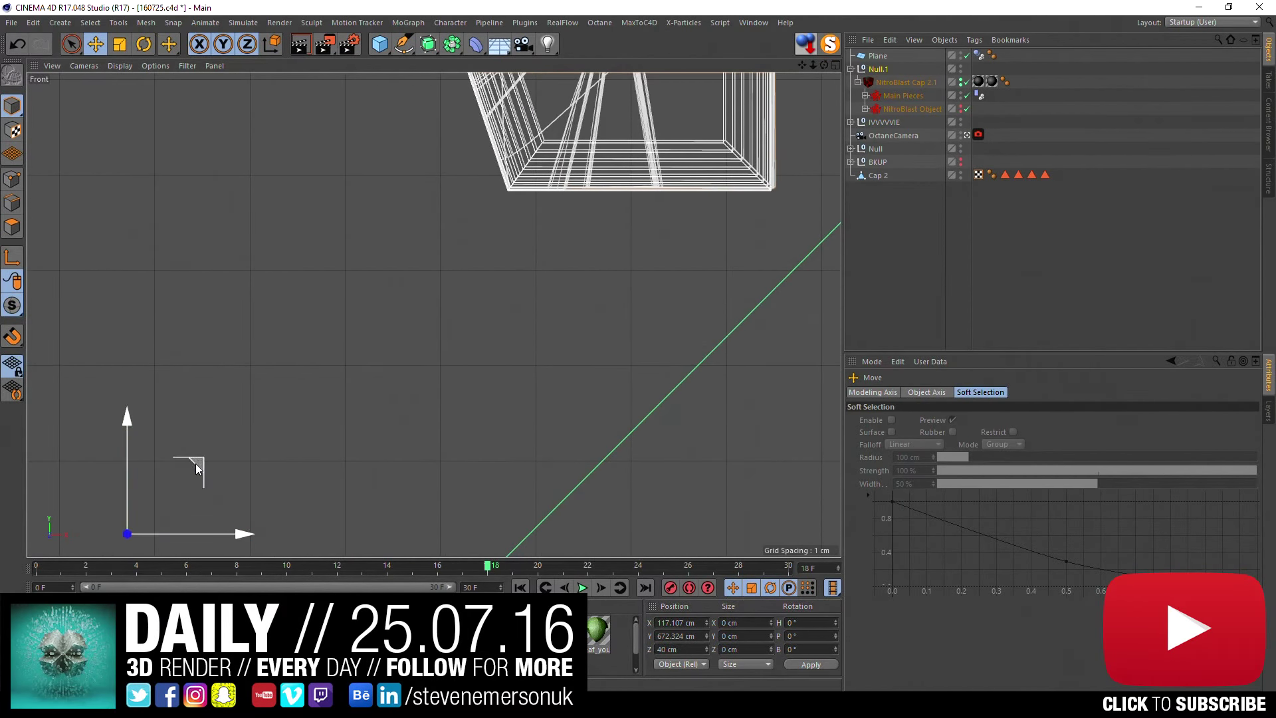
pyautogui.moveTo(196, 464); pyautogui.dragTo(193, 467)
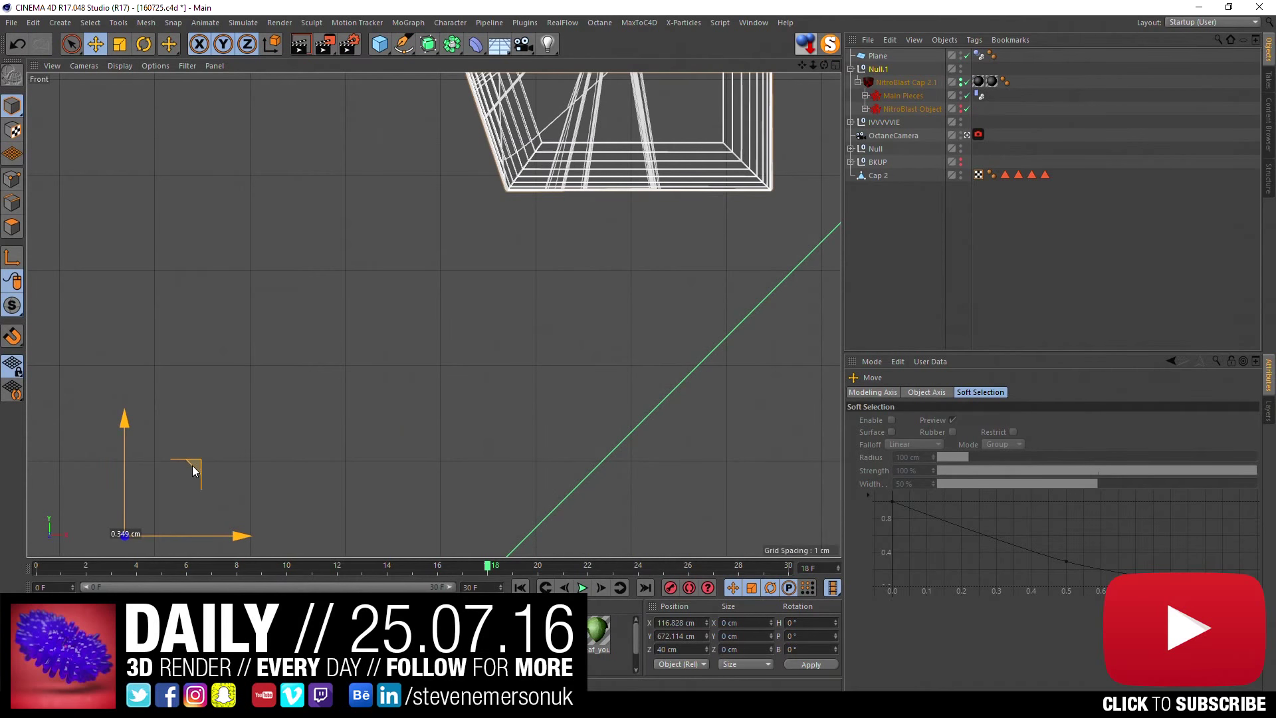
pyautogui.scroll(-3, 239, 374)
pyautogui.scroll(-3, 240, 373)
pyautogui.scroll(-3, 236, 426)
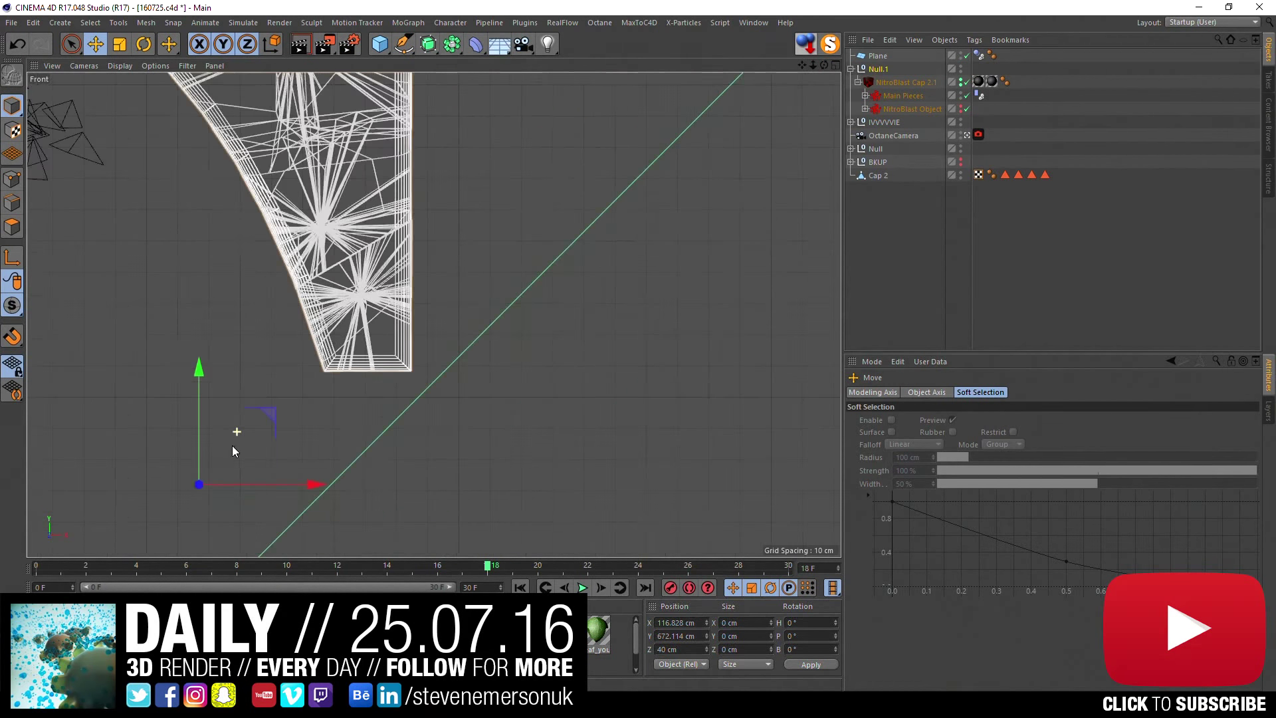
pyautogui.scroll(-3, 233, 447)
pyautogui.scroll(-3, 217, 461)
pyautogui.scroll(-3, 214, 467)
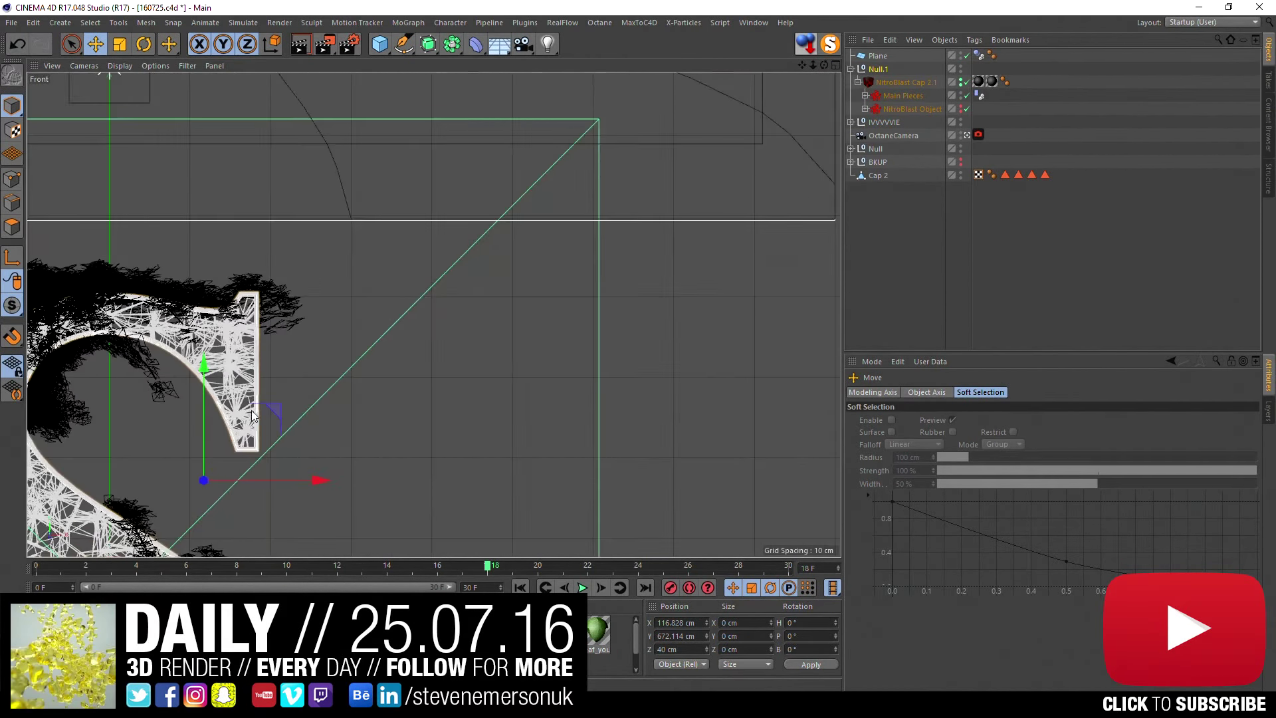
pyautogui.scroll(5, 252, 416)
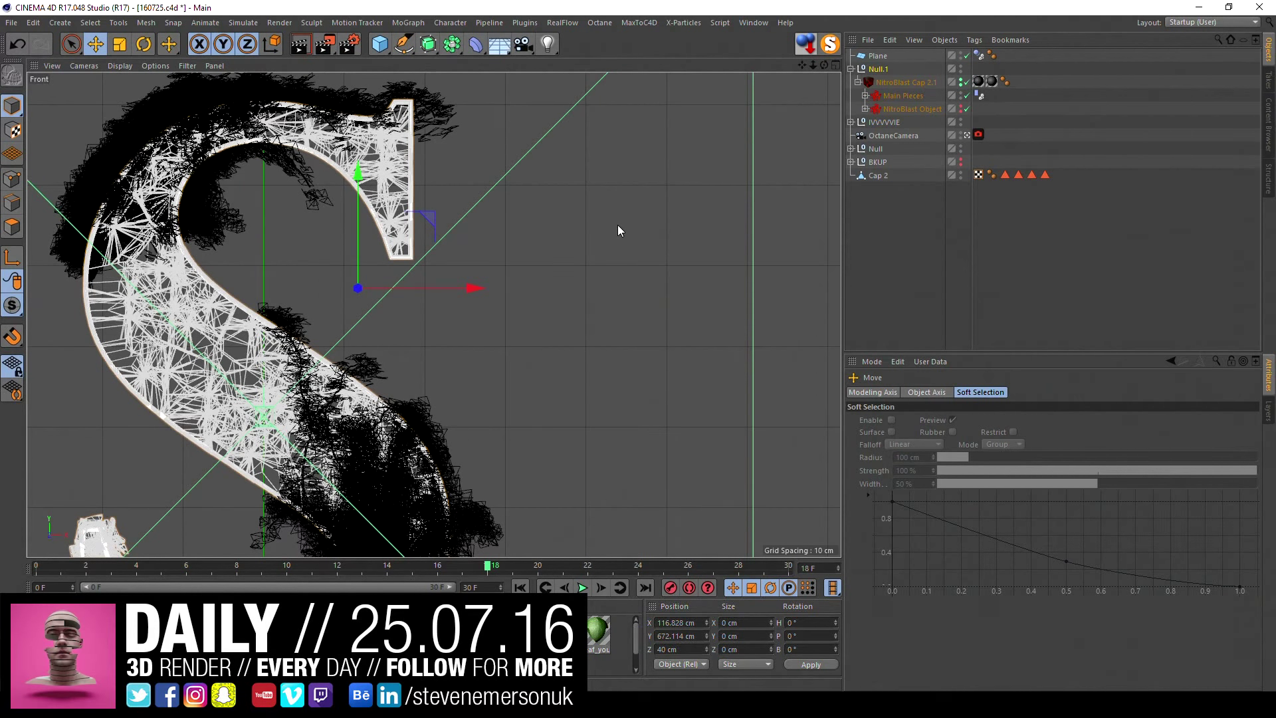
# - Maximize the right view and frame the whole S in it
pyautogui.middleClick(592, 282)
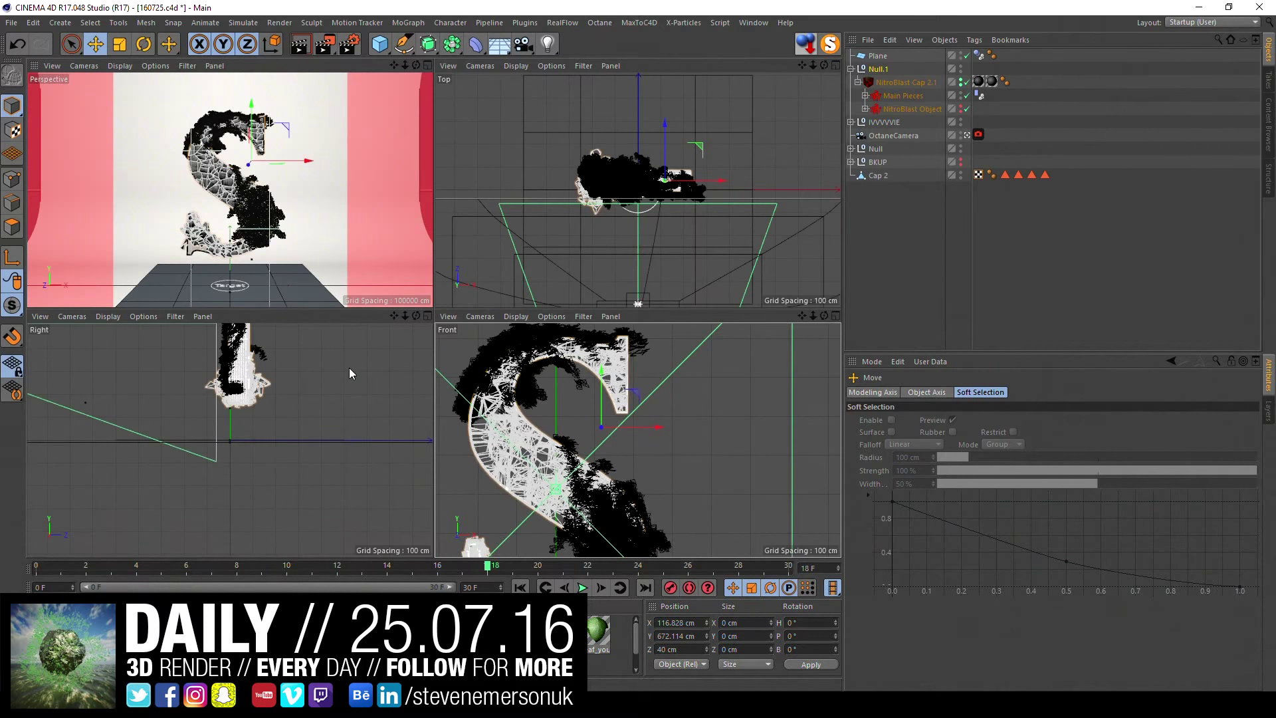
pyautogui.middleClick(287, 373)
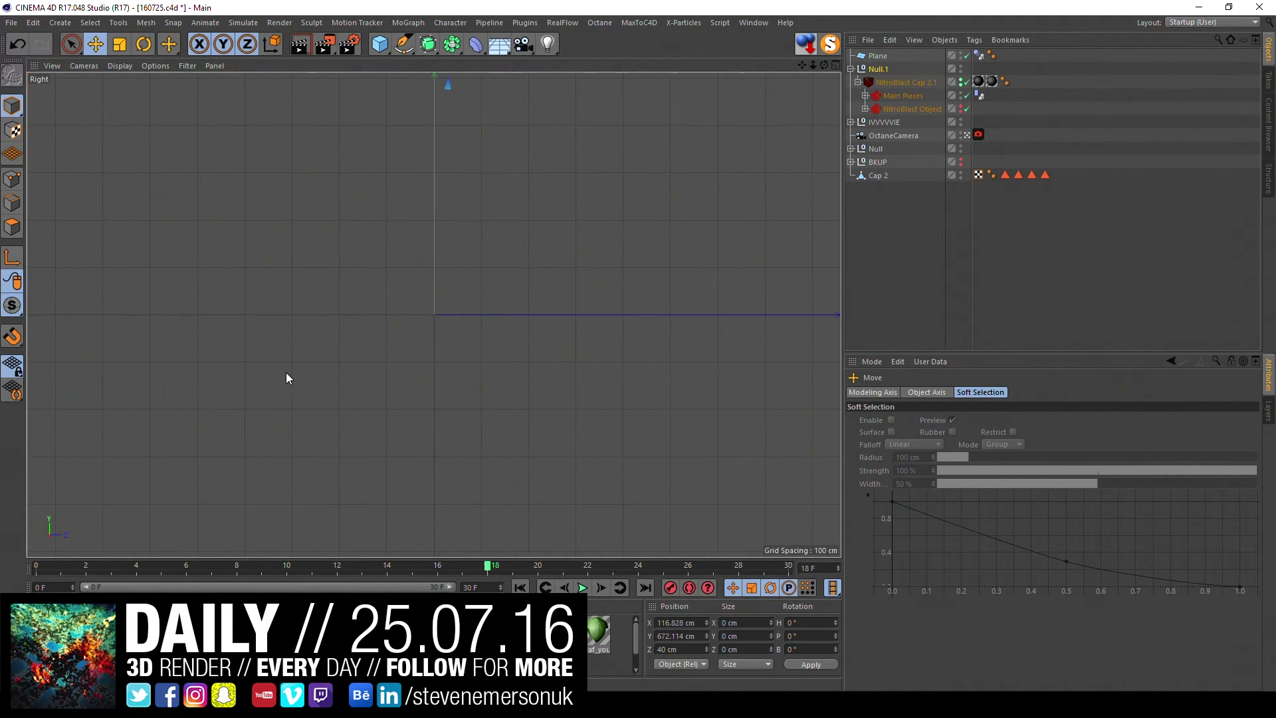
pyautogui.press('o')
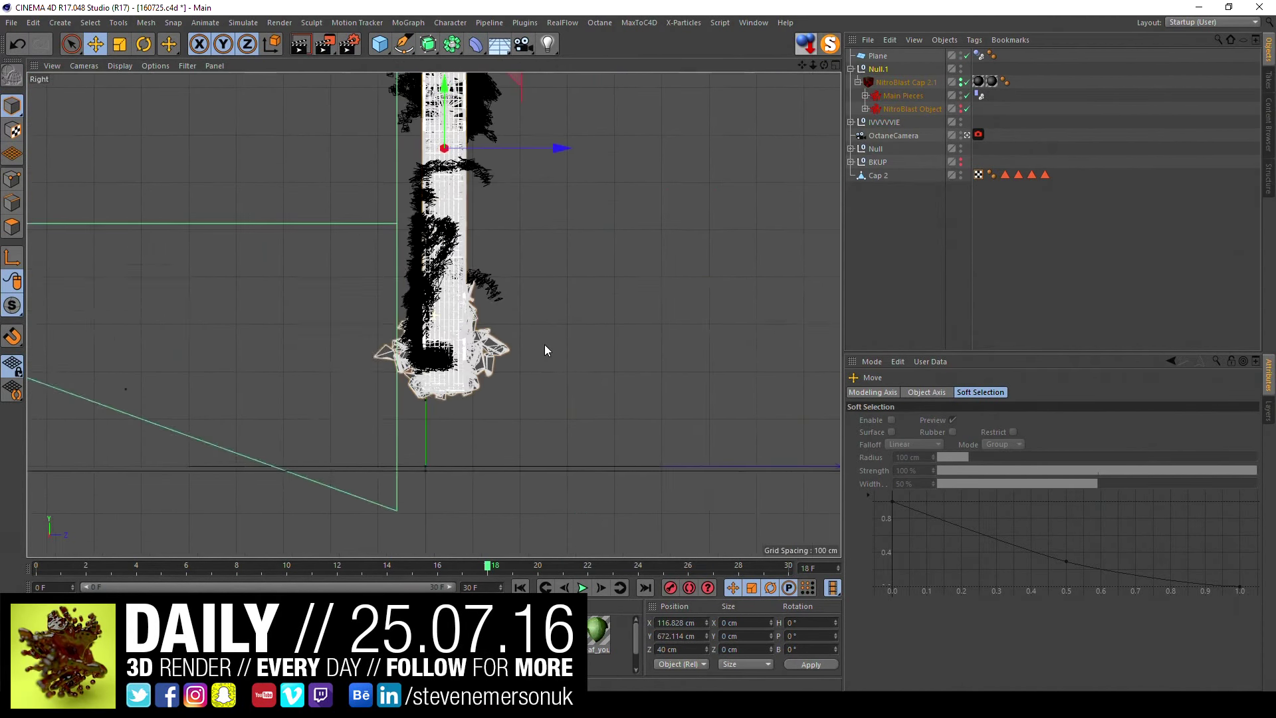
pyautogui.scroll(3, 436, 194)
pyautogui.scroll(3, 459, 226)
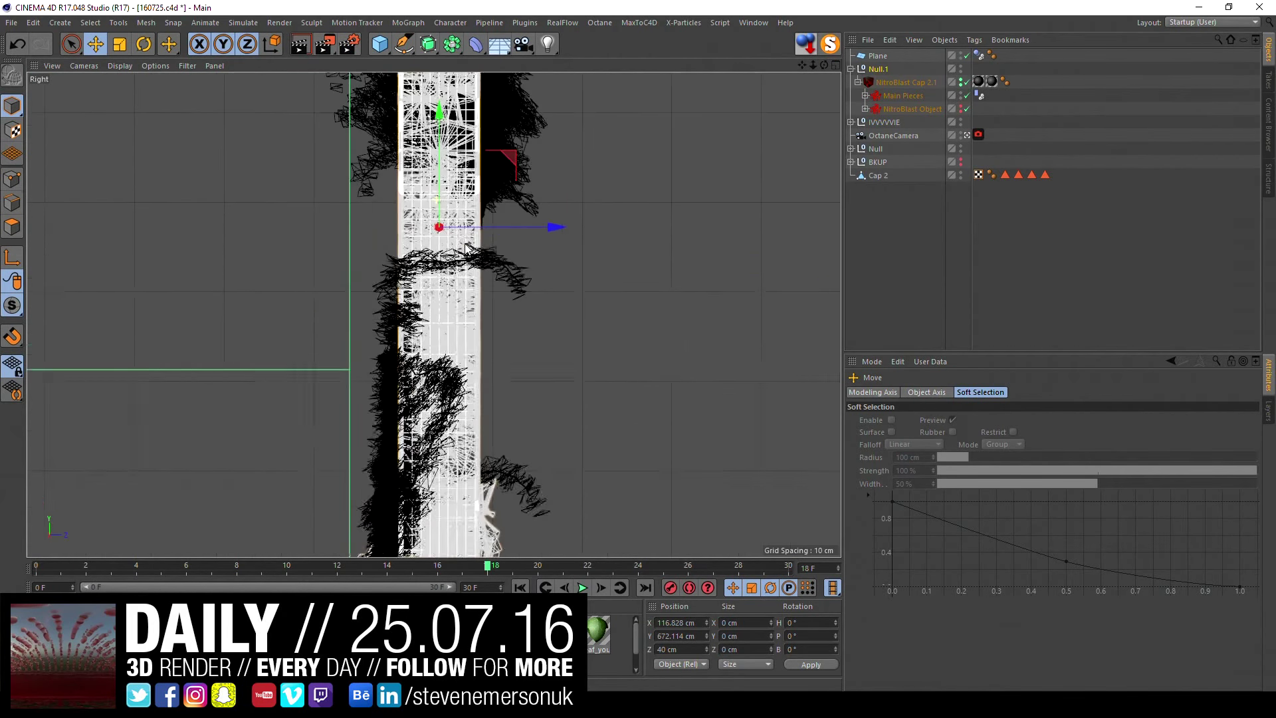
pyautogui.scroll(3, 485, 266)
pyautogui.scroll(3, 510, 313)
pyautogui.scroll(2, 510, 312)
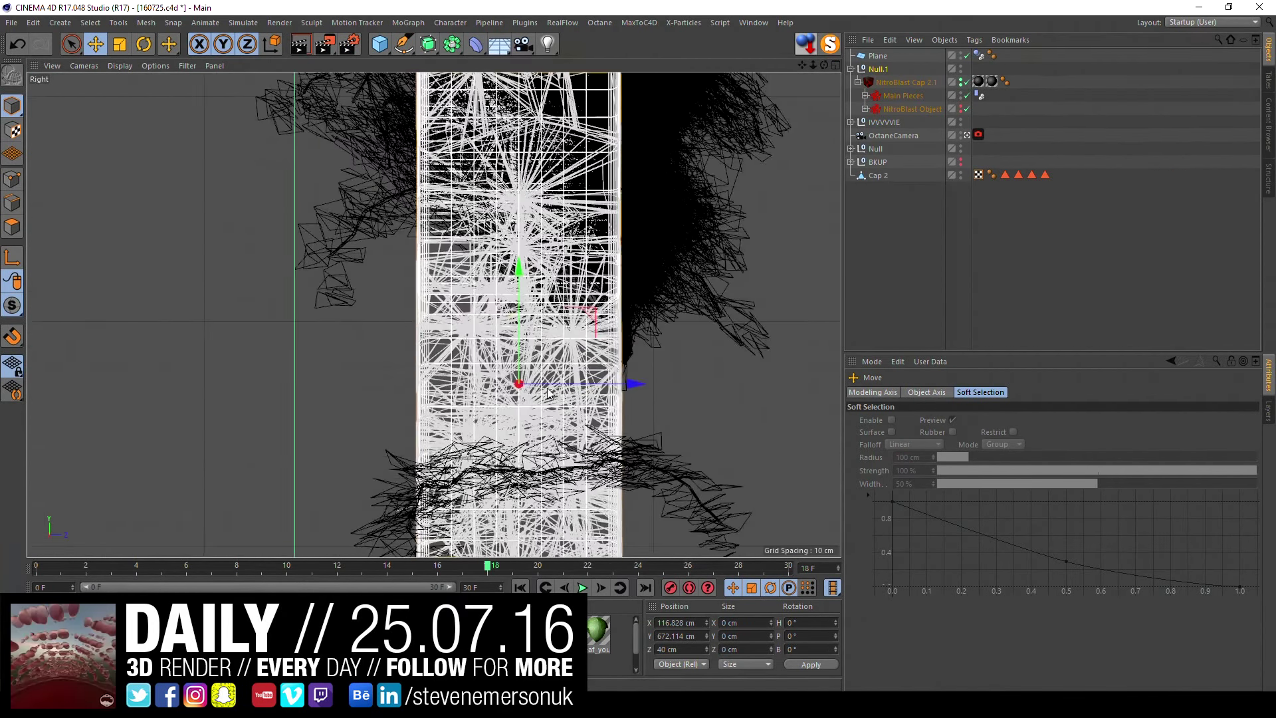
# - Nudge the S group's depth to Z 40.328 cm, then return to four views
pyautogui.keyDown('alt'); pyautogui.moveTo(495, 375); pyautogui.dragTo(418, 316, button='middle'); pyautogui.keyUp('alt')
pyautogui.scroll(3, 419, 316)
pyautogui.scroll(1, 422, 317)
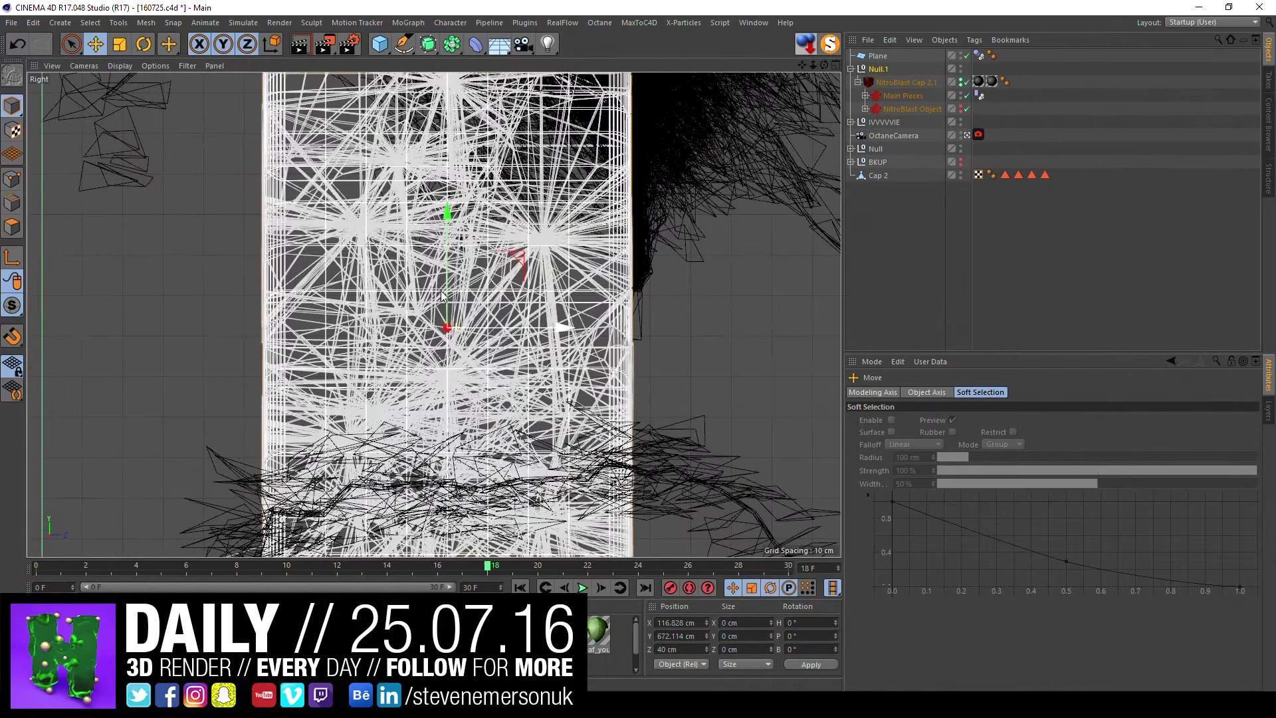
pyautogui.moveTo(488, 328); pyautogui.dragTo(489, 327)
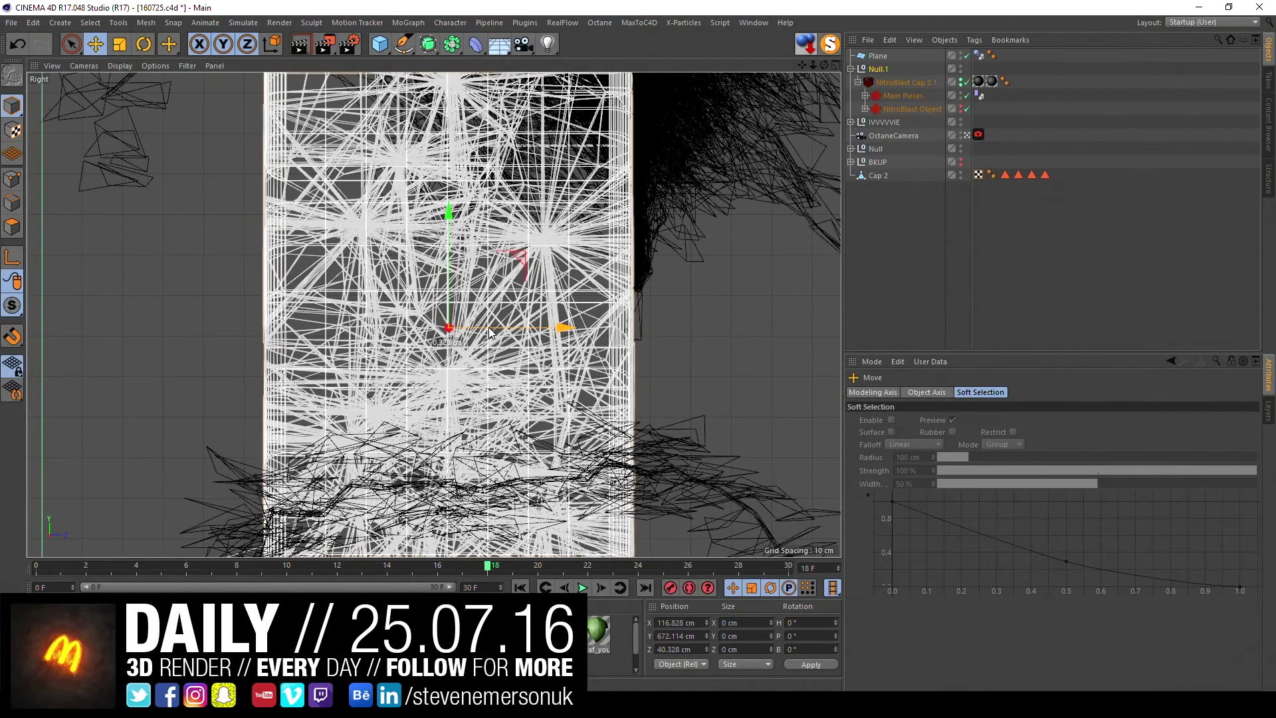
pyautogui.middleClick(489, 327)
pyautogui.middleClick(637, 188)
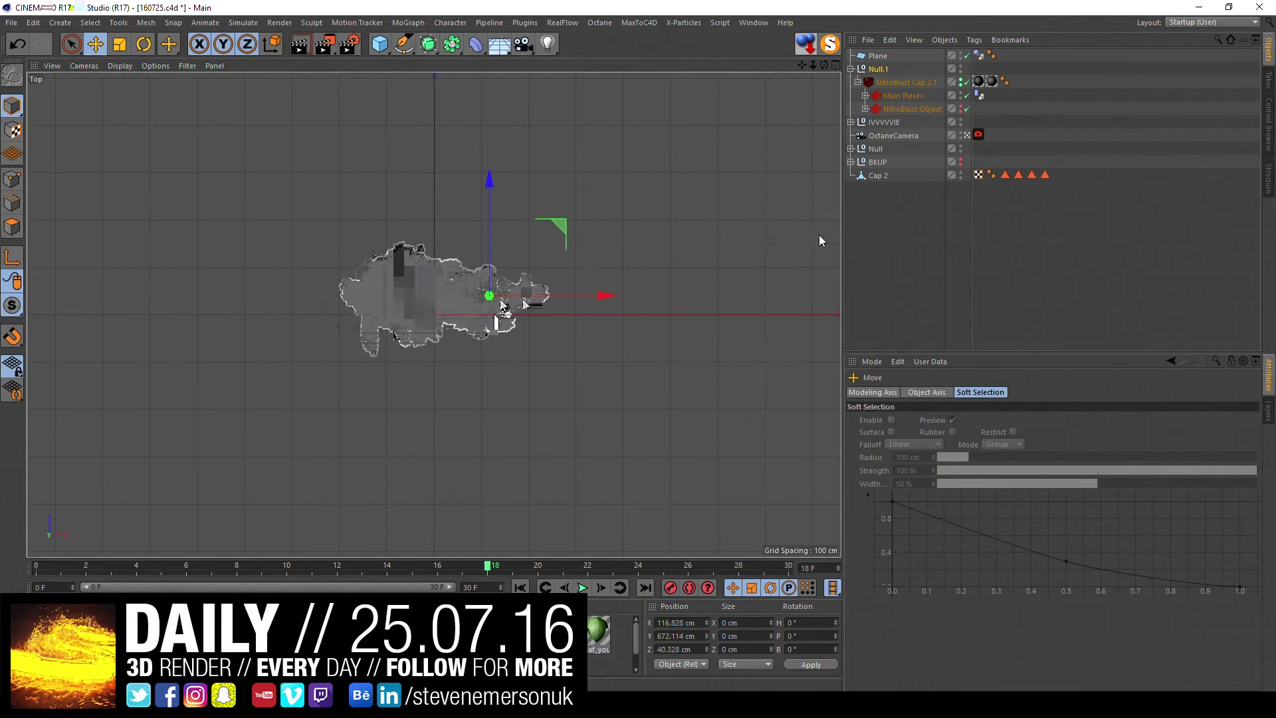
pyautogui.middleClick(518, 218)
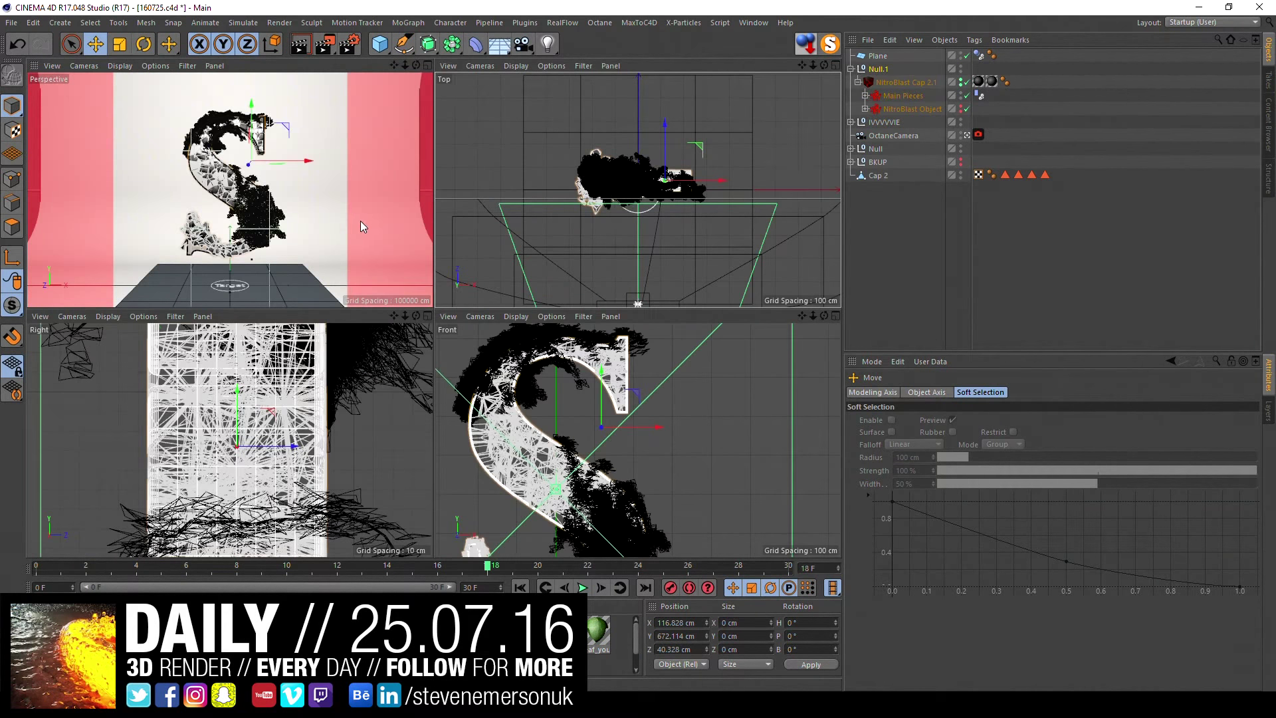
# - Switch to the single maximized Perspective view and deselect everything
pyautogui.middleClick(360, 221)
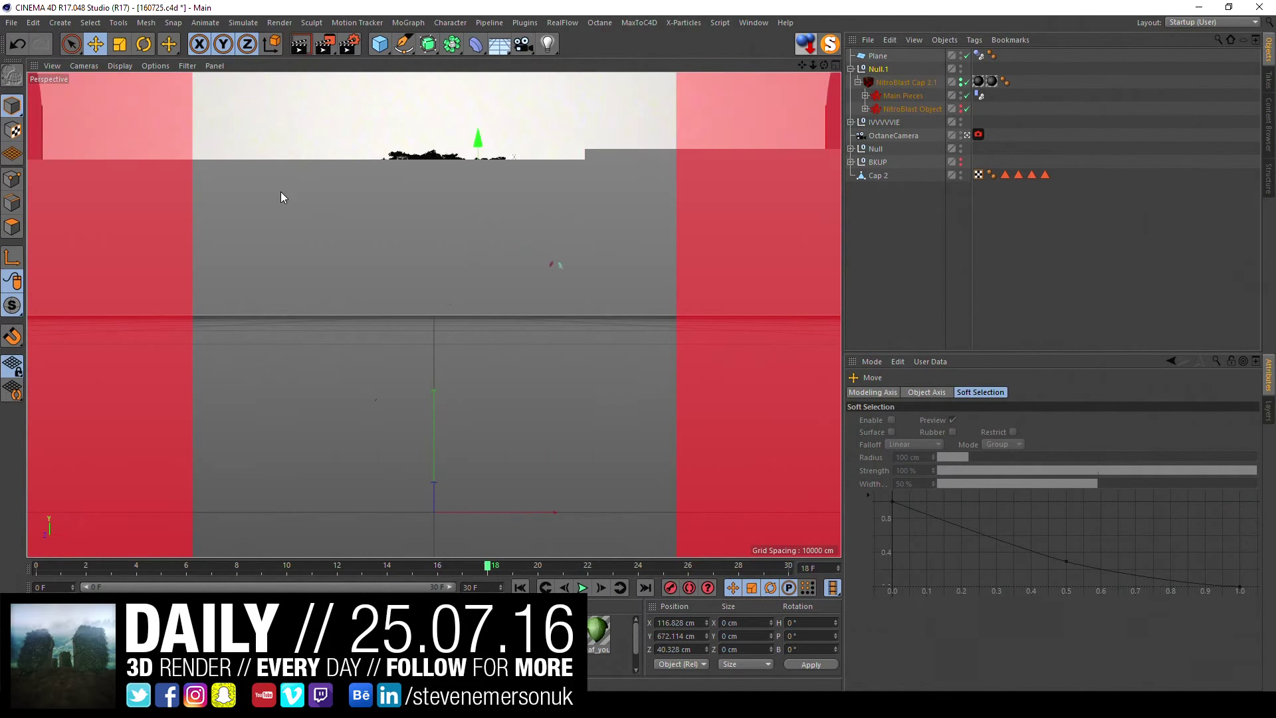
pyautogui.middleClick(281, 192)
pyautogui.middleClick(238, 192)
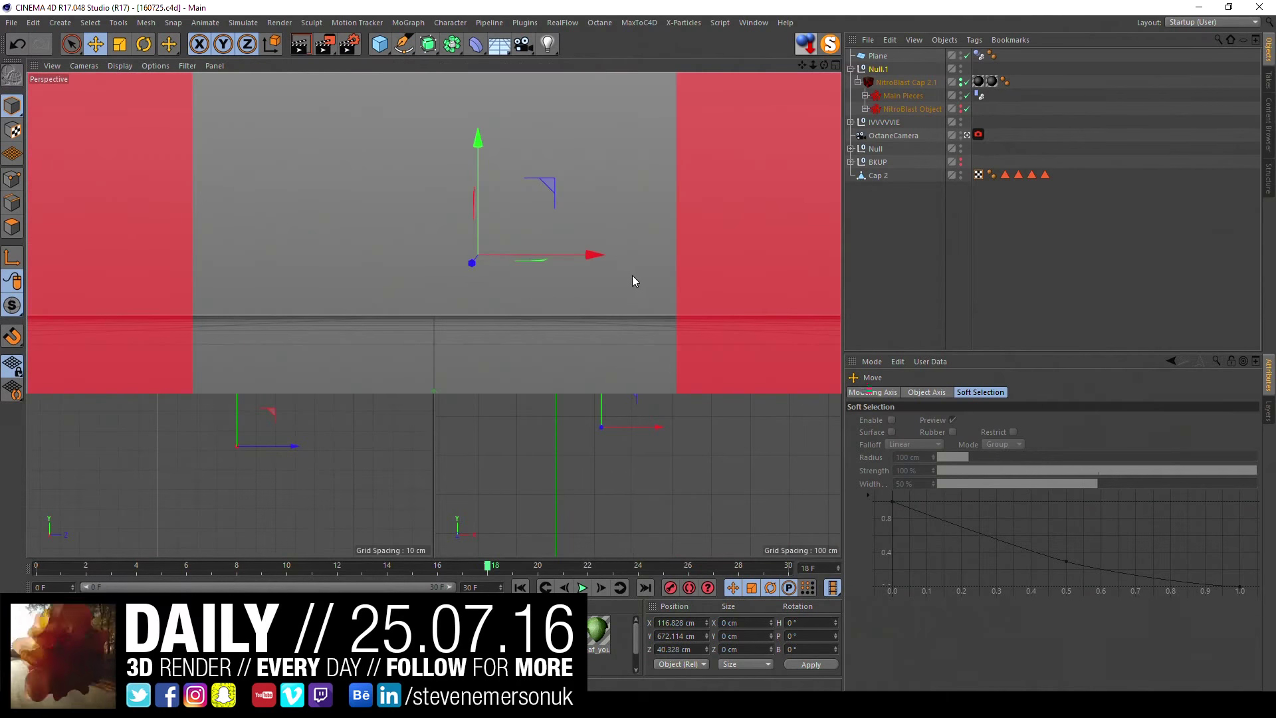
pyautogui.click(868, 209)
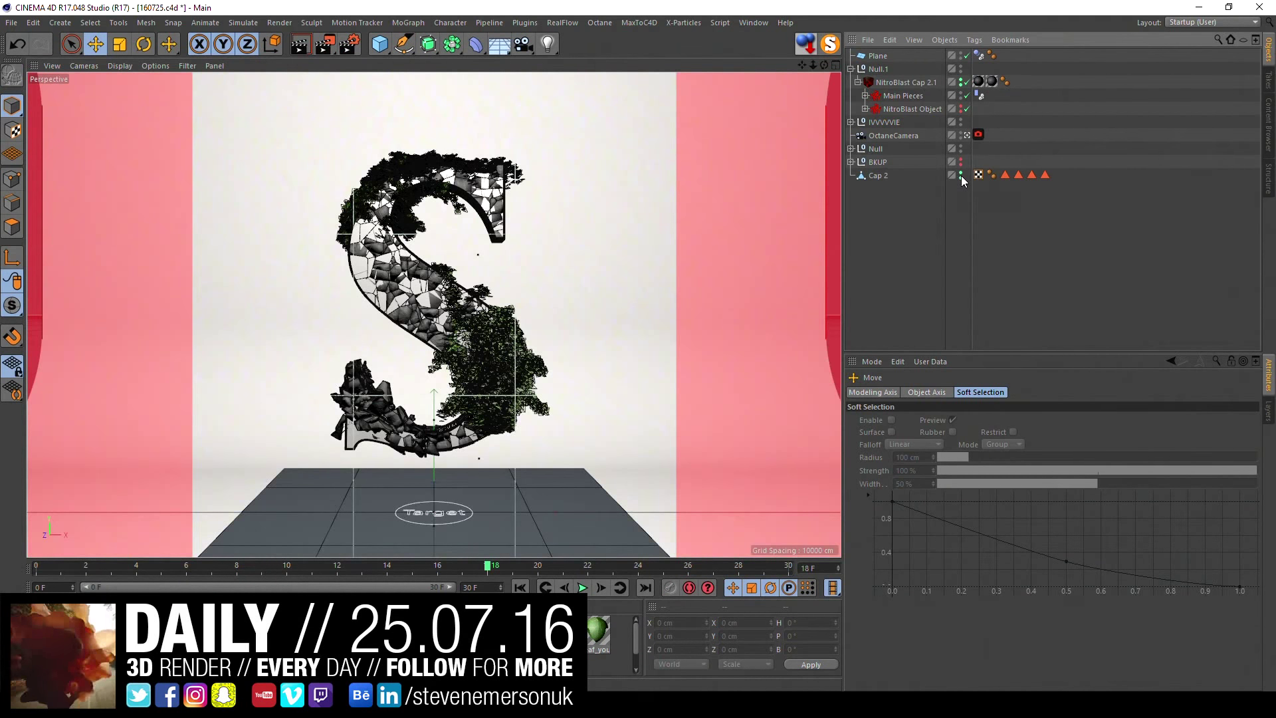
# - Hide Cap 2 in the viewport and bring up Octane render settings (Direct Lighting, 128 samples)
pyautogui.click(961, 176)
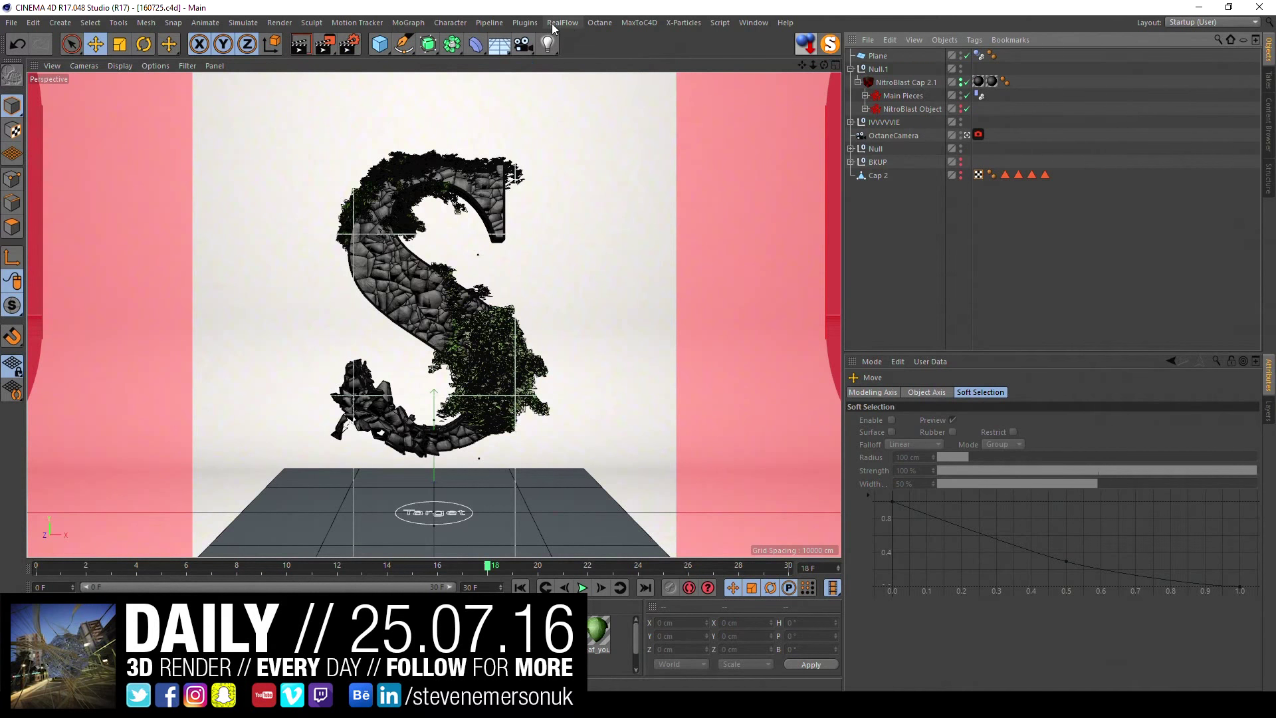
pyautogui.click(600, 22)
pyautogui.click(613, 68)
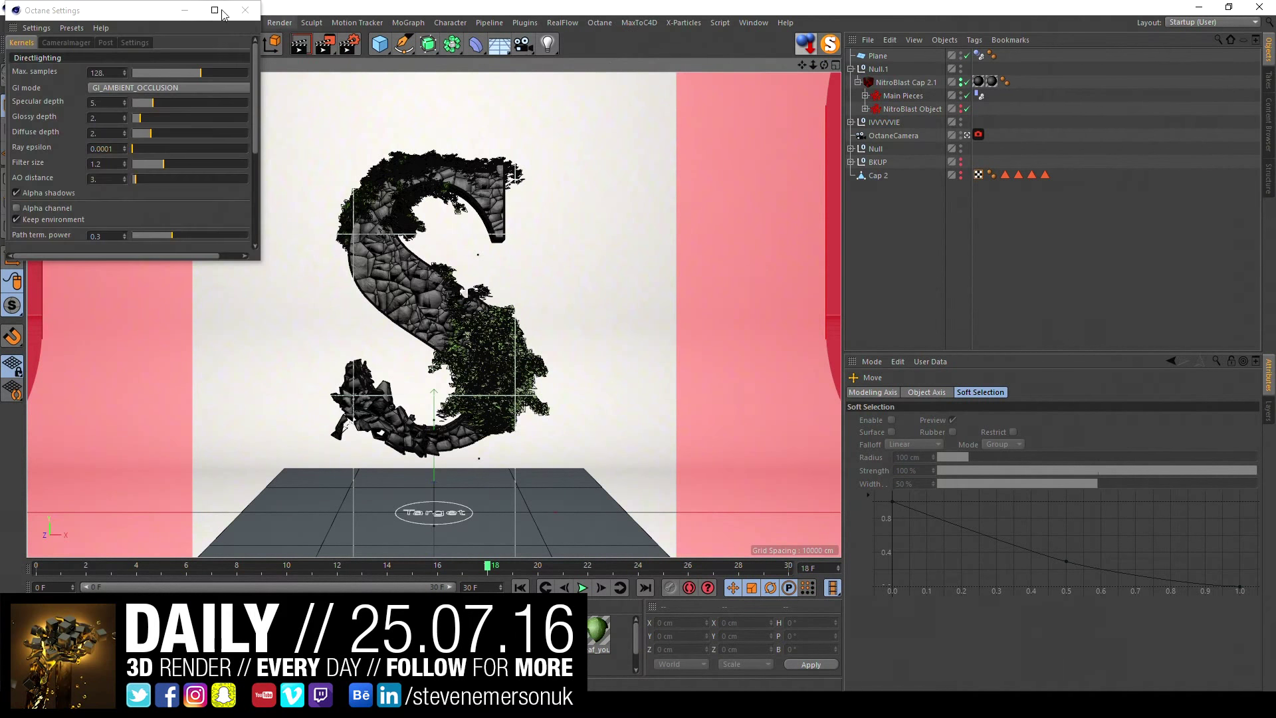
# - Close Octane Settings and open the Octane Live Viewer window
pyautogui.click(245, 10)
pyautogui.click(600, 23)
pyautogui.click(611, 56)
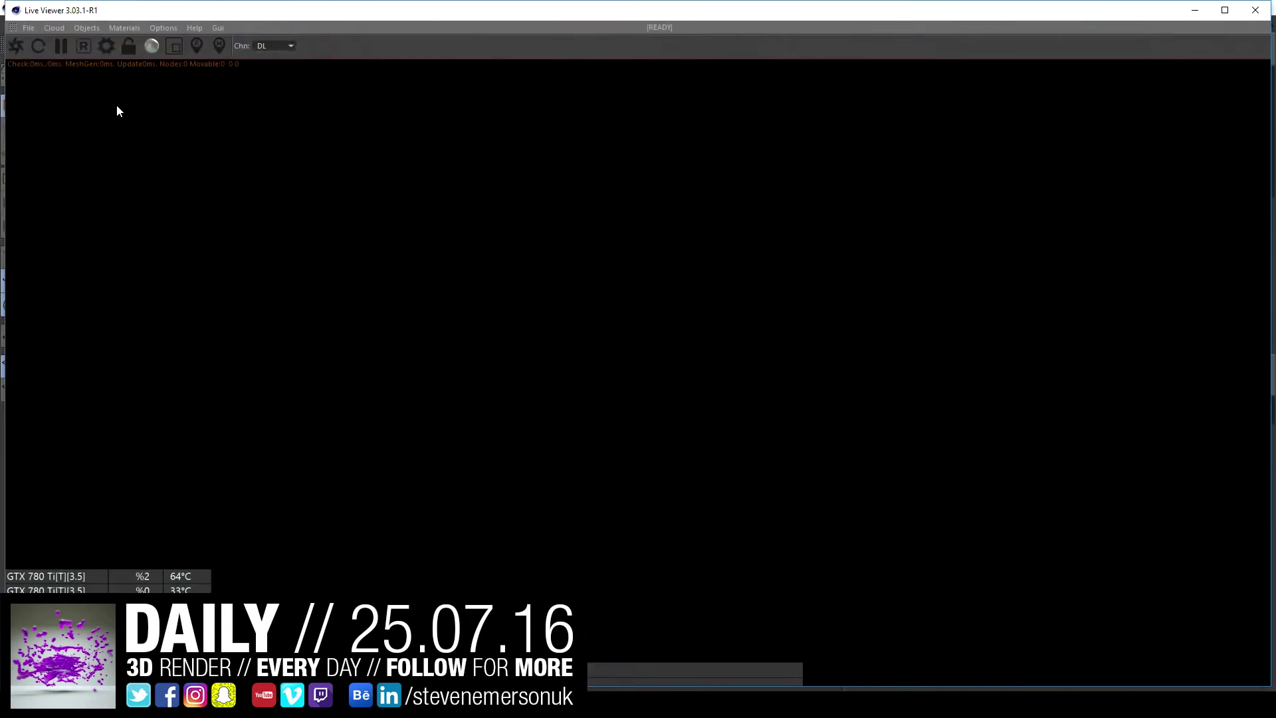
# - Dock the Live Viewer left of the viewport and render the ivy-covered S to 128 samples
pyautogui.click(86, 78)
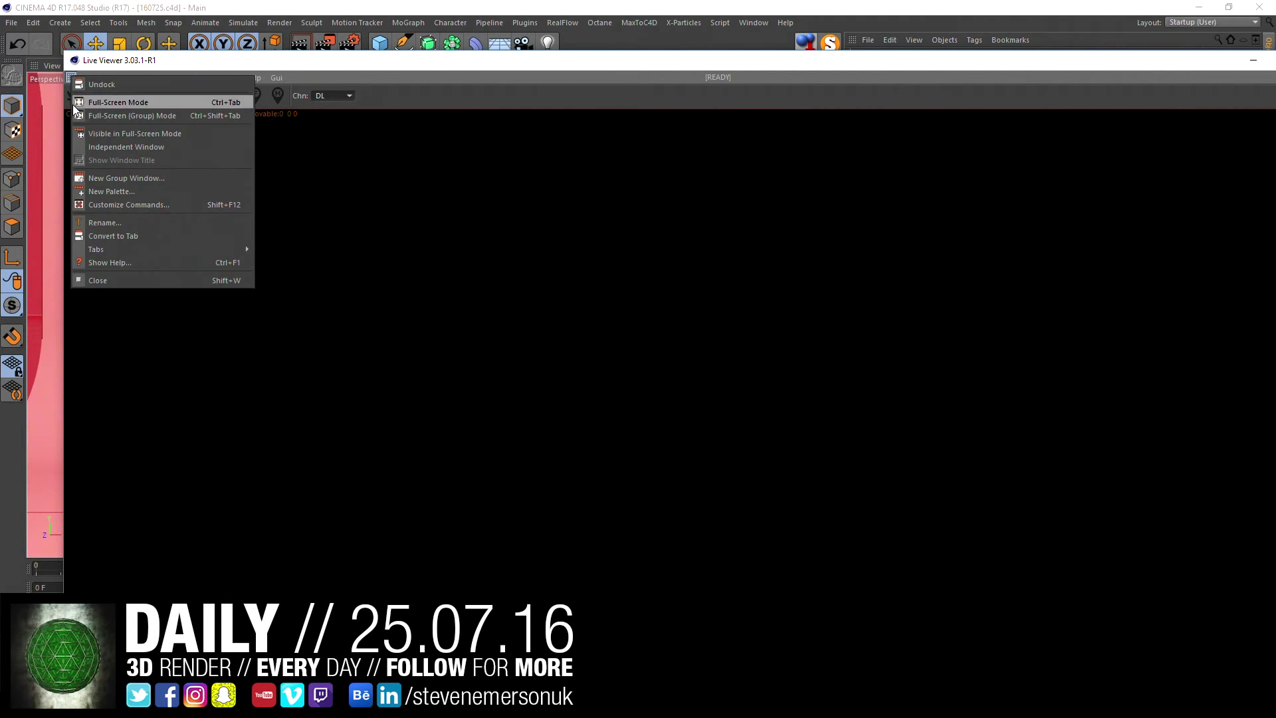
pyautogui.moveTo(70, 77); pyautogui.dragTo(44, 124)
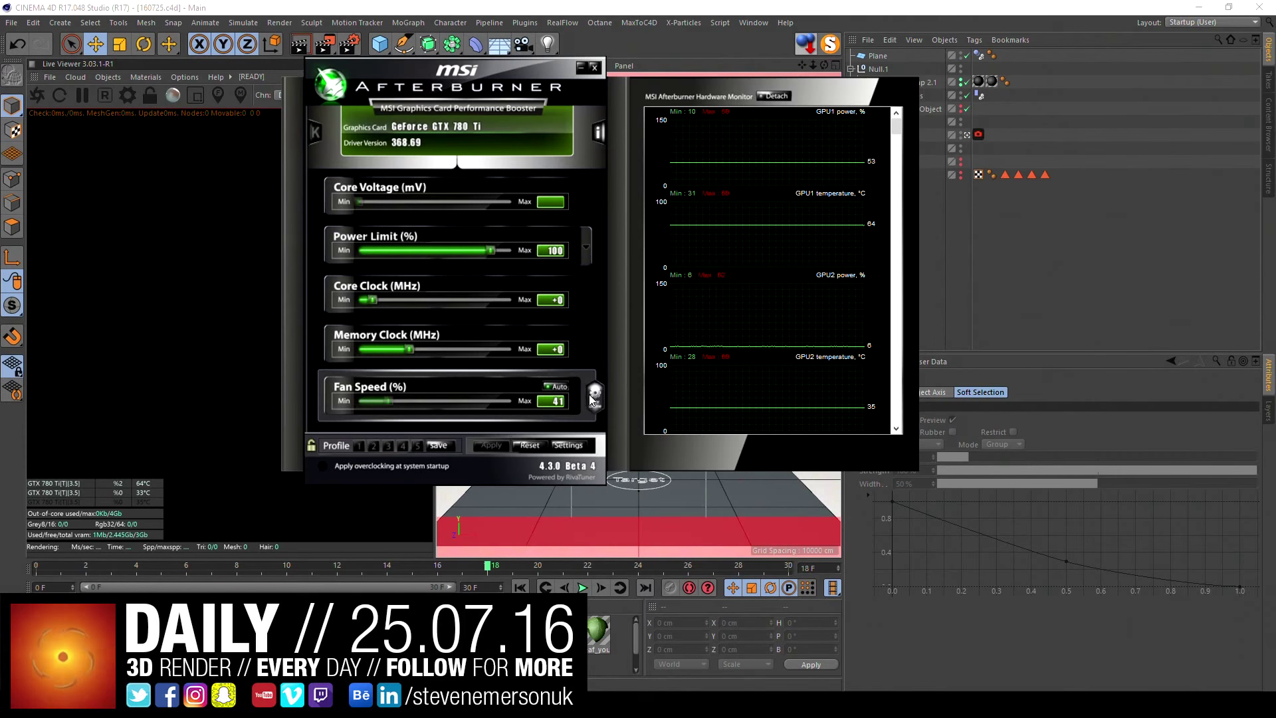
pyautogui.click(582, 67)
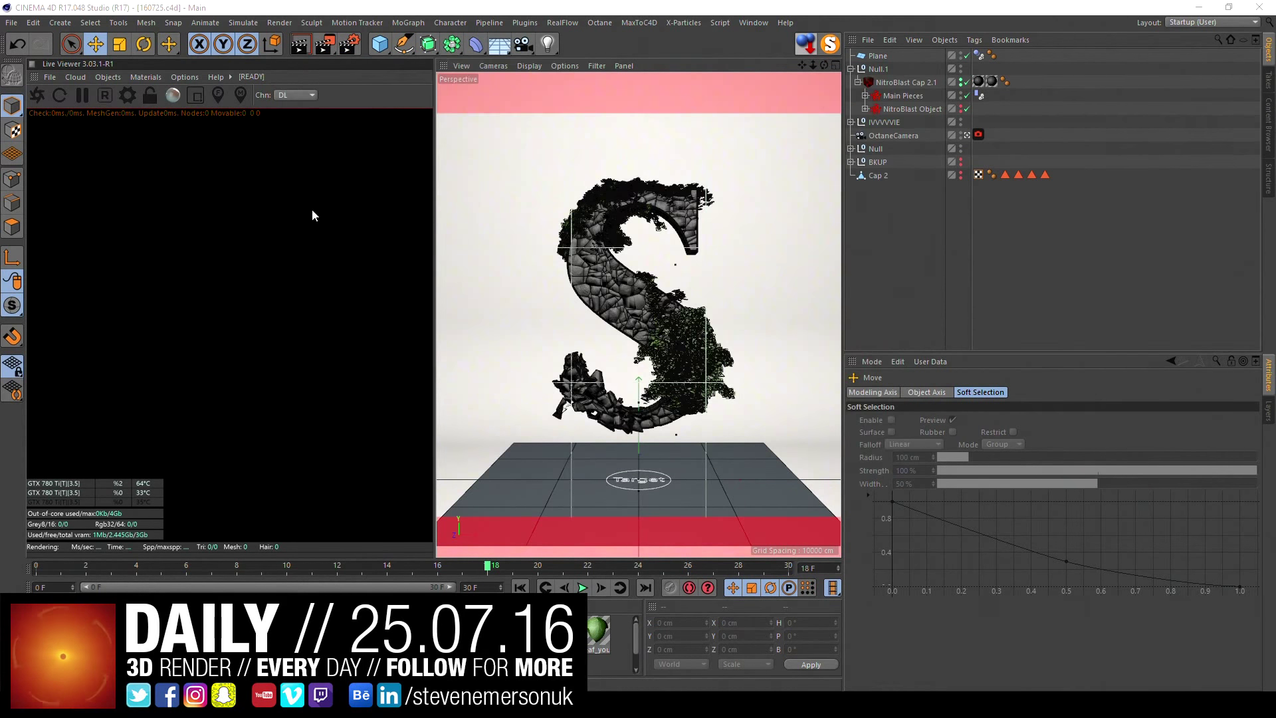
pyautogui.click(37, 95)
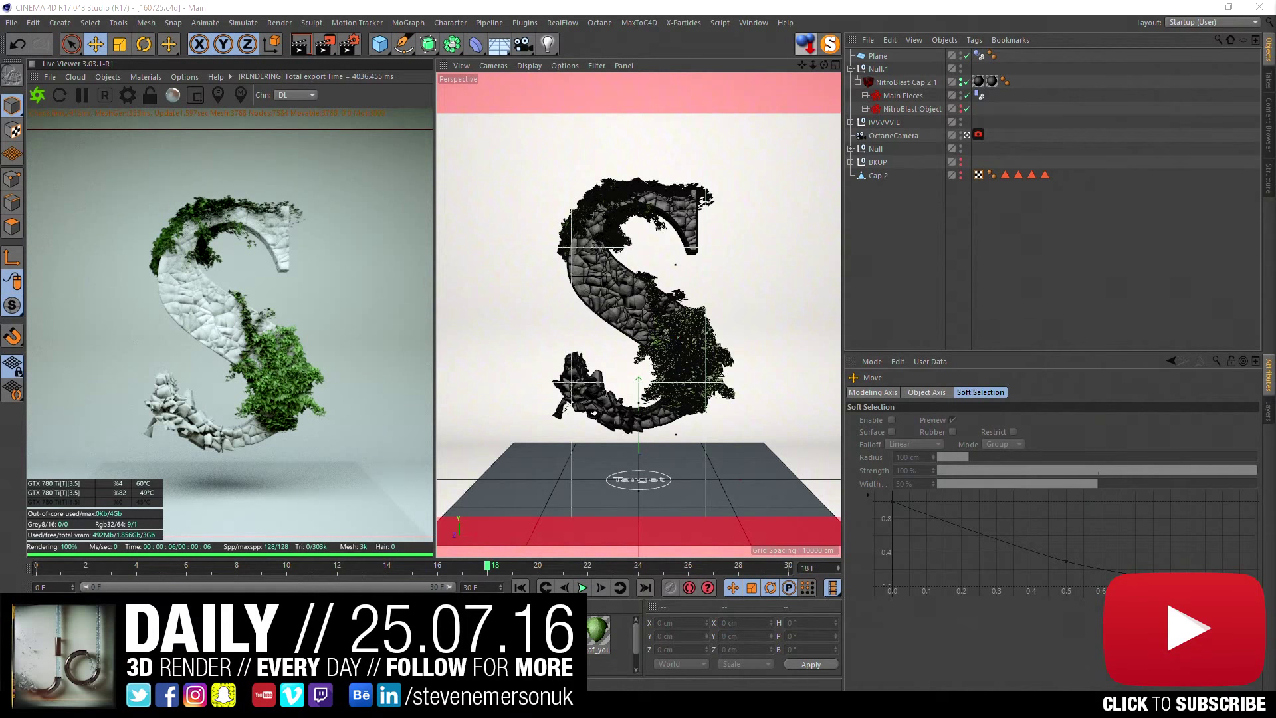
# - Stop viewing through the Octane camera and set viewport display to Box shading
pyautogui.click(967, 136)
pyautogui.keyDown('alt'); pyautogui.moveTo(557, 331); pyautogui.dragTo(508, 259); pyautogui.keyUp('alt')
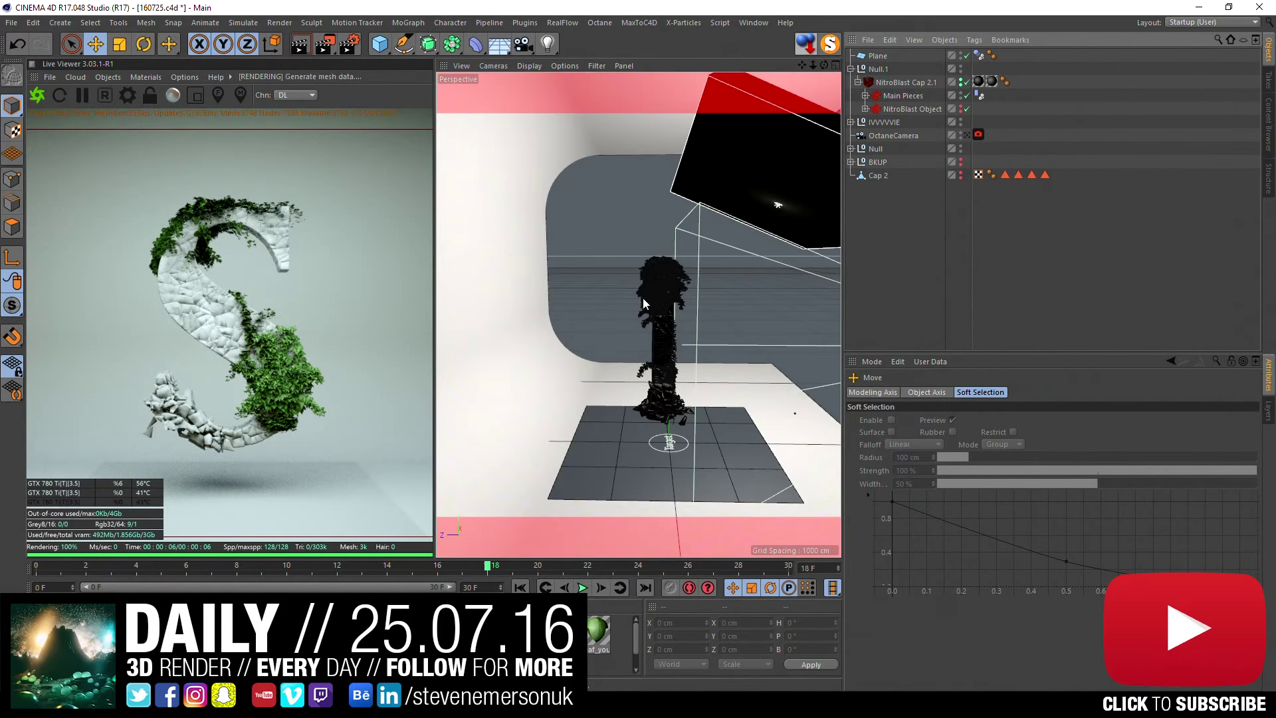
pyautogui.keyDown('alt'); pyautogui.moveTo(556, 327); pyautogui.dragTo(581, 329); pyautogui.keyUp('alt')
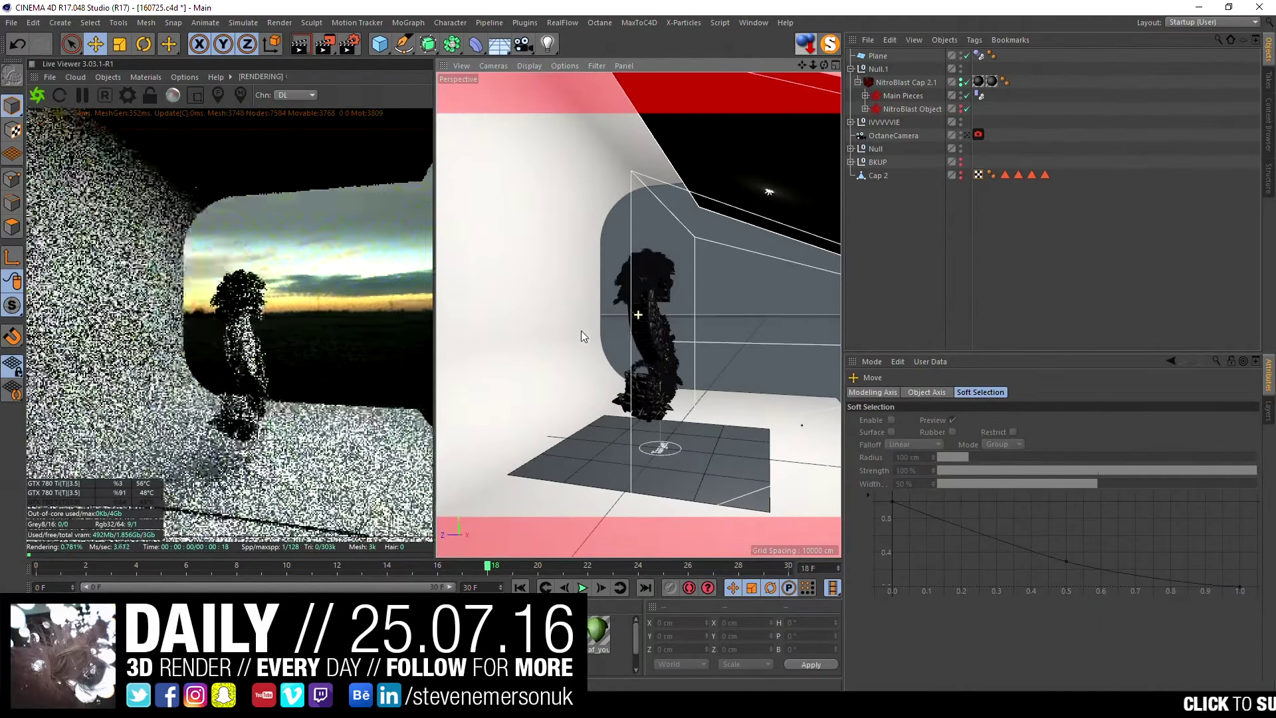
pyautogui.keyDown('alt'); pyautogui.moveTo(660, 342); pyautogui.dragTo(659, 340); pyautogui.keyUp('alt')
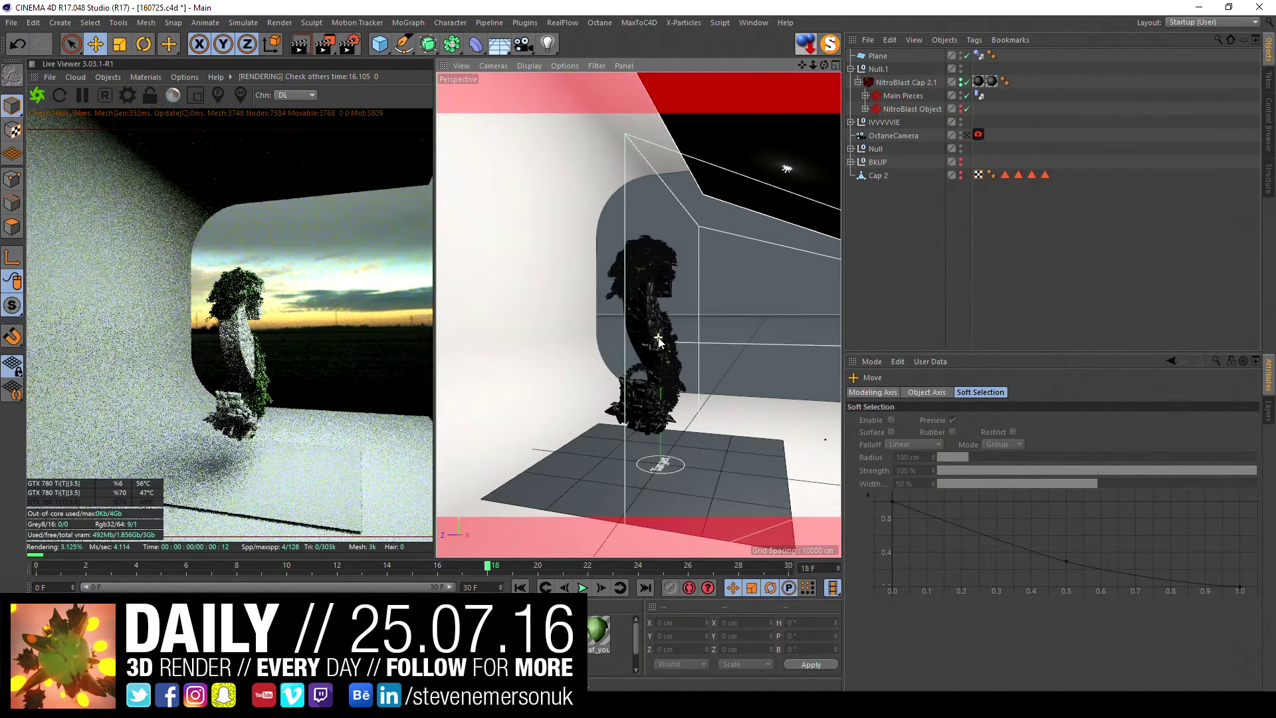
pyautogui.scroll(2, 660, 341)
pyautogui.scroll(2, 661, 339)
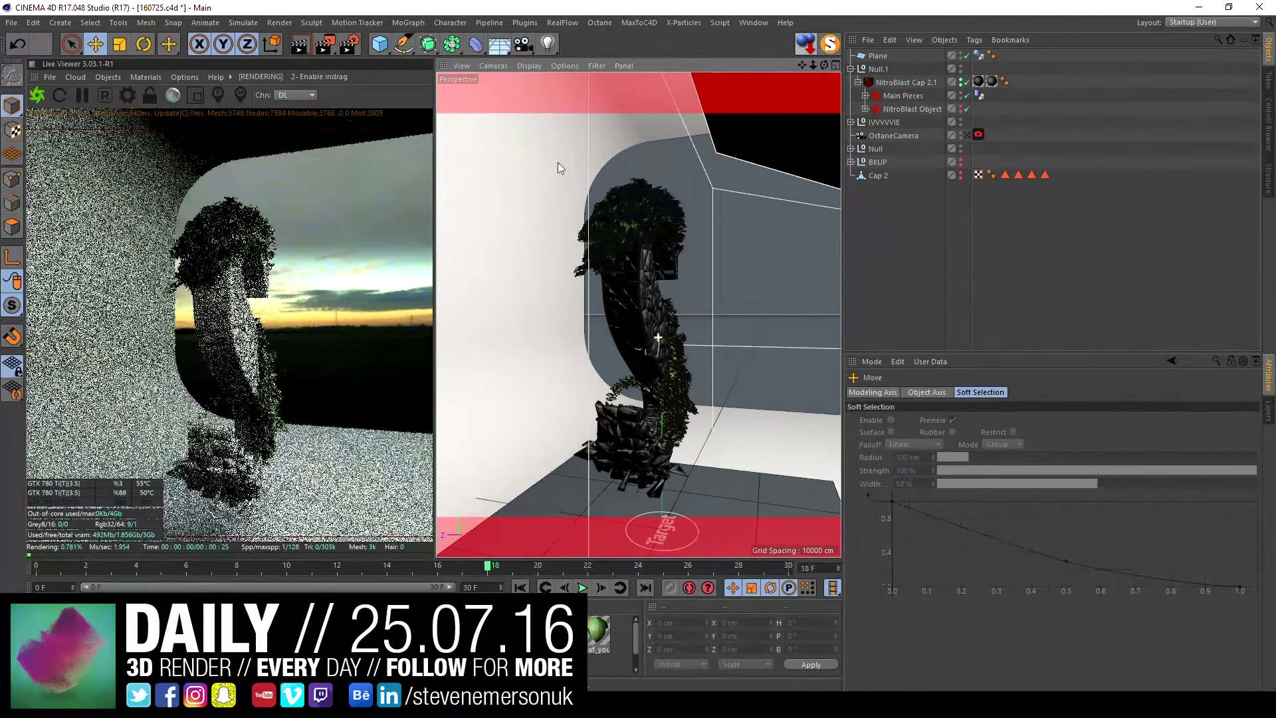
pyautogui.click(527, 66)
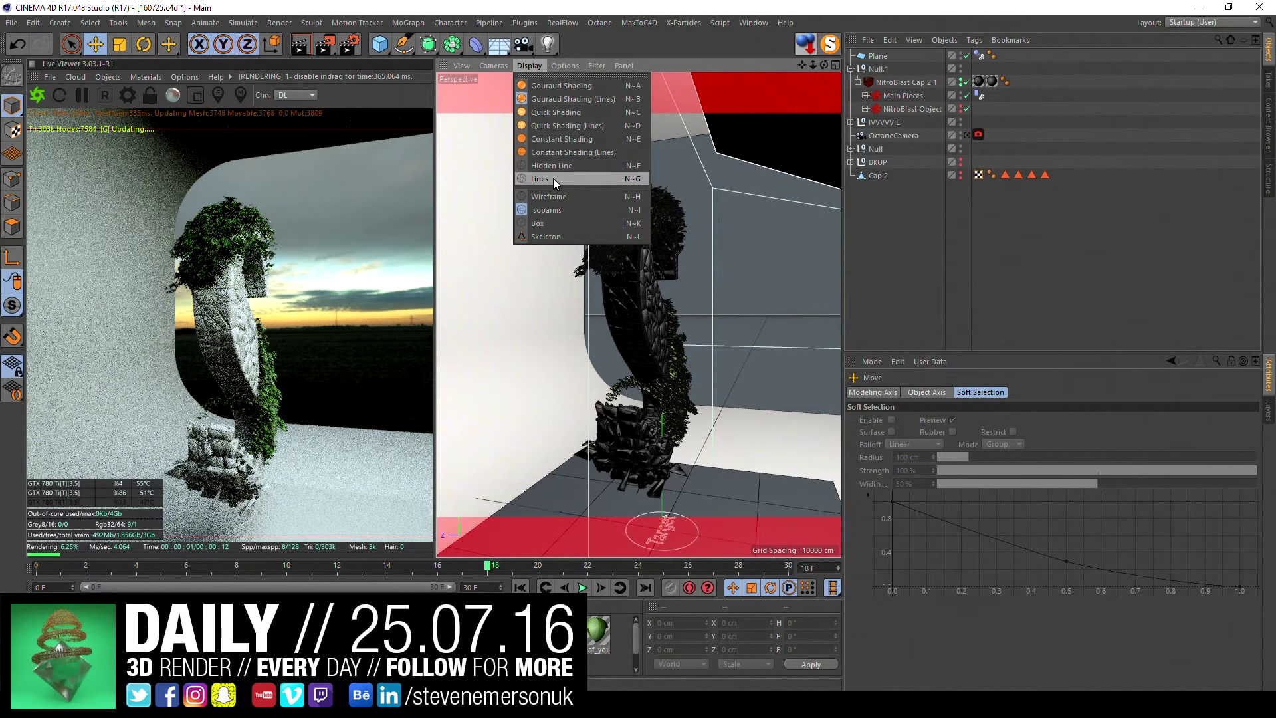
pyautogui.click(553, 220)
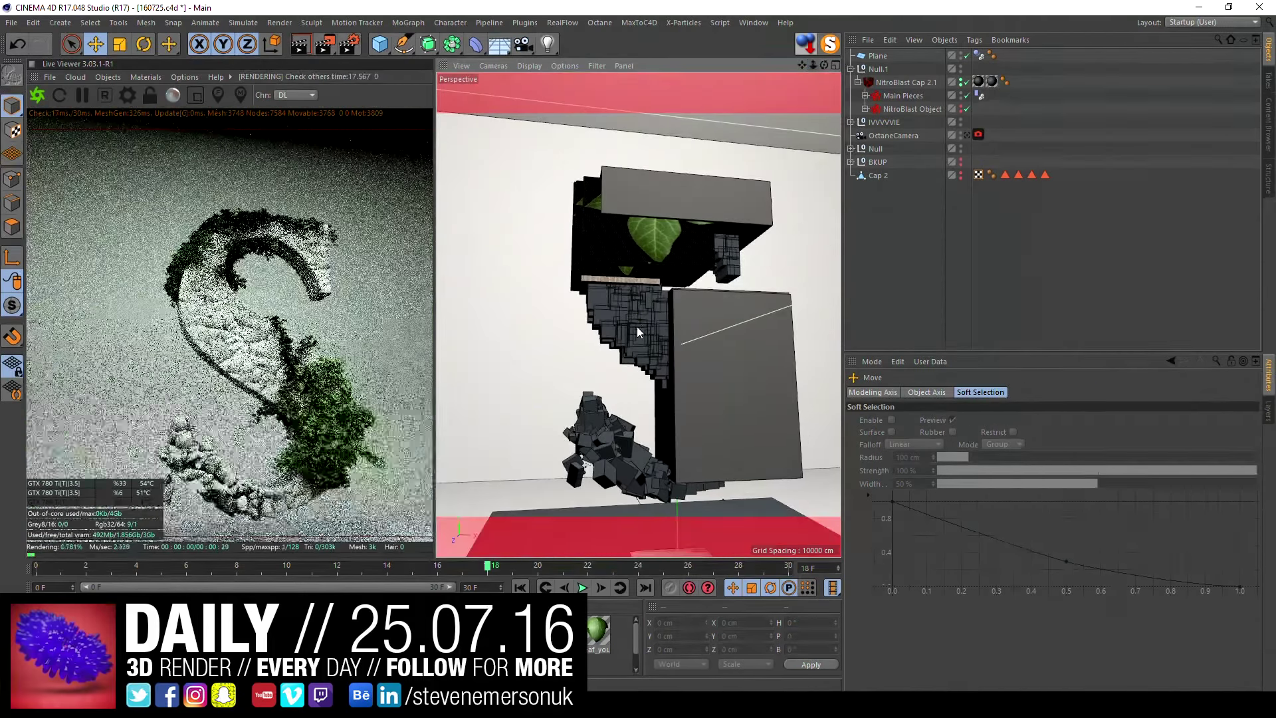
# - Select the Stone Dark_OUT material tag
pyautogui.scroll(2, 637, 325)
pyautogui.scroll(3, 637, 325)
pyautogui.scroll(2, 637, 326)
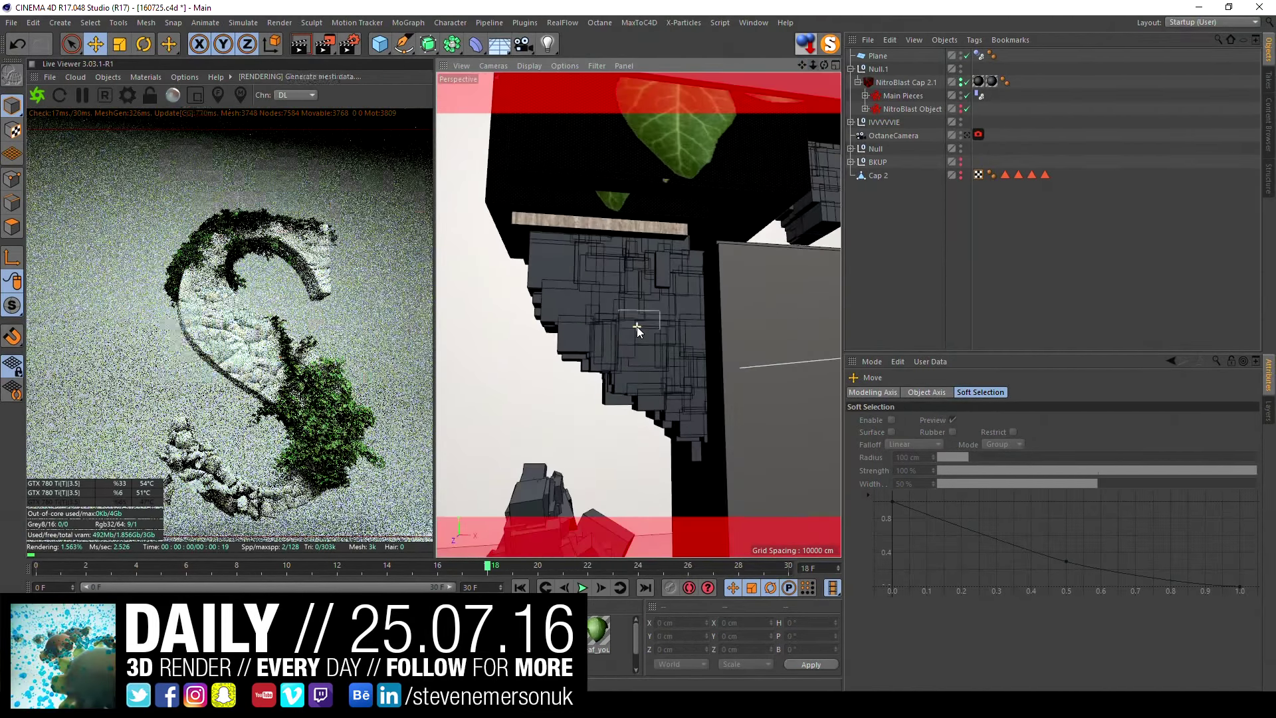
pyautogui.scroll(2, 637, 328)
pyautogui.scroll(1, 637, 329)
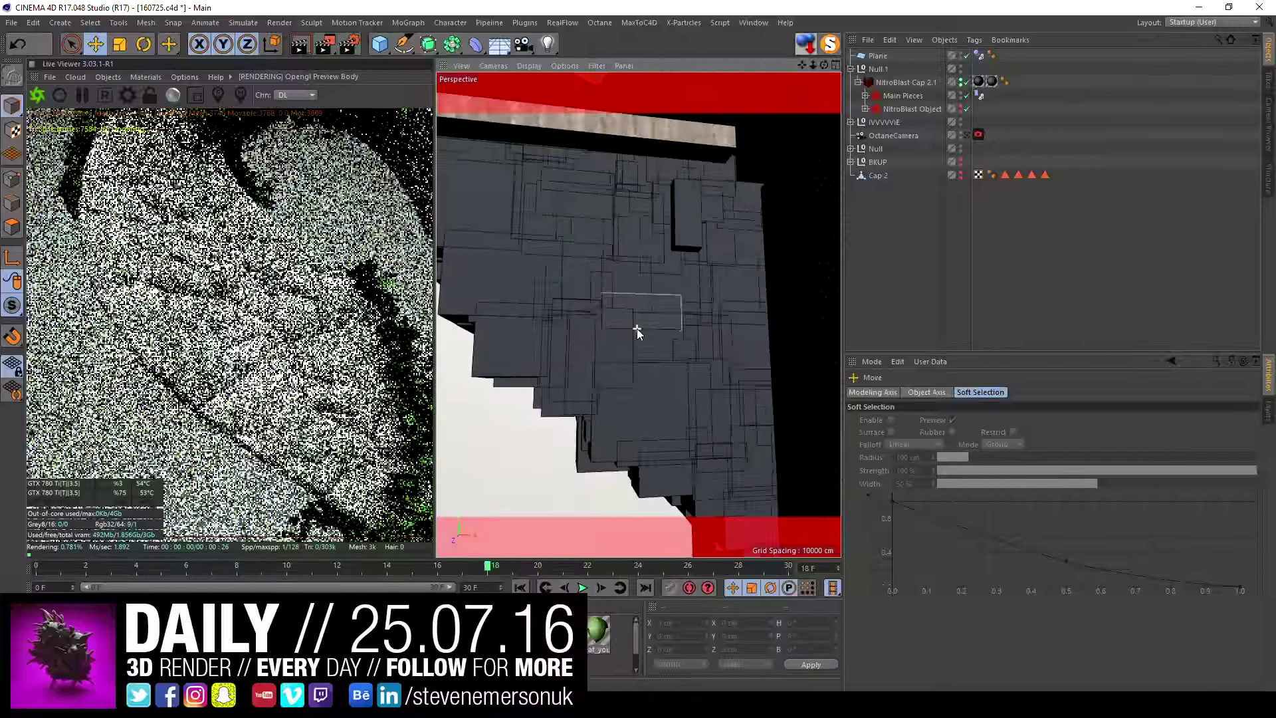
pyautogui.scroll(1, 636, 328)
pyautogui.scroll(2, 637, 328)
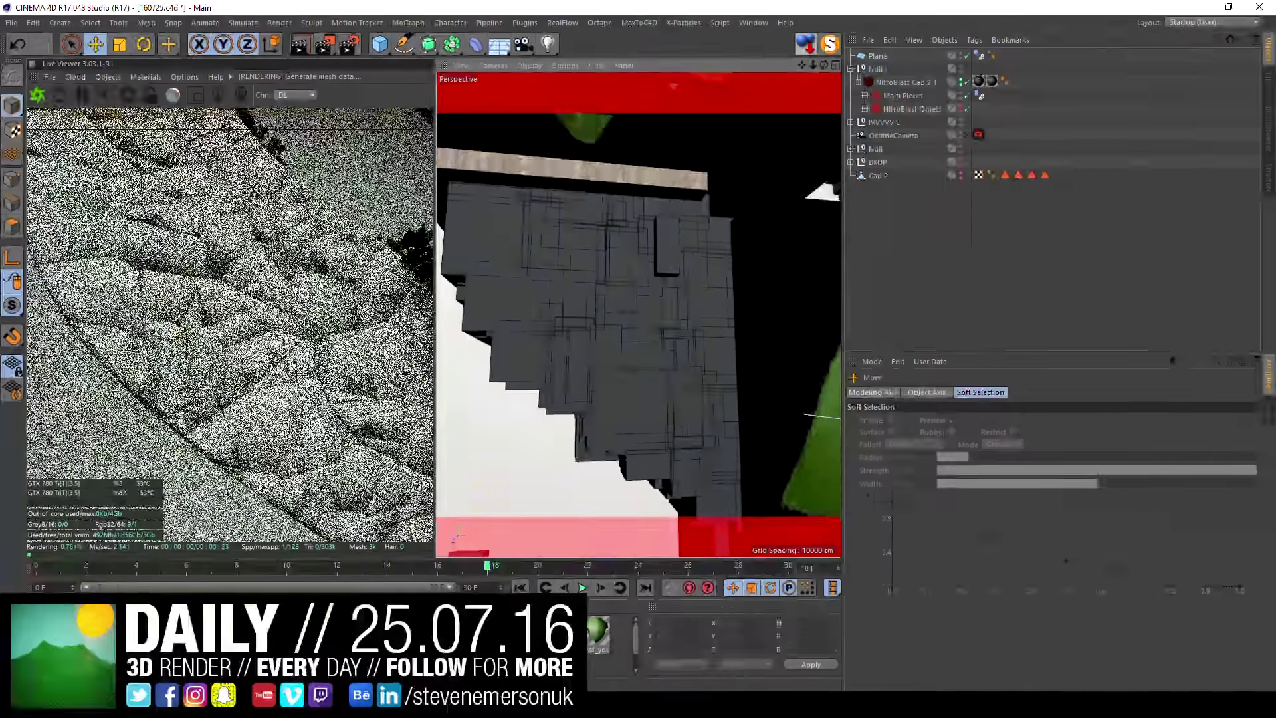
pyautogui.click(219, 300)
# - Add Stone Dark_IN to the selection and convert both with Live Viewer's Convert Materials
pyautogui.keyDown('shift'); pyautogui.click(219, 299); pyautogui.keyUp('shift')
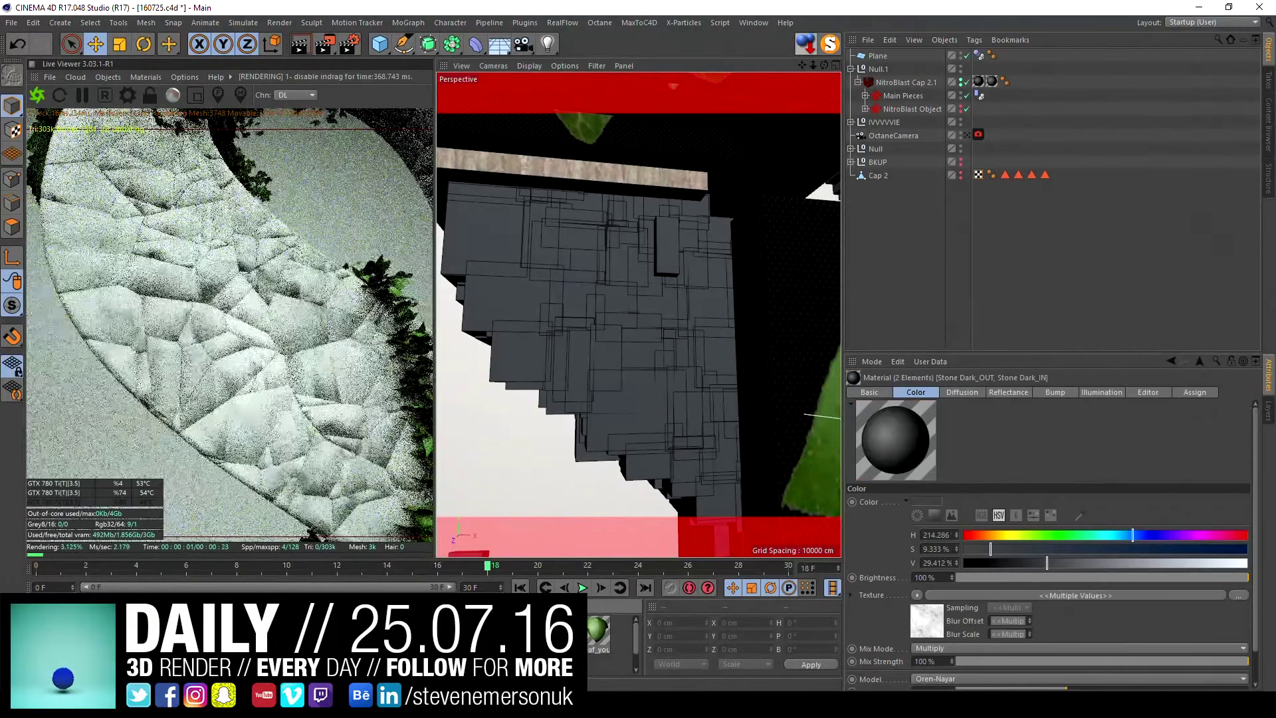
pyautogui.click(150, 93)
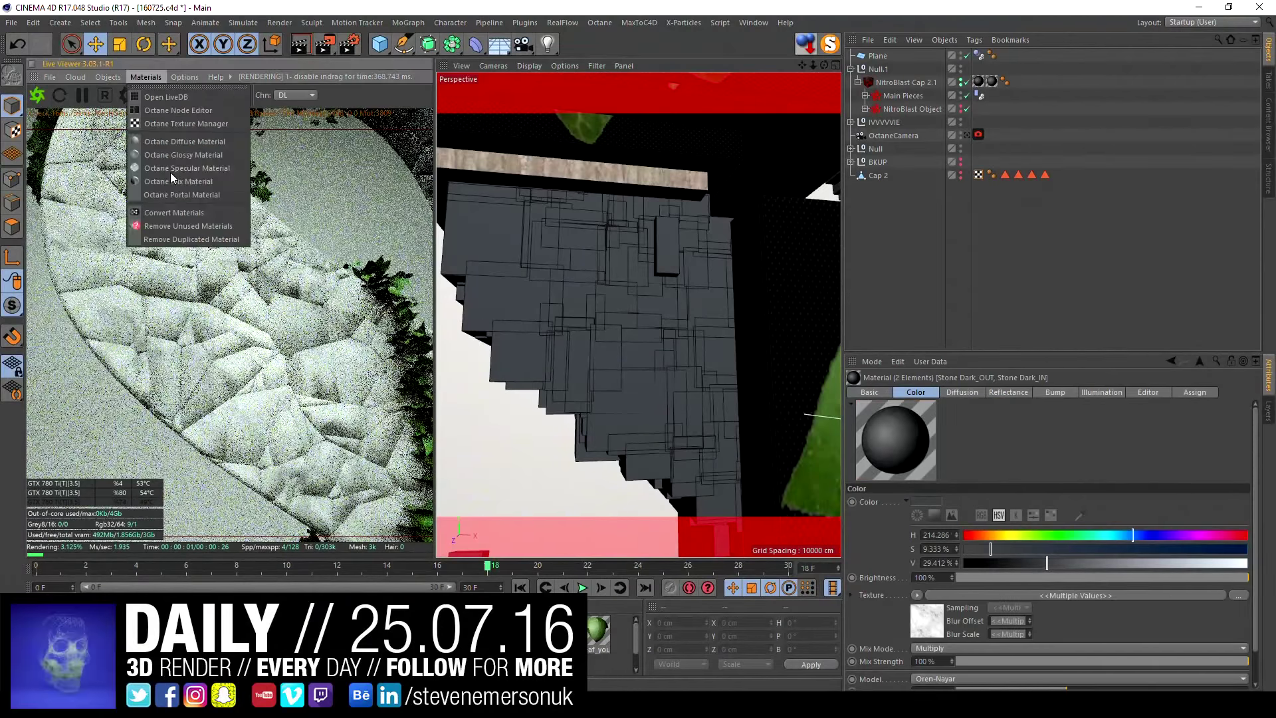
pyautogui.click(174, 216)
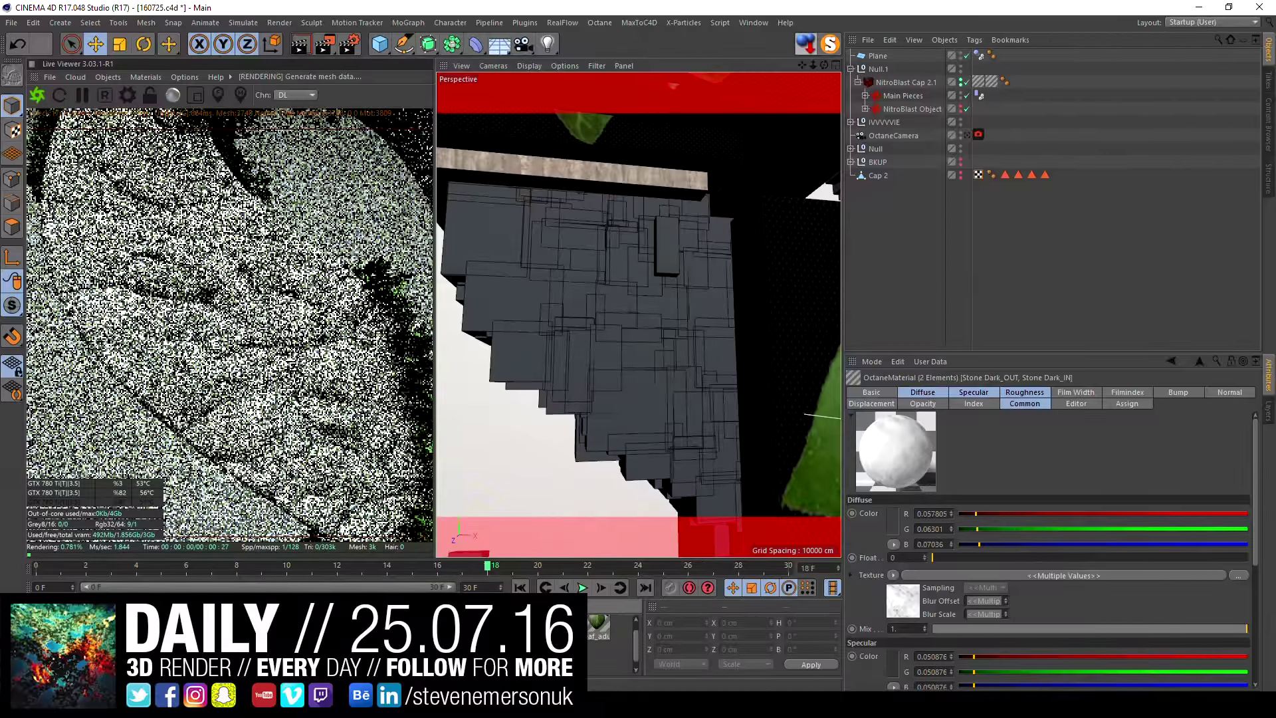
# - Undo and redo the conversion to compare the original and Octane materials
pyautogui.hotkey('ctrl', 'z')
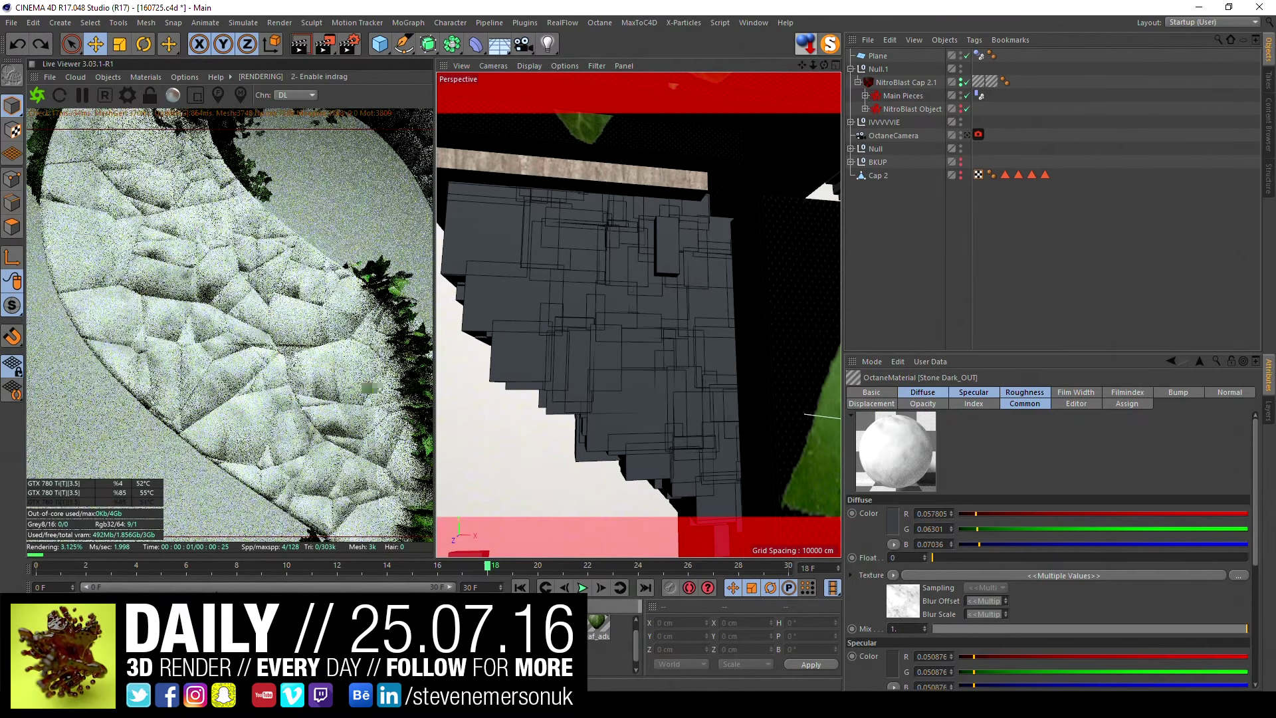
pyautogui.hotkey('ctrl', 'z')
pyautogui.hotkey('ctrl', 'z')
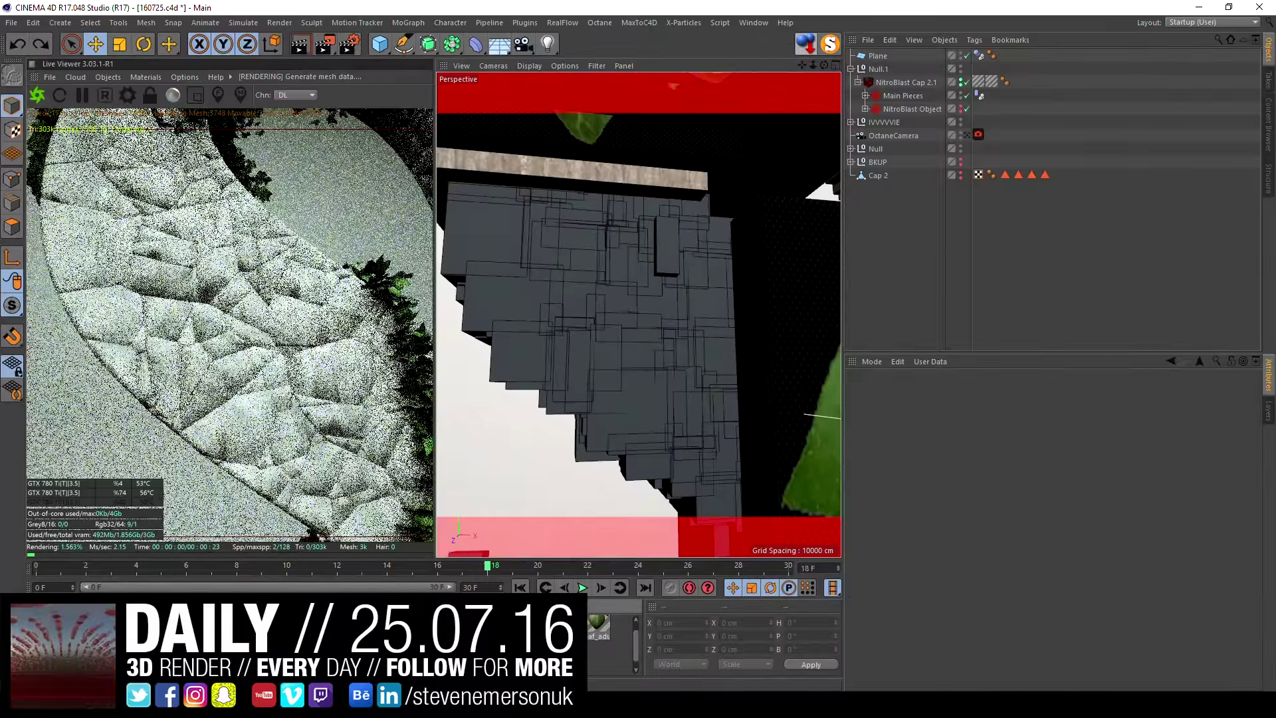
pyautogui.hotkey('ctrl', 'z')
pyautogui.hotkey('ctrl', 'z')
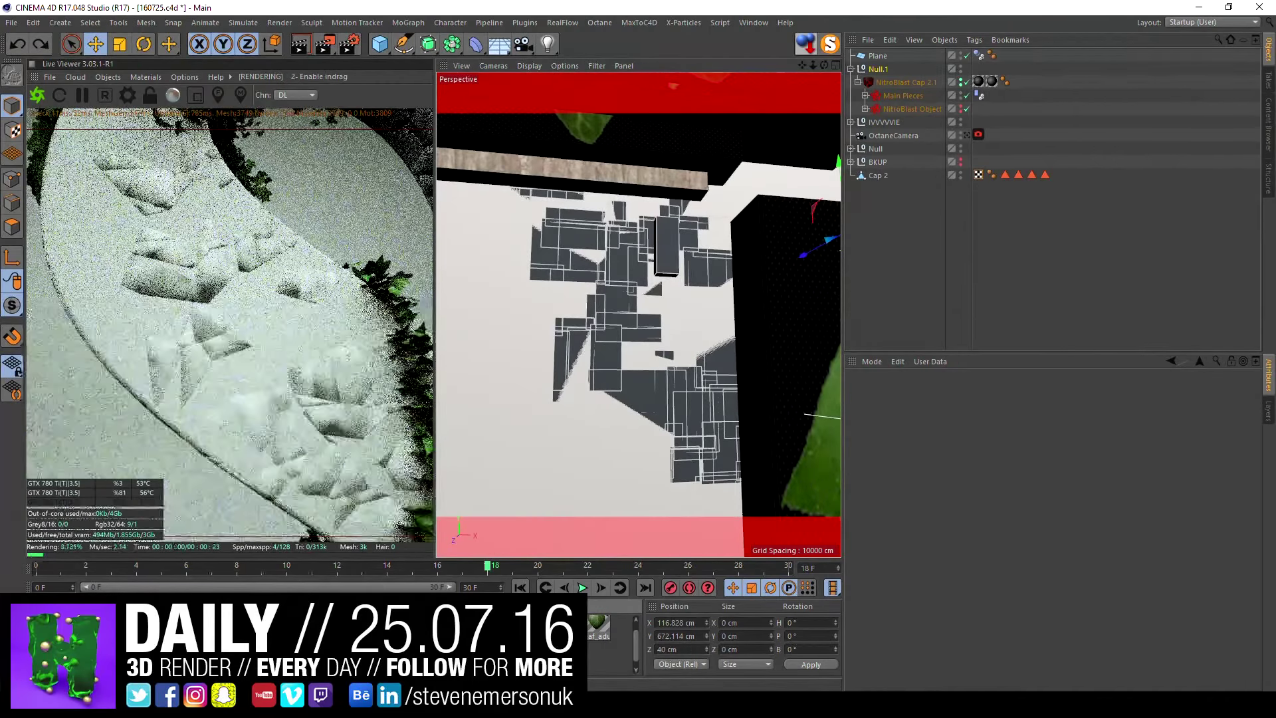
pyautogui.hotkey('ctrl', 'y')
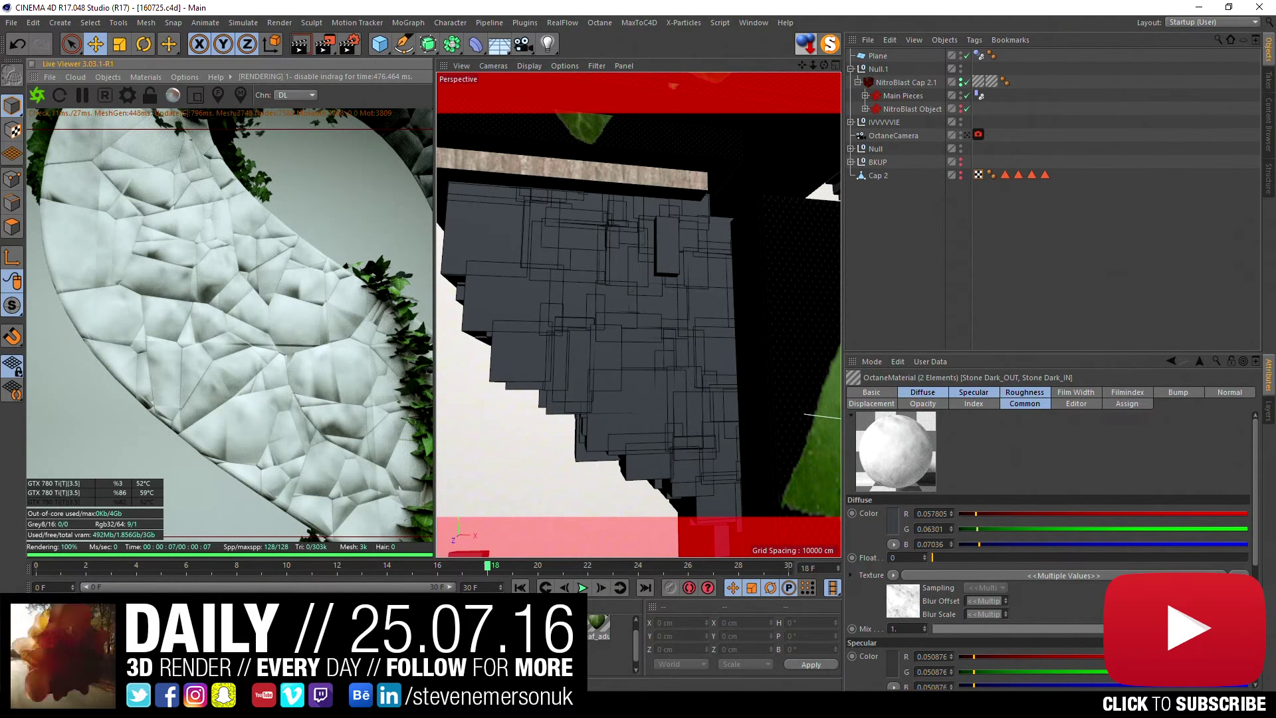
pyautogui.hotkey('ctrl', 'z')
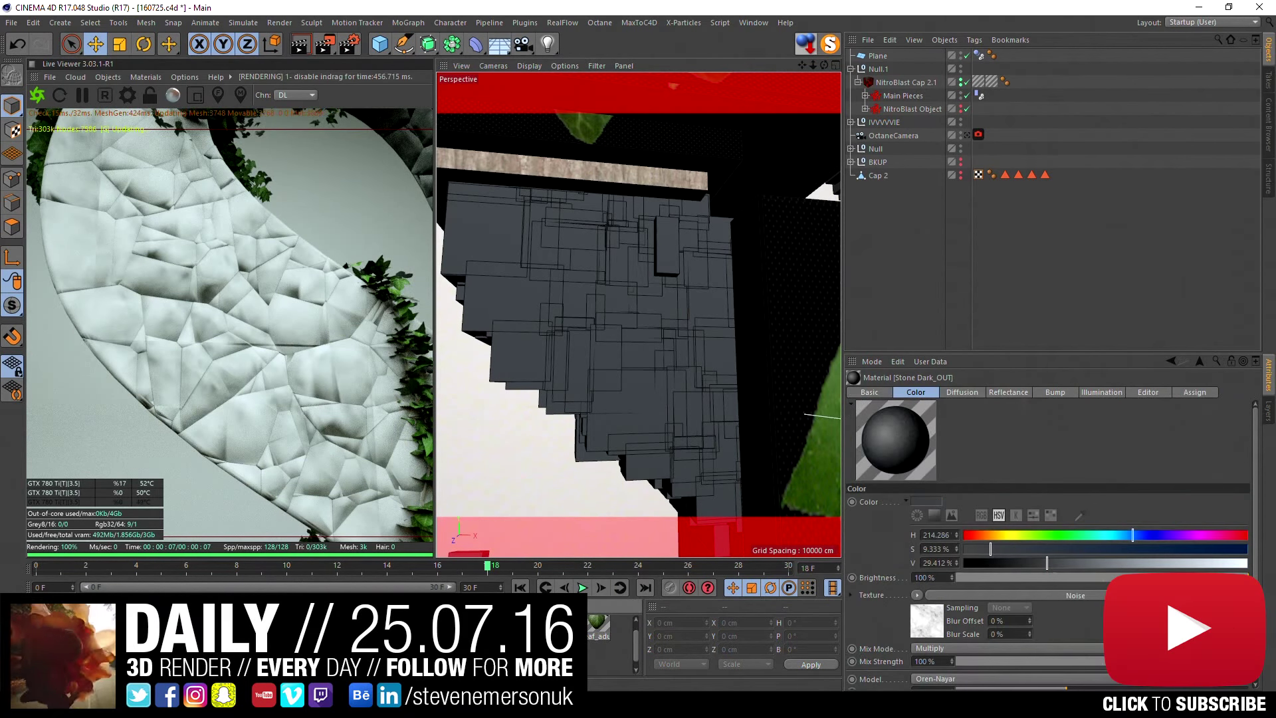
# - Select all Stone Dark_IN texture tags in Main Pieces > Dynamic and open LiveDB
pyautogui.click(866, 95)
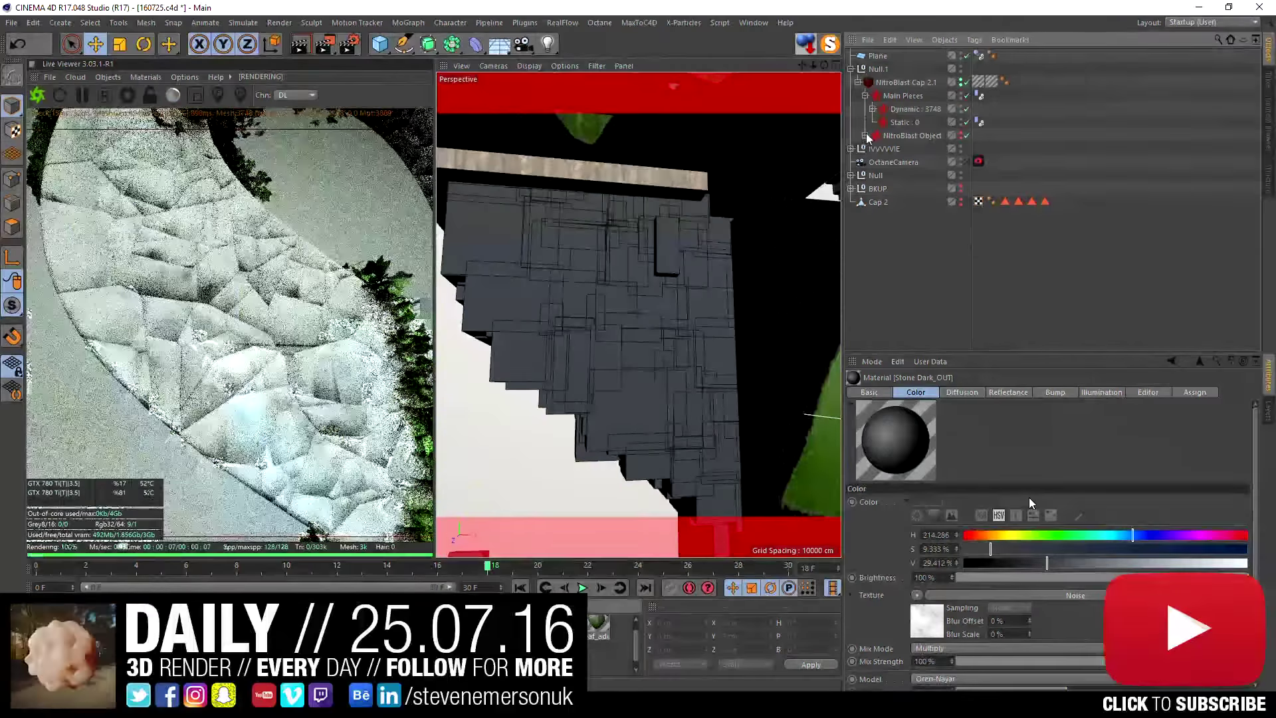
pyautogui.click(873, 109)
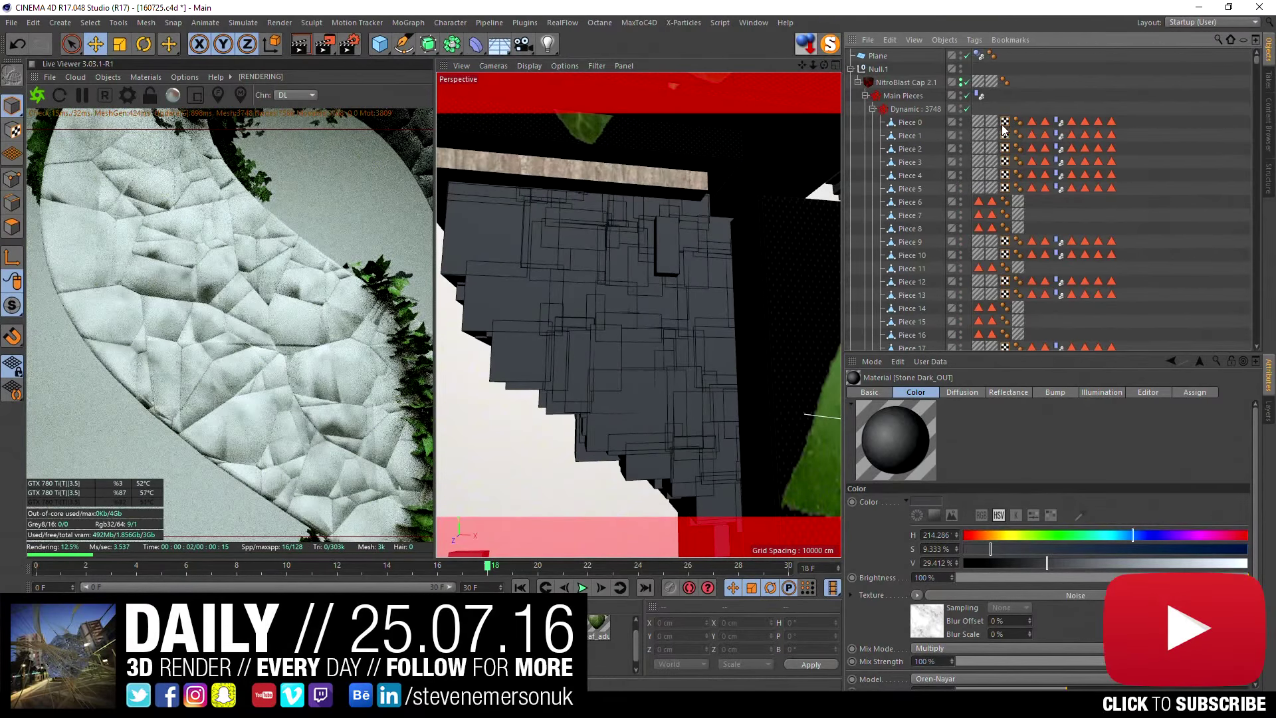
pyautogui.click(979, 122)
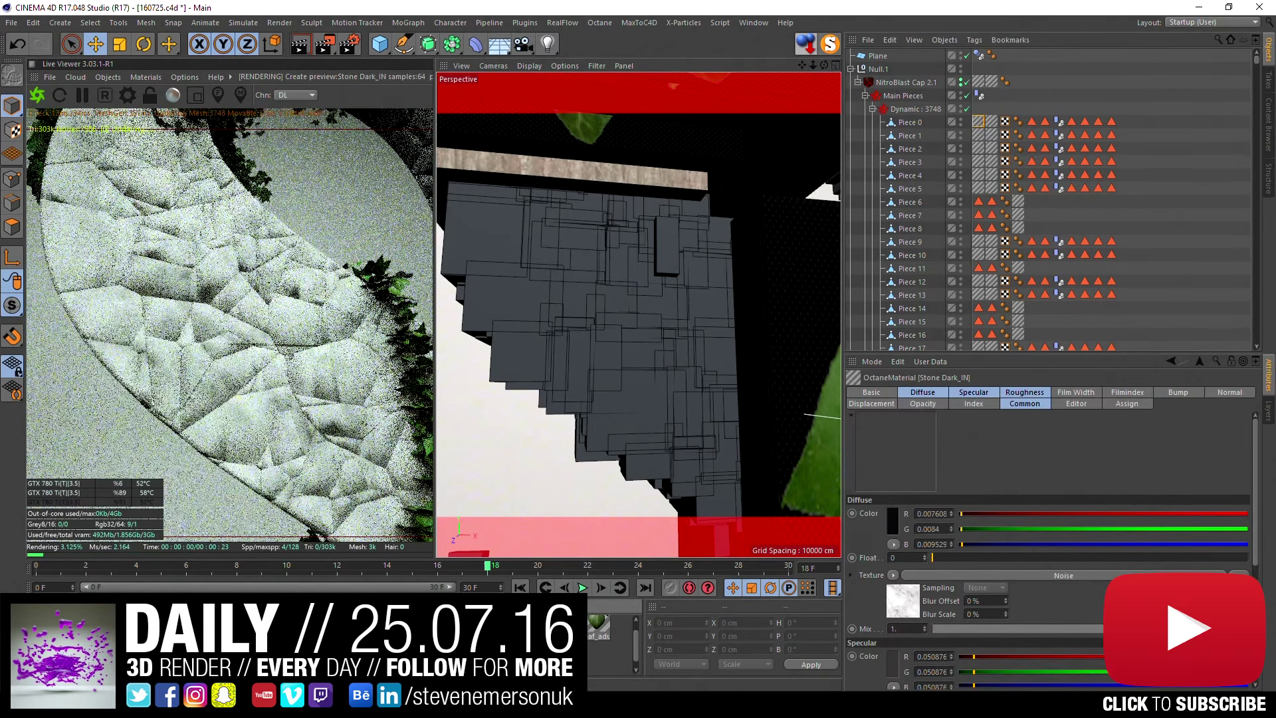
pyautogui.rightClick(83, 632)
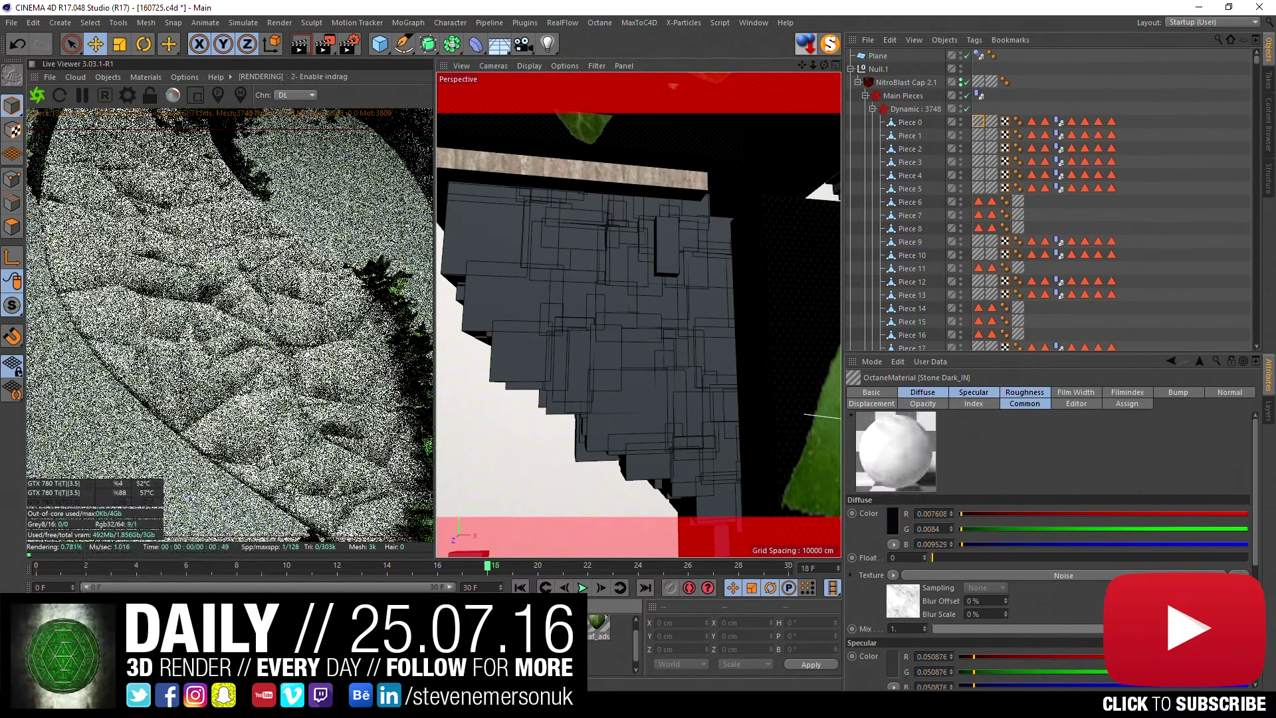
pyautogui.rightClick(95, 632)
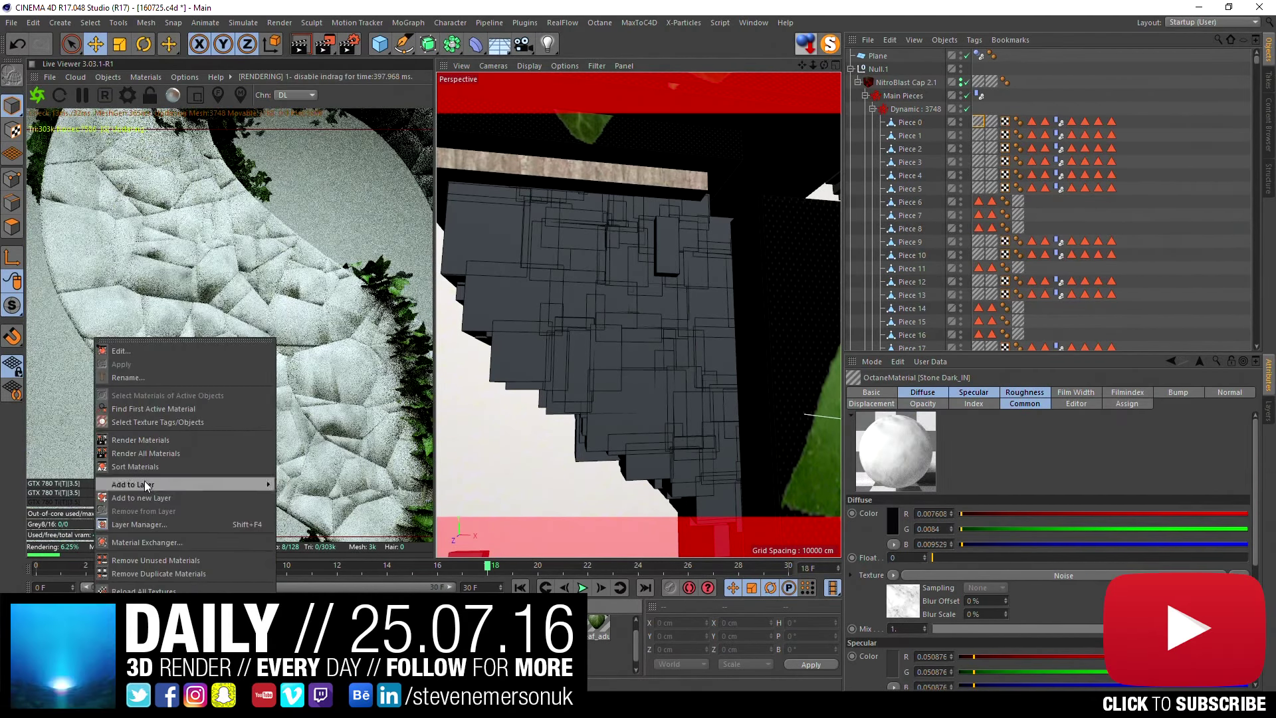
pyautogui.click(181, 422)
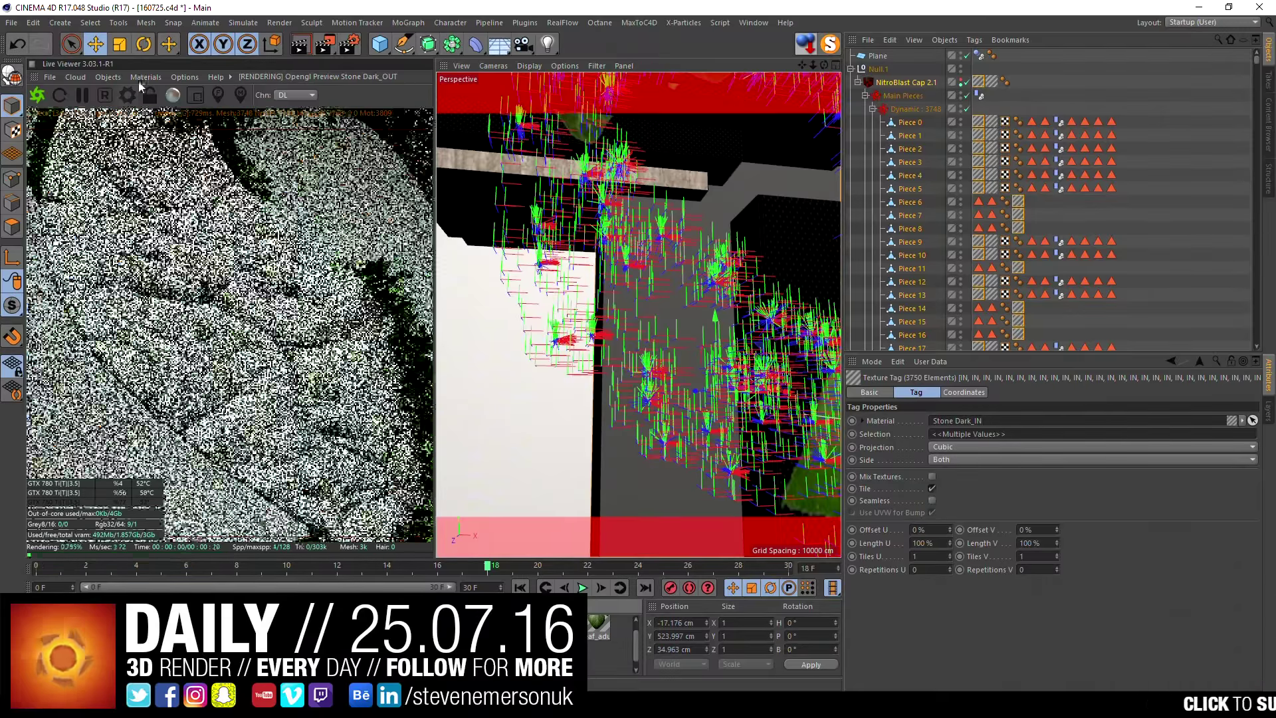
pyautogui.click(146, 77)
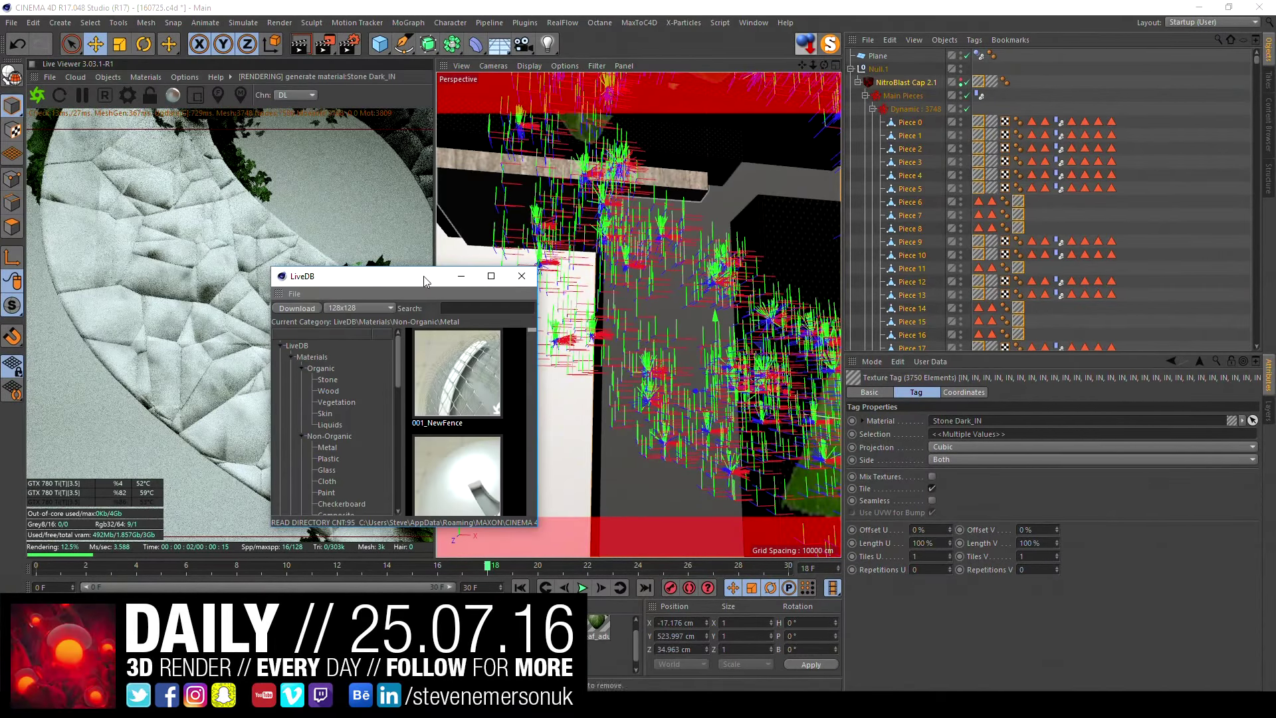
# - Enlarge the LiveDB window and browse to the Organic > Stone materials
pyautogui.moveTo(424, 277); pyautogui.dragTo(199, 75)
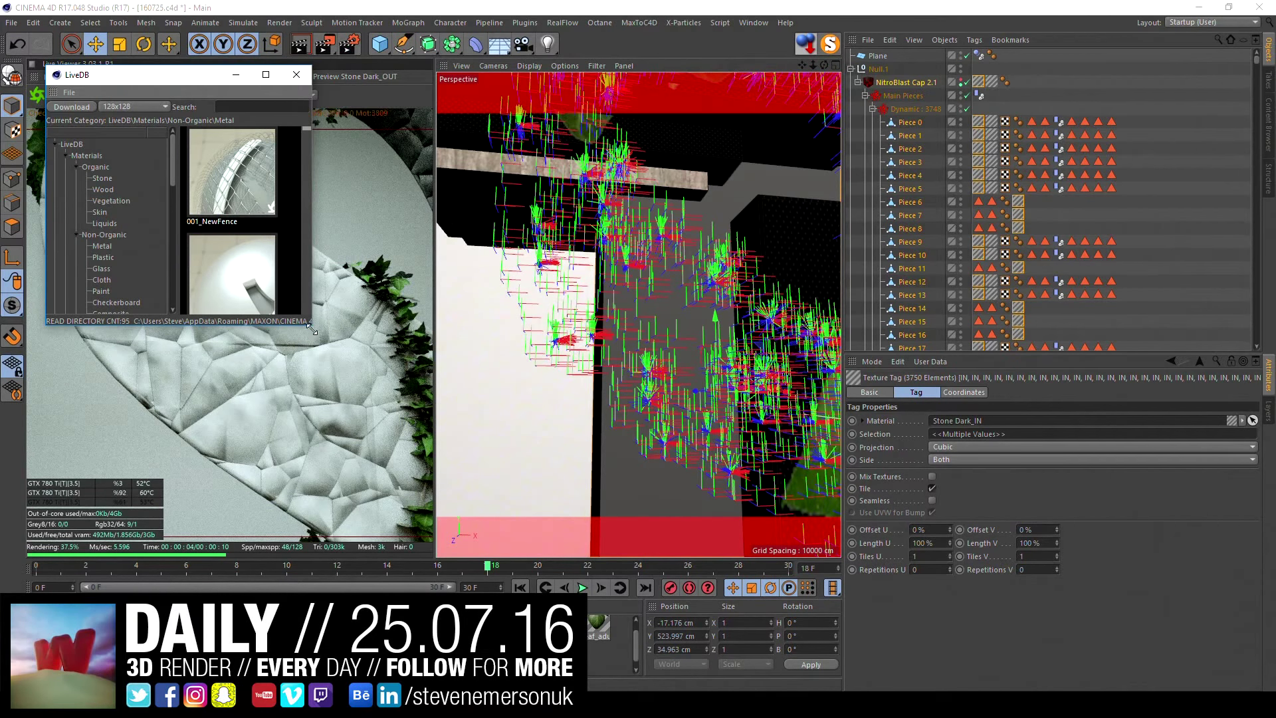
pyautogui.moveTo(310, 324); pyautogui.dragTo(761, 622)
pyautogui.moveTo(393, 283); pyautogui.dragTo(169, 280)
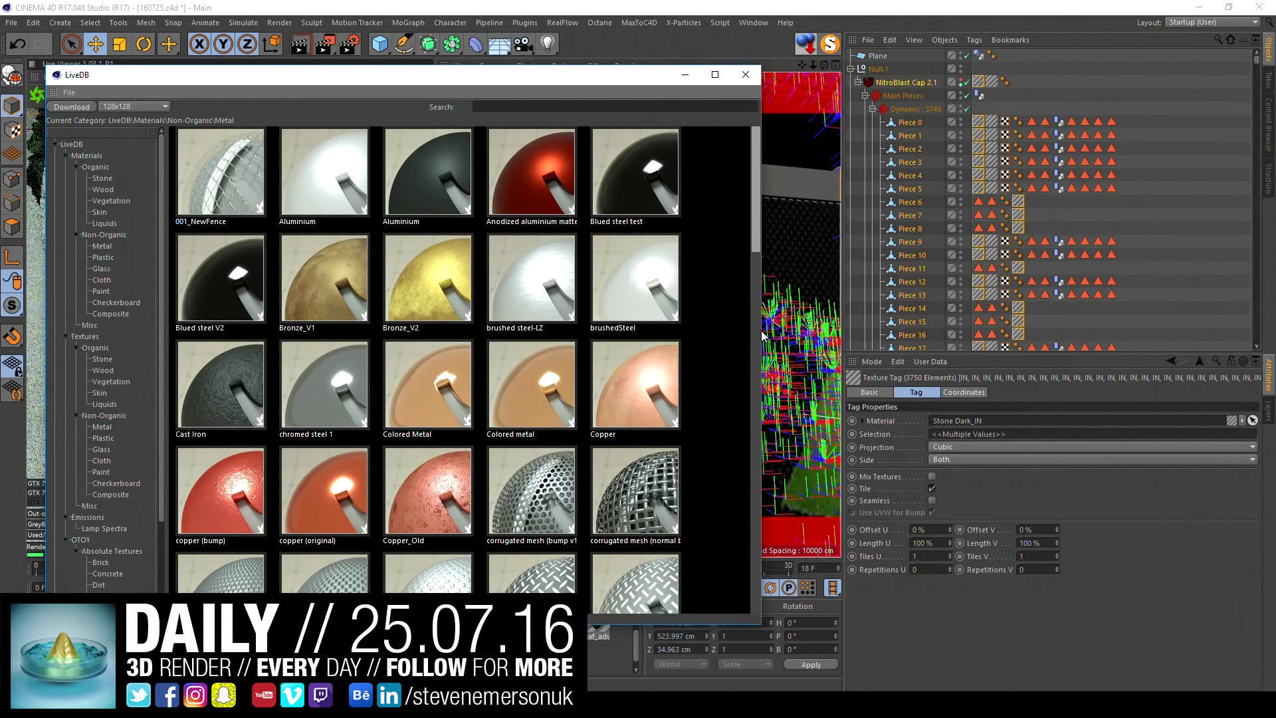
pyautogui.scroll(-5, 466, 365)
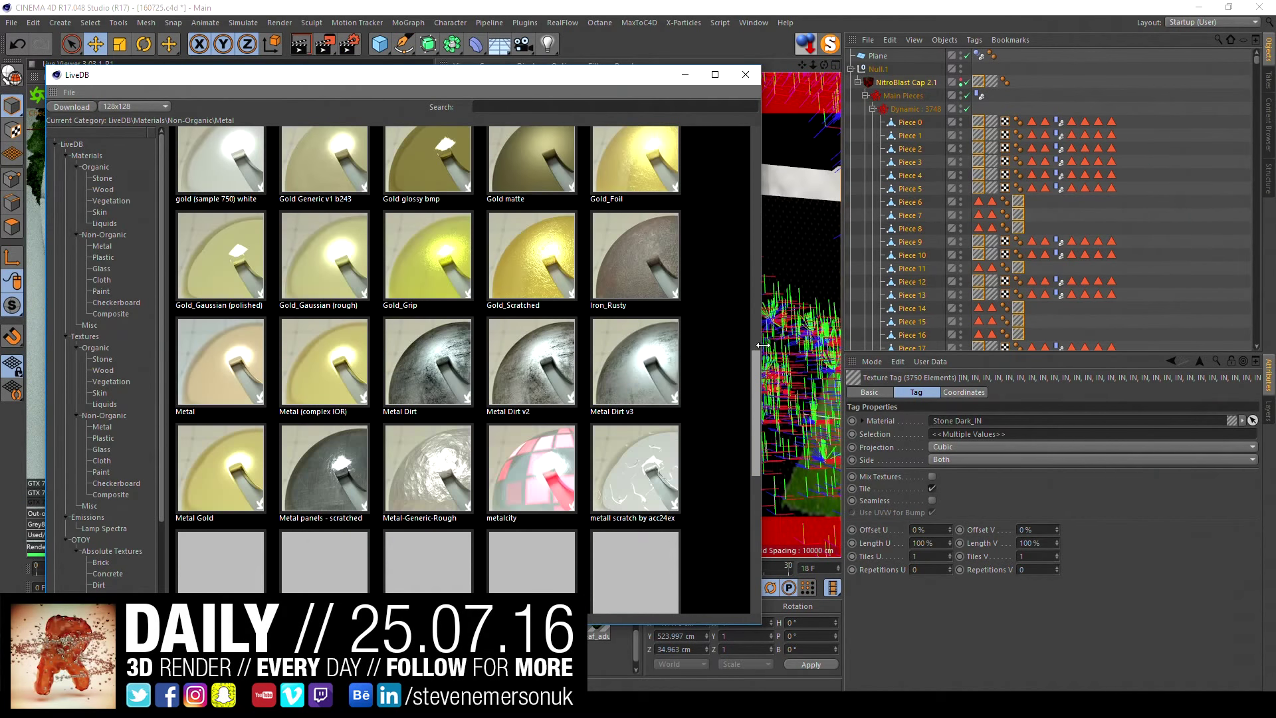
pyautogui.moveTo(762, 359); pyautogui.dragTo(928, 370)
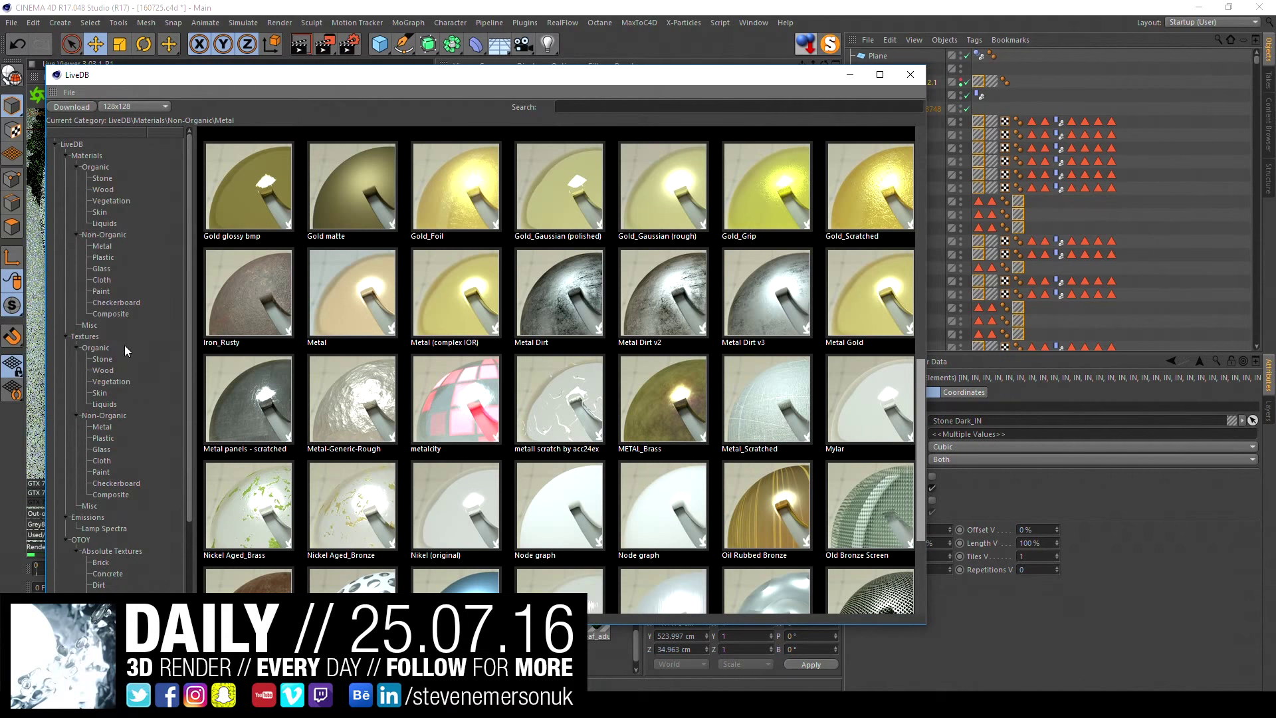
pyautogui.click(109, 361)
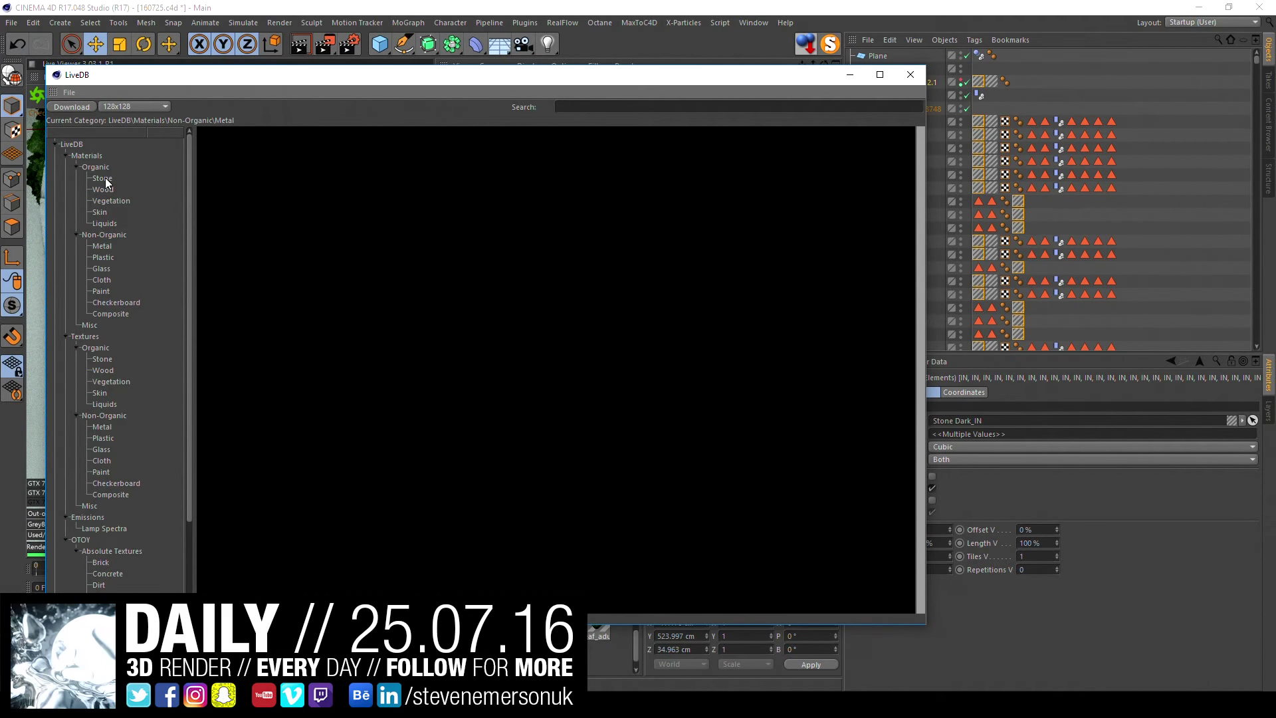
pyautogui.click(103, 179)
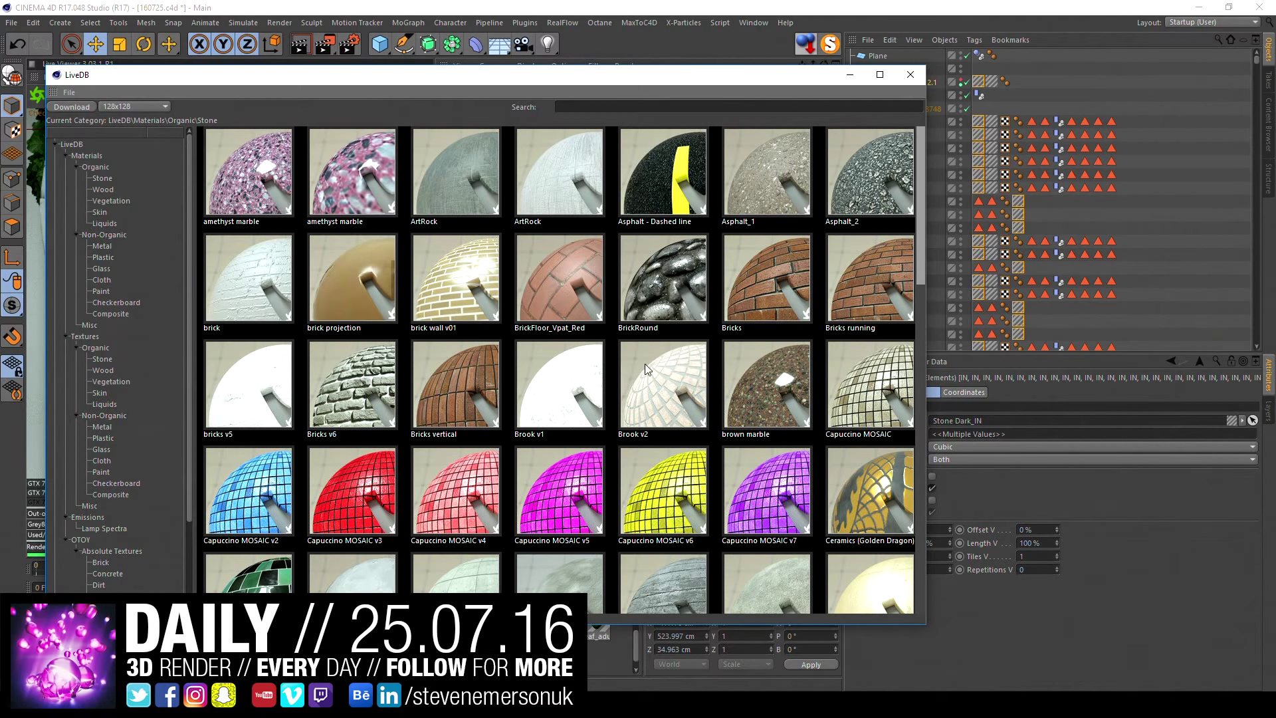
# - Download the Emperador Marble material from the LiveDB stone library
pyautogui.scroll(-5, 760, 407)
pyautogui.scroll(5, 759, 407)
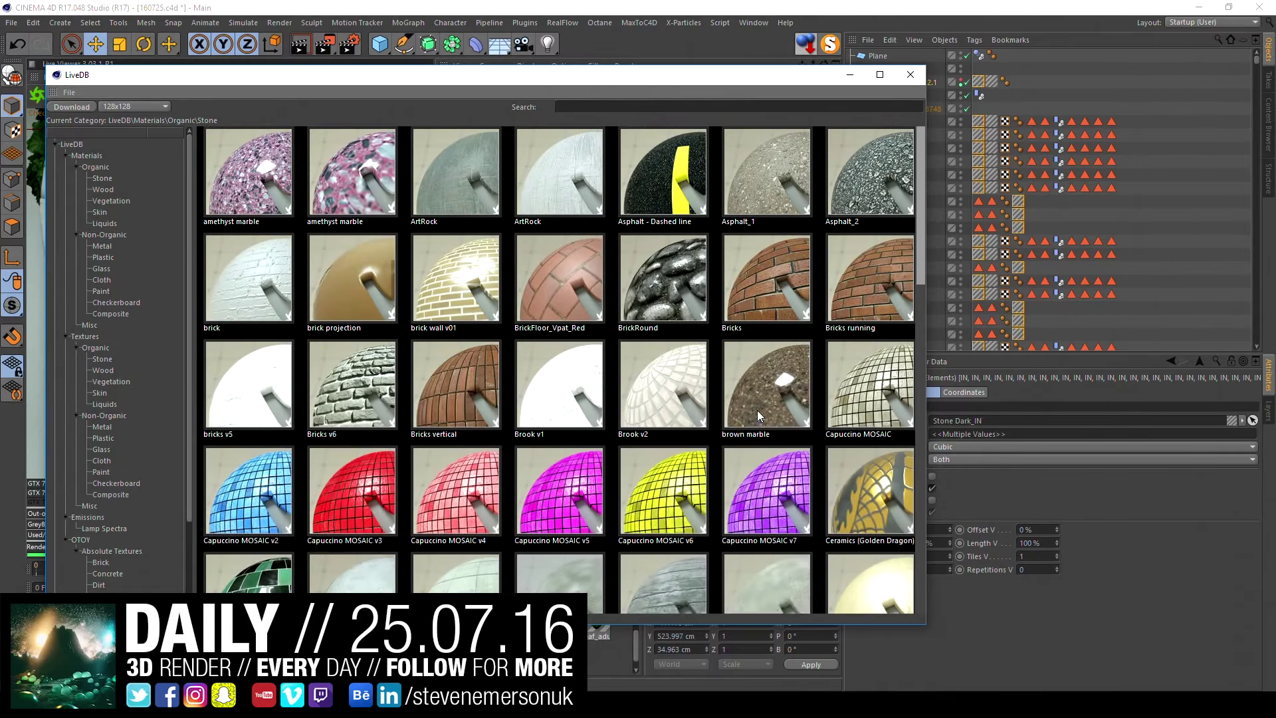
pyautogui.click(659, 303)
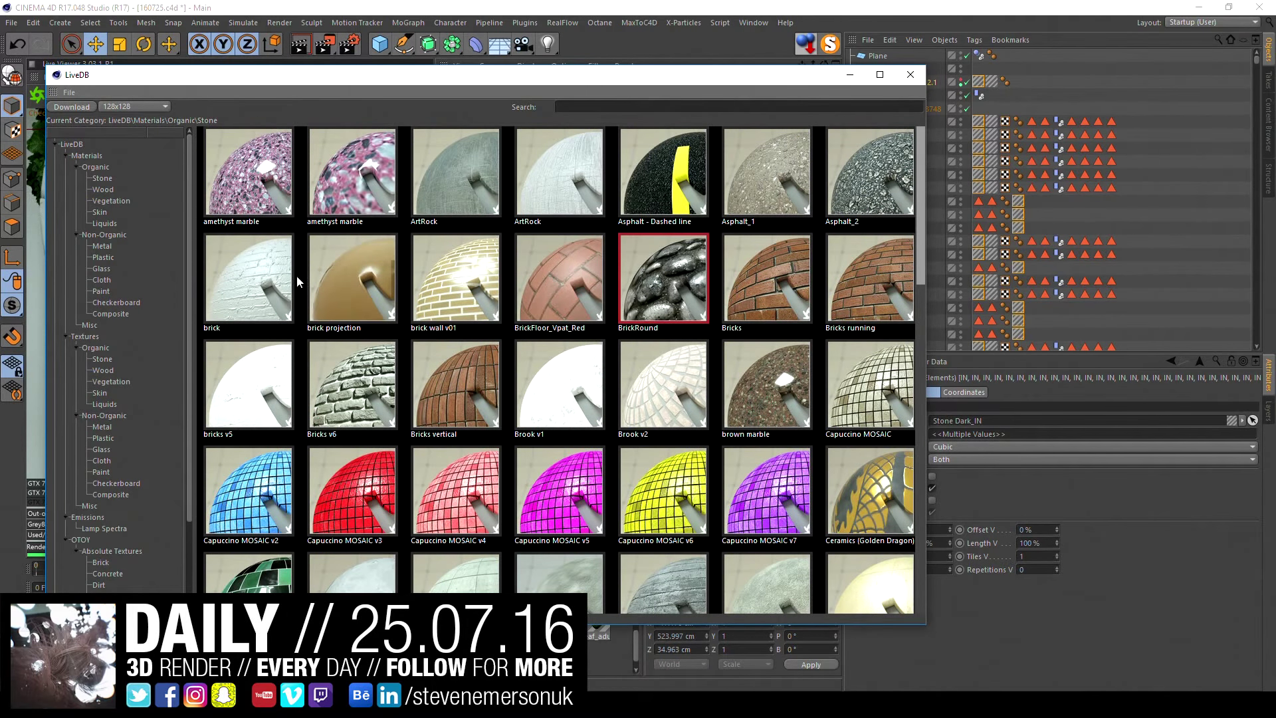
pyautogui.scroll(-5, 695, 492)
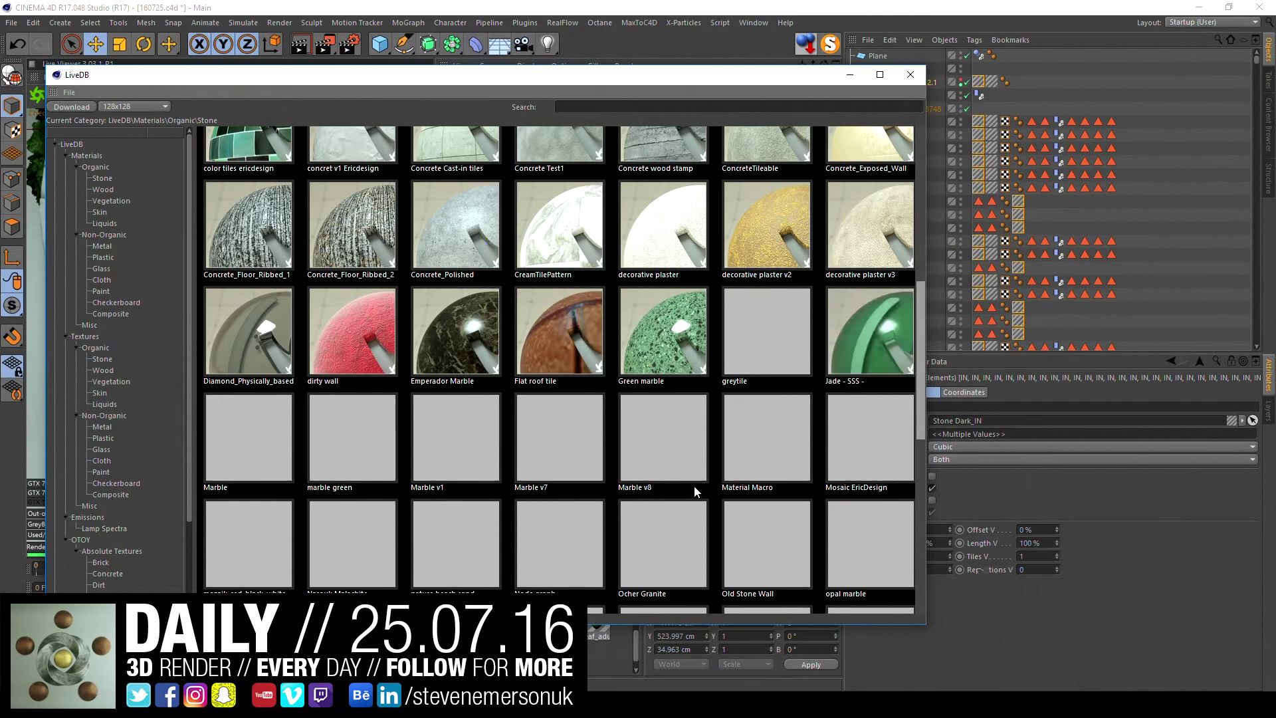
pyautogui.click(426, 332)
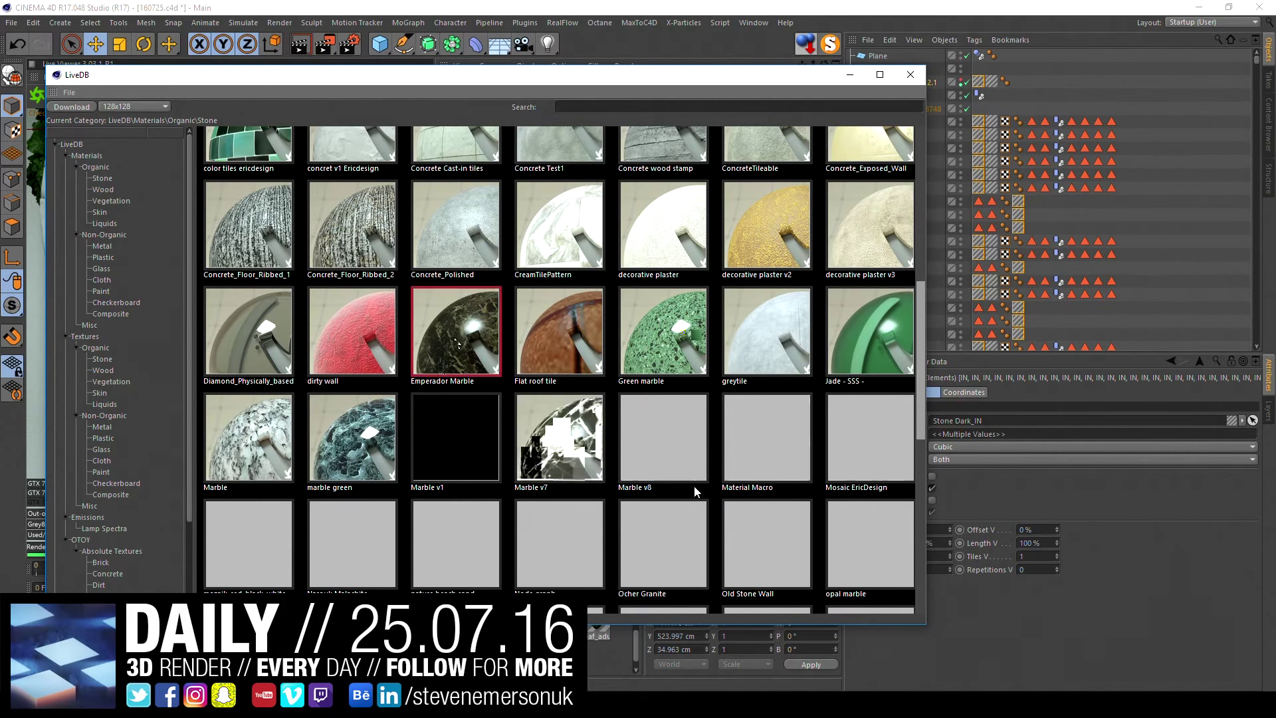
pyautogui.click(72, 107)
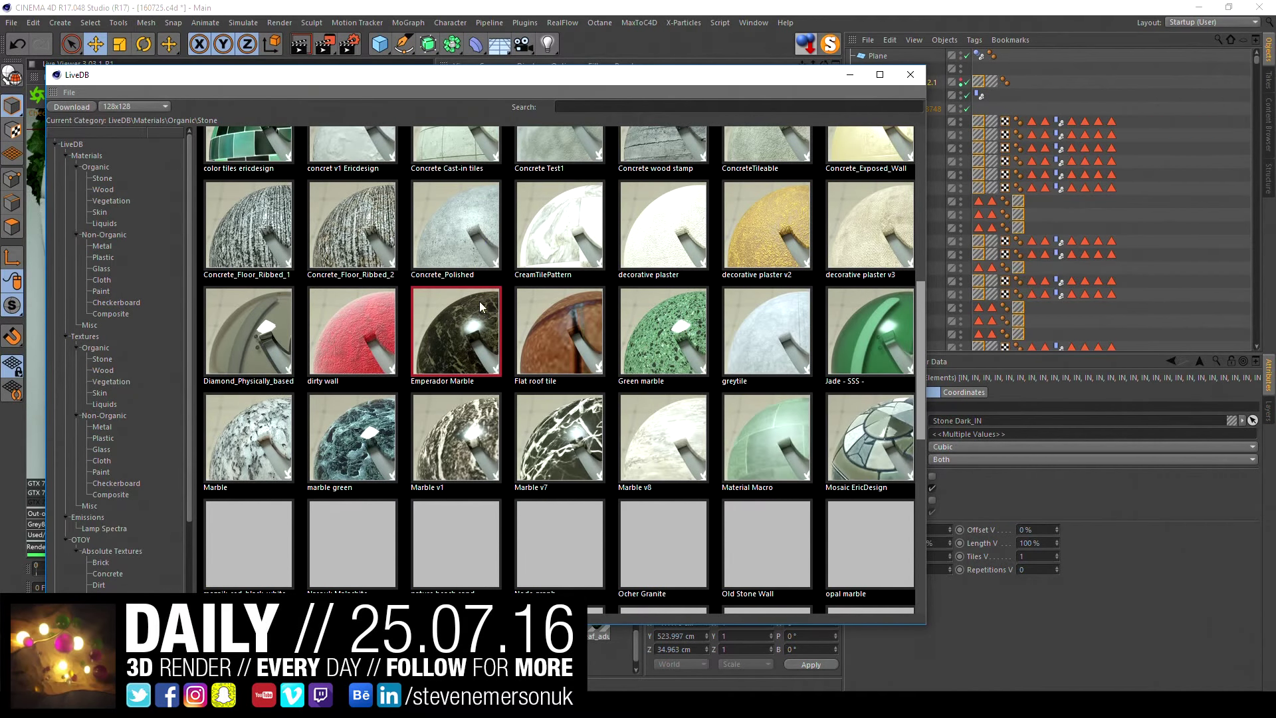
# - Find and select the 'stone' material in the LiveDB stone library
pyautogui.scroll(-3, 640, 512)
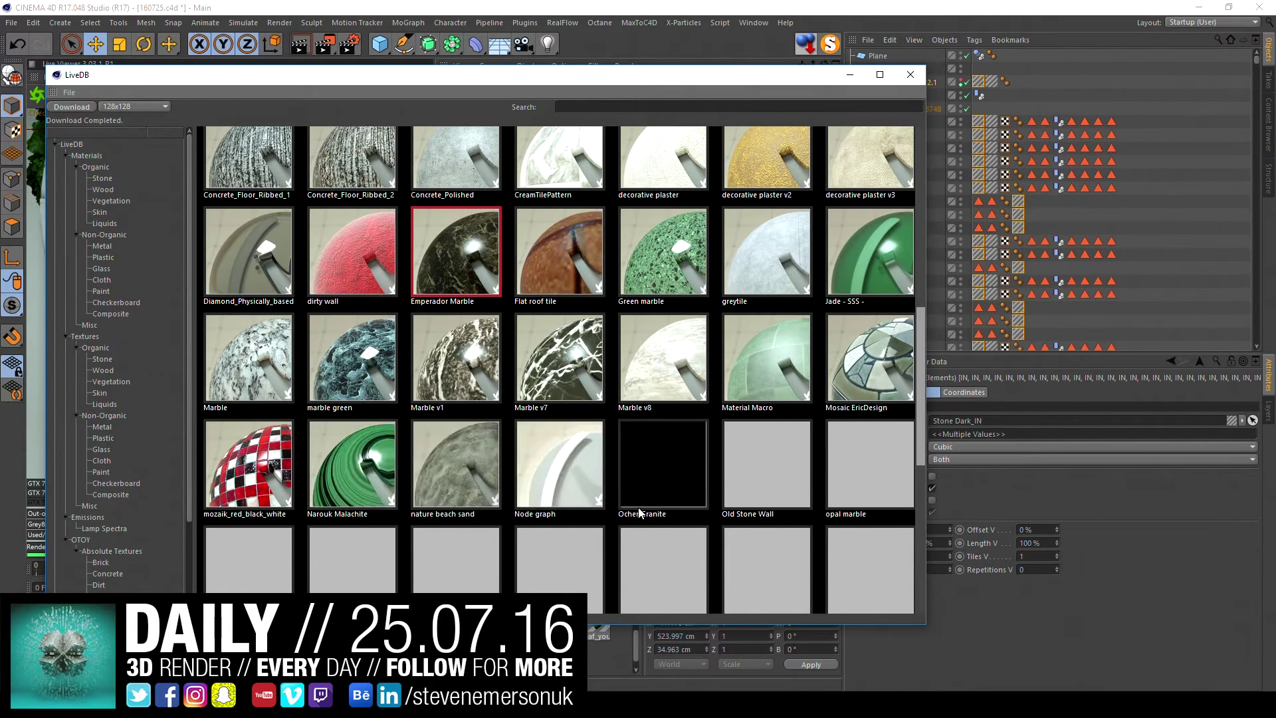
pyautogui.scroll(-5, 640, 513)
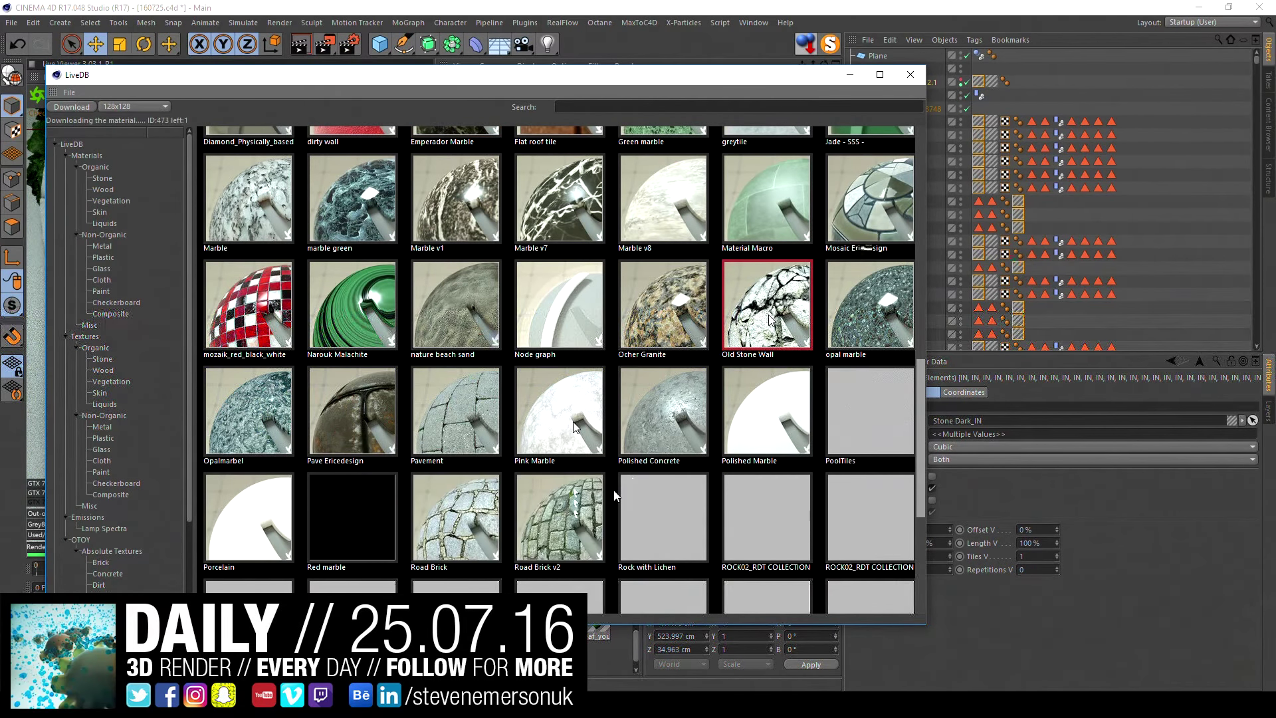
pyautogui.scroll(-3, 575, 426)
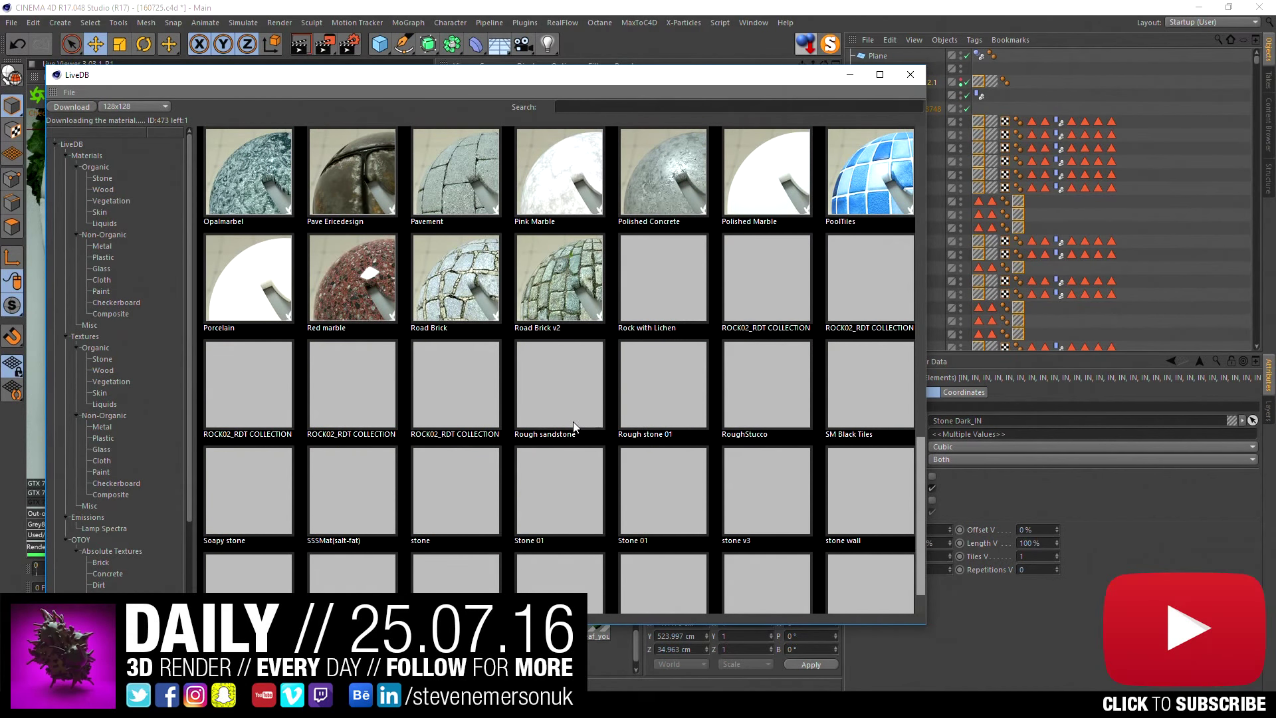
pyautogui.scroll(-2, 631, 407)
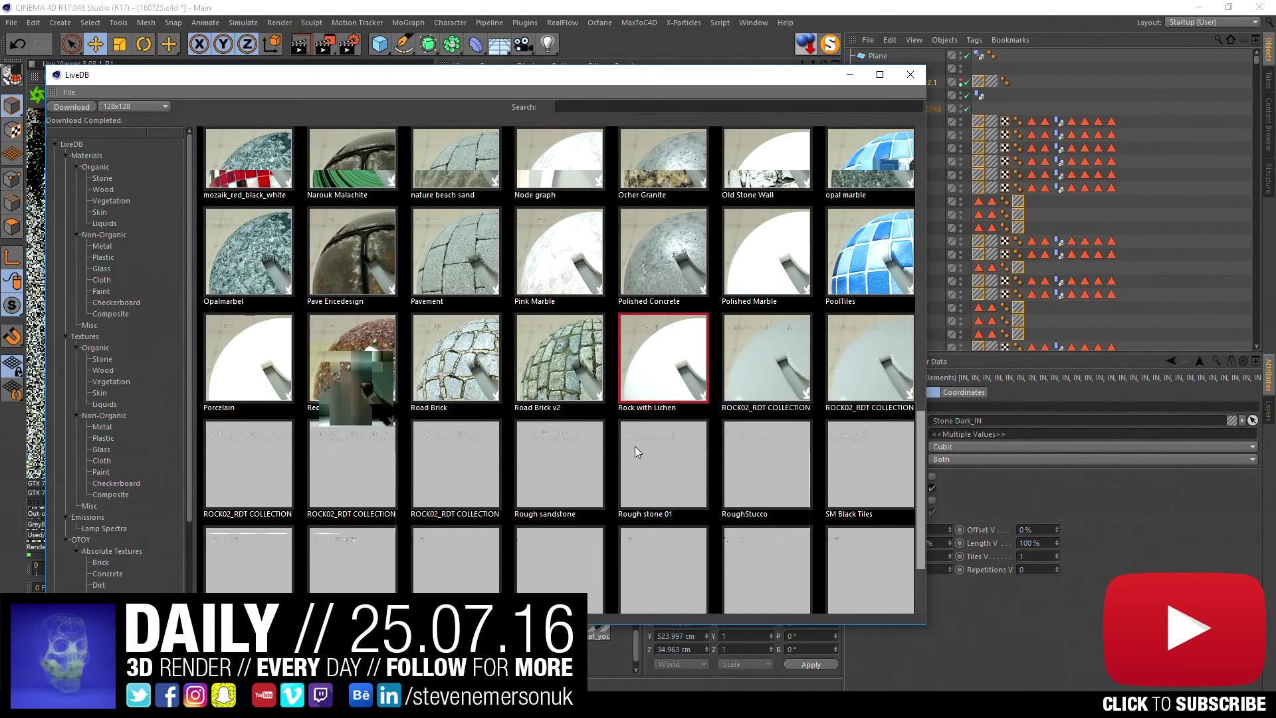
pyautogui.scroll(-1, 565, 455)
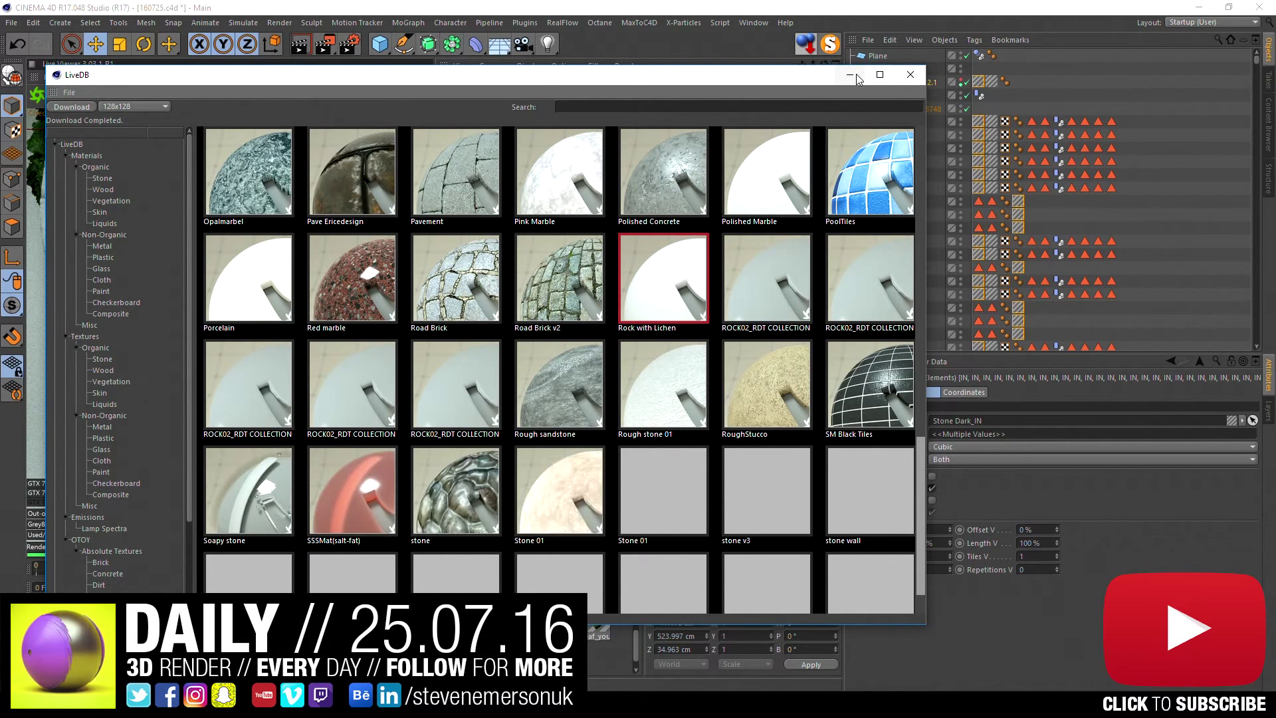
pyautogui.scroll(-1, 714, 435)
pyautogui.click(468, 422)
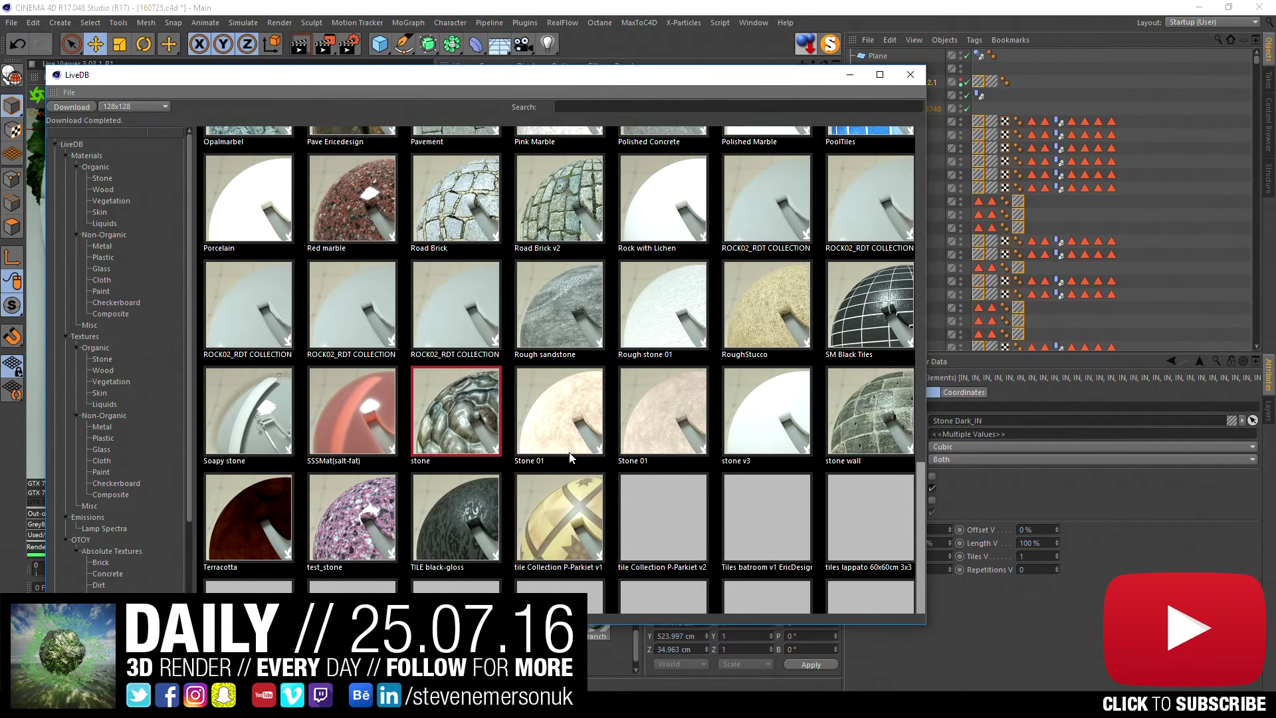
pyautogui.scroll(-2, 569, 452)
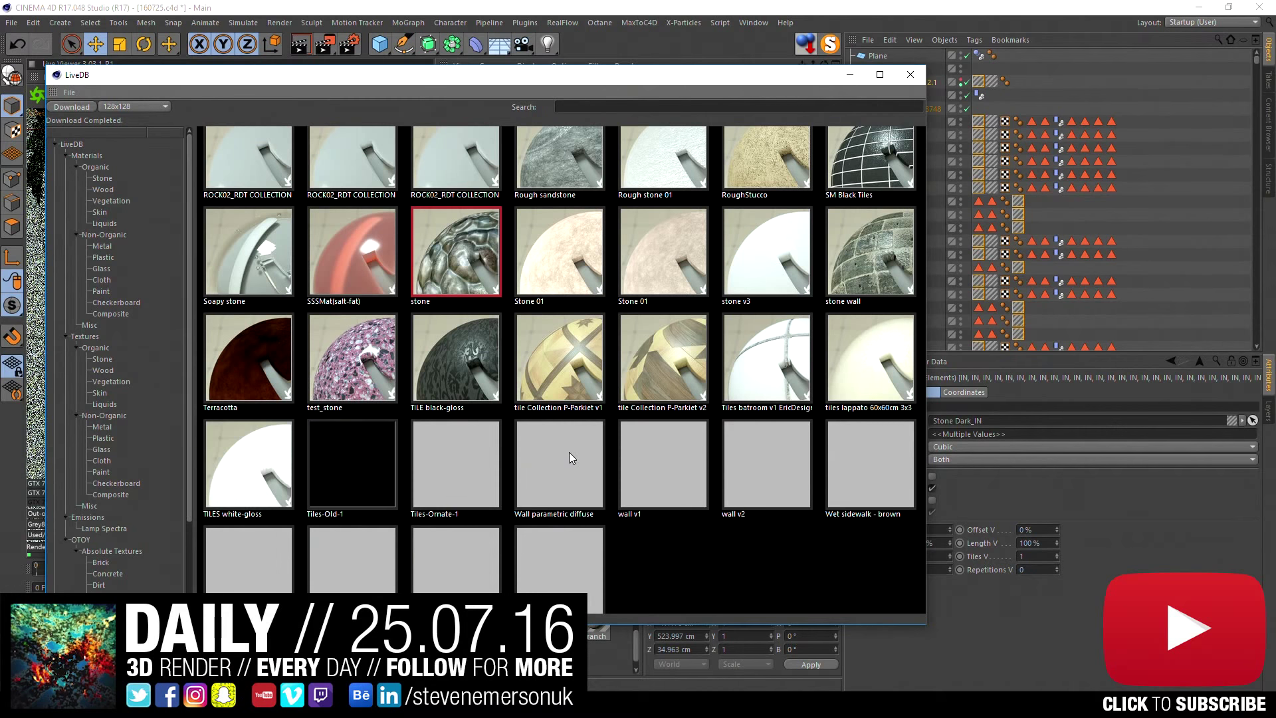
pyautogui.scroll(-1, 569, 453)
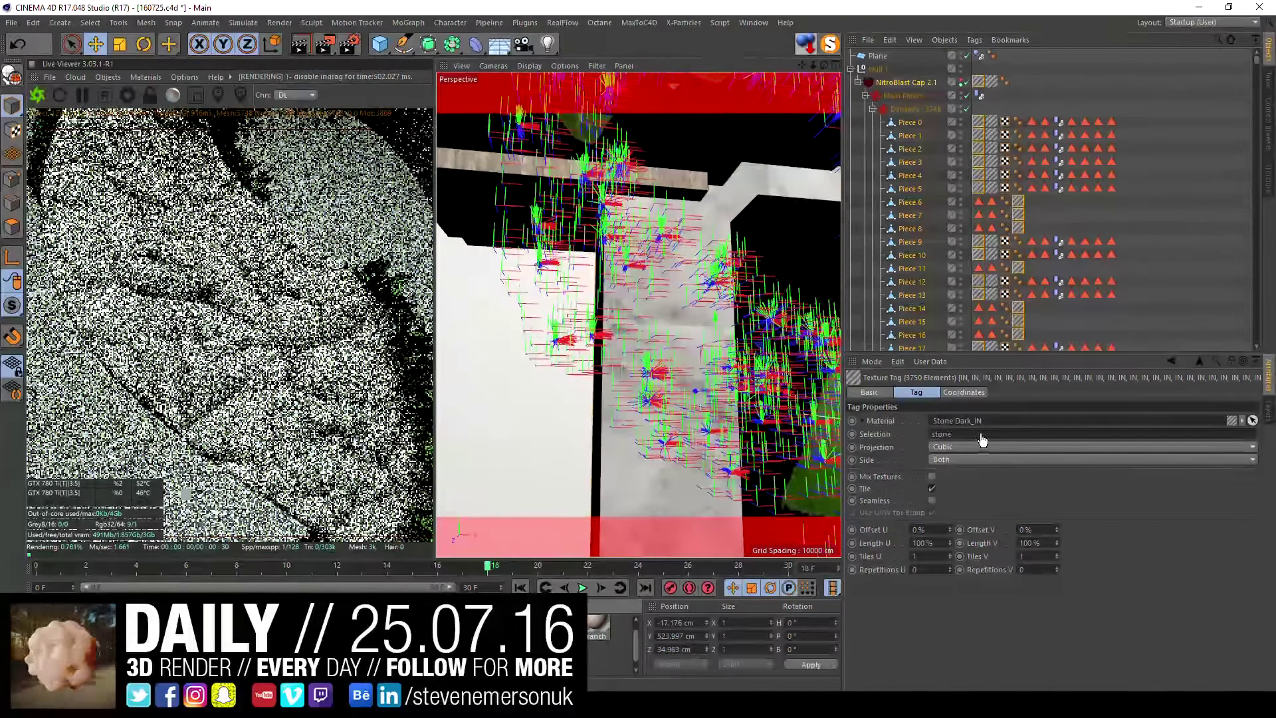
# - Assign the 'stone' material to the inner-face IN texture tags
pyautogui.moveTo(983, 440); pyautogui.dragTo(974, 427)
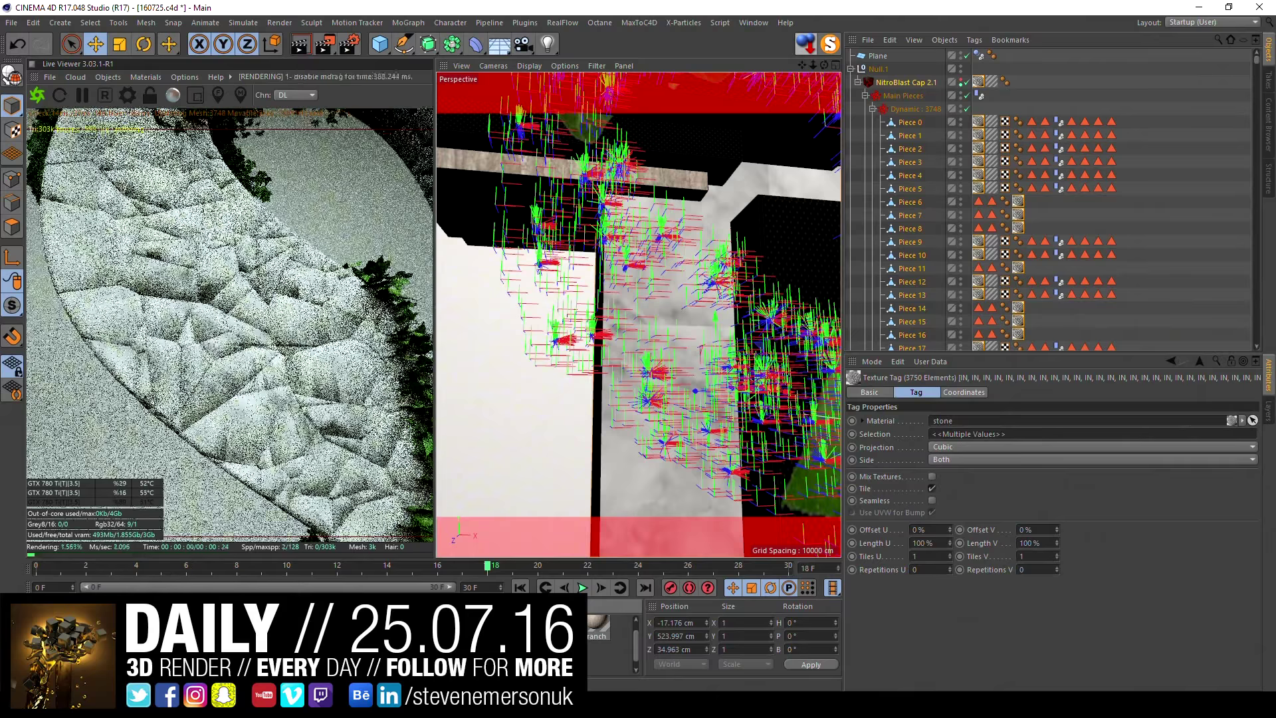
pyautogui.click(991, 121)
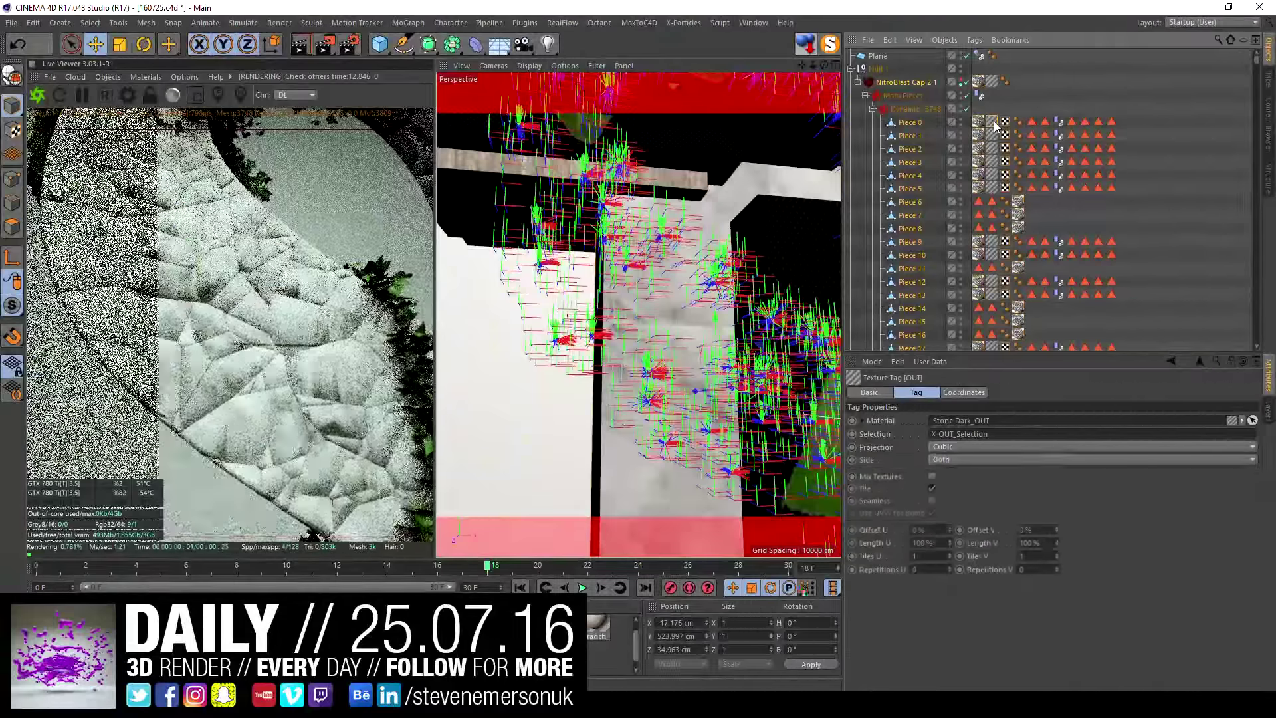
pyautogui.click(137, 628)
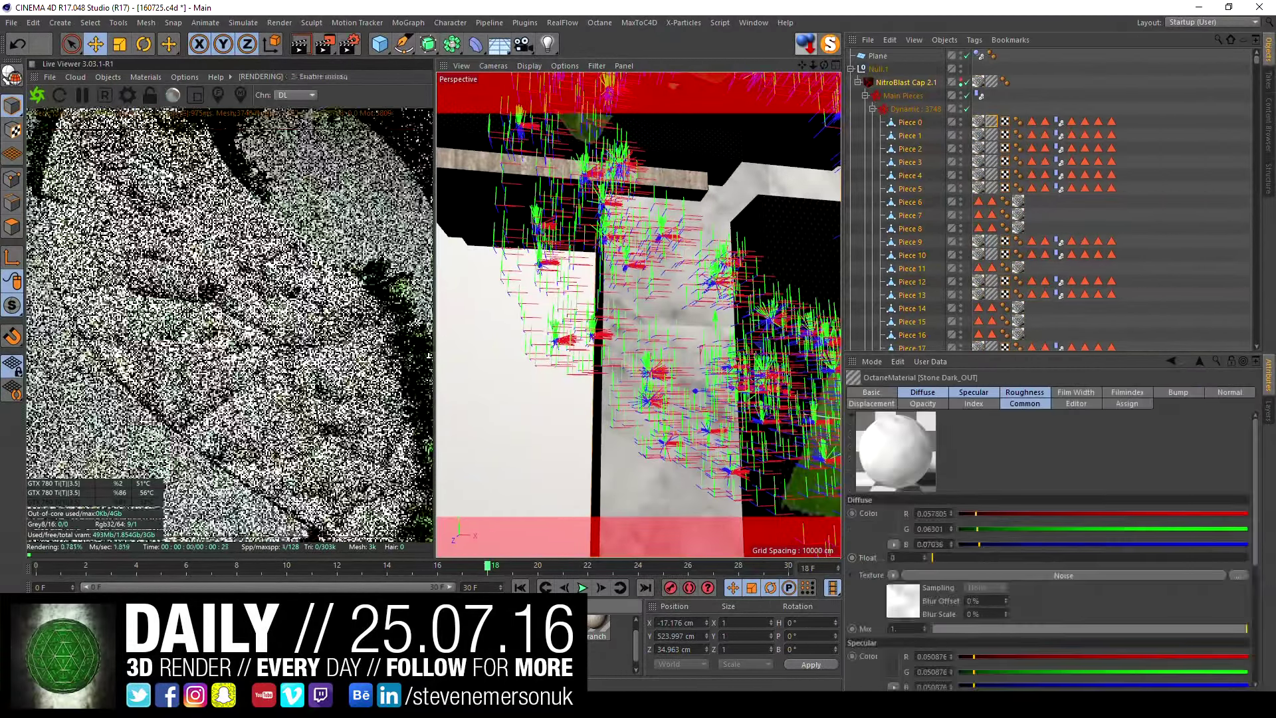
# - Select all Stone Dark_OUT texture tags and apply Emperador Marble to them
pyautogui.rightClick(136, 628)
pyautogui.rightClick(143, 585)
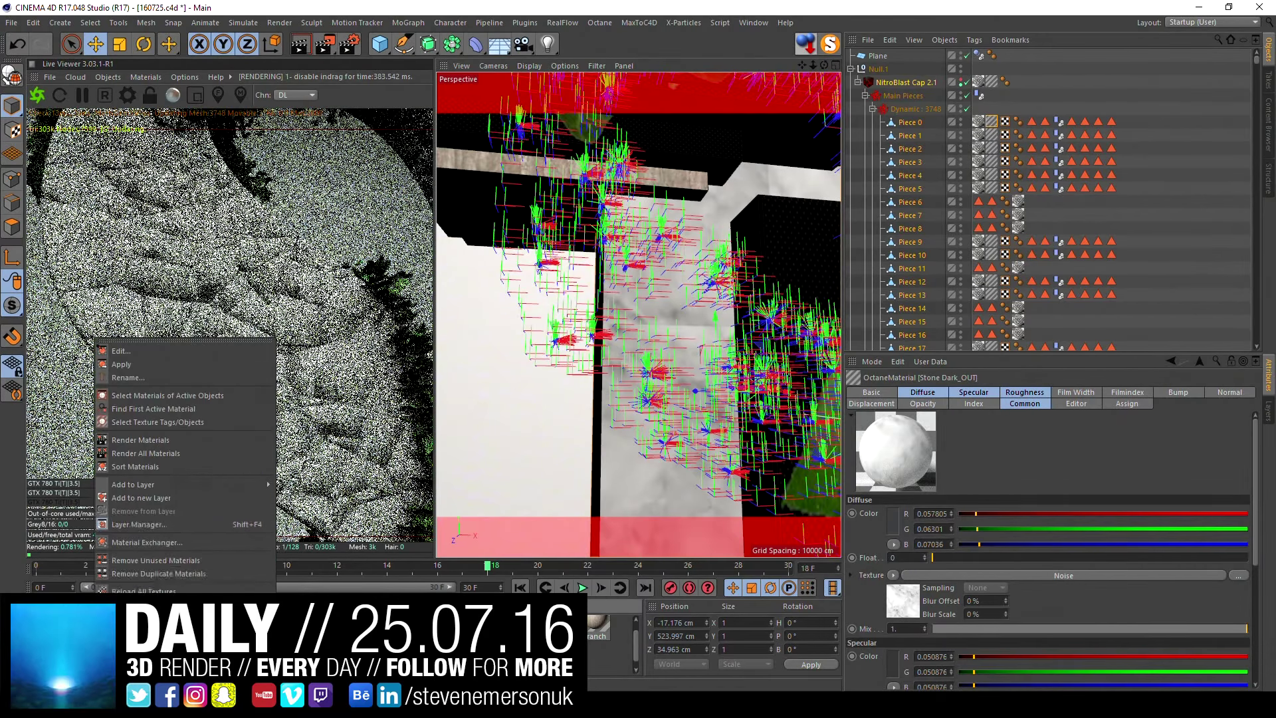
pyautogui.click(141, 421)
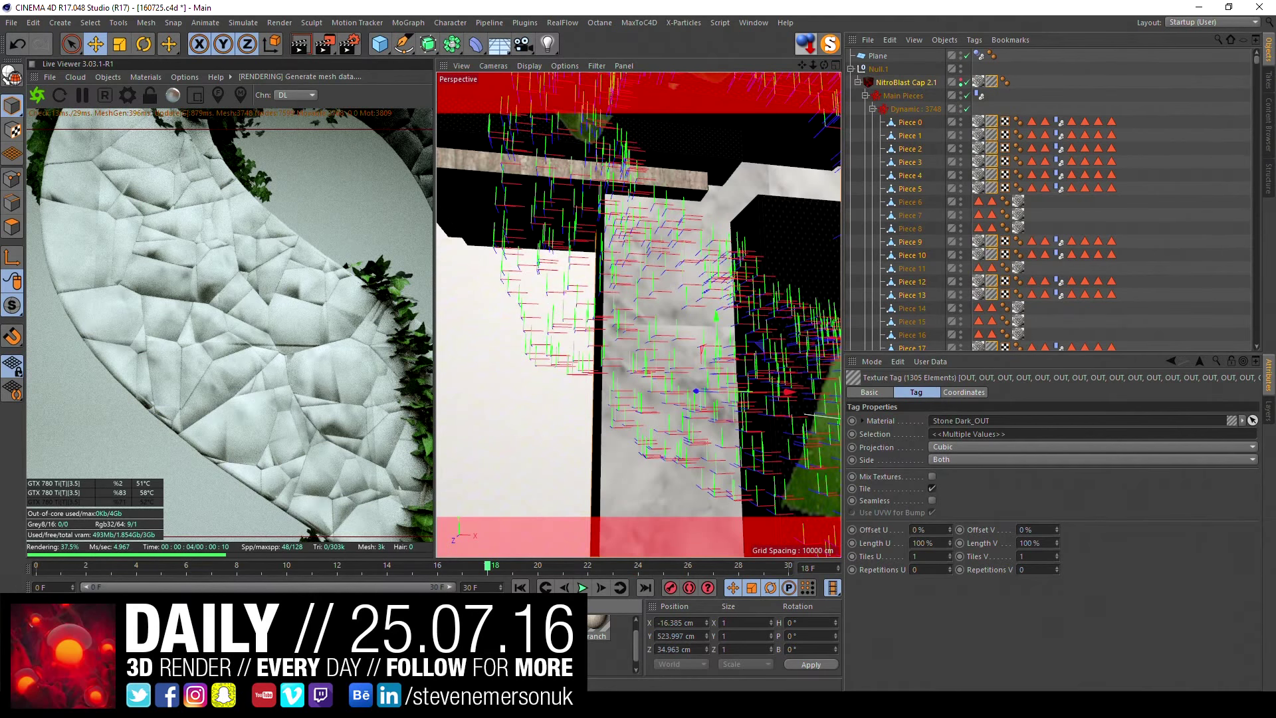
pyautogui.moveTo(599, 629); pyautogui.dragTo(957, 423)
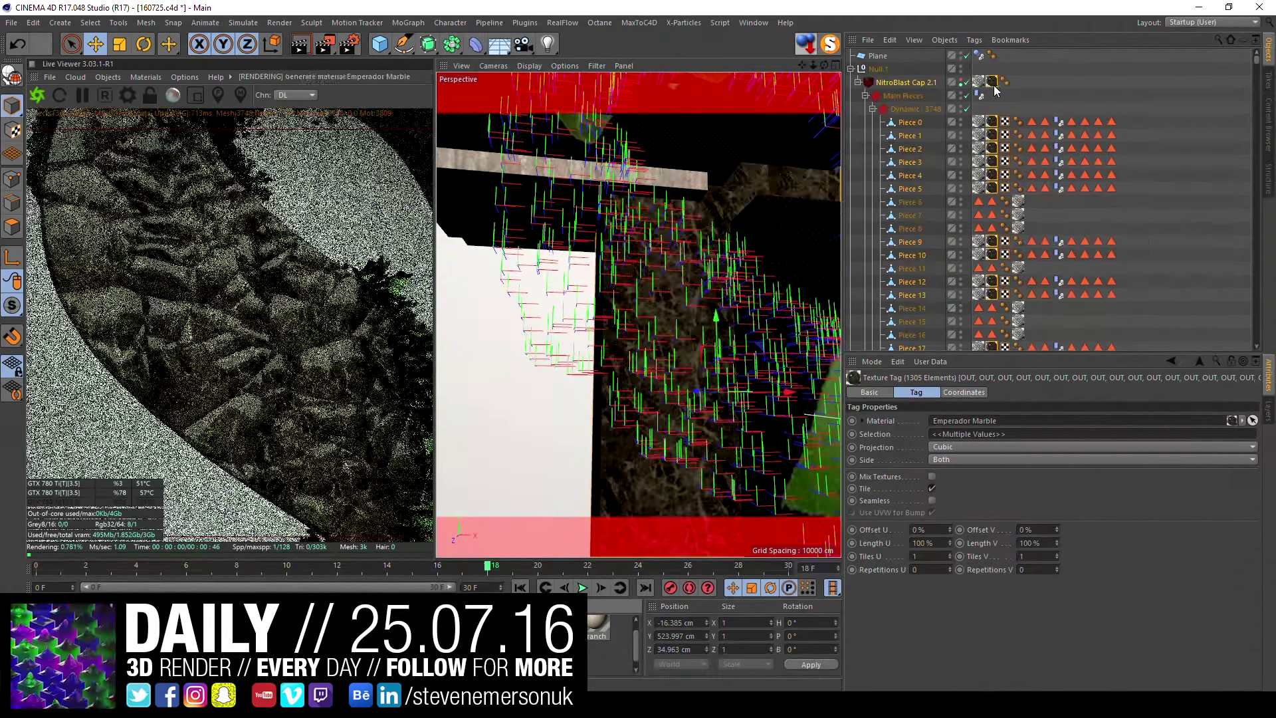
pyautogui.click(852, 69)
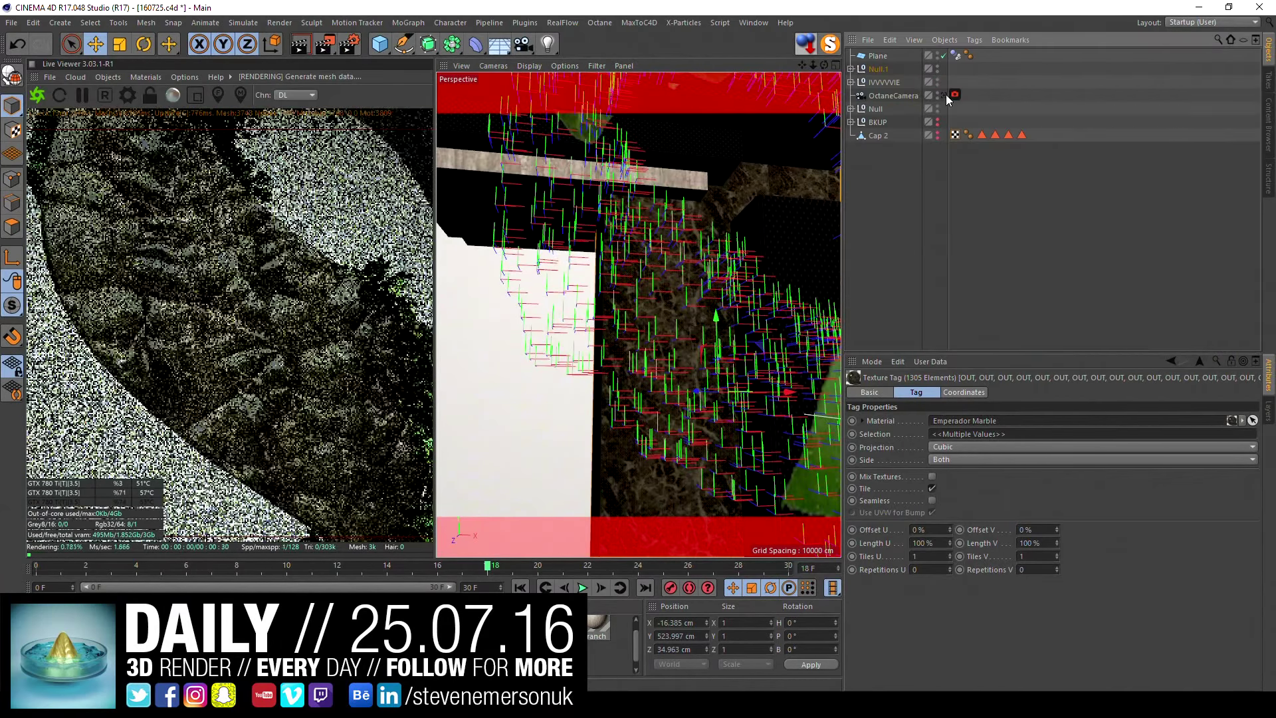
# - Set the OctaneCamera focal length to 130, then 200 mm, and show Emperador Marble's settings
pyautogui.click(946, 95)
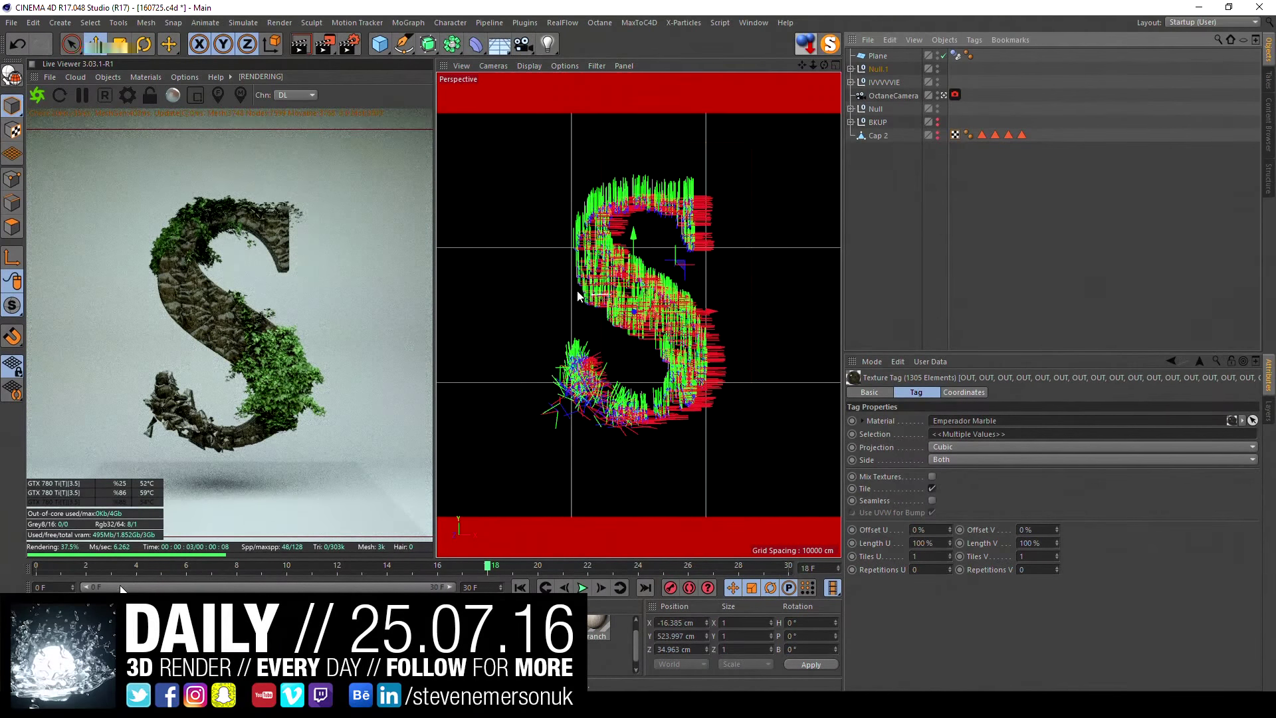
pyautogui.click(977, 200)
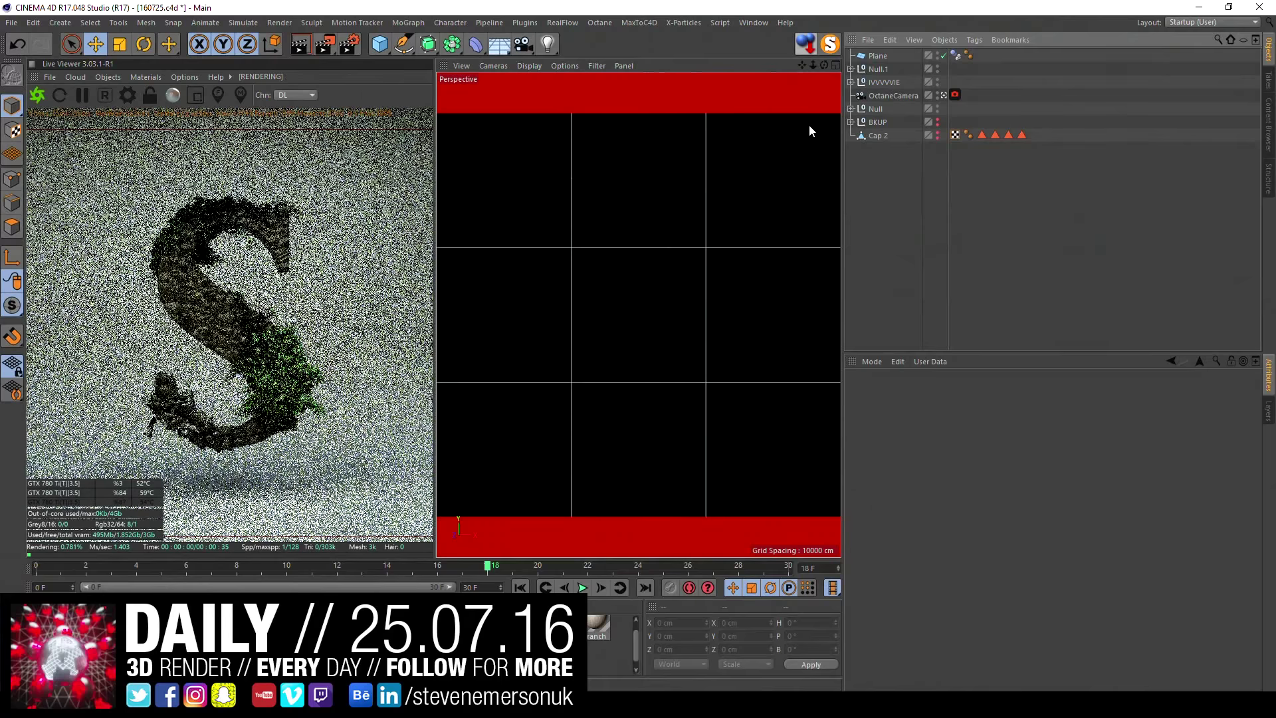
pyautogui.click(936, 99)
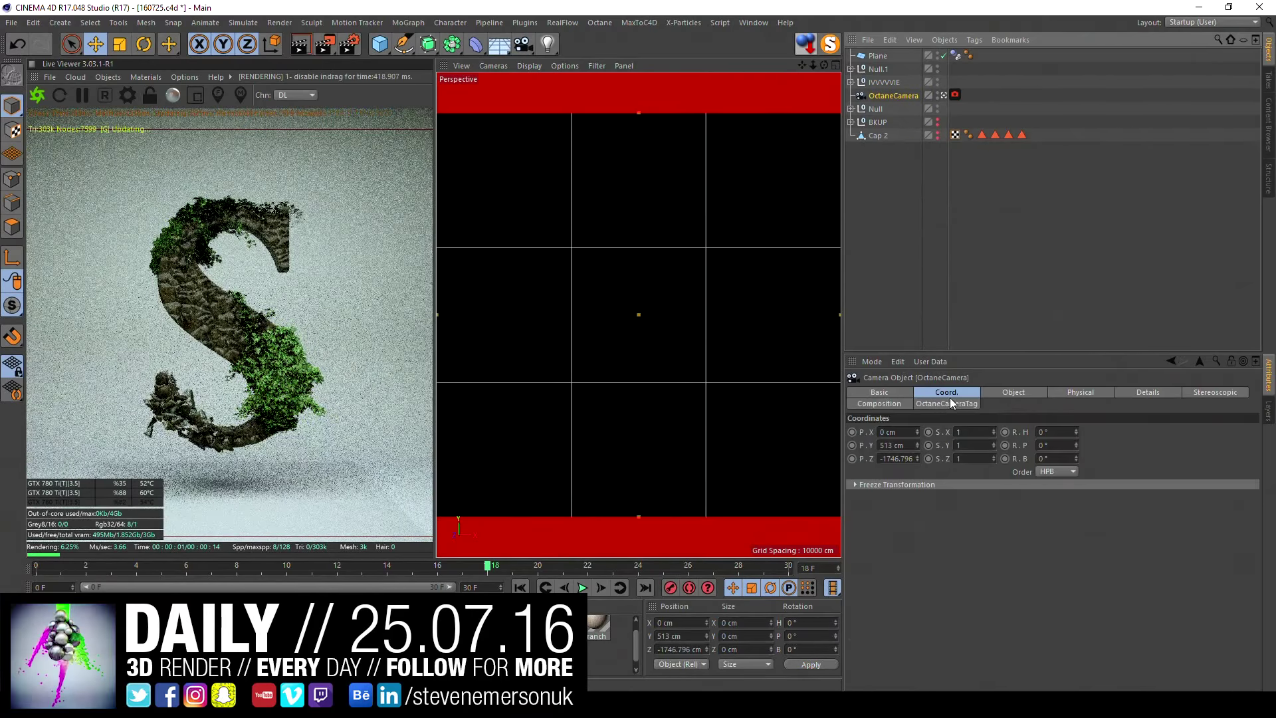
pyautogui.doubleClick(974, 447)
pyautogui.write('130')
pyautogui.press('Return')
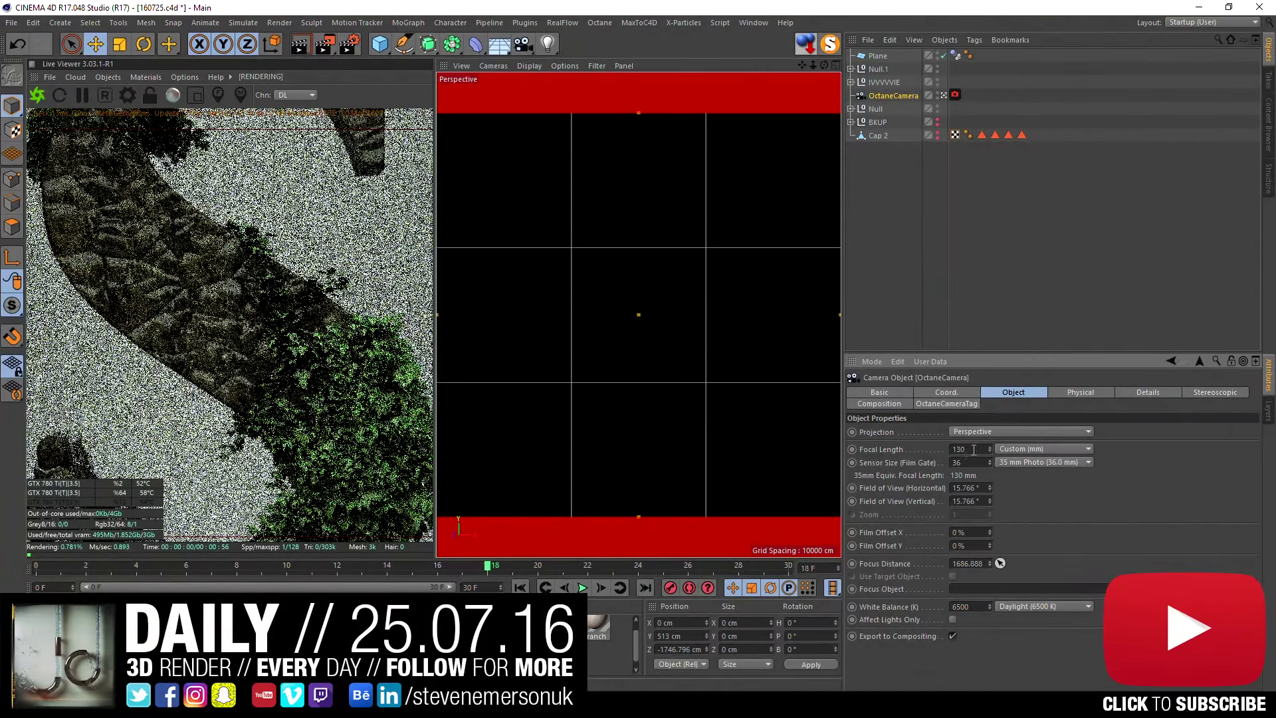
pyautogui.doubleClick(974, 450)
pyautogui.write('200')
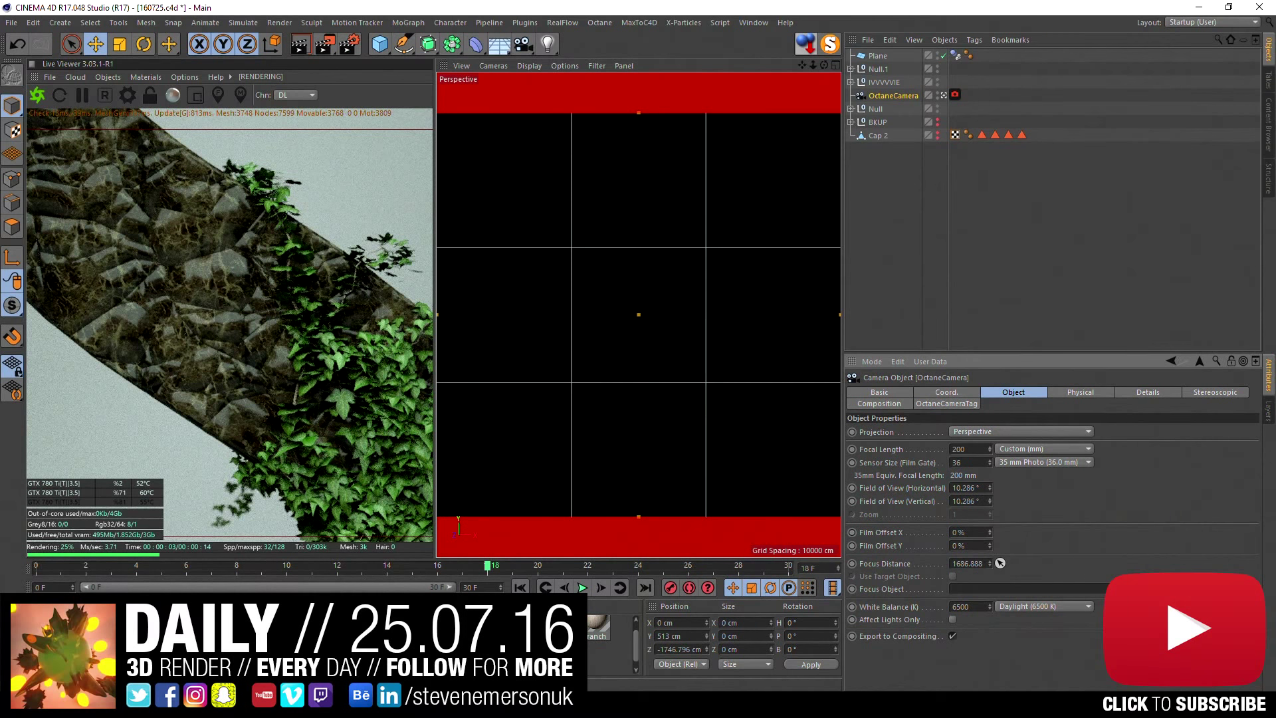
pyautogui.click(137, 241)
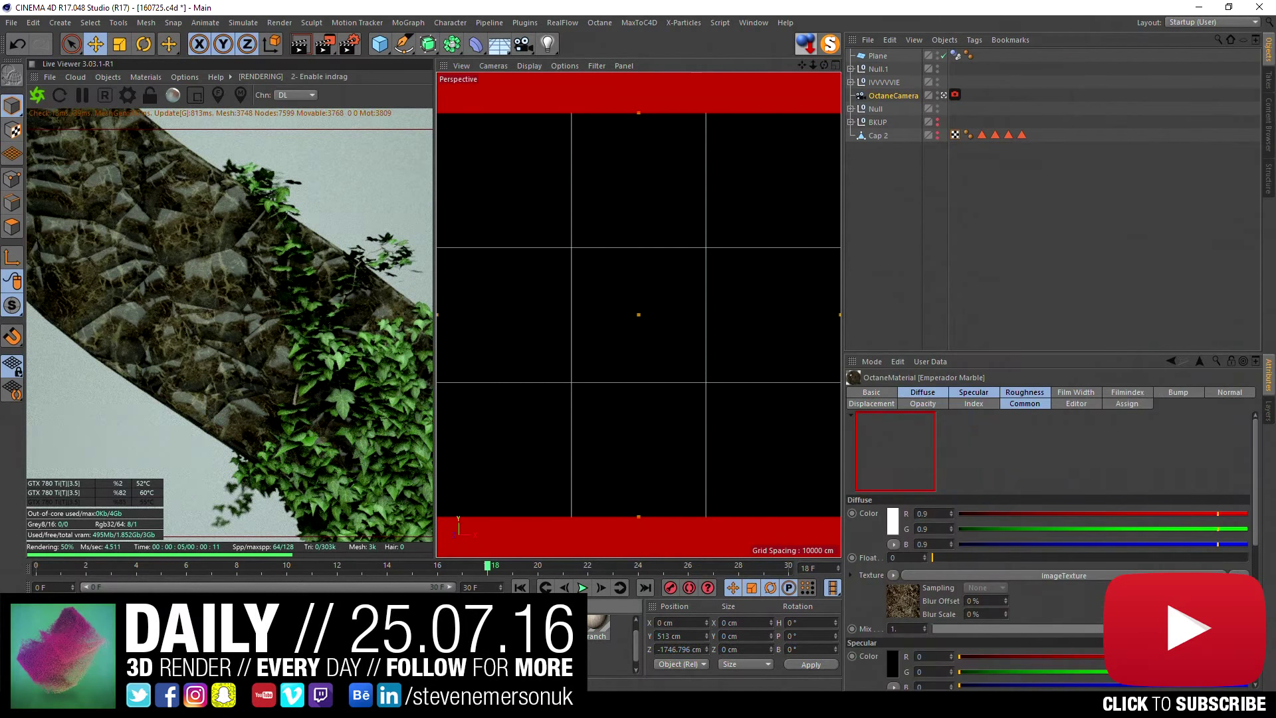
# - Open Emperador Marble's diffuse ImageTexture in the Material Editor
pyautogui.doubleClick(315, 305)
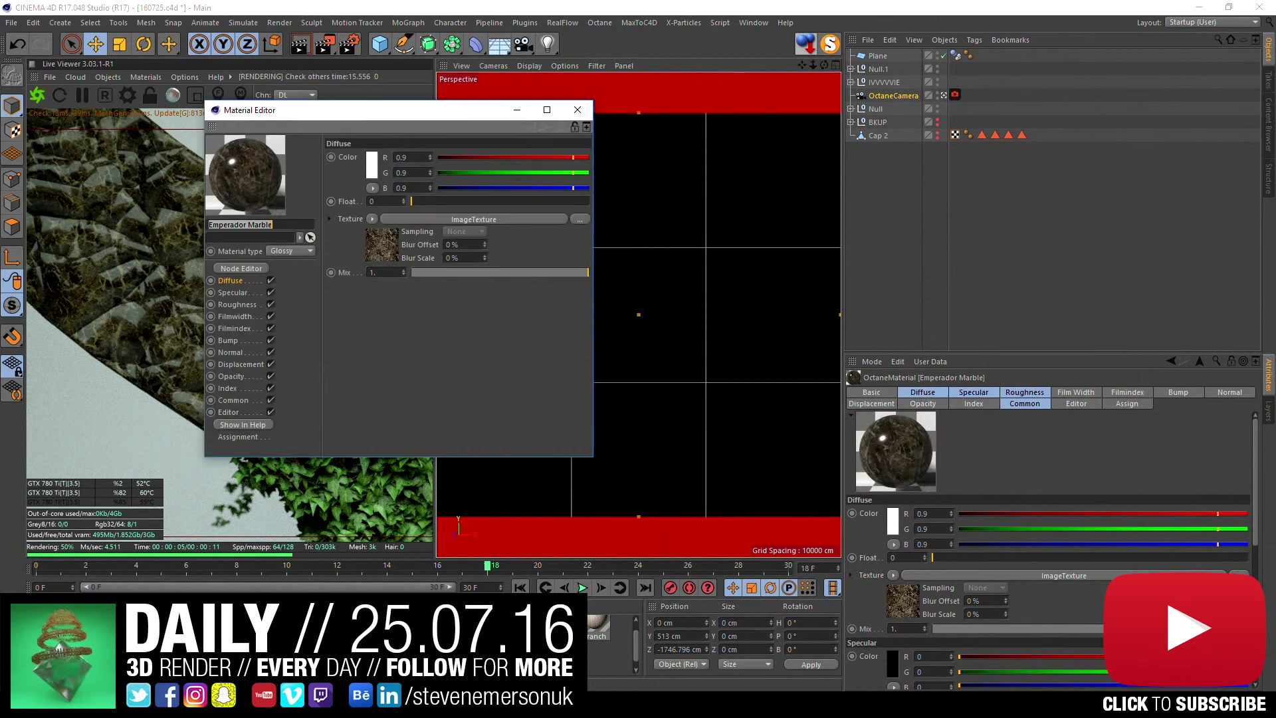
pyautogui.click(391, 238)
pyautogui.moveTo(439, 116); pyautogui.dragTo(686, 142)
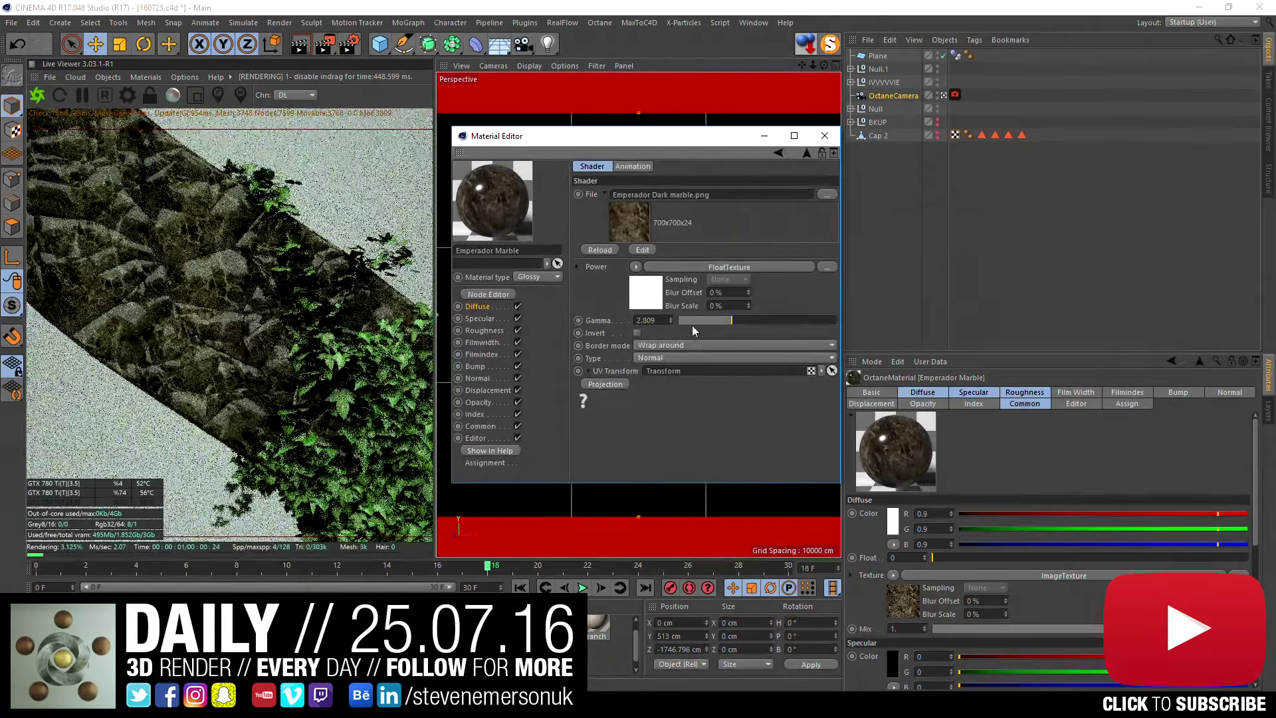
# - Test lower and higher texture gamma values, then reset gamma to the default 2.2
pyautogui.moveTo(731, 321); pyautogui.dragTo(716, 322)
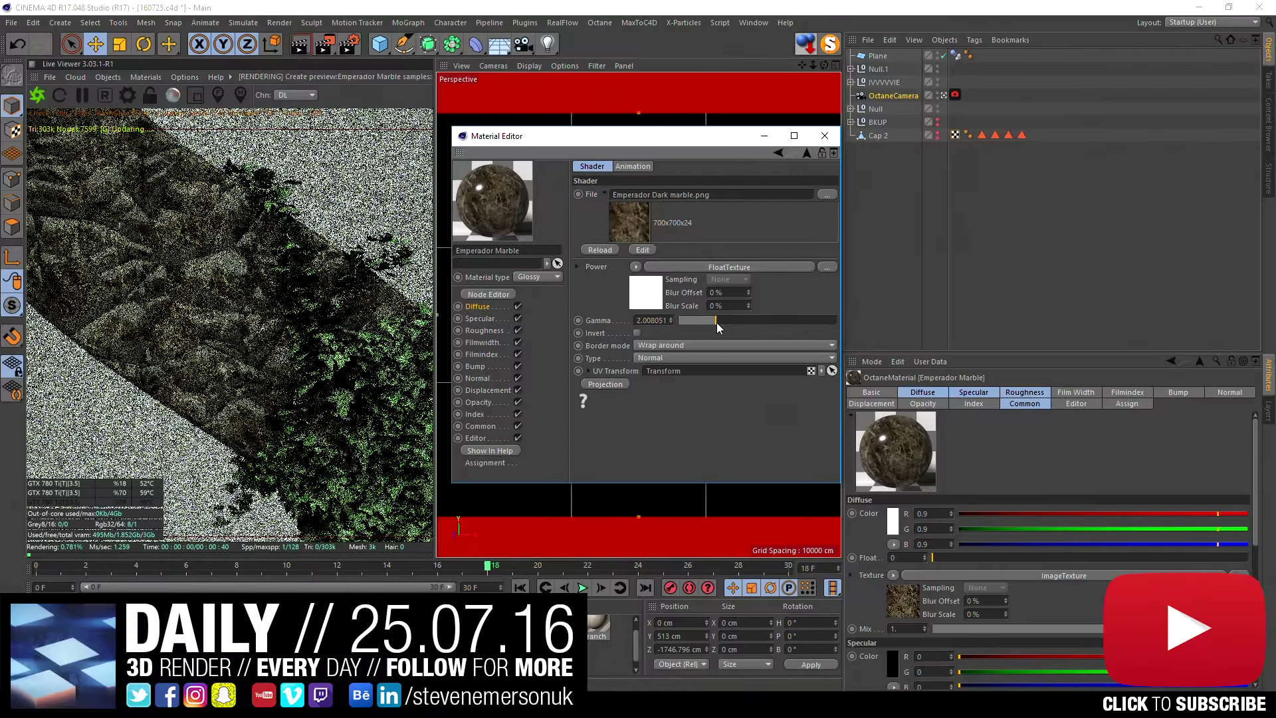
pyautogui.moveTo(716, 322); pyautogui.dragTo(698, 322)
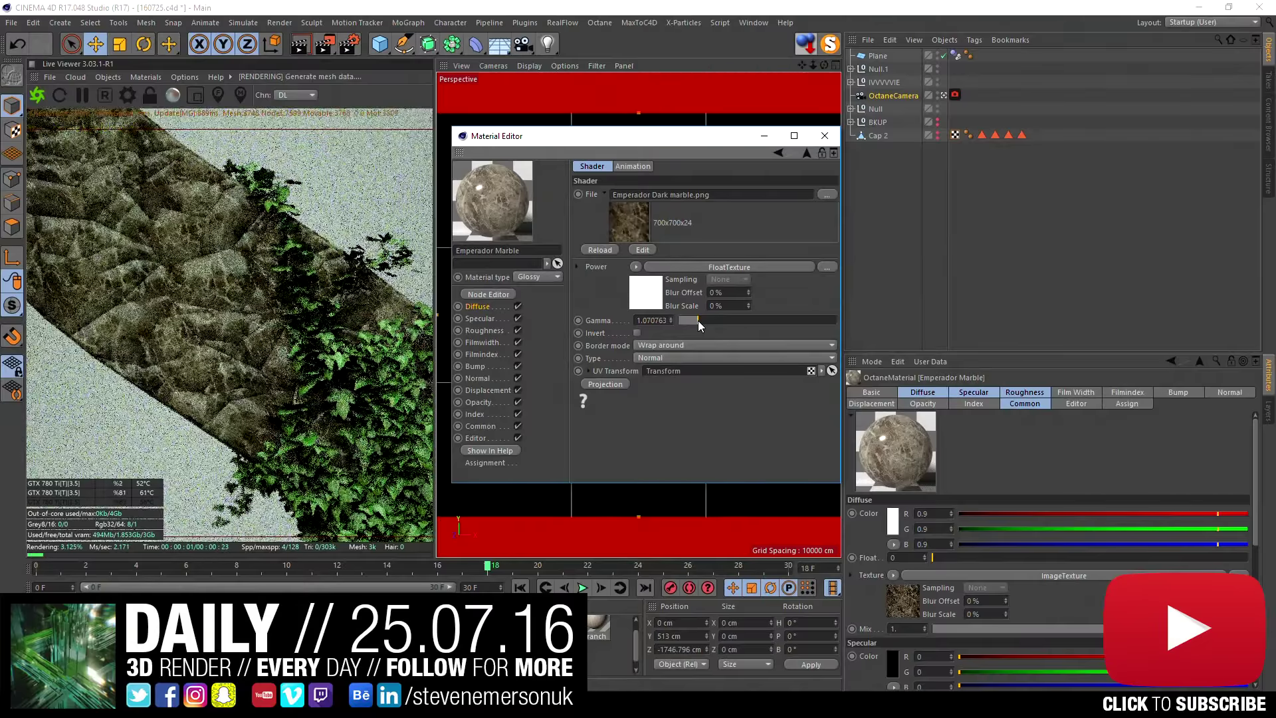
pyautogui.moveTo(698, 321); pyautogui.dragTo(693, 323)
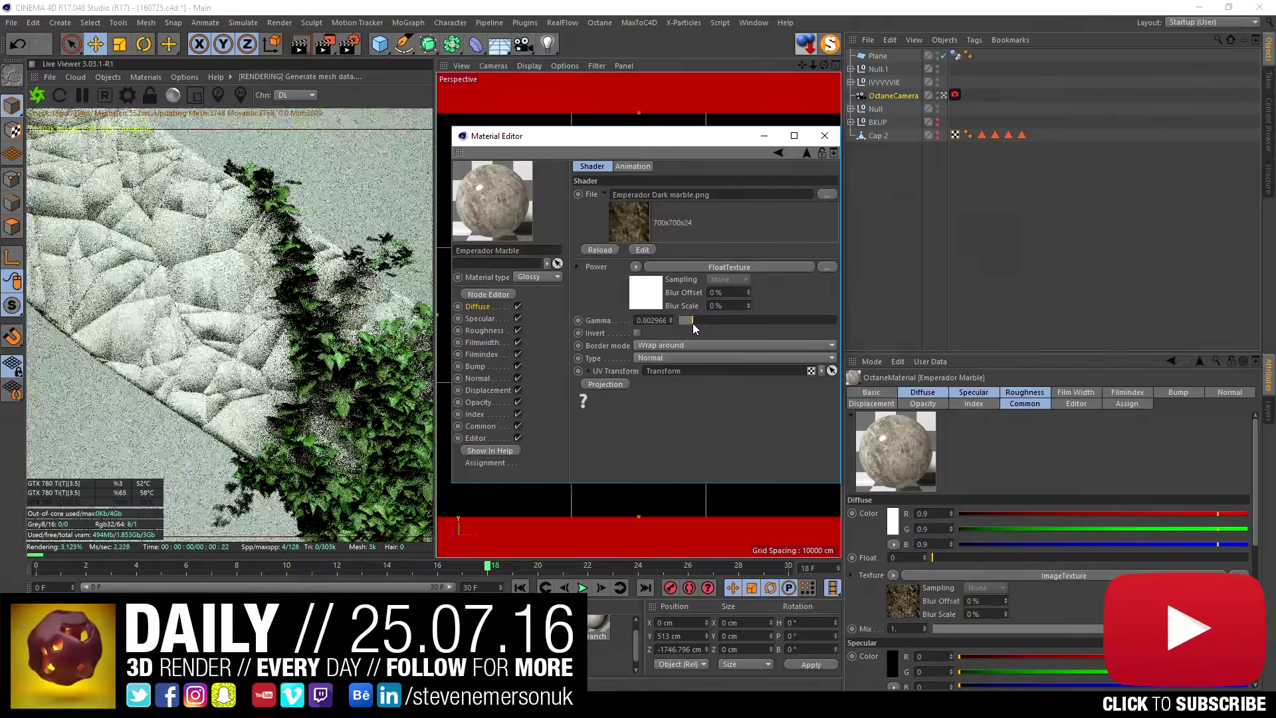
pyautogui.moveTo(693, 323); pyautogui.dragTo(705, 321)
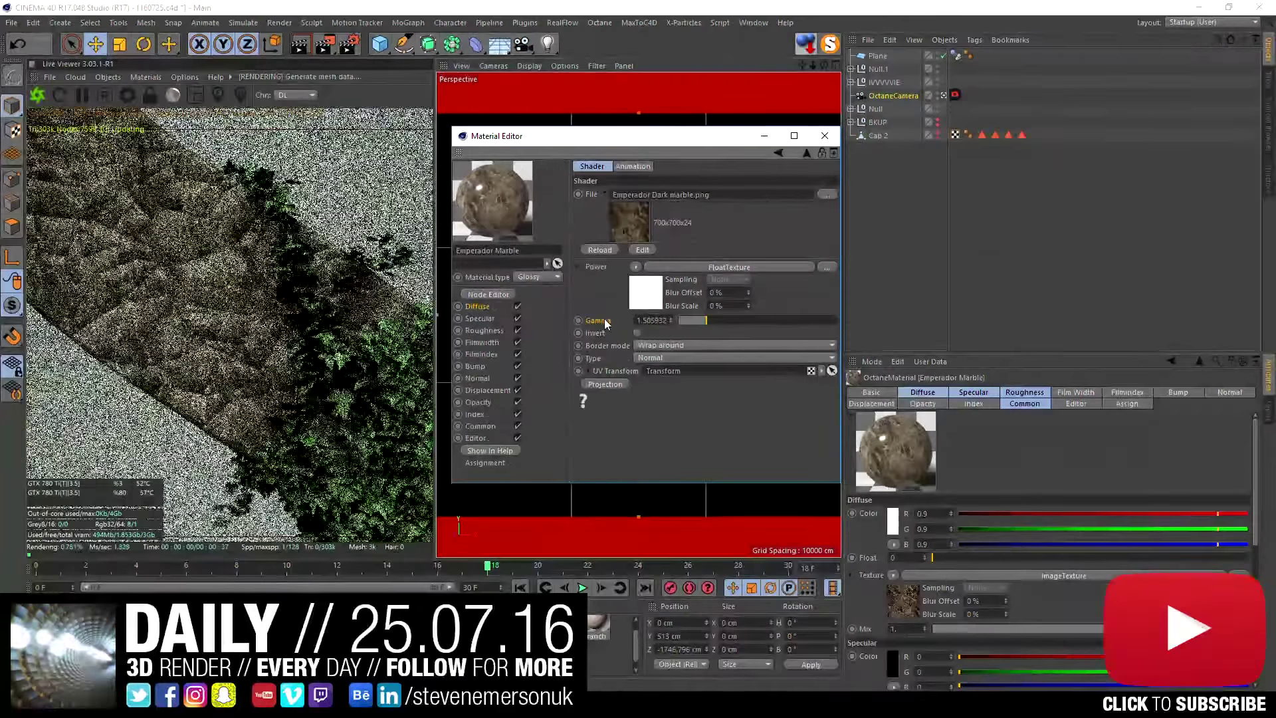
pyautogui.rightClick(606, 323)
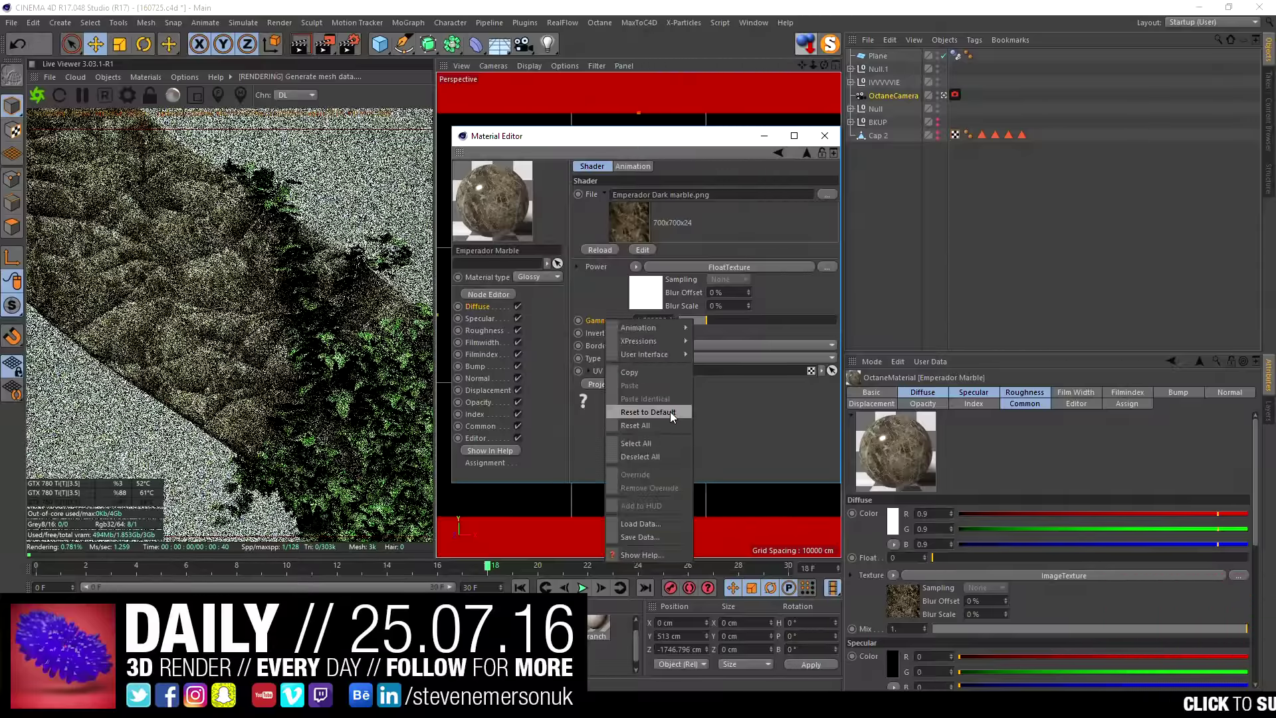
pyautogui.click(670, 412)
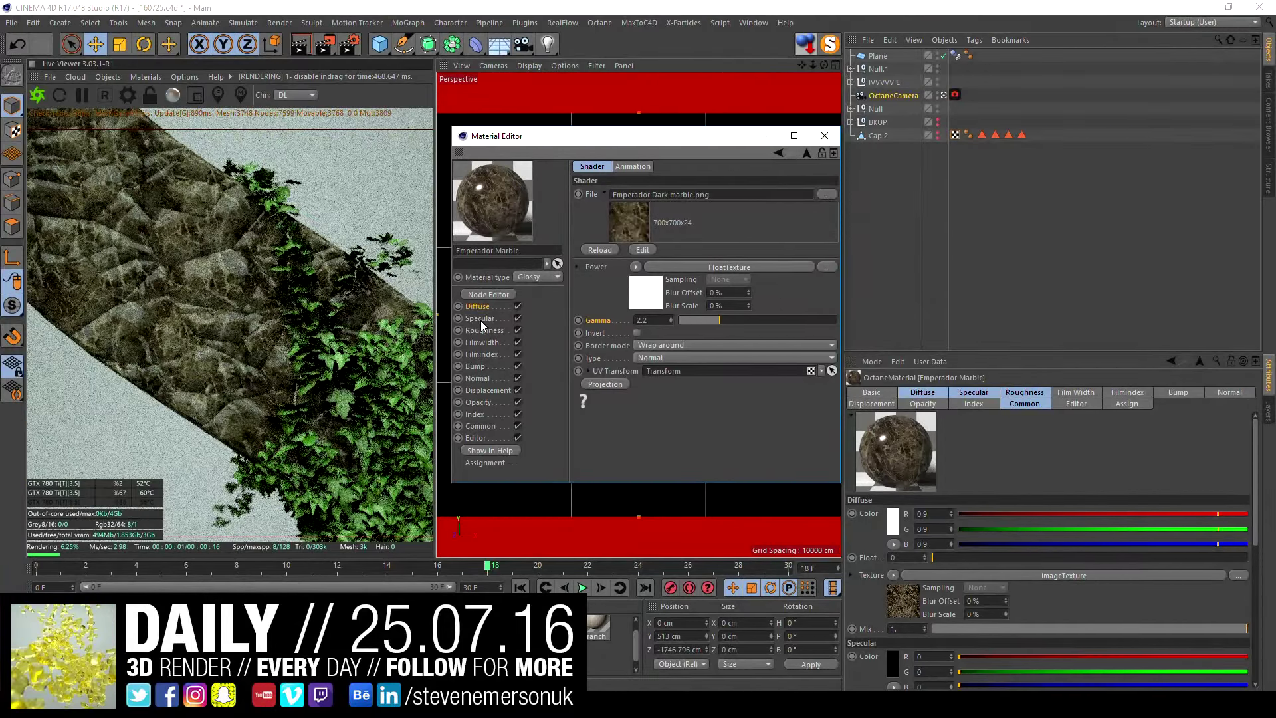
pyautogui.click(644, 297)
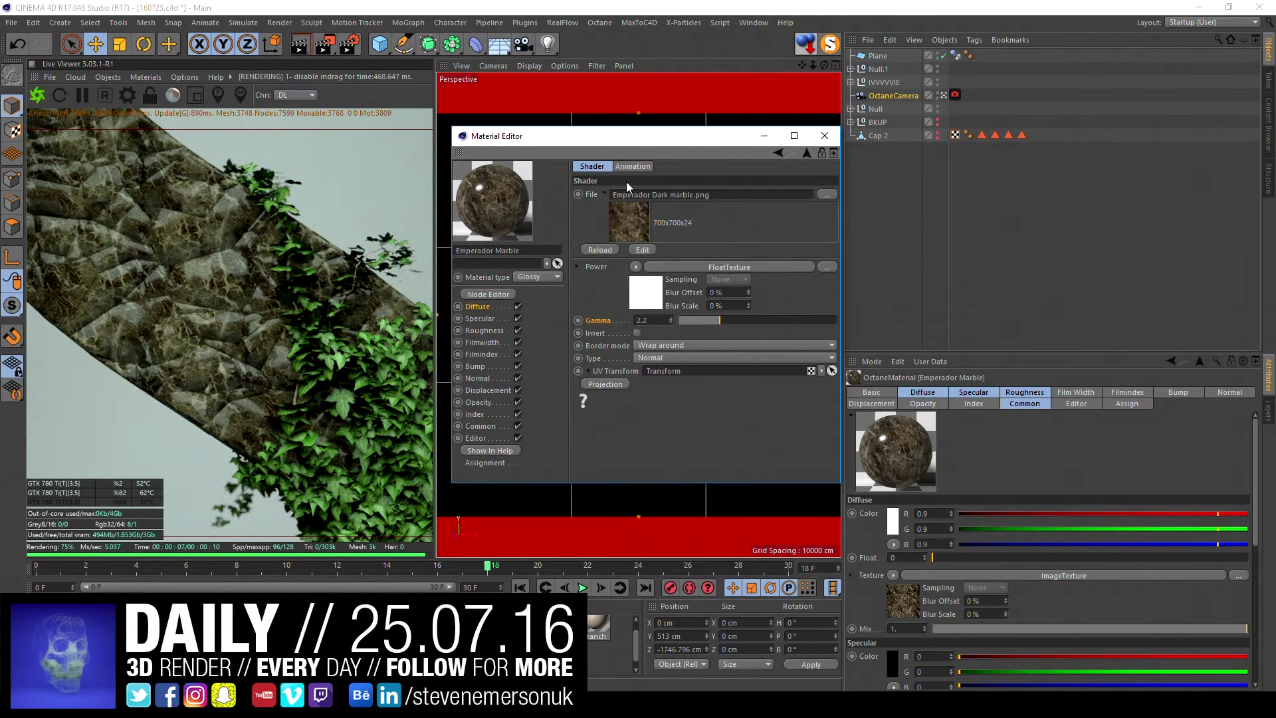
# - Lower the Specular FloatTexture value to about 0.136
pyautogui.click(632, 167)
pyautogui.click(591, 166)
pyautogui.click(477, 318)
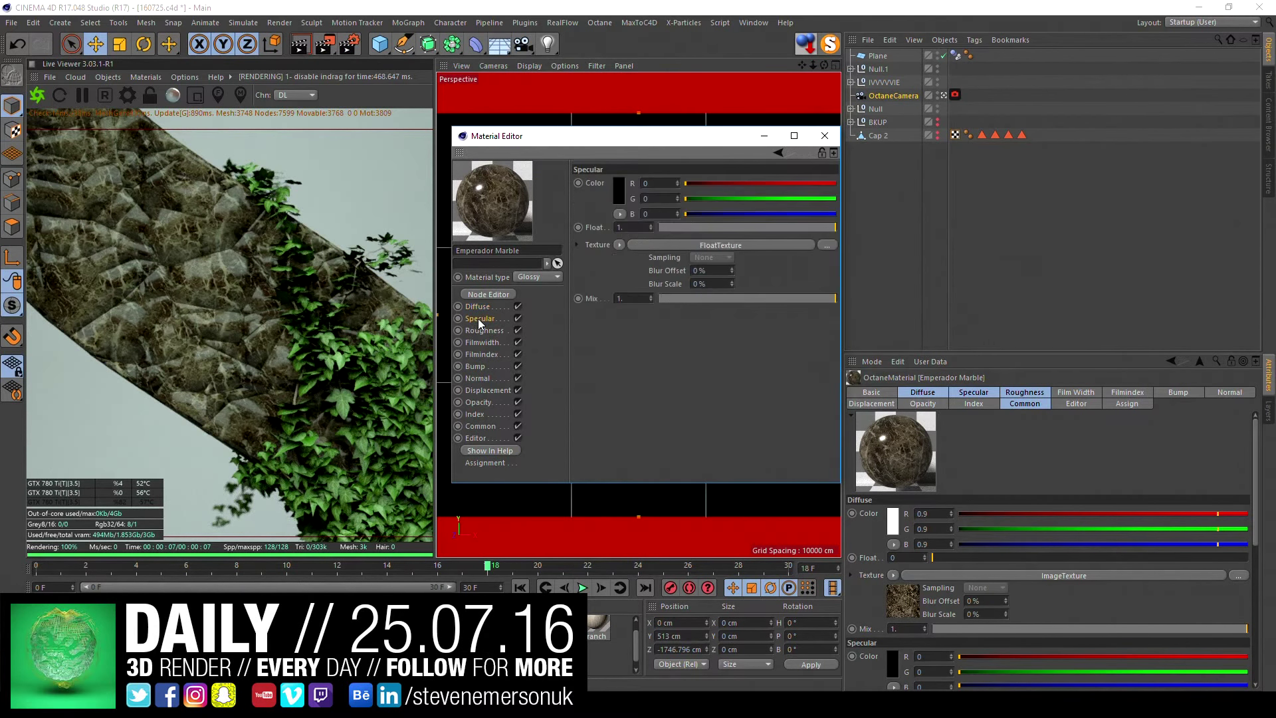
pyautogui.click(635, 244)
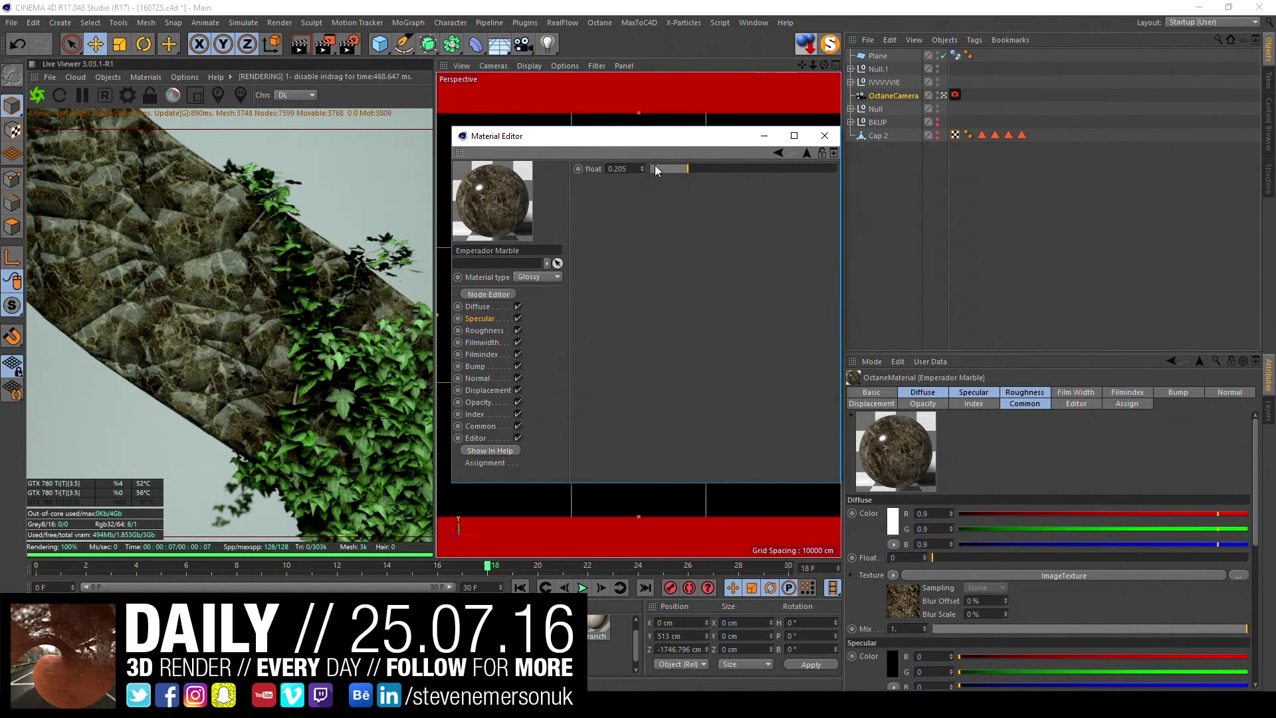
pyautogui.moveTo(658, 169); pyautogui.dragTo(689, 169)
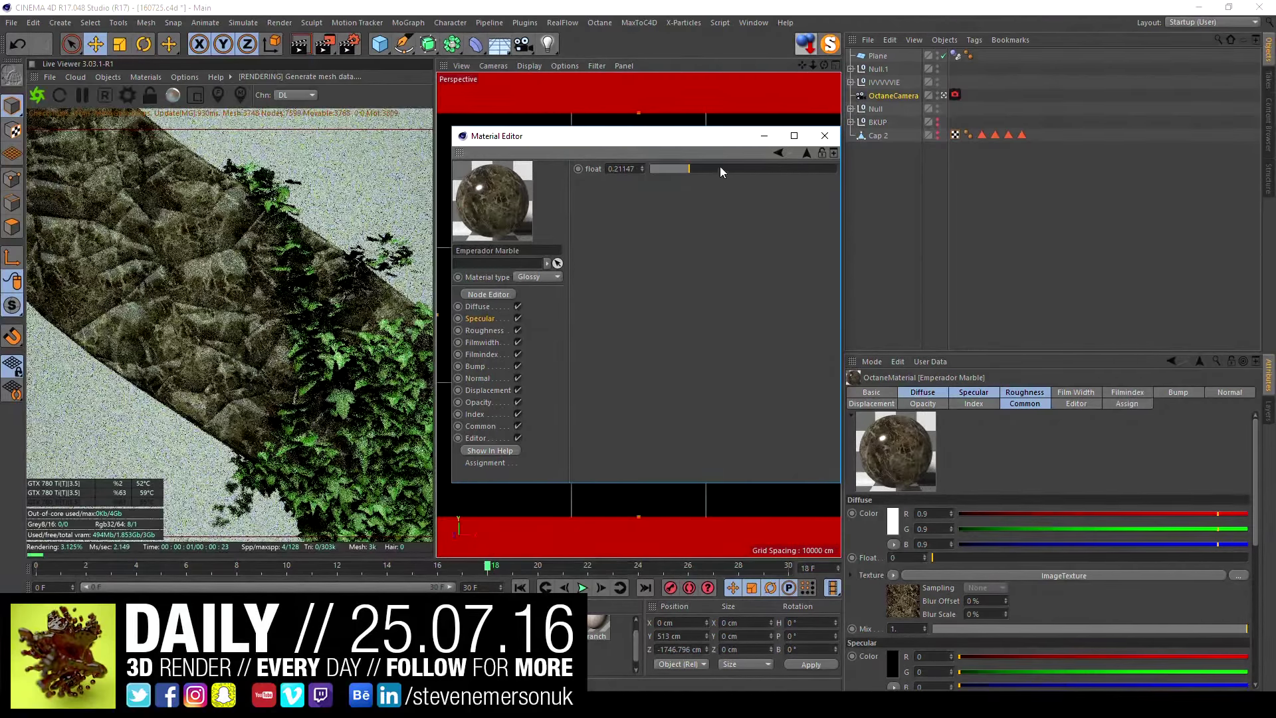
pyautogui.moveTo(708, 167); pyautogui.dragTo(676, 170)
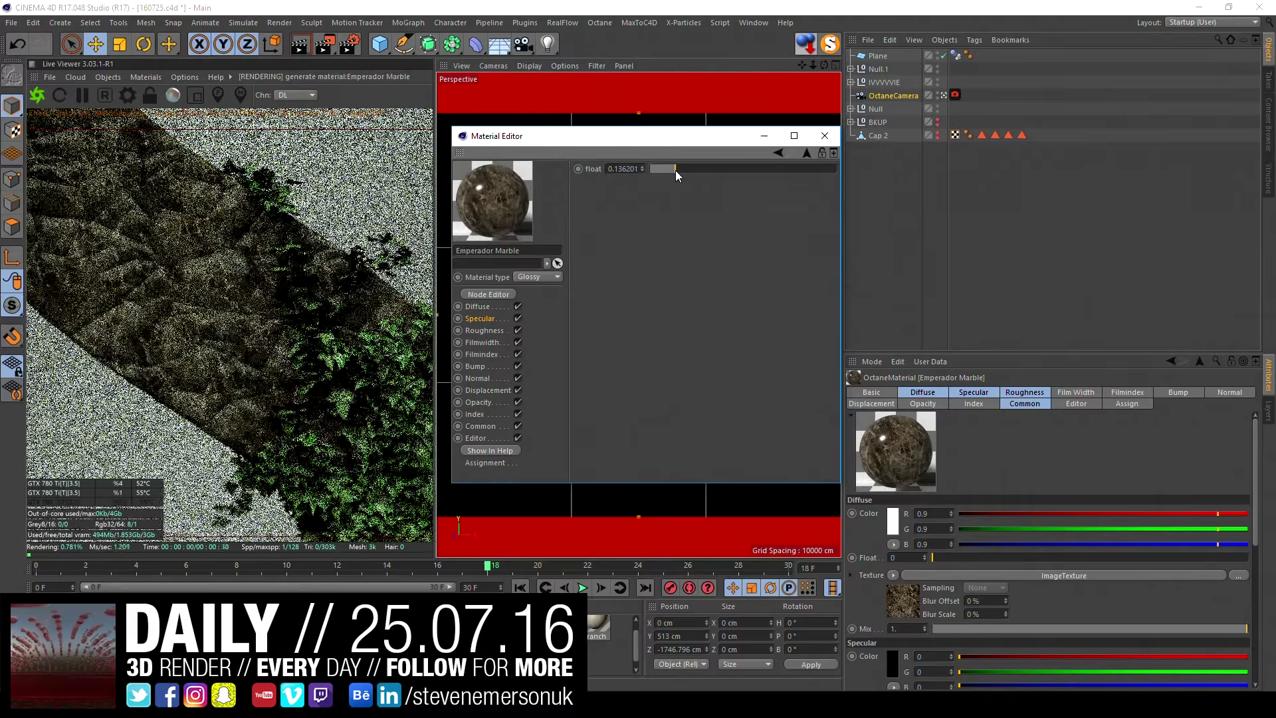
# - Set Roughness float to 0.733 and its FloatTexture value to about 0.067
pyautogui.click(484, 330)
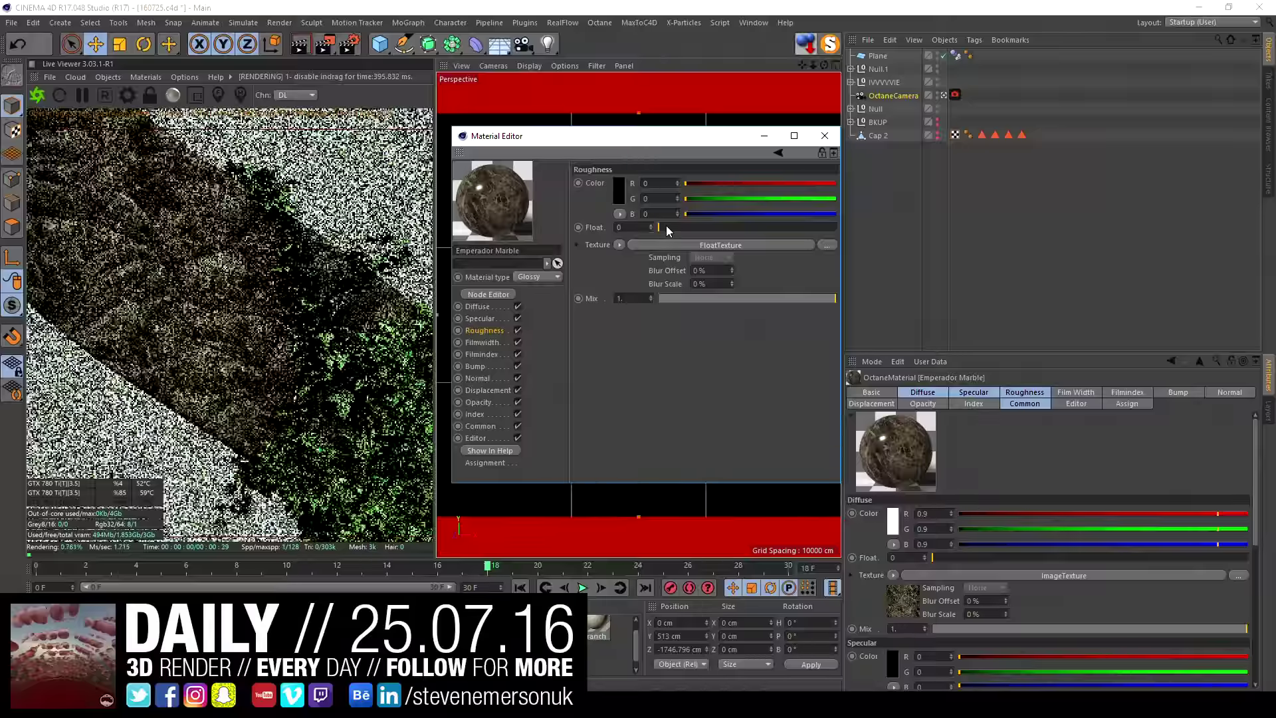
pyautogui.moveTo(676, 227); pyautogui.dragTo(788, 228)
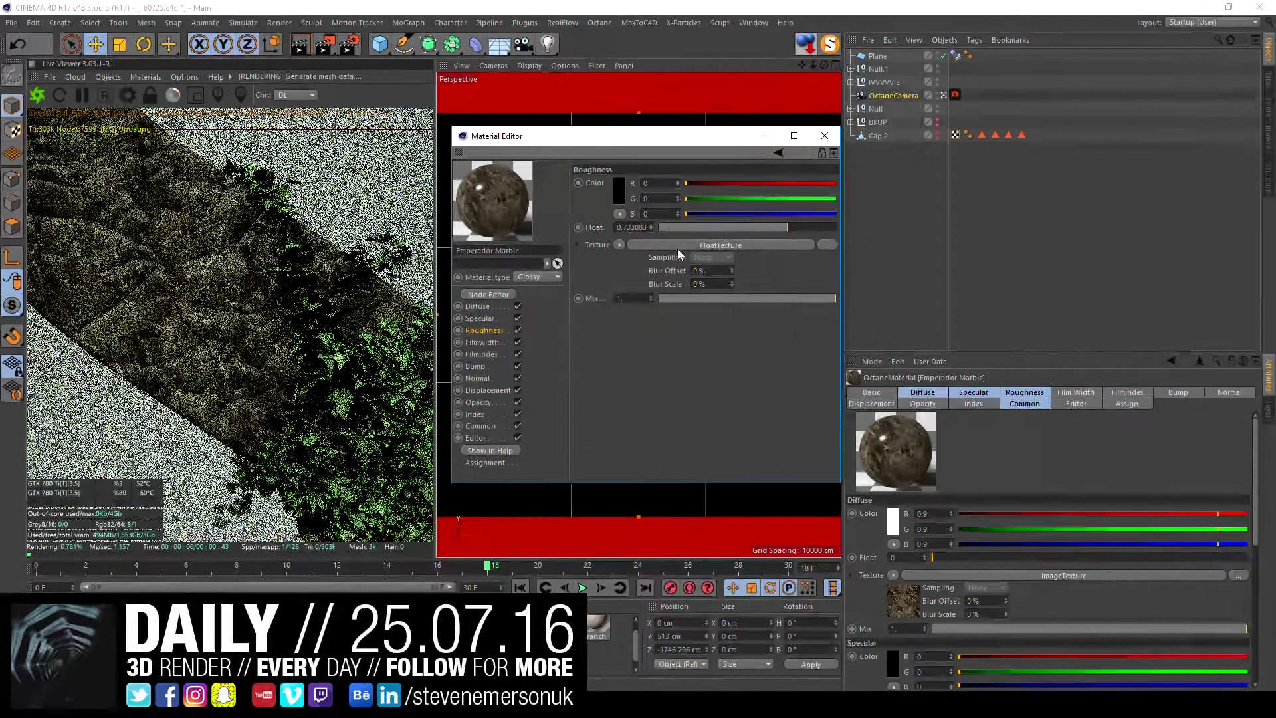
pyautogui.click(617, 198)
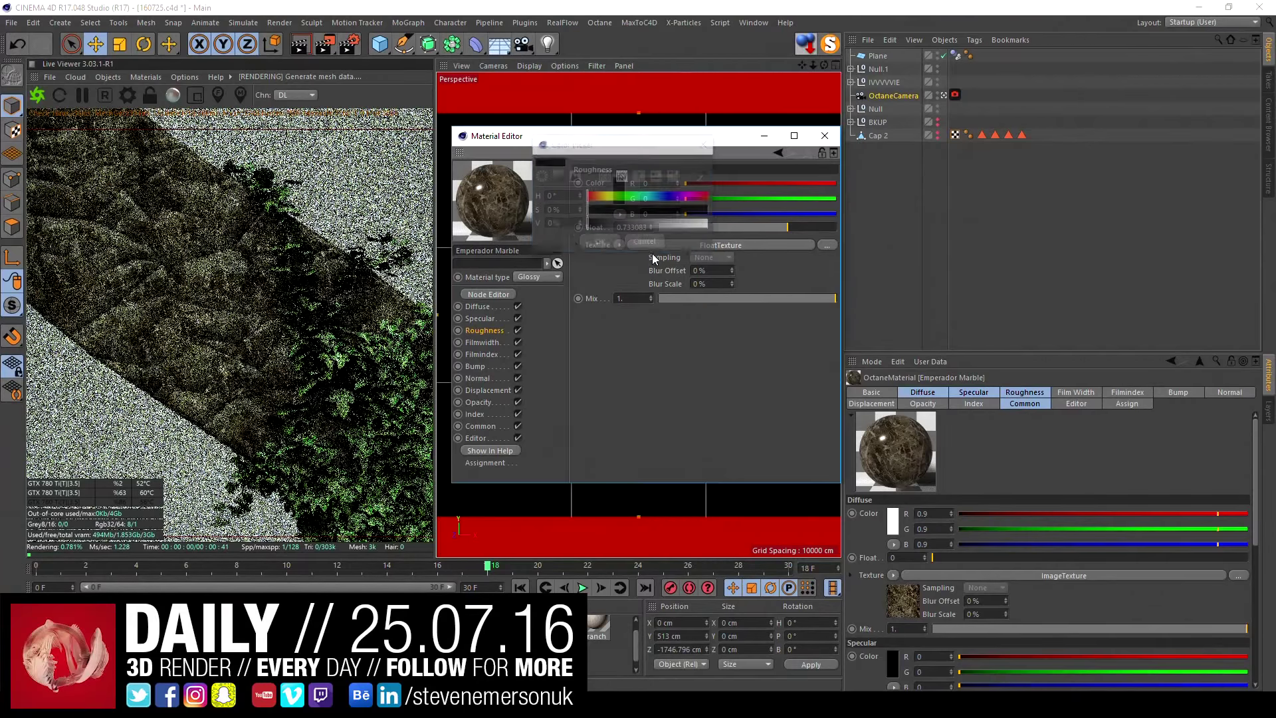
pyautogui.click(584, 245)
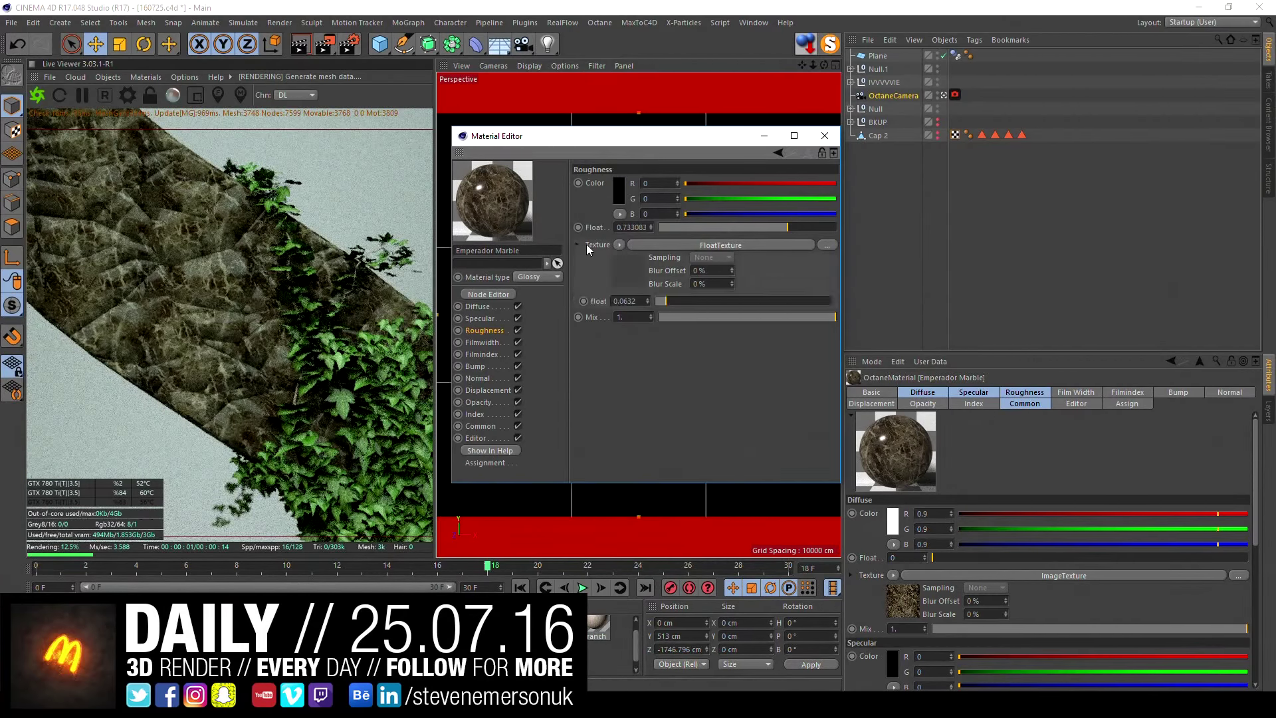
pyautogui.moveTo(663, 301); pyautogui.dragTo(658, 301)
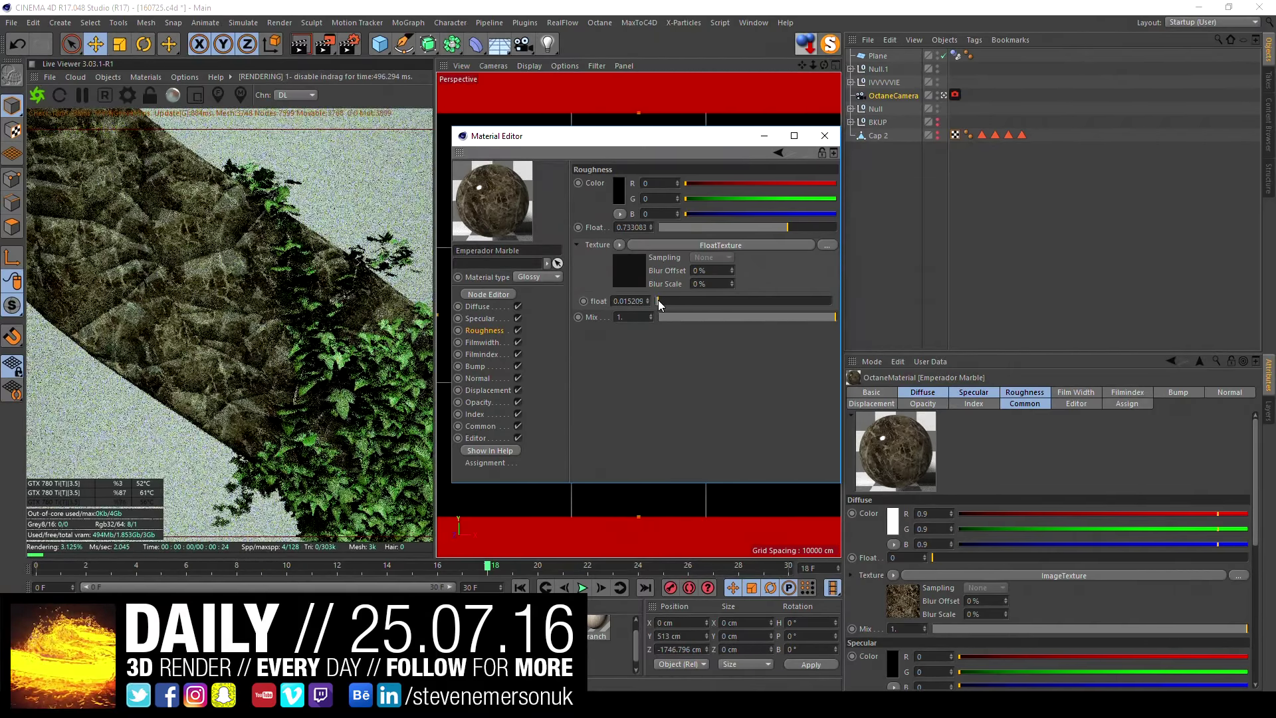
pyautogui.click(755, 301)
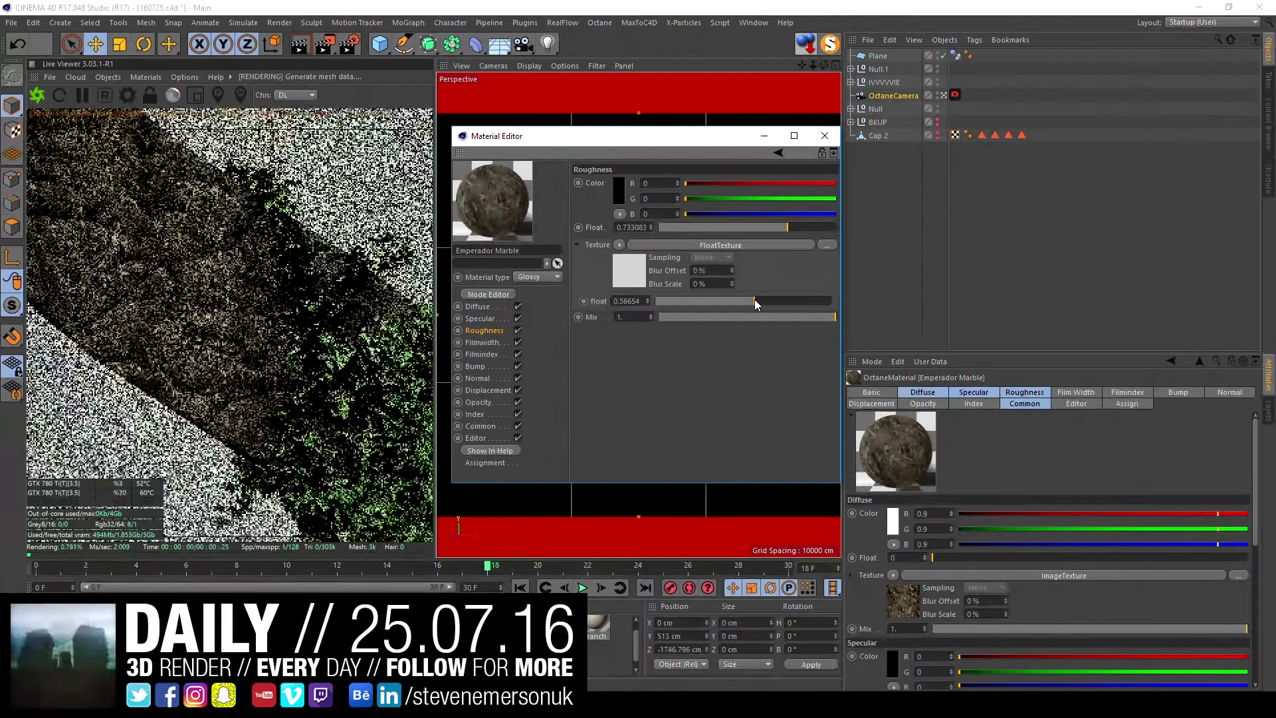
pyautogui.click(696, 302)
pyautogui.moveTo(696, 301); pyautogui.dragTo(670, 303)
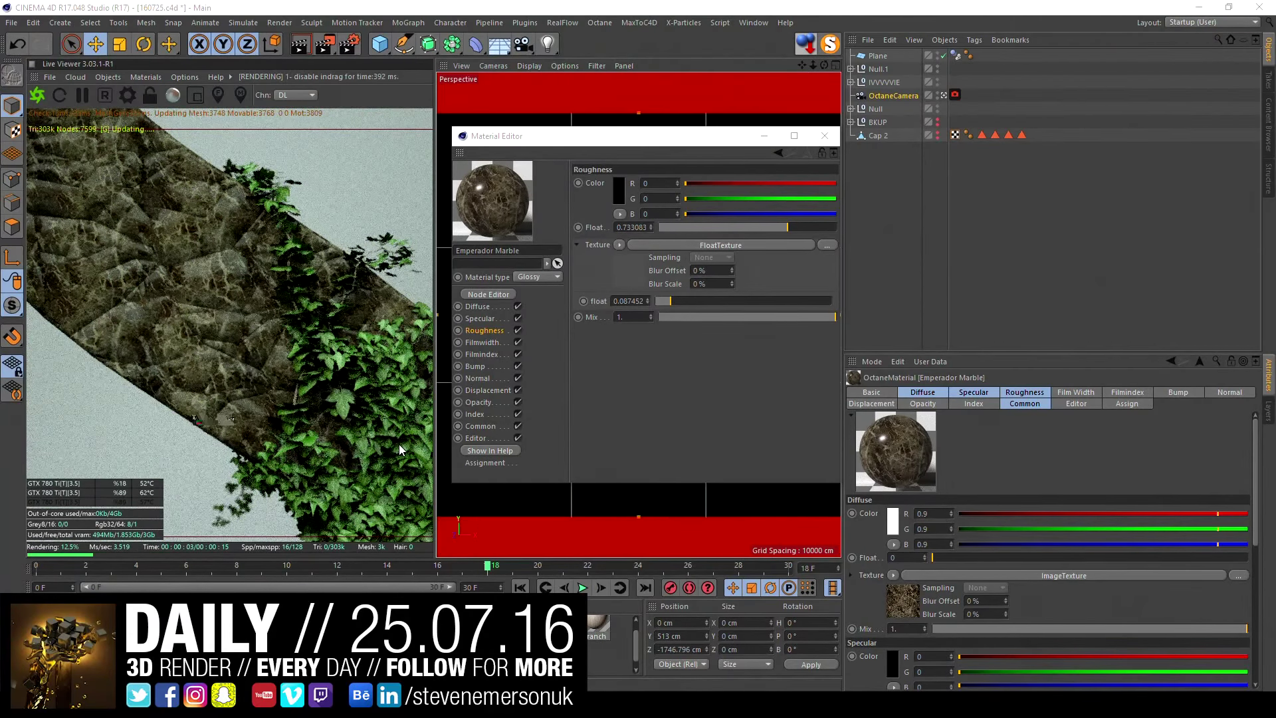
pyautogui.click(480, 306)
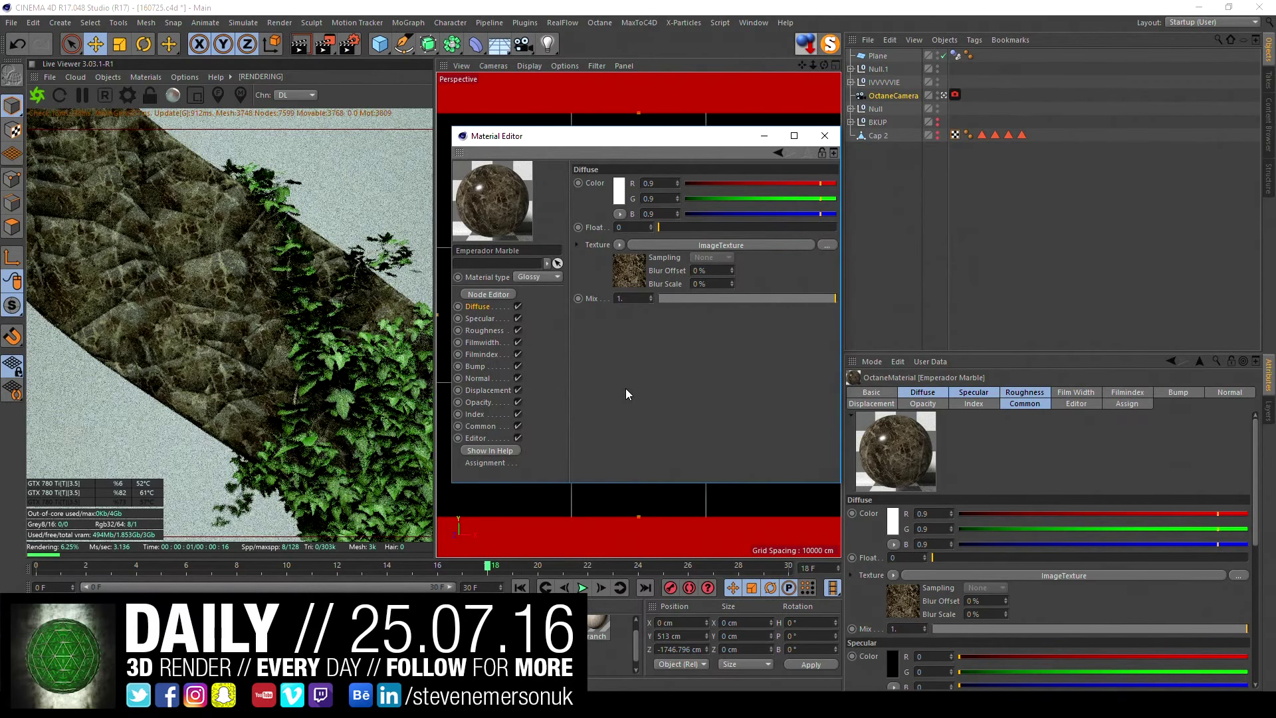
# - Preview the 700×700 Emperador Dark marble.png diffuse texture in Photos, then close the preview
pyautogui.click(628, 274)
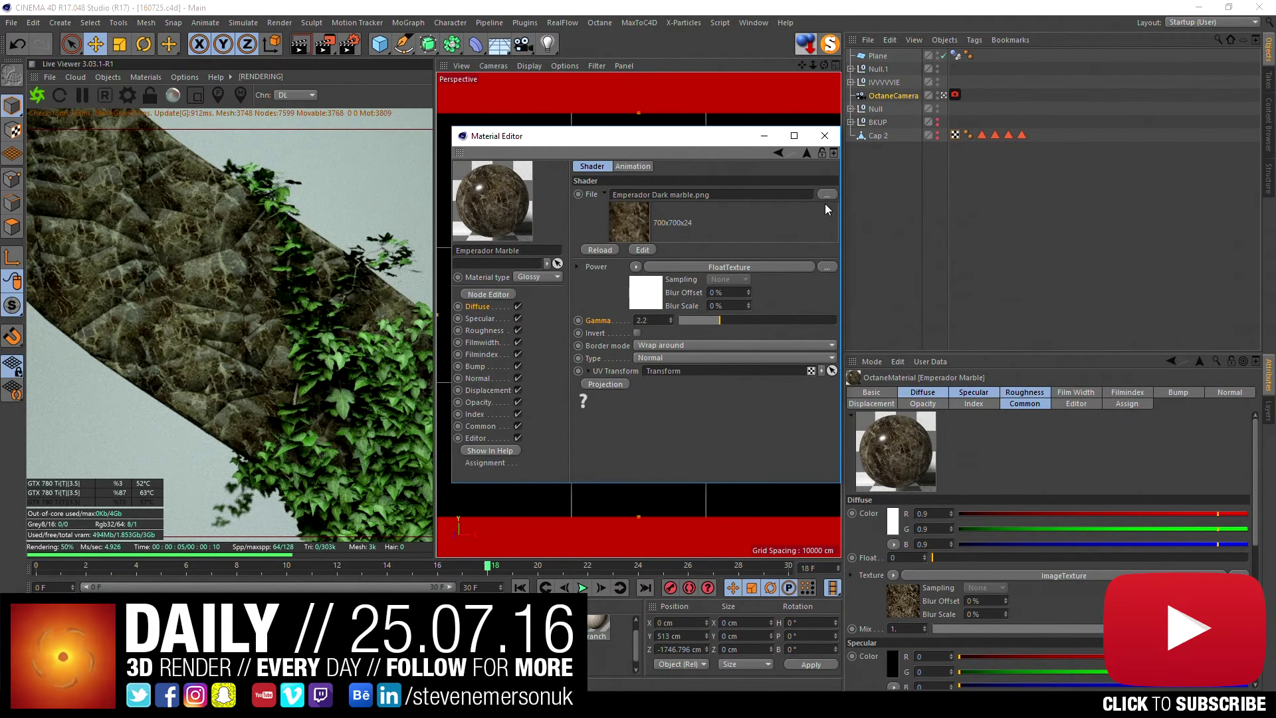
pyautogui.click(640, 250)
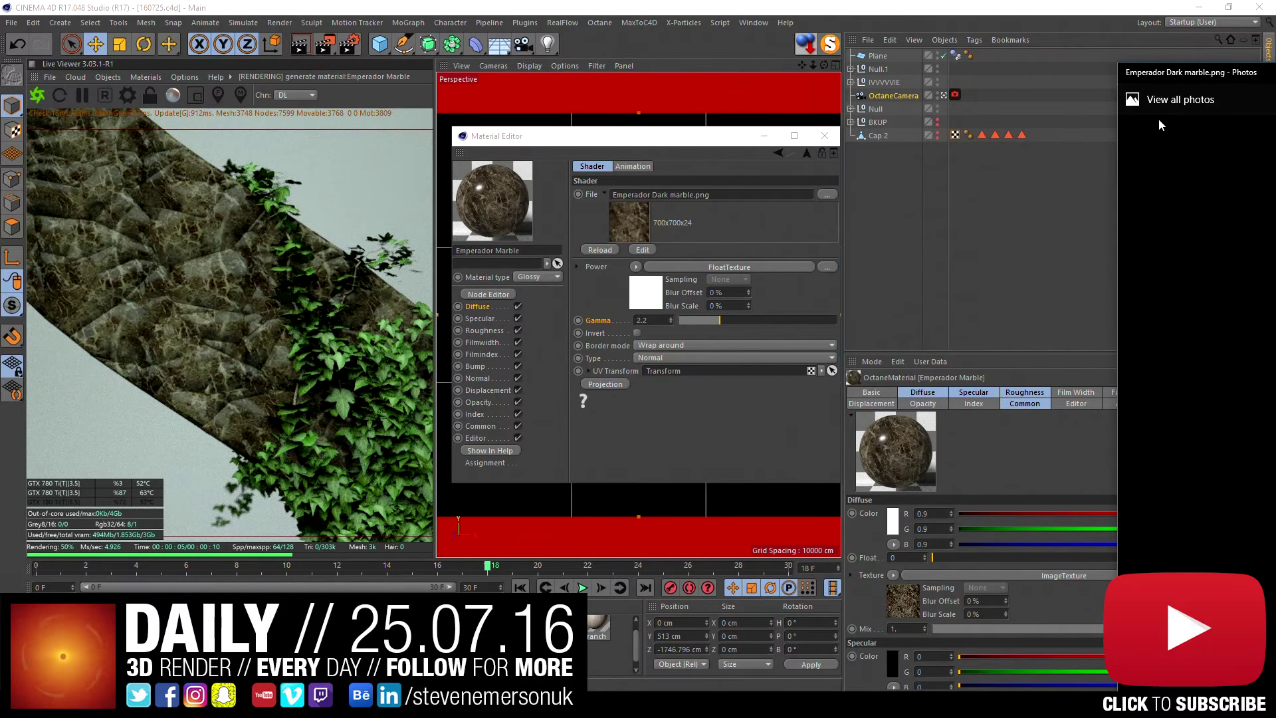
pyautogui.press('super+Left')
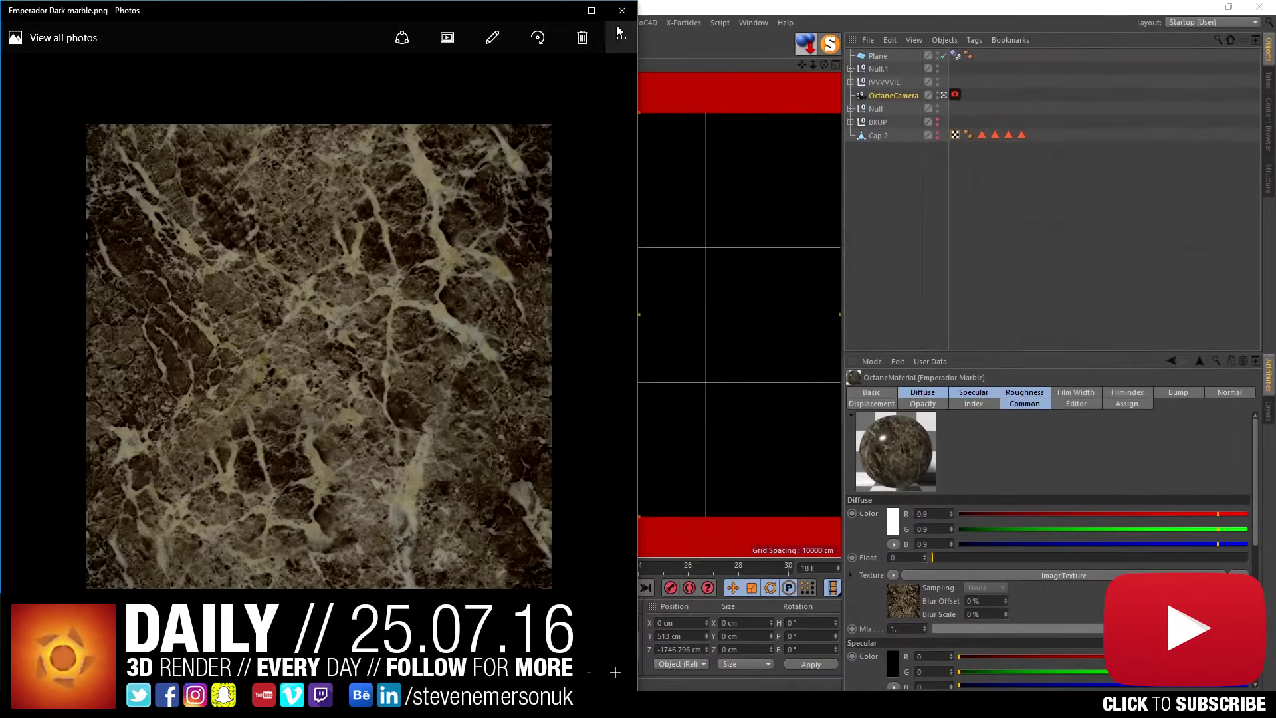
pyautogui.click(621, 11)
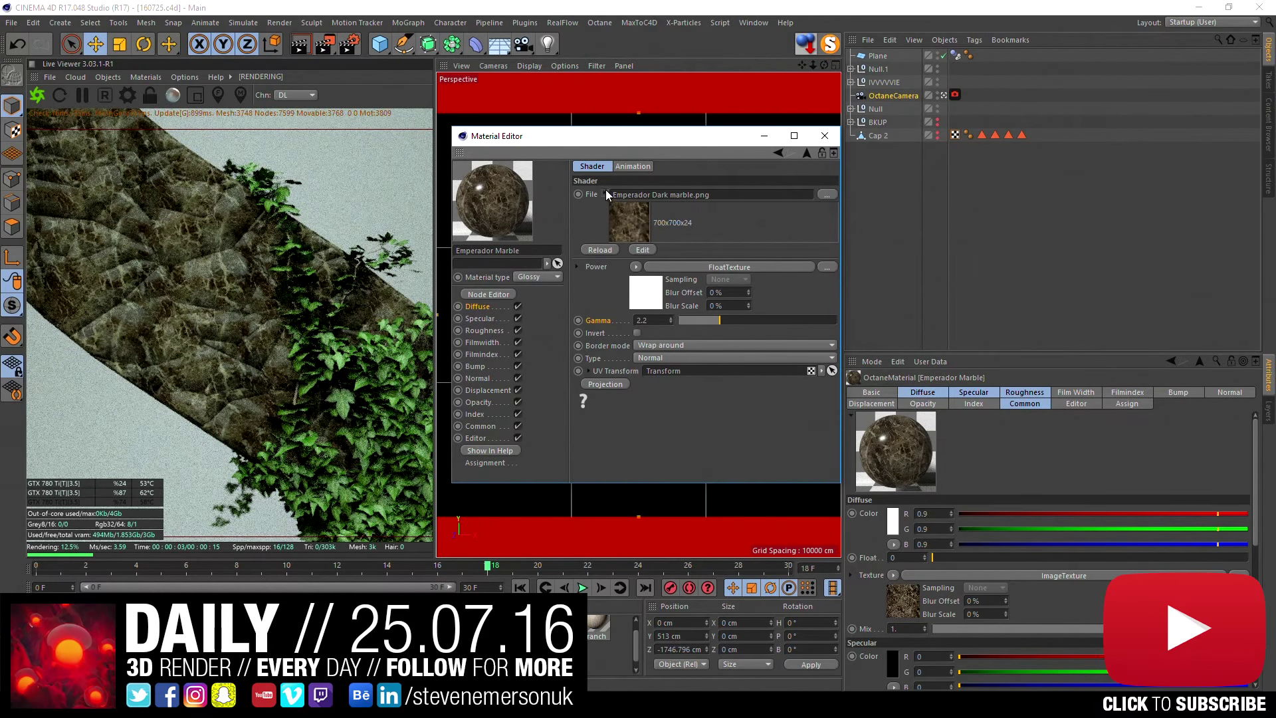
pyautogui.click(605, 194)
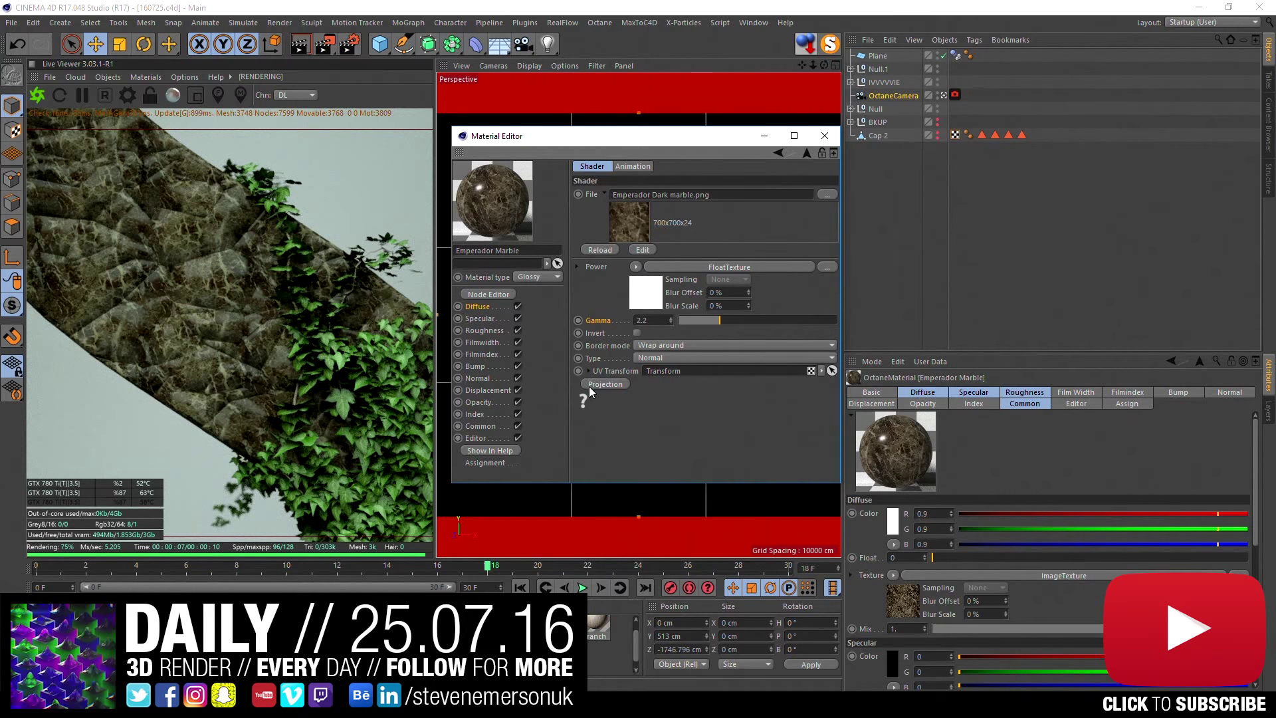
# - Browse the Dailys\07\25\tex texture folder in File Explorer with Large icons view
pyautogui.press('super')
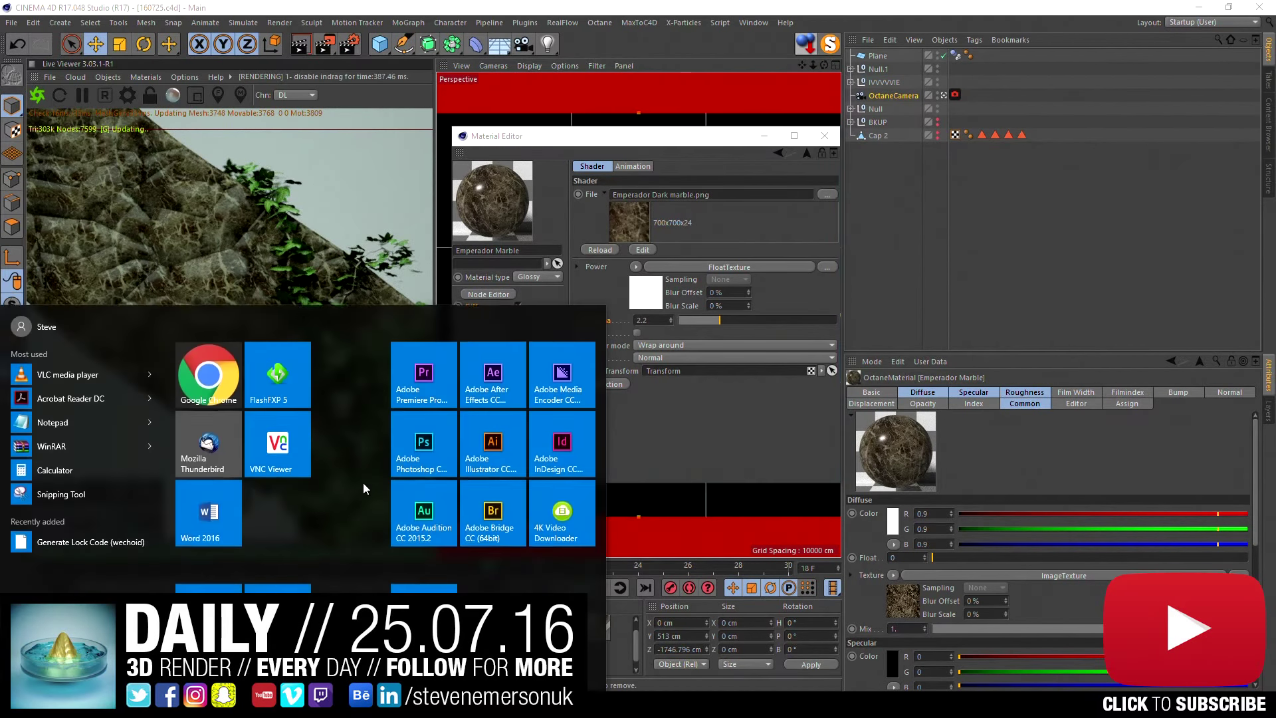
pyautogui.press('super+e')
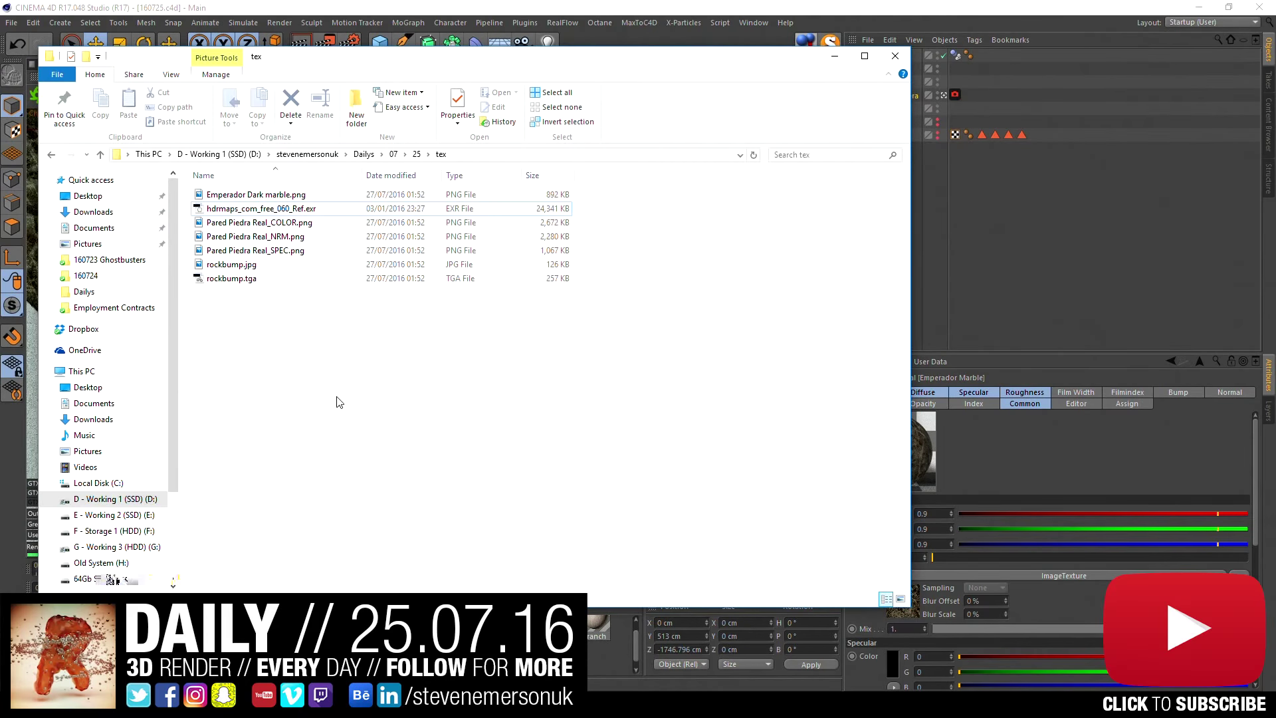
pyautogui.click(172, 77)
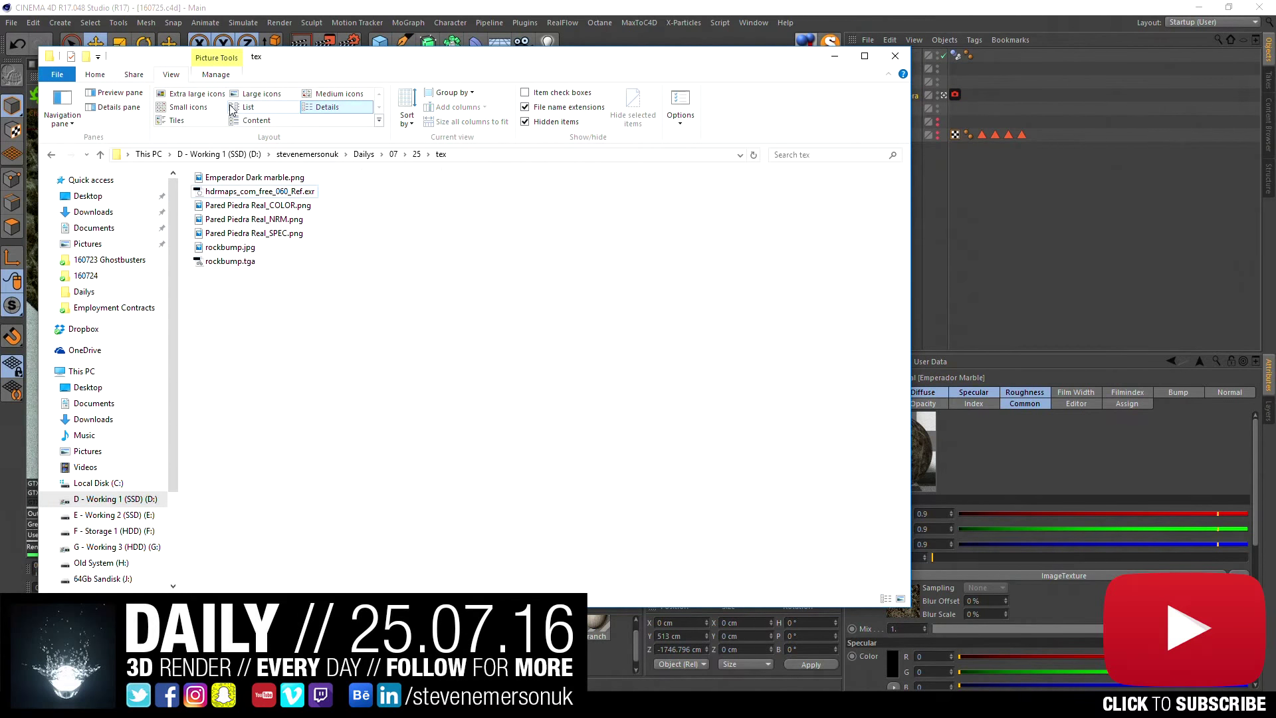
pyautogui.click(236, 97)
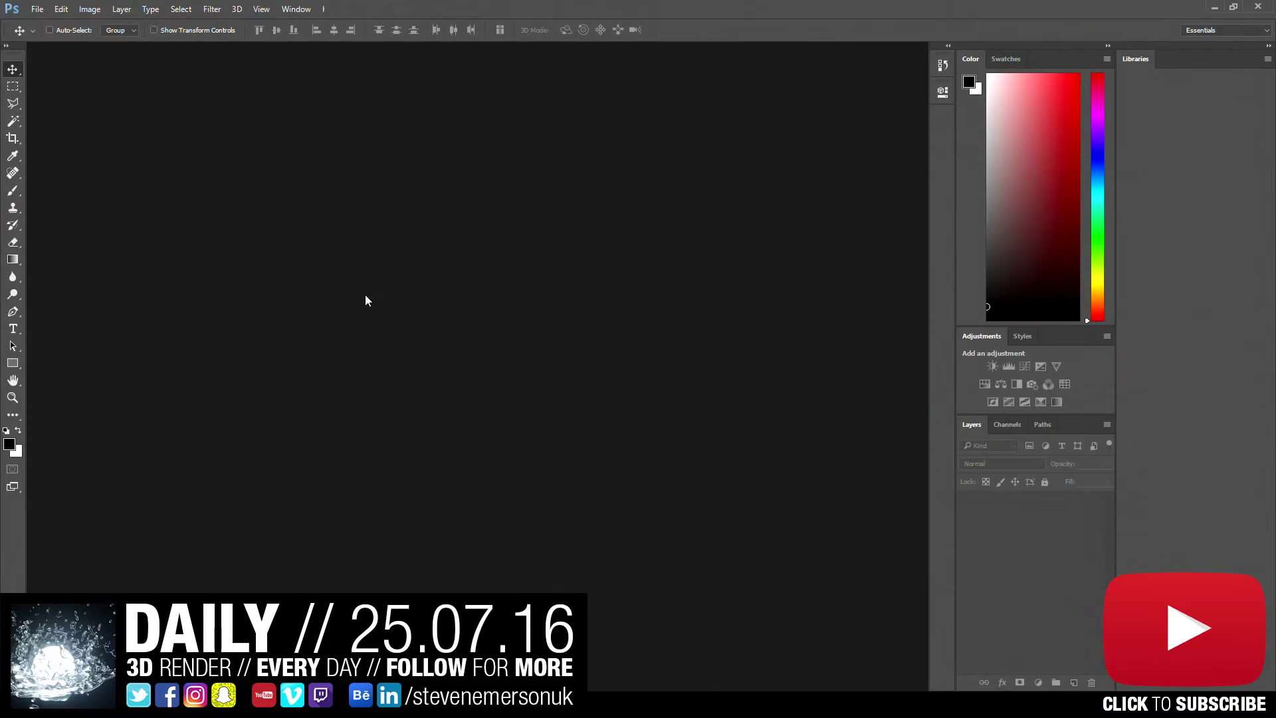
# - Load Emperador Dark marble.png from the texture folder into Photoshop
pyautogui.hotkey('alt', 'Tab')
pyautogui.moveTo(245, 257)
pyautogui.mouseDown()
pyautogui.moveTo(429, 498)
pyautogui.moveTo(400, 362)
pyautogui.mouseUp()
pyautogui.click(89, 9)
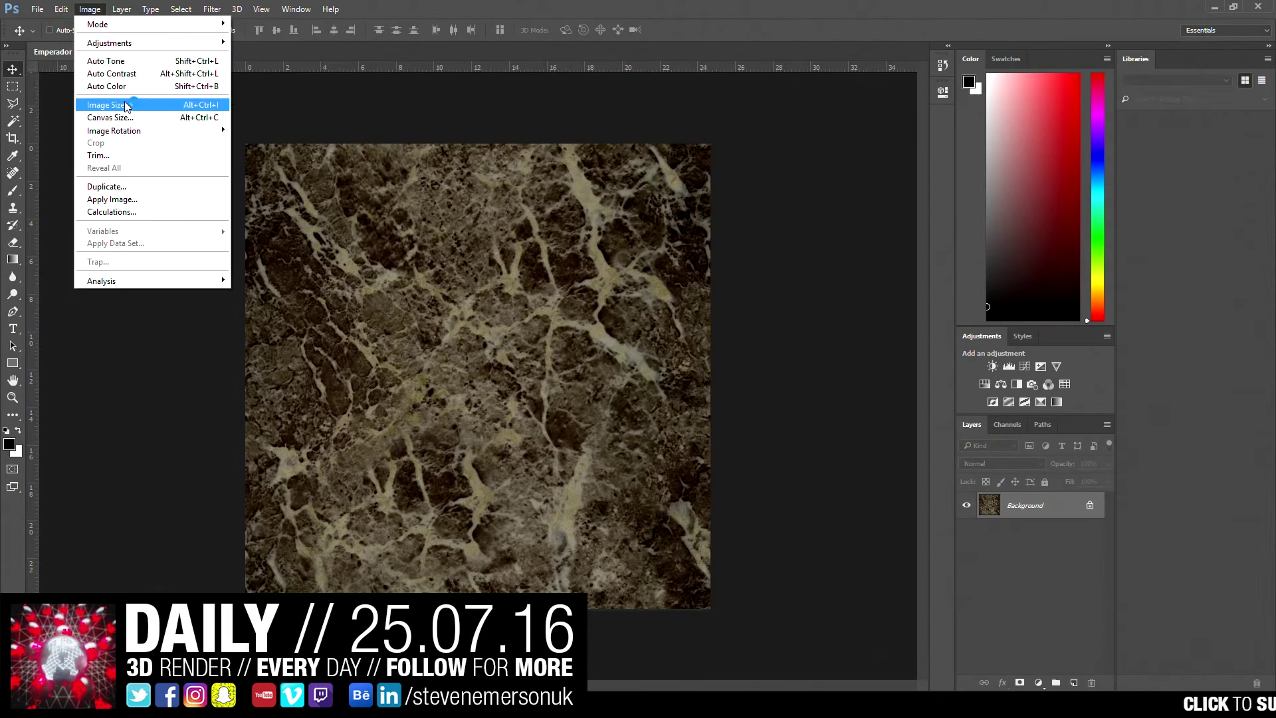
pyautogui.click(258, 89)
# - Apply Hue/Saturation of Hue +127, Saturation -77, Lightness +13 to the marble
pyautogui.click(90, 9)
pyautogui.moveTo(109, 42)
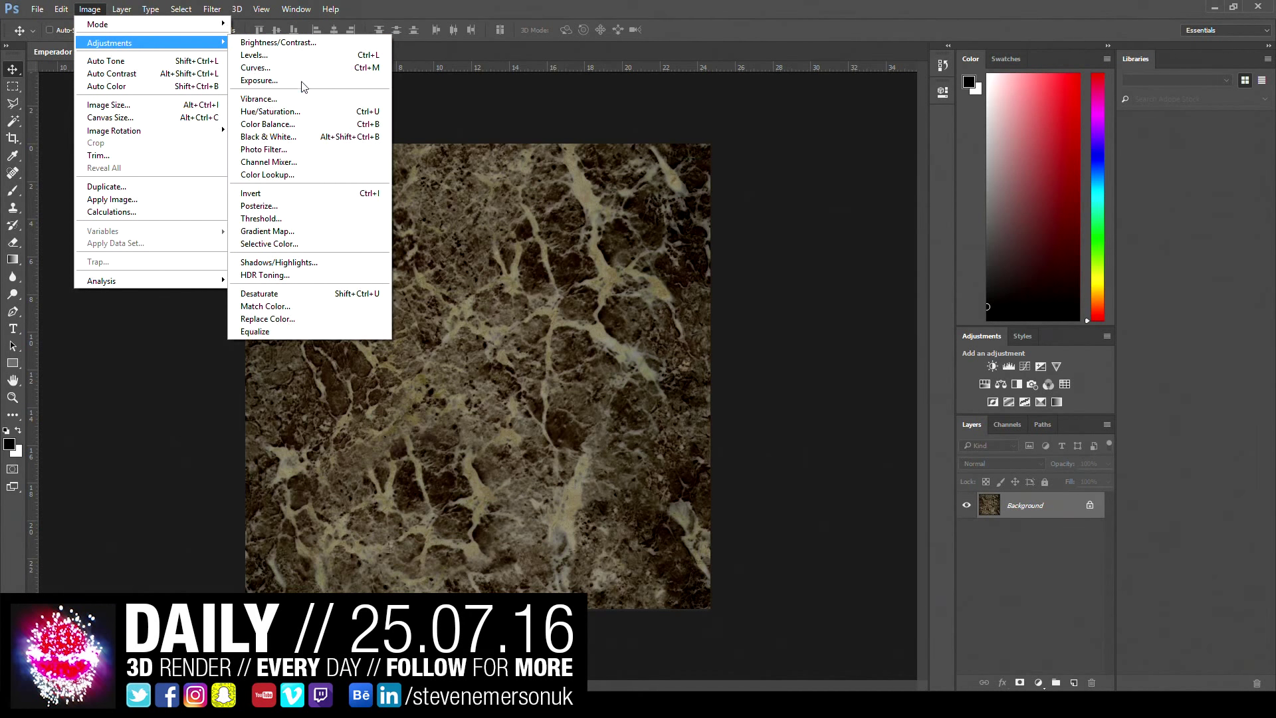
pyautogui.click(270, 112)
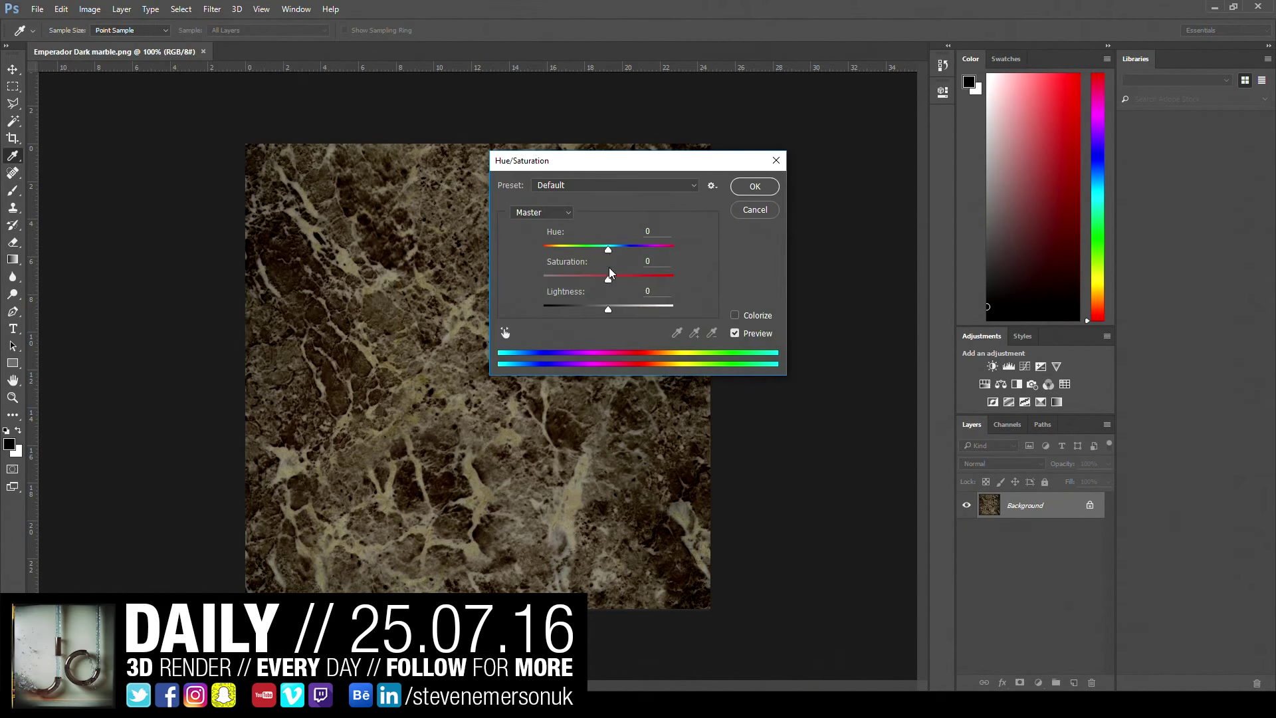
pyautogui.moveTo(608, 310)
pyautogui.mouseDown()
pyautogui.moveTo(620, 309)
pyautogui.moveTo(521, 286)
pyautogui.mouseUp()
pyautogui.moveTo(620, 310); pyautogui.dragTo(615, 310)
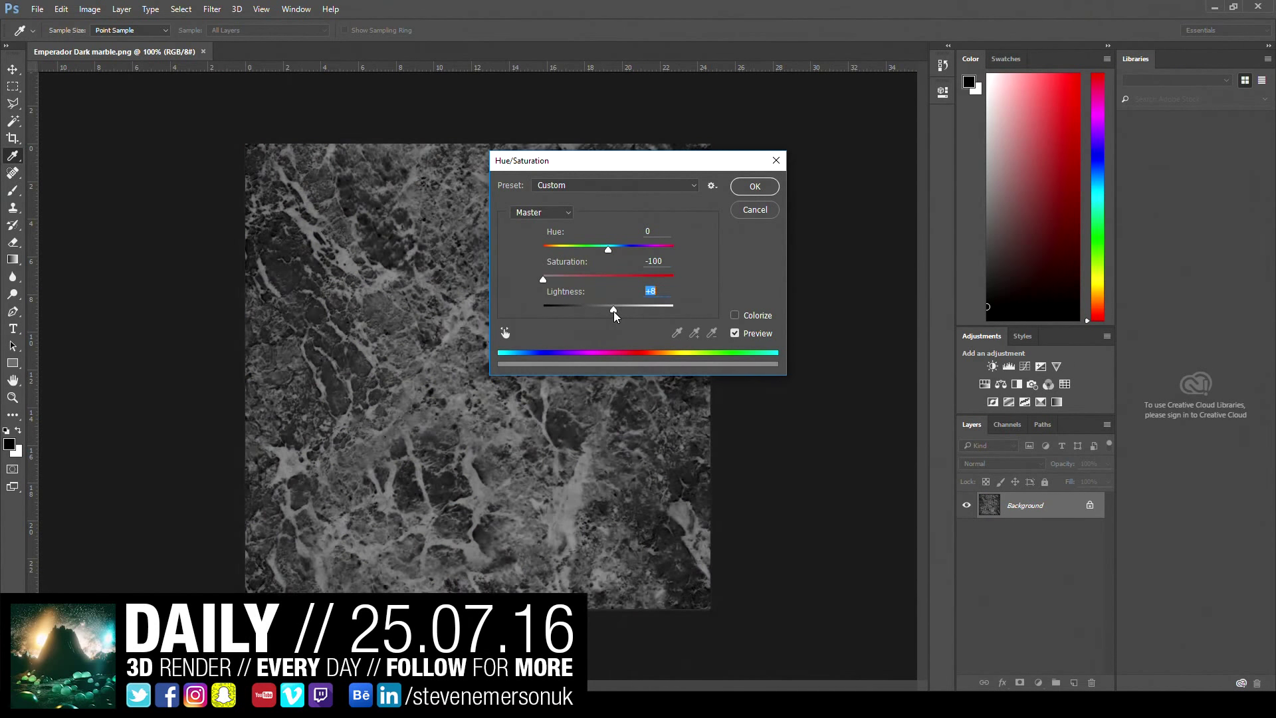
pyautogui.moveTo(544, 280)
pyautogui.mouseDown()
pyautogui.moveTo(614, 250)
pyautogui.moveTo(676, 267)
pyautogui.moveTo(657, 269)
pyautogui.mouseUp()
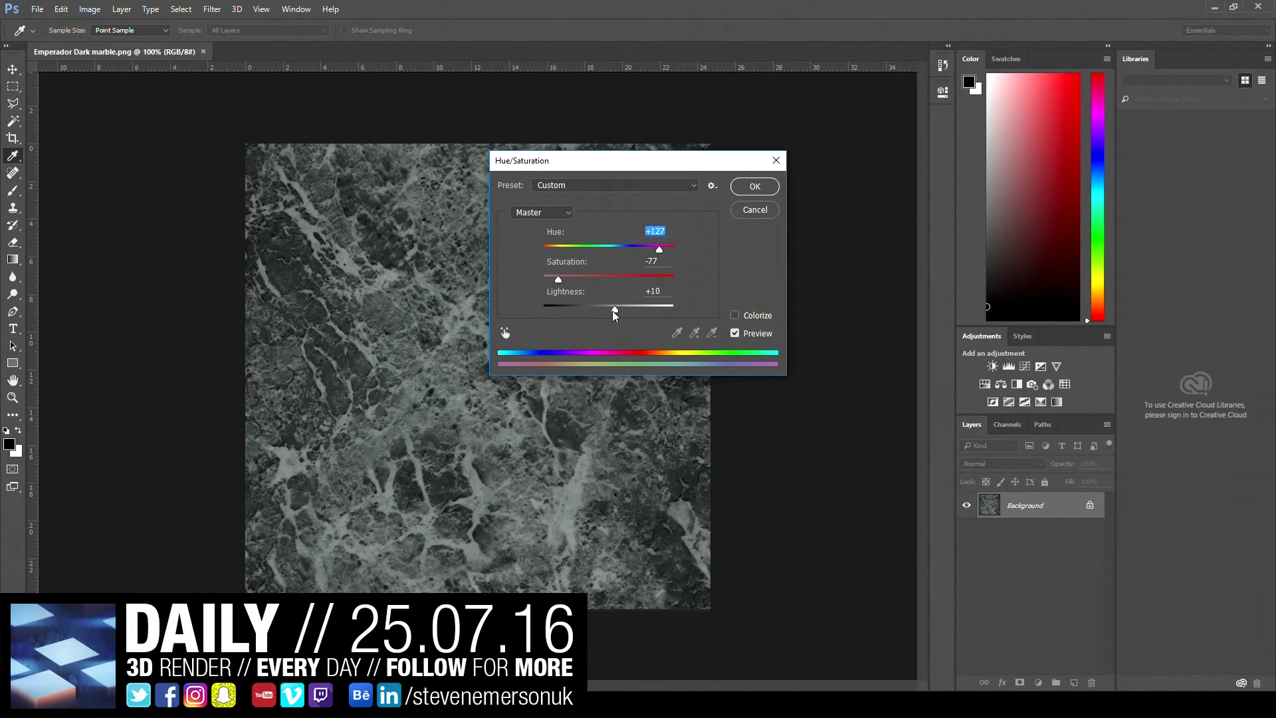
pyautogui.moveTo(612, 310); pyautogui.dragTo(617, 308)
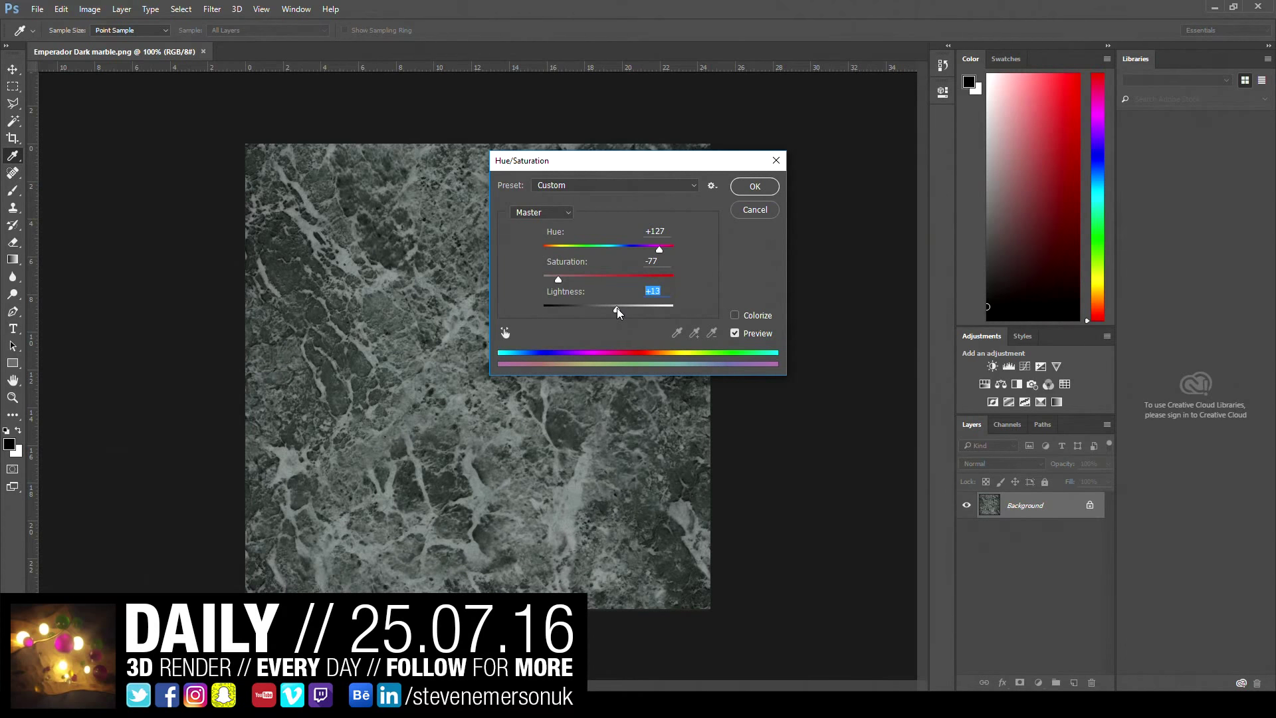
pyautogui.click(756, 188)
pyautogui.press('v')
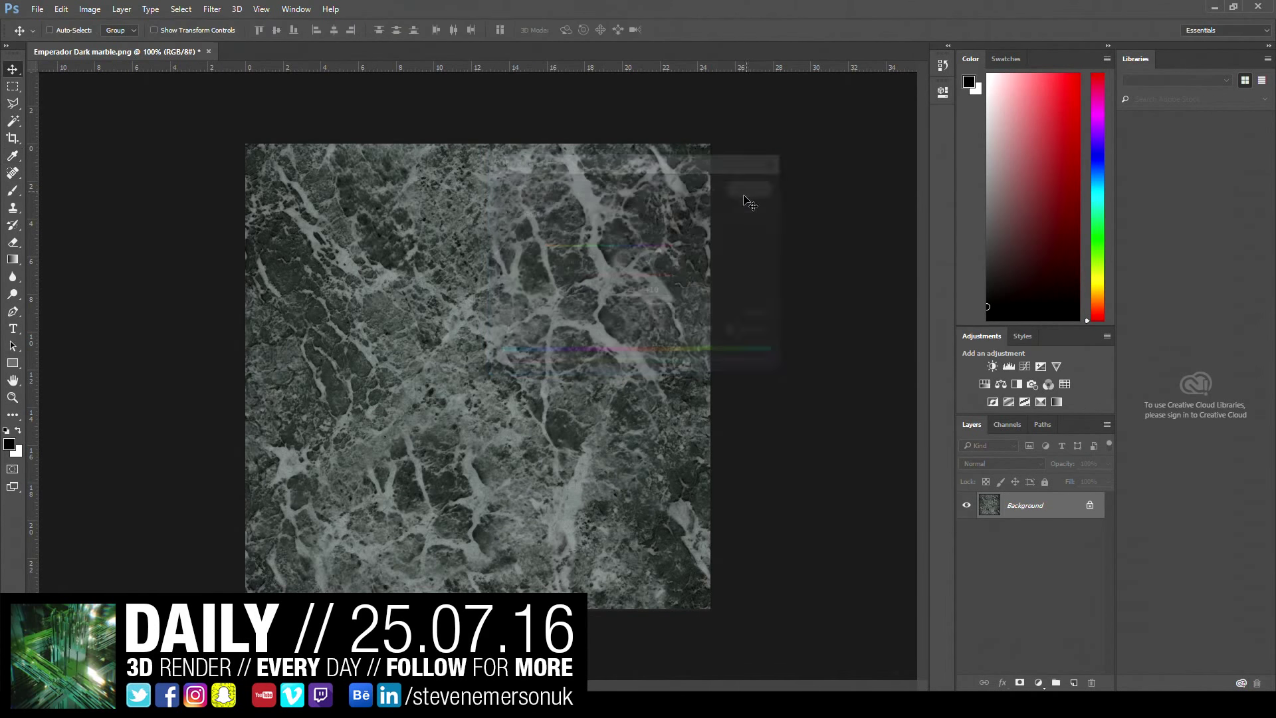
pyautogui.hotkey('alt', 'Tab')
pyautogui.hotkey('alt', 'Tab')
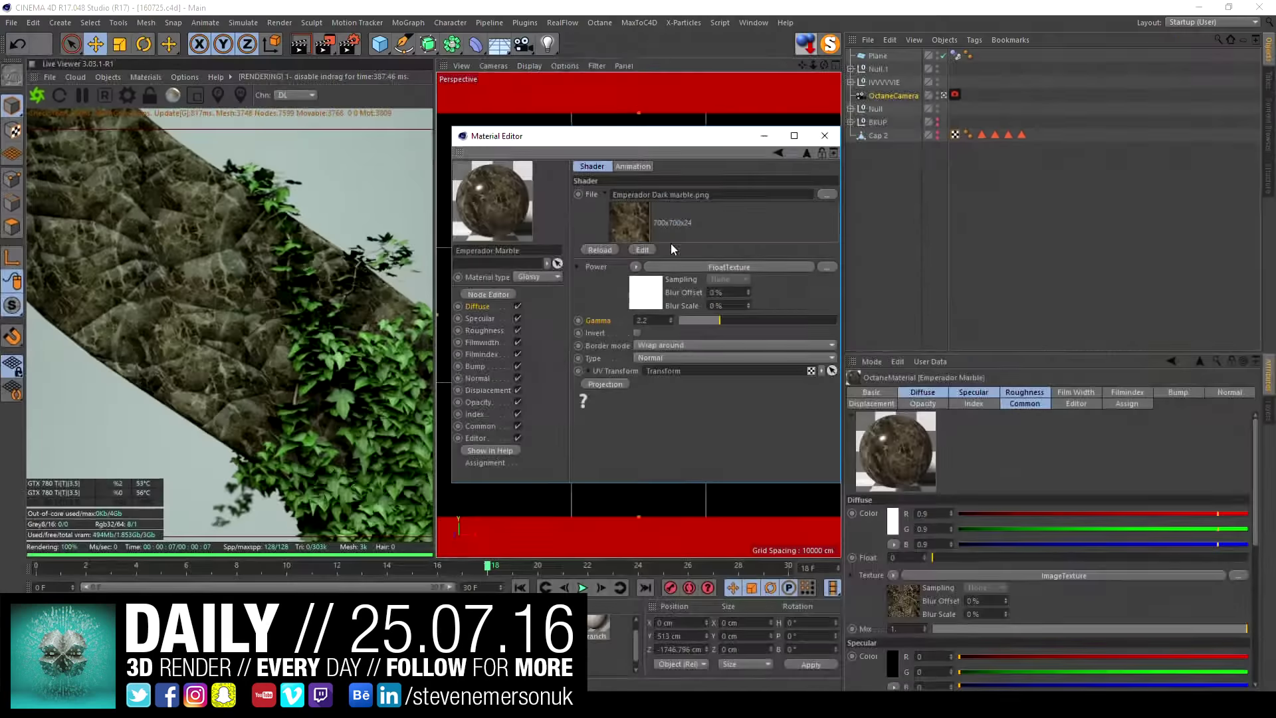
# - Reload the edited marble texture so the material shows the grey-green marble
pyautogui.click(607, 254)
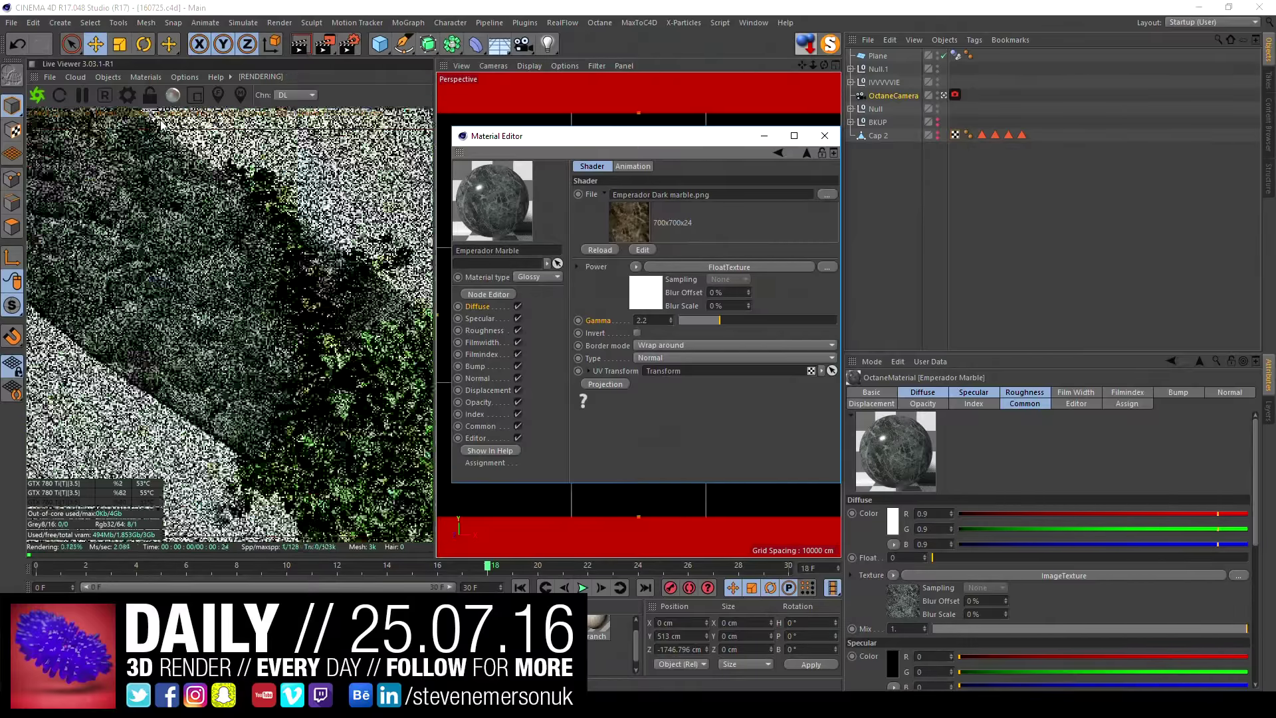
pyautogui.click(126, 95)
pyautogui.moveTo(135, 10); pyautogui.dragTo(701, 113)
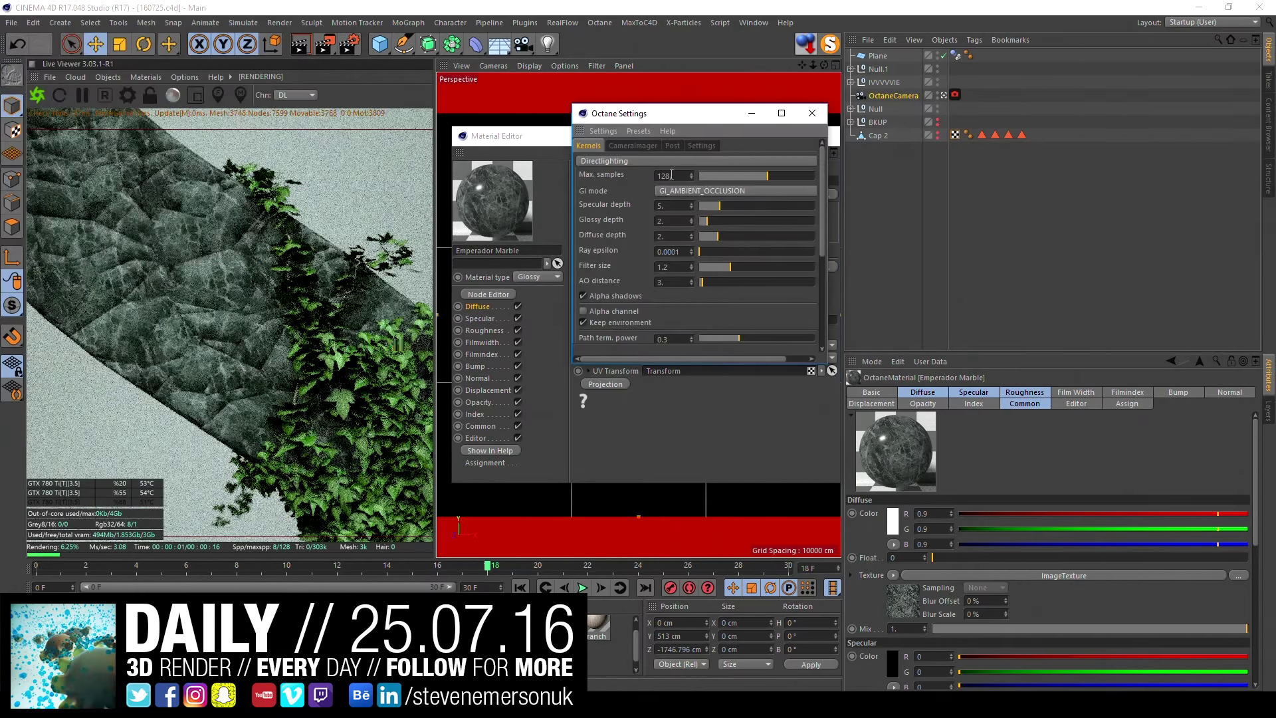
# - Set Octane's Kernels ambient occlusion distance to 11.50885
pyautogui.moveTo(701, 282); pyautogui.dragTo(720, 283)
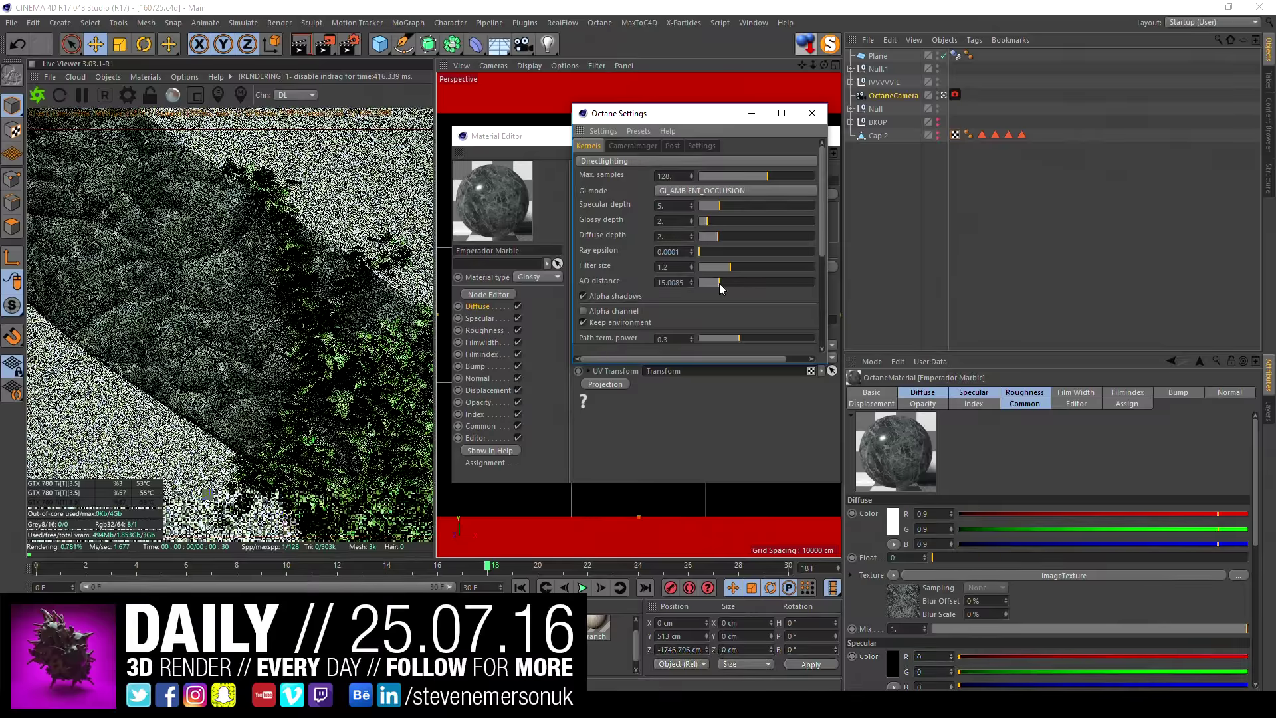
pyautogui.moveTo(720, 283)
pyautogui.mouseDown()
pyautogui.moveTo(749, 282)
pyautogui.moveTo(697, 286)
pyautogui.mouseUp()
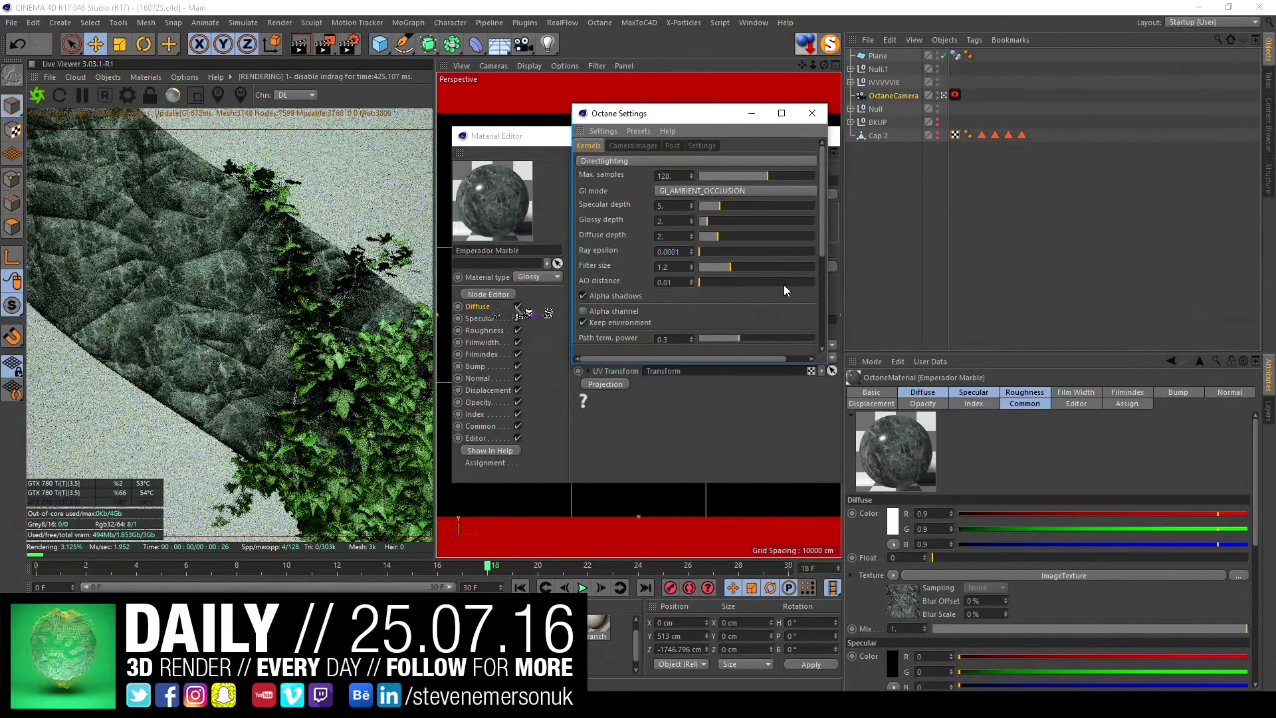
pyautogui.click(807, 280)
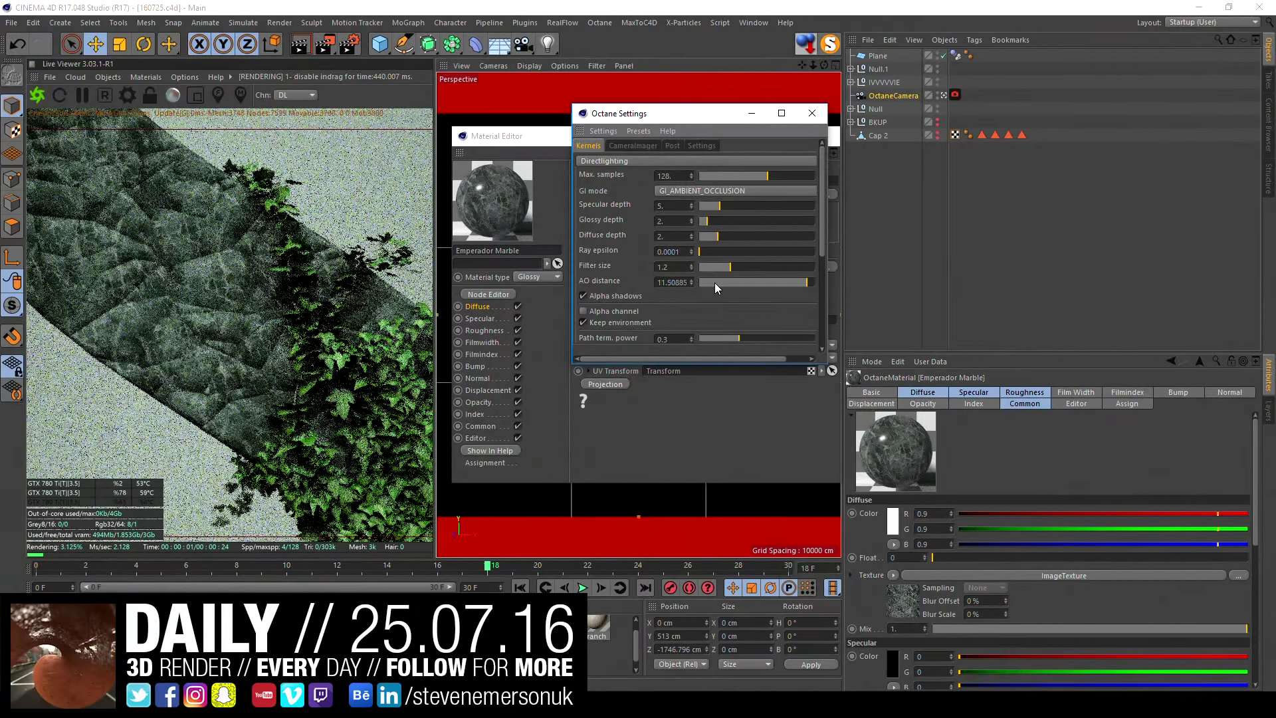
pyautogui.click(716, 282)
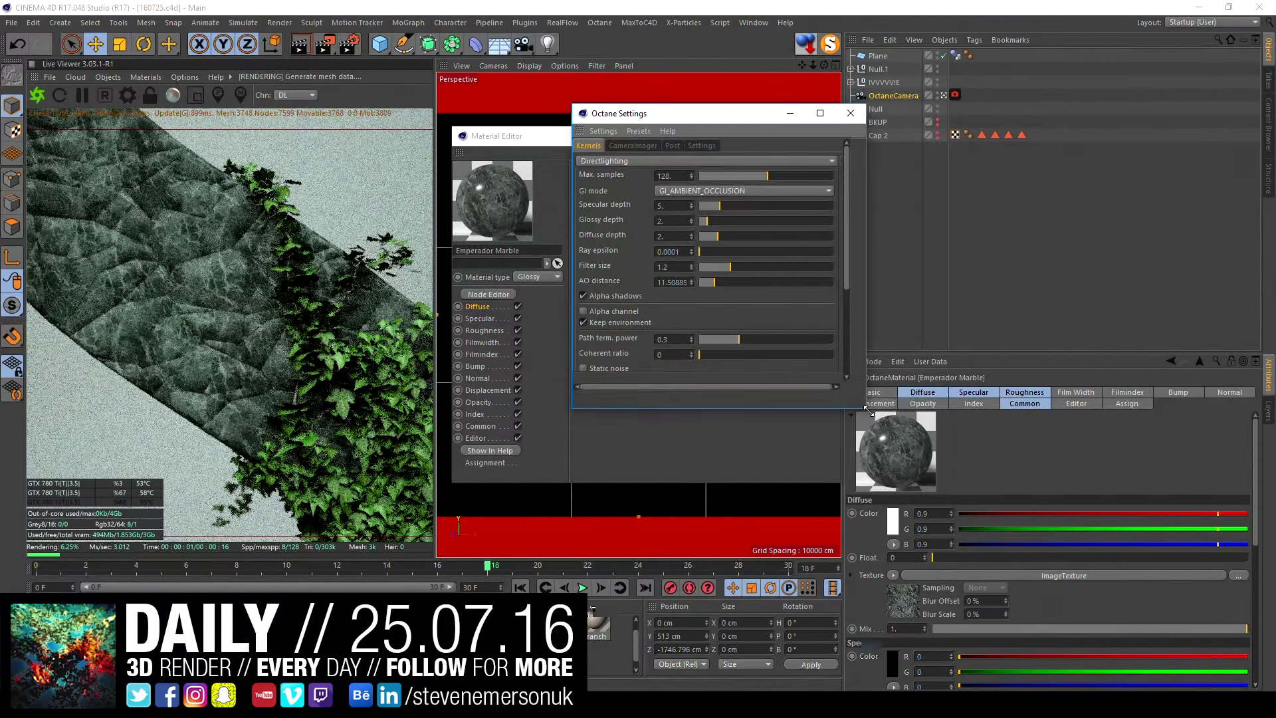
pyautogui.moveTo(823, 364); pyautogui.dragTo(983, 504)
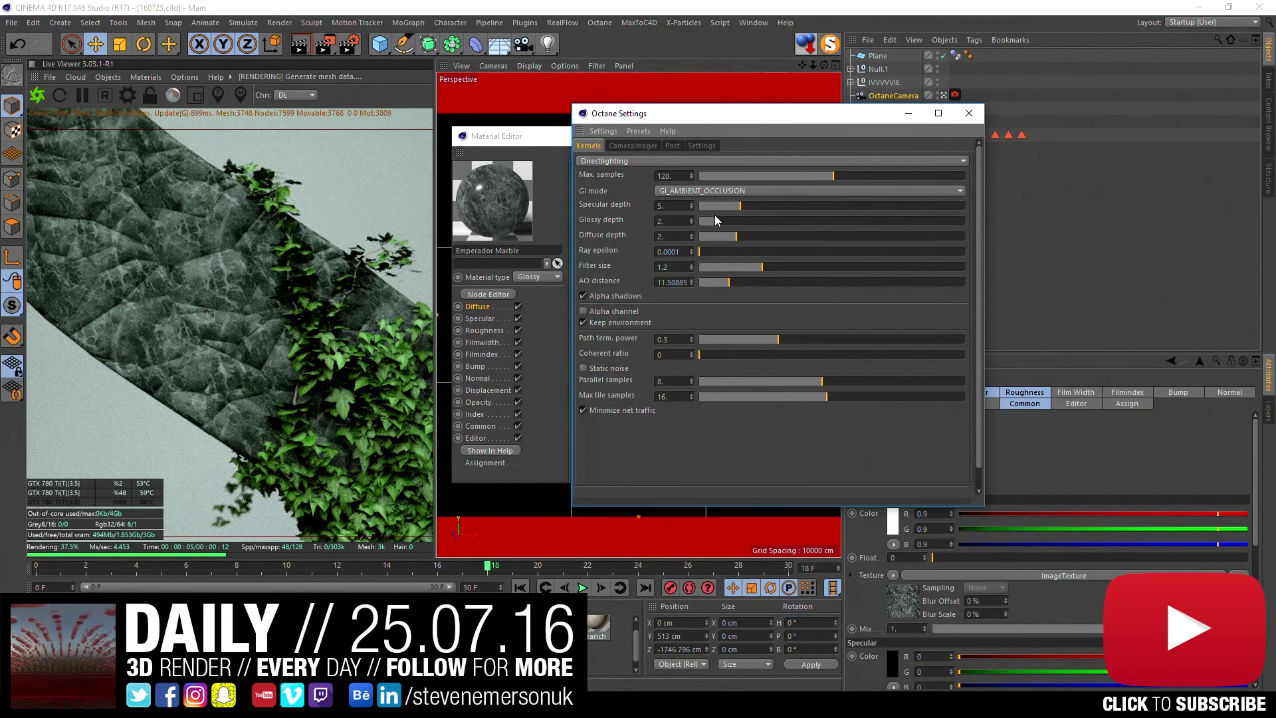
pyautogui.click(716, 192)
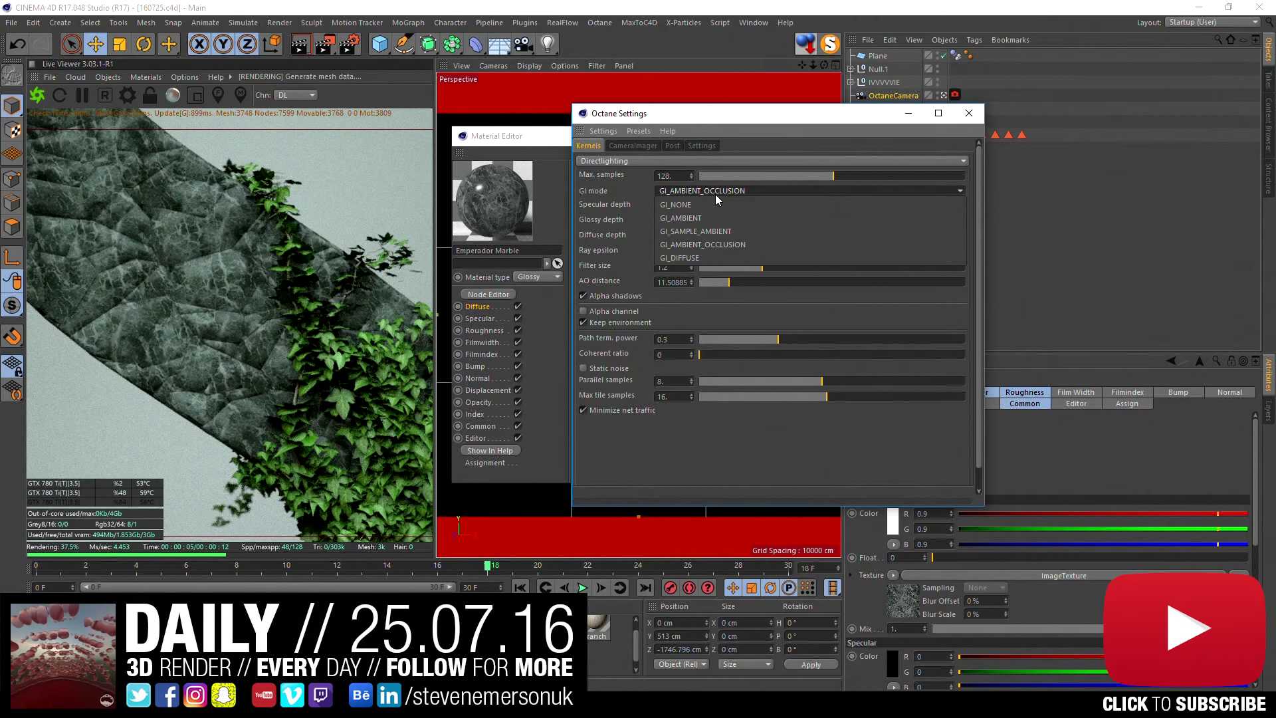
pyautogui.click(716, 194)
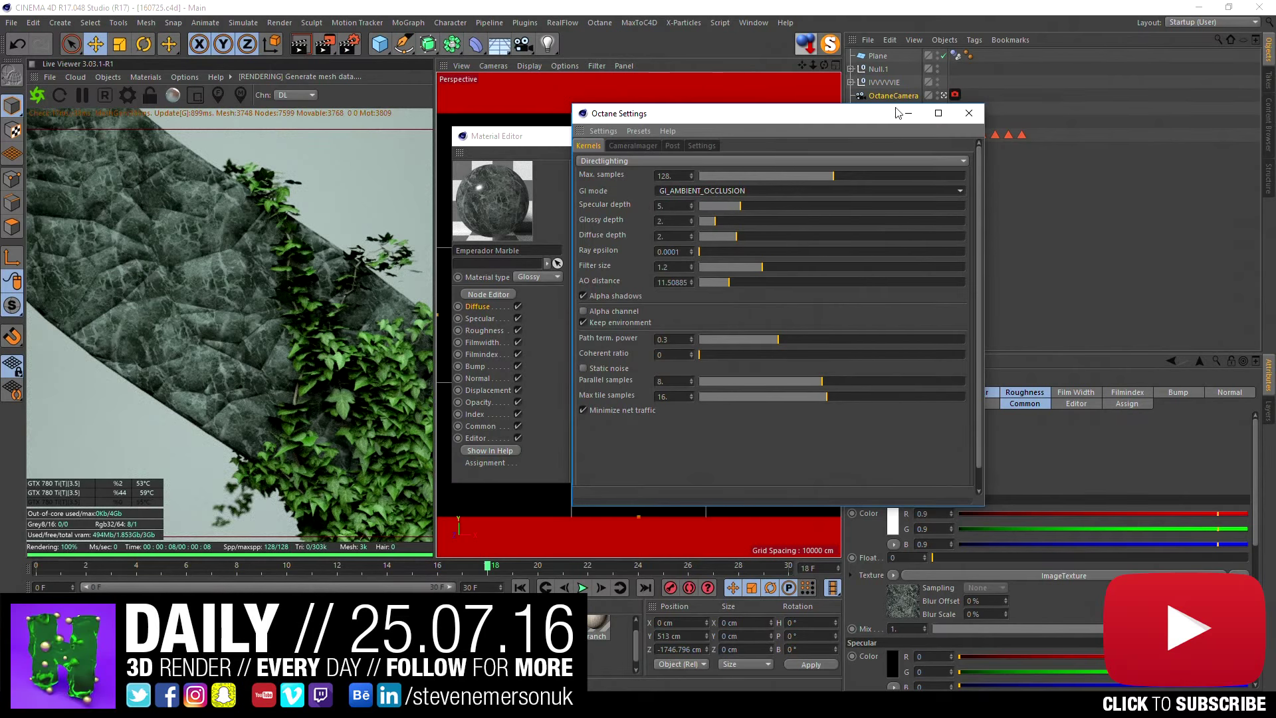
pyautogui.click(969, 113)
pyautogui.click(877, 98)
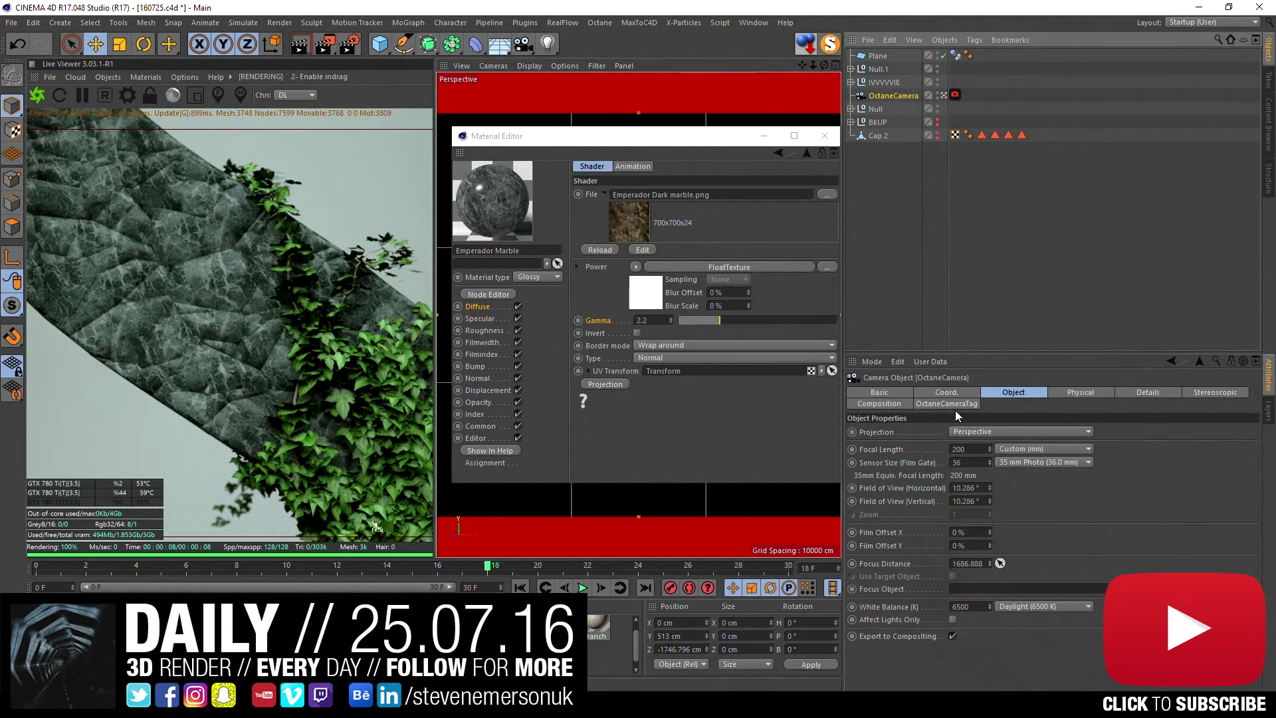
# - Set the OctaneCamera focal length to 50 mm so the whole S is in frame
pyautogui.doubleClick(969, 449)
pyautogui.write('50')
pyautogui.press('Return')
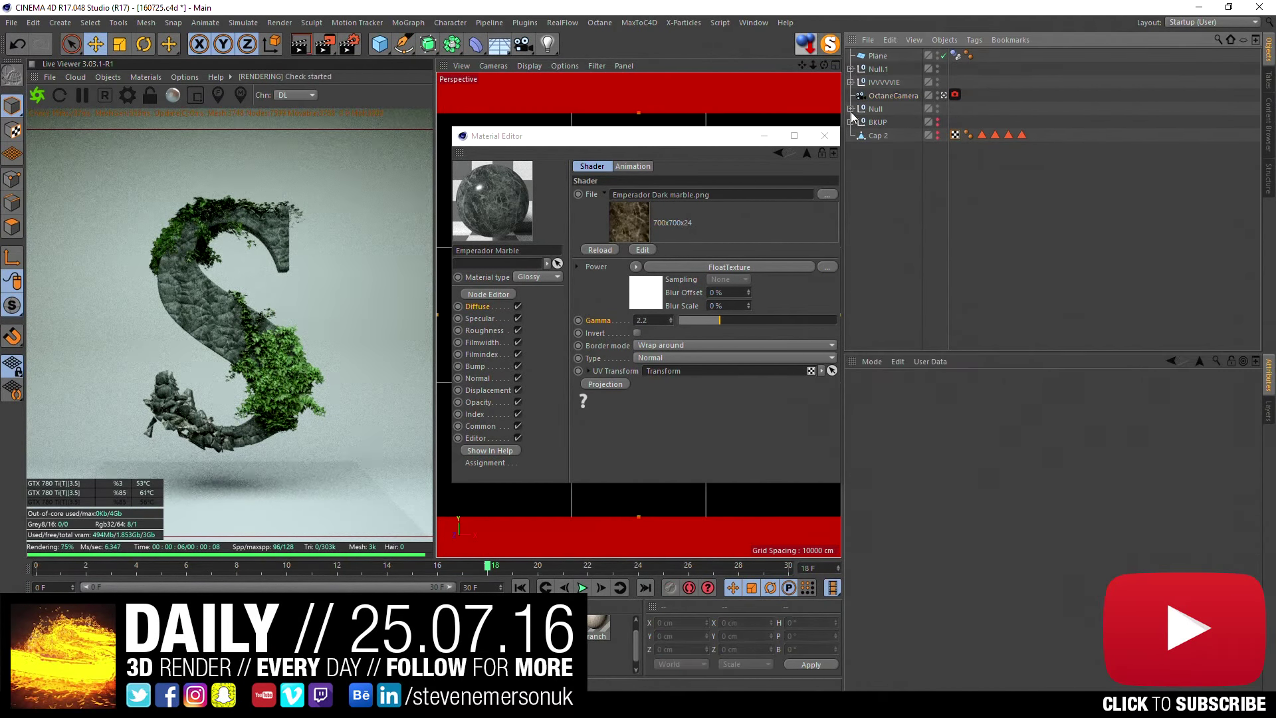
pyautogui.click(922, 55)
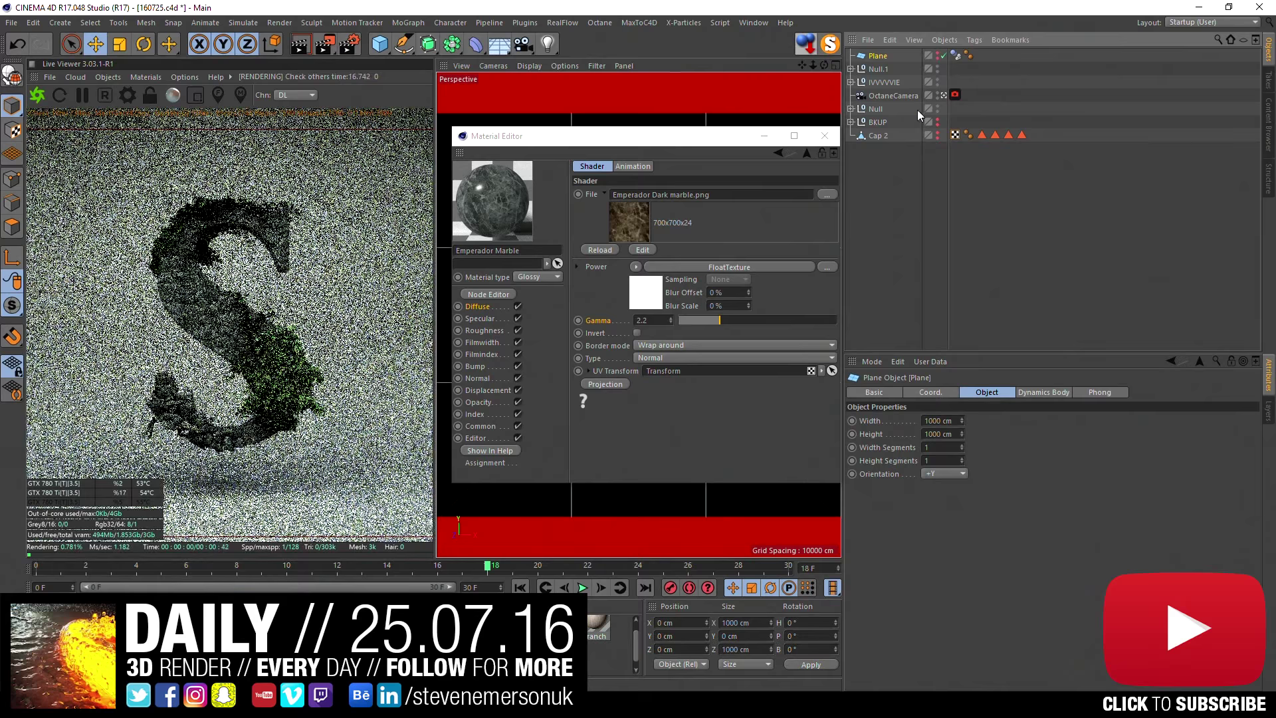
pyautogui.click(888, 272)
pyautogui.click(732, 313)
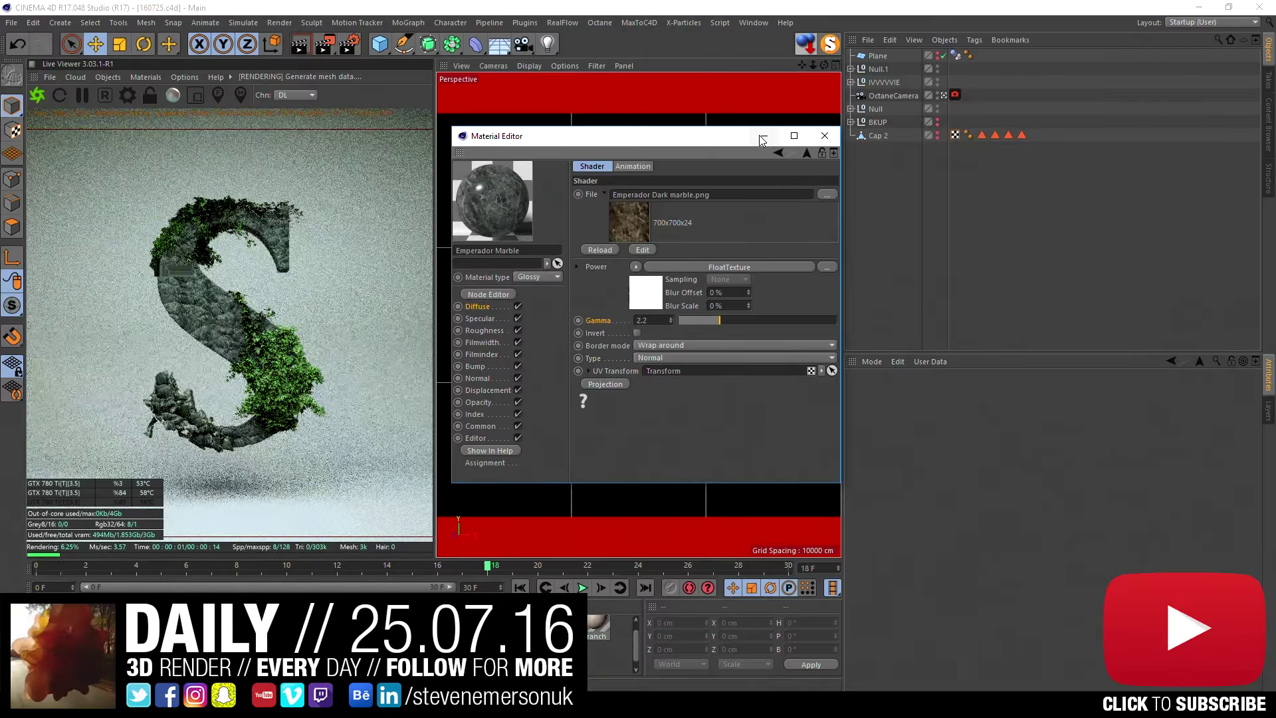
# - Revert the marble to its original colours and recolour it red with Hue -30, Saturation +43
pyautogui.click(476, 505)
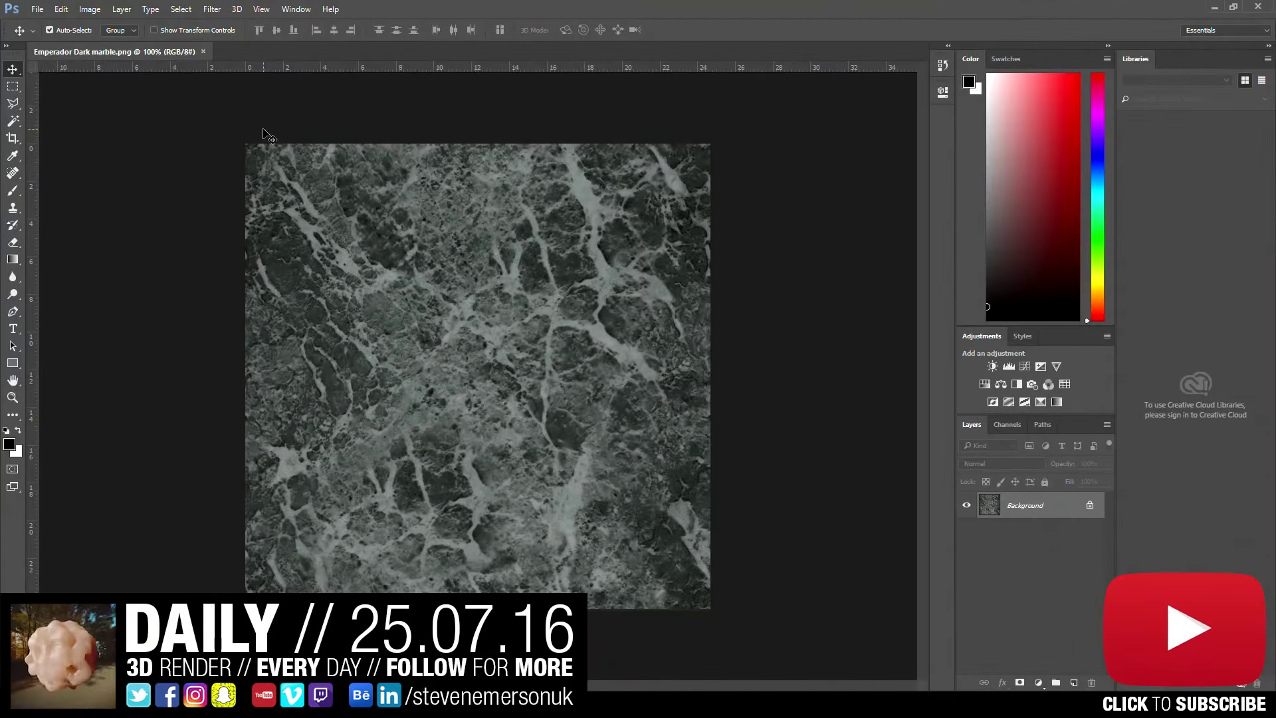
pyautogui.hotkey('ctrl', 'z')
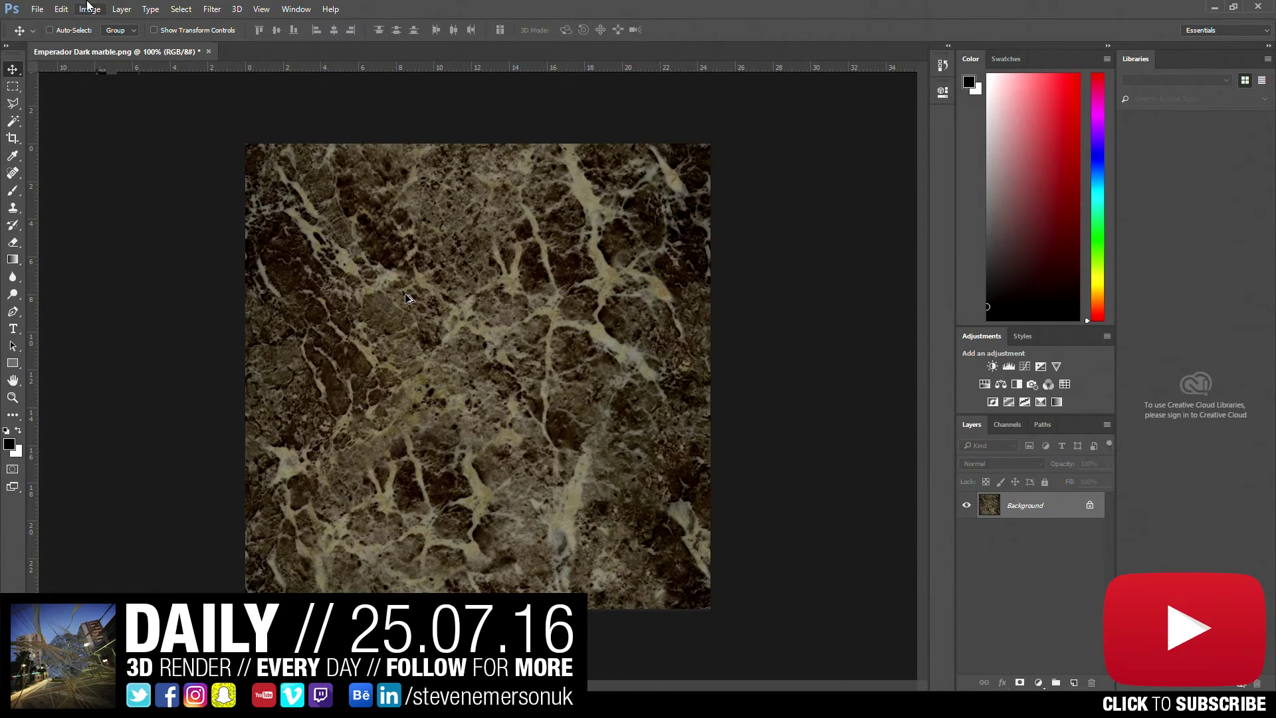
pyautogui.click(87, 8)
pyautogui.click(295, 111)
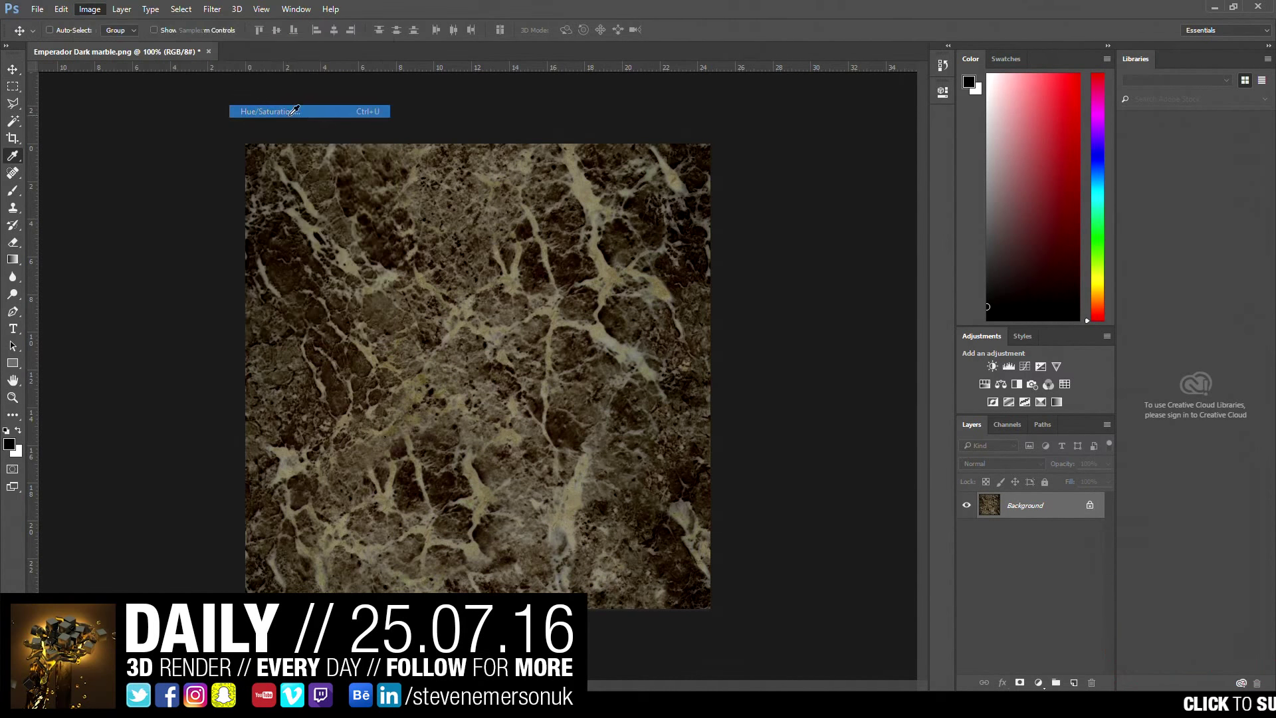
pyautogui.moveTo(614, 253)
pyautogui.mouseDown()
pyautogui.moveTo(625, 254)
pyautogui.moveTo(590, 255)
pyautogui.moveTo(612, 280)
pyautogui.moveTo(601, 313)
pyautogui.moveTo(636, 279)
pyautogui.moveTo(610, 310)
pyautogui.mouseUp()
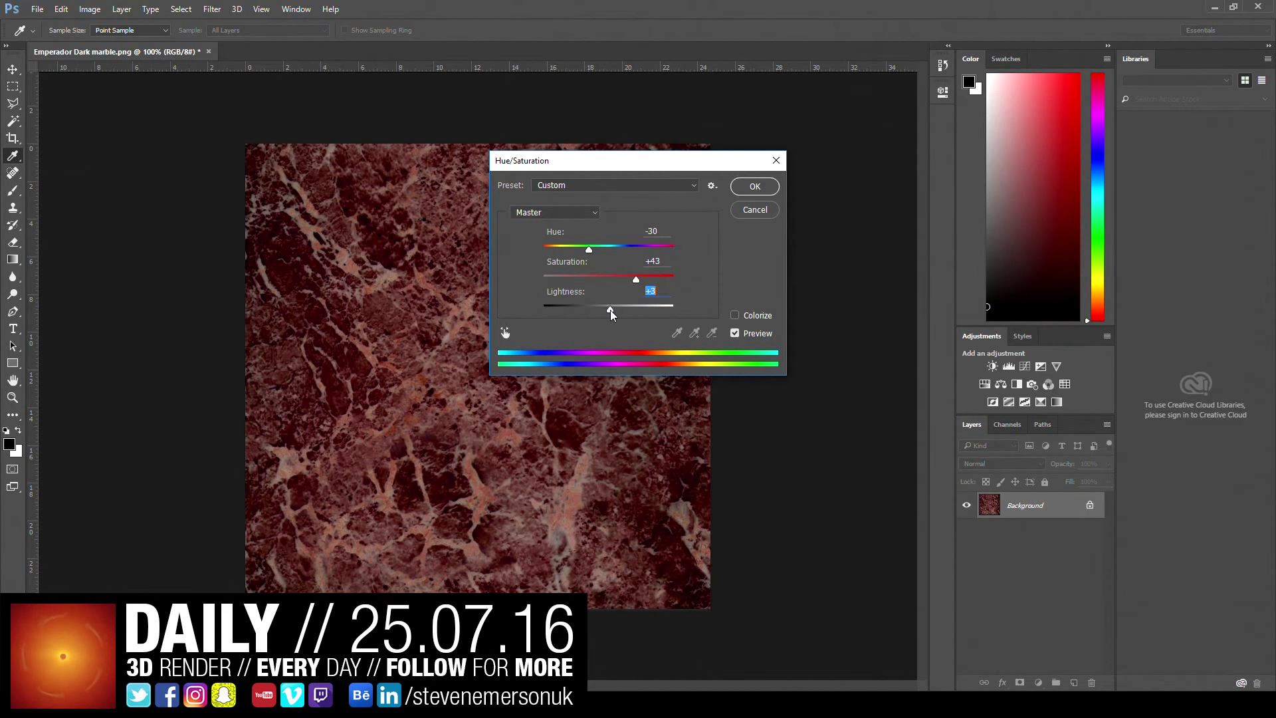
pyautogui.click(755, 186)
# - Save the red marble texture and reload it in the Cinema 4D material
pyautogui.press('v')
pyautogui.hotkey('ctrl', 's')
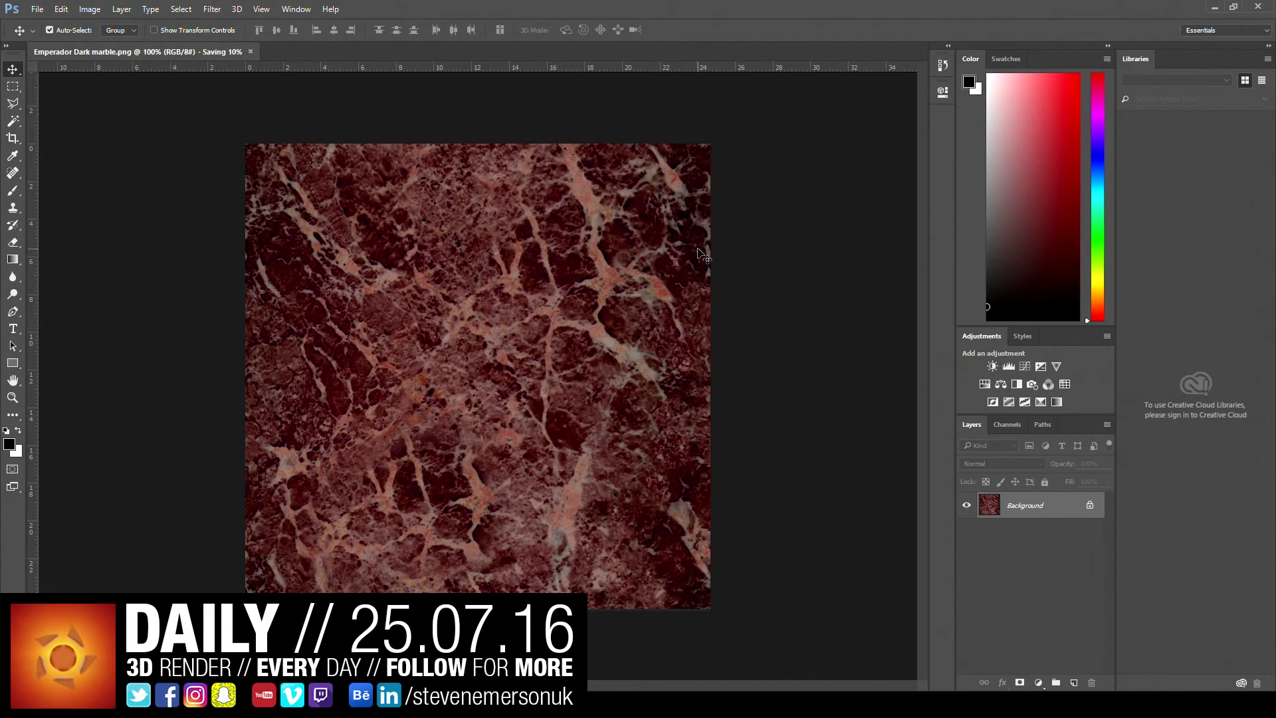
pyautogui.hotkey('alt', 'Tab')
pyautogui.click(600, 250)
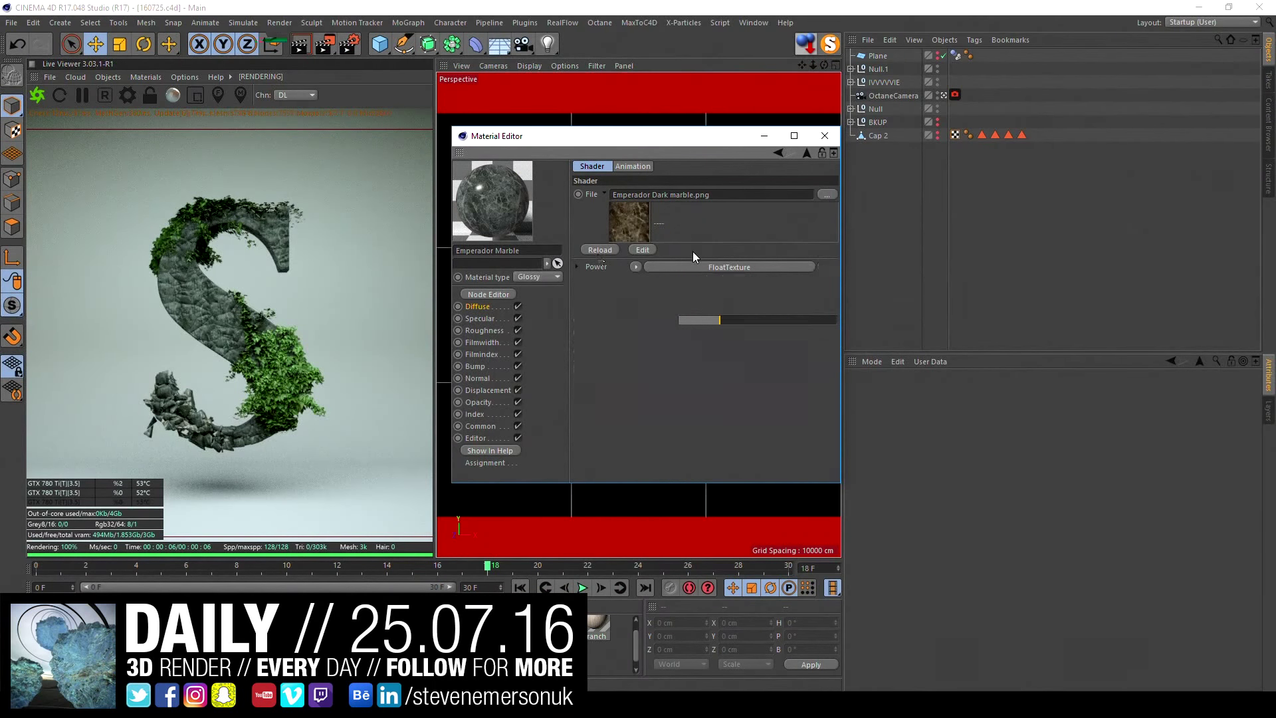
pyautogui.click(598, 250)
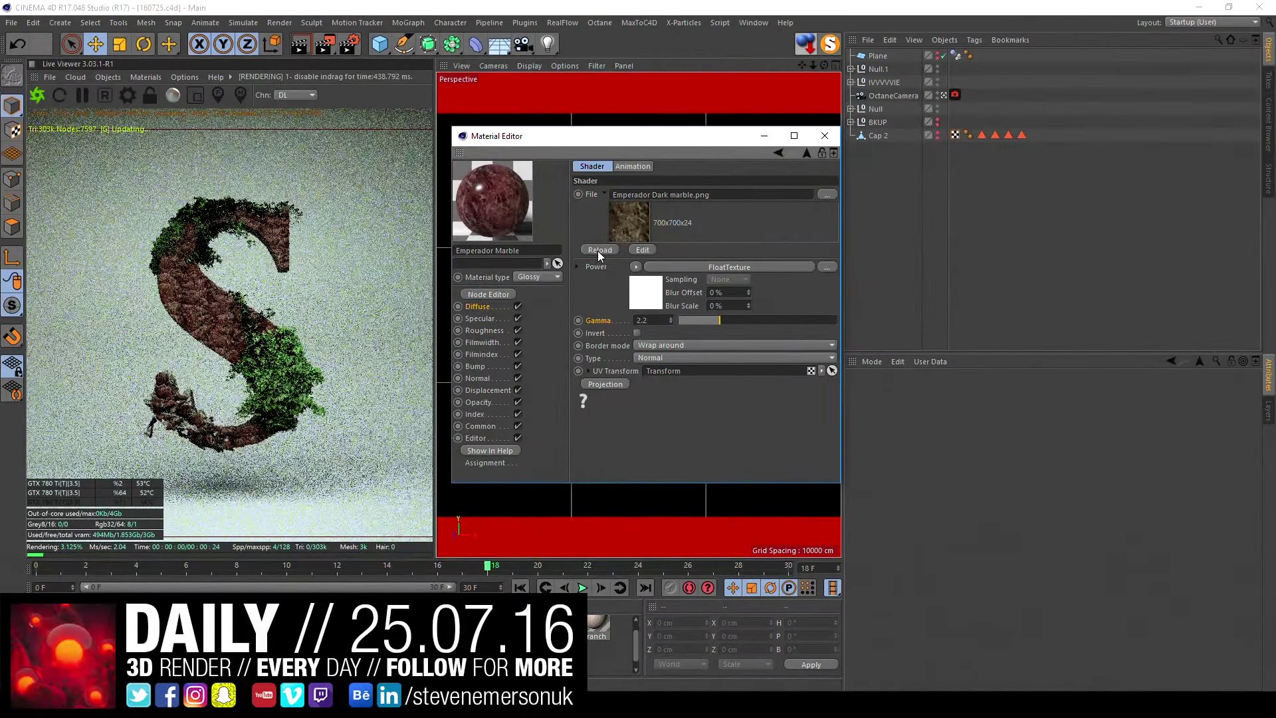
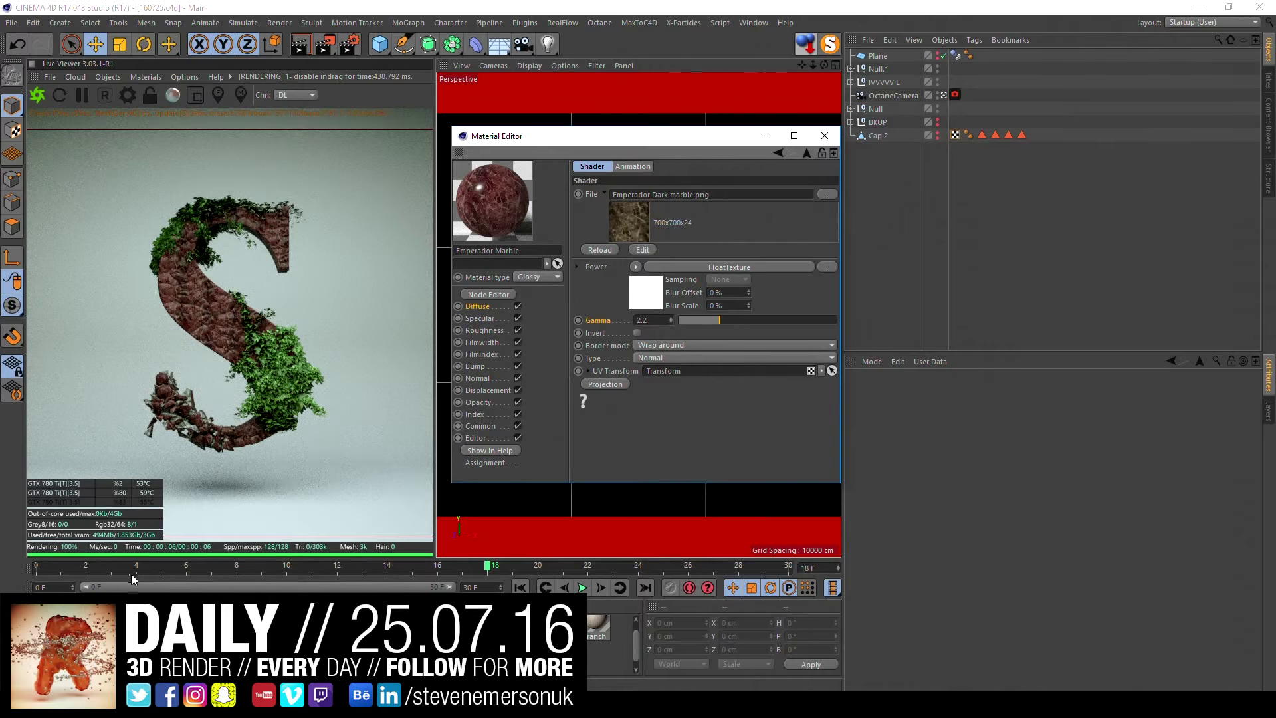
# - Switch out to Photoshop and back to Cinema 4D to reload the marble texture
pyautogui.hotkey('alt', 'Tab')
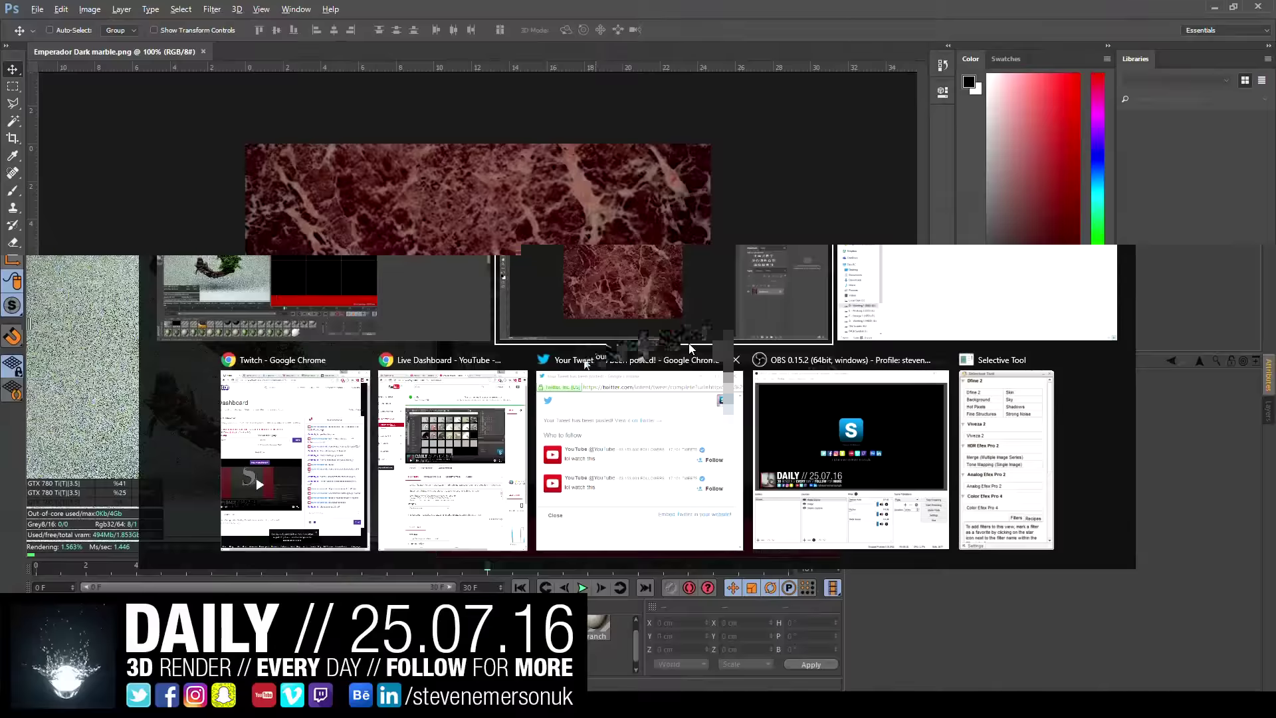
pyautogui.hotkey('alt', 'Tab')
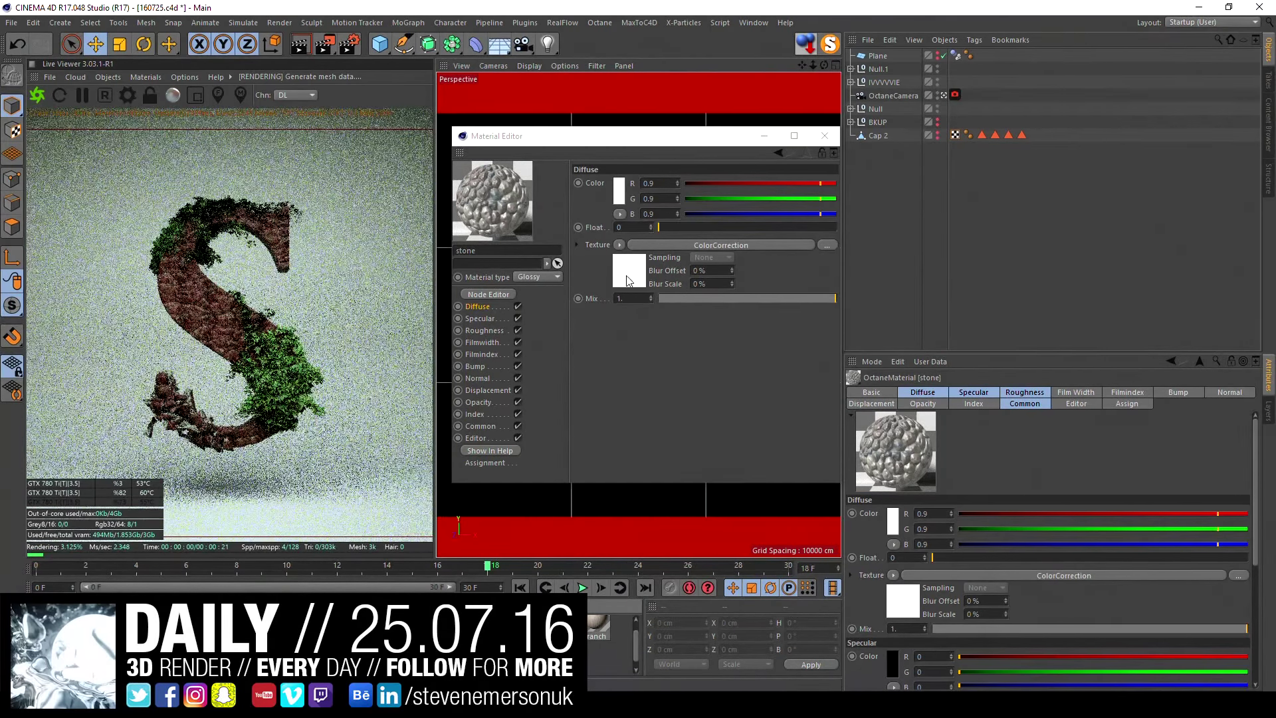
# - In the stone texture's colour correction, try gamma 2.2, then about 11, then reset it to 1
pyautogui.click(629, 276)
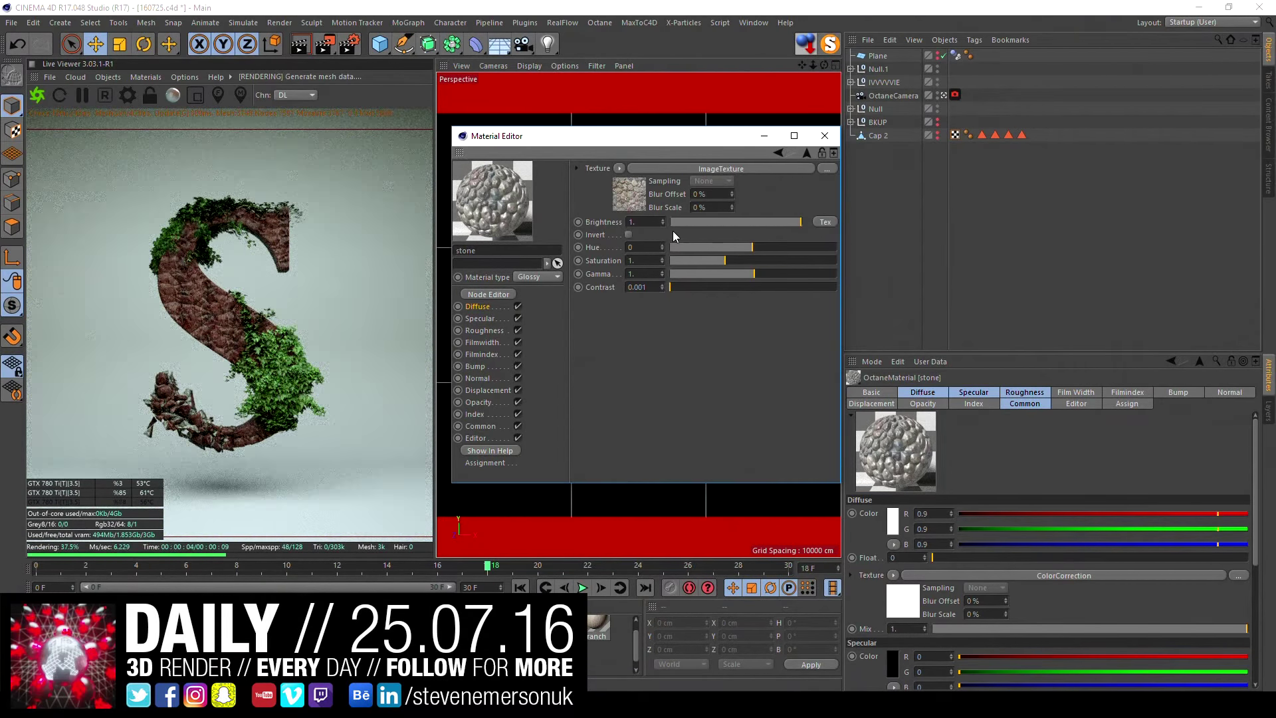
pyautogui.doubleClick(651, 274)
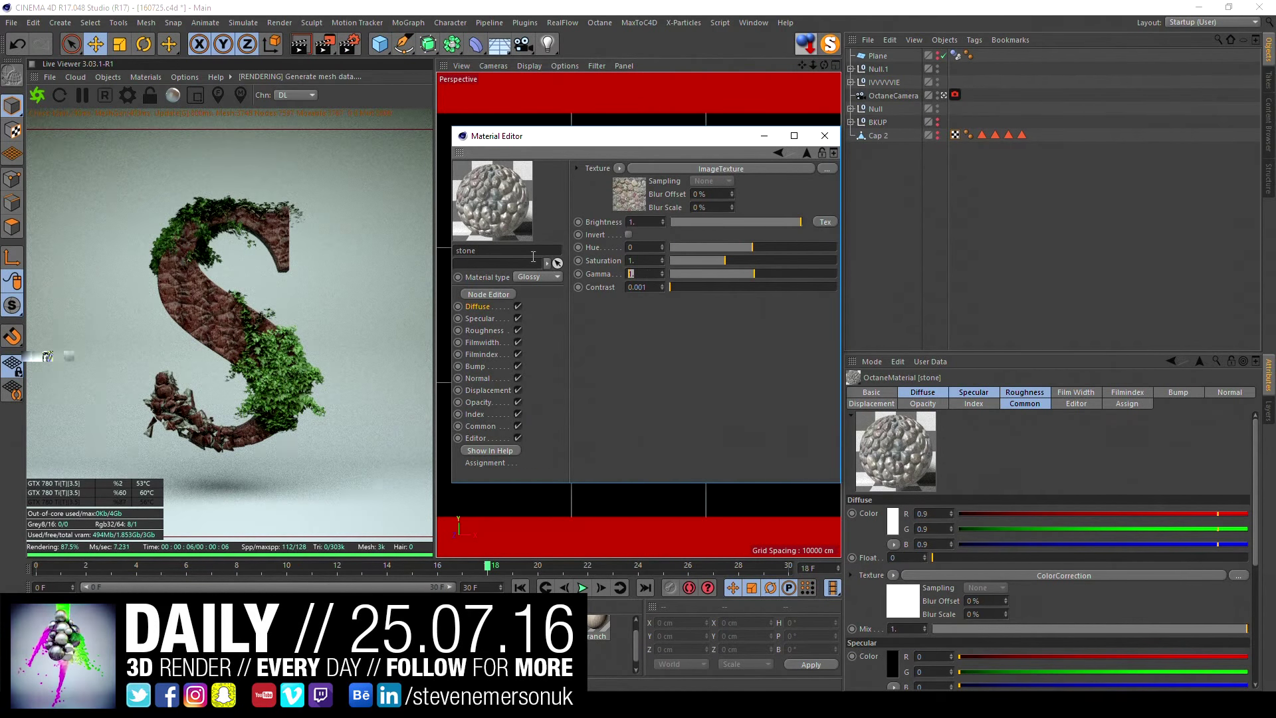
pyautogui.write('2')
pyautogui.press('Return')
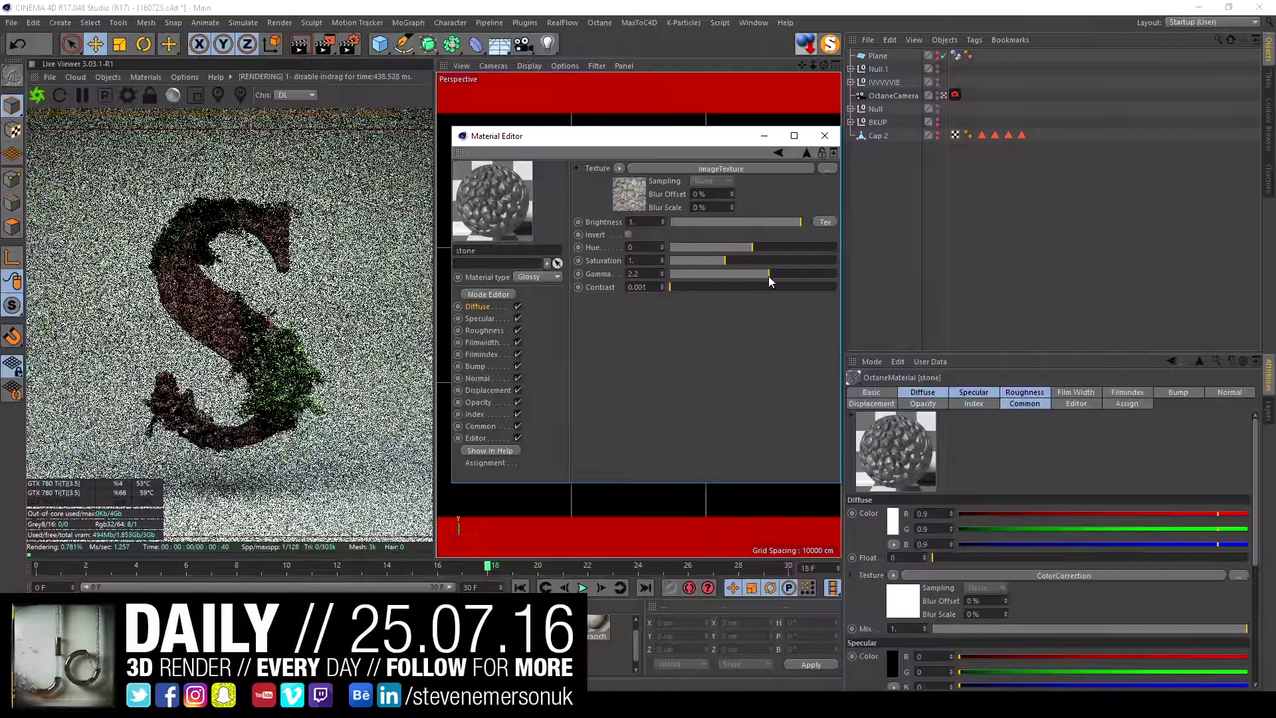
pyautogui.moveTo(769, 274)
pyautogui.mouseDown()
pyautogui.moveTo(803, 274)
pyautogui.moveTo(790, 274)
pyautogui.mouseUp()
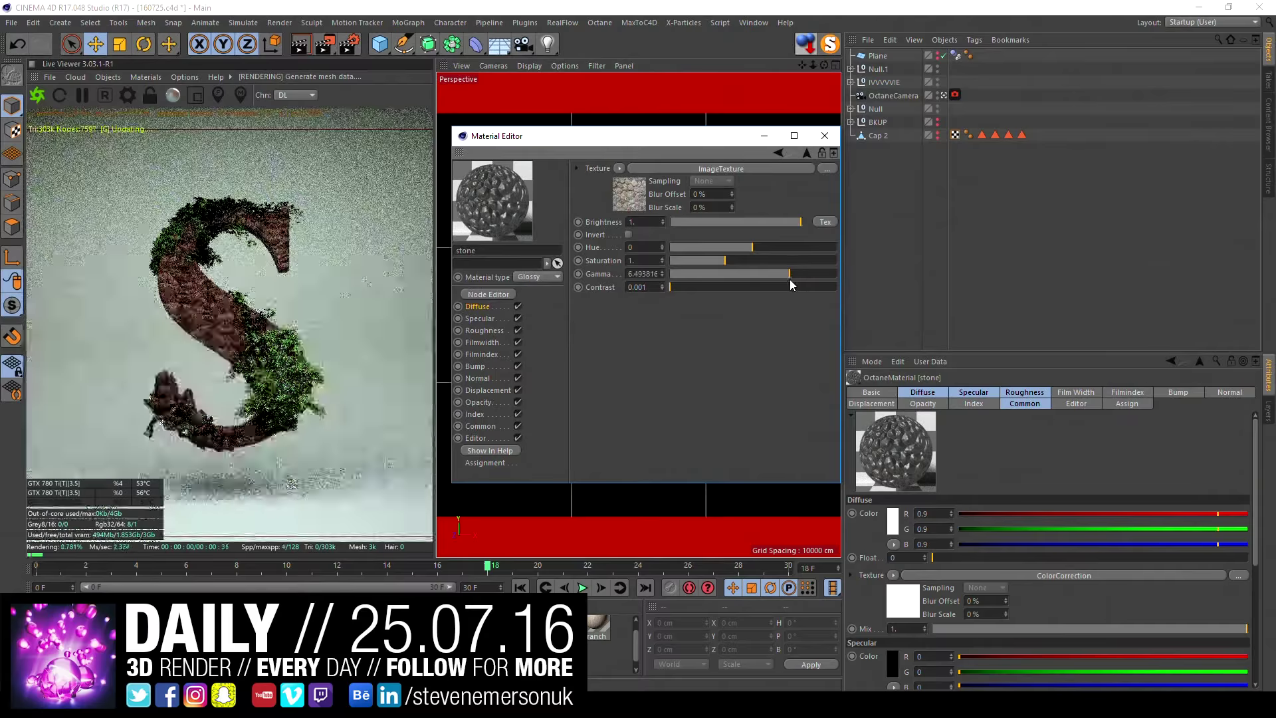
pyautogui.doubleClick(638, 273)
pyautogui.write('1')
pyautogui.press('Return')
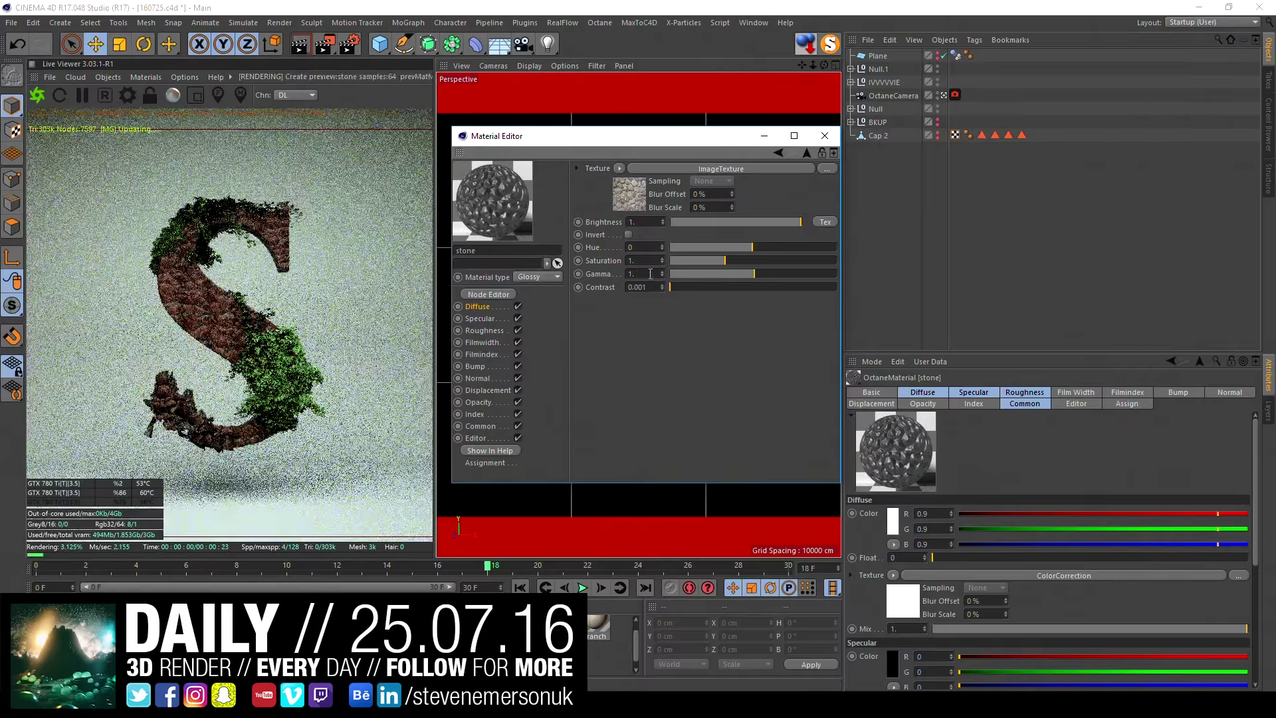
# - Settle the texture at brightness about 0.58, gamma about 1.7, and minimum contrast
pyautogui.moveTo(670, 287); pyautogui.dragTo(811, 288)
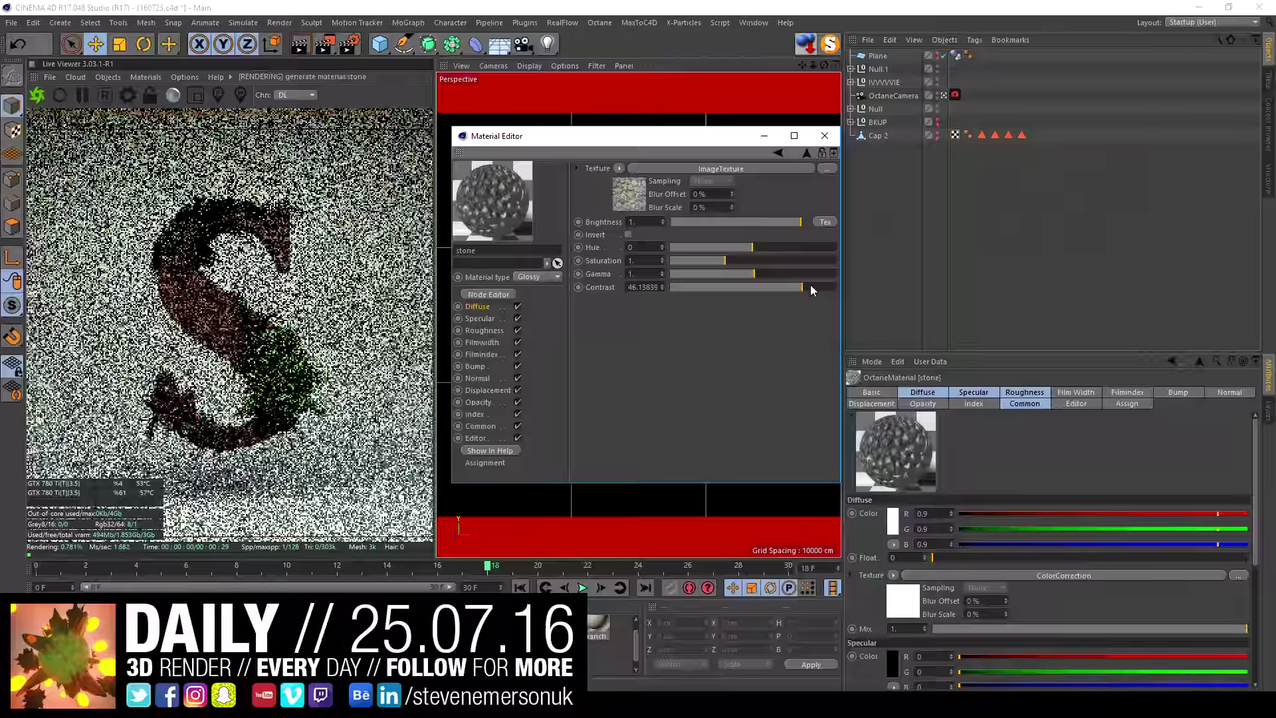
pyautogui.moveTo(811, 288); pyautogui.dragTo(783, 287)
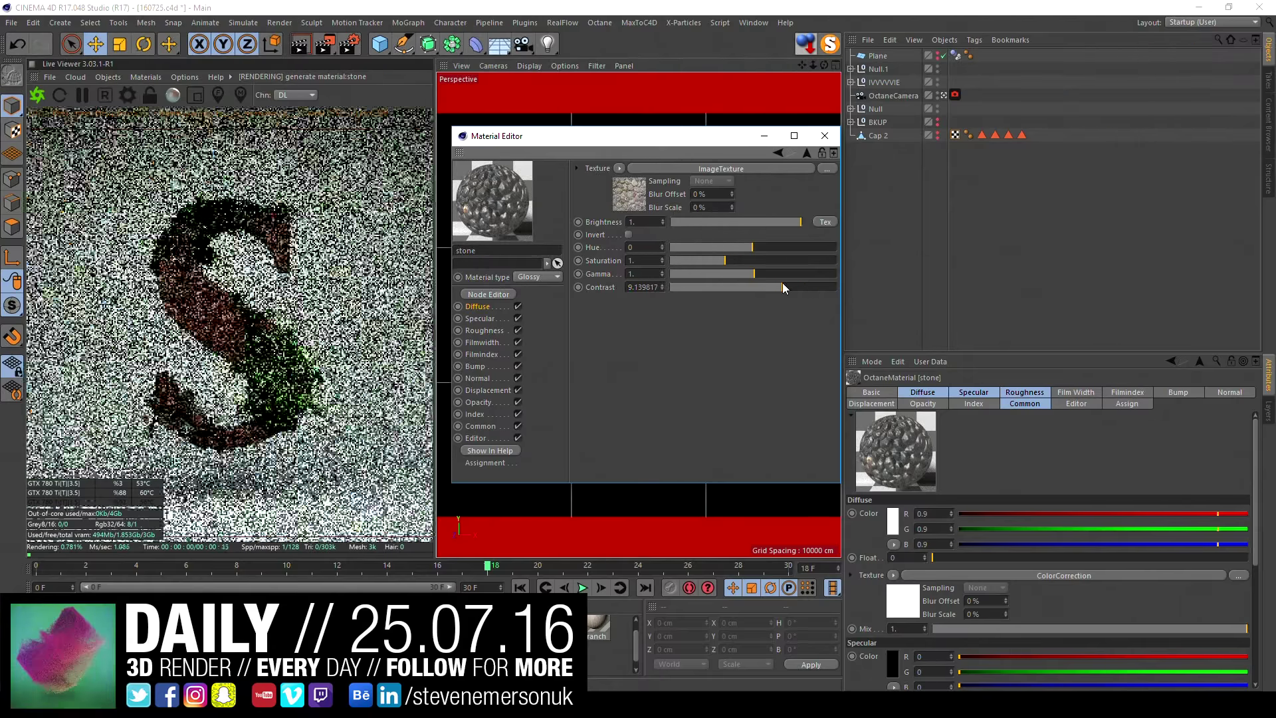
pyautogui.moveTo(786, 223); pyautogui.dragTo(758, 224)
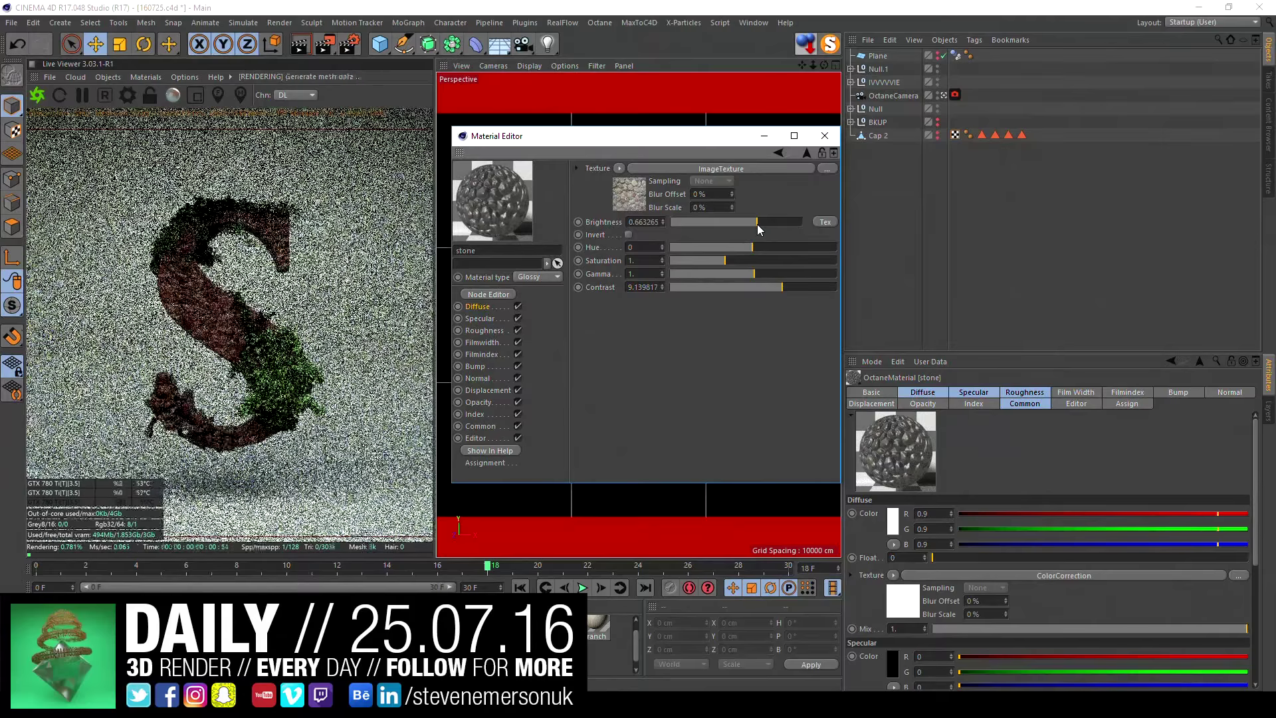
pyautogui.moveTo(784, 274); pyautogui.dragTo(662, 288)
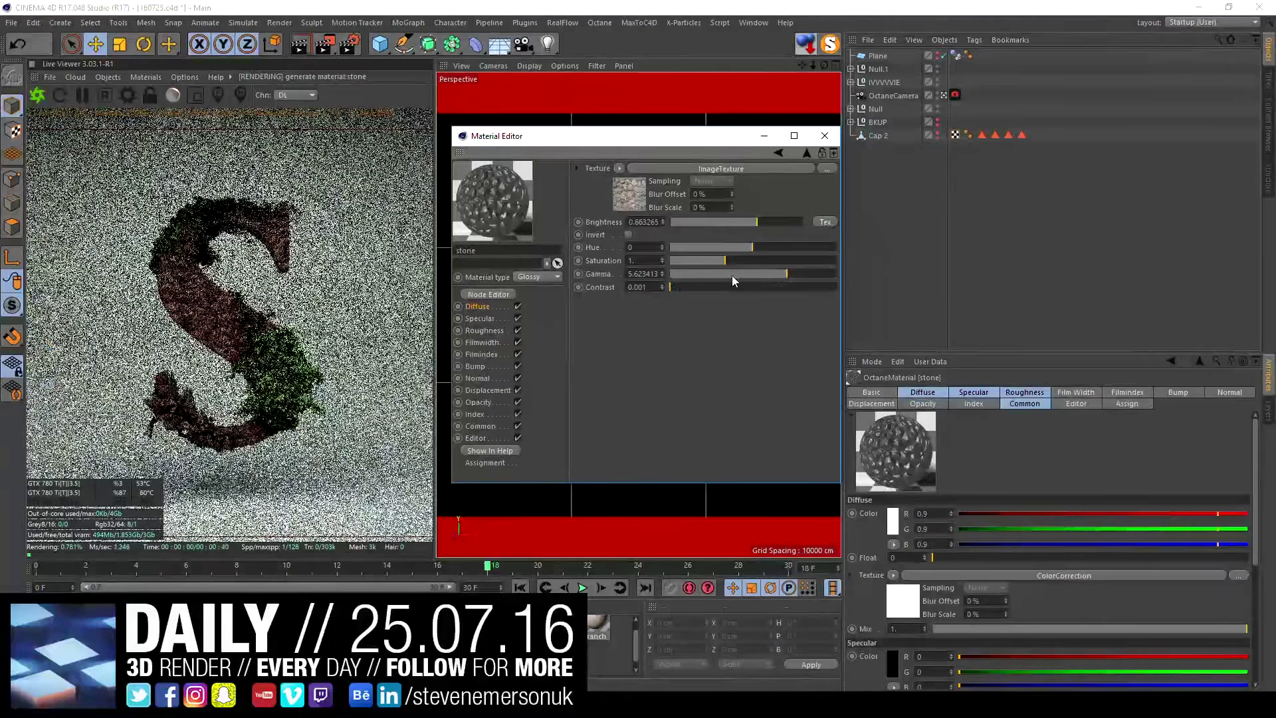
pyautogui.moveTo(784, 275); pyautogui.dragTo(799, 277)
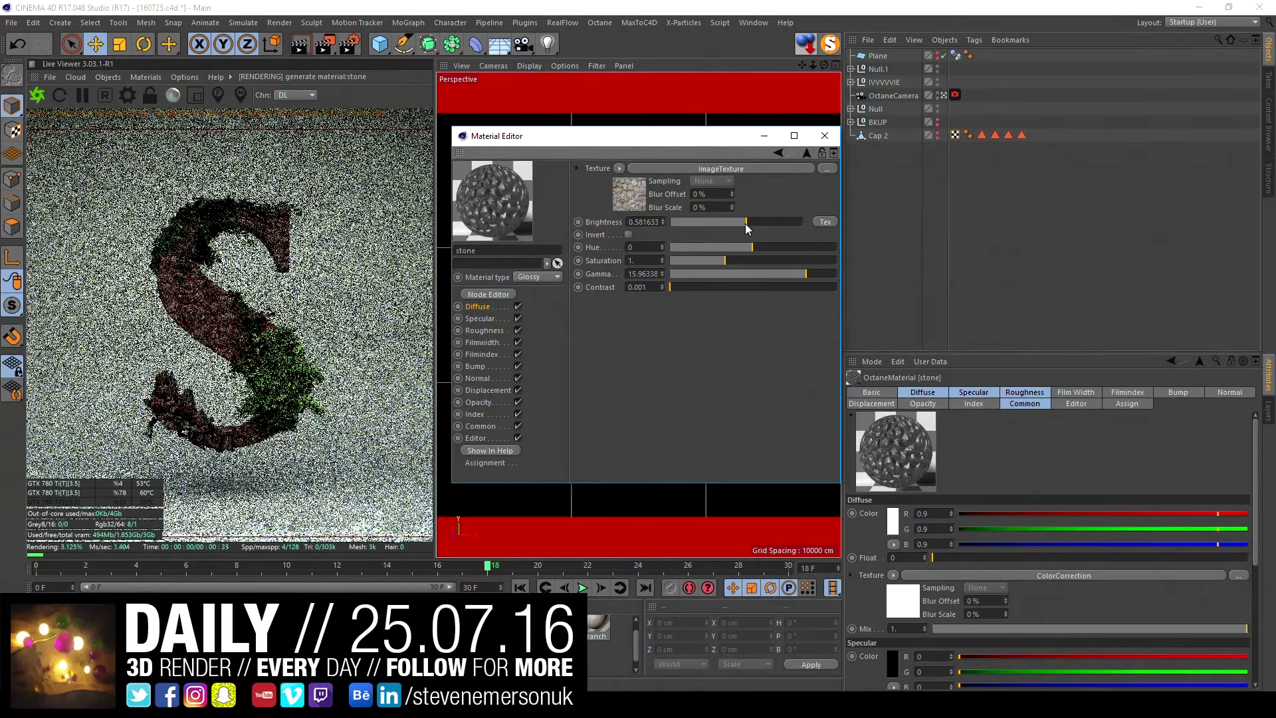
pyautogui.moveTo(745, 223)
pyautogui.mouseDown()
pyautogui.moveTo(699, 222)
pyautogui.moveTo(801, 226)
pyautogui.mouseUp()
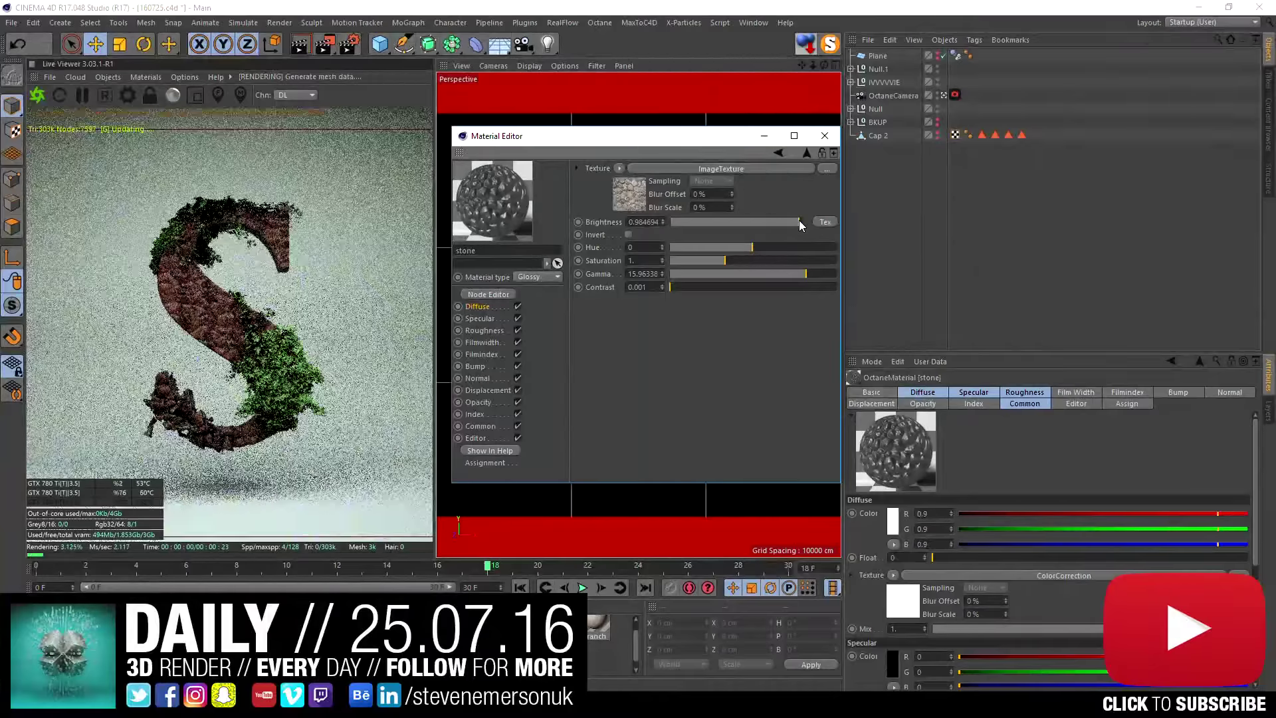
pyautogui.moveTo(796, 226); pyautogui.dragTo(746, 225)
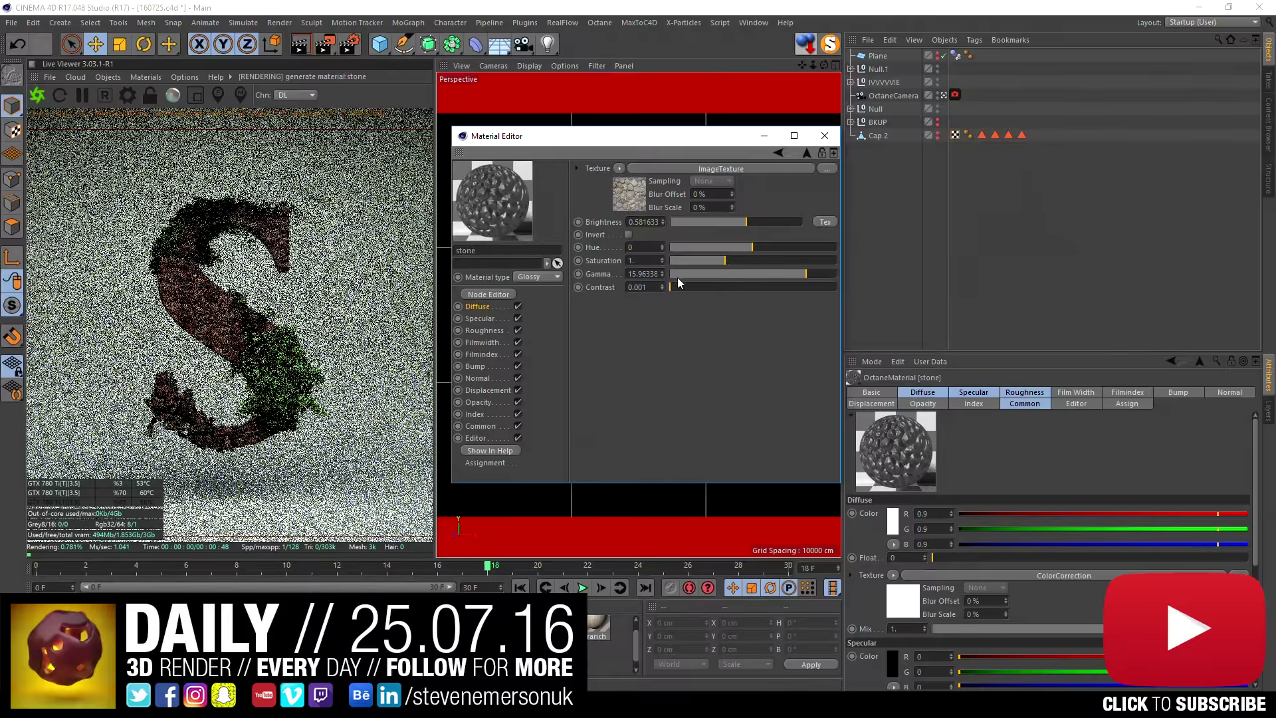
pyautogui.moveTo(677, 277); pyautogui.dragTo(764, 273)
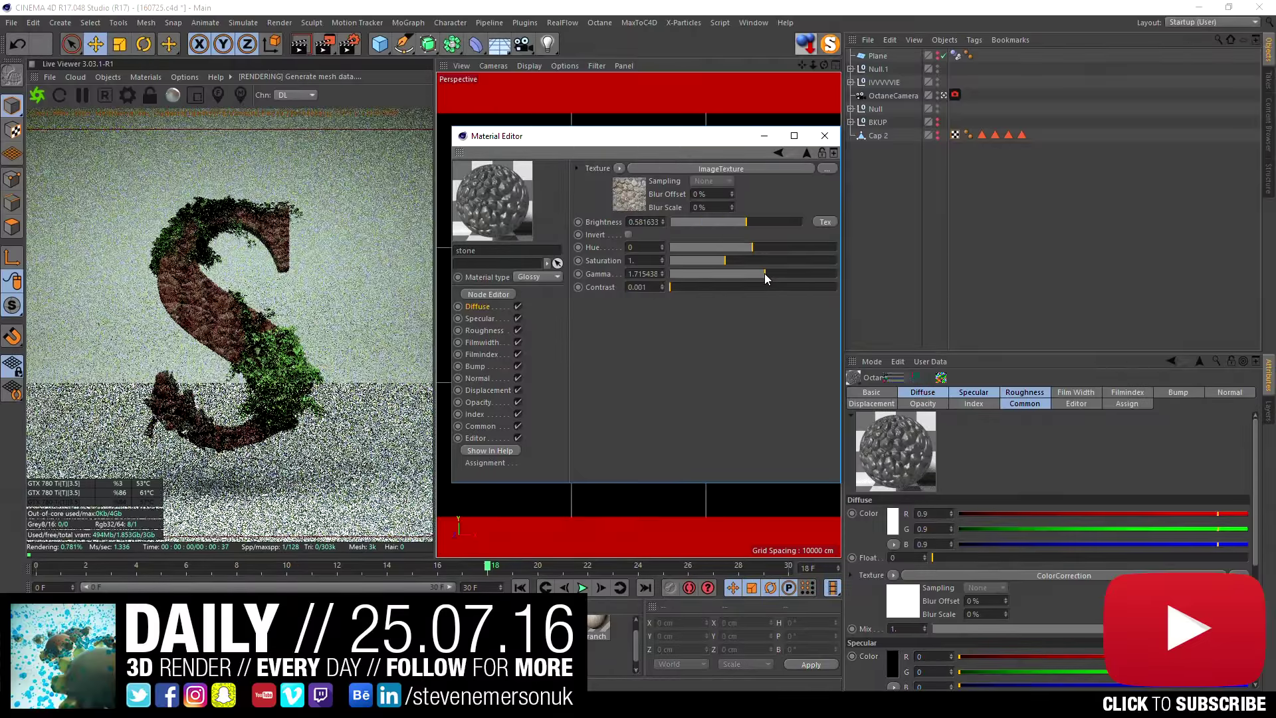
# - Close the Material Editor, restart the live render, and review the Octane camera's motion blur settings
pyautogui.click(825, 136)
pyautogui.click(309, 333)
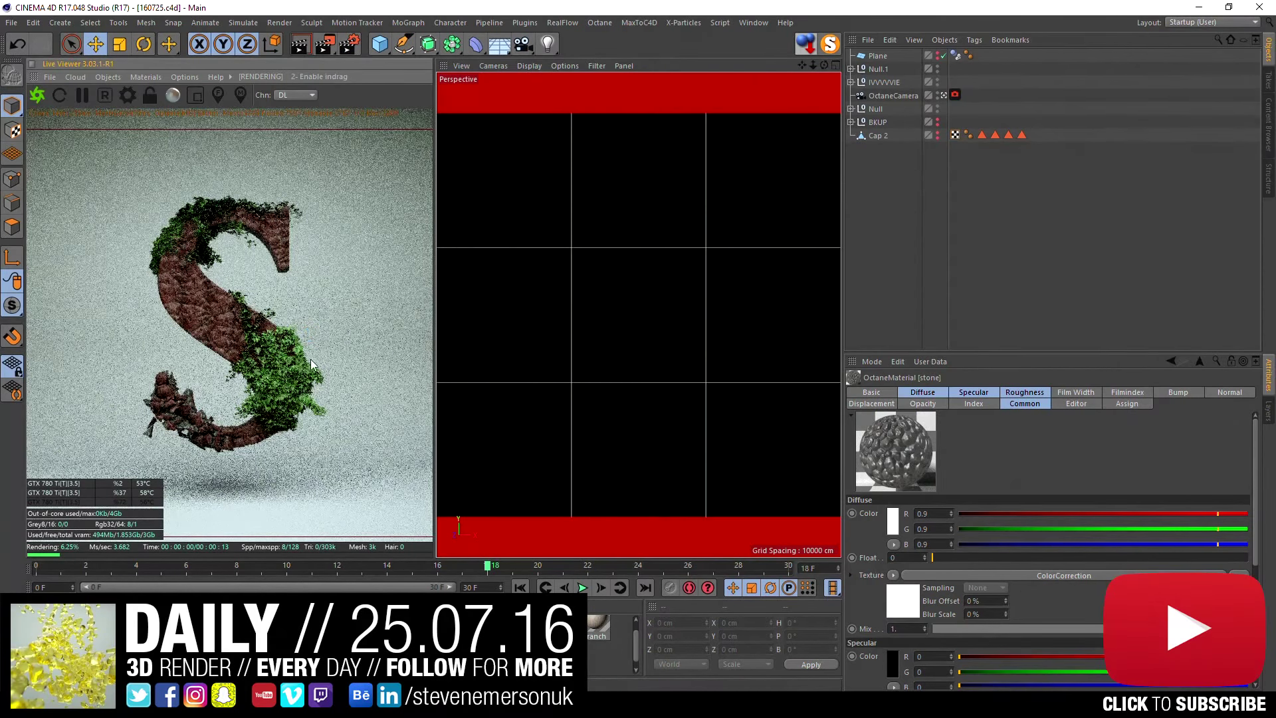
pyautogui.click(384, 364)
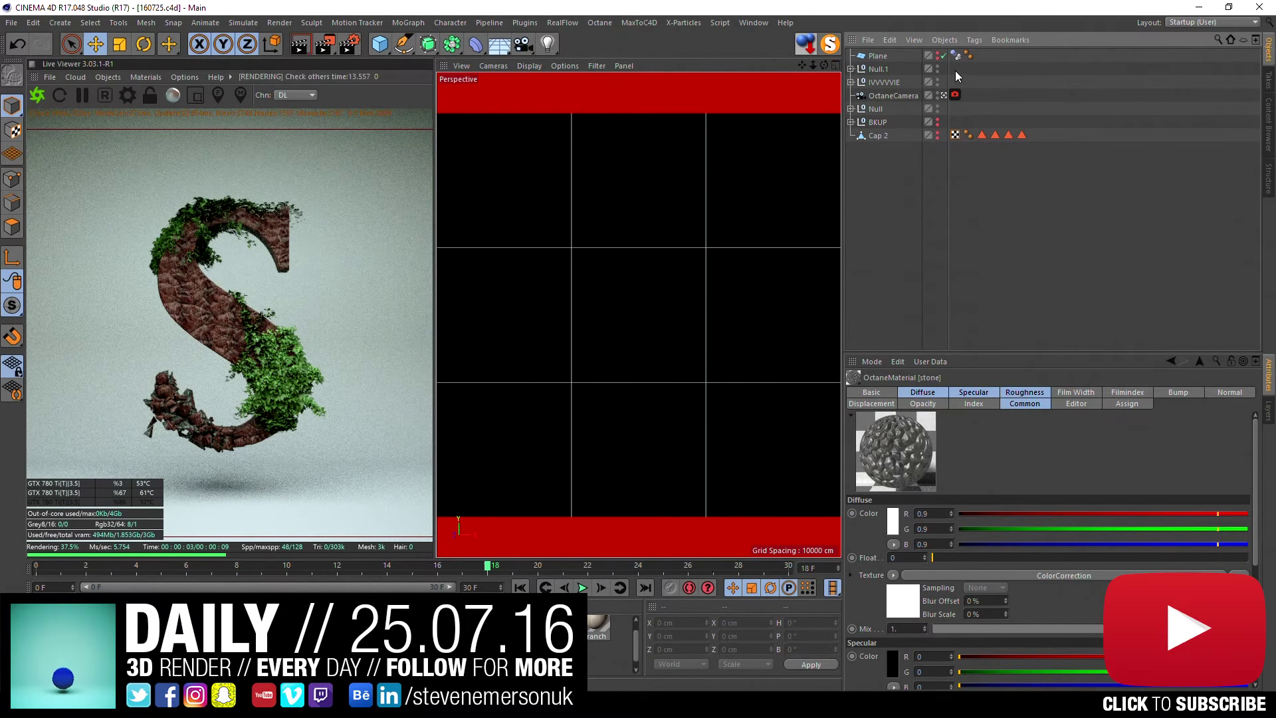
pyautogui.click(955, 94)
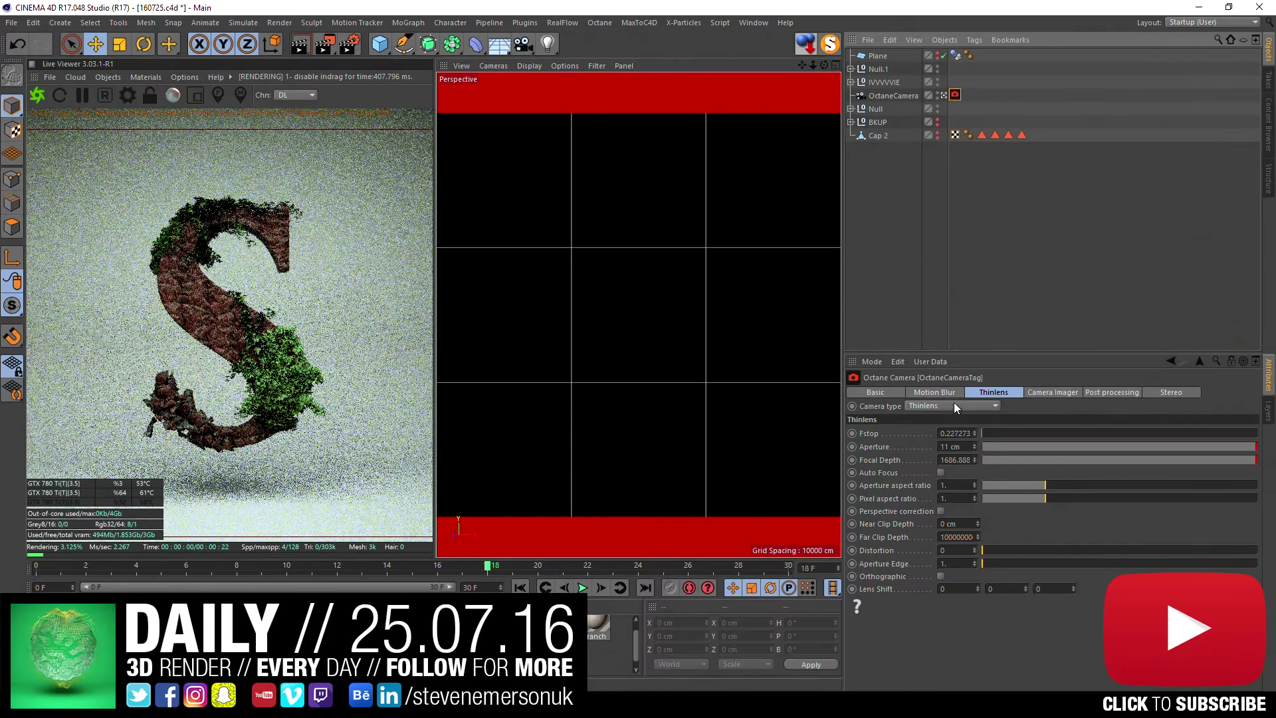
pyautogui.click(947, 393)
# - Add an Octane object tag to Null.1's Main Pieces with object motion blur set to Transform
pyautogui.click(859, 70)
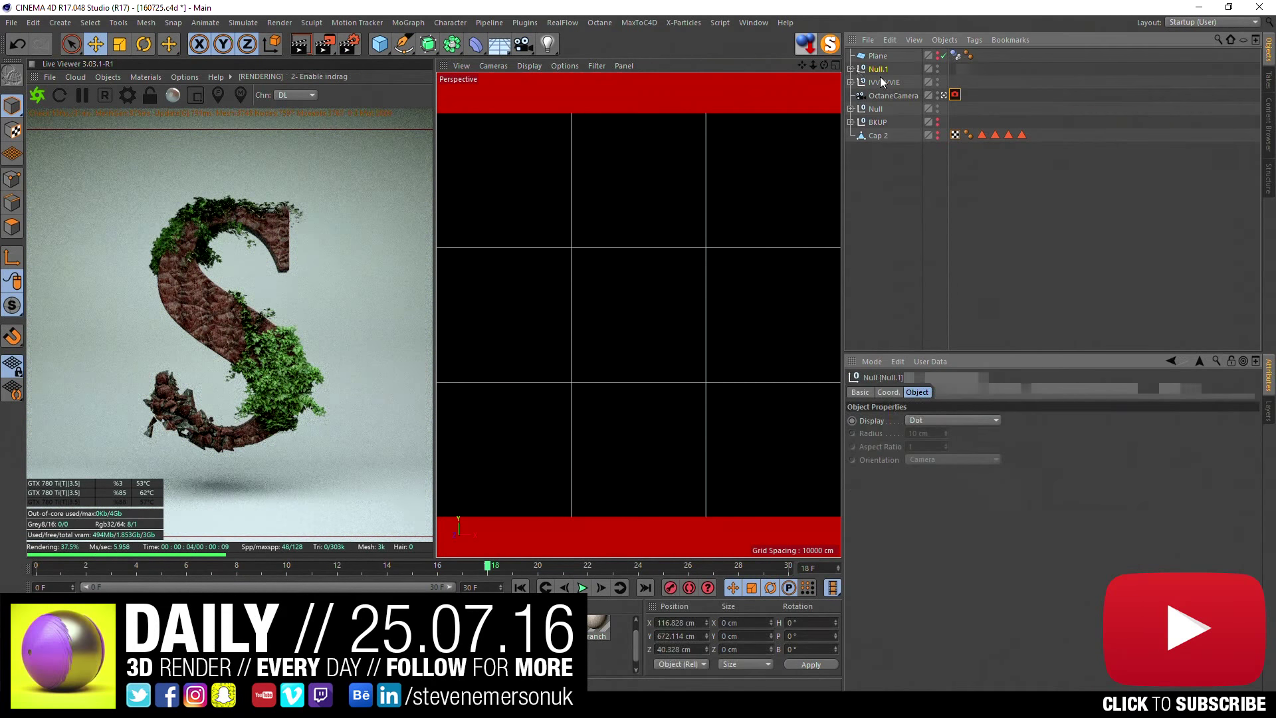
pyautogui.click(852, 70)
pyautogui.click(893, 85)
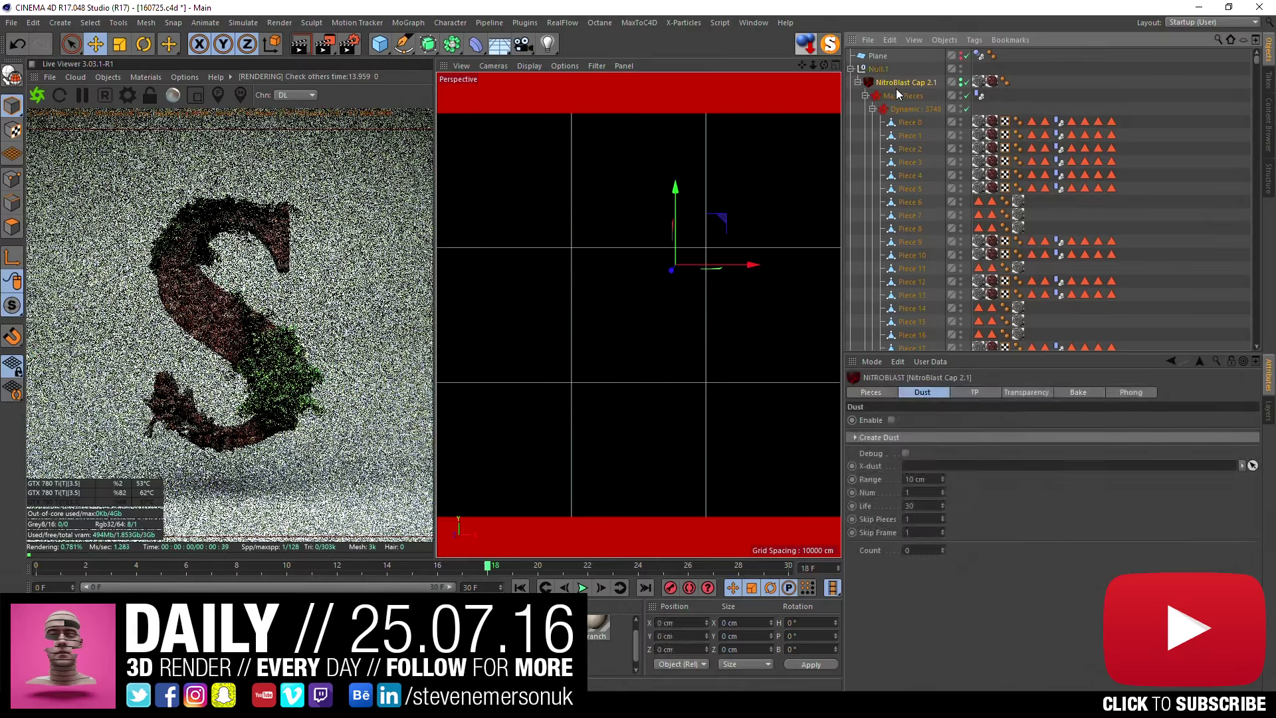
pyautogui.rightClick(902, 100)
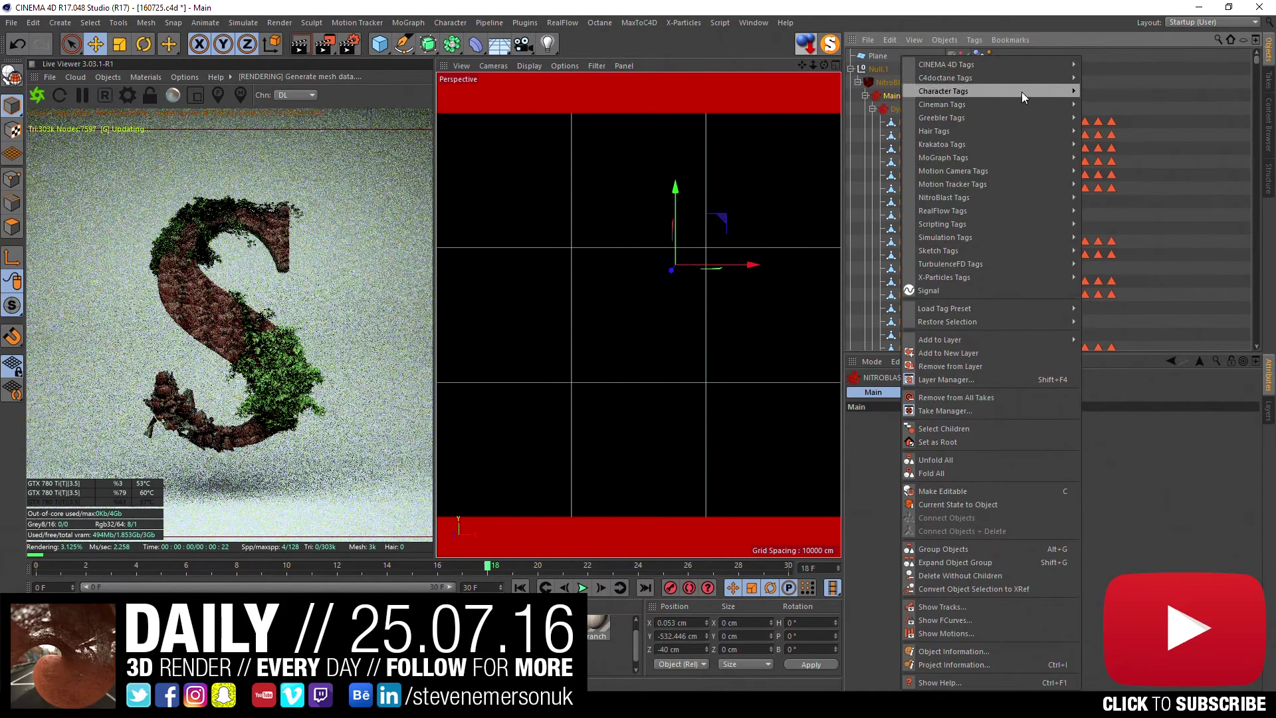
pyautogui.click(1123, 117)
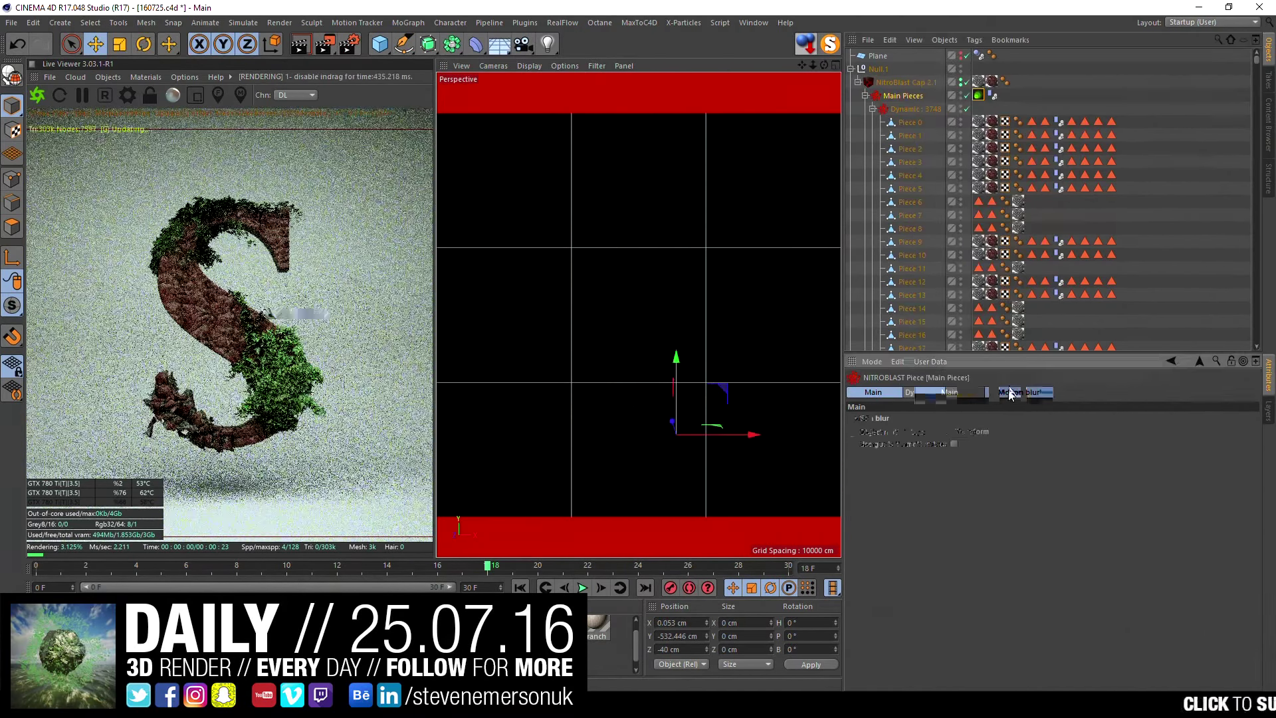
pyautogui.click(1017, 392)
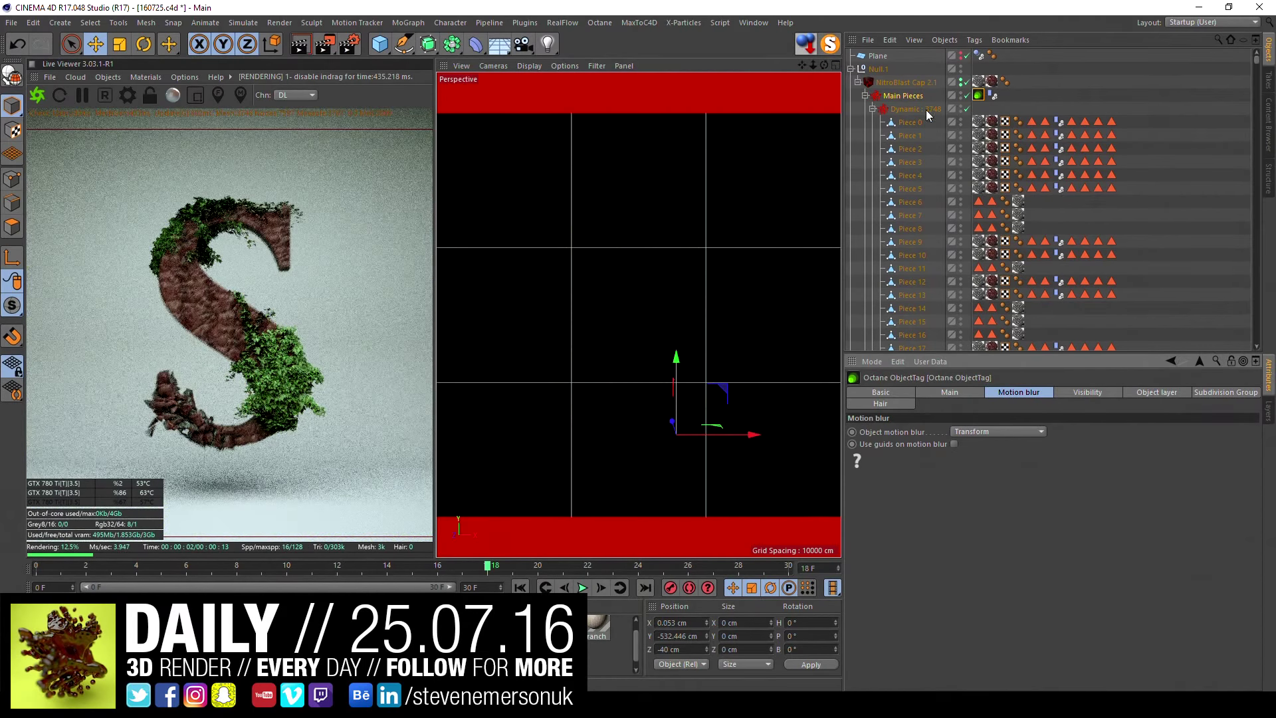
pyautogui.click(853, 71)
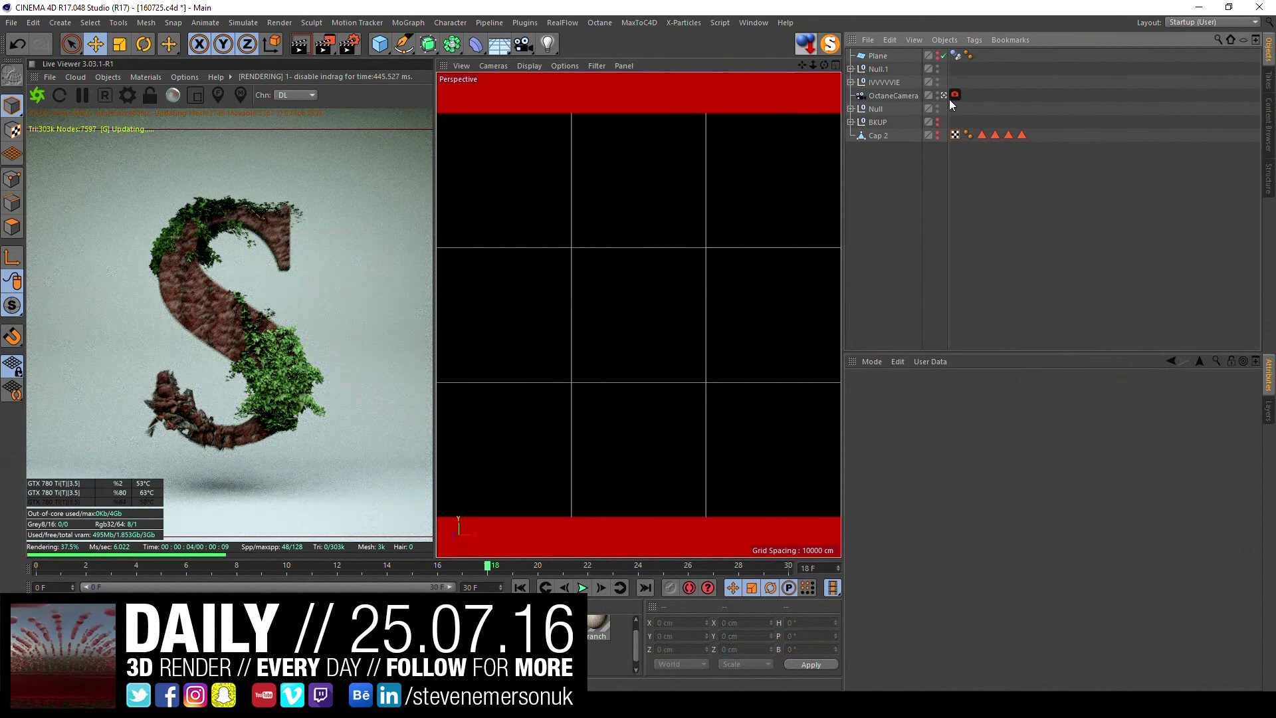
# - Go to frame 18 and shorten the Octane camera's motion-blur shutter to about 0.0146 seconds
pyautogui.click(955, 94)
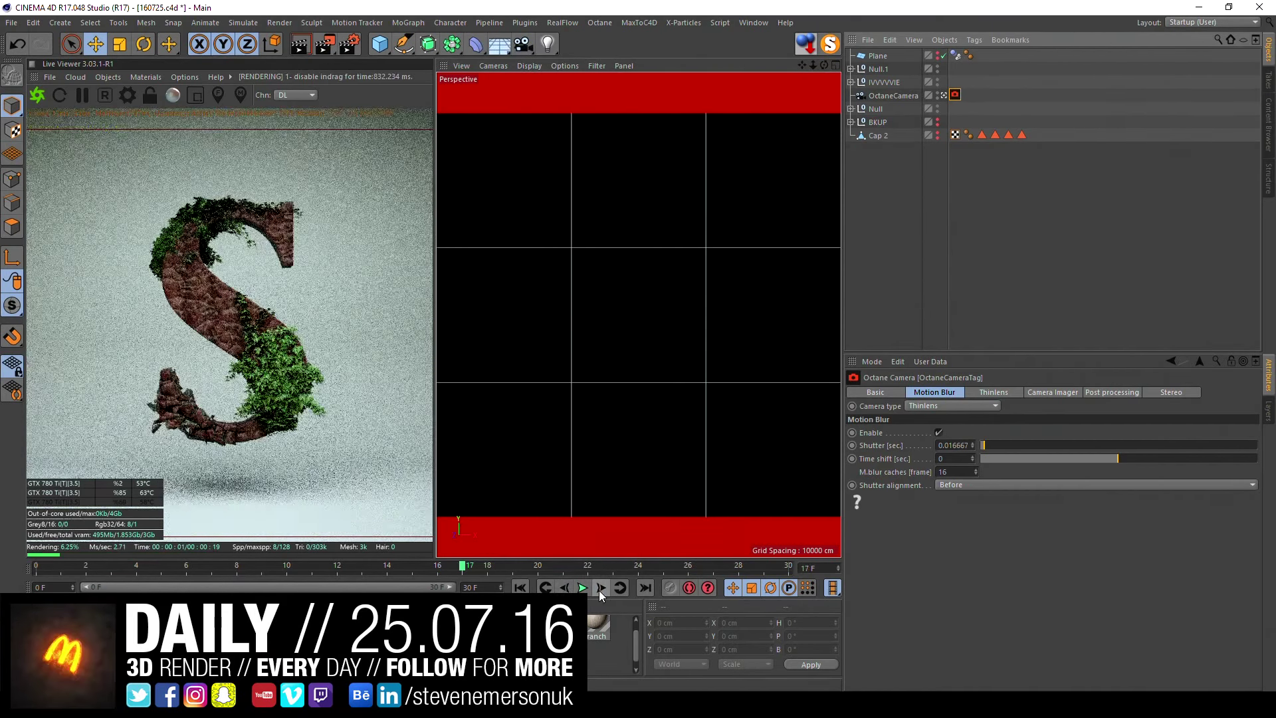
pyautogui.click(599, 588)
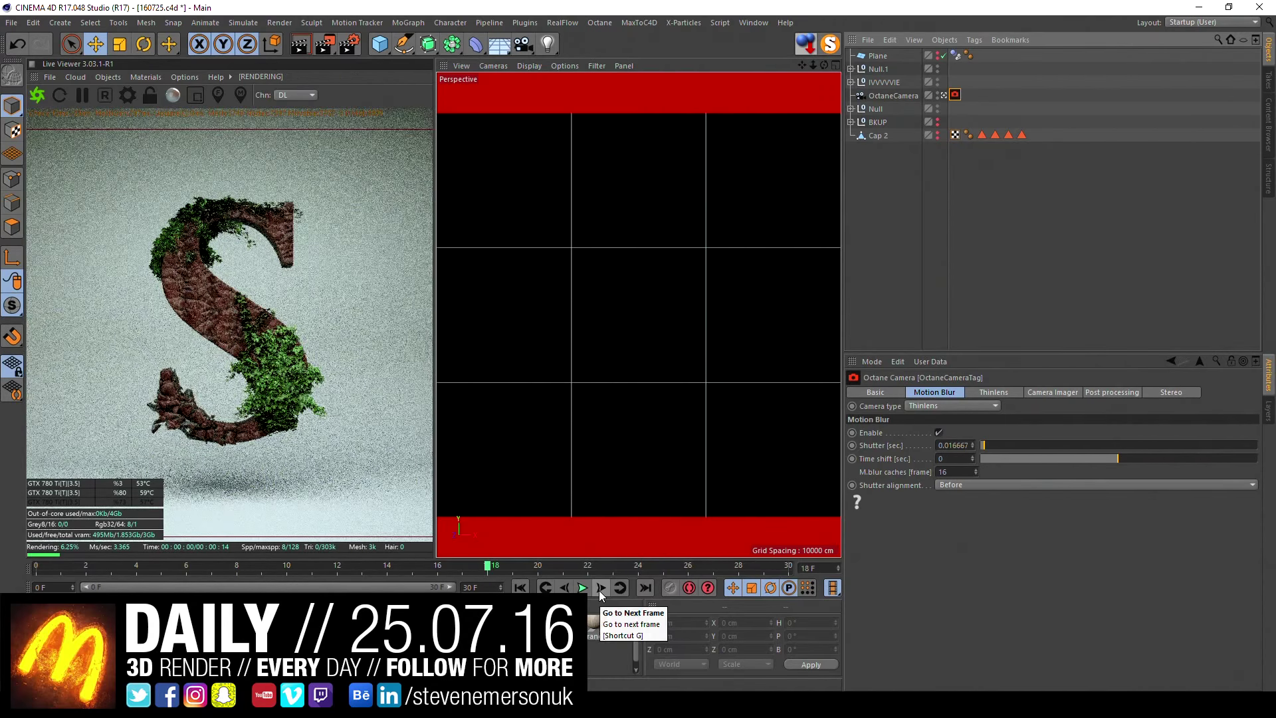
pyautogui.click(600, 588)
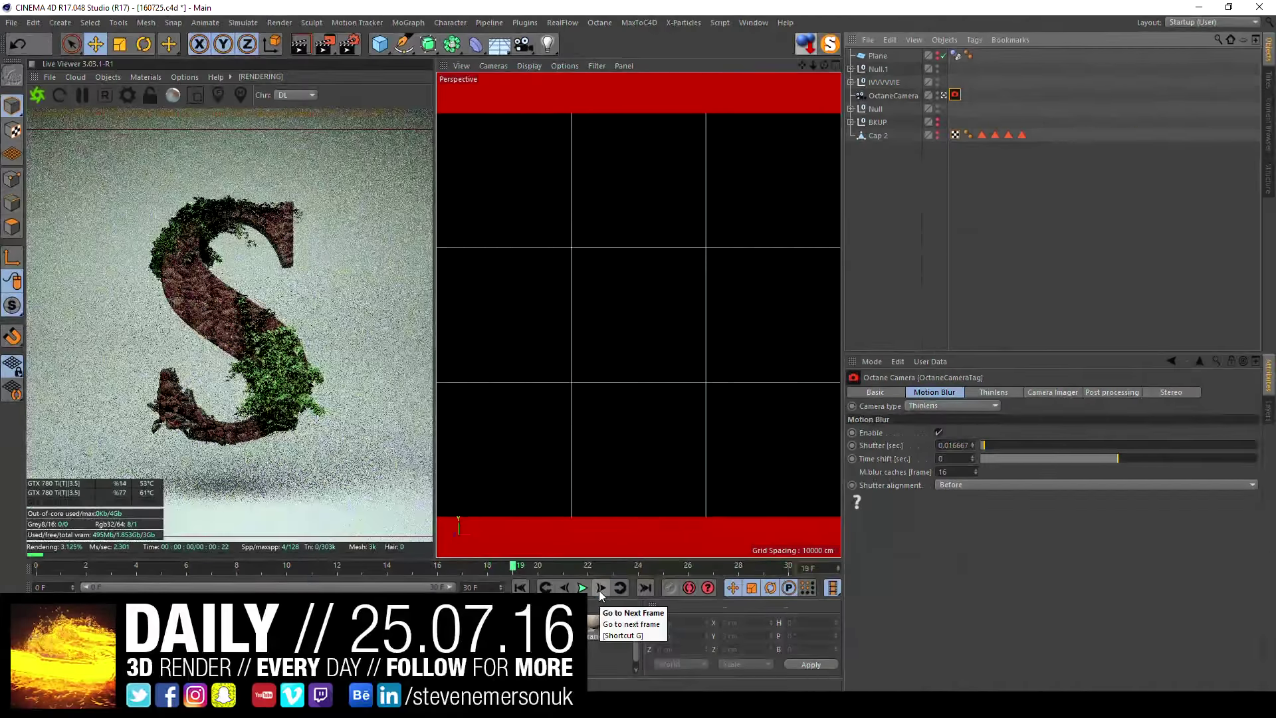
pyautogui.click(600, 588)
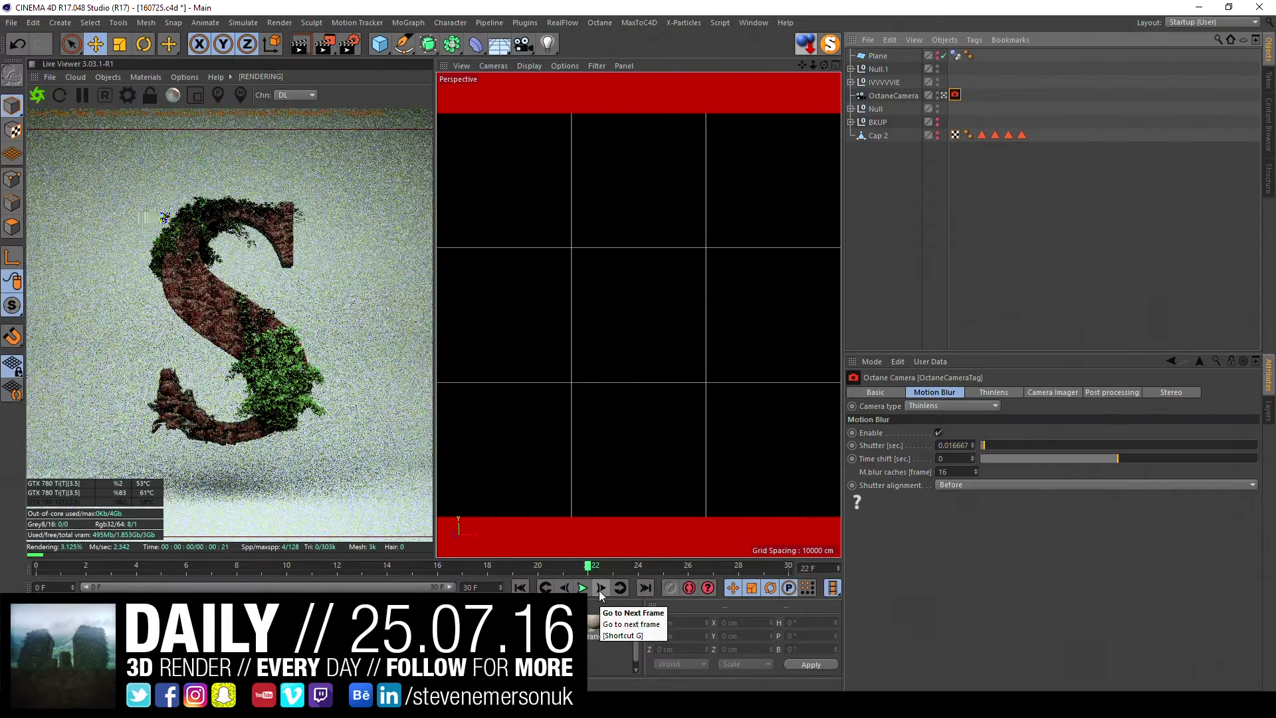
pyautogui.click(493, 566)
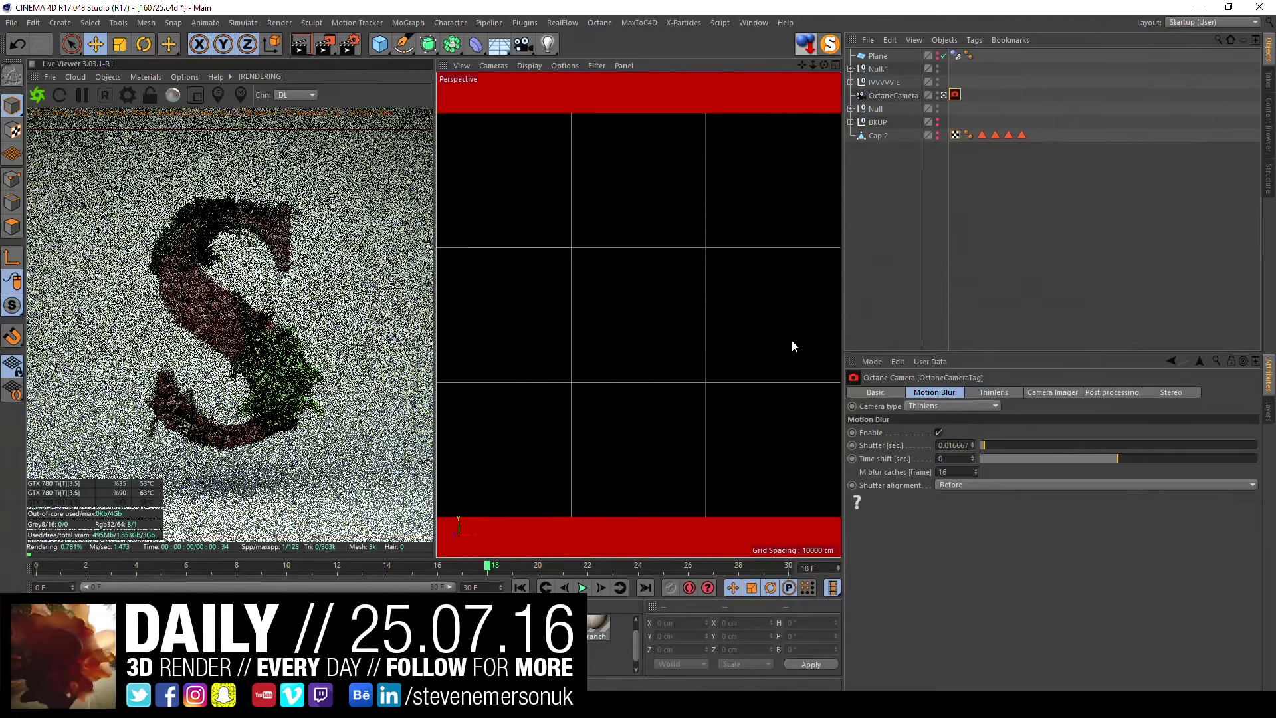
pyautogui.moveTo(984, 446); pyautogui.dragTo(1008, 441)
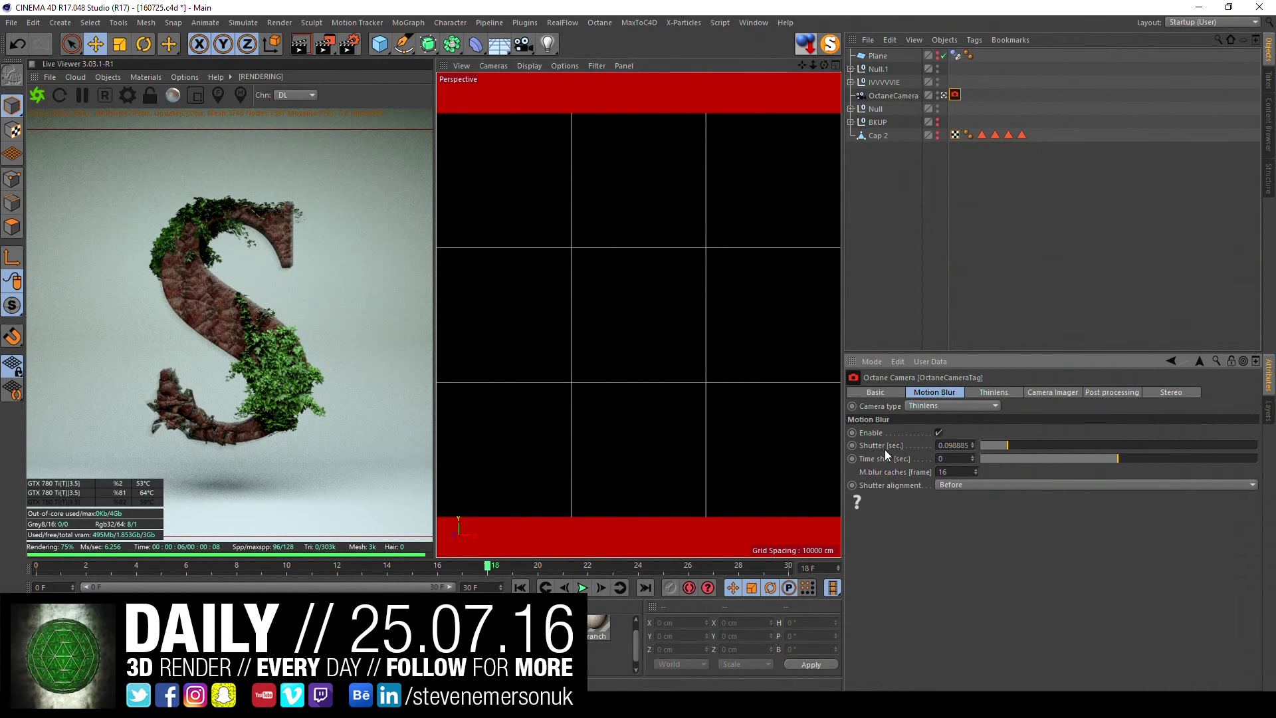
pyautogui.click(931, 98)
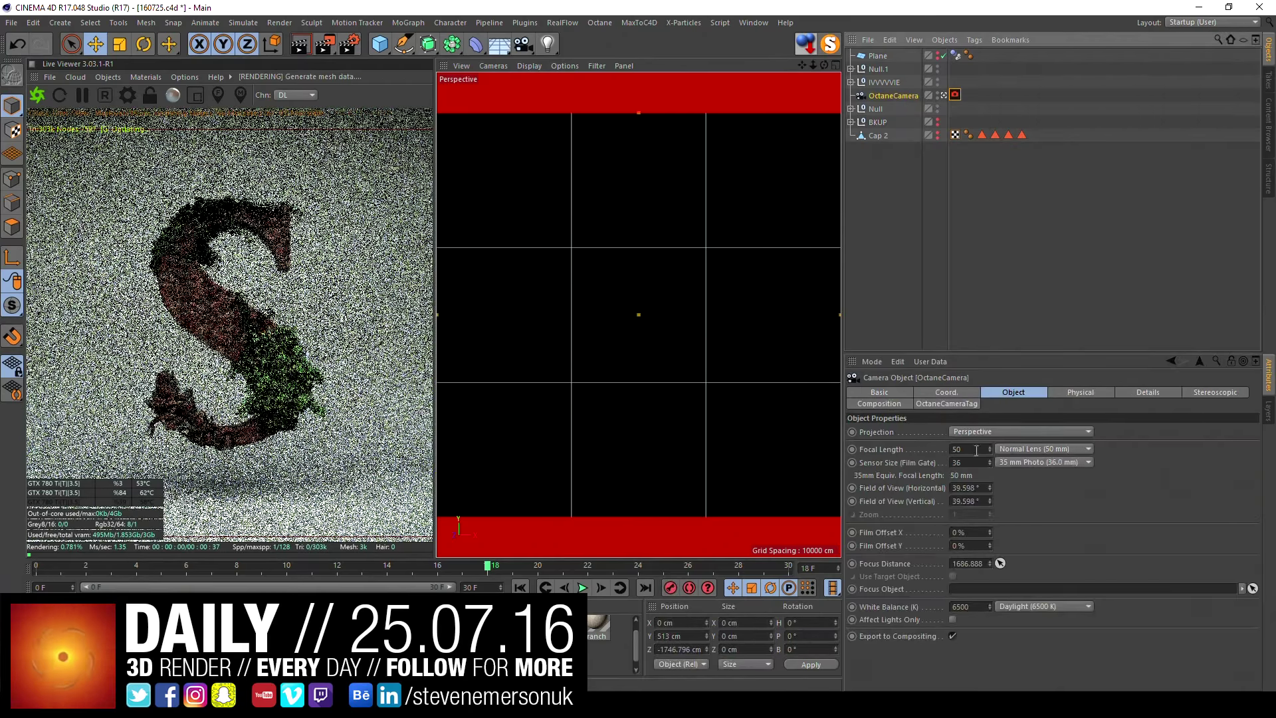
# - Set the camera focal length to 300 mm and cut the shutter time to 0.0001 sec at frame 18
pyautogui.click(977, 450)
pyautogui.write('300')
pyautogui.press('Return')
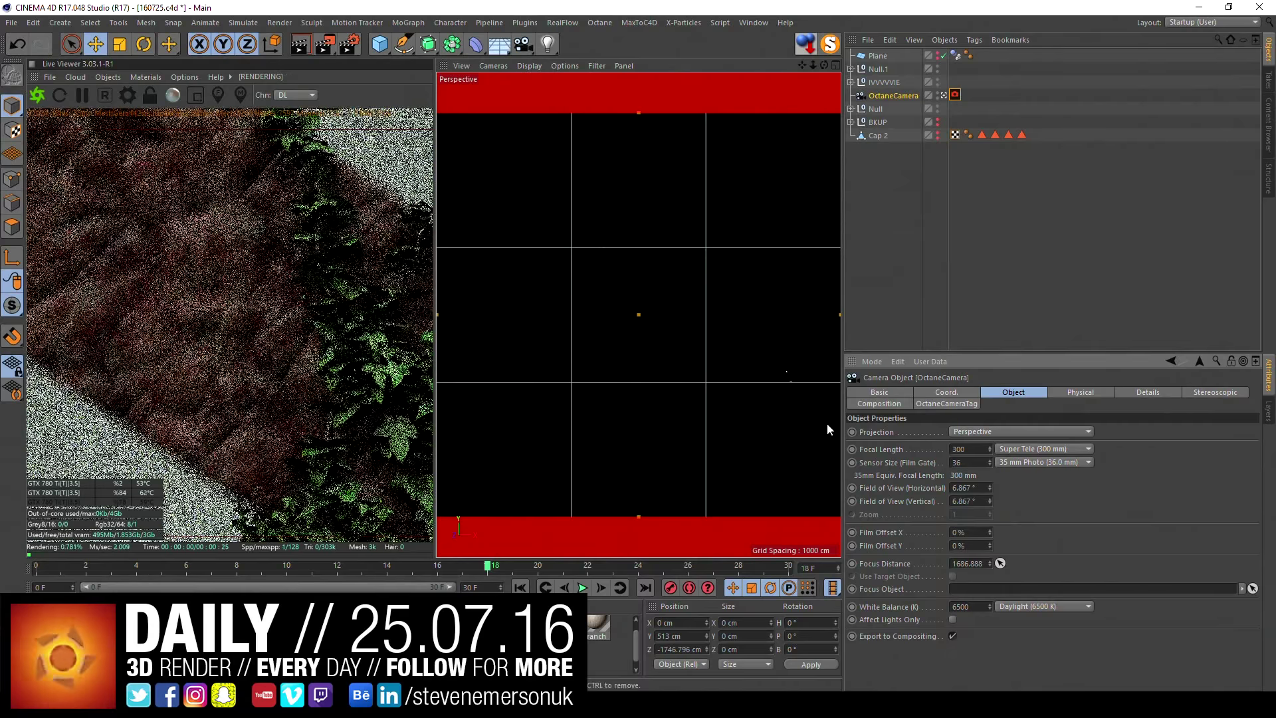
pyautogui.click(935, 280)
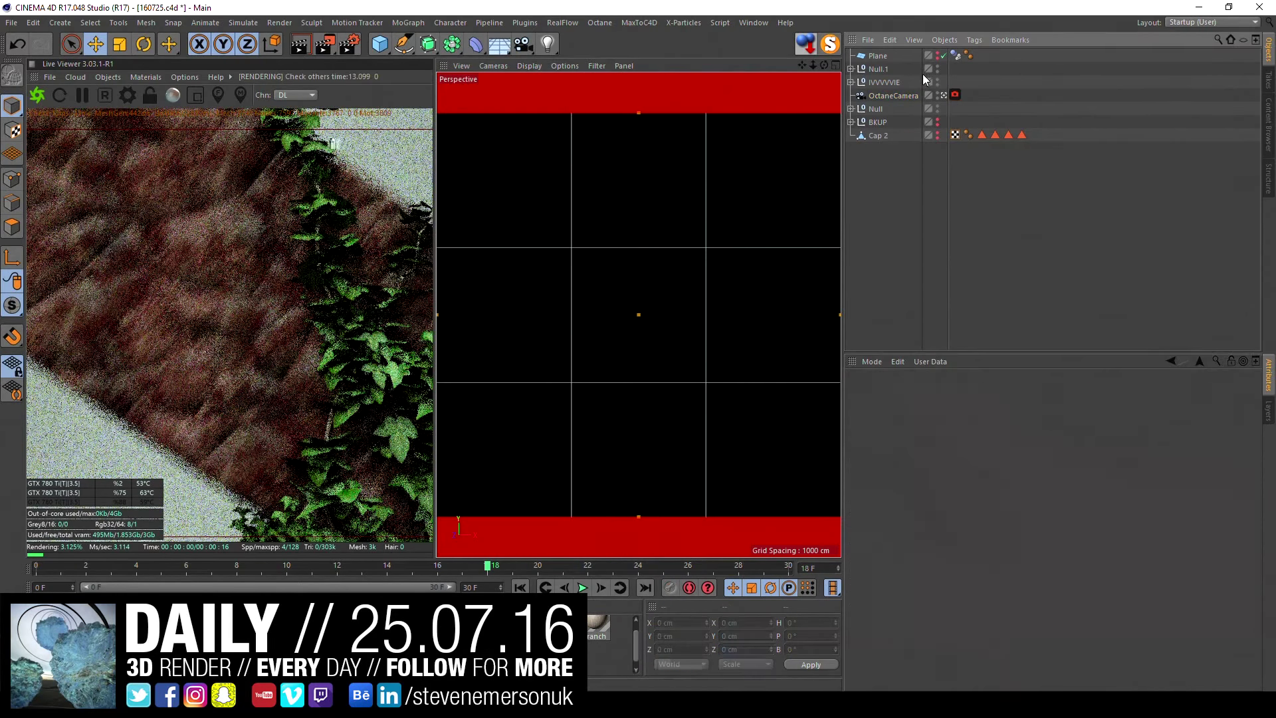
pyautogui.click(955, 95)
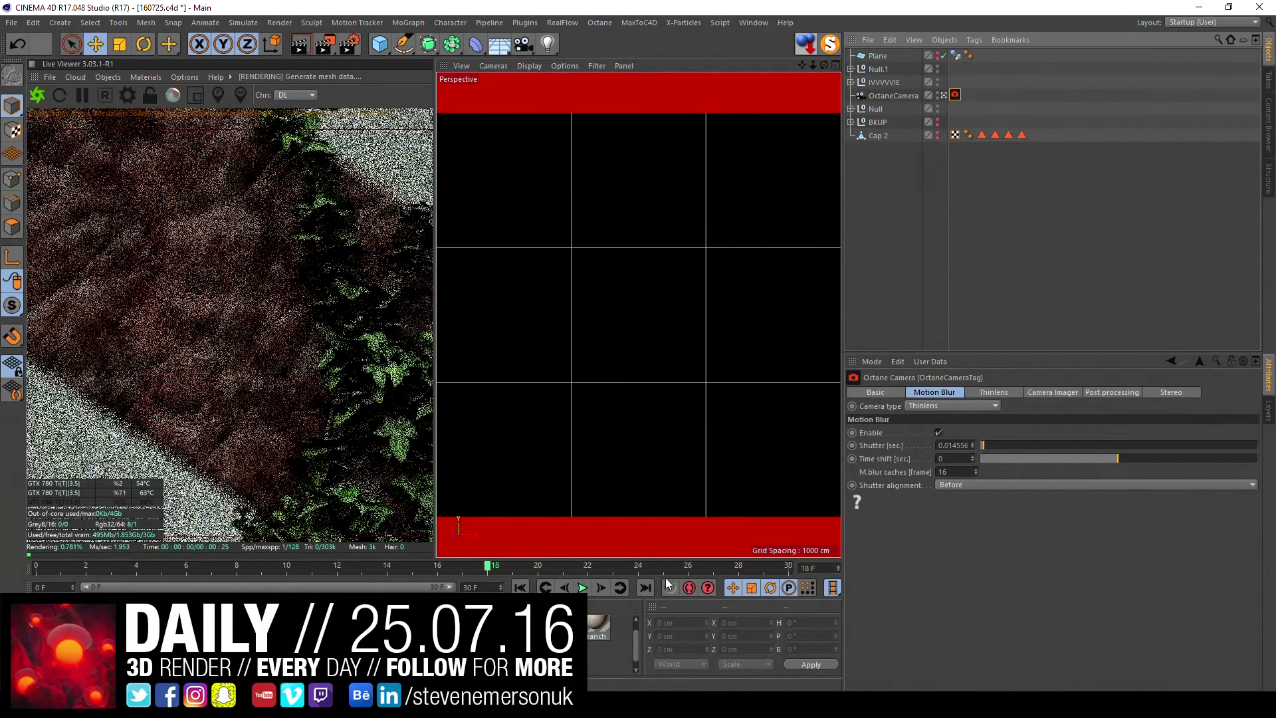
pyautogui.click(564, 588)
pyautogui.click(601, 588)
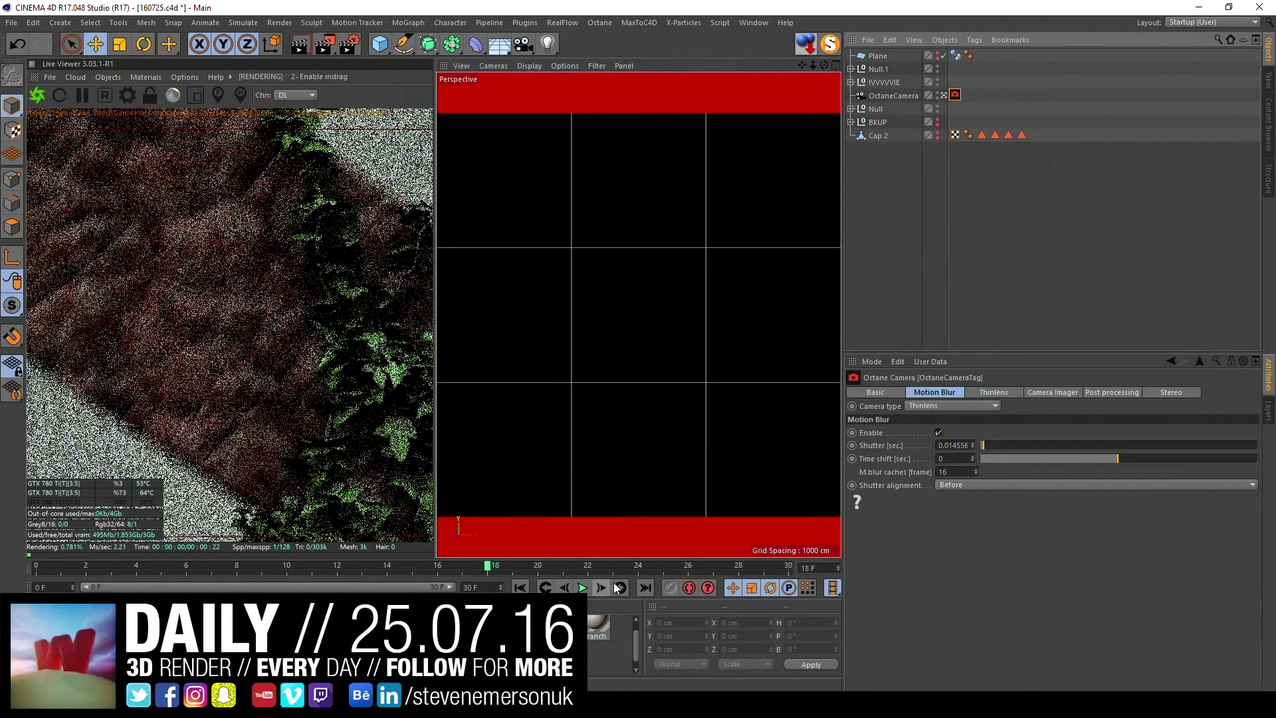
pyautogui.click(984, 449)
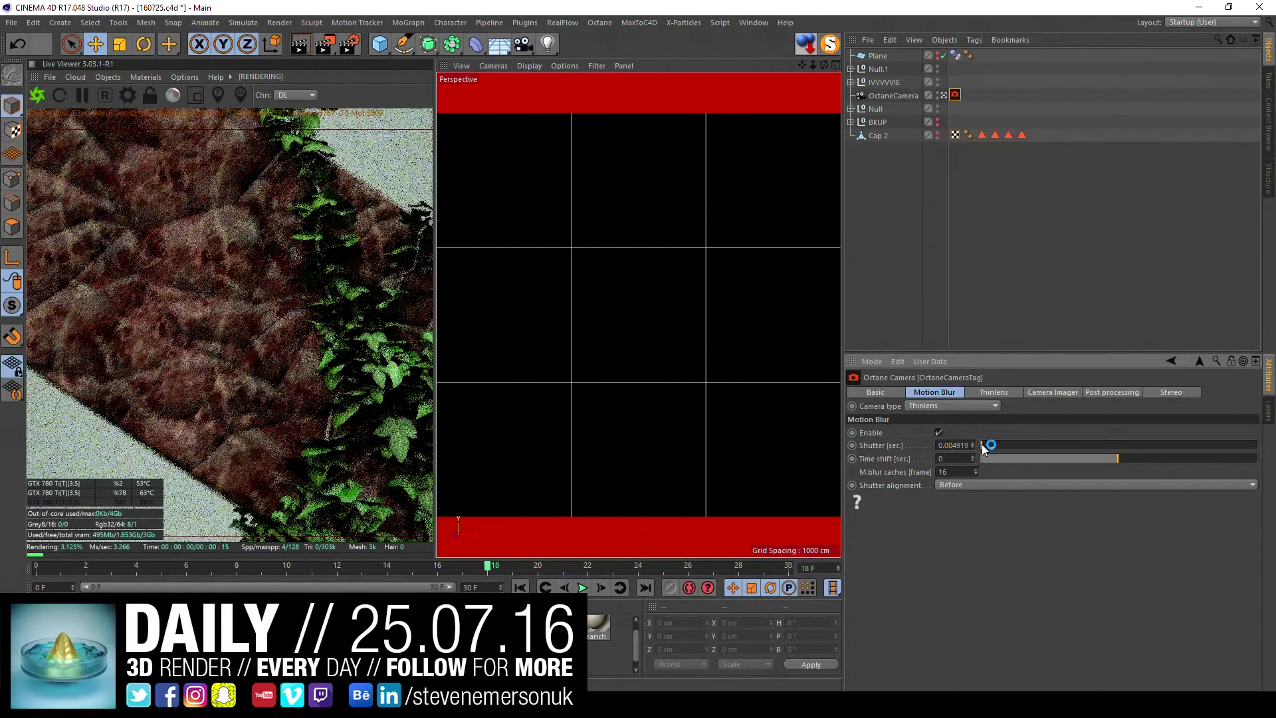
pyautogui.moveTo(984, 448); pyautogui.dragTo(981, 449)
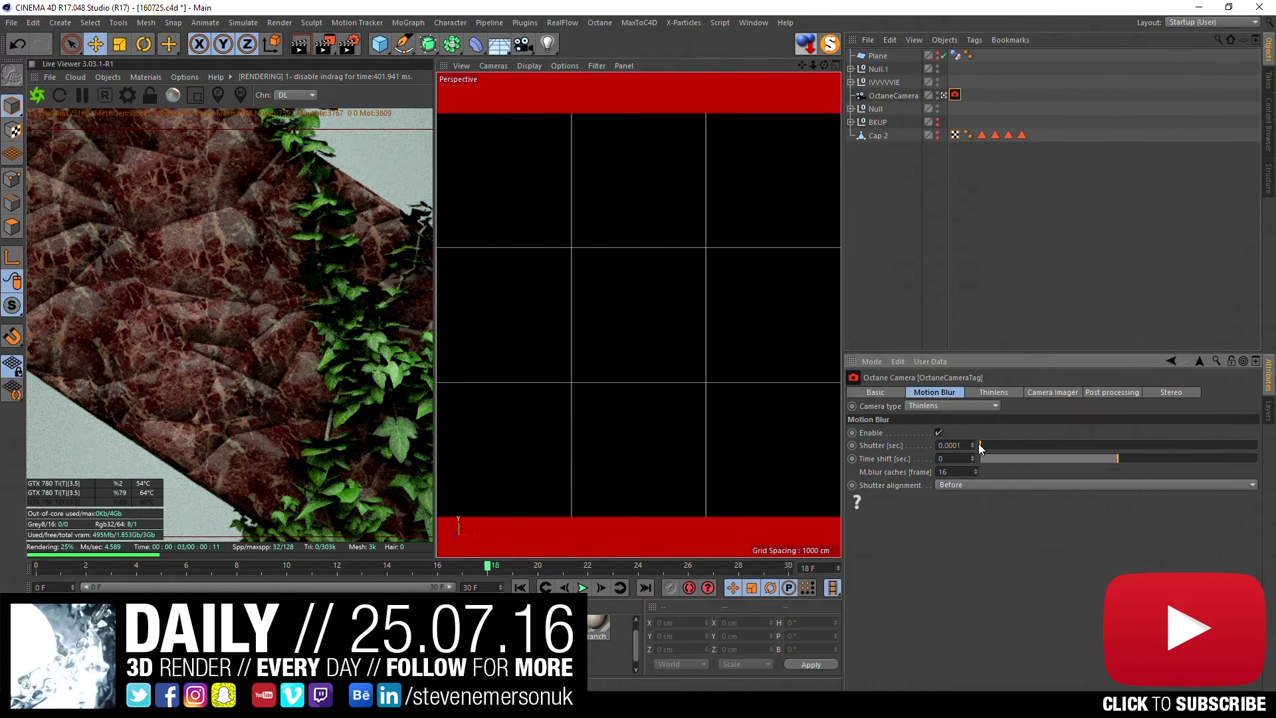
# - Toggle the Octane camera view off and on, then disable the camera's motion blur
pyautogui.click(938, 108)
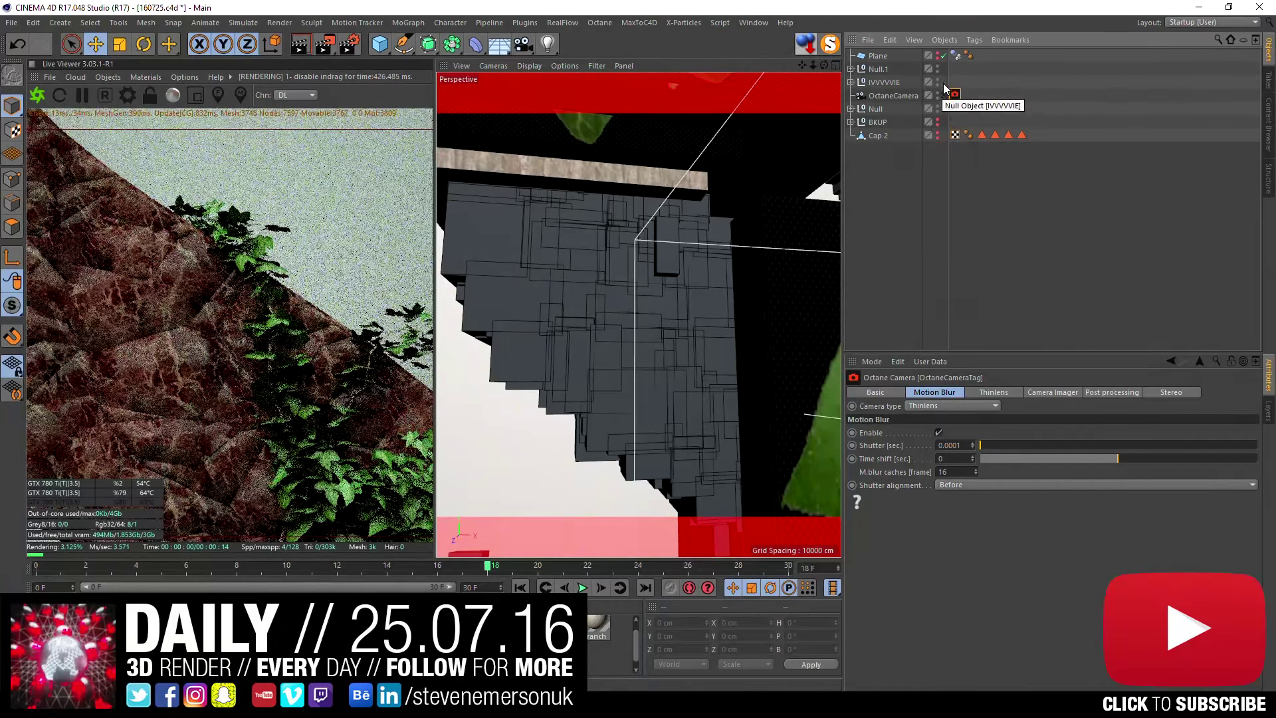
pyautogui.click(944, 94)
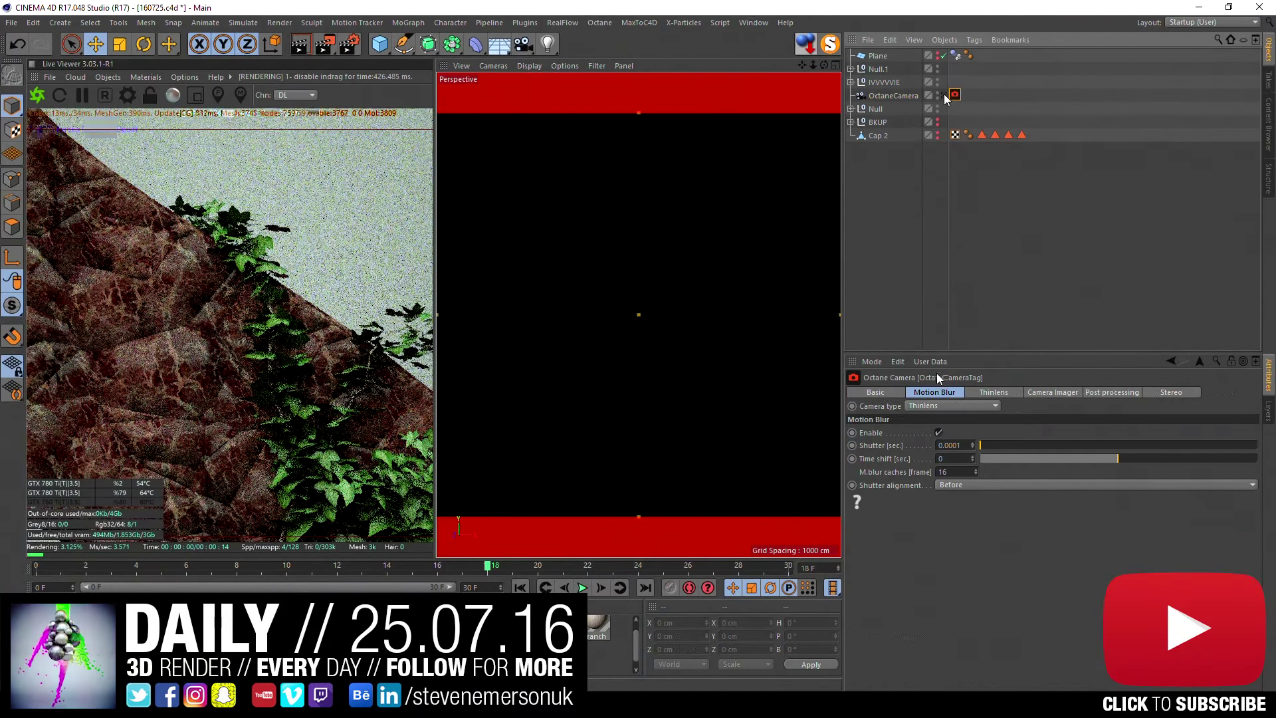
pyautogui.click(894, 95)
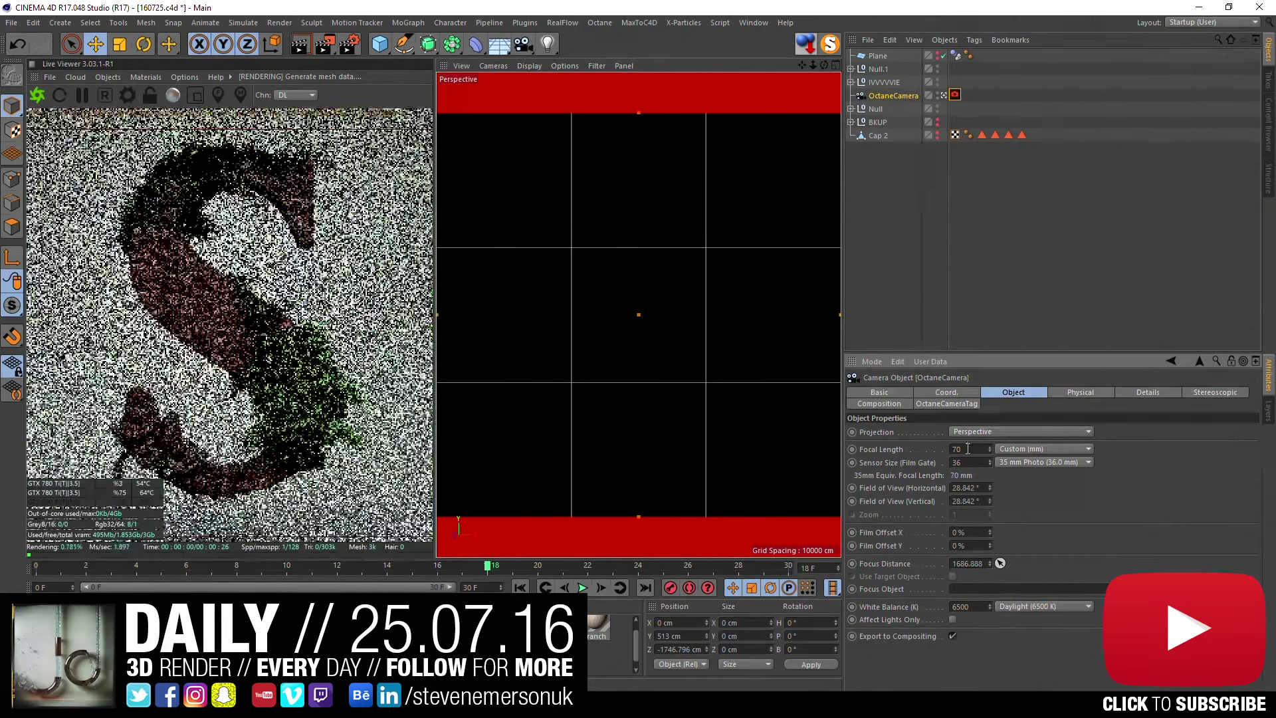
pyautogui.click(955, 95)
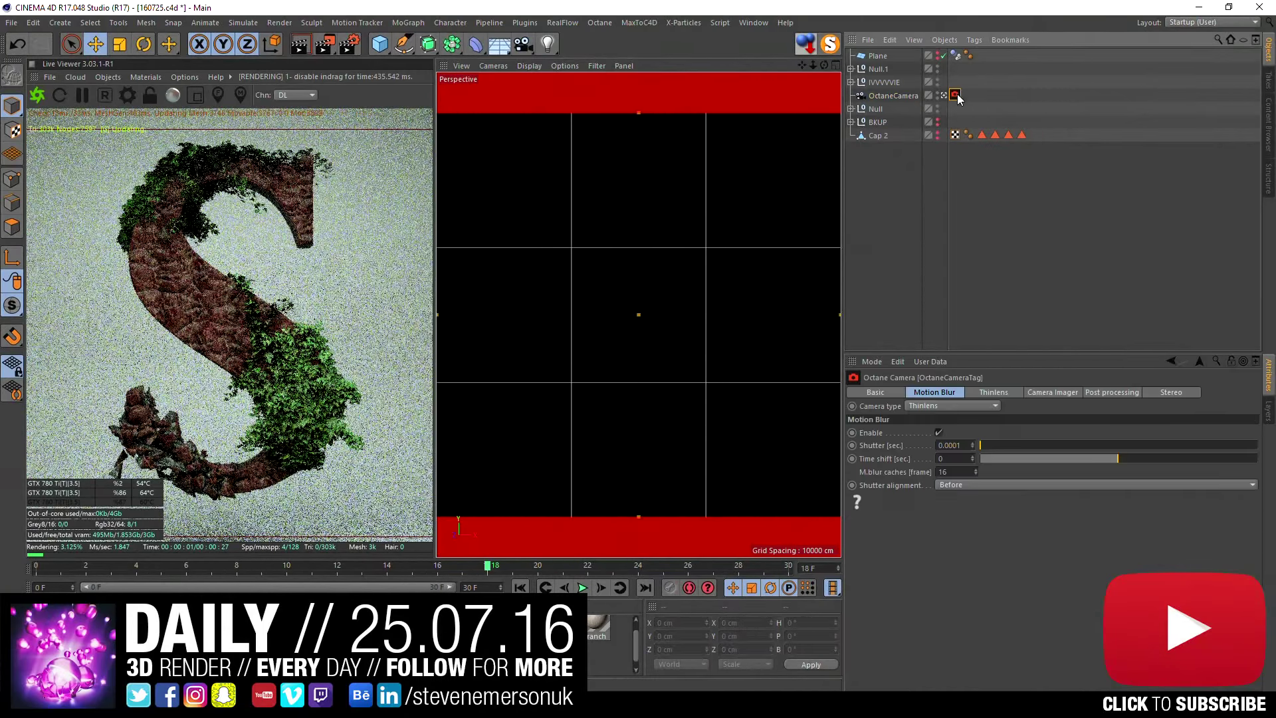
pyautogui.click(975, 443)
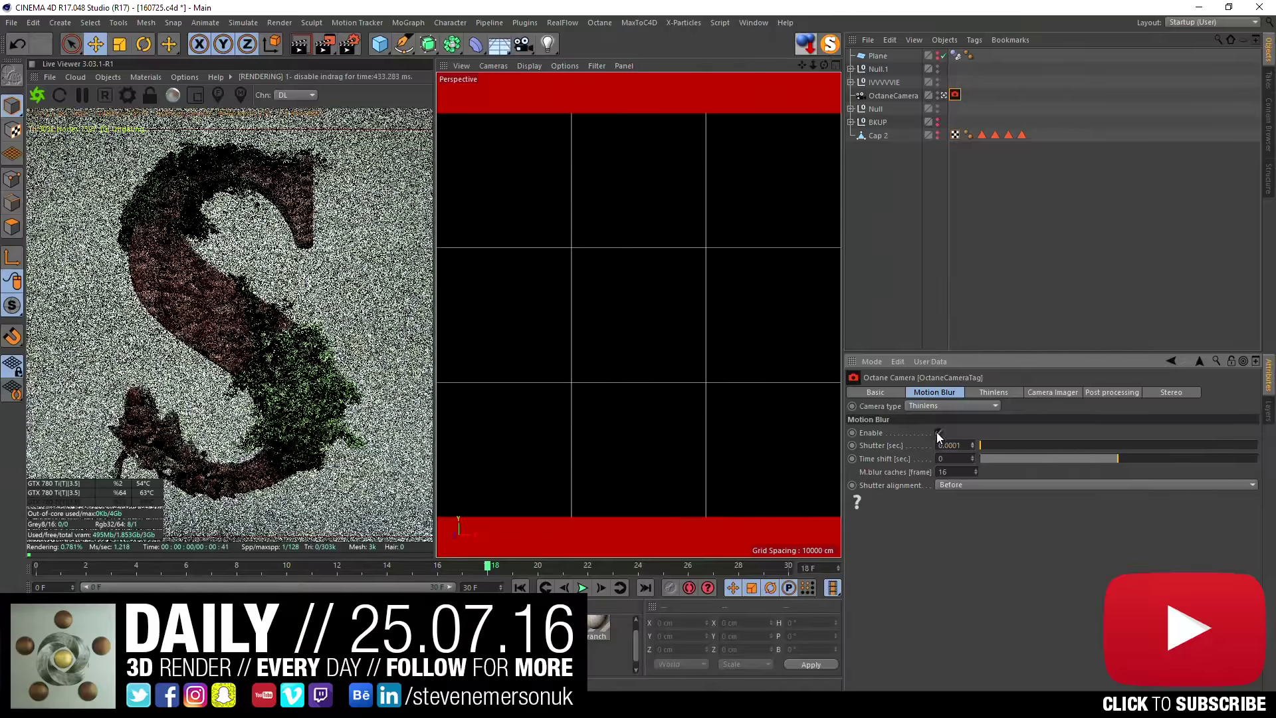
pyautogui.click(941, 214)
# - Delete the Octane tag from Main Pieces and expand Null to show the sky and studio lights
pyautogui.click(851, 69)
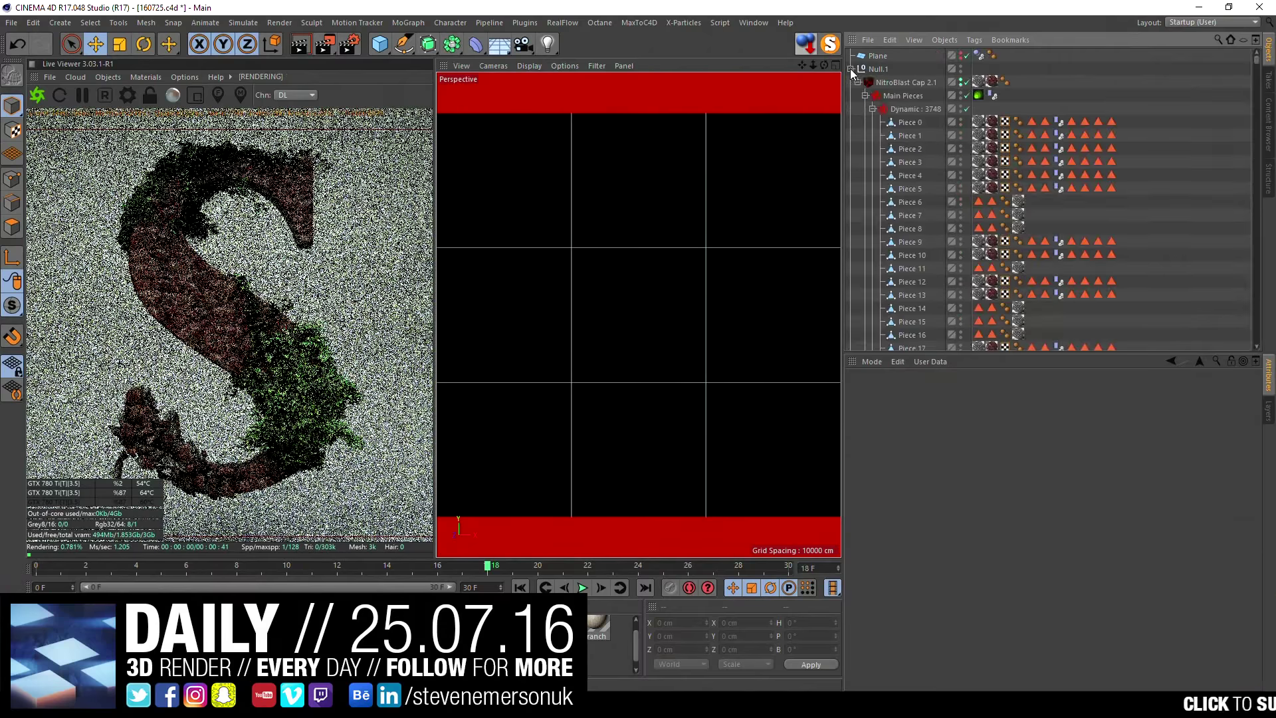
pyautogui.click(979, 95)
pyautogui.press('Delete')
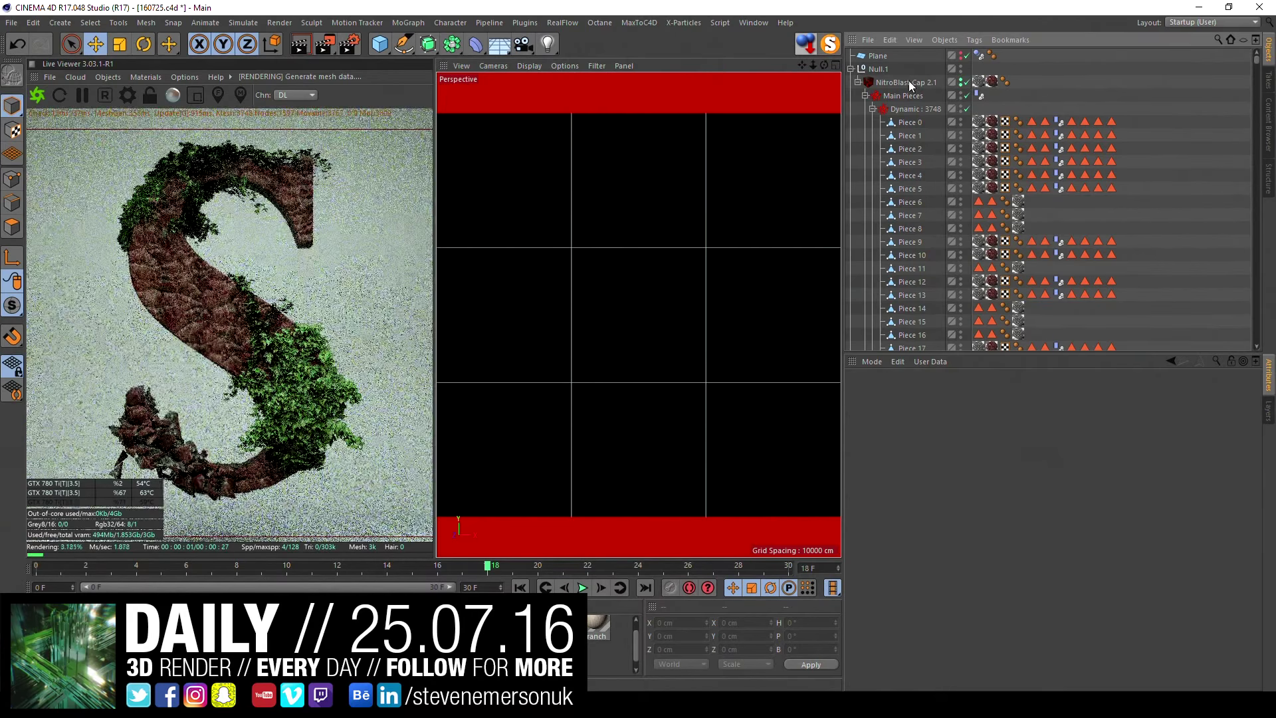
pyautogui.click(853, 69)
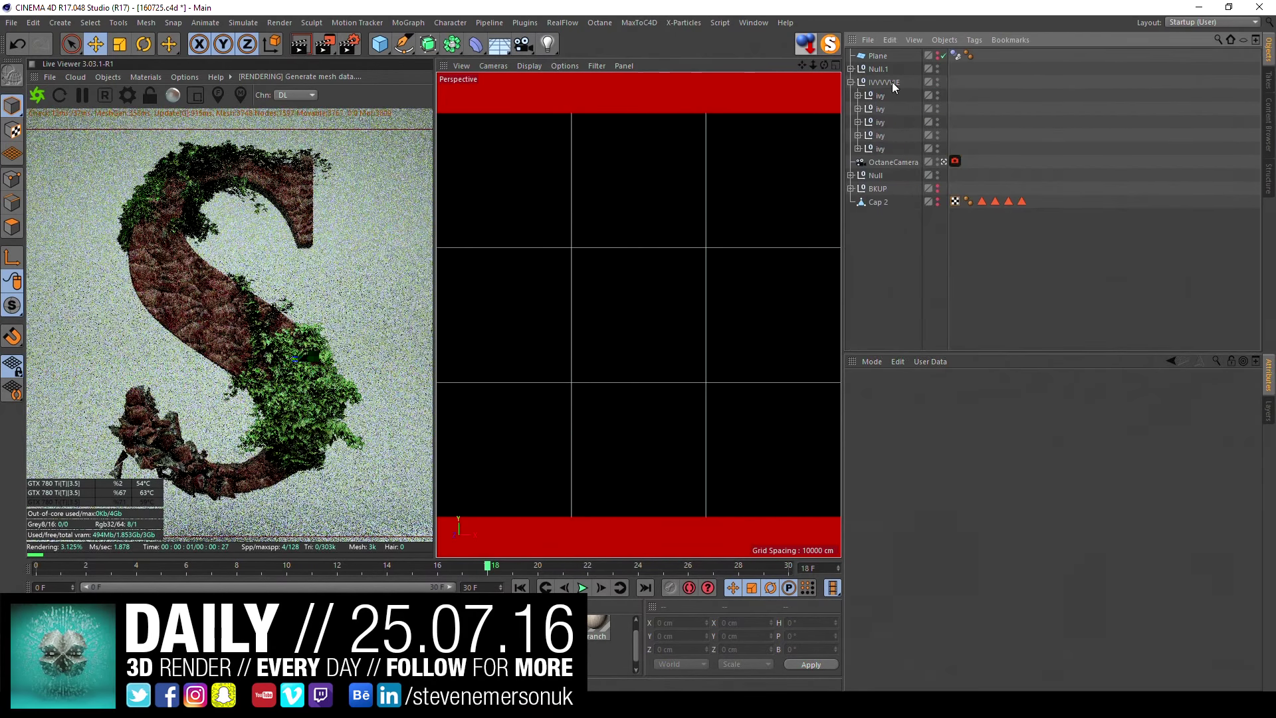
pyautogui.click(956, 161)
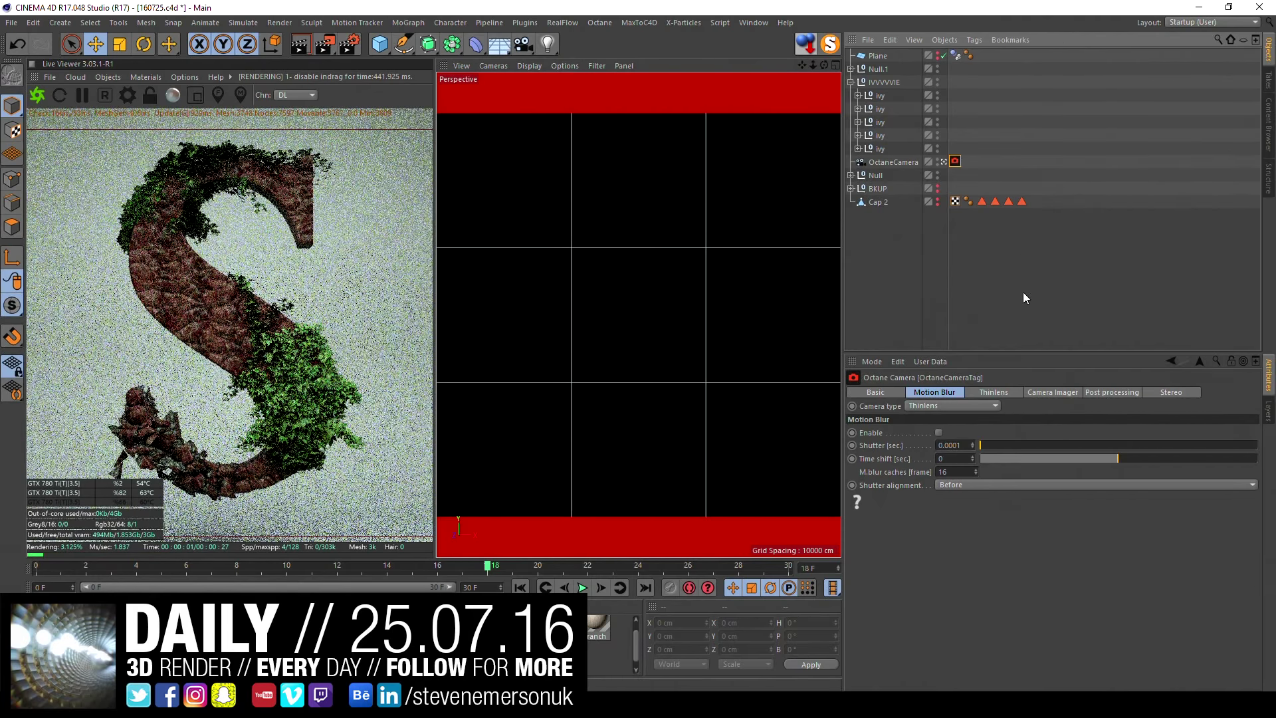
pyautogui.click(853, 68)
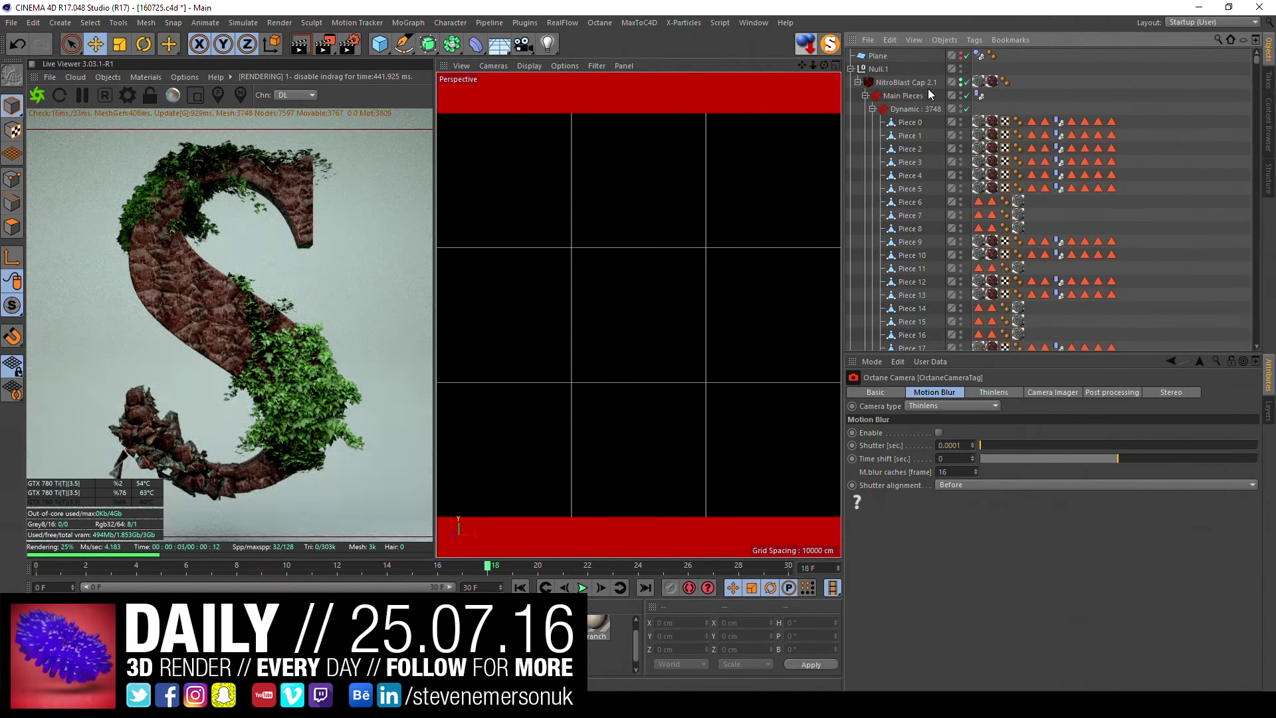
pyautogui.click(851, 70)
pyautogui.click(850, 176)
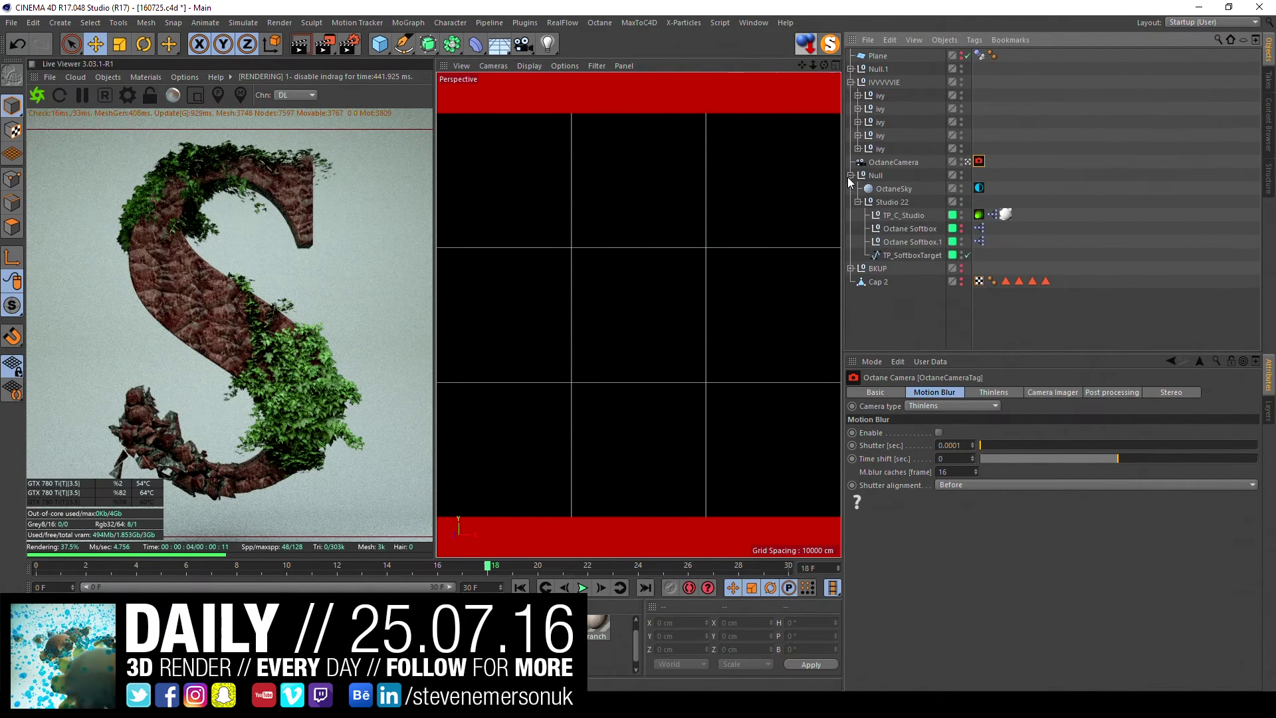
# - Lower the OctaneSky environment power to about 0.4 and return the camera to a 50 mm focal length
pyautogui.click(979, 187)
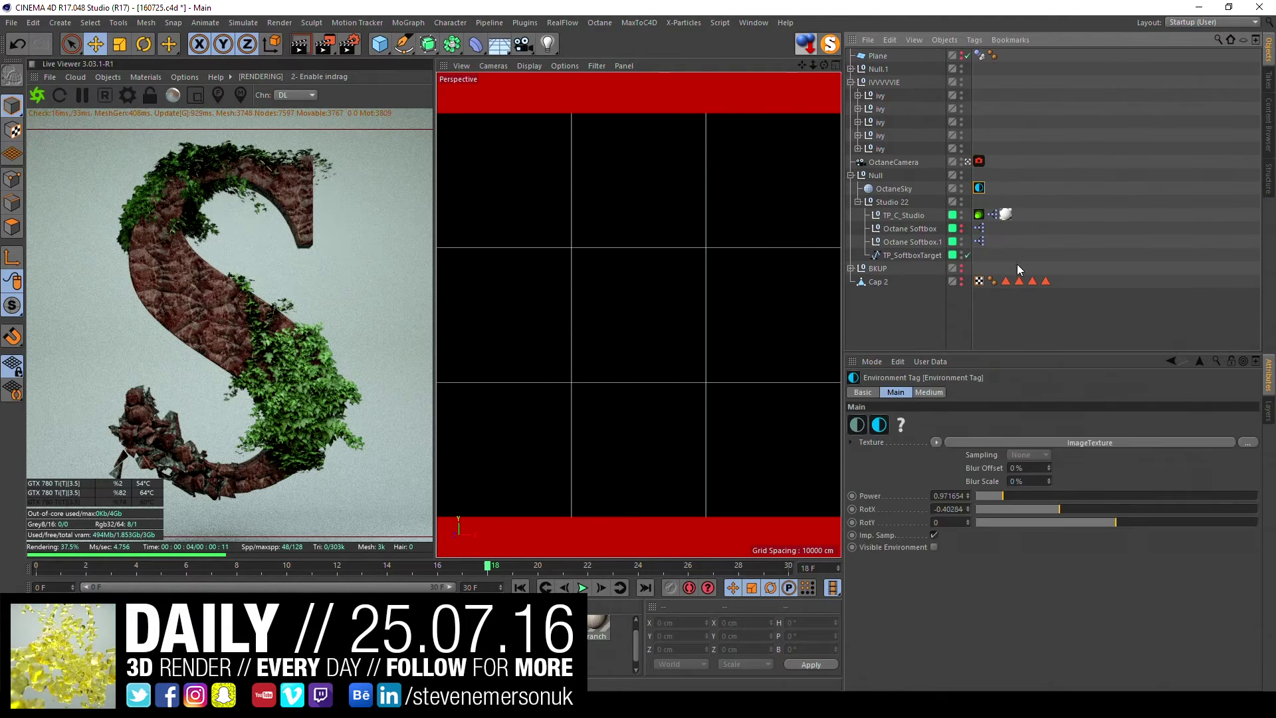
pyautogui.click(994, 497)
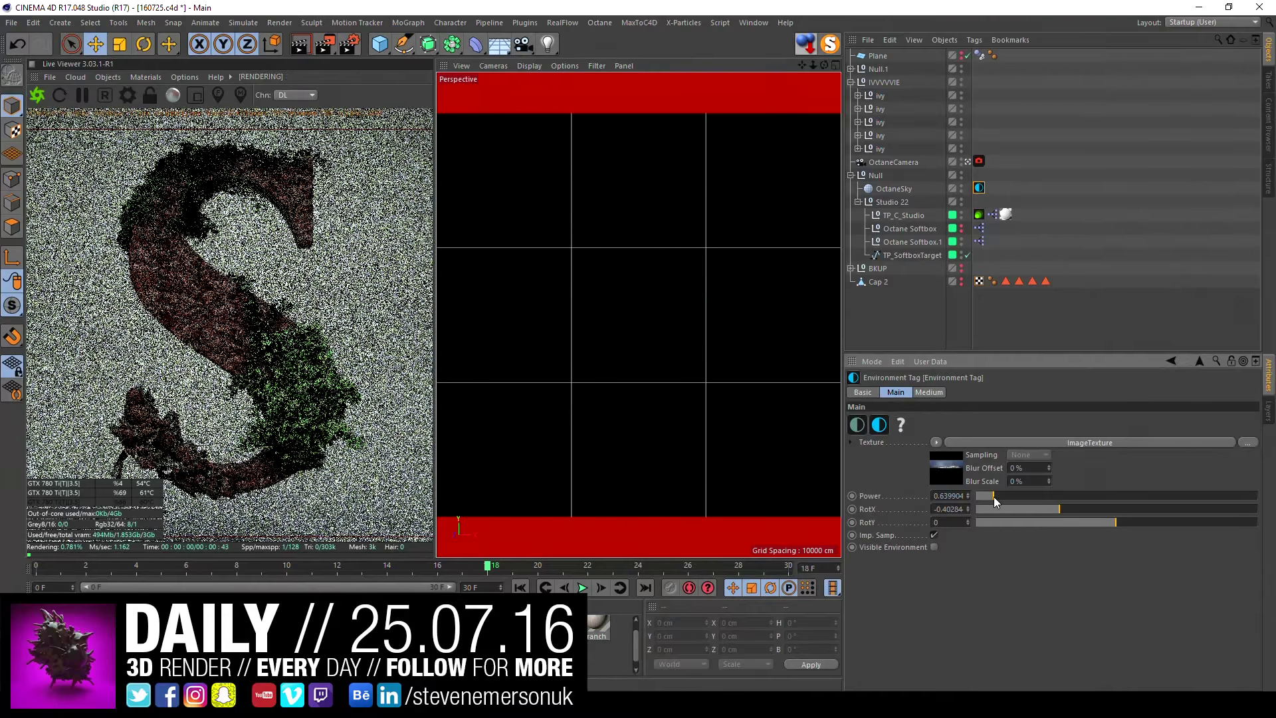
pyautogui.moveTo(995, 496); pyautogui.dragTo(993, 496)
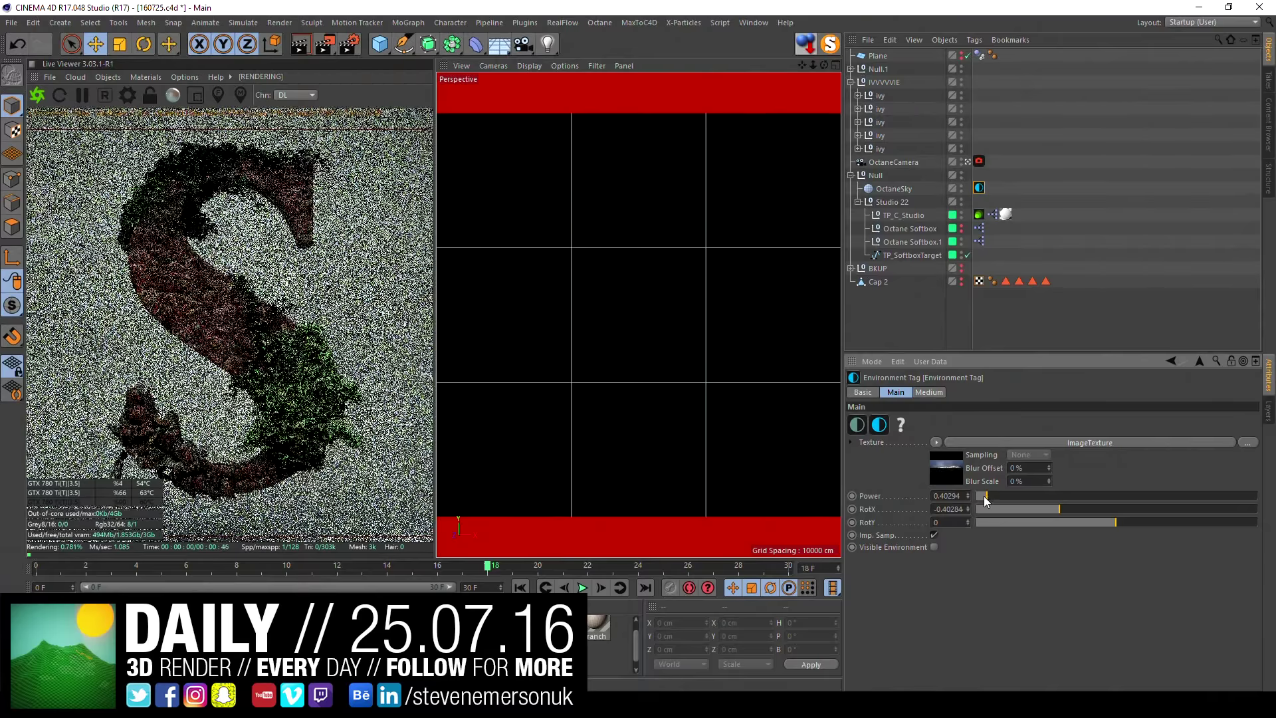
pyautogui.click(894, 162)
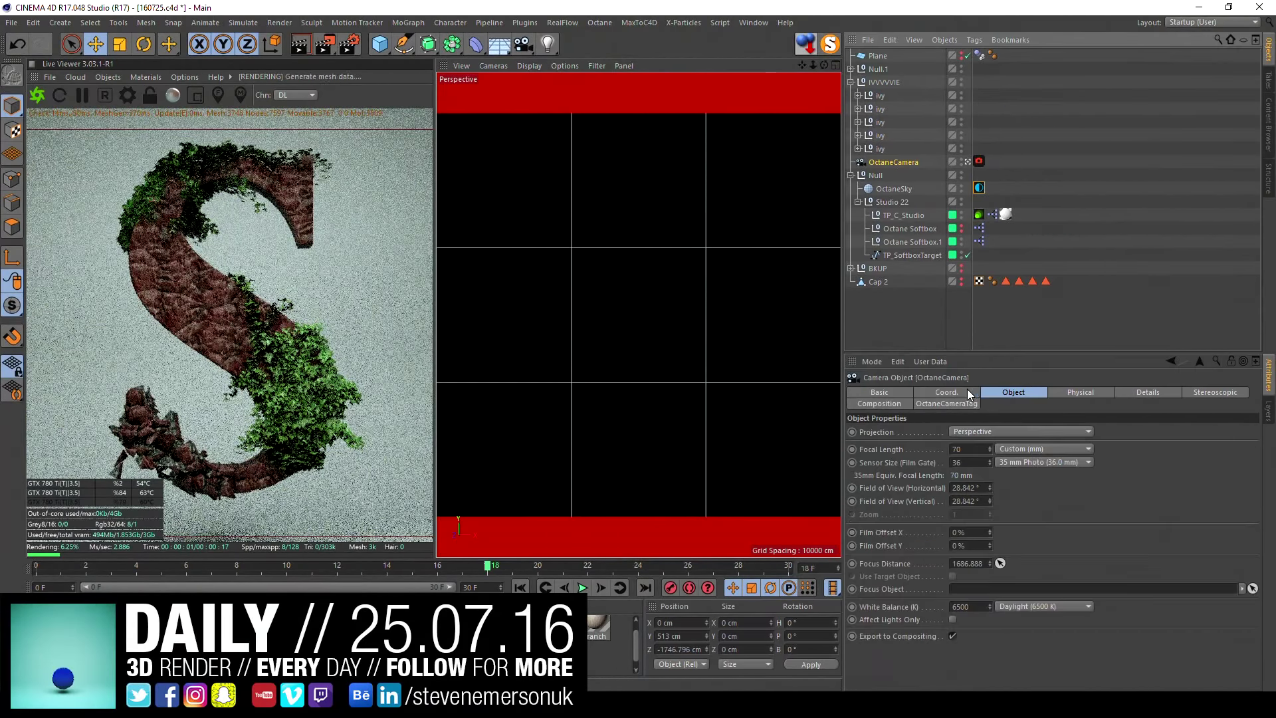
pyautogui.click(1013, 392)
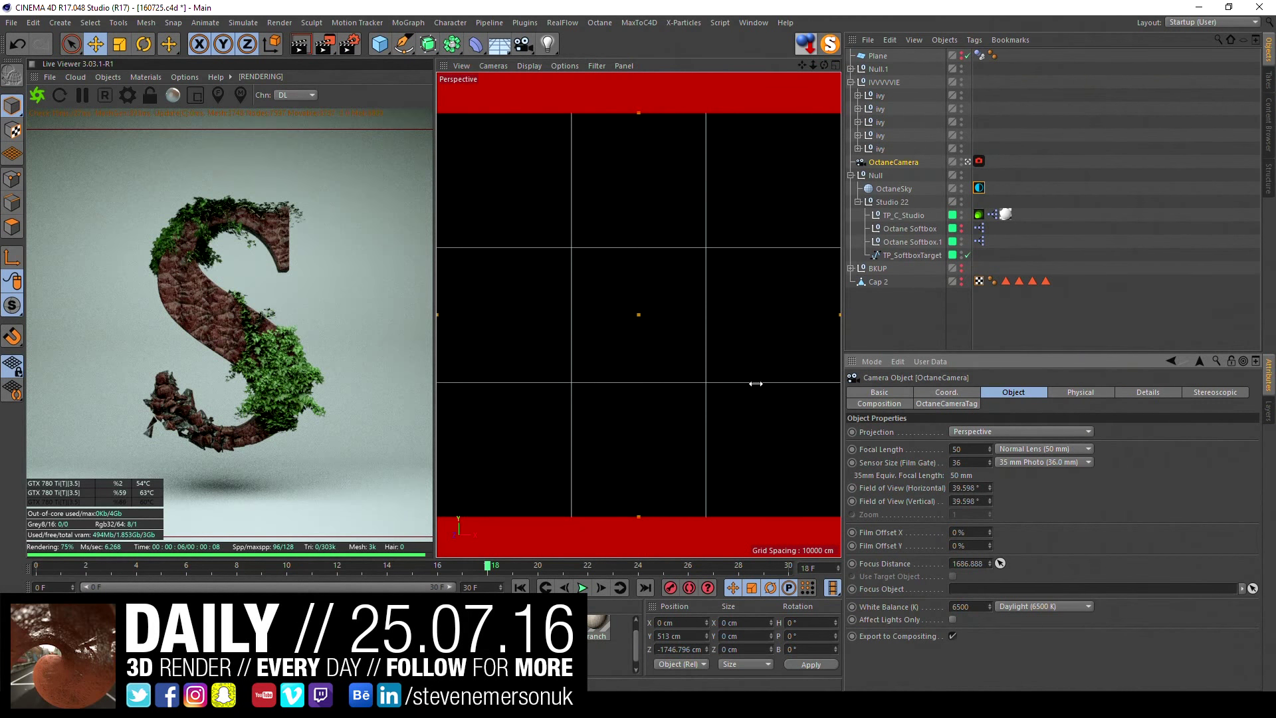
# - Save the scene with Ctrl+S and bring up the Octane render settings
pyautogui.click(185, 211)
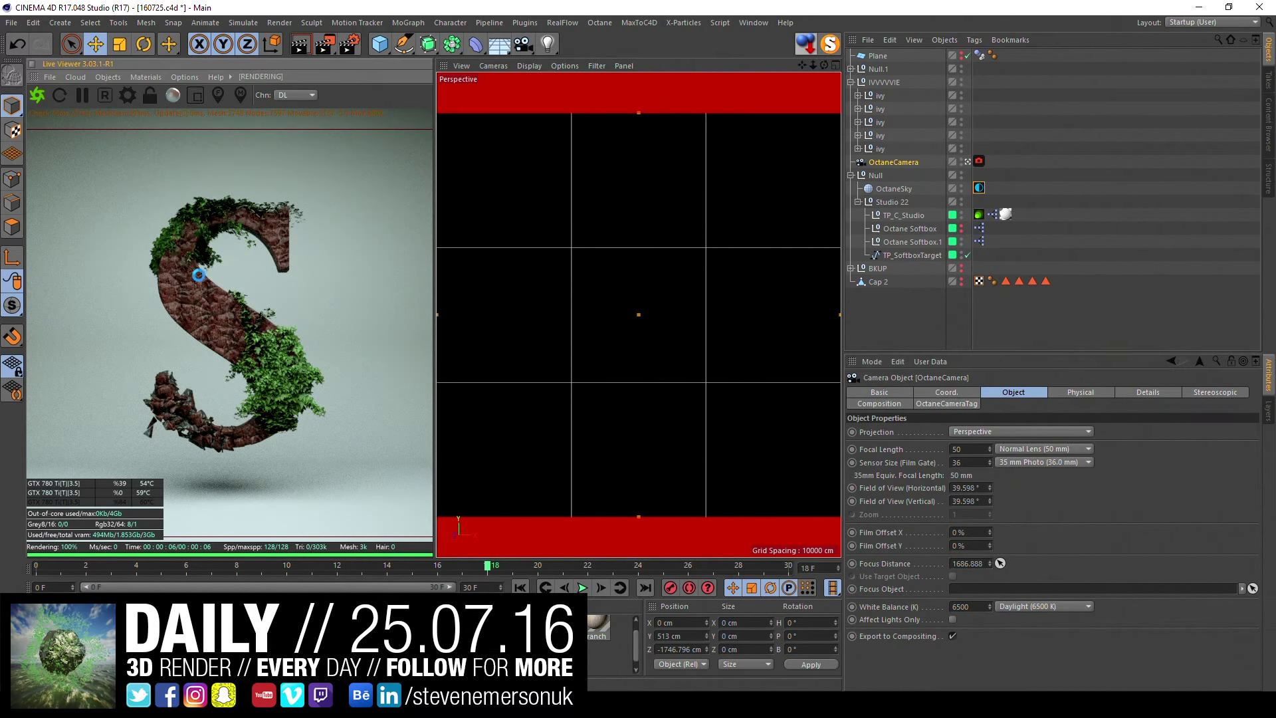
pyautogui.hotkey('ctrl', 's')
pyautogui.click(125, 96)
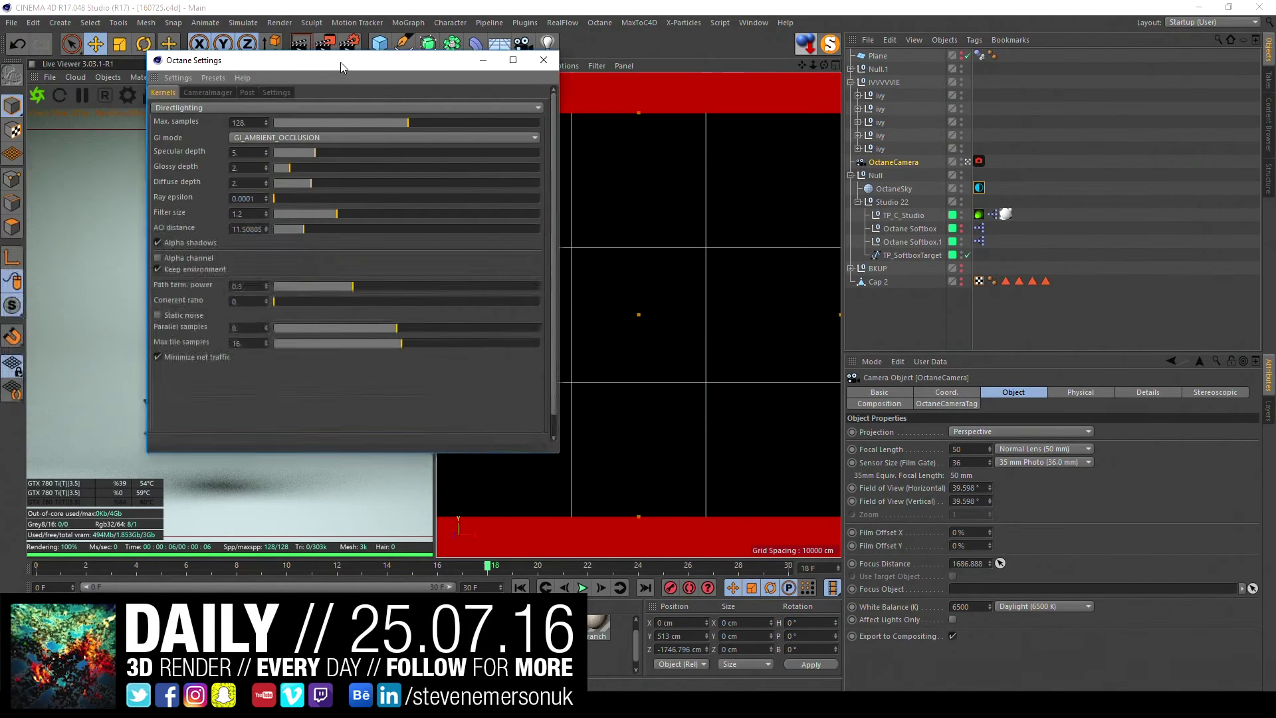
# - Raise glossy depth from 2 to 5, close the Octane settings, and select Octane Softbox.1
pyautogui.click(526, 199)
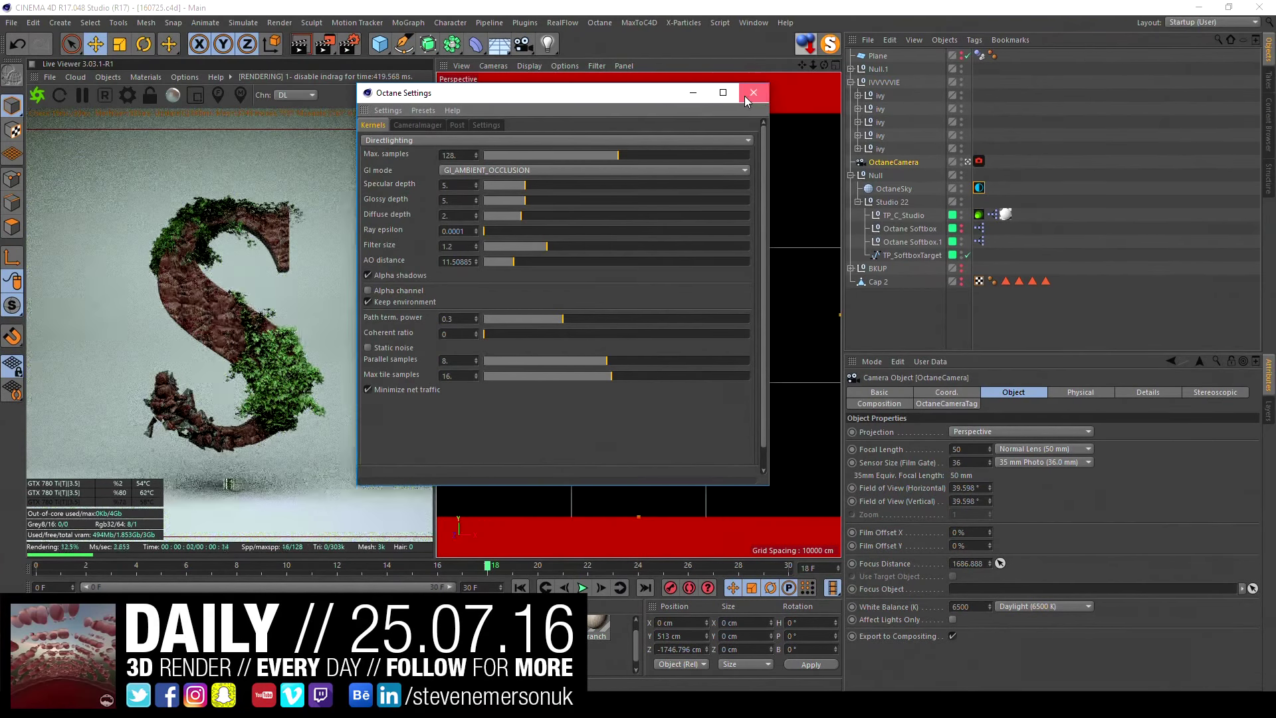
pyautogui.click(753, 92)
pyautogui.click(910, 242)
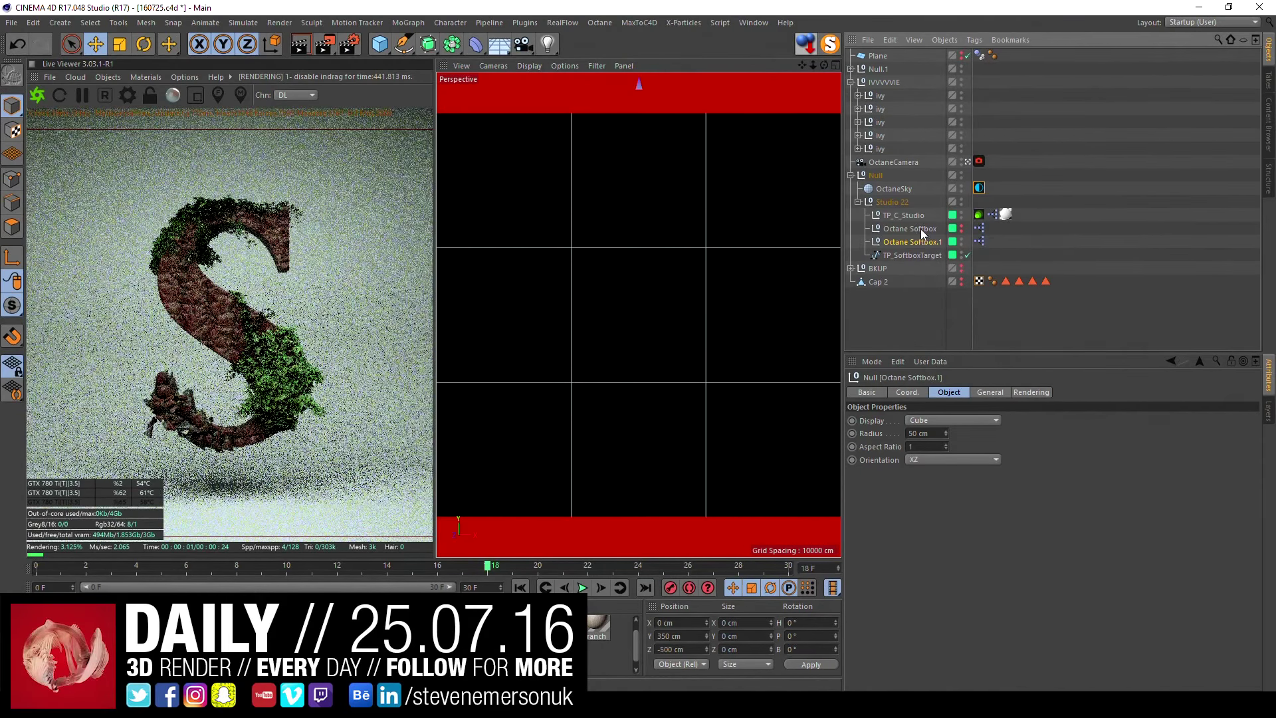
# - Collapse the IVVVVVIE ivy group and Null.1, then zoom the Perspective view out to frame the whole S
pyautogui.click(922, 230)
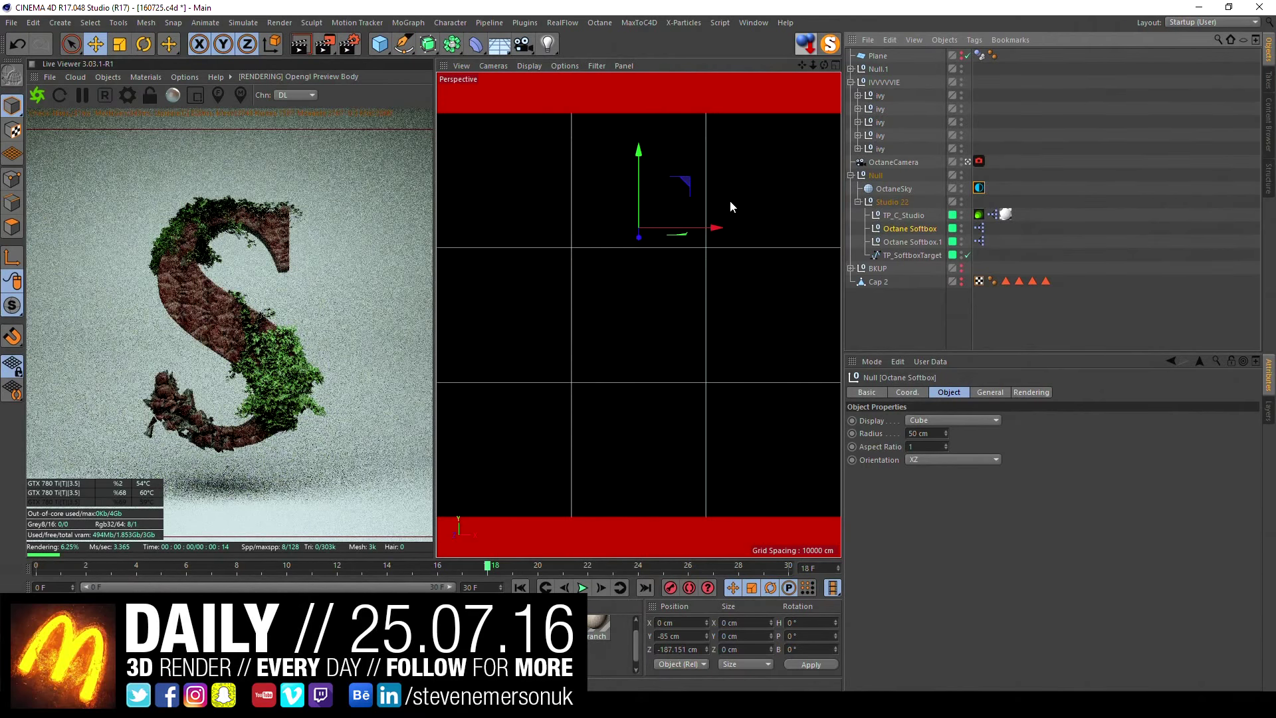
pyautogui.click(968, 161)
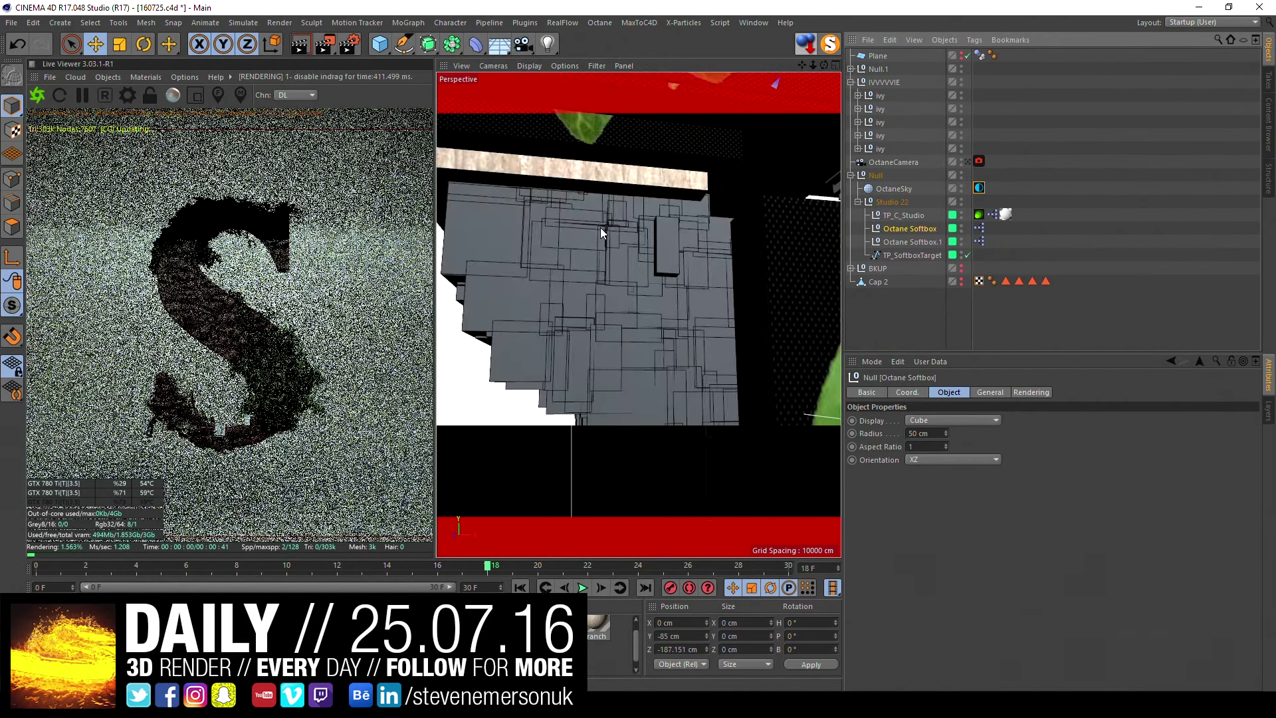
pyautogui.click(531, 67)
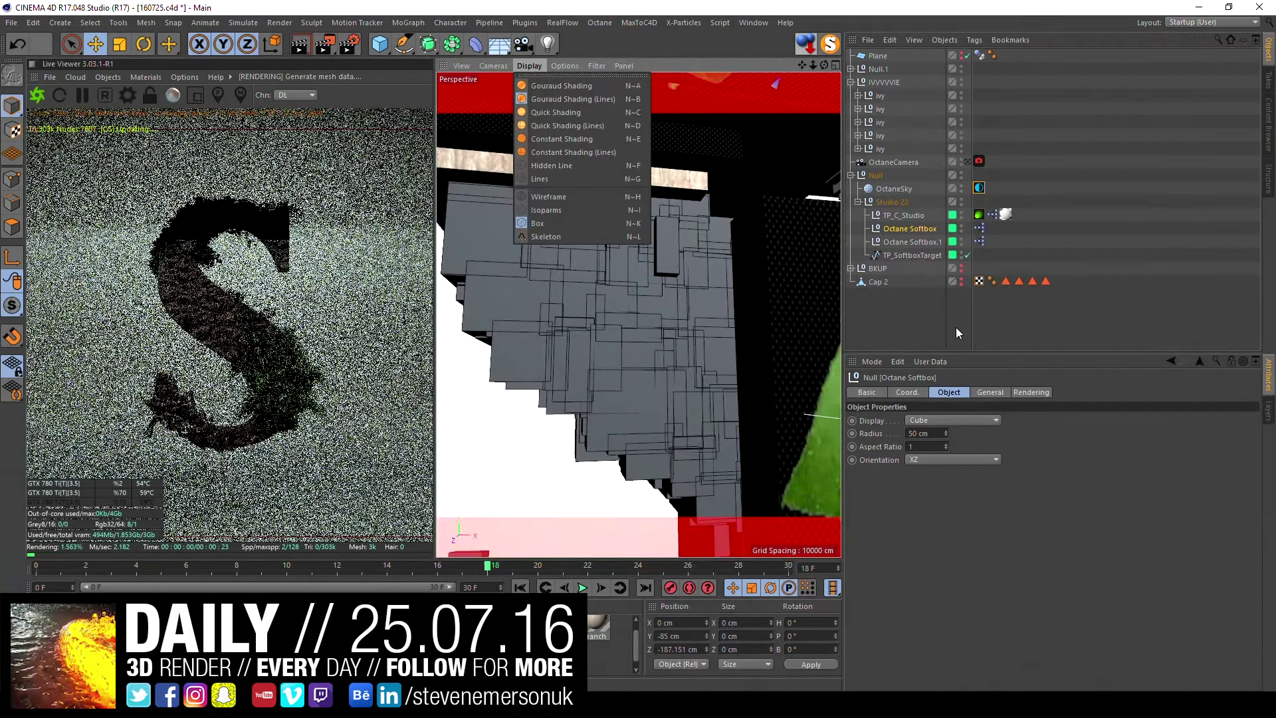
pyautogui.click(931, 313)
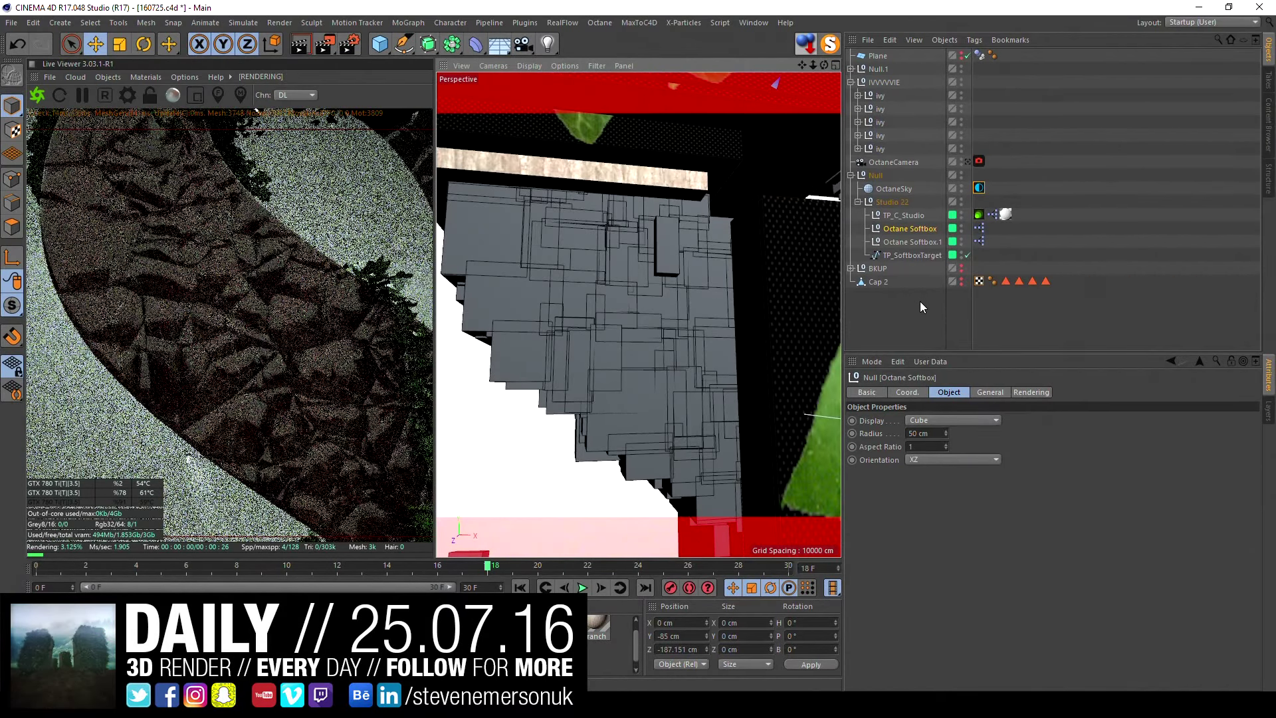
pyautogui.click(883, 82)
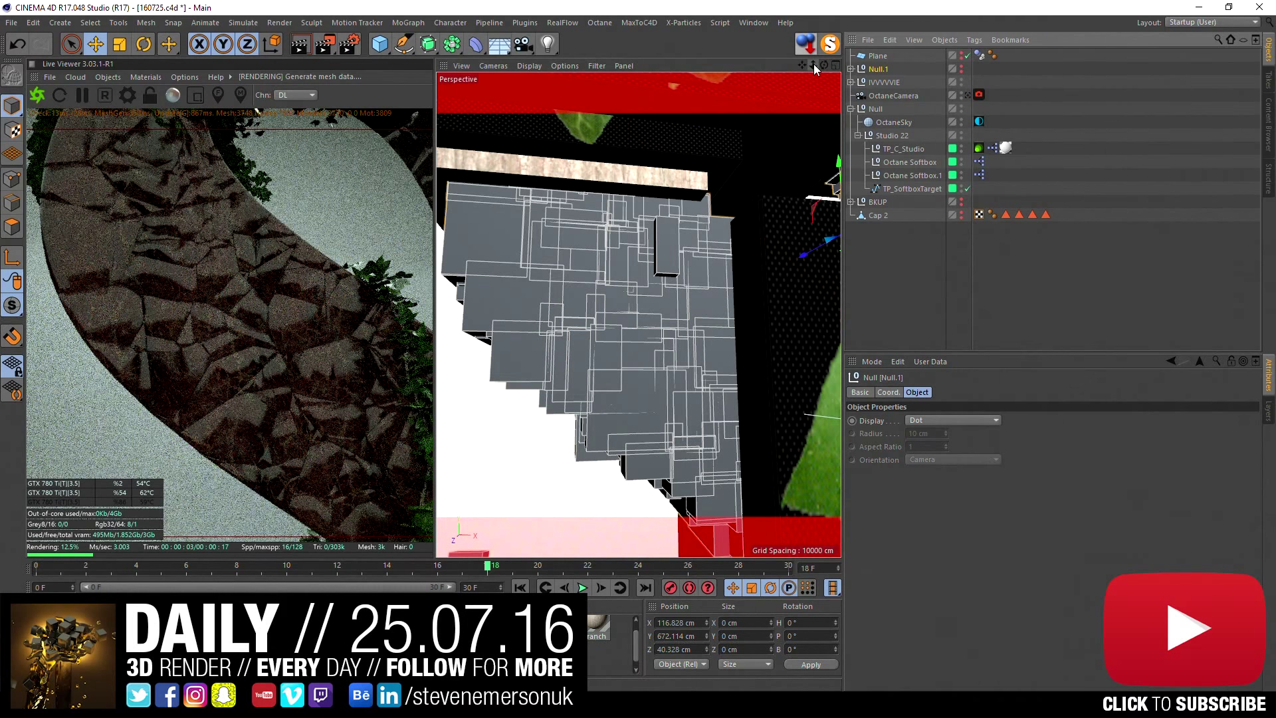
pyautogui.click(853, 69)
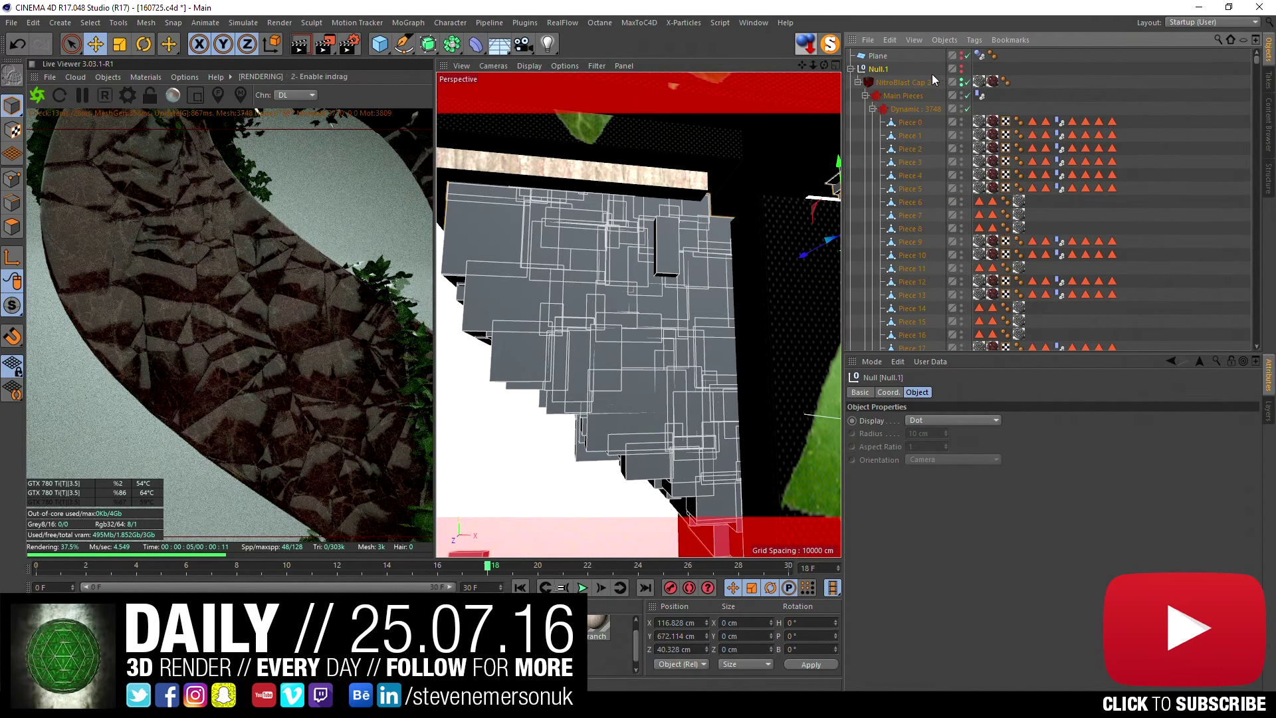
pyautogui.click(959, 69)
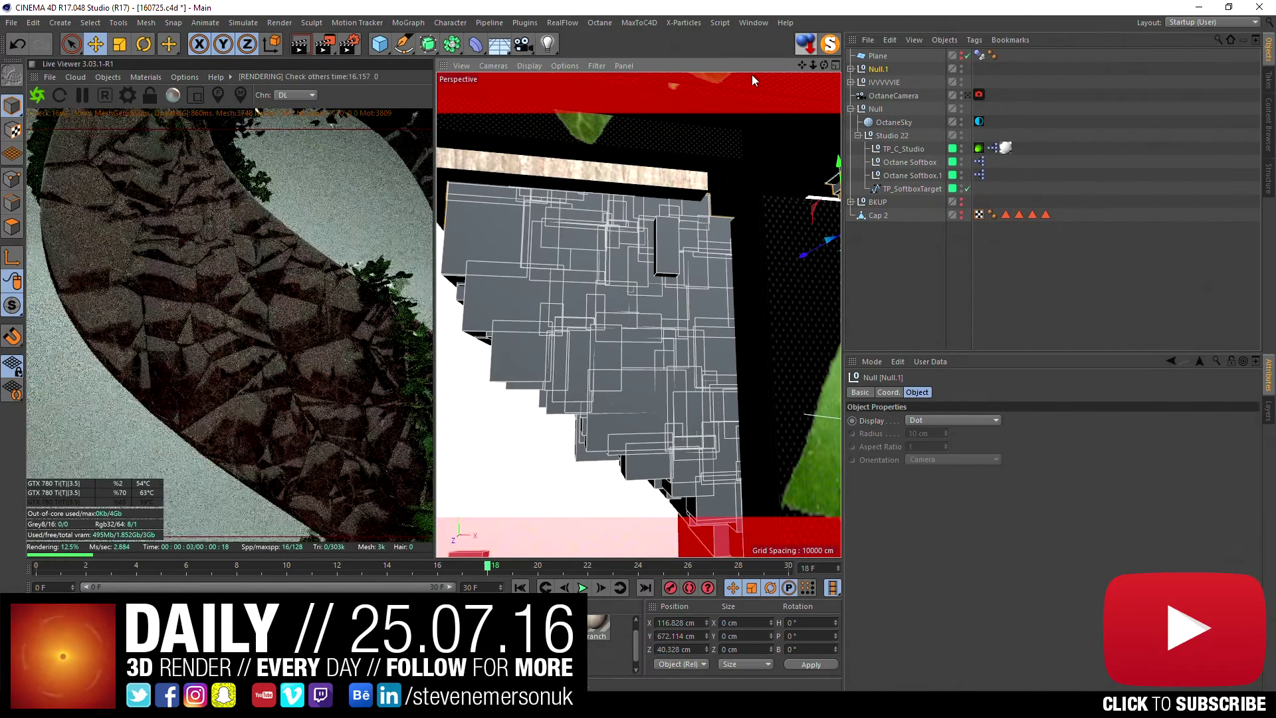
pyautogui.moveTo(815, 65); pyautogui.dragTo(815, 66)
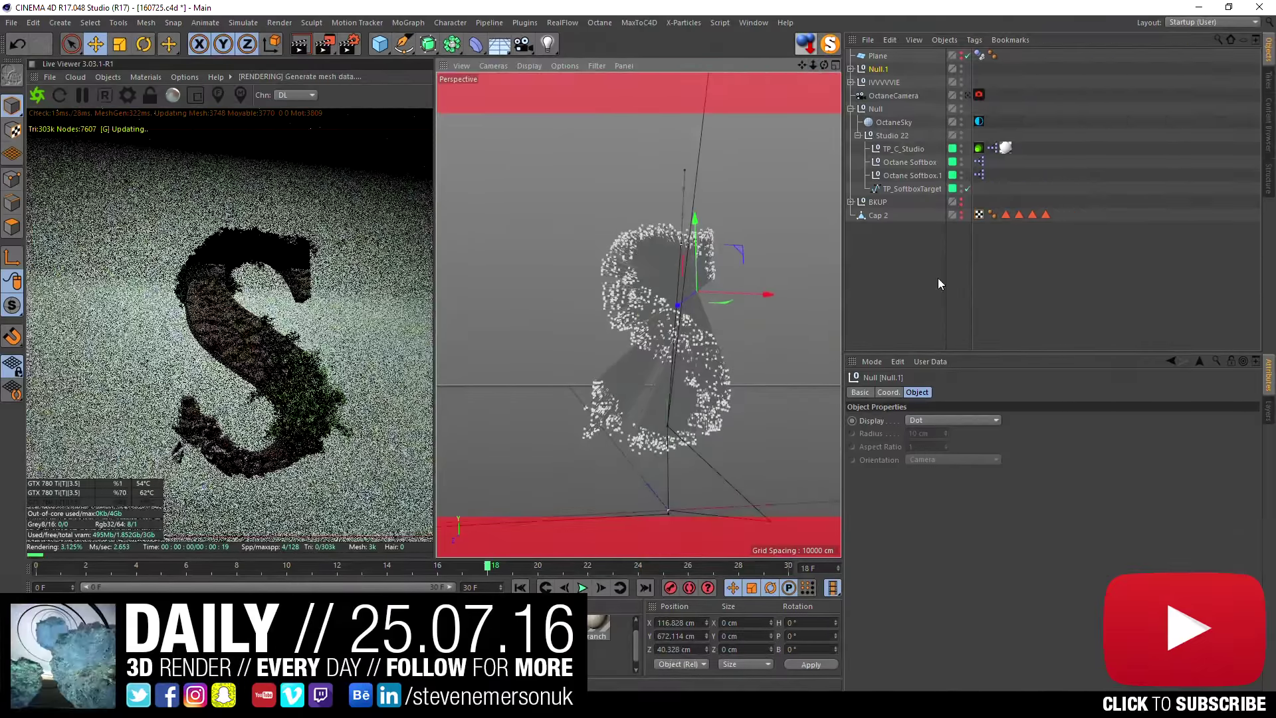
# - Drag the Octane Softbox outward along X from about -697 cm to beyond -1122 cm
pyautogui.click(911, 162)
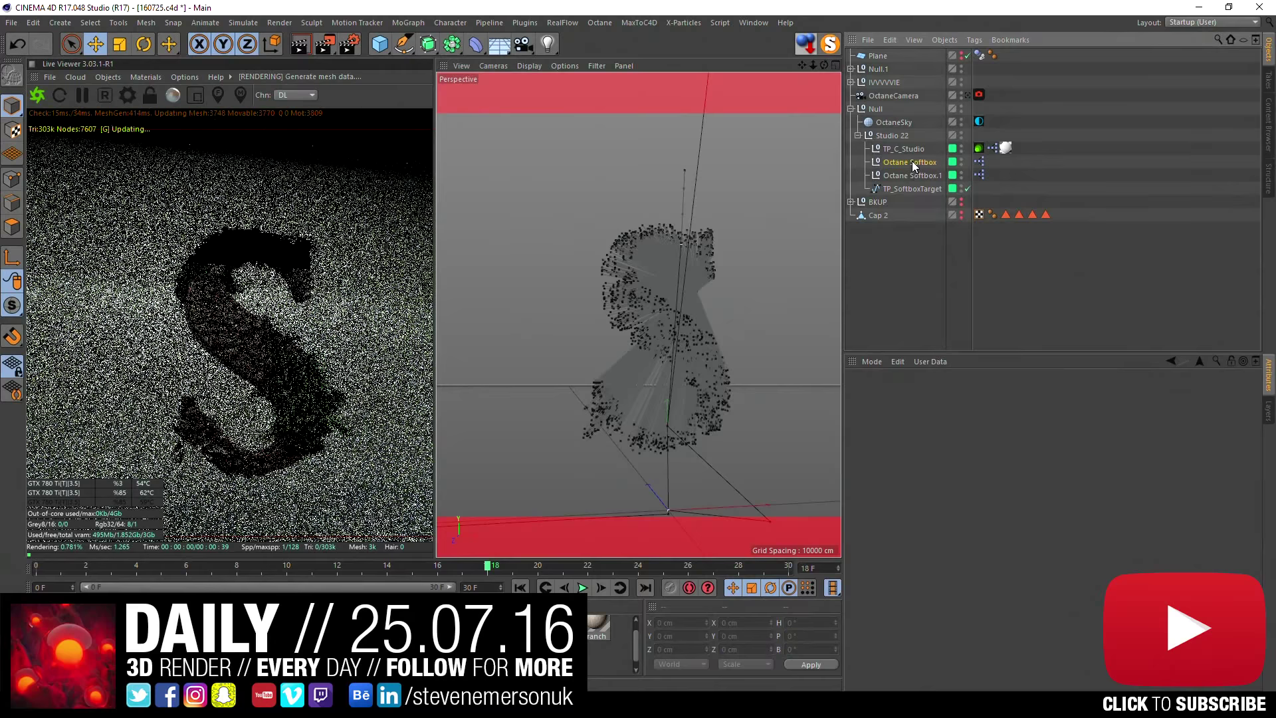
pyautogui.moveTo(736, 248)
pyautogui.keyDown('alt'); pyautogui.mouseDown()
pyautogui.moveTo(597, 278)
pyautogui.moveTo(516, 275)
pyautogui.moveTo(575, 328)
pyautogui.moveTo(575, 368)
pyautogui.moveTo(655, 328)
pyautogui.moveTo(619, 211)
pyautogui.moveTo(630, 194)
pyautogui.mouseUp(); pyautogui.keyUp('alt')
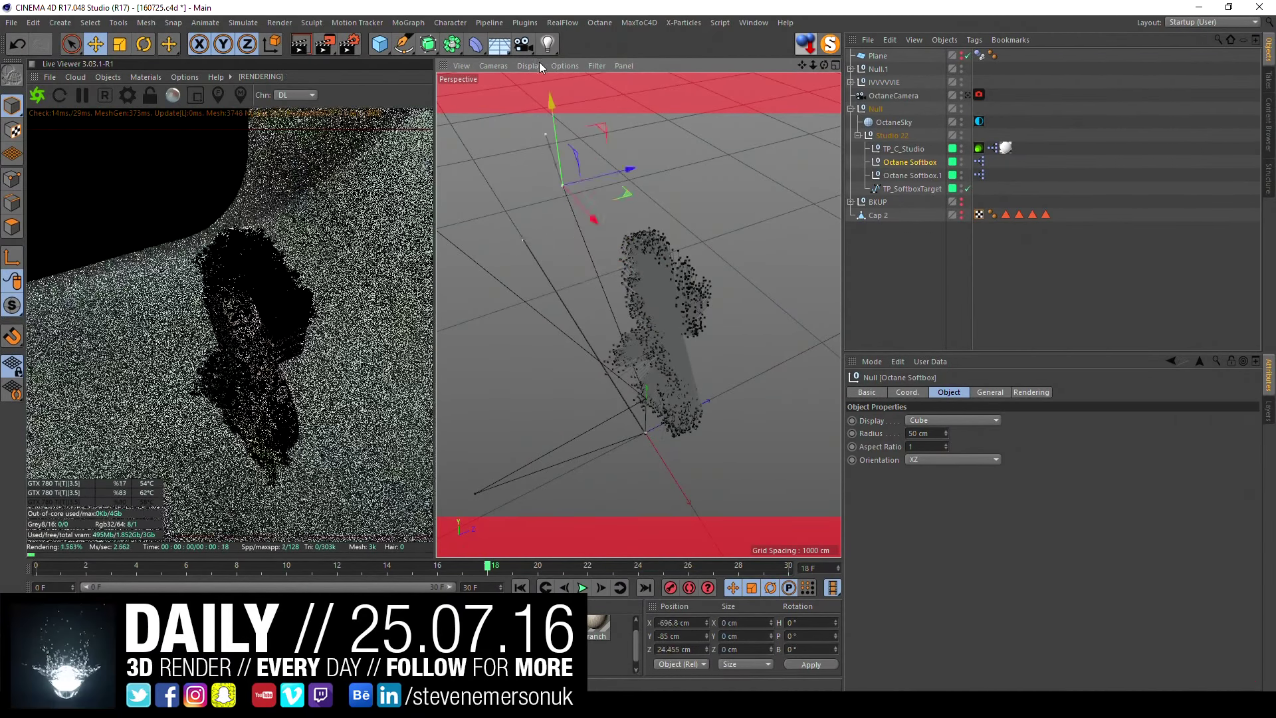
pyautogui.click(529, 66)
pyautogui.click(538, 210)
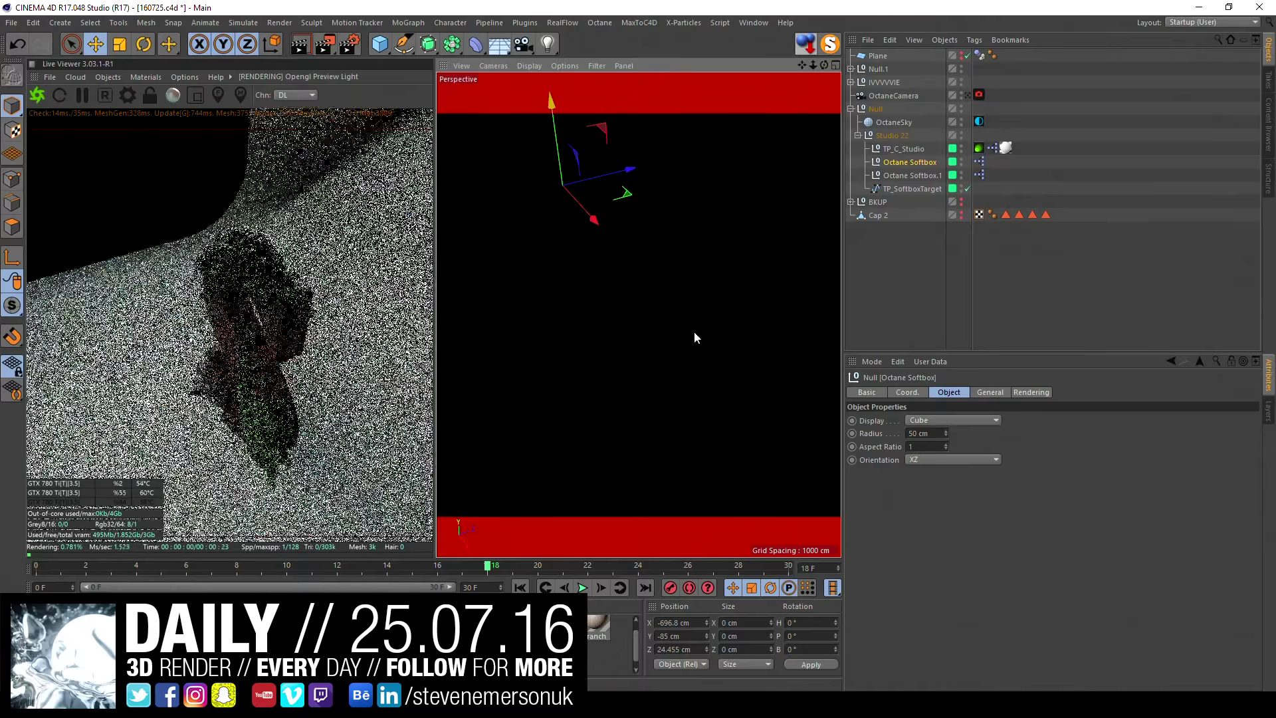
pyautogui.moveTo(716, 389)
pyautogui.keyDown('alt'); pyautogui.mouseDown()
pyautogui.moveTo(671, 285)
pyautogui.moveTo(666, 310)
pyautogui.mouseUp(); pyautogui.keyUp('alt')
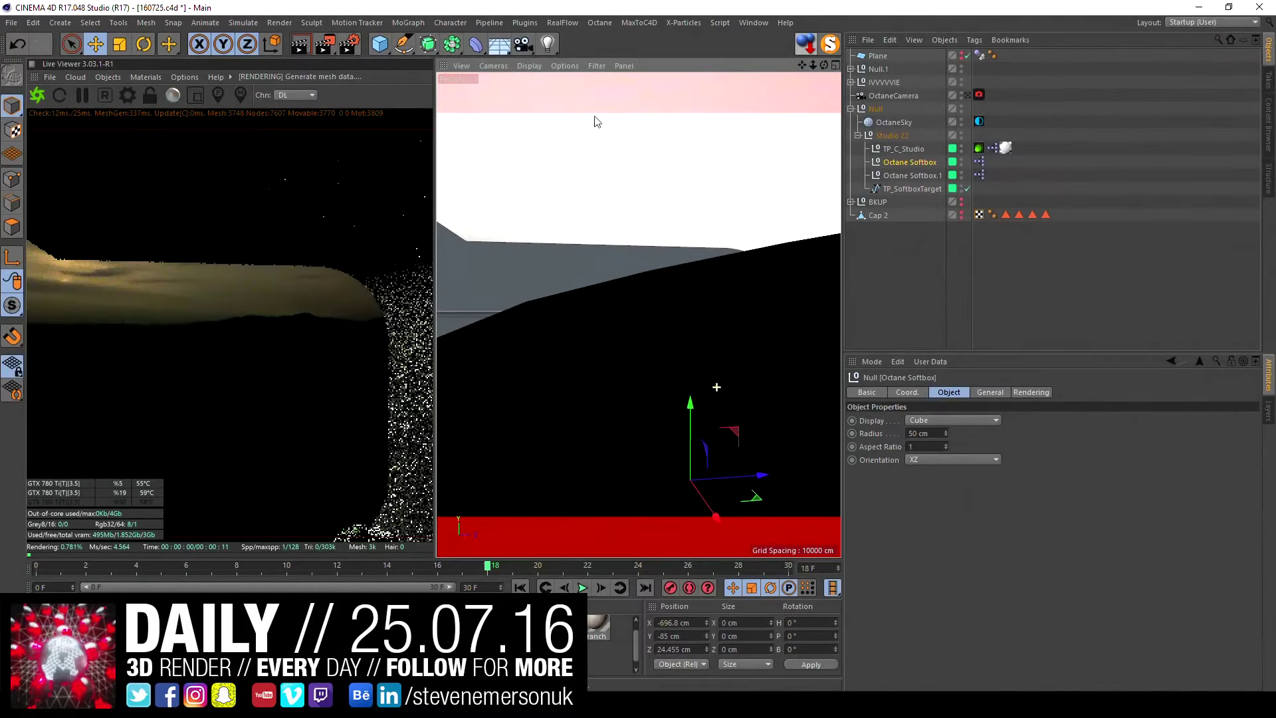
pyautogui.moveTo(705, 205)
pyautogui.keyDown('alt'); pyautogui.mouseDown()
pyautogui.moveTo(708, 278)
pyautogui.moveTo(748, 324)
pyautogui.moveTo(644, 320)
pyautogui.mouseUp(); pyautogui.keyUp('alt')
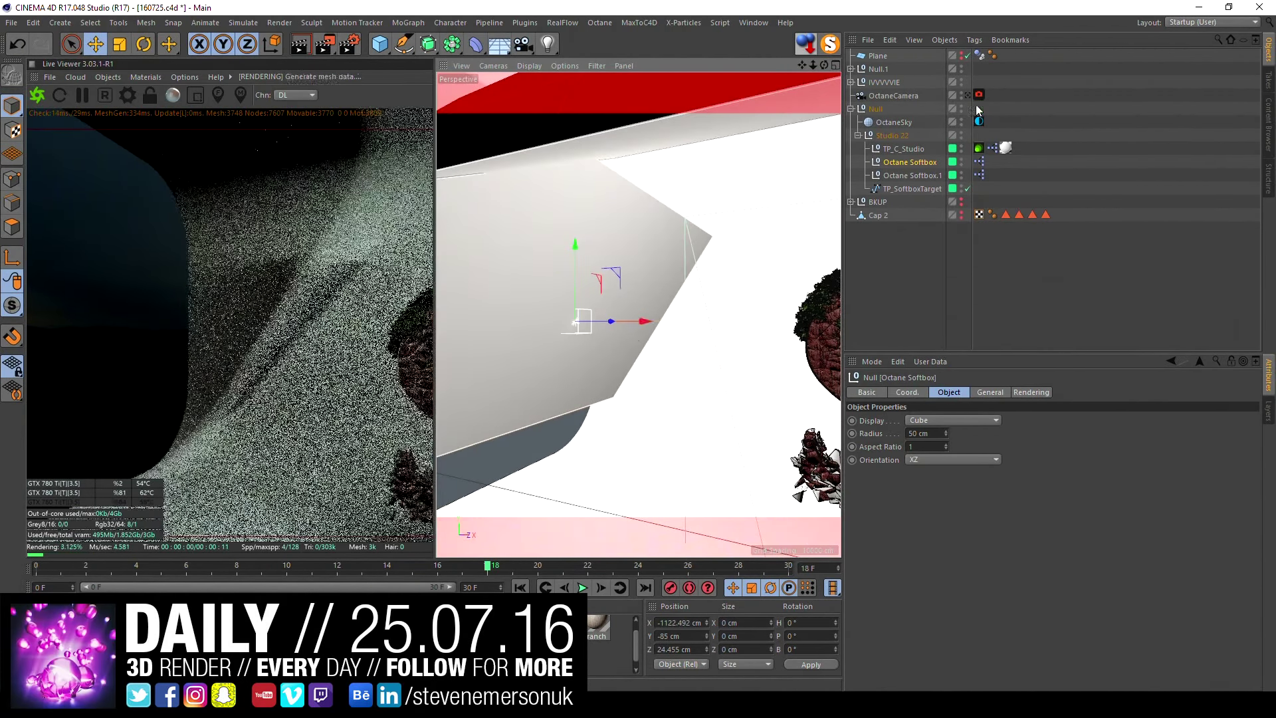
pyautogui.click(968, 188)
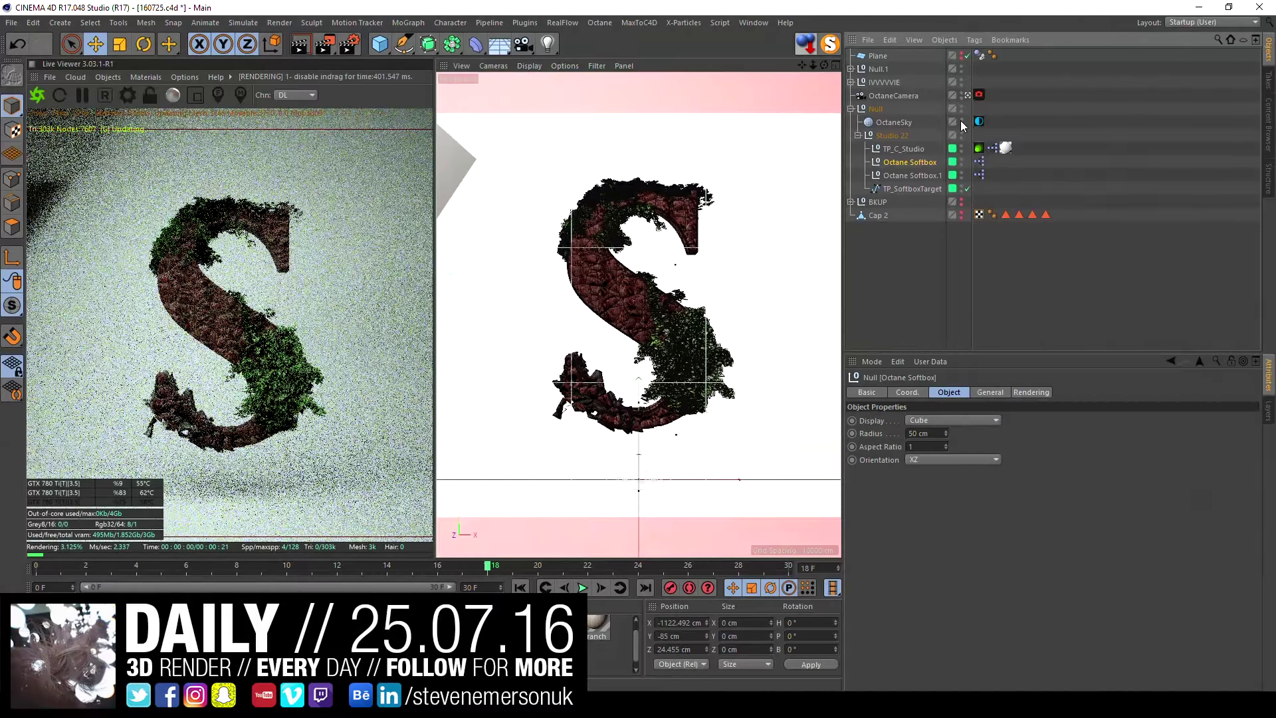
pyautogui.click(967, 95)
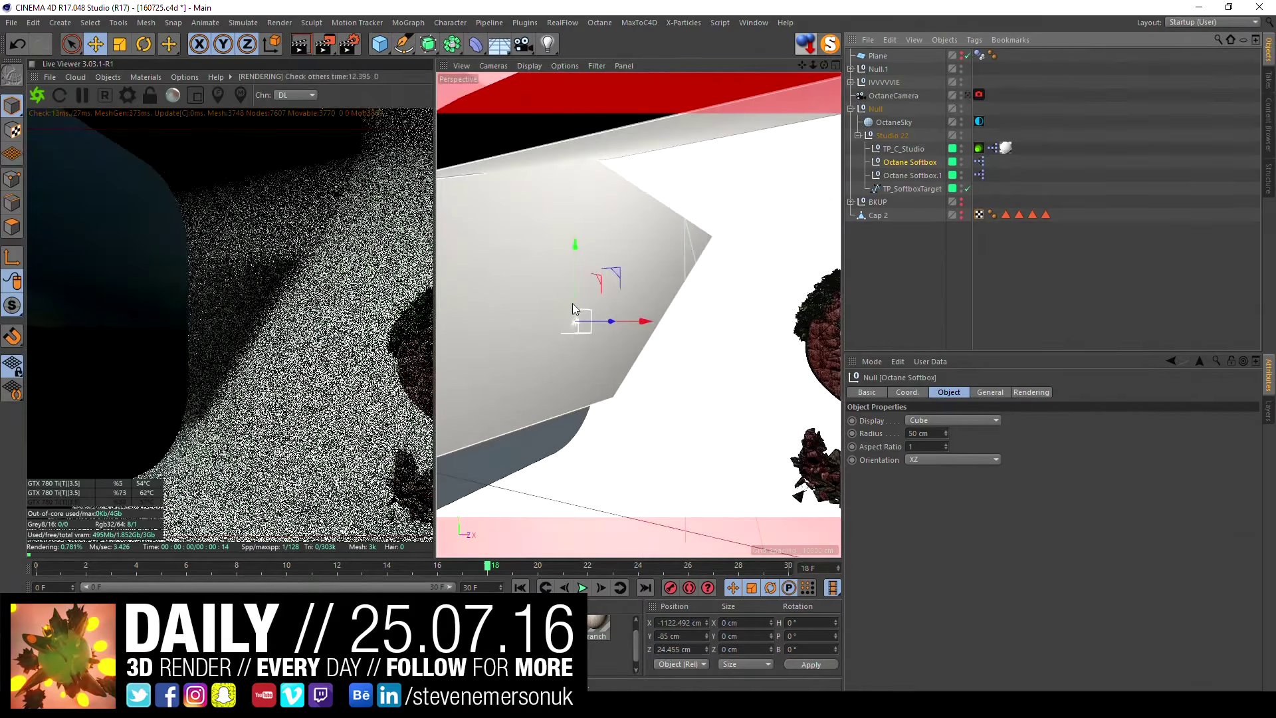
pyautogui.moveTo(620, 274); pyautogui.dragTo(542, 204)
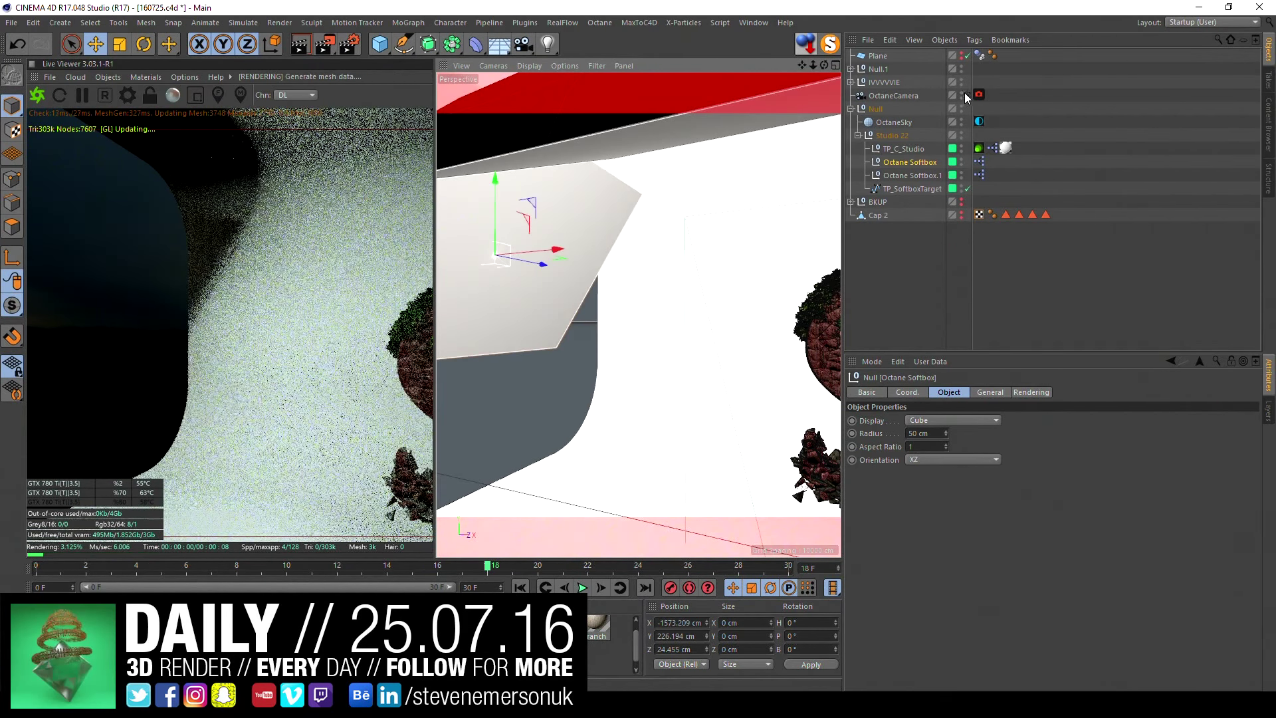
# - Look through the Octane camera again and let the live render fully resolve the side-lit S
pyautogui.click(967, 95)
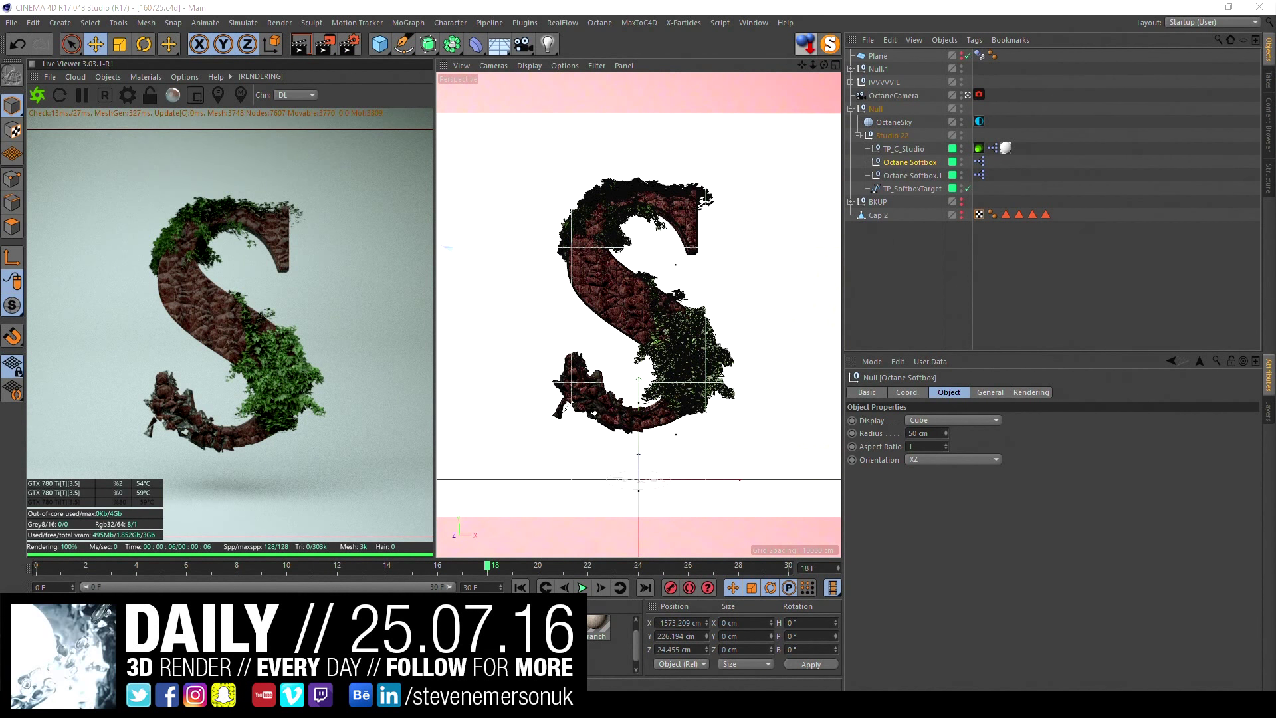
# - Look through the Octane camera and select the main Octane Softbox after checking the second softbox
pyautogui.click(949, 258)
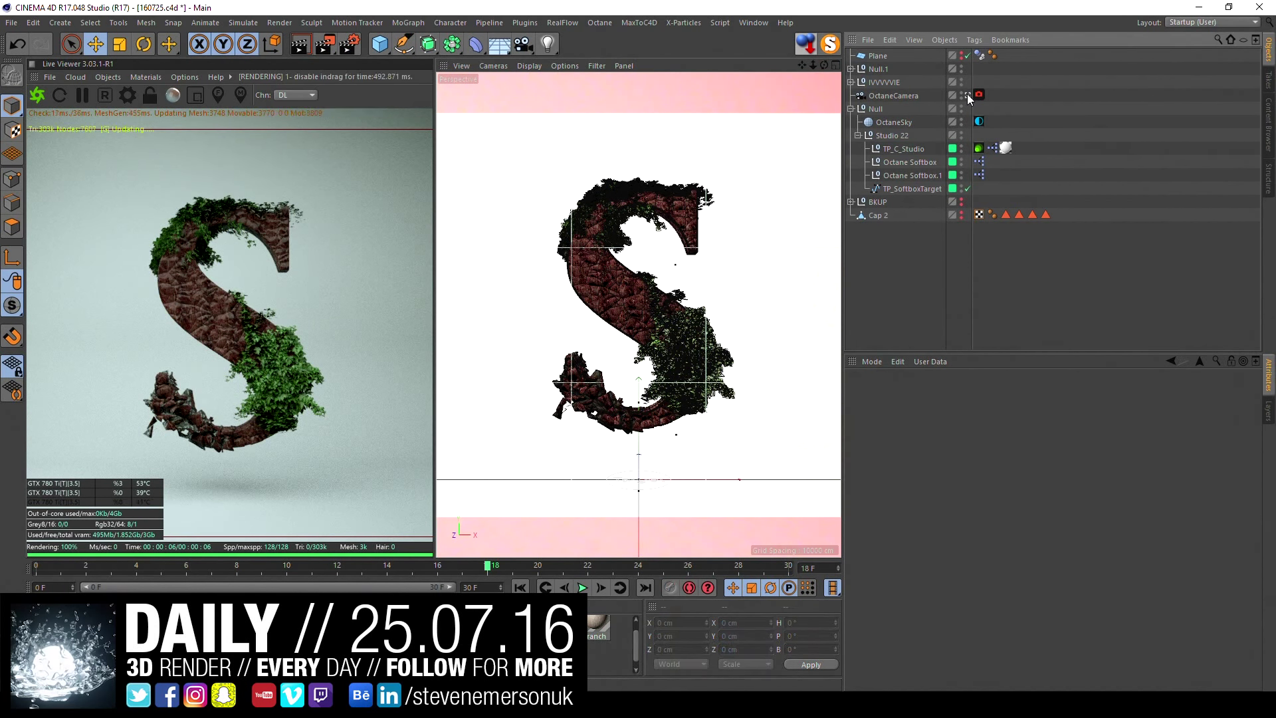
pyautogui.click(967, 95)
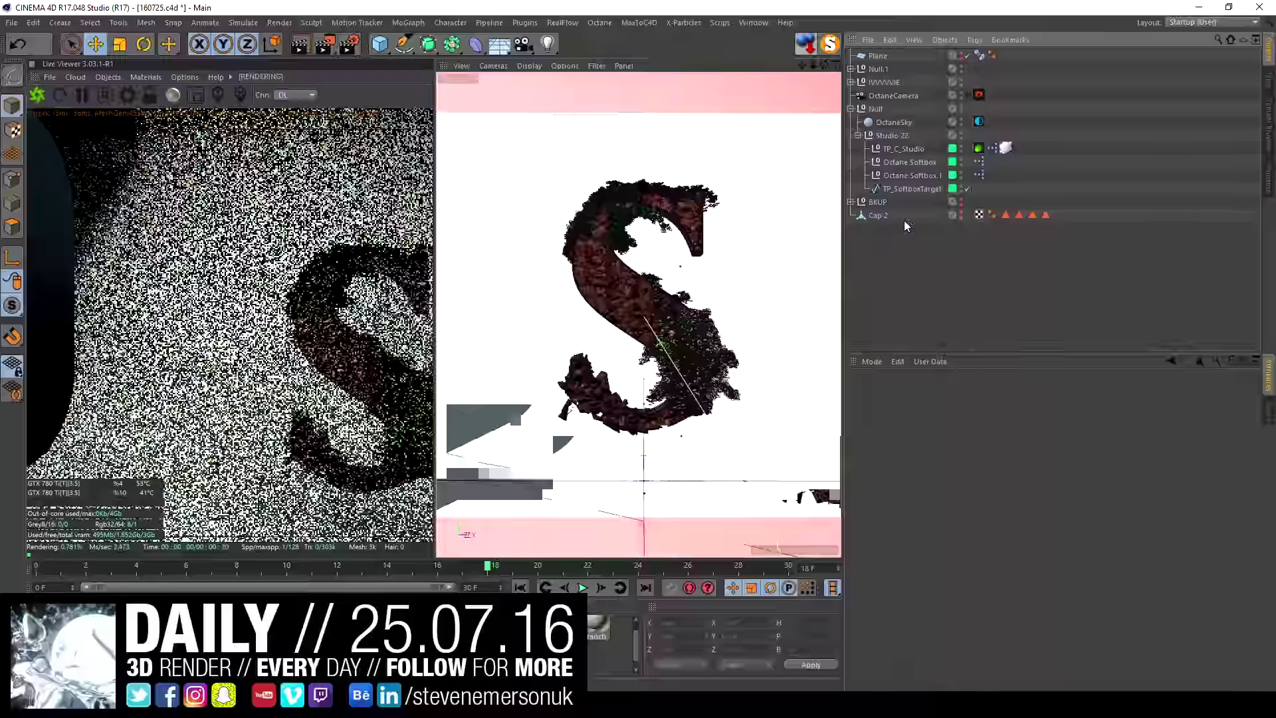
pyautogui.click(911, 176)
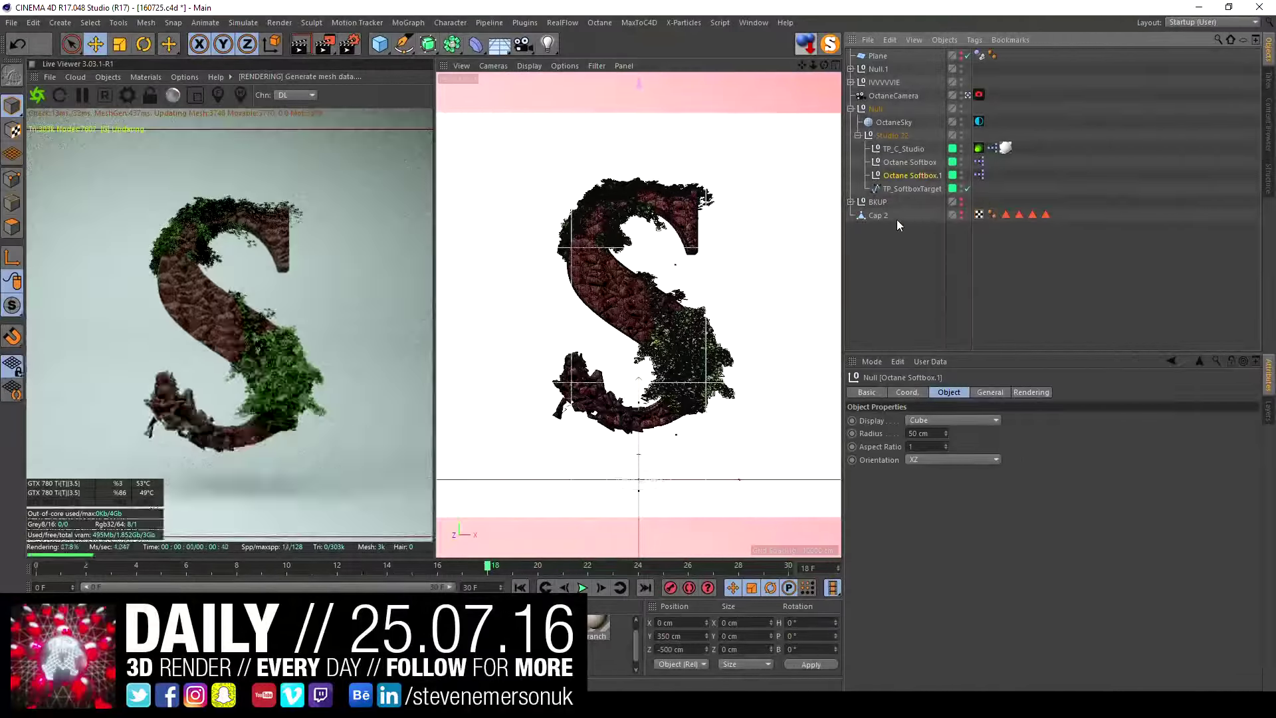
pyautogui.click(897, 162)
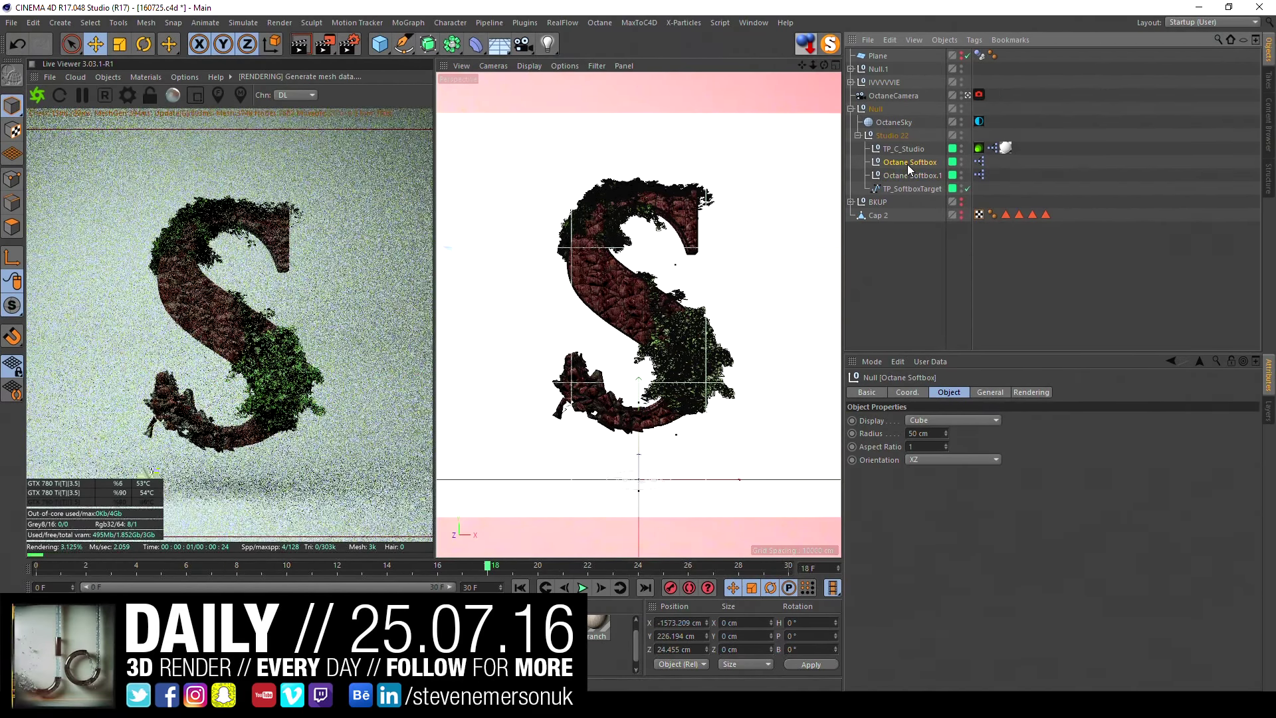
# - Raise the Octane Softbox's Power from 1200 to 1400 in its General settings
pyautogui.click(987, 392)
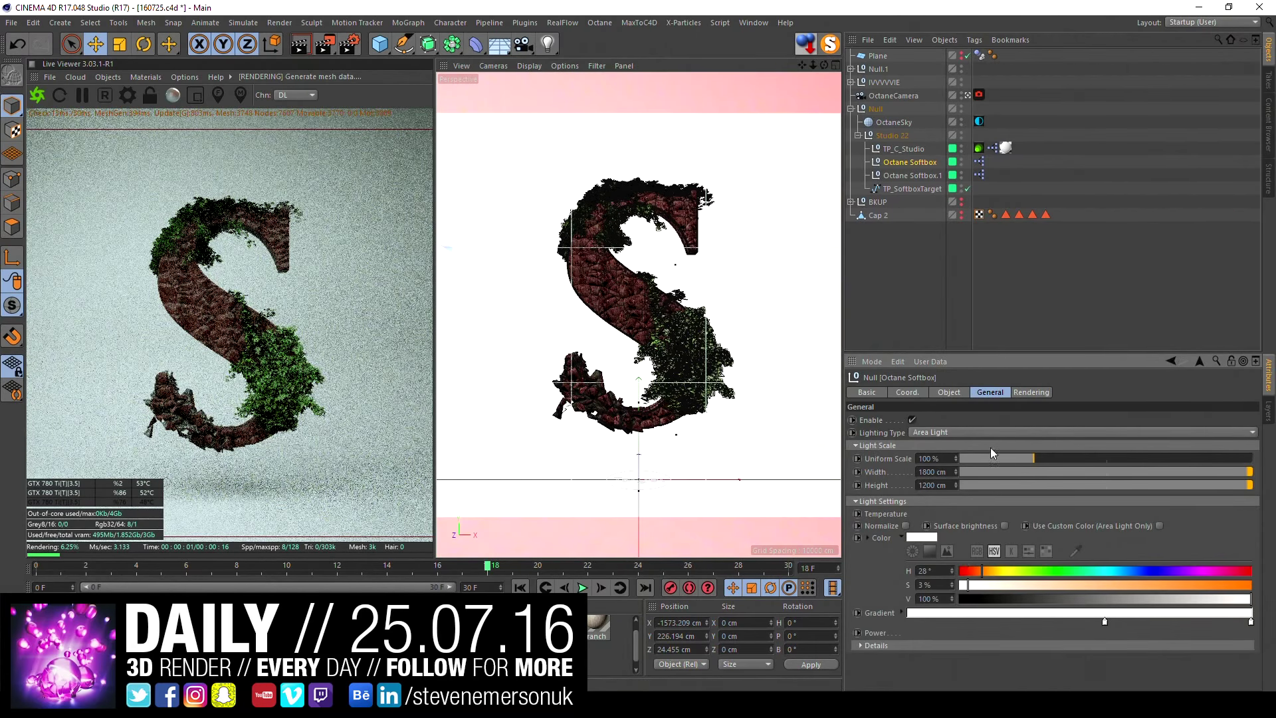
pyautogui.rightClick(886, 630)
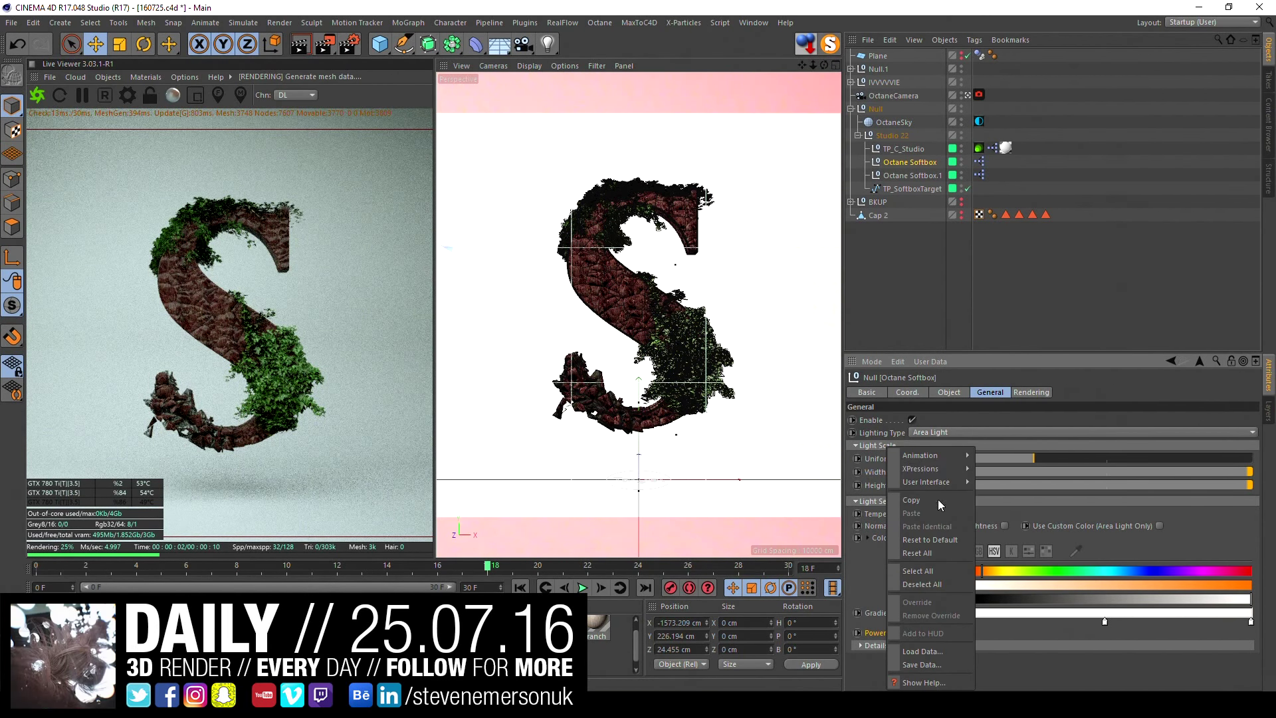
pyautogui.moveTo(927, 481)
pyautogui.click(1024, 578)
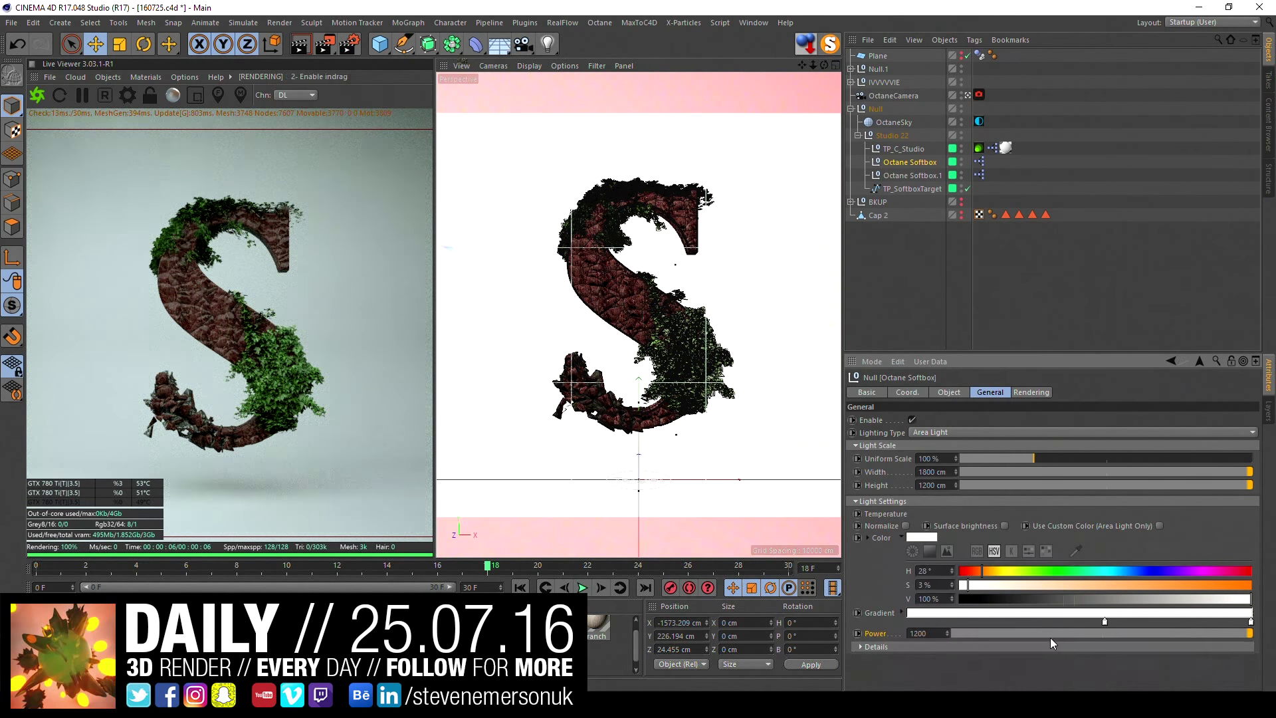
pyautogui.write('1400')
pyautogui.press('Return')
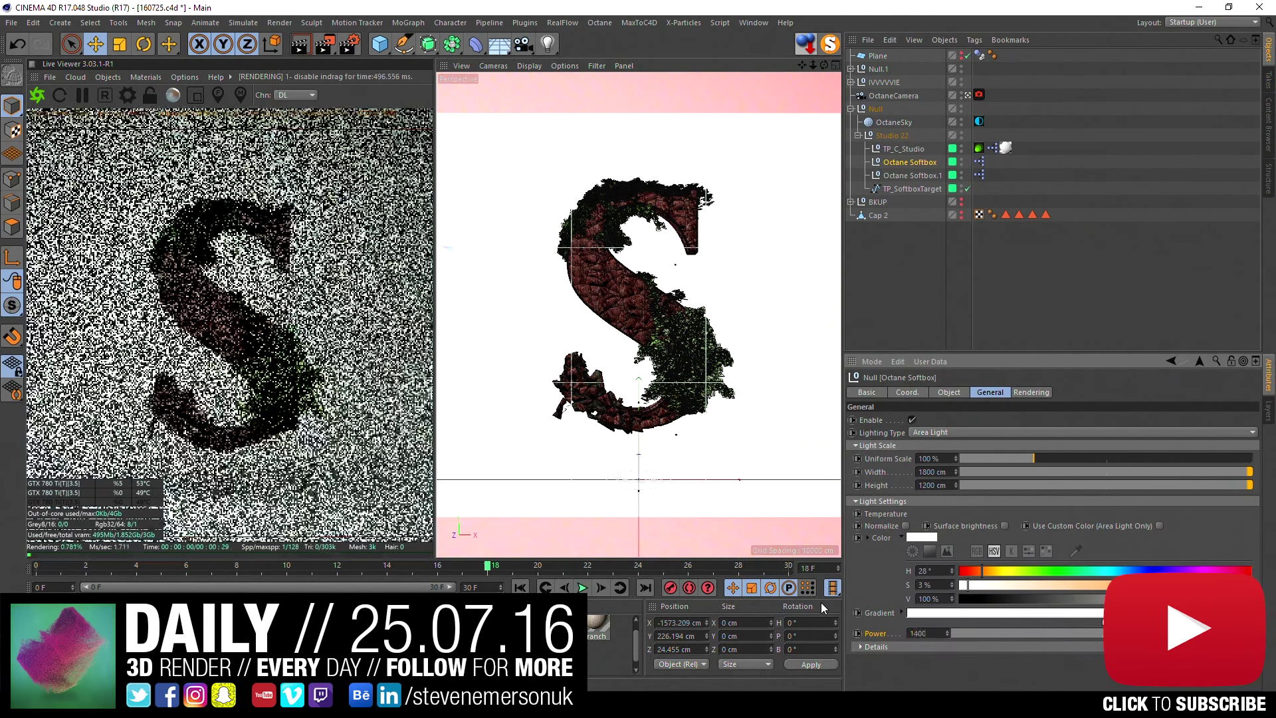